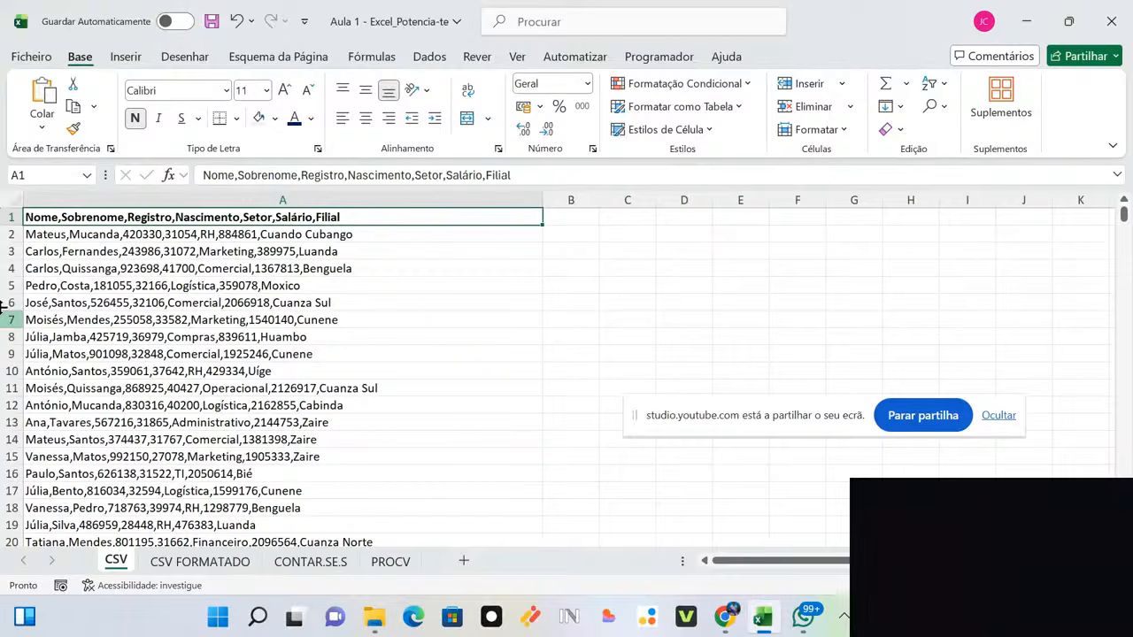
# Step: Select all of column A and bring up the Dados ribbon tools
pyautogui.click(11, 217)
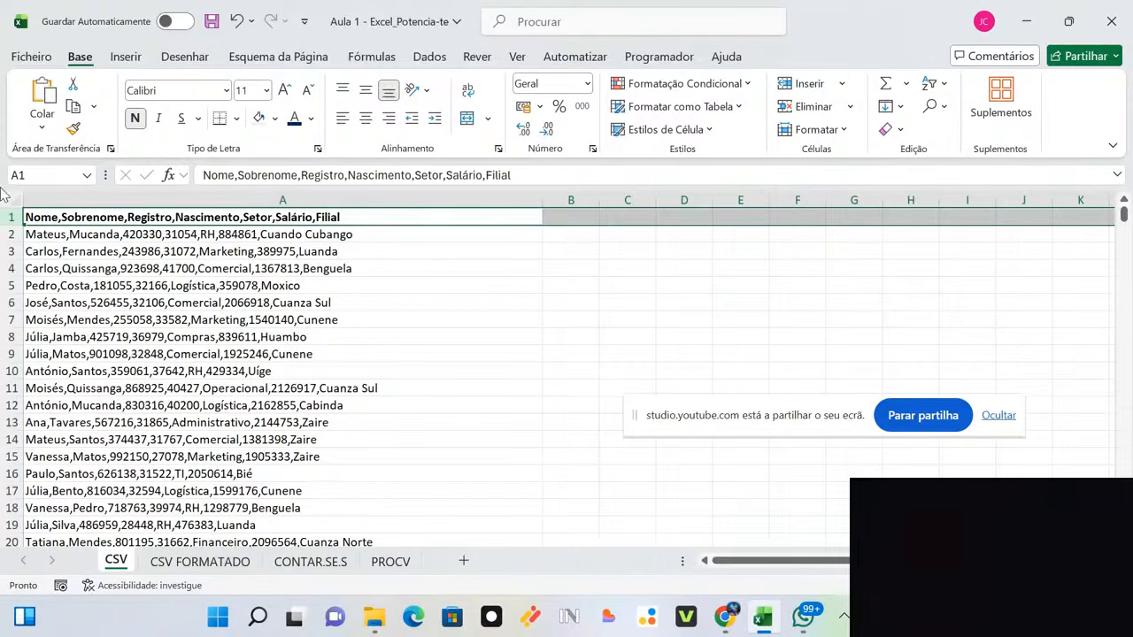
pyautogui.moveTo(244, 200); pyautogui.dragTo(593, 190)
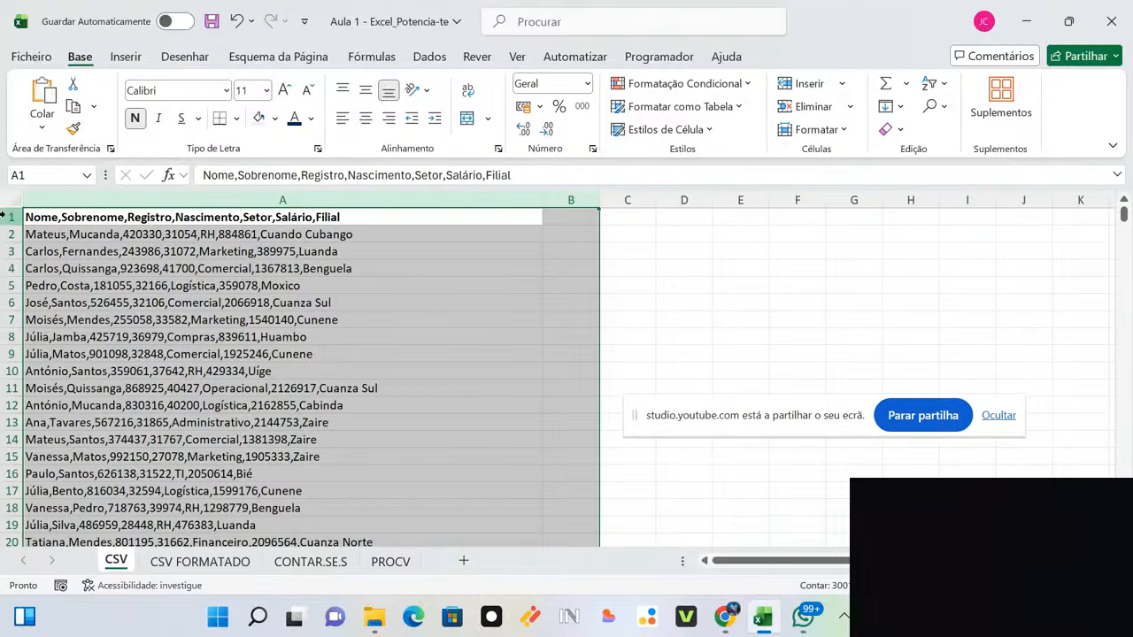
pyautogui.moveTo(5, 217); pyautogui.dragTo(13, 470)
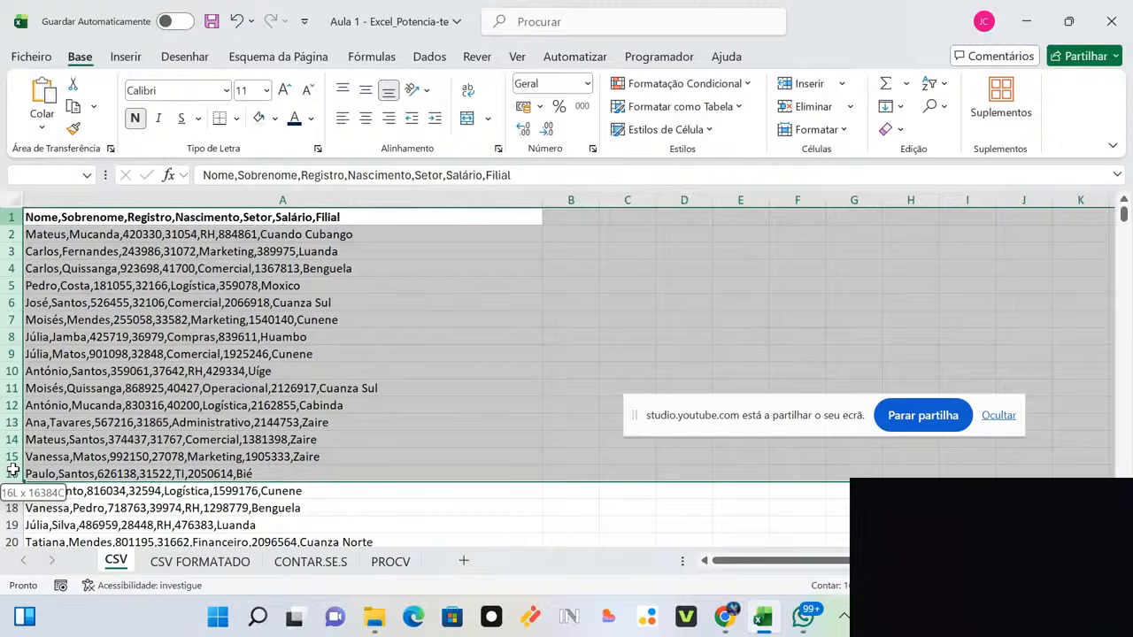
pyautogui.click(581, 289)
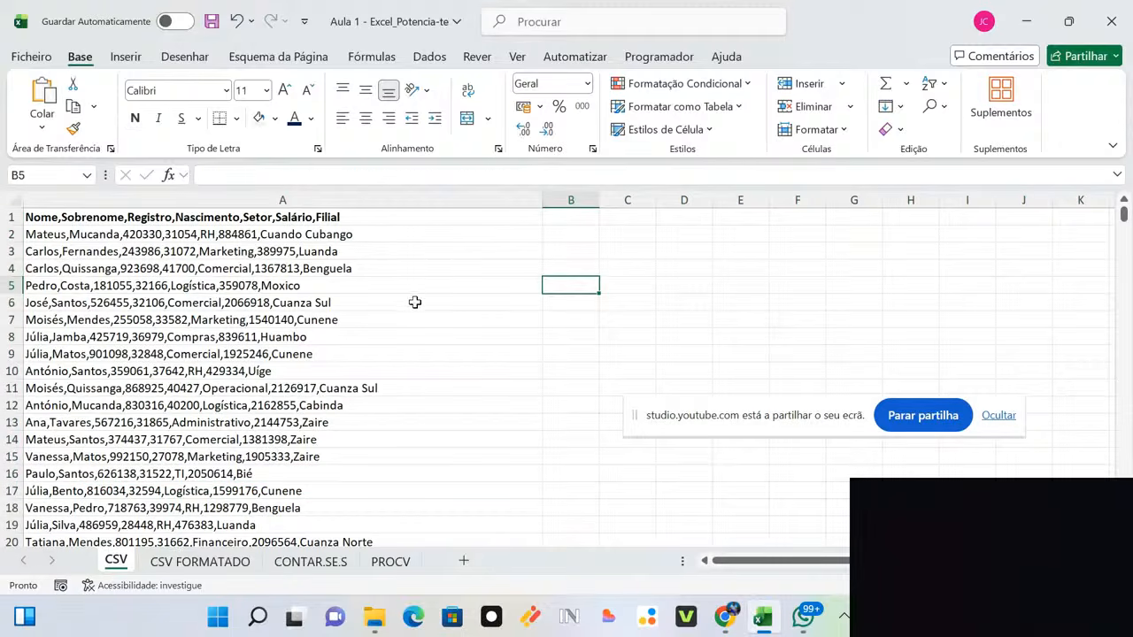
pyautogui.click(336, 193)
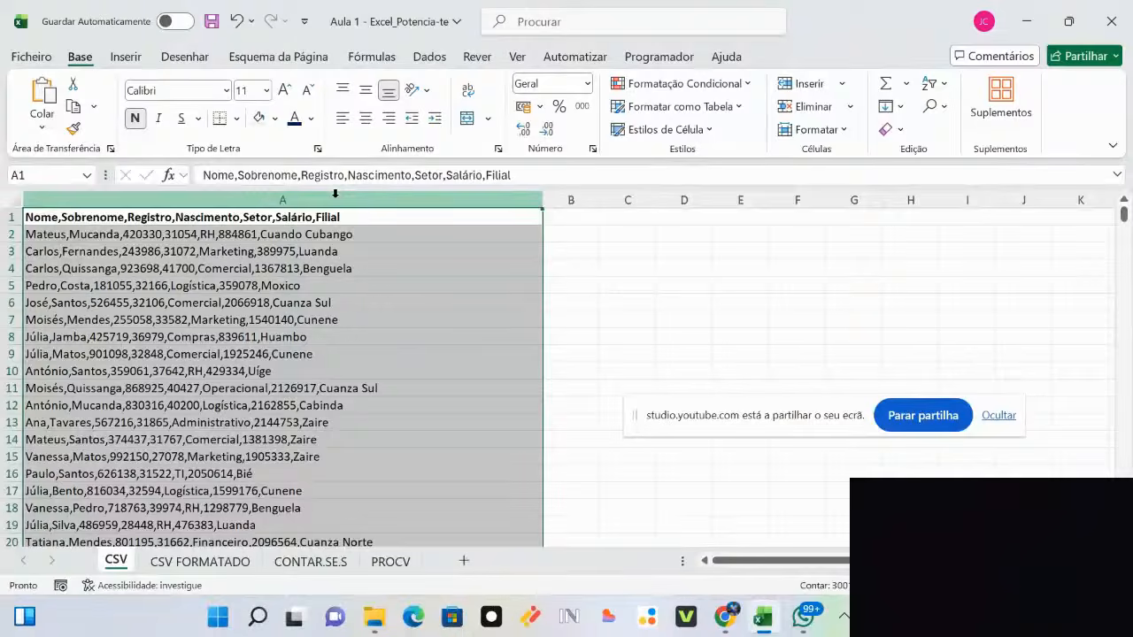
pyautogui.click(635, 300)
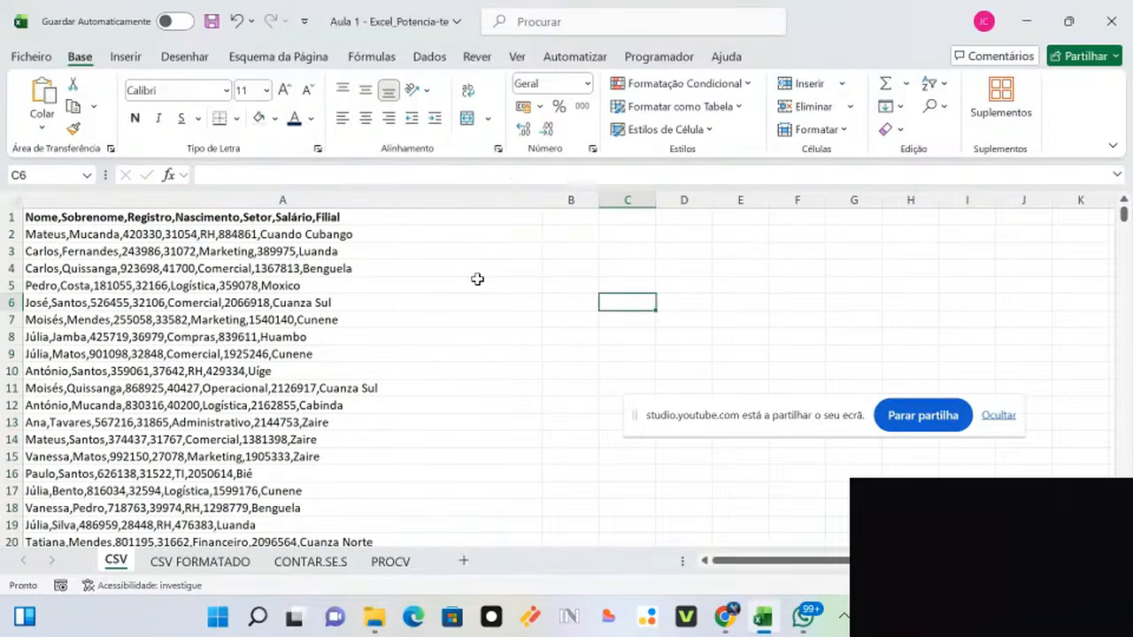
pyautogui.click(309, 196)
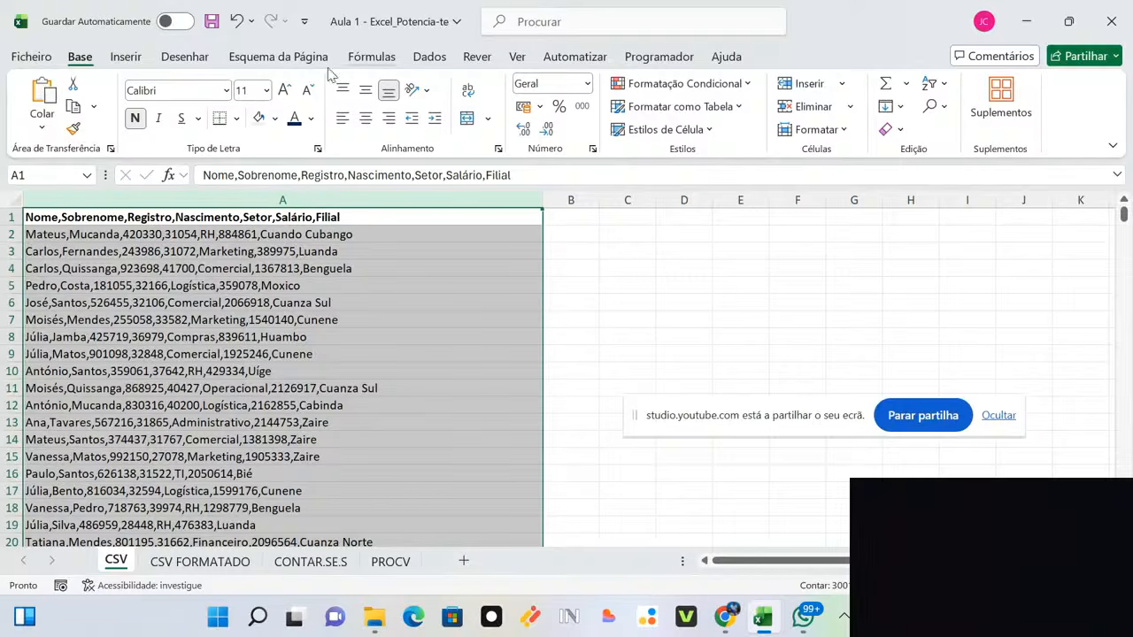
pyautogui.click(430, 59)
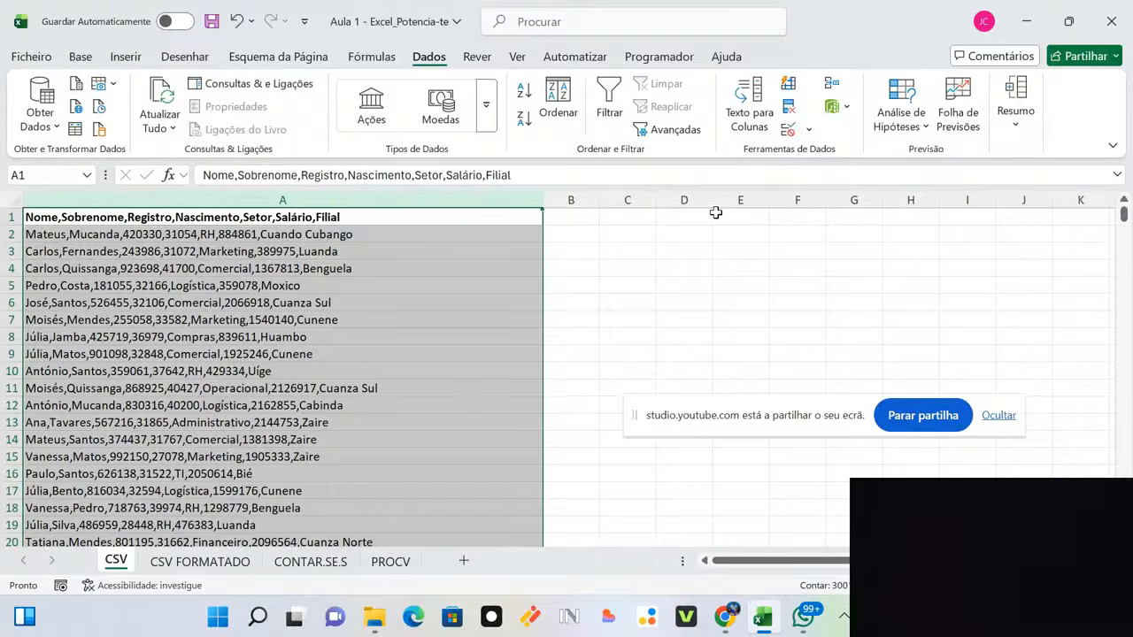
# Step: Split column A with Texto para Colunas, delimited on commas only, not tabs
pyautogui.click(752, 116)
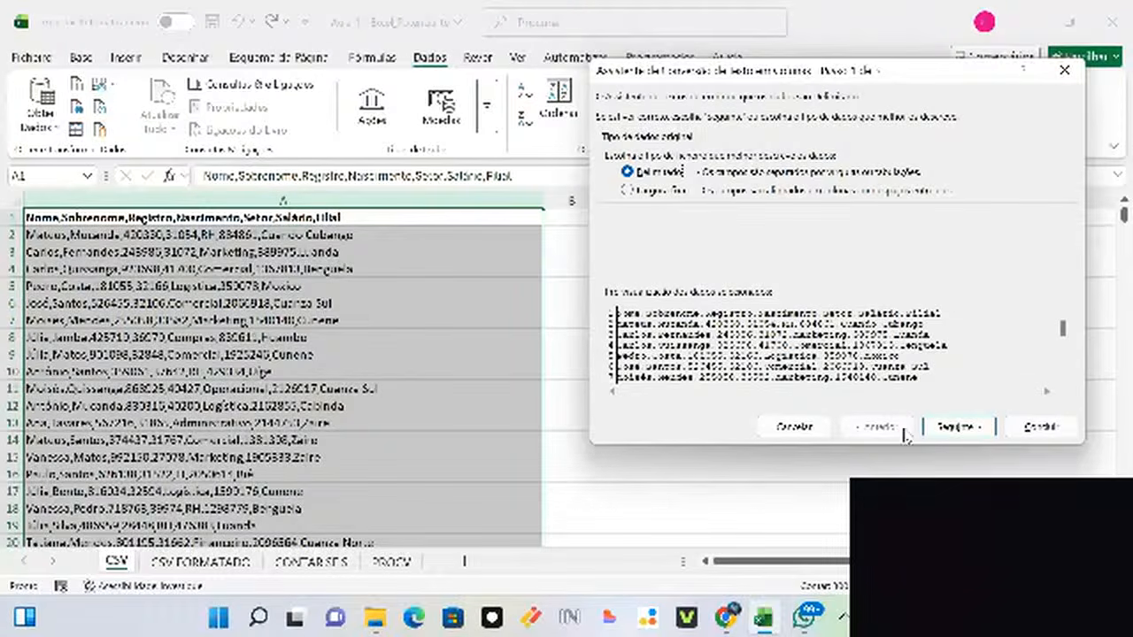
pyautogui.click(940, 429)
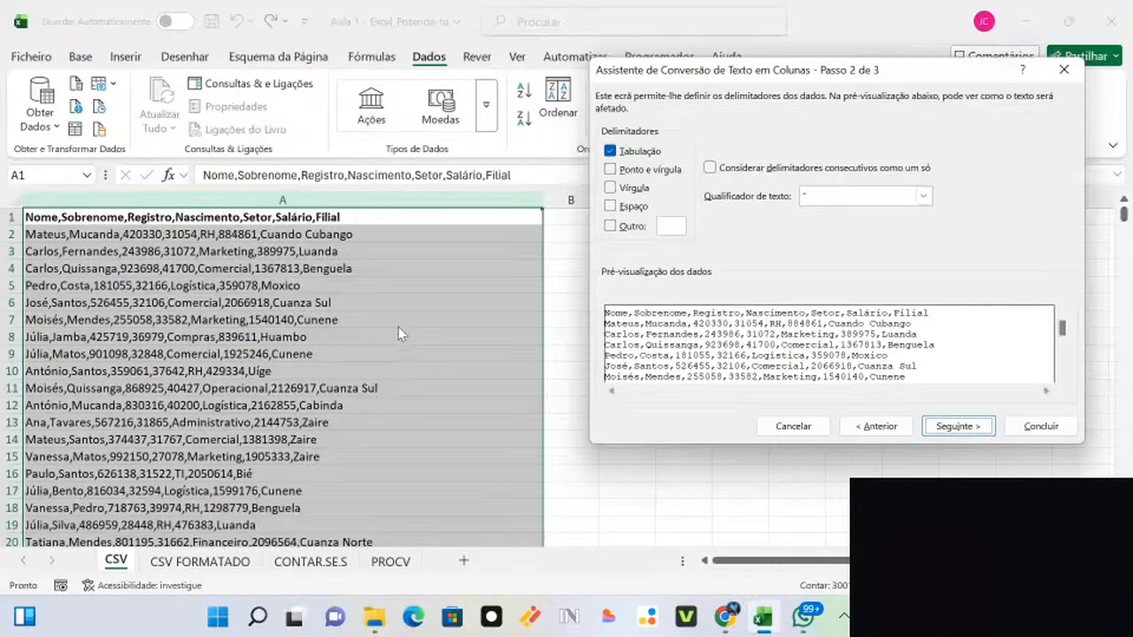
pyautogui.click(610, 189)
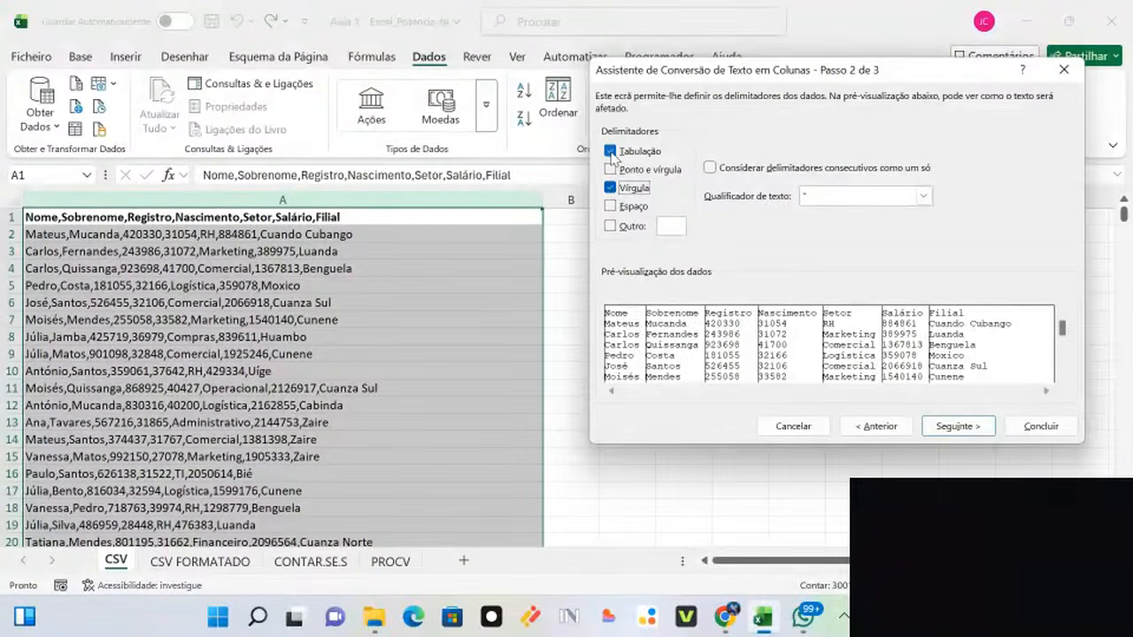
pyautogui.click(610, 151)
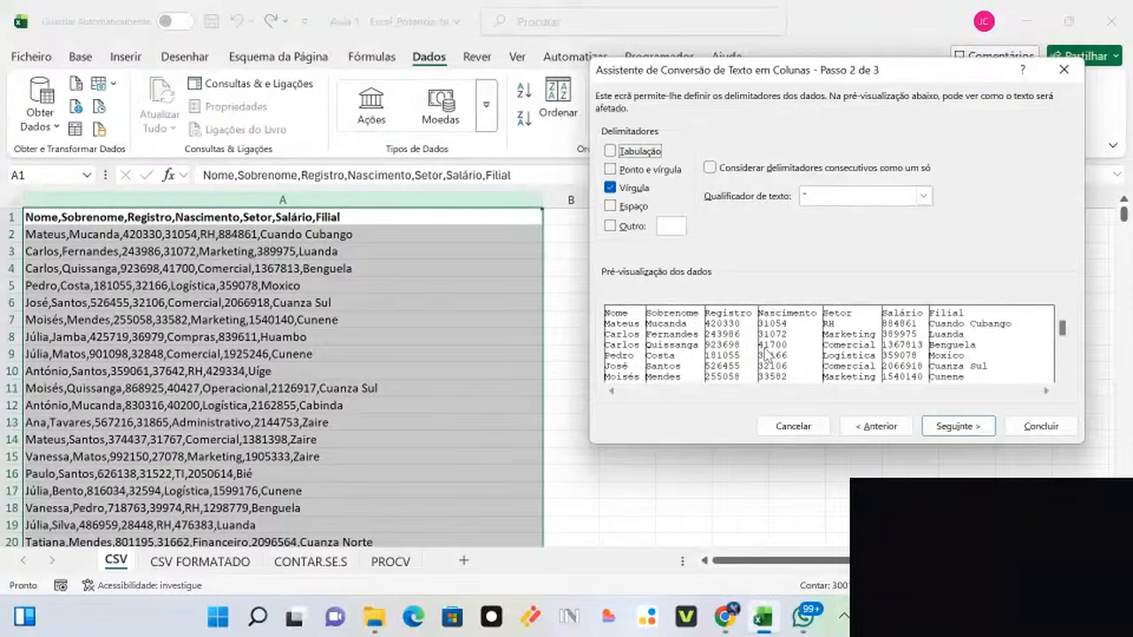
pyautogui.click(947, 429)
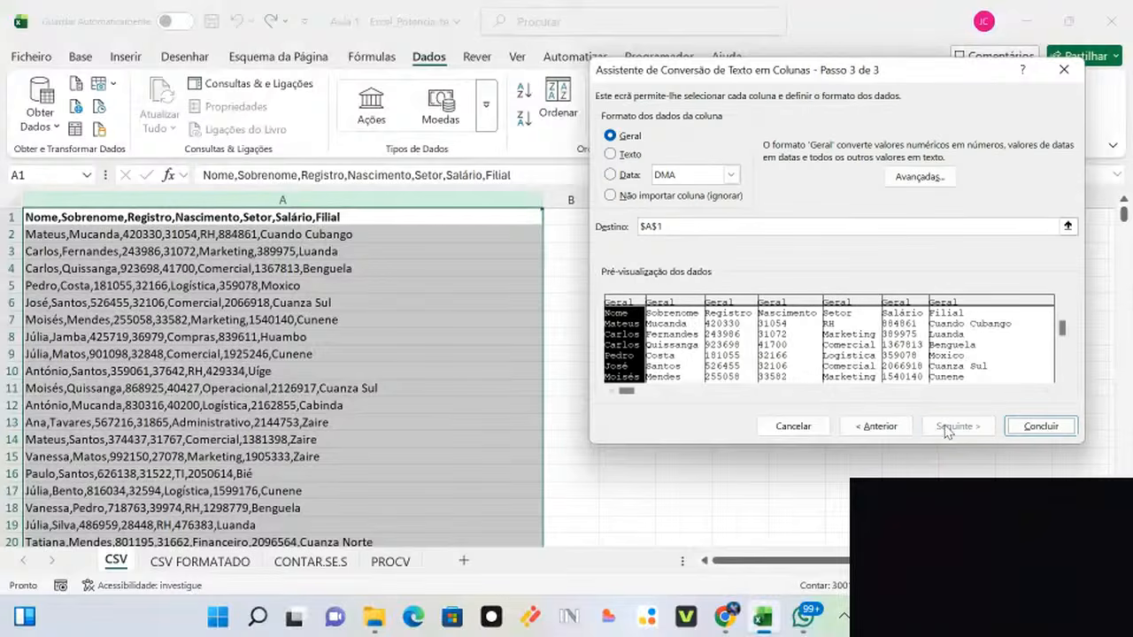
pyautogui.click(1035, 427)
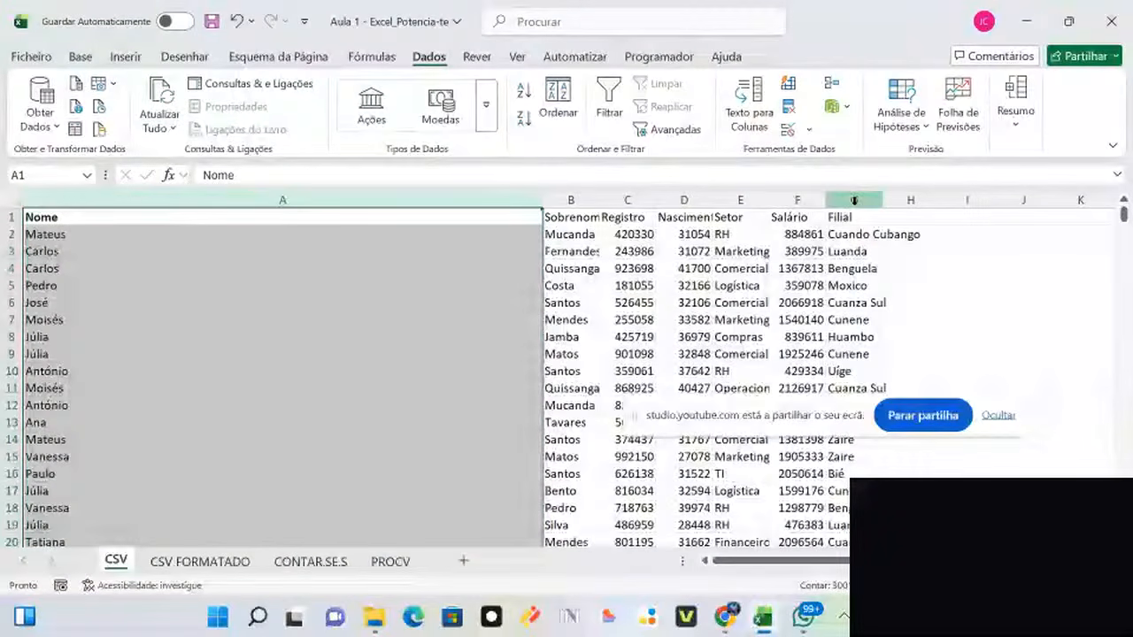
# Step: Auto-fit columns A through G so every value shows fully
pyautogui.moveTo(853, 200); pyautogui.dragTo(341, 212)
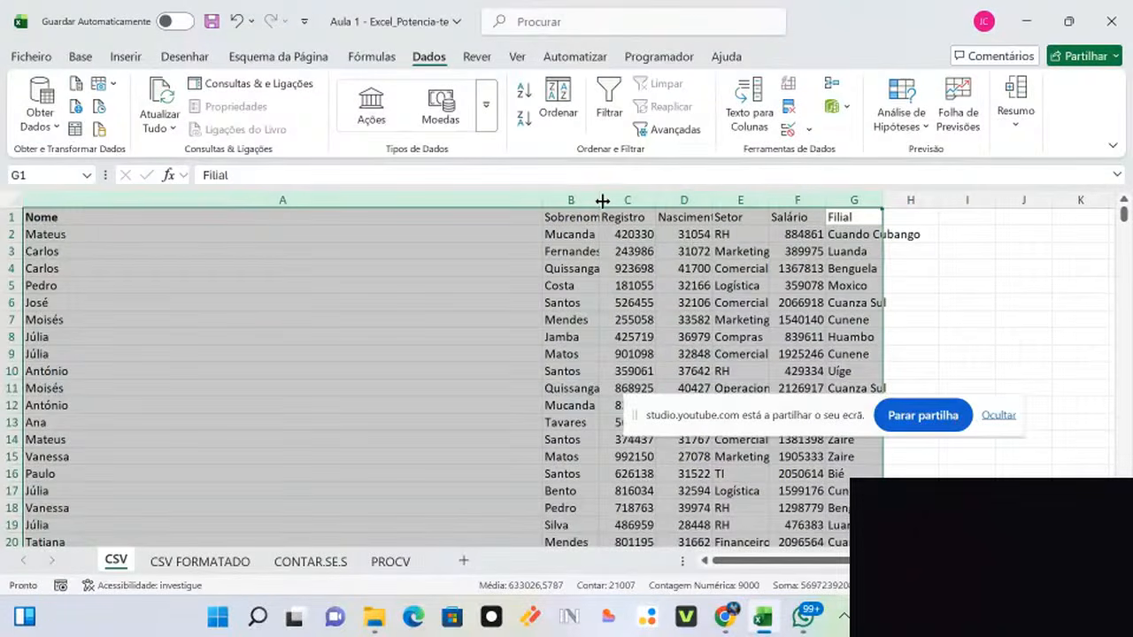
pyautogui.doubleClick(655, 200)
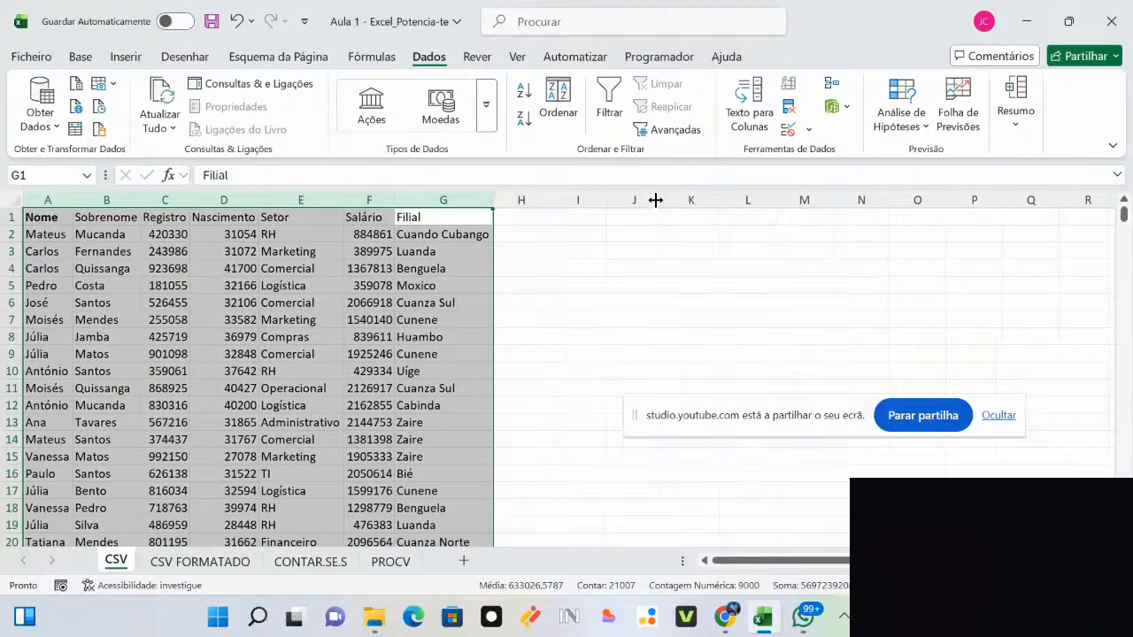
pyautogui.click(416, 288)
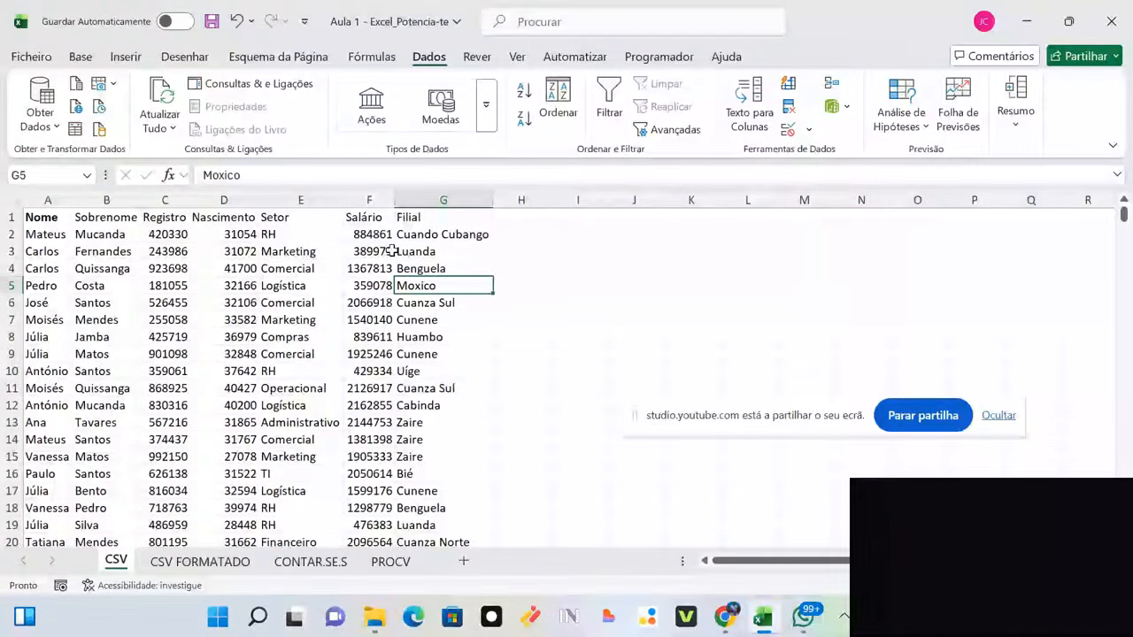
pyautogui.click(46, 216)
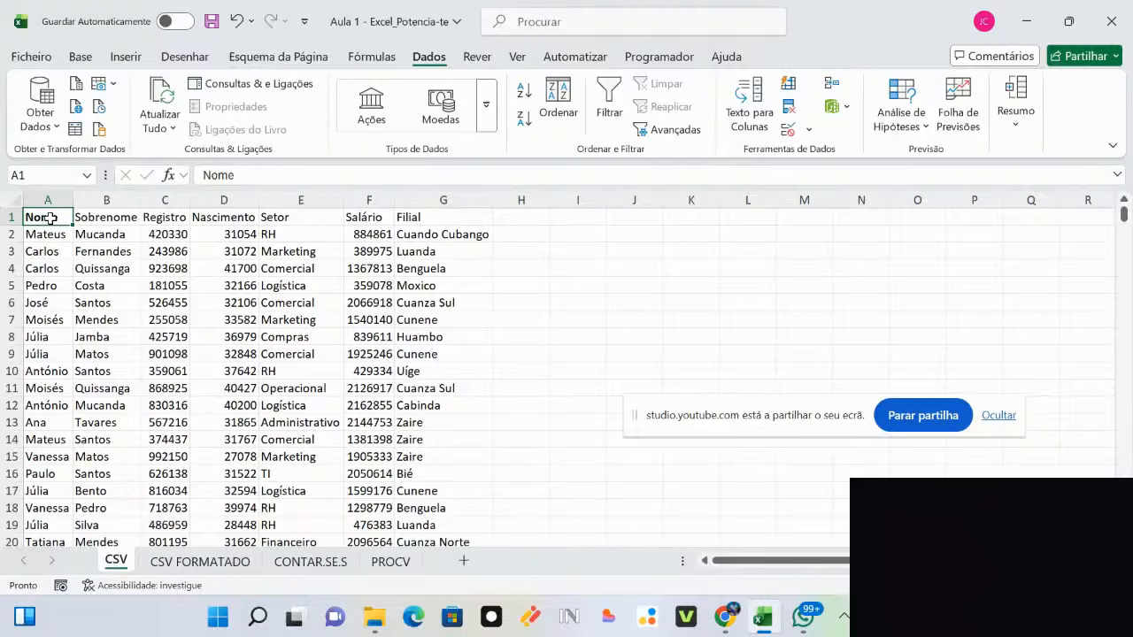
pyautogui.moveTo(67, 221); pyautogui.dragTo(127, 363)
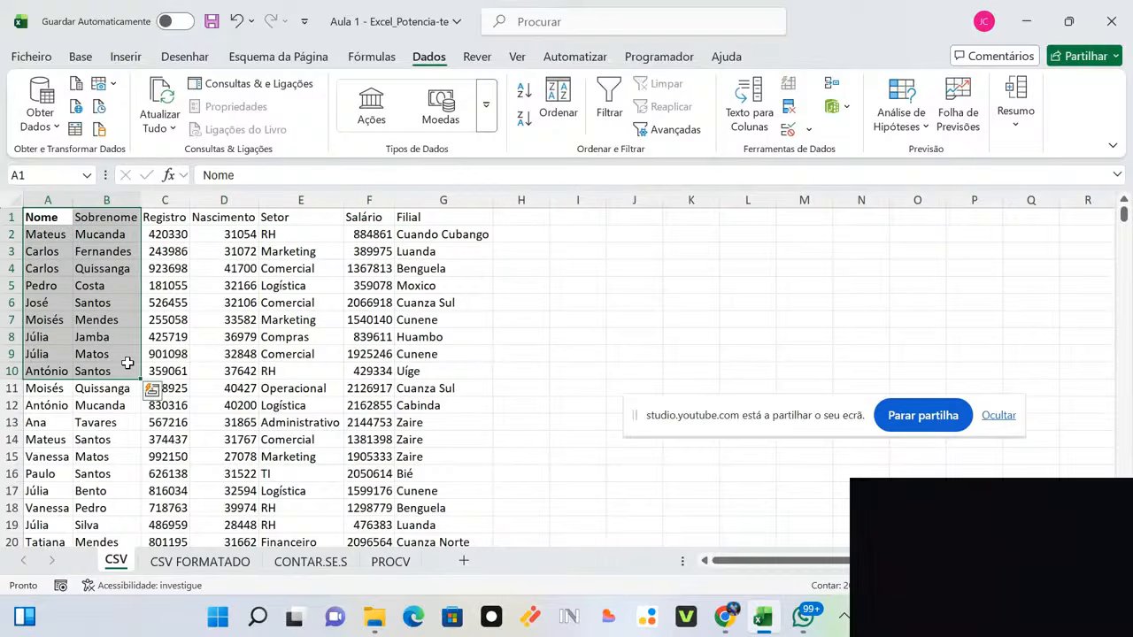
pyautogui.press('Up')
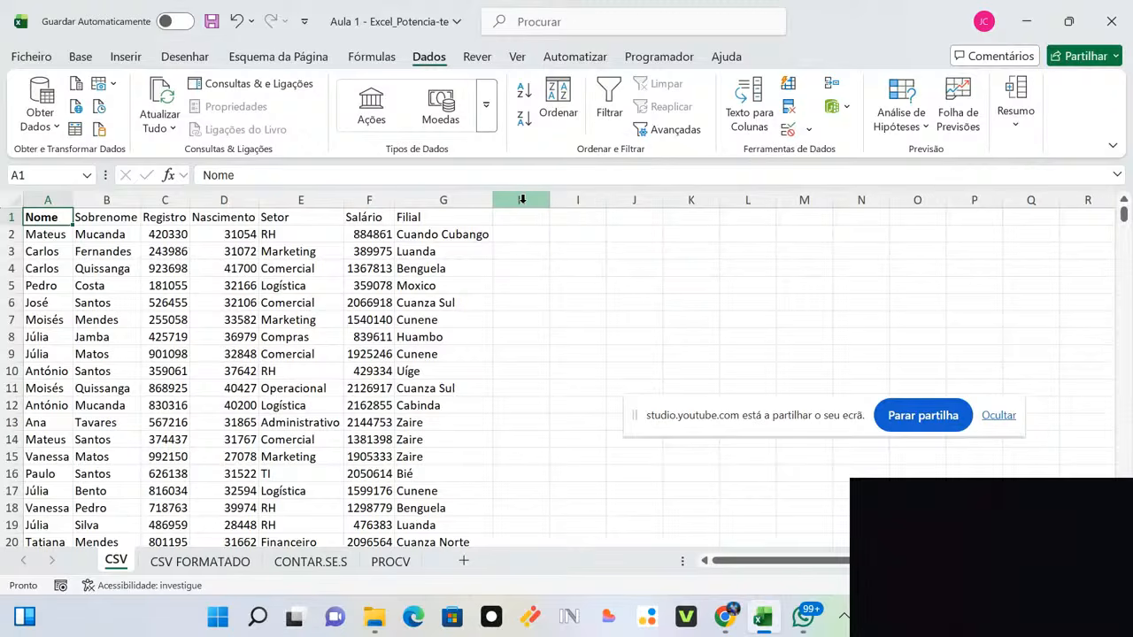
pyautogui.moveTo(521, 200); pyautogui.dragTo(776, 199)
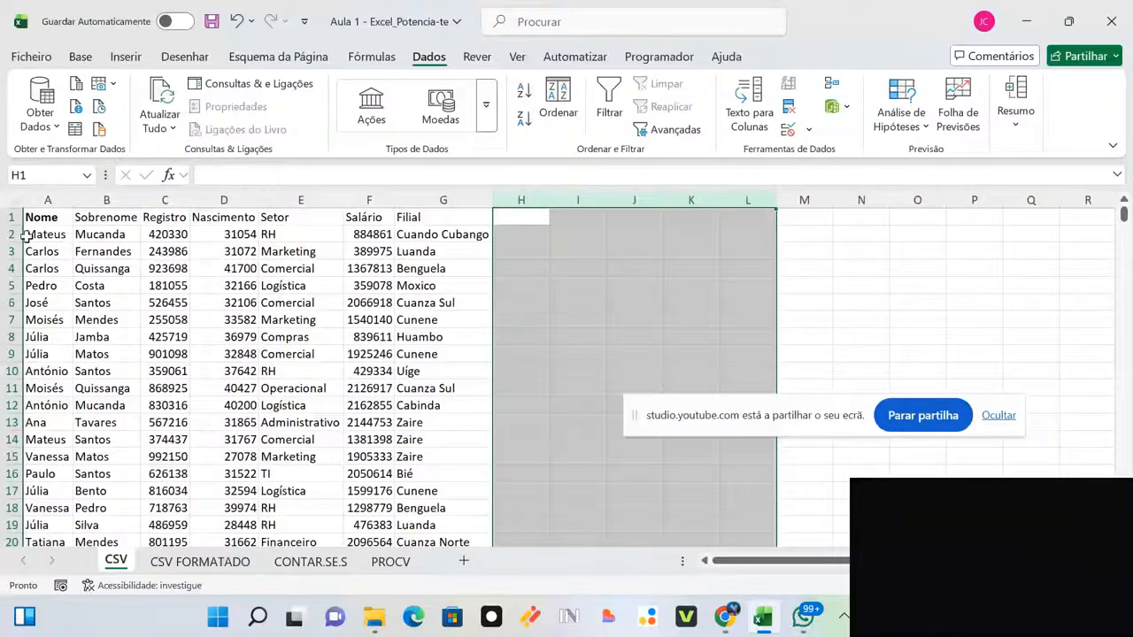
# Step: Select cell K3, then move to cells A1 and H9
pyautogui.click(682, 250)
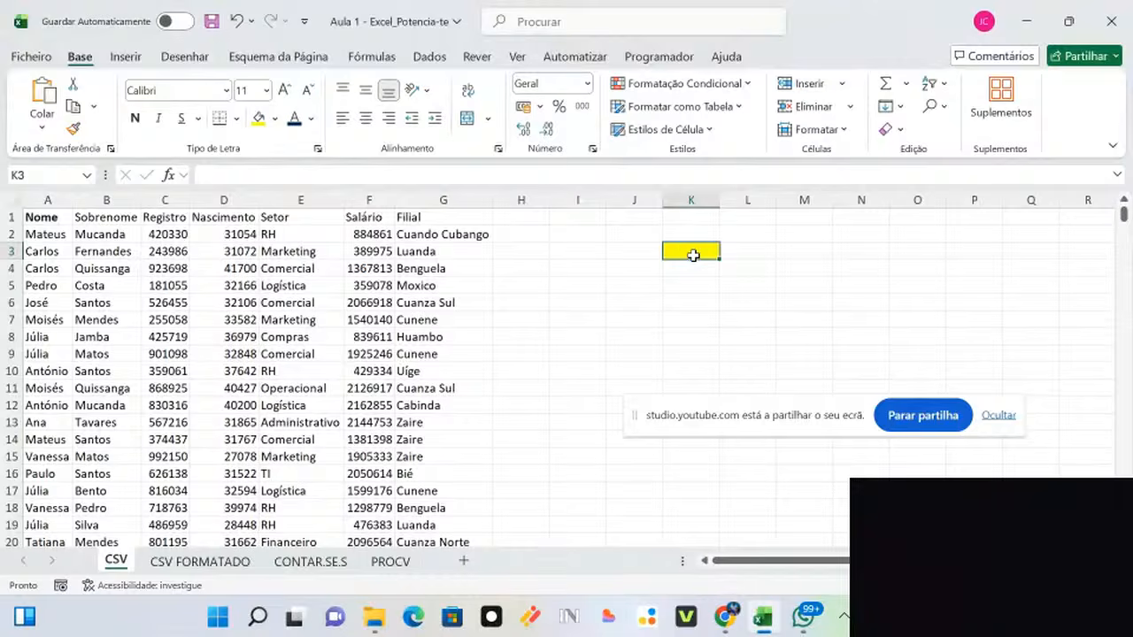
pyautogui.click(37, 219)
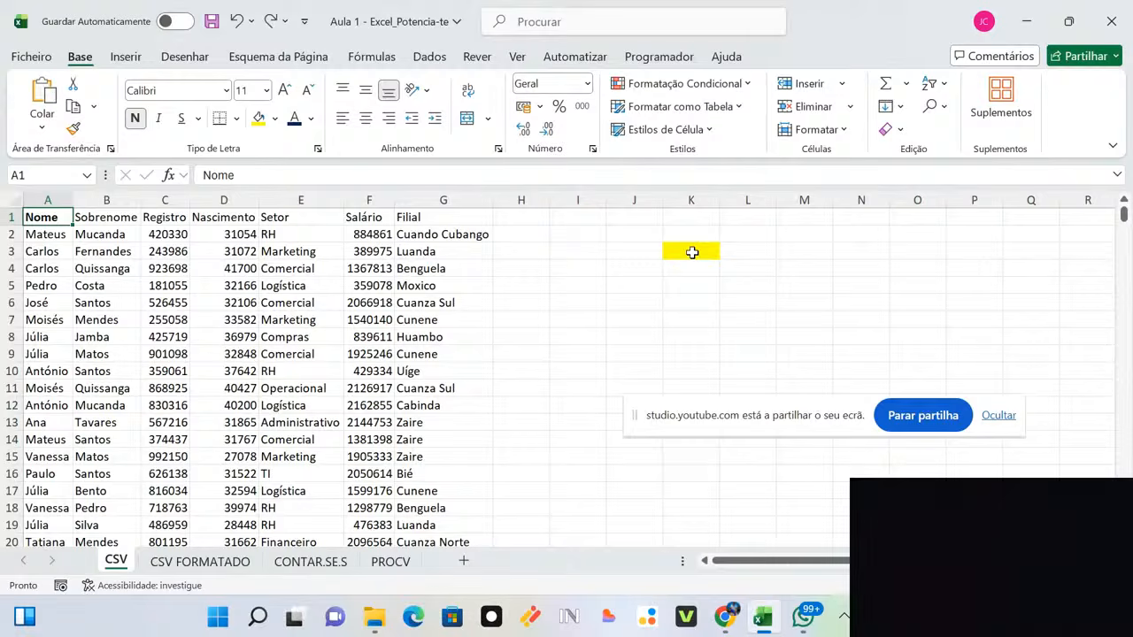
pyautogui.click(516, 352)
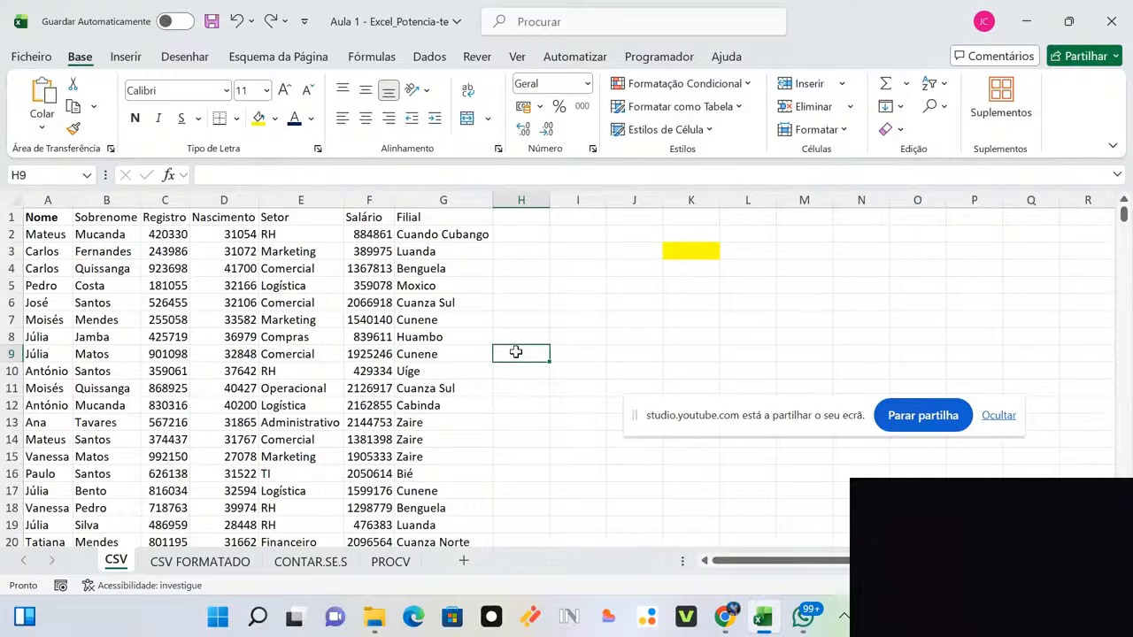
pyautogui.hotkey('ctrl', 'Down')
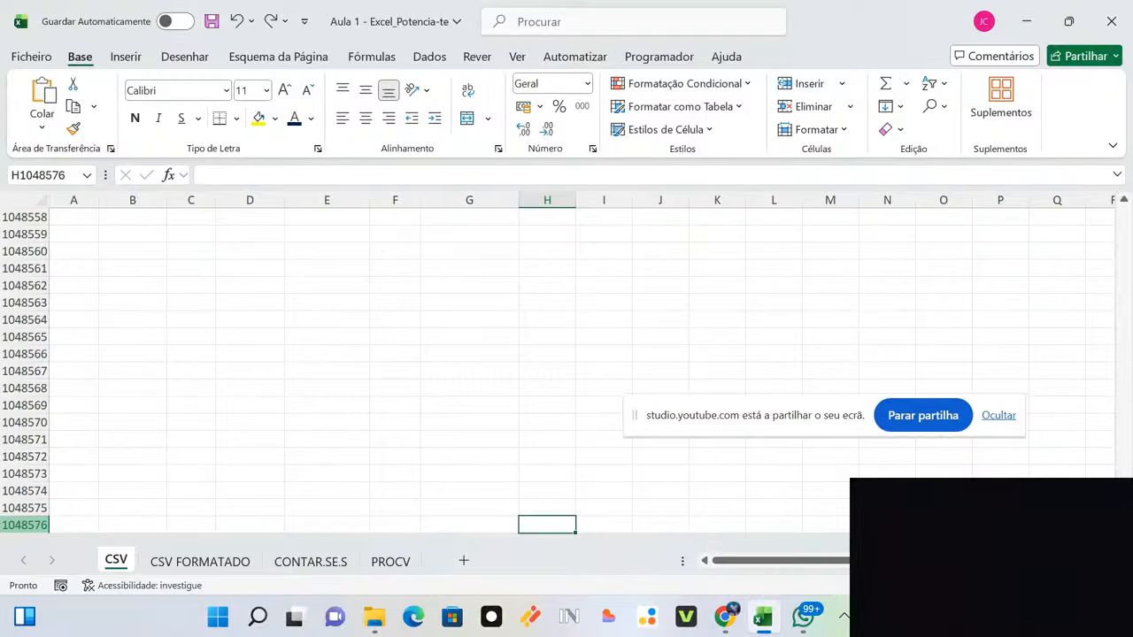
pyautogui.click(25, 525)
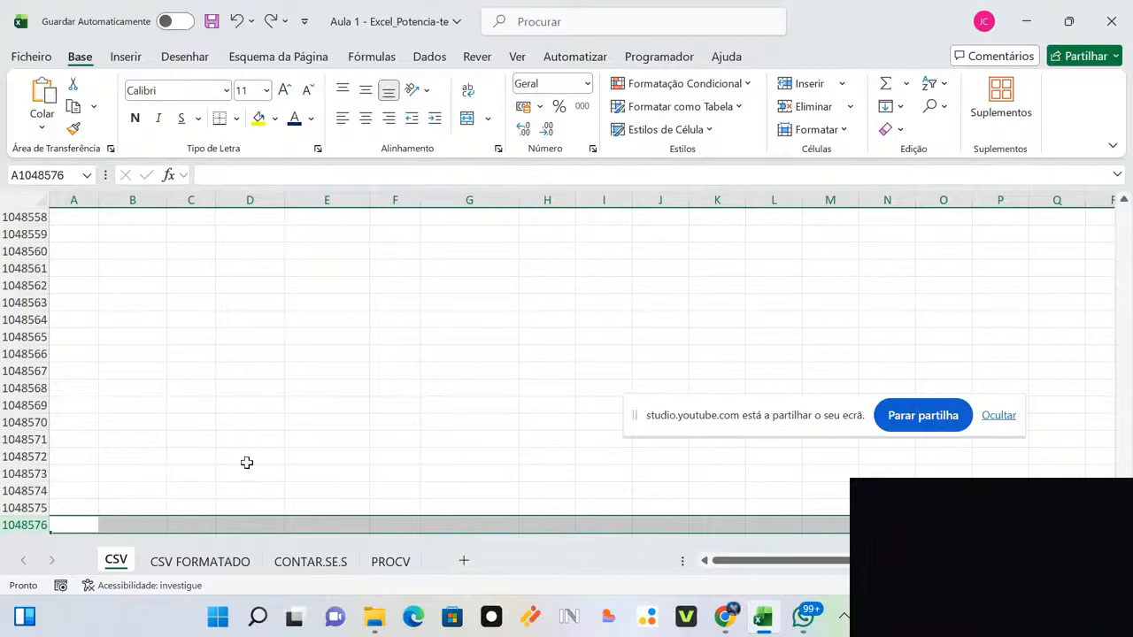
pyautogui.click(88, 511)
pyautogui.click(88, 522)
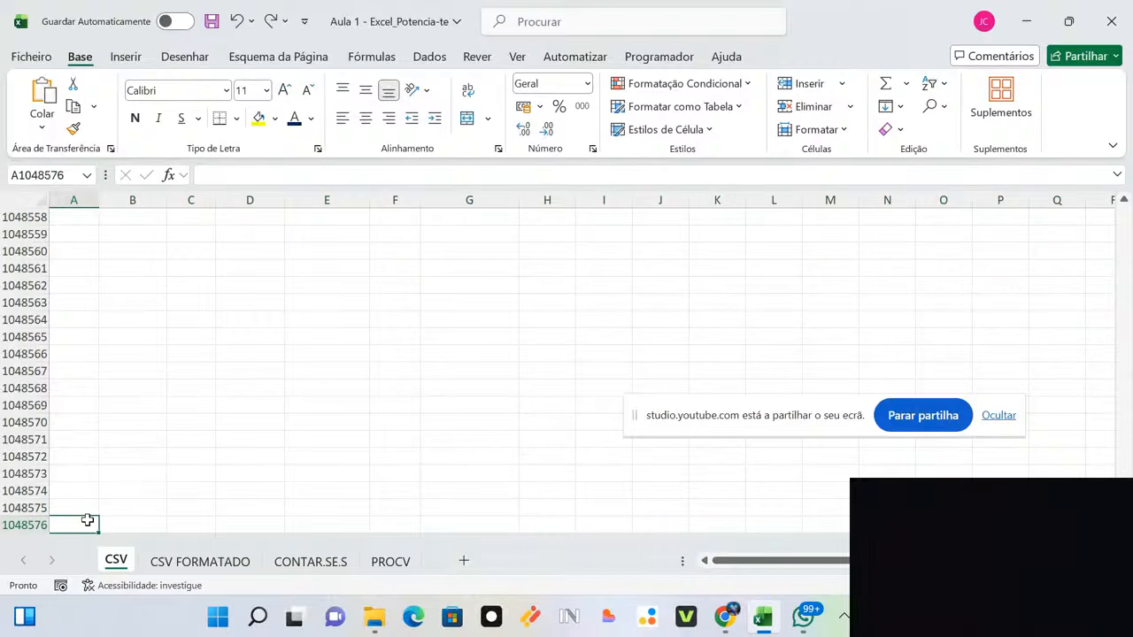
pyautogui.hotkey('ctrl', 'Home')
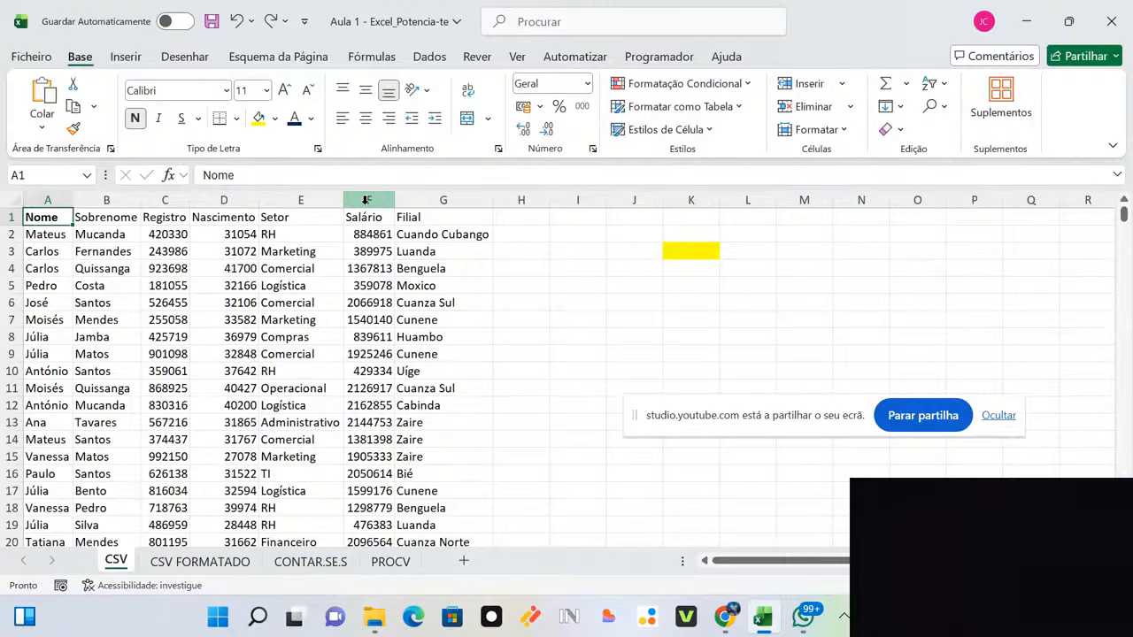
# Step: Select the header row A1:G1 from Nome to Filial
pyautogui.moveTo(32, 216); pyautogui.dragTo(432, 216)
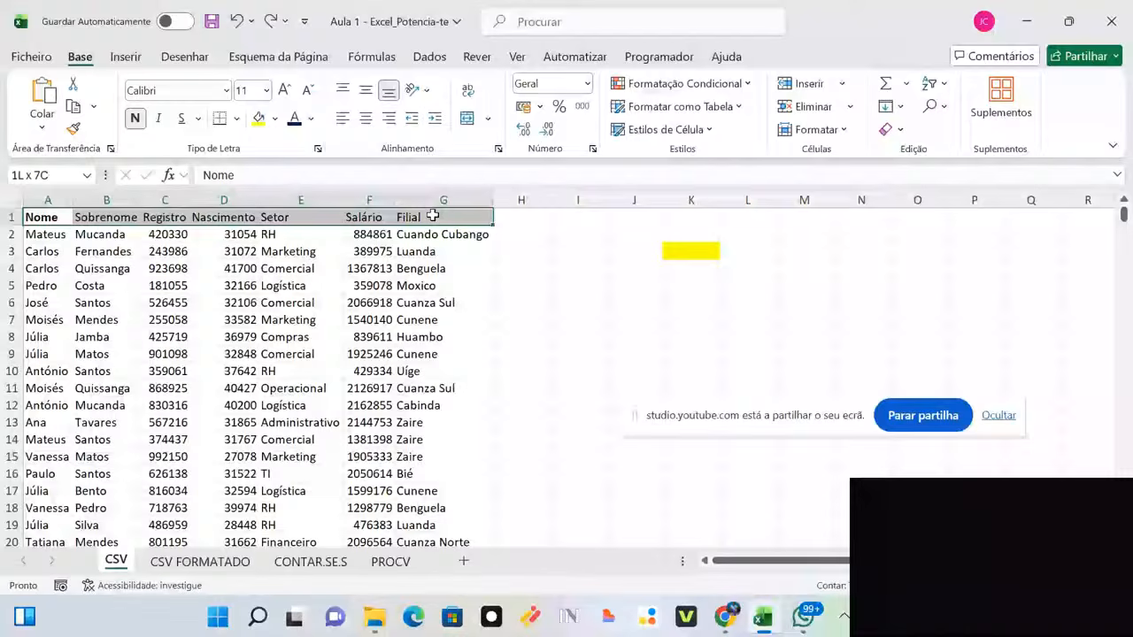
pyautogui.hotkey('ctrl', 'shift', 'Left')
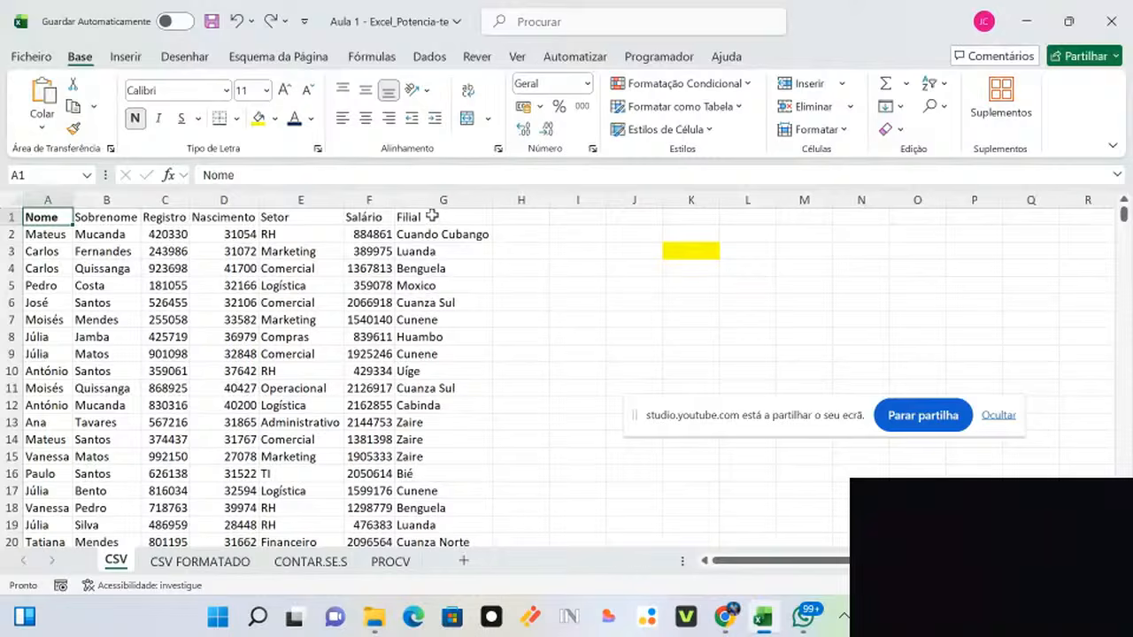
pyautogui.keyDown('shift'); pyautogui.click(431, 216); pyautogui.keyUp('shift')
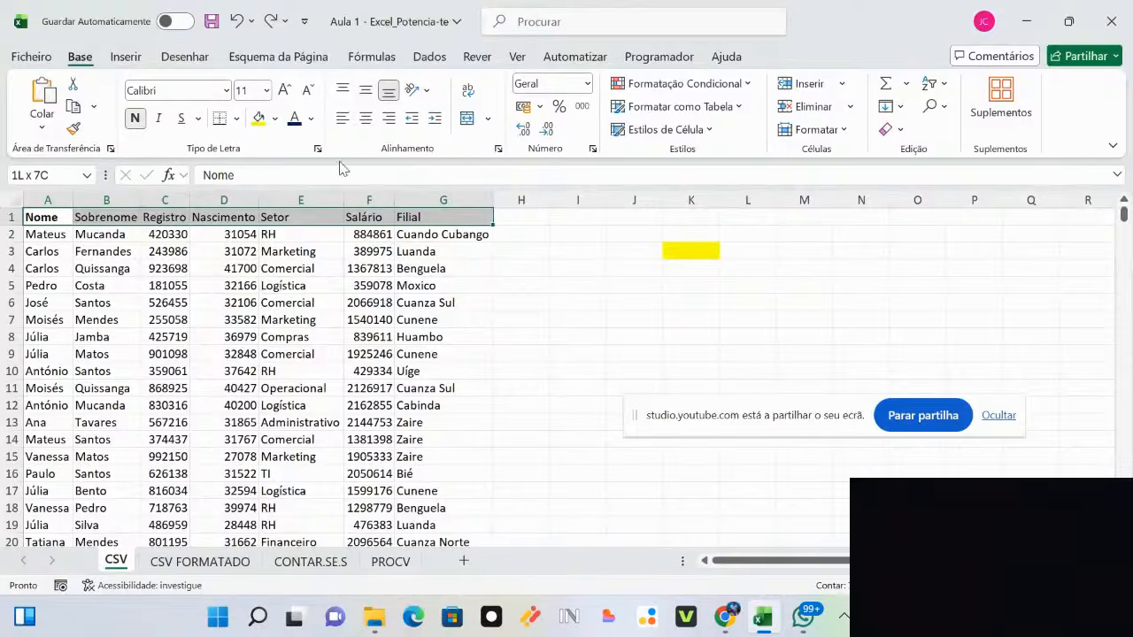
# Step: Make the header row A1:G1 bold with a yellow fill
pyautogui.click(143, 130)
pyautogui.click(145, 130)
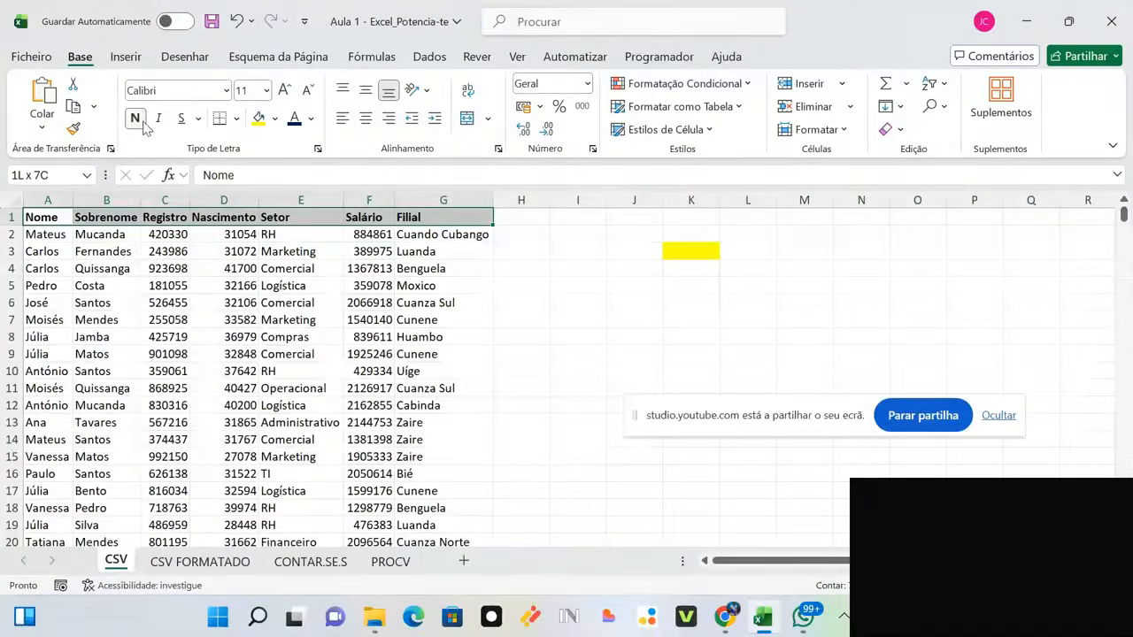
pyautogui.click(275, 119)
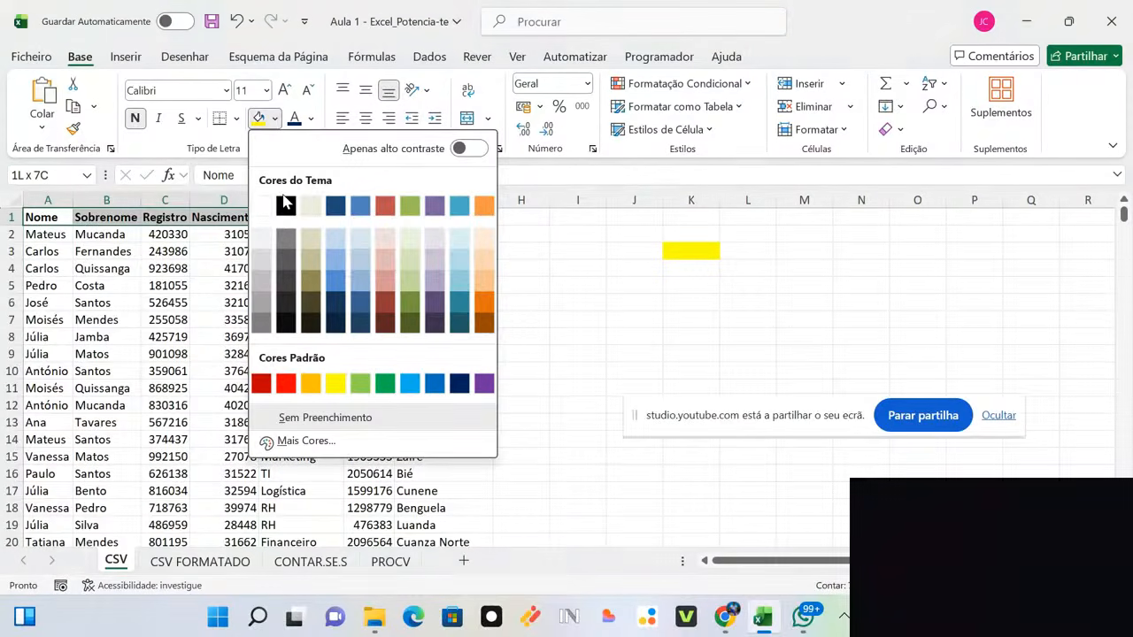
pyautogui.click(333, 385)
pyautogui.click(431, 273)
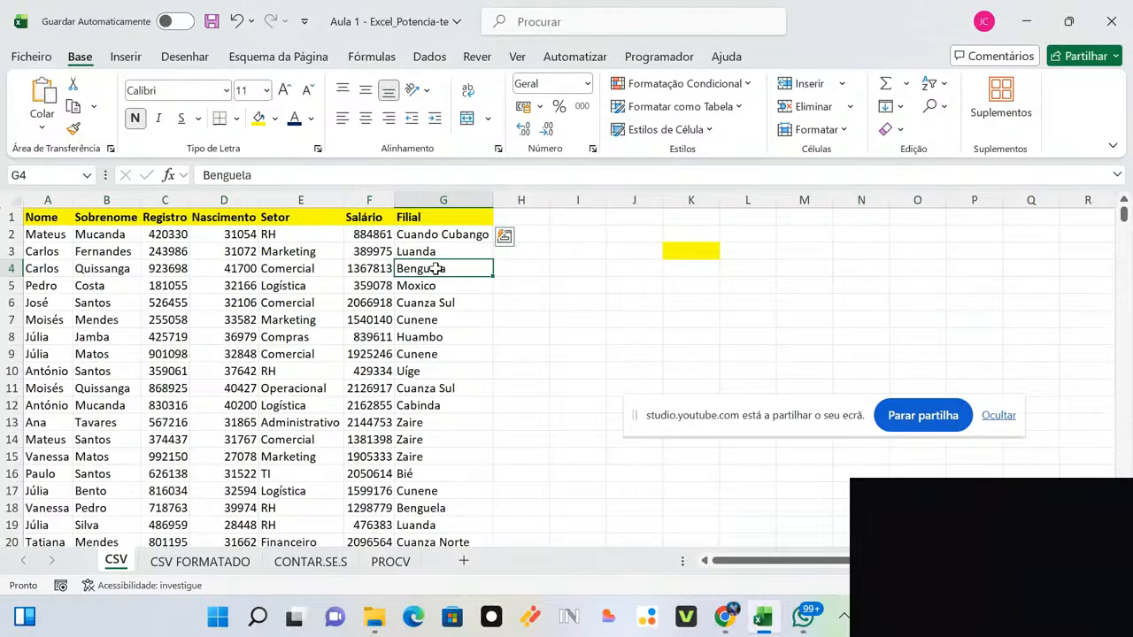
# Step: Remove the stray yellow fill from cell K3 with Sem Preenchimento
pyautogui.click(699, 250)
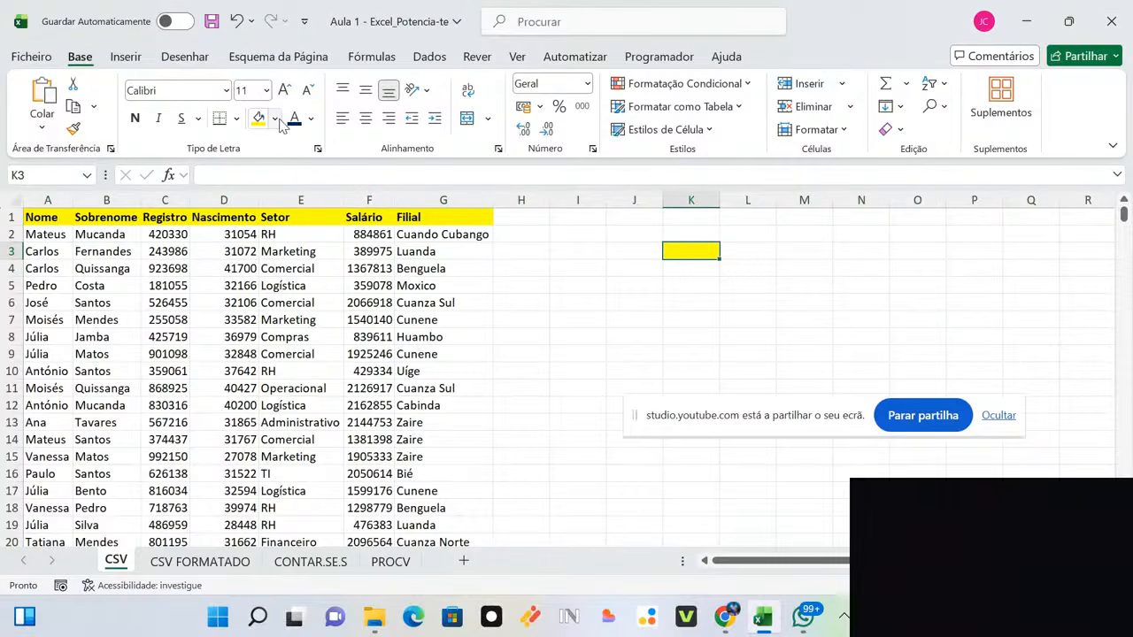
pyautogui.click(275, 118)
pyautogui.click(319, 415)
pyautogui.click(535, 246)
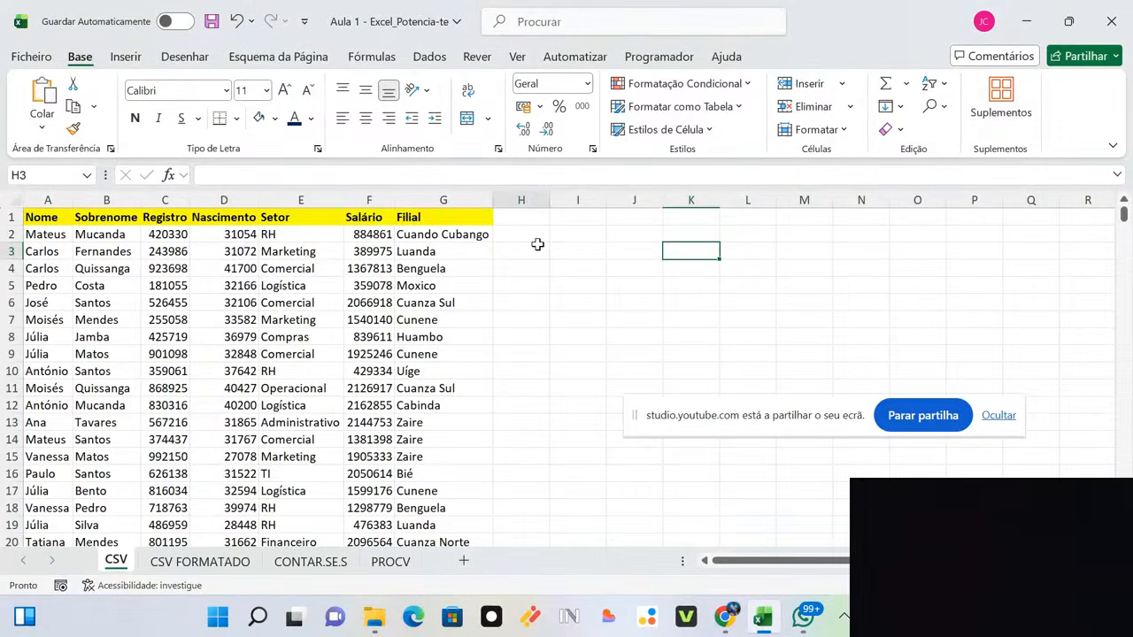
pyautogui.click(45, 222)
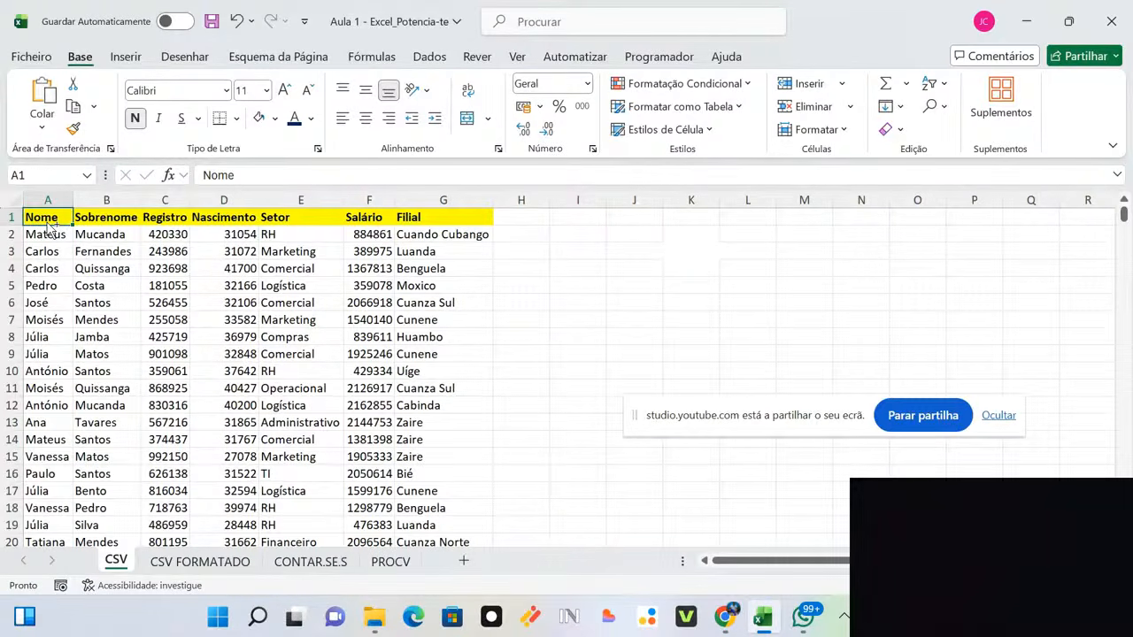
pyautogui.hotkey('ctrl', 'shift', 'Down')
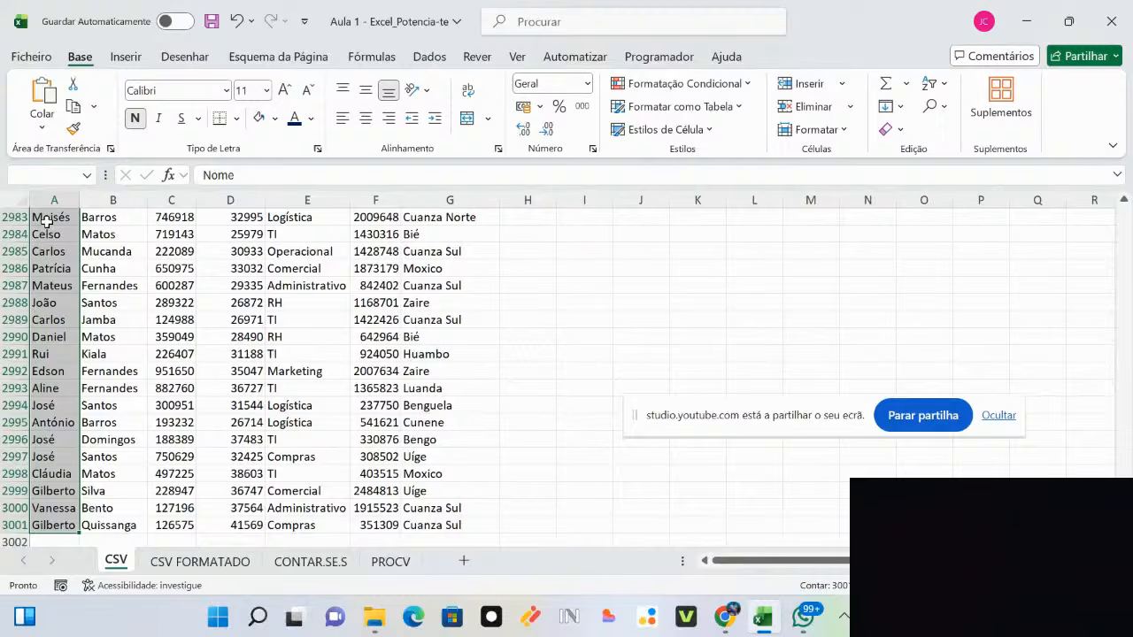
pyautogui.hotkey('ctrl', 'shift', 'Right')
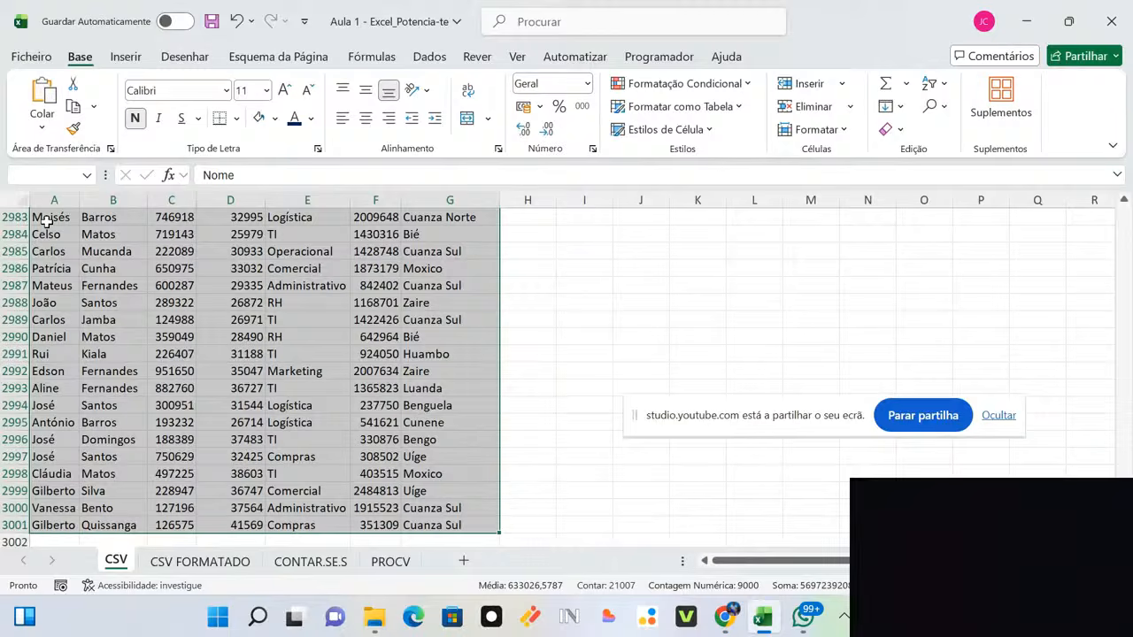
pyautogui.hotkey('ctrl', 'Home')
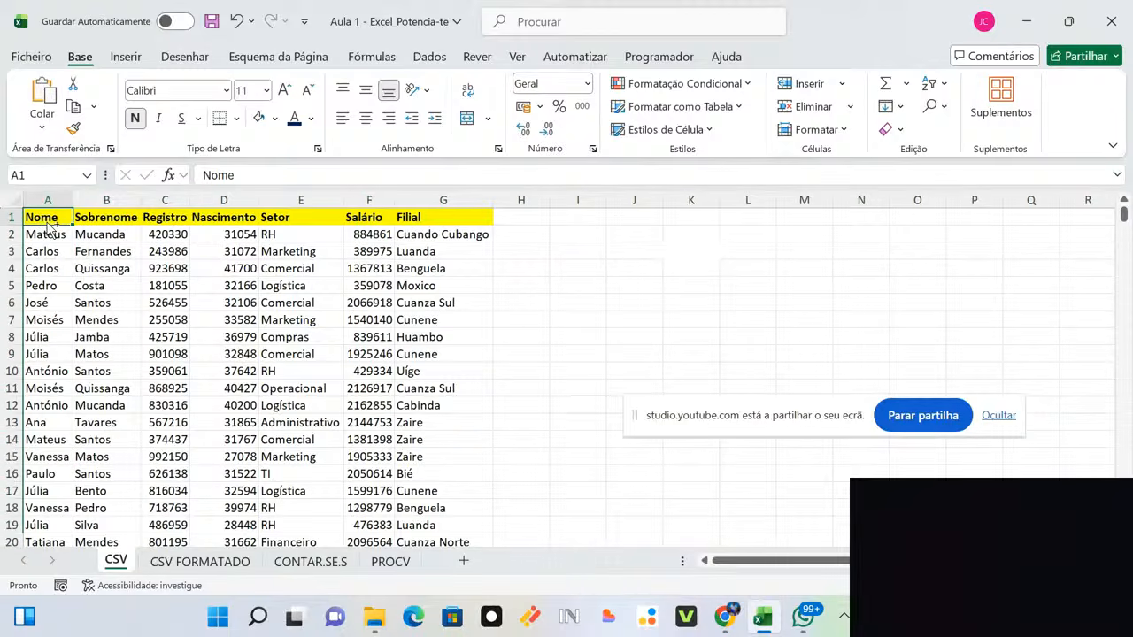
pyautogui.hotkey('ctrl', 'shift', 'Down')
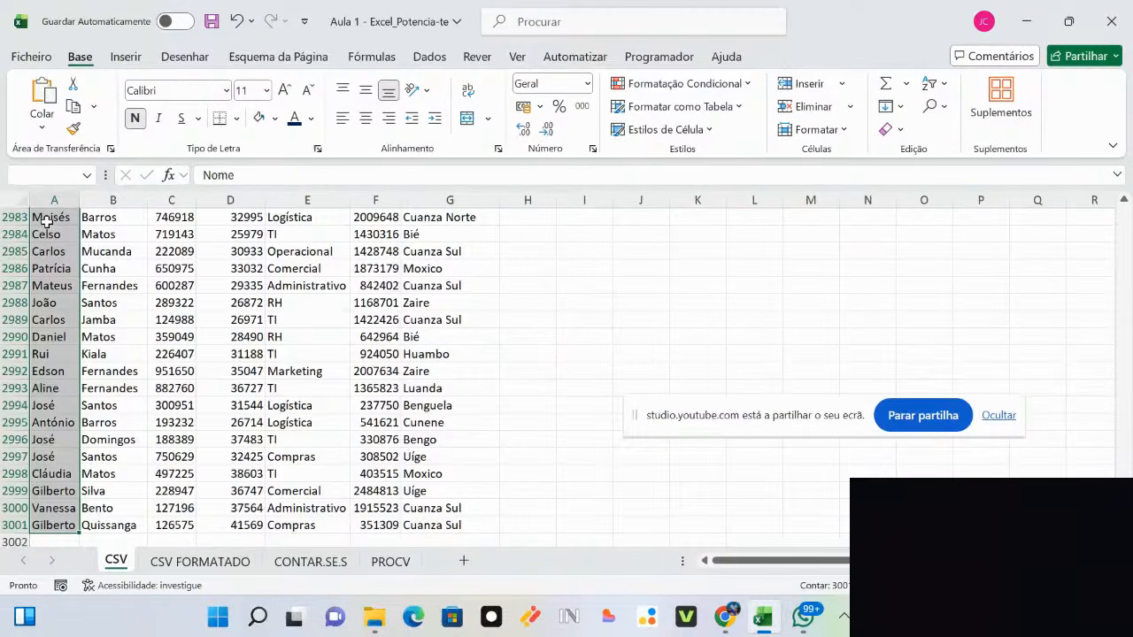
pyautogui.hotkey('ctrl', 'shift', 'Right')
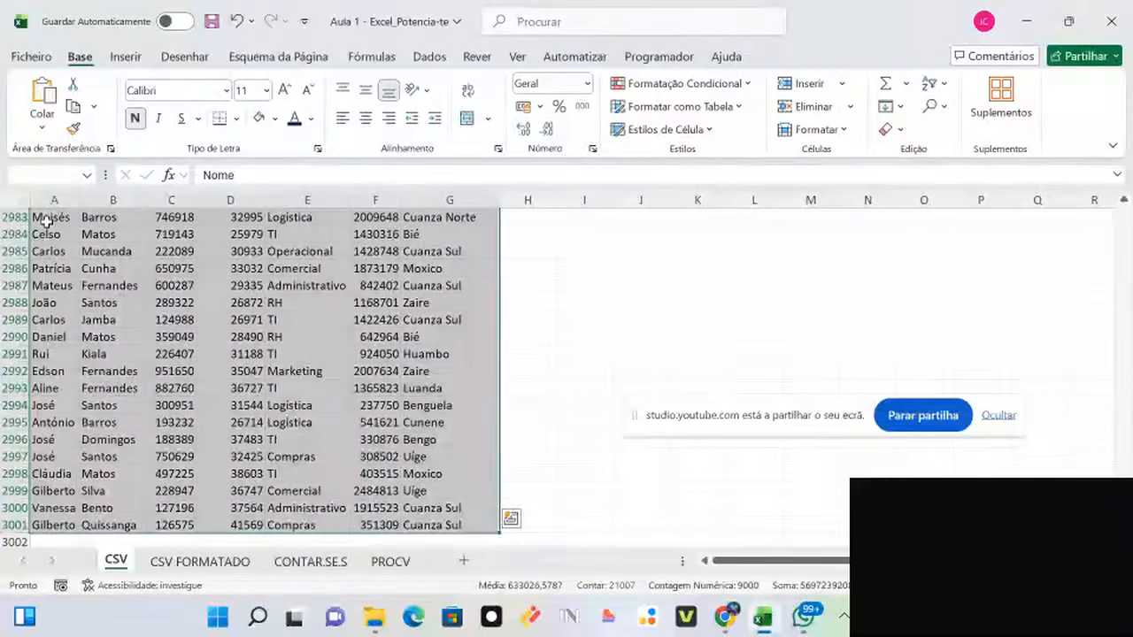
pyautogui.hotkey('ctrl', 'Home')
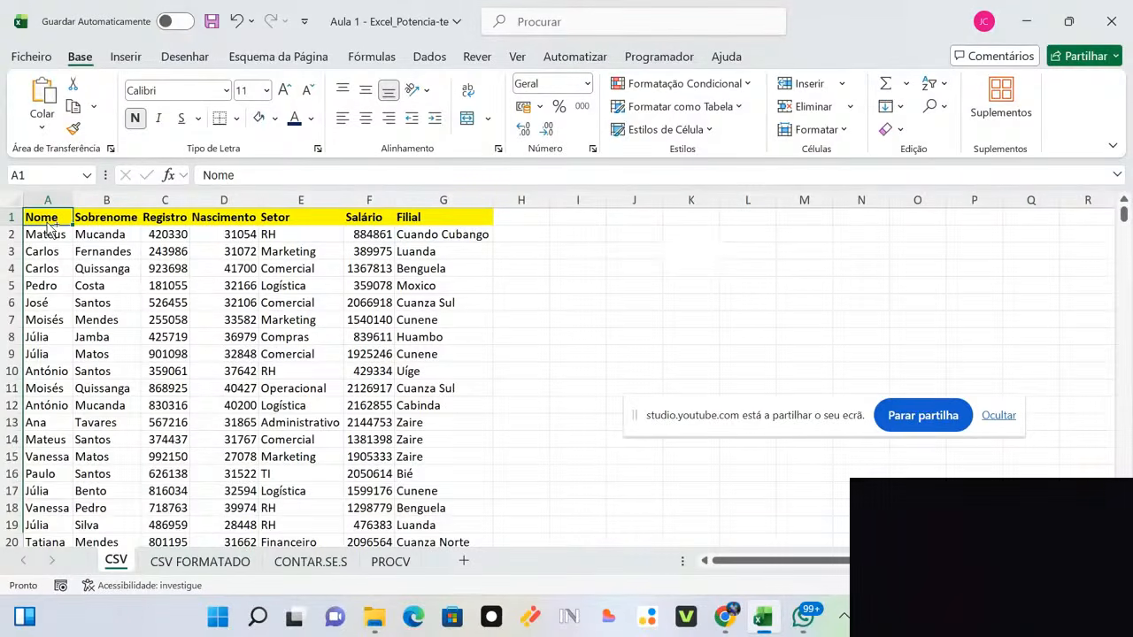
pyautogui.hotkey('ctrl', 'shift', 'End')
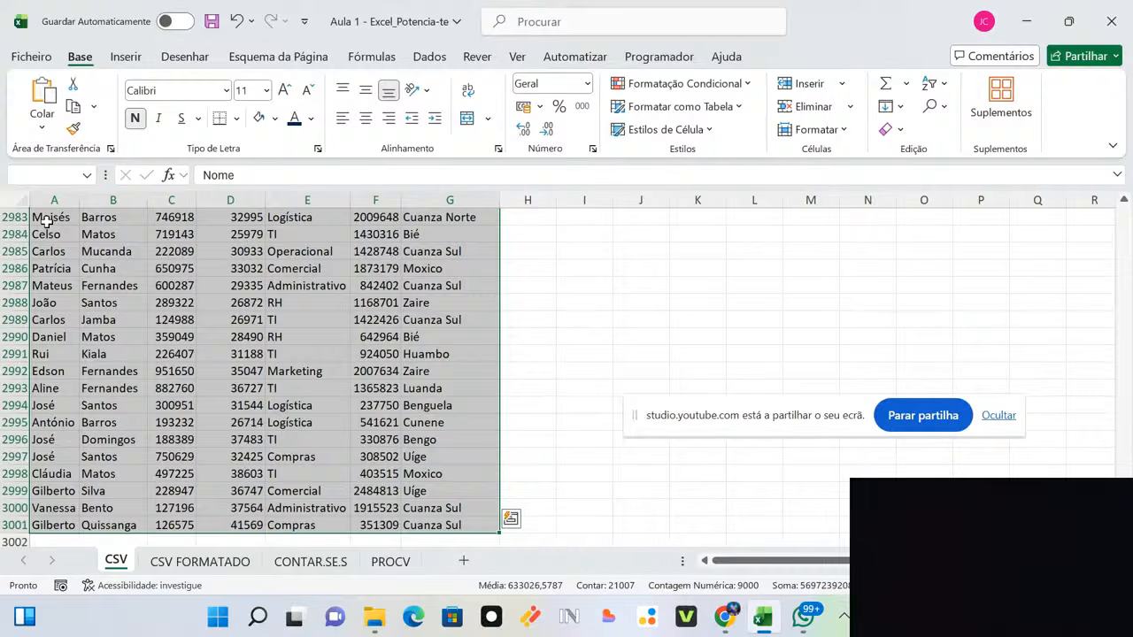
pyautogui.hotkey('ctrl', 'Home')
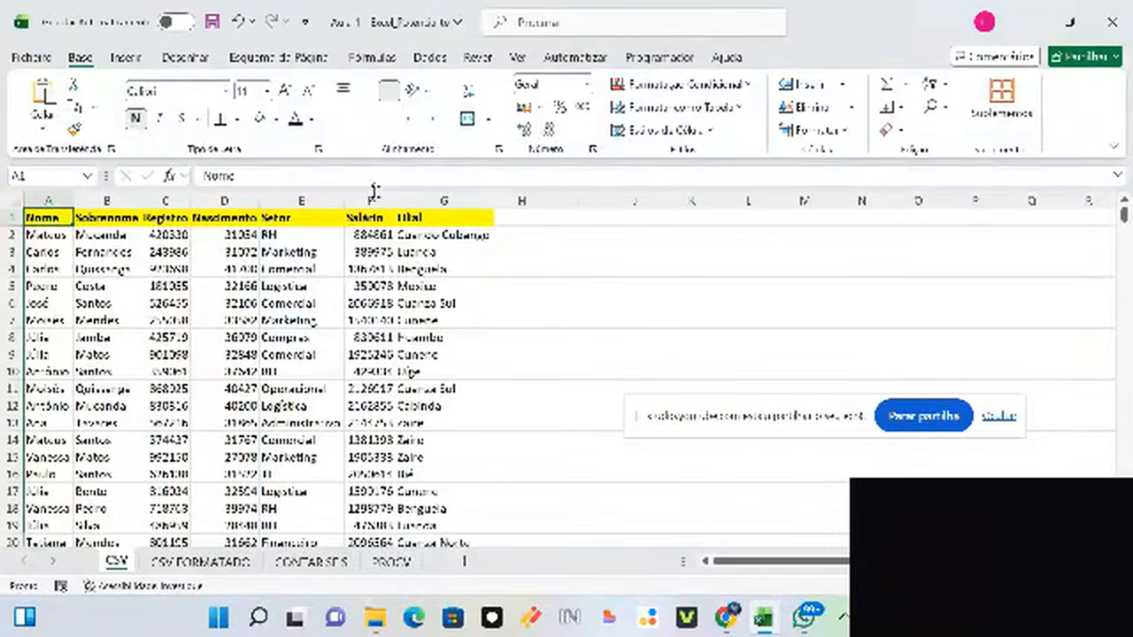
pyautogui.click(374, 233)
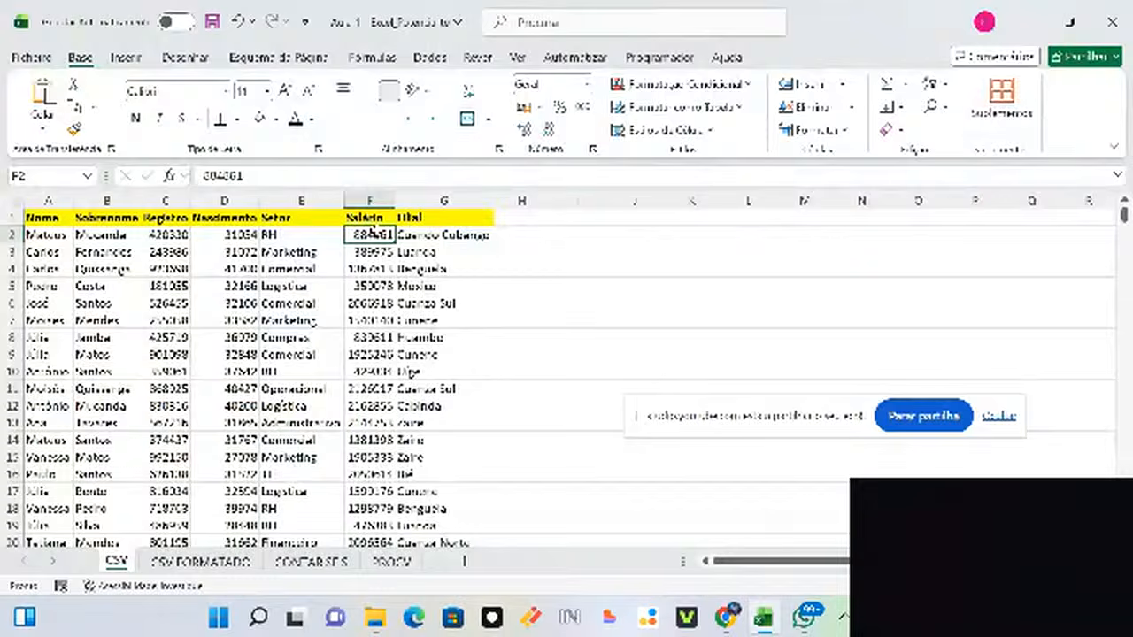
pyautogui.click(225, 235)
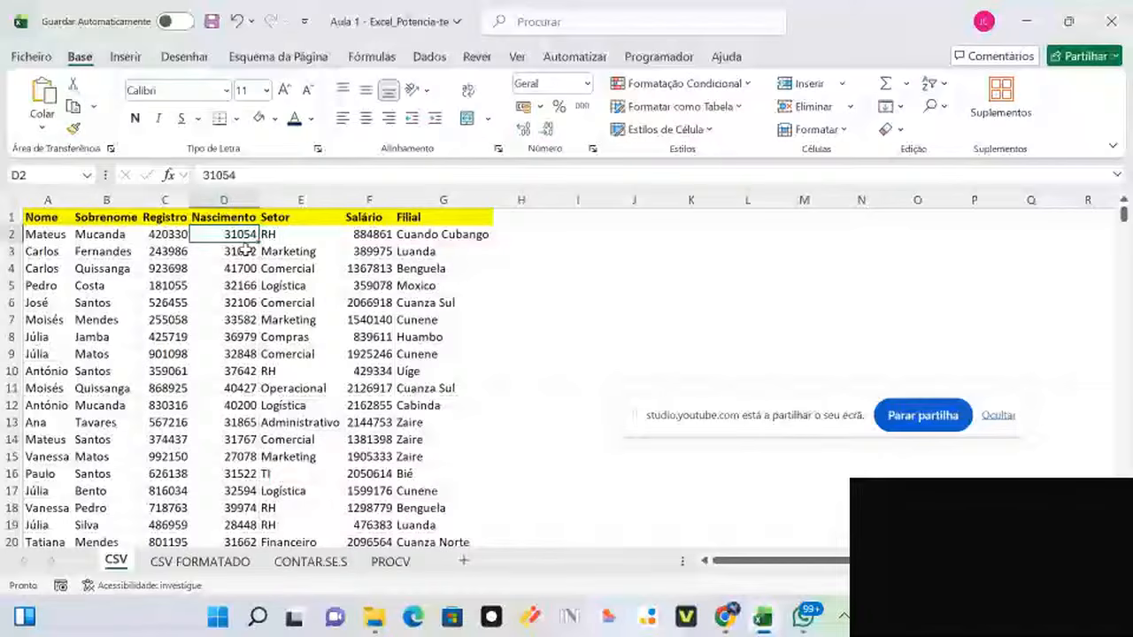
pyautogui.click(166, 232)
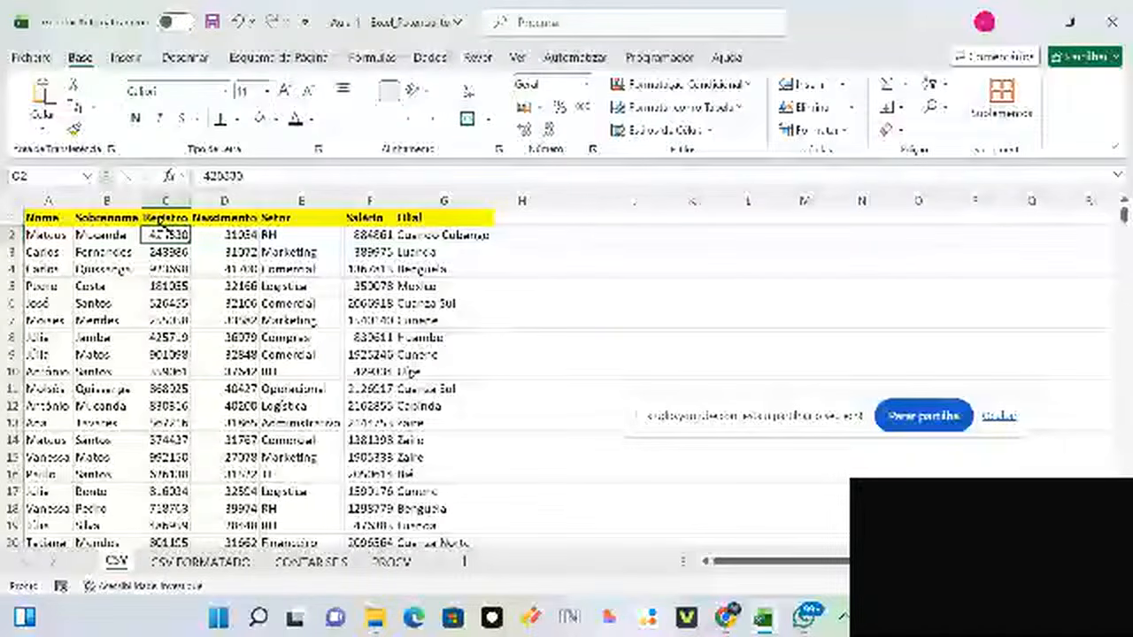
pyautogui.click(379, 235)
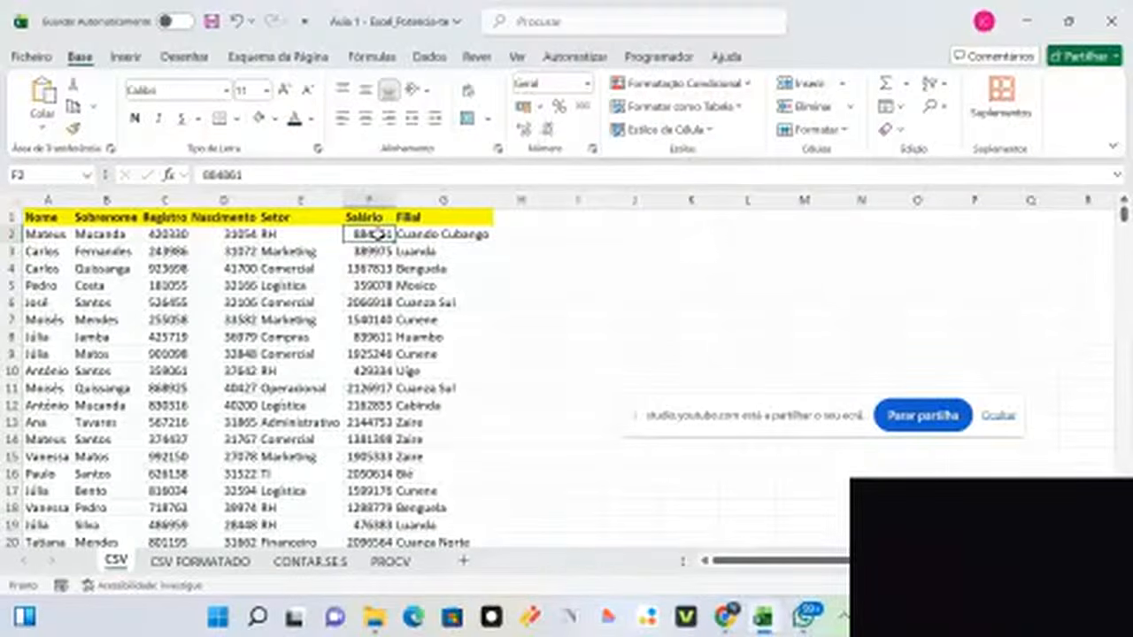
# Step: Format the Salário values F2:F3001 as Moeda currency
pyautogui.hotkey('ctrl', 'shift', 'Down')
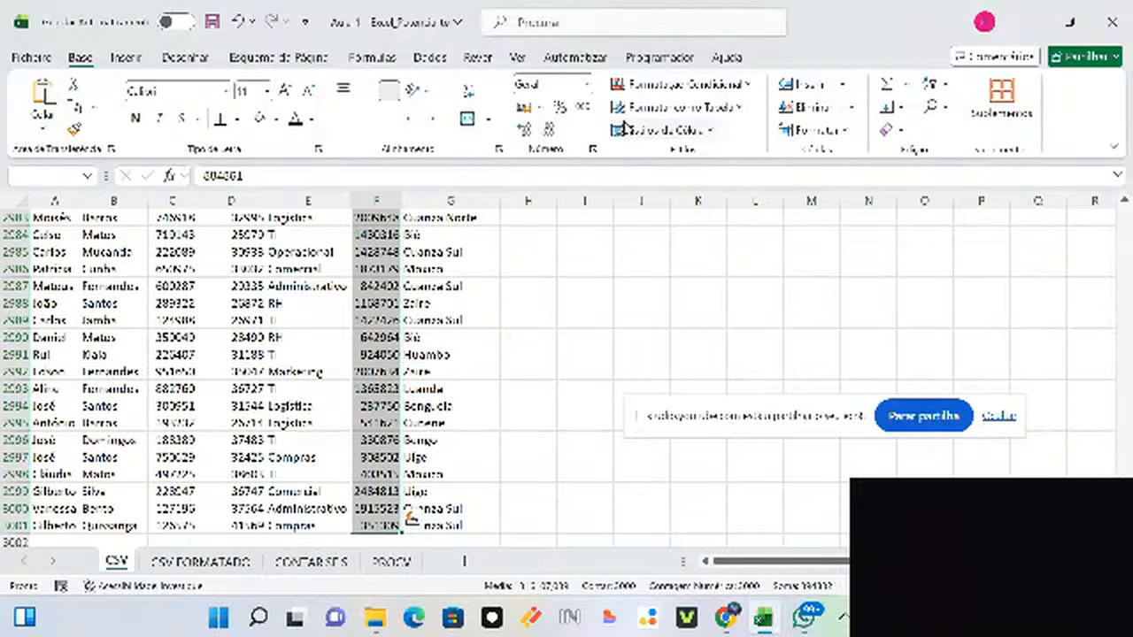
pyautogui.click(587, 83)
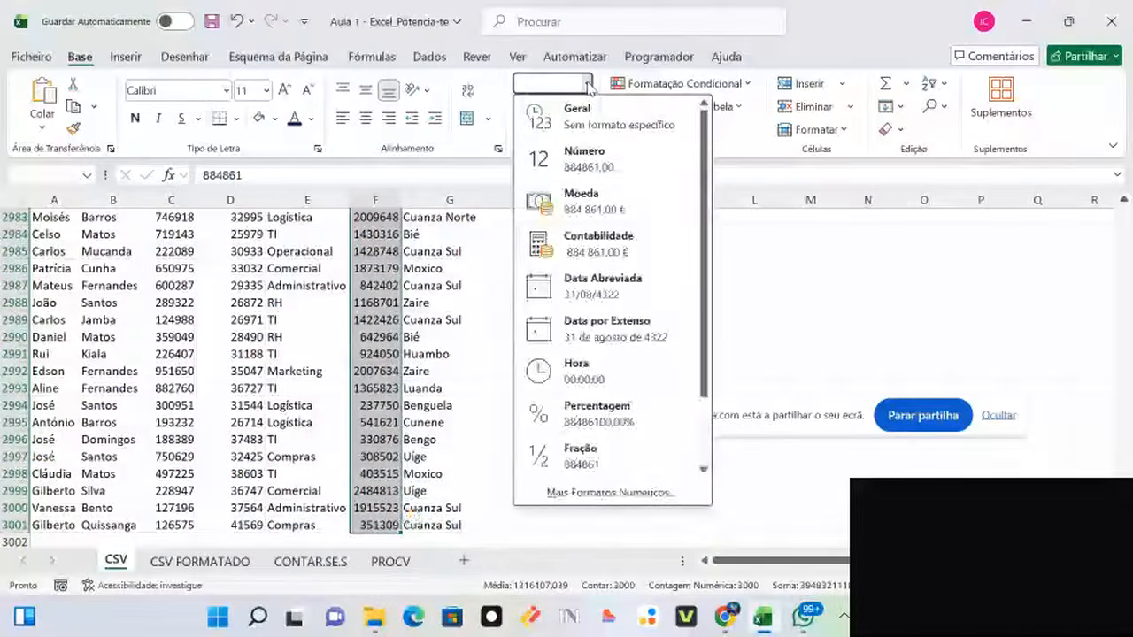
pyautogui.click(609, 210)
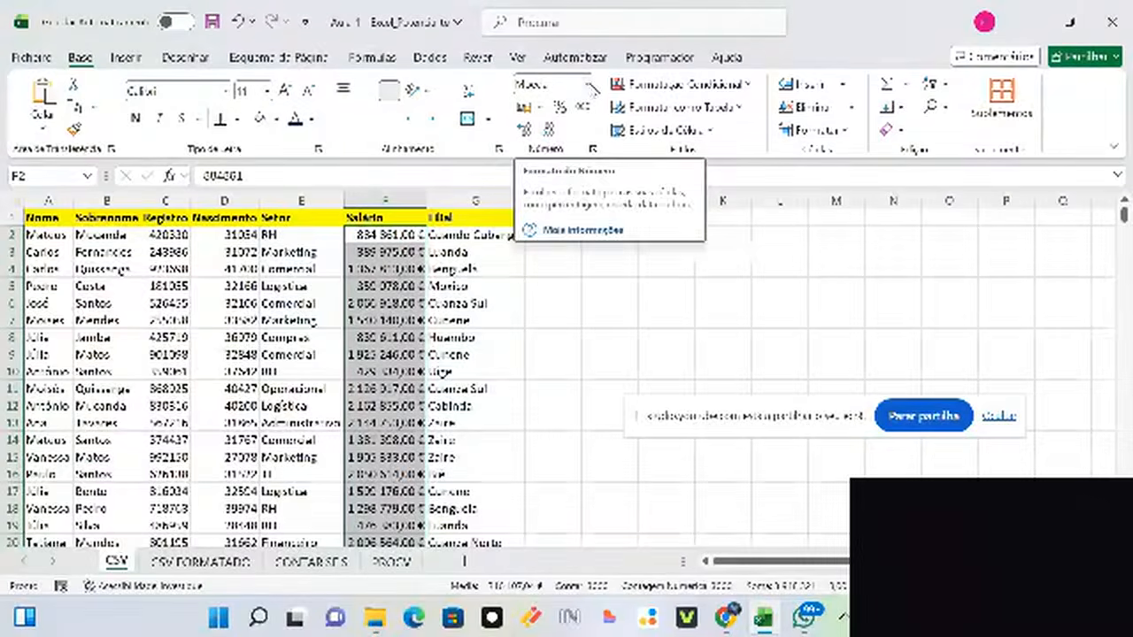
pyautogui.click(587, 83)
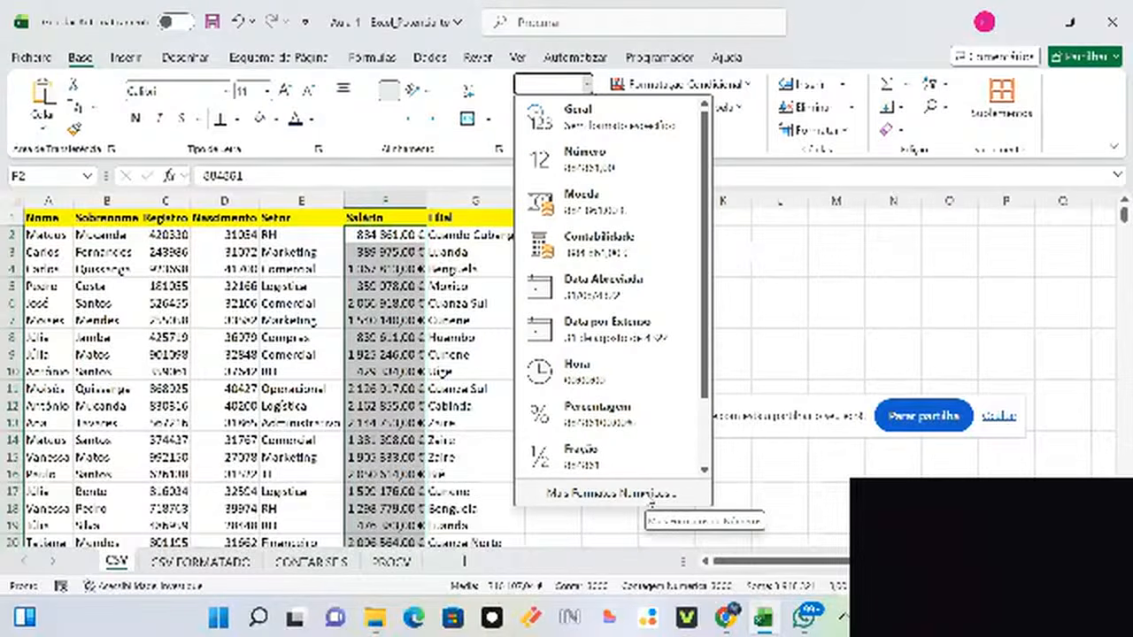
pyautogui.click(649, 495)
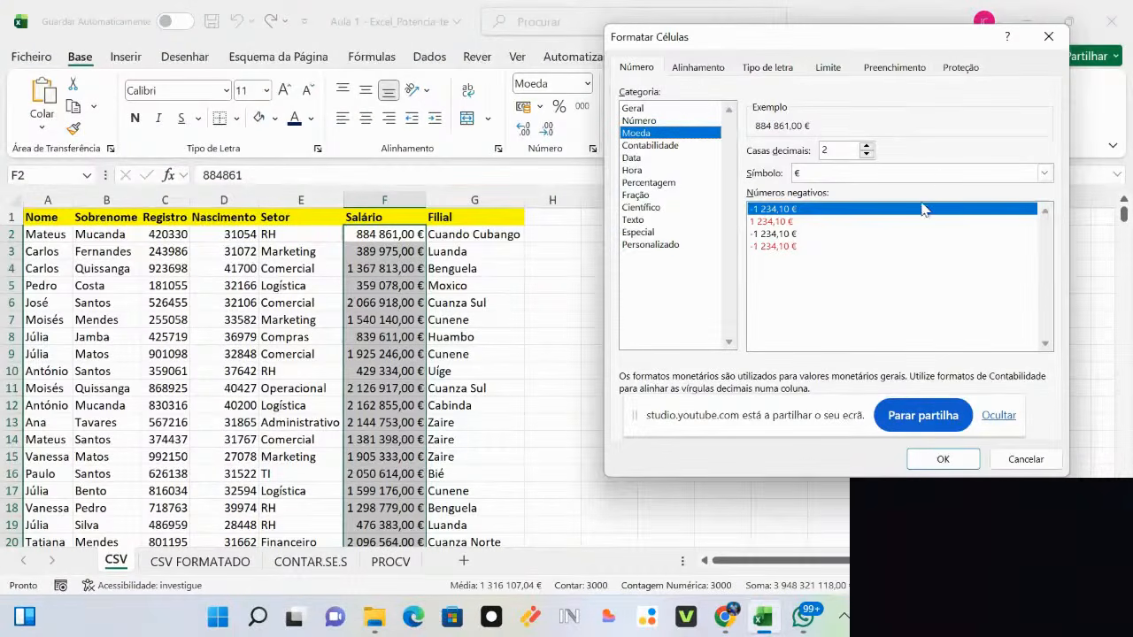
# Step: Apply a currency format with the ANG symbol to the salaries
pyautogui.click(1044, 175)
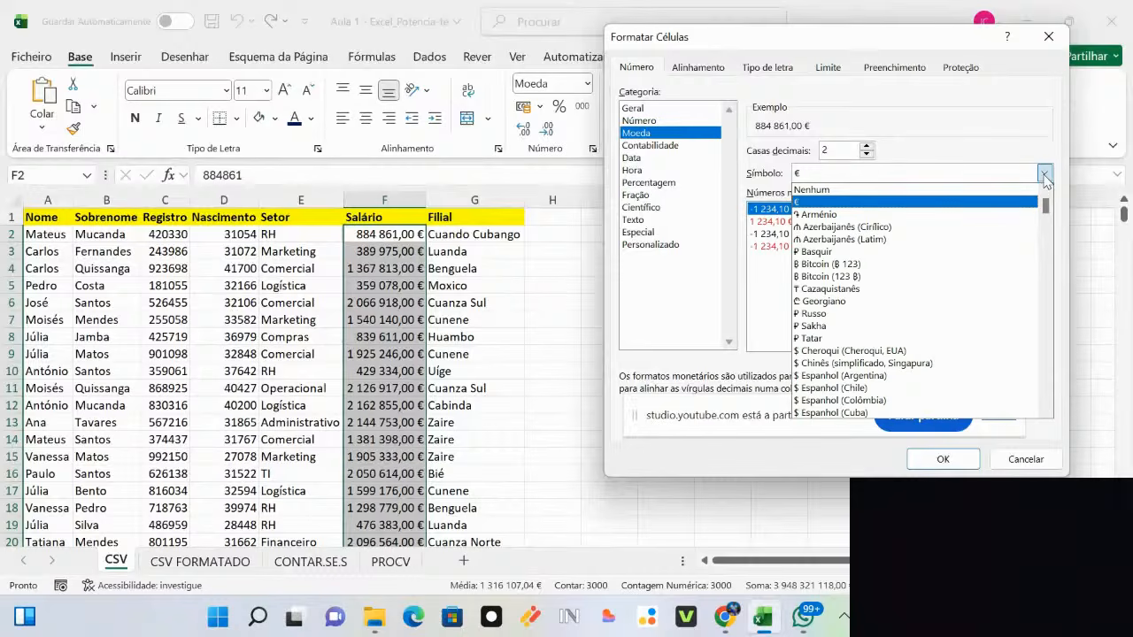
pyautogui.moveTo(1046, 208); pyautogui.dragTo(1060, 319)
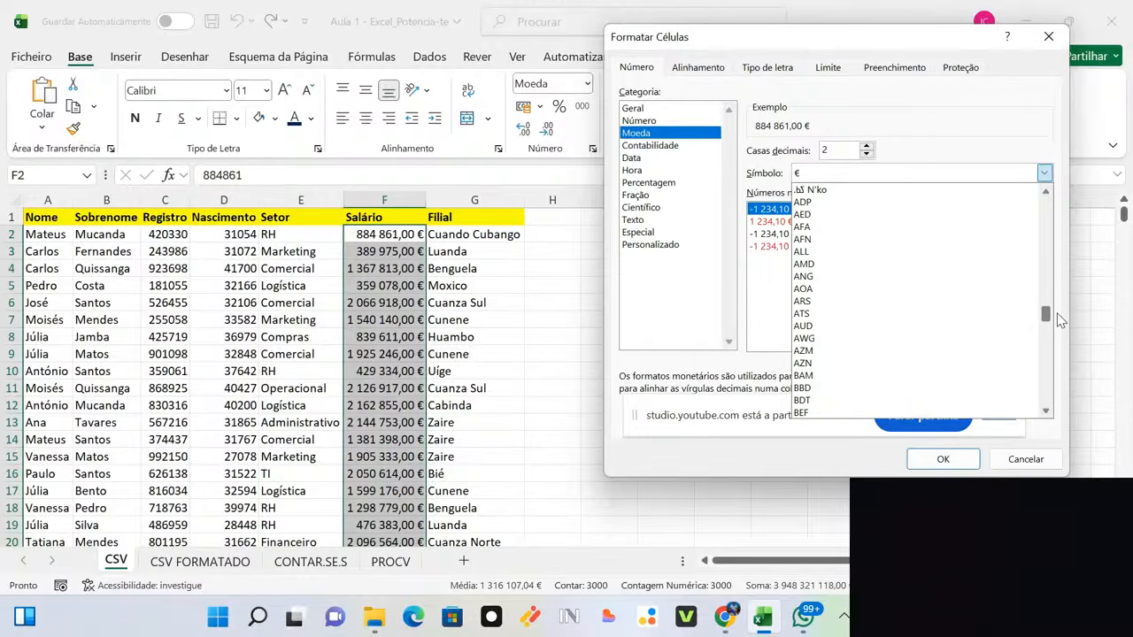
pyautogui.click(904, 277)
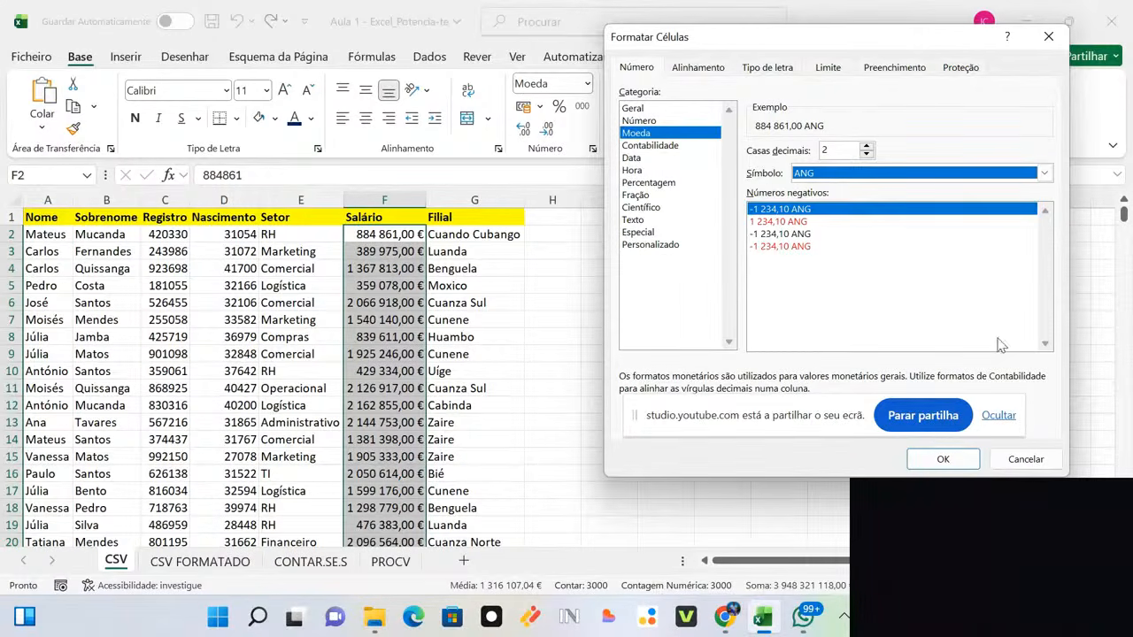
pyautogui.moveTo(833, 418); pyautogui.dragTo(922, 487)
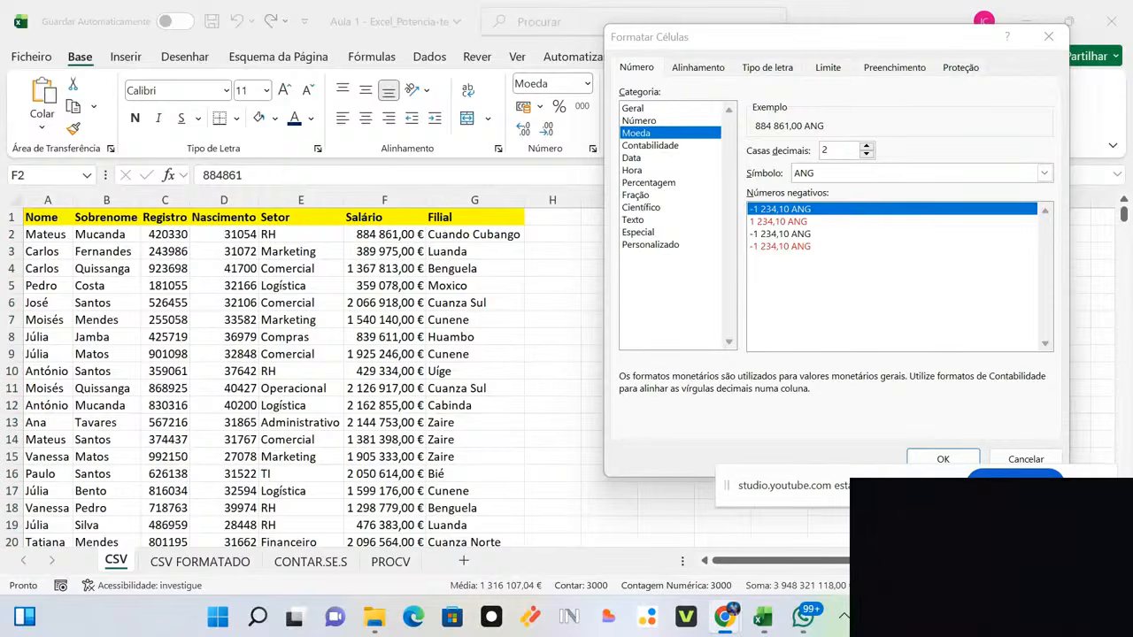
pyautogui.click(929, 458)
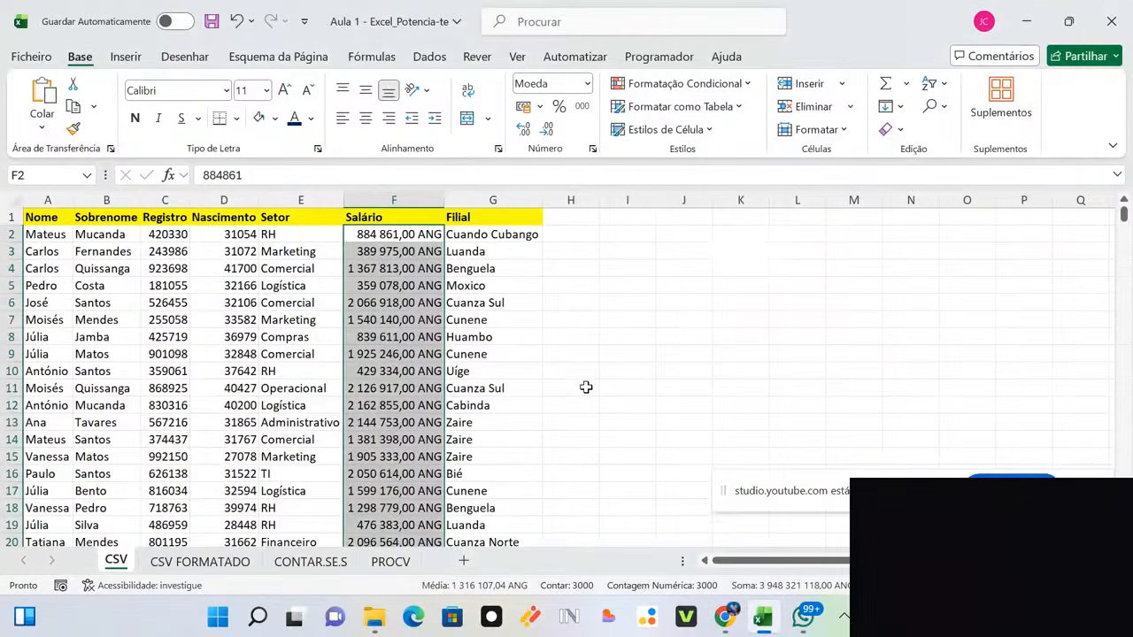
# Step: Switch the salary currency symbol to AOA with two decimals, then select F2
pyautogui.click(587, 84)
pyautogui.click(645, 492)
pyautogui.click(1043, 173)
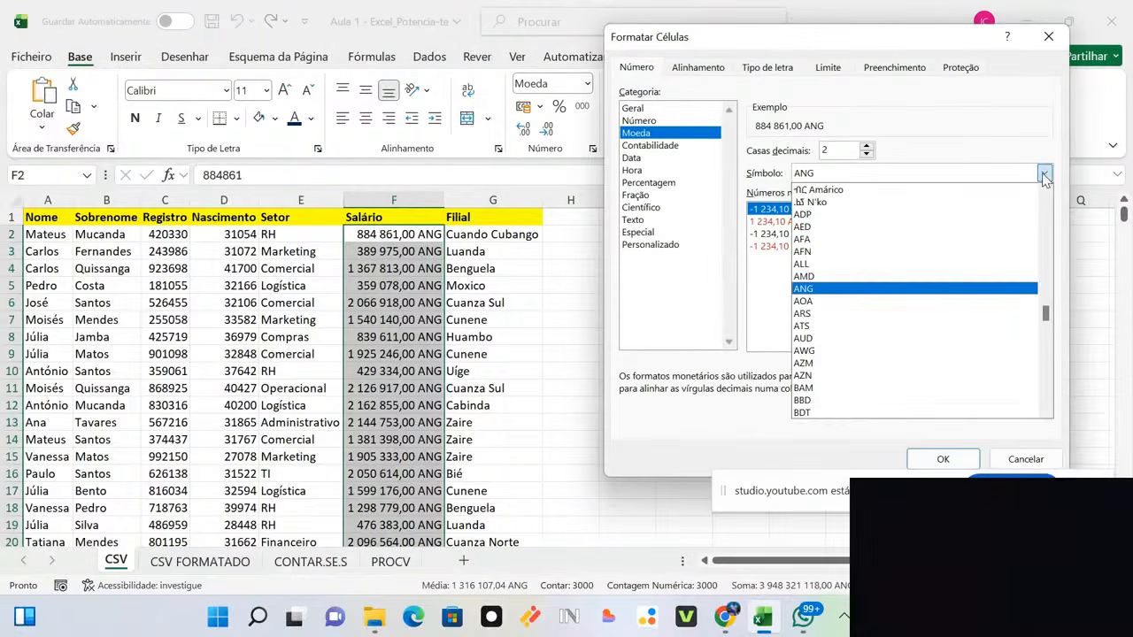
pyautogui.click(923, 301)
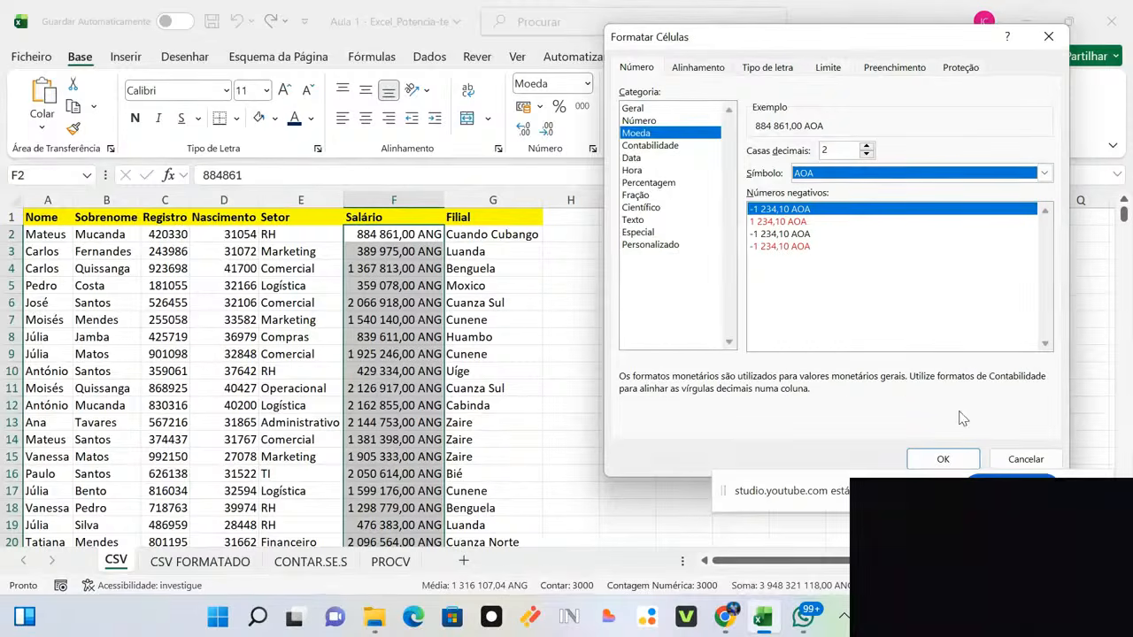
pyautogui.click(944, 460)
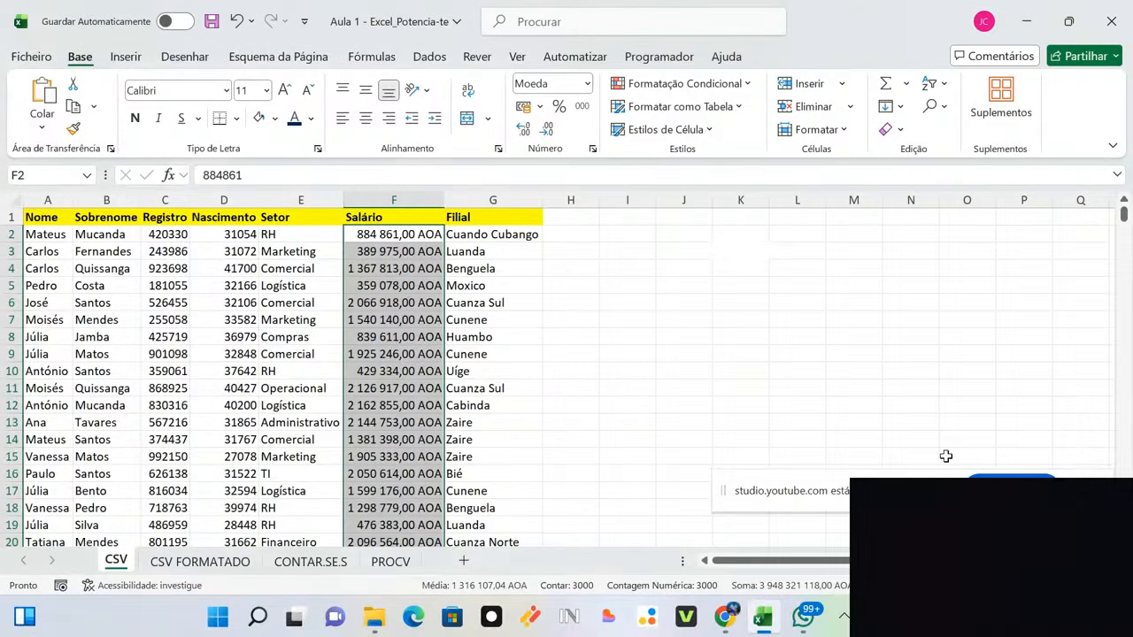
pyautogui.click(575, 310)
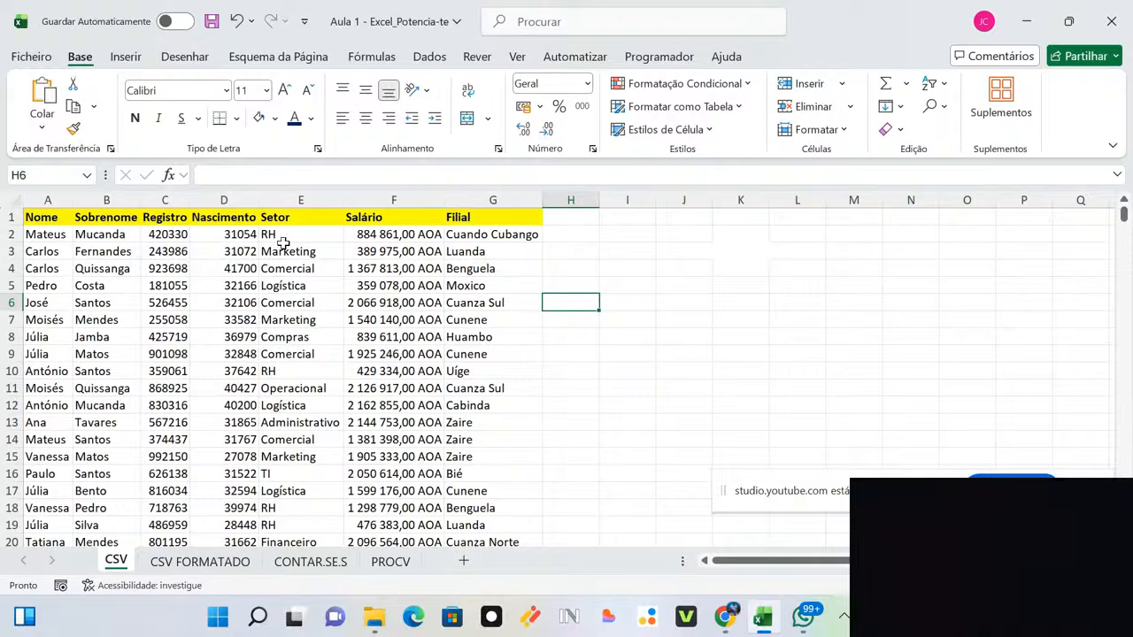
pyautogui.click(365, 236)
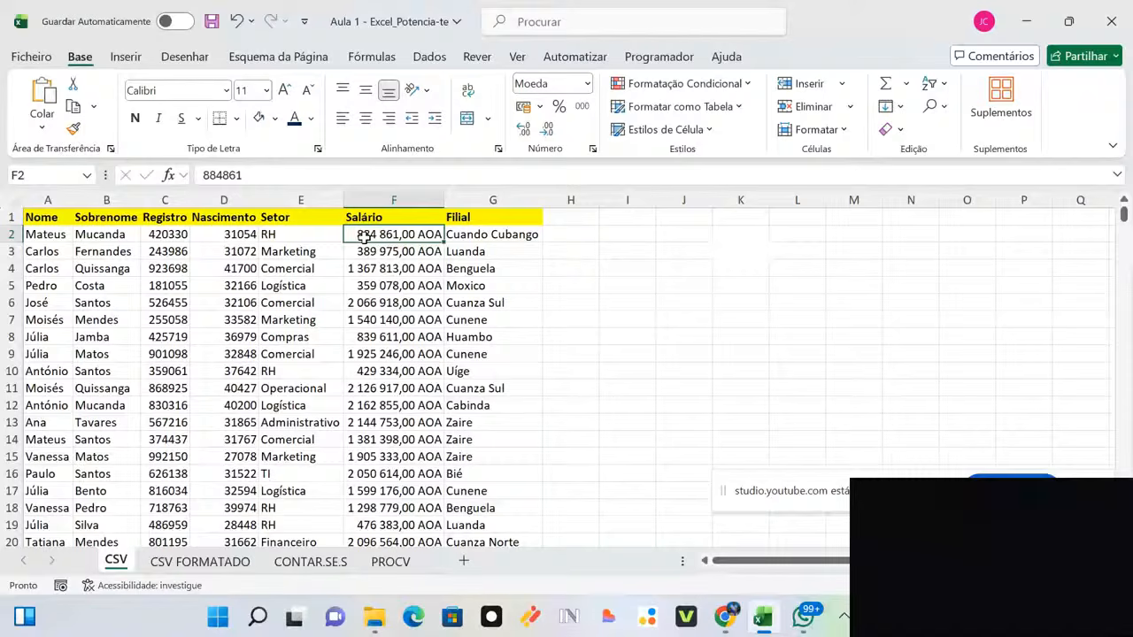
# Step: Replace AOA with Kz in the Salário column's custom format code for F2:F3001
pyautogui.hotkey('ctrl', 'shift', 'Down')
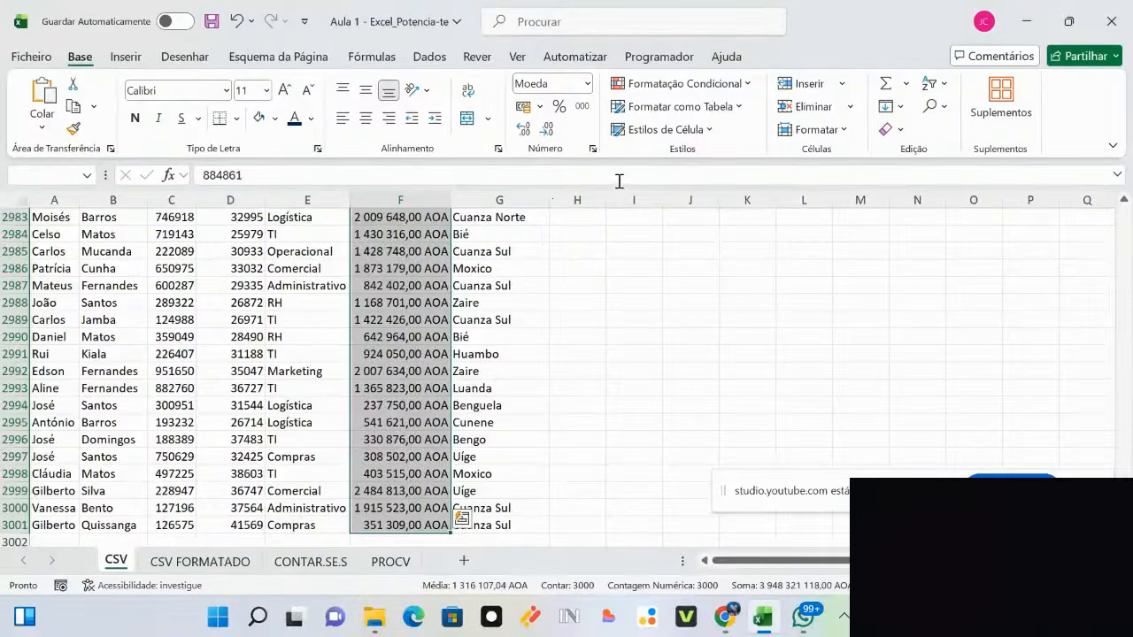
pyautogui.click(586, 84)
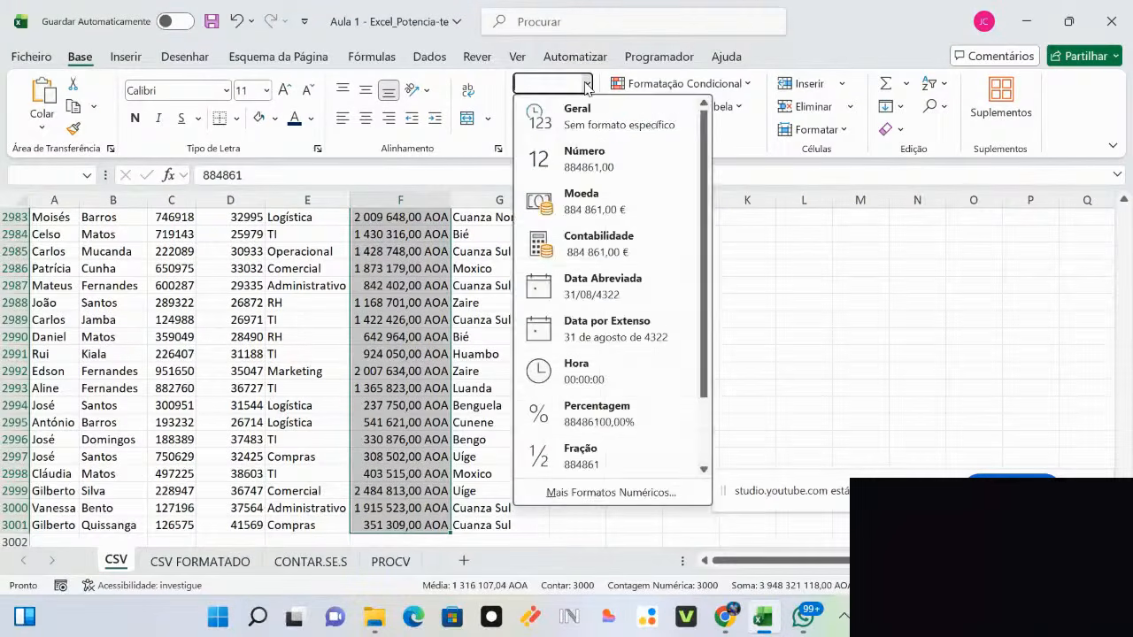
pyautogui.click(559, 493)
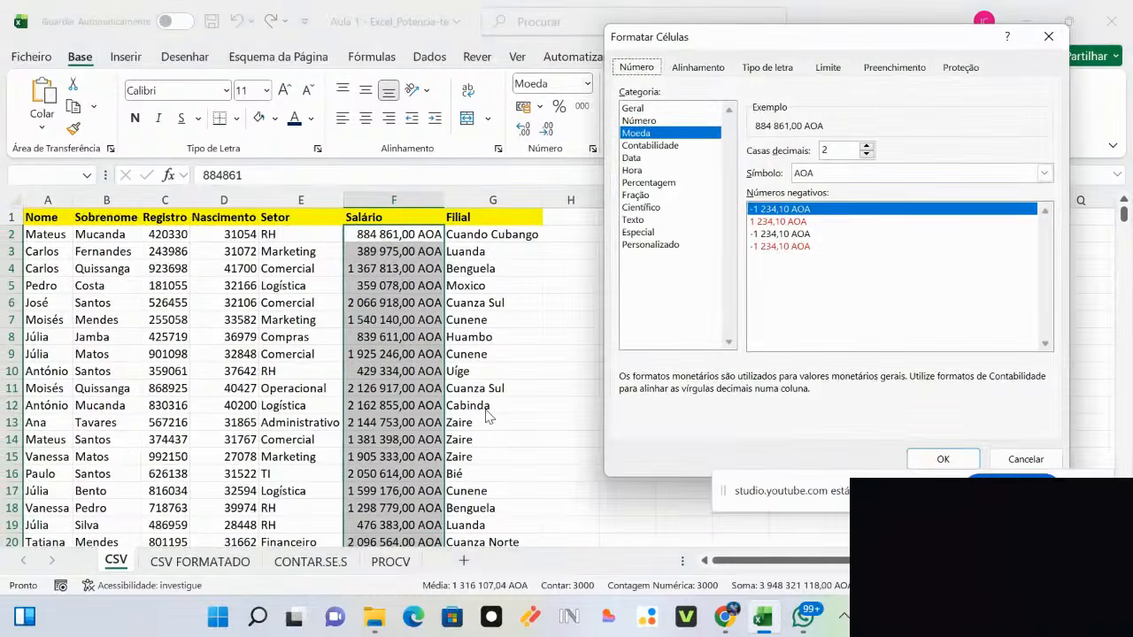
pyautogui.click(633, 246)
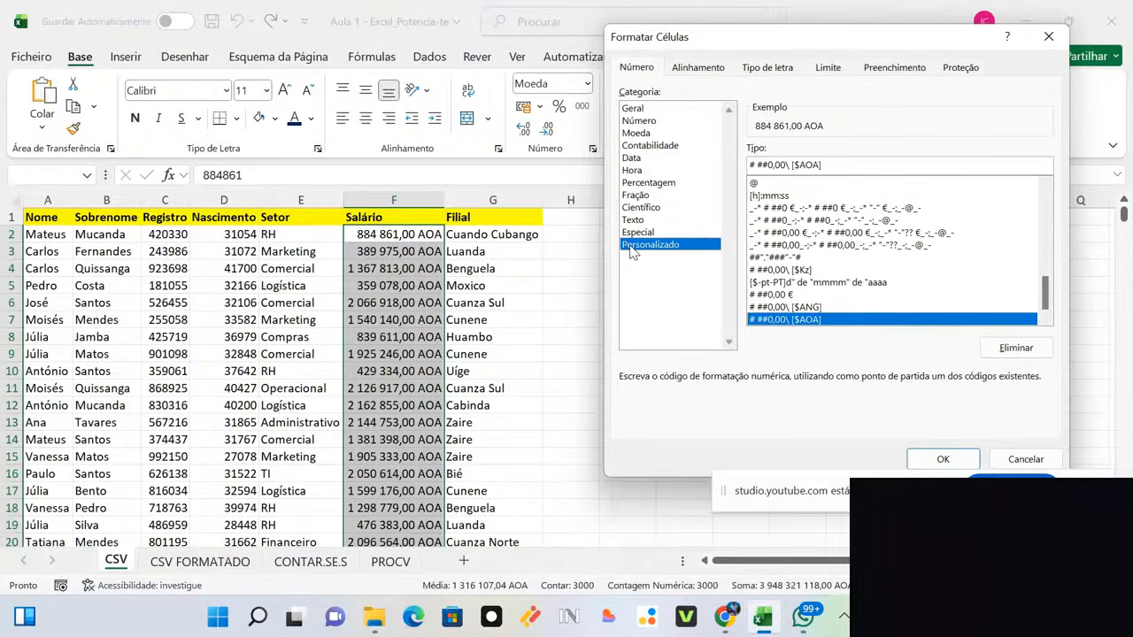
pyautogui.click(834, 164)
pyautogui.moveTo(802, 167); pyautogui.dragTo(821, 167)
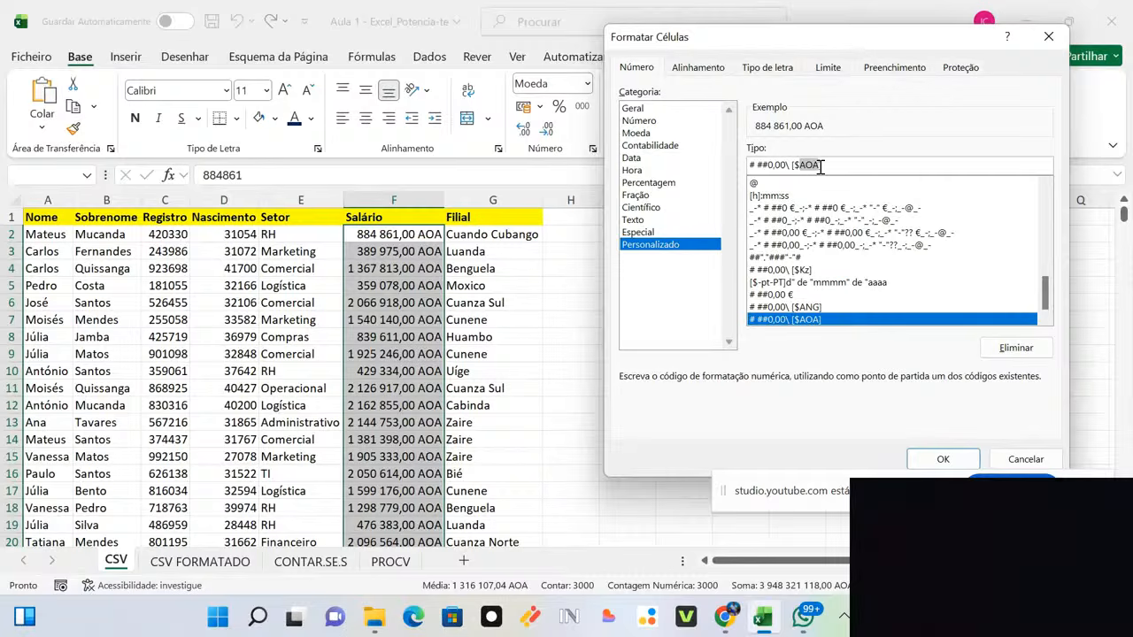
pyautogui.write('Kz')
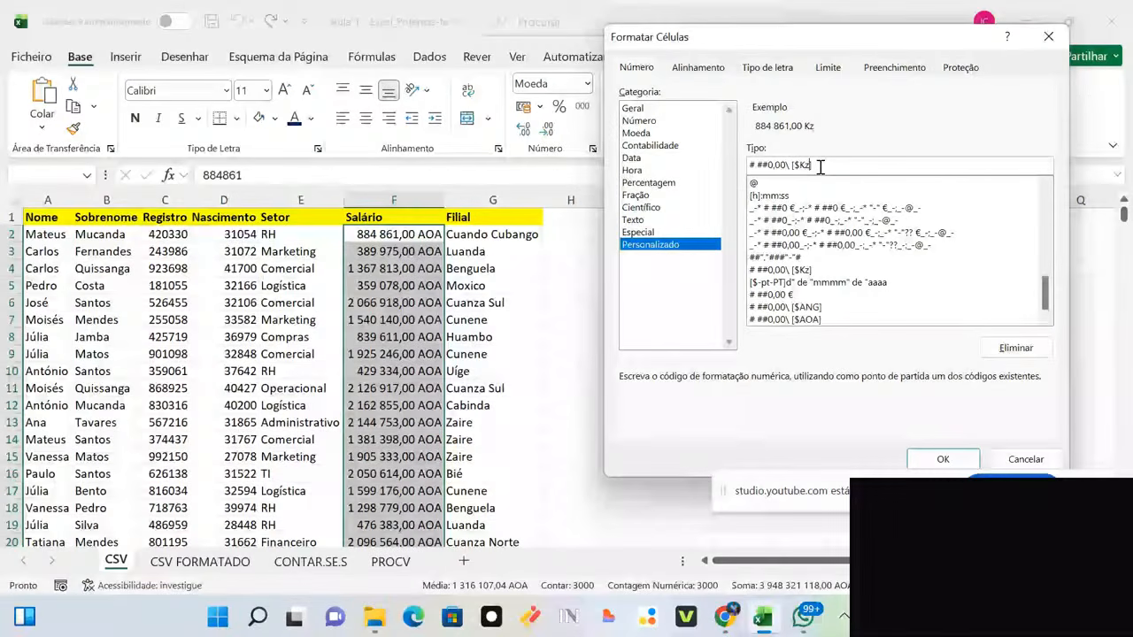
pyautogui.click(931, 455)
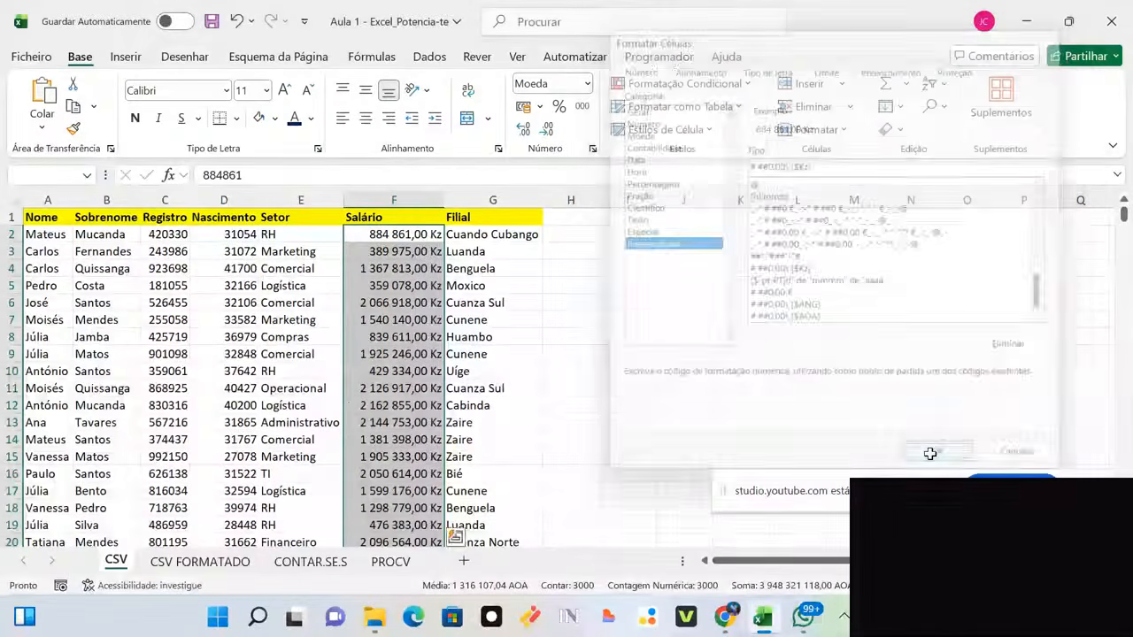
pyautogui.click(591, 352)
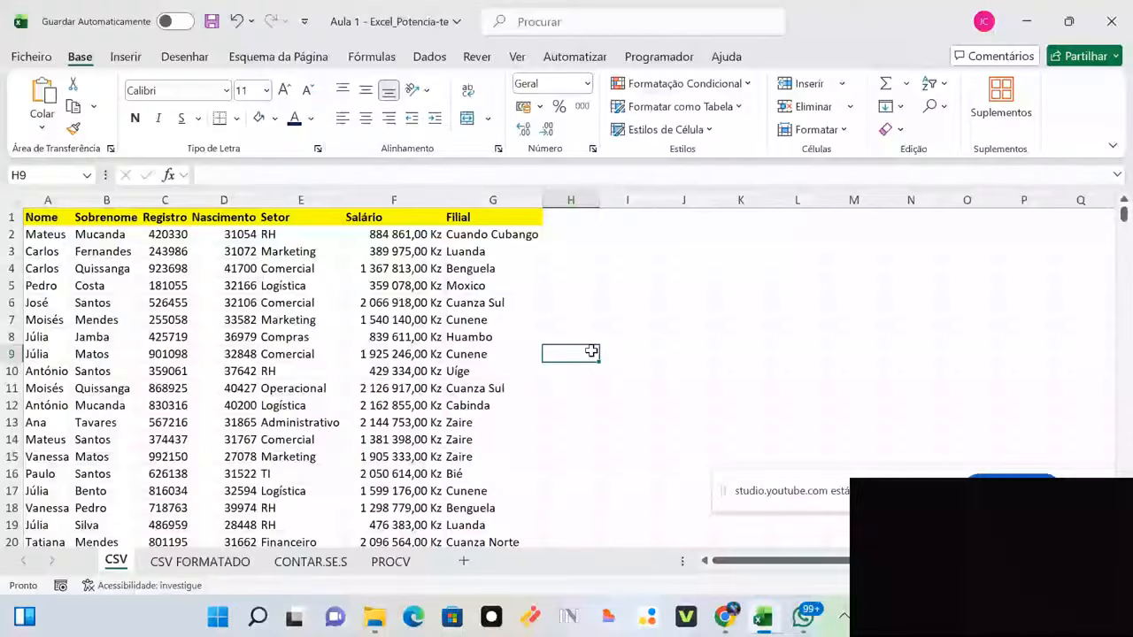
pyautogui.click(646, 268)
pyautogui.write('3')
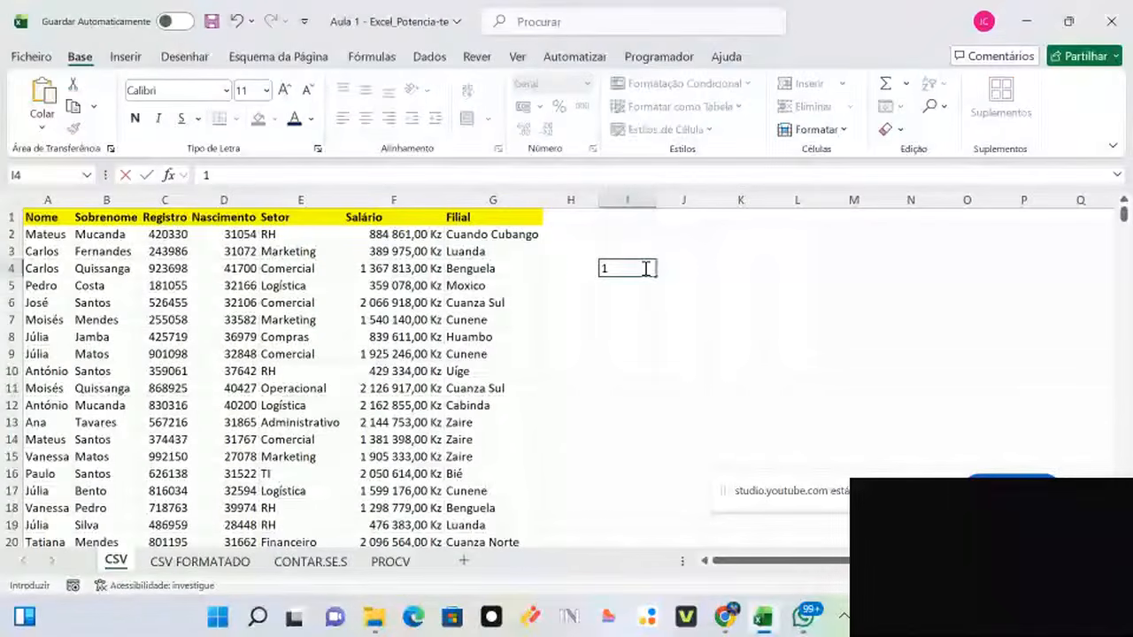
pyautogui.press('Return')
pyautogui.write('4')
pyautogui.press('Return')
pyautogui.write('5')
pyautogui.click(715, 300)
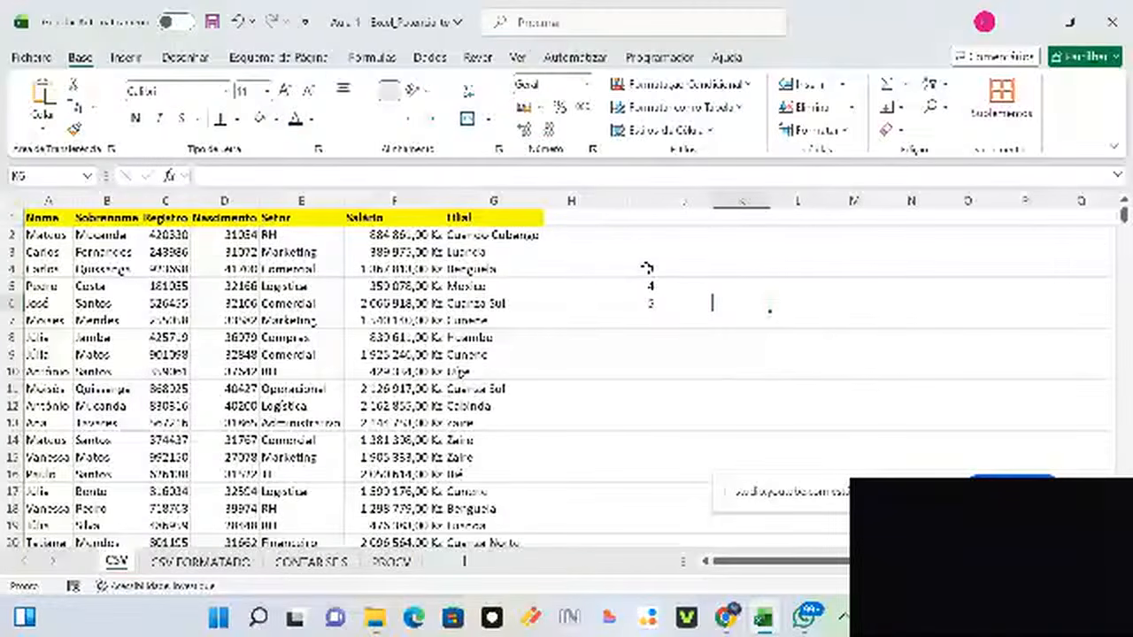
pyautogui.click(646, 267)
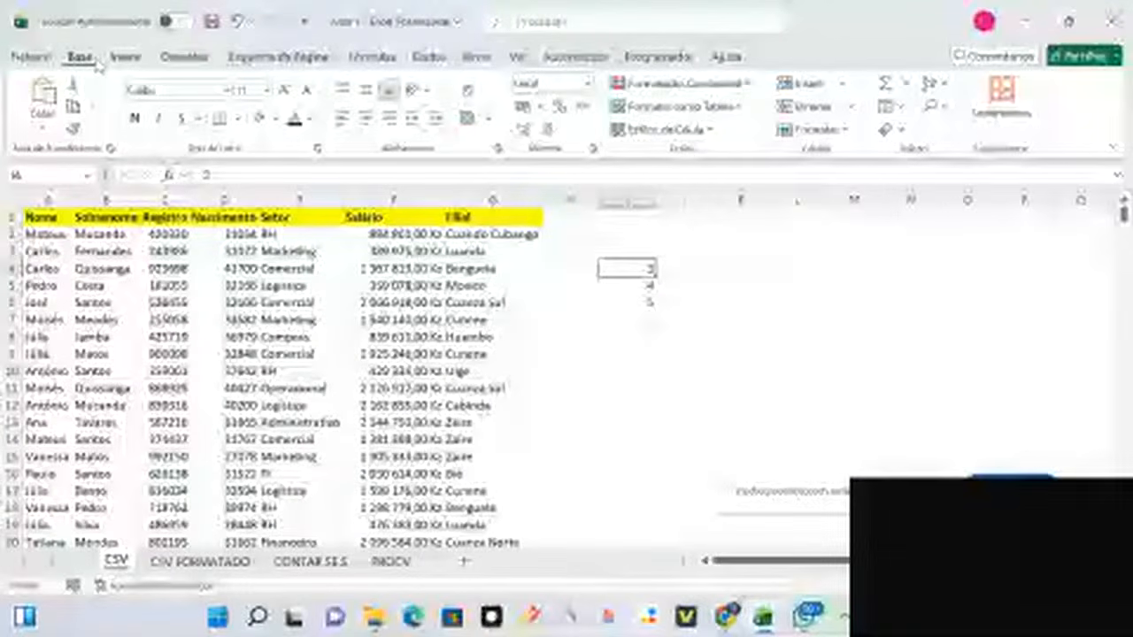
pyautogui.click(587, 84)
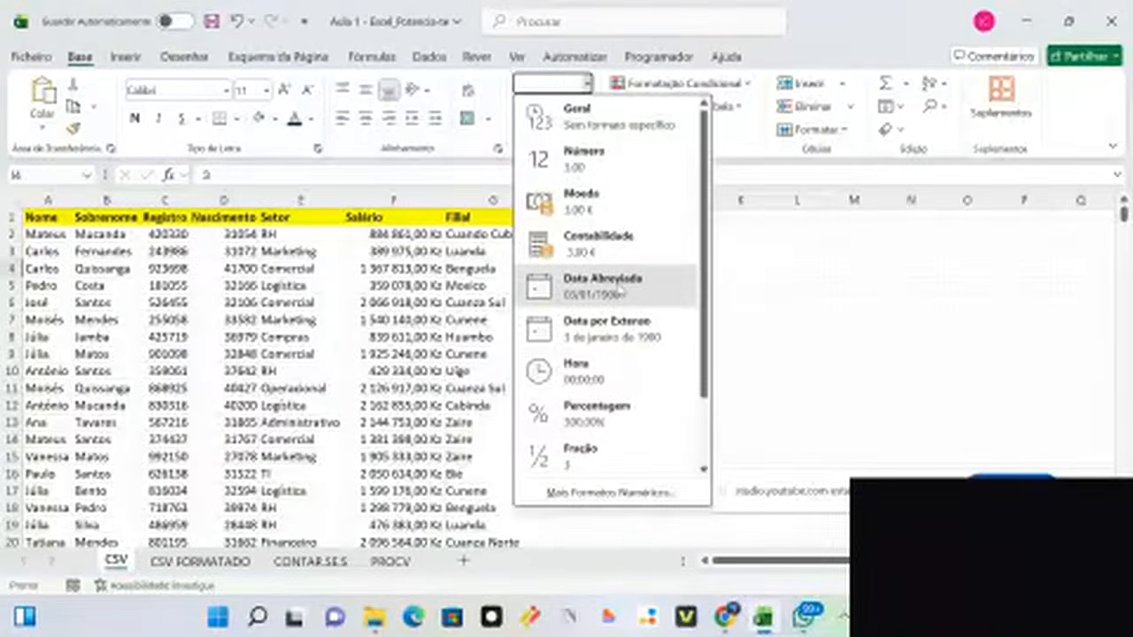
pyautogui.click(619, 290)
pyautogui.click(743, 304)
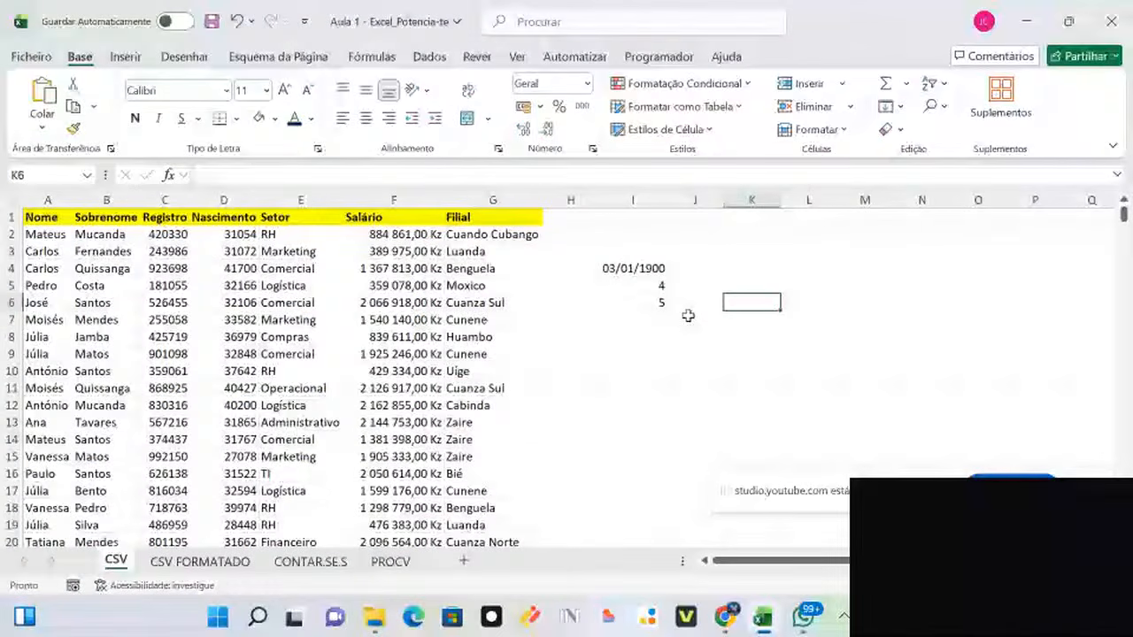
pyautogui.click(634, 286)
pyautogui.click(586, 84)
pyautogui.click(616, 288)
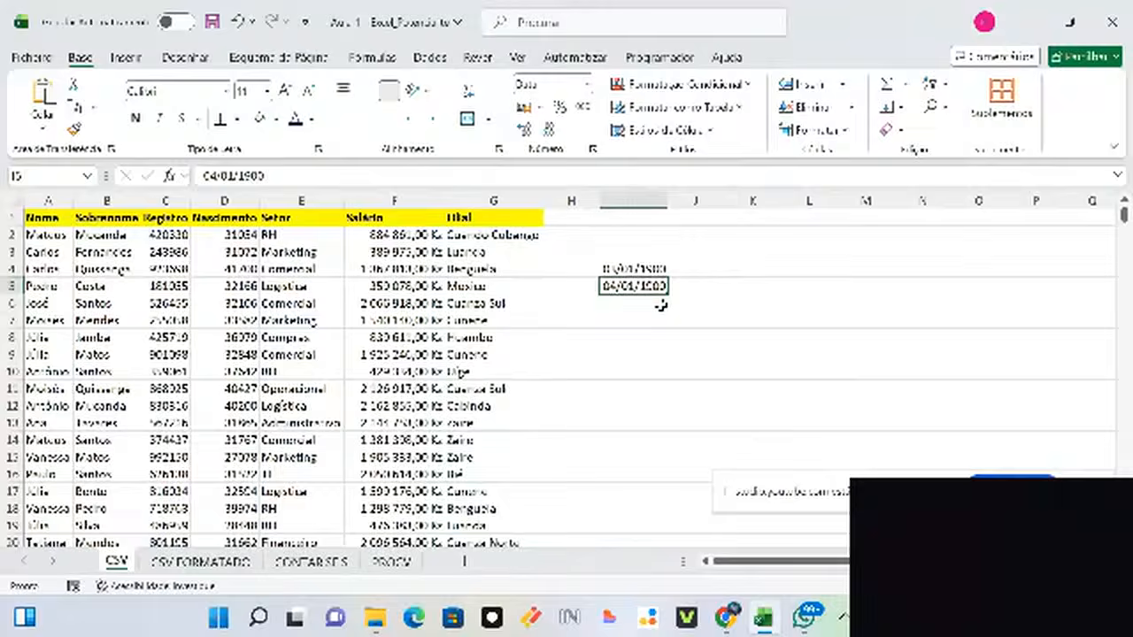
pyautogui.click(660, 305)
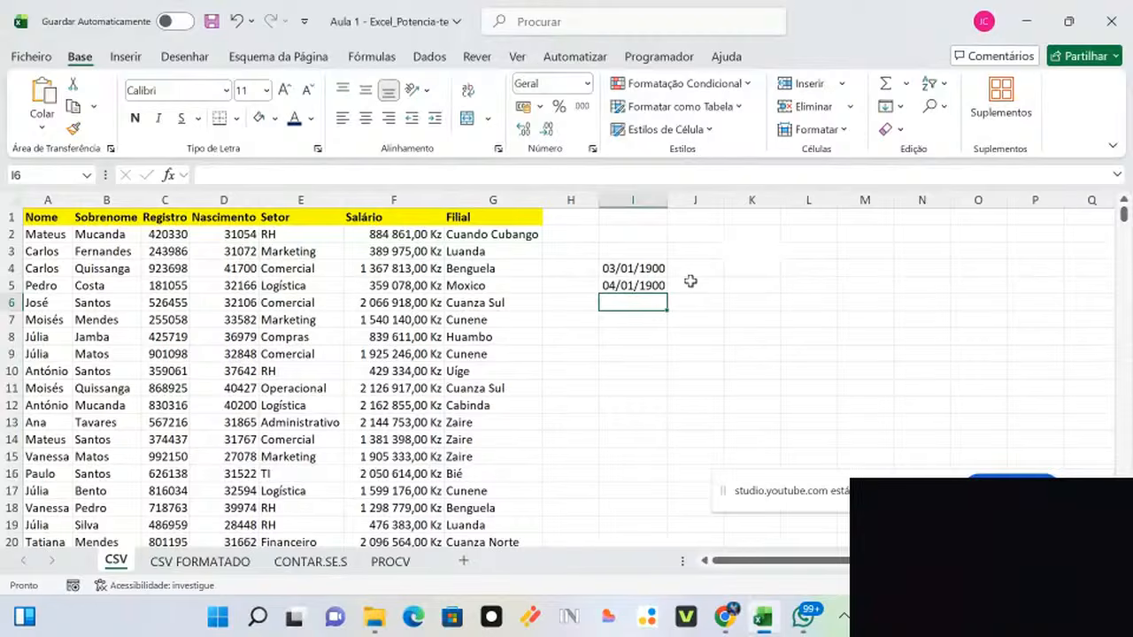
pyautogui.write('=')
pyautogui.click(652, 269)
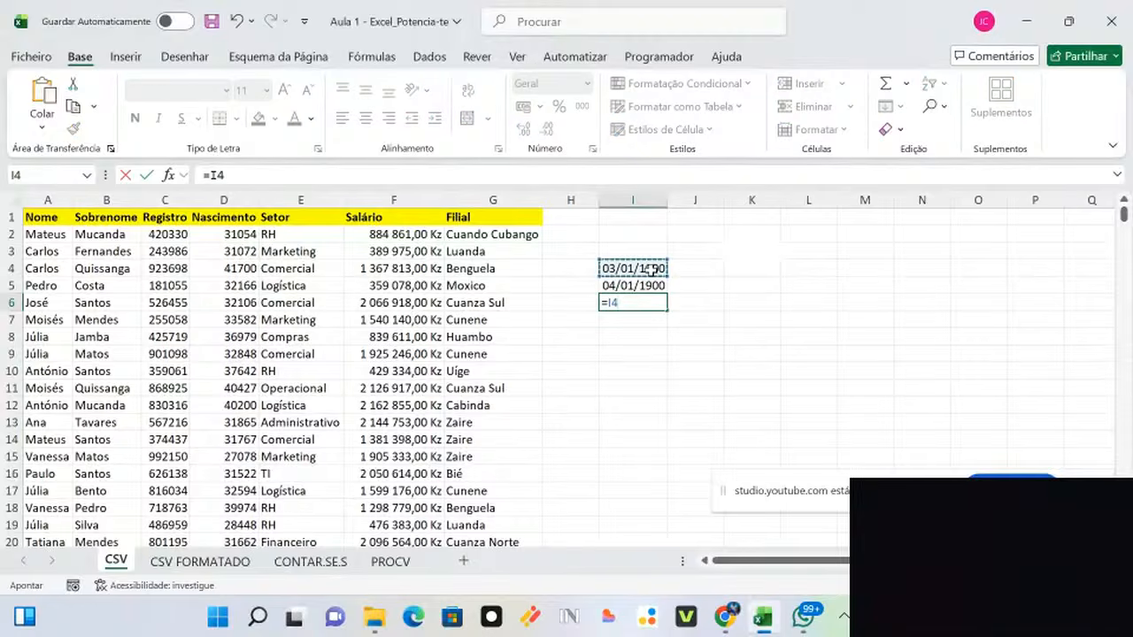
pyautogui.write('+')
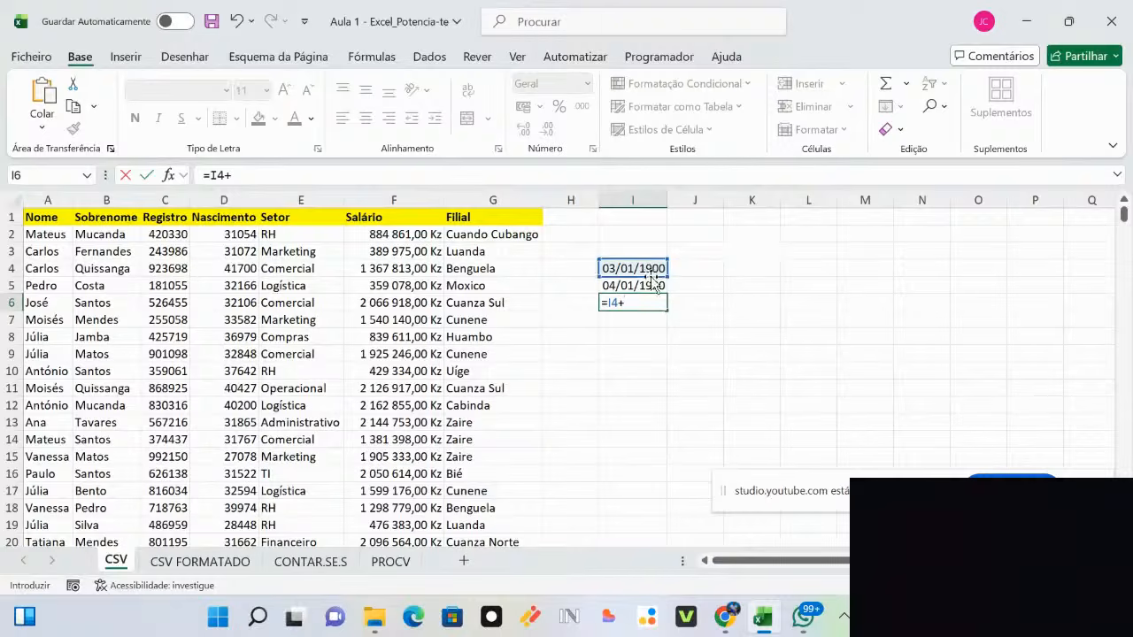
pyautogui.click(653, 286)
pyautogui.press('Return')
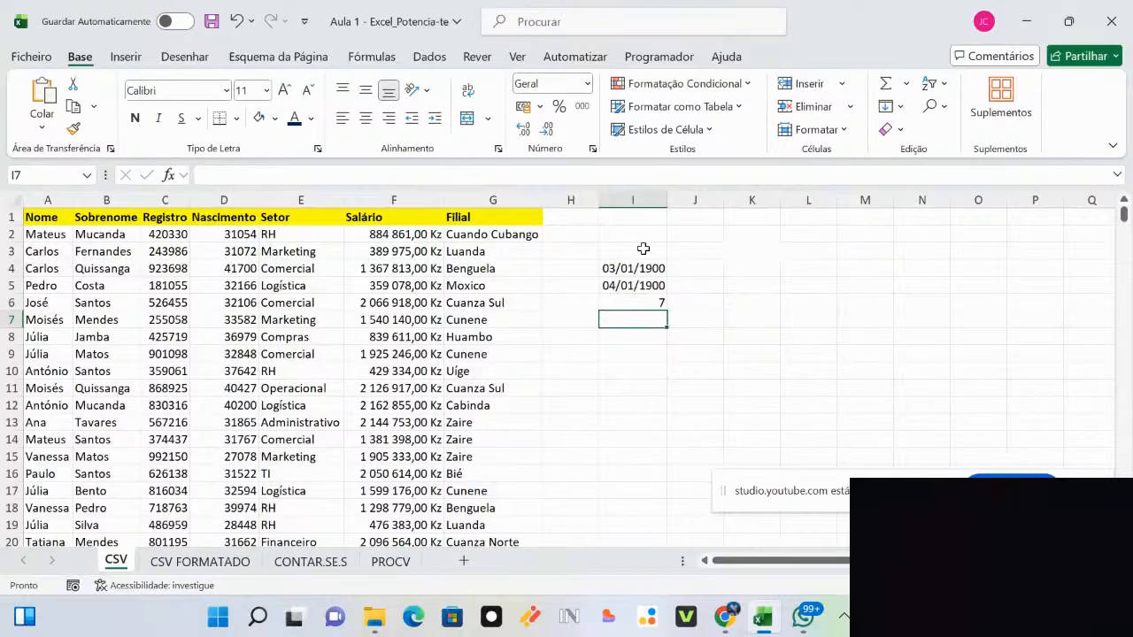
pyautogui.moveTo(646, 251); pyautogui.dragTo(649, 302)
pyautogui.press('Delete')
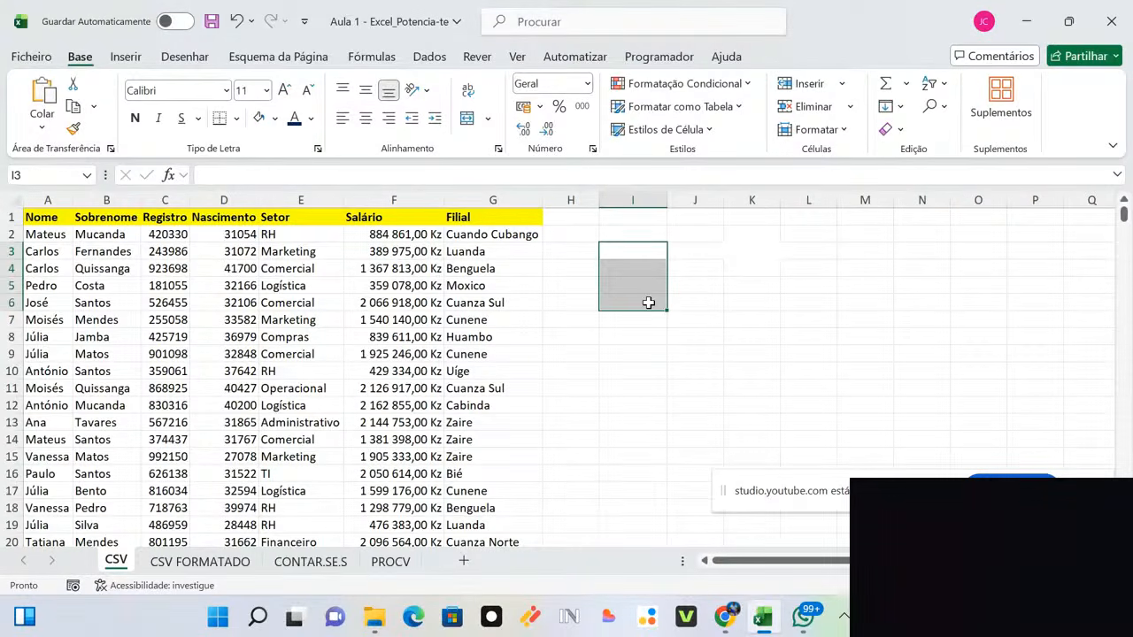
# Step: Format the Nascimento dates from D2 downward as Data Abreviada, e.g. 07/01/1985
pyautogui.click(224, 237)
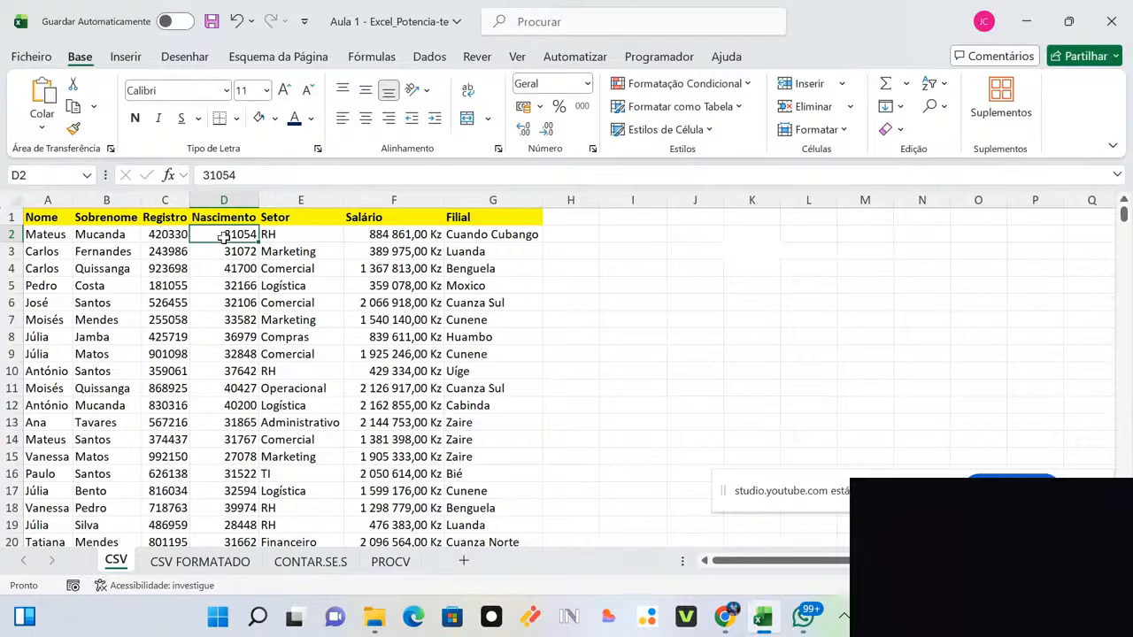
pyautogui.hotkey('ctrl', 'shift', 'Down')
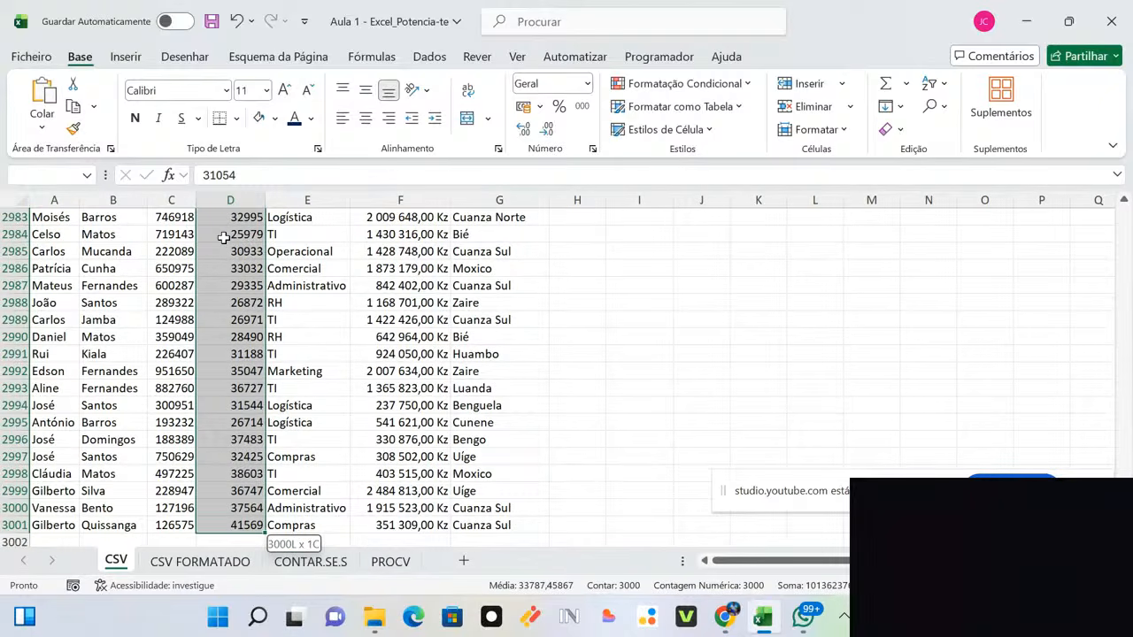
pyautogui.click(587, 83)
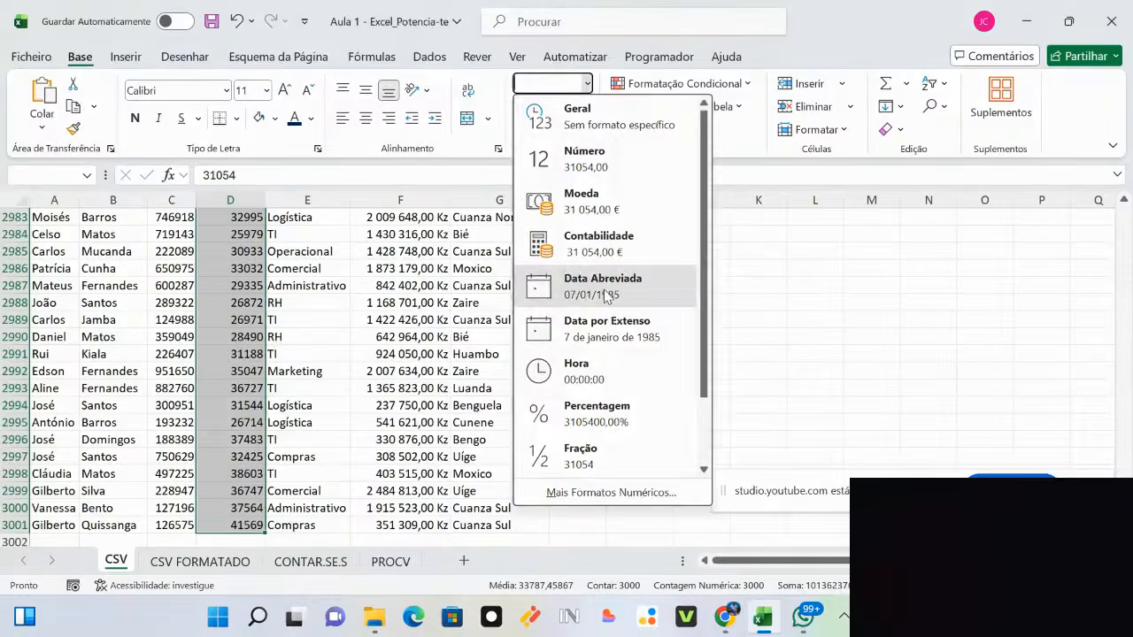
pyautogui.click(606, 290)
pyautogui.hotkey('ctrl', 'BackSpace')
pyautogui.click(604, 288)
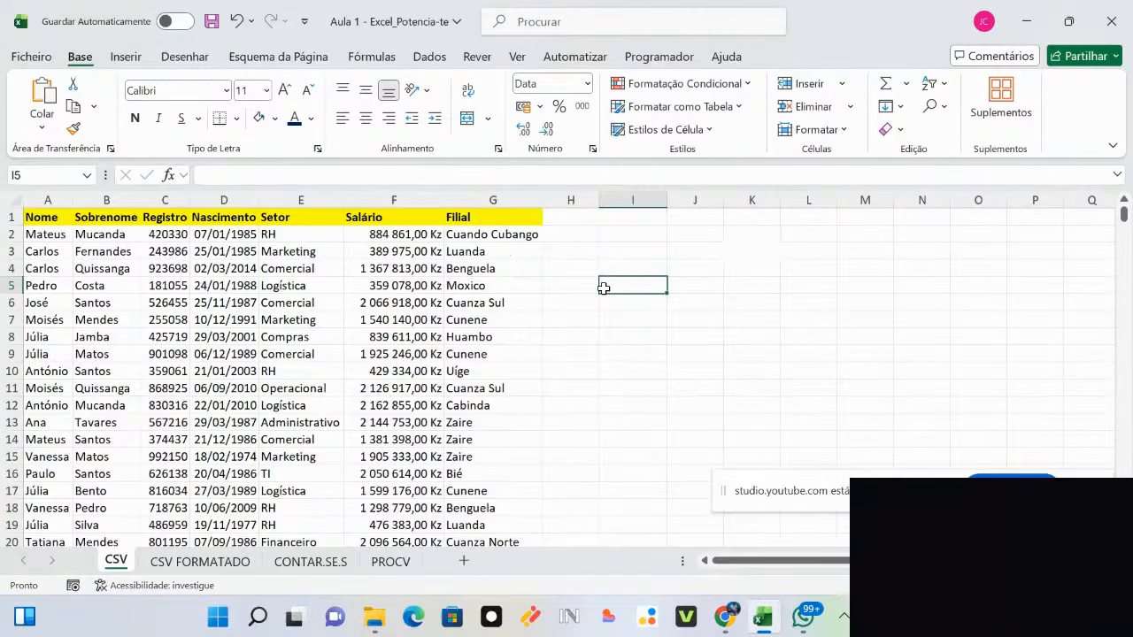
pyautogui.click(177, 233)
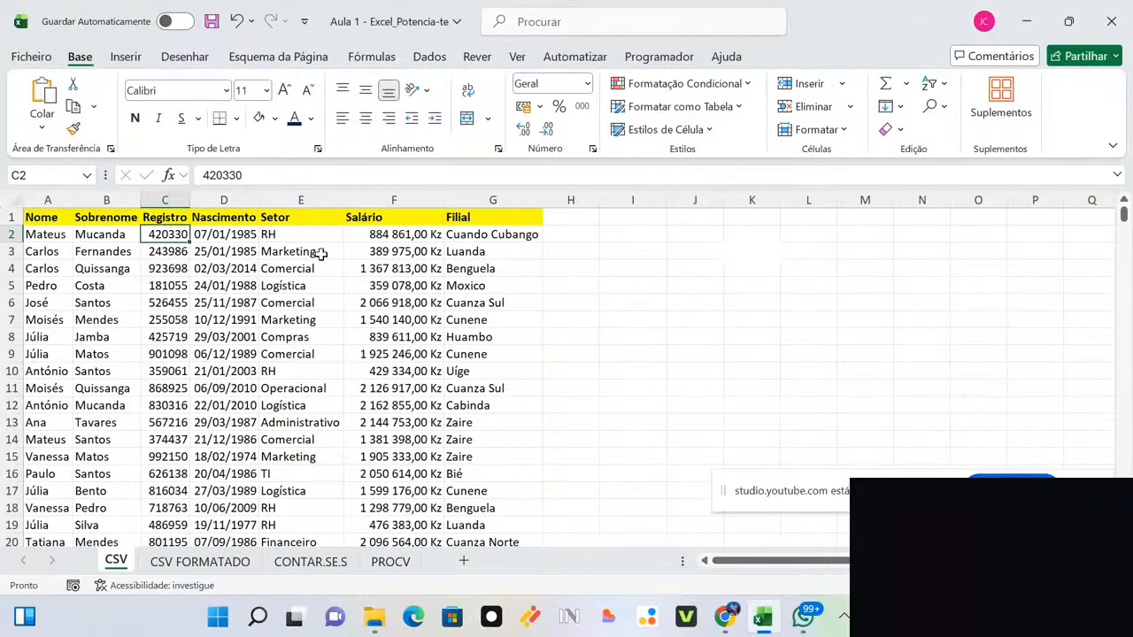
# Step: Enter the sample registration number 42.033-0 in cell J3
pyautogui.click(673, 254)
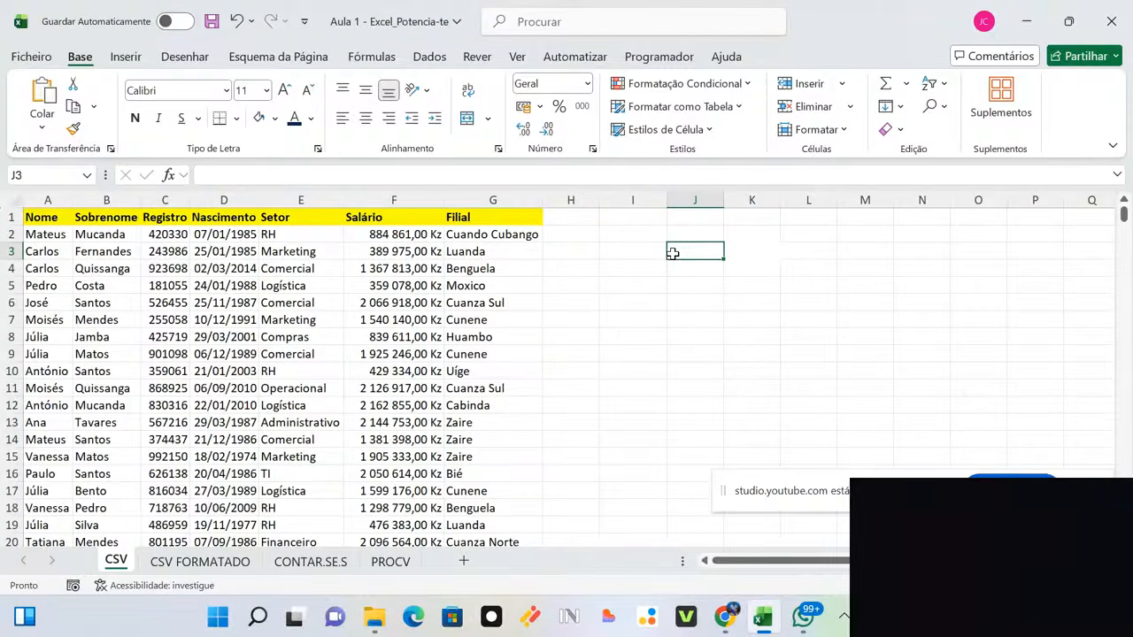
pyautogui.write('42')
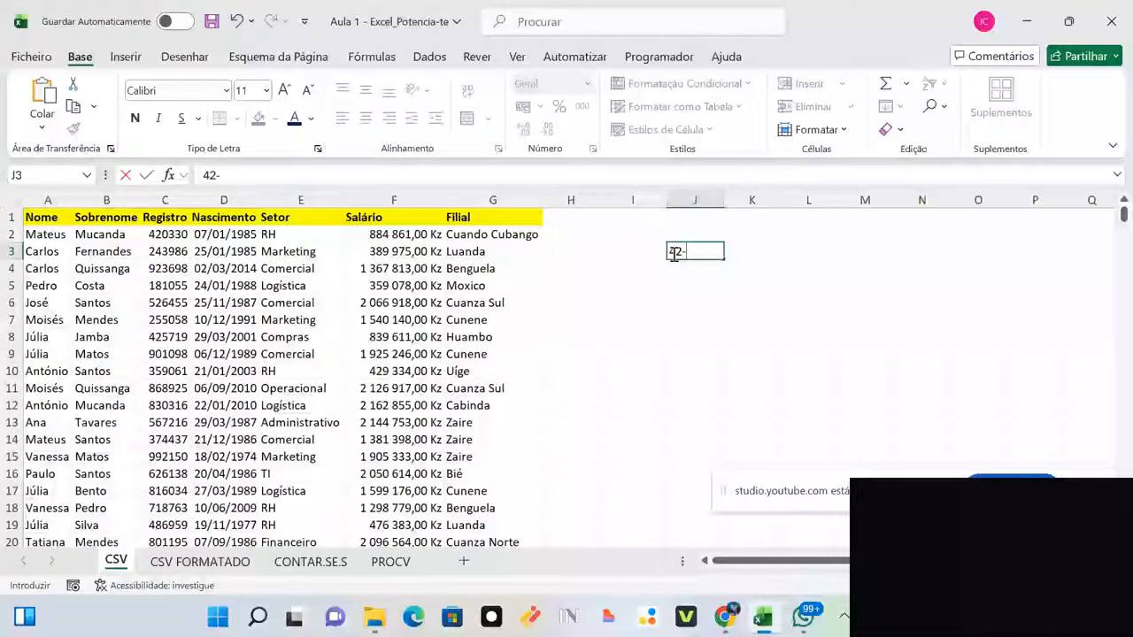
pyautogui.write('-033')
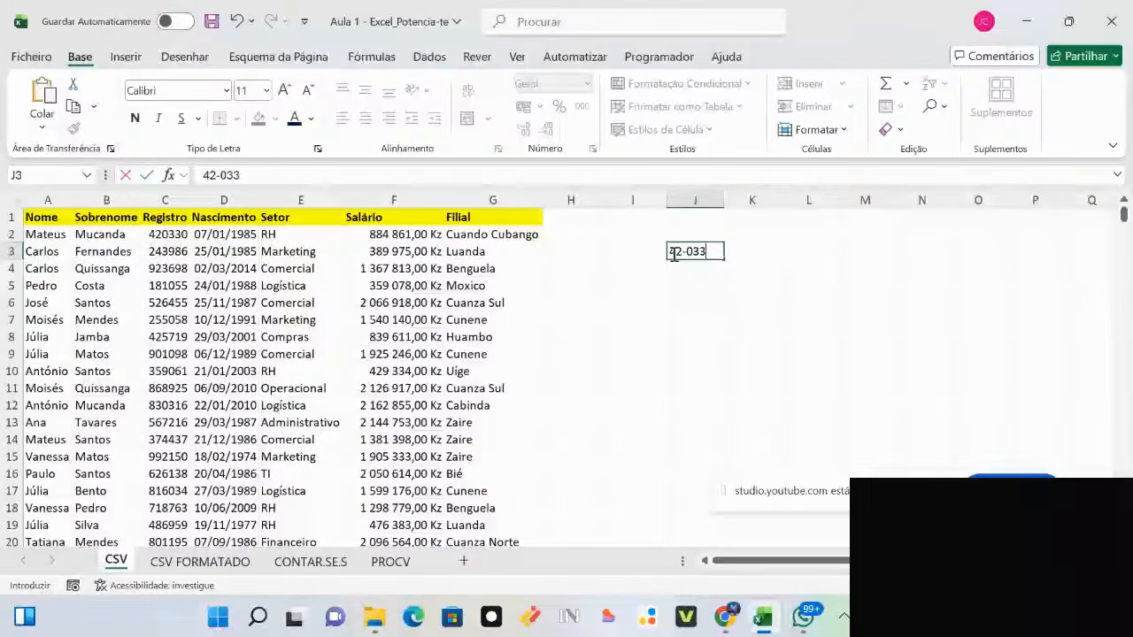
pyautogui.press('BackSpace')
pyautogui.press('BackSpace')
pyautogui.press('BackSpace')
pyautogui.press('BackSpace')
pyautogui.write('.')
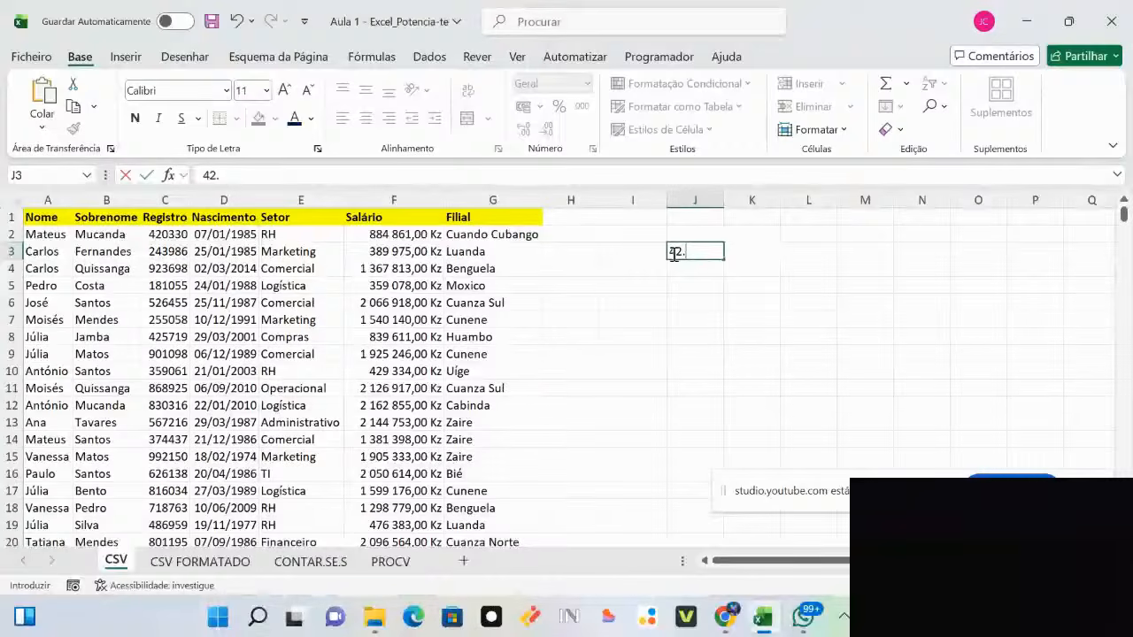
pyautogui.write('03')
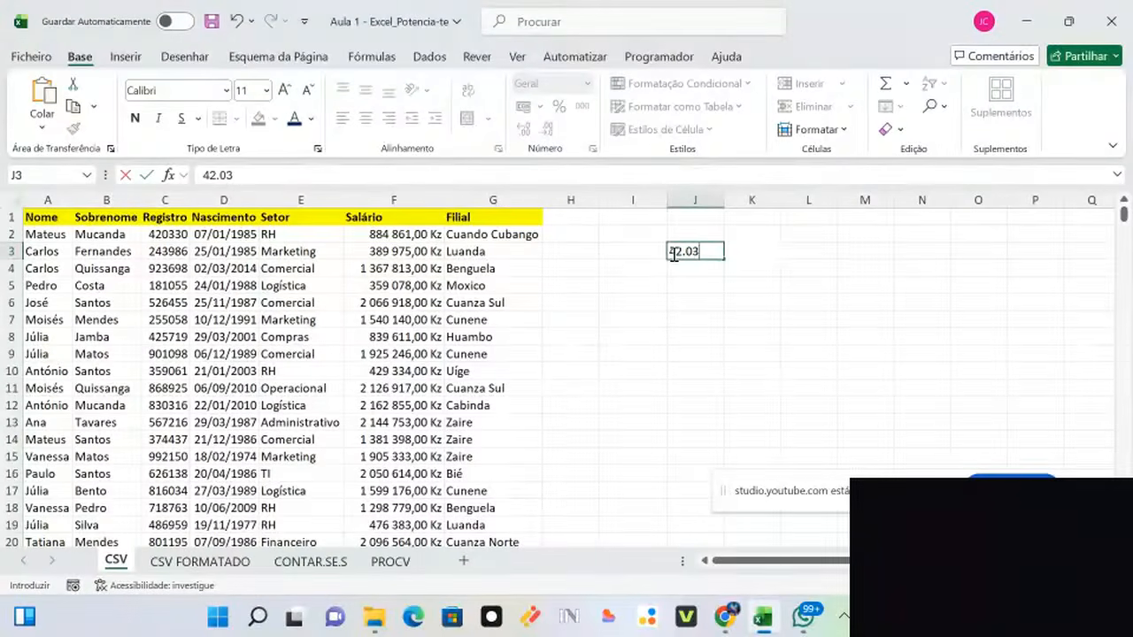
pyautogui.write('3-0')
pyautogui.click(790, 301)
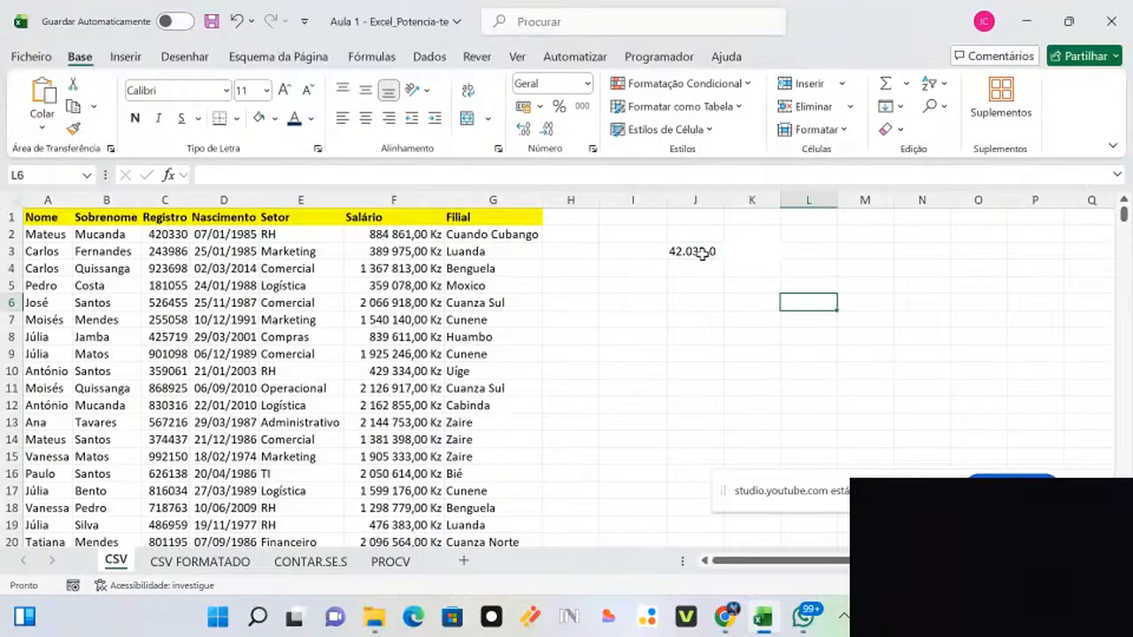
# Step: Give cell C2 a purple fill with white text
pyautogui.click(177, 234)
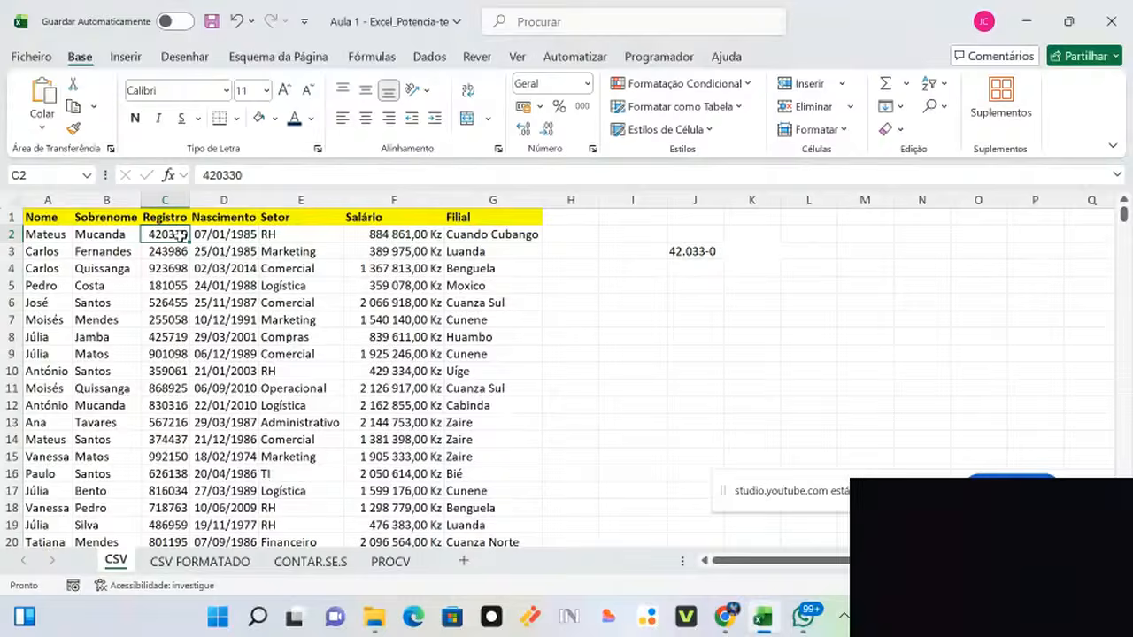
pyautogui.click(274, 118)
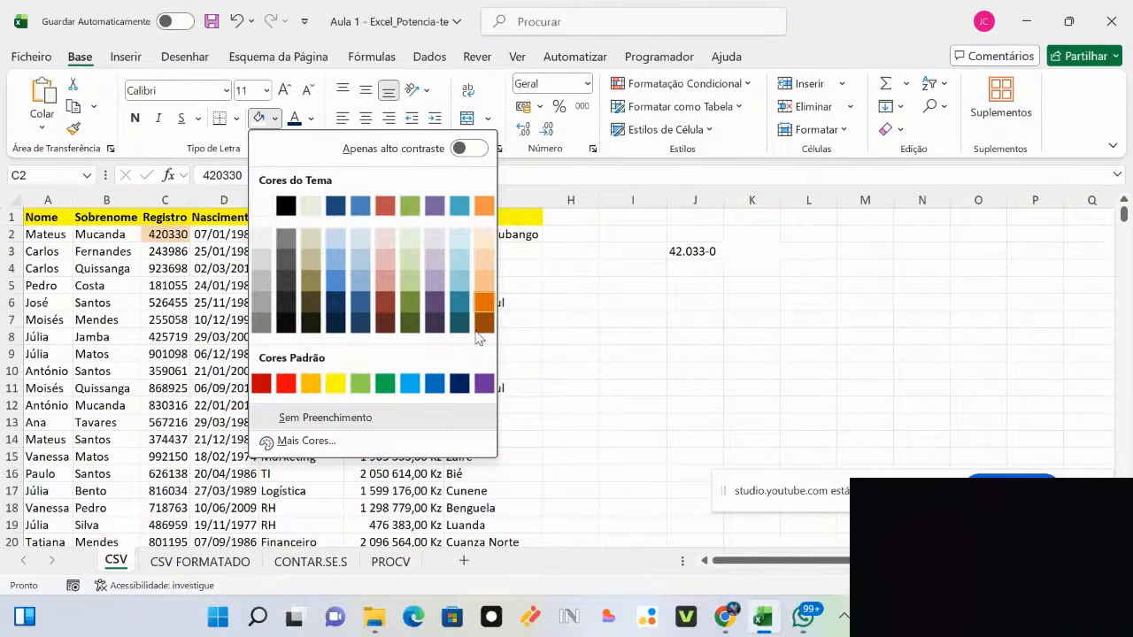
pyautogui.click(484, 383)
pyautogui.click(310, 119)
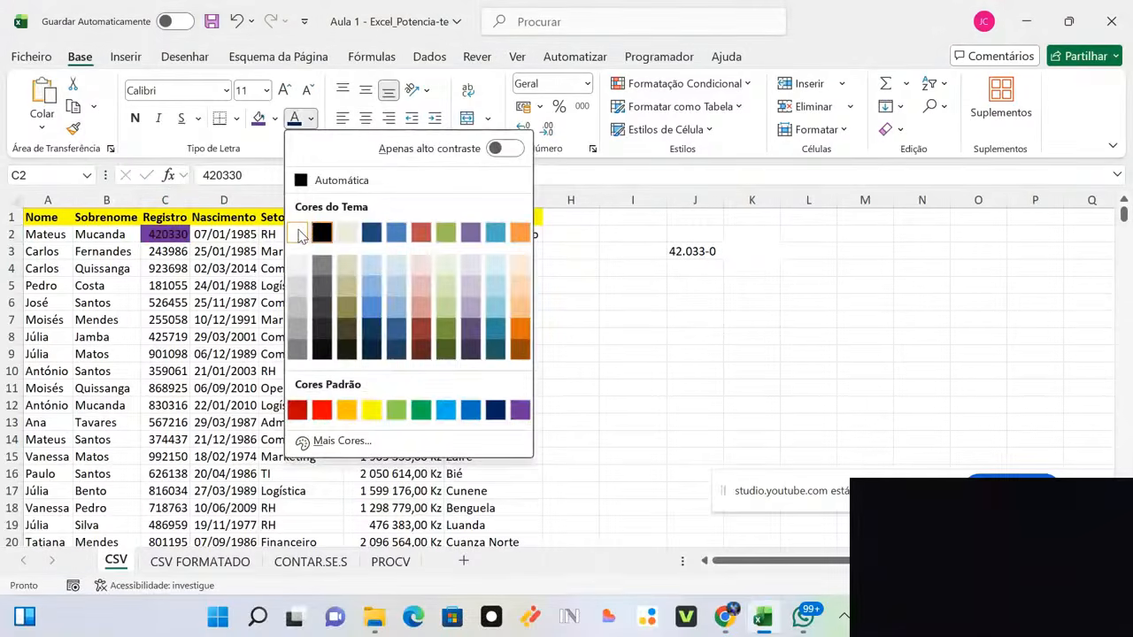
pyautogui.click(298, 232)
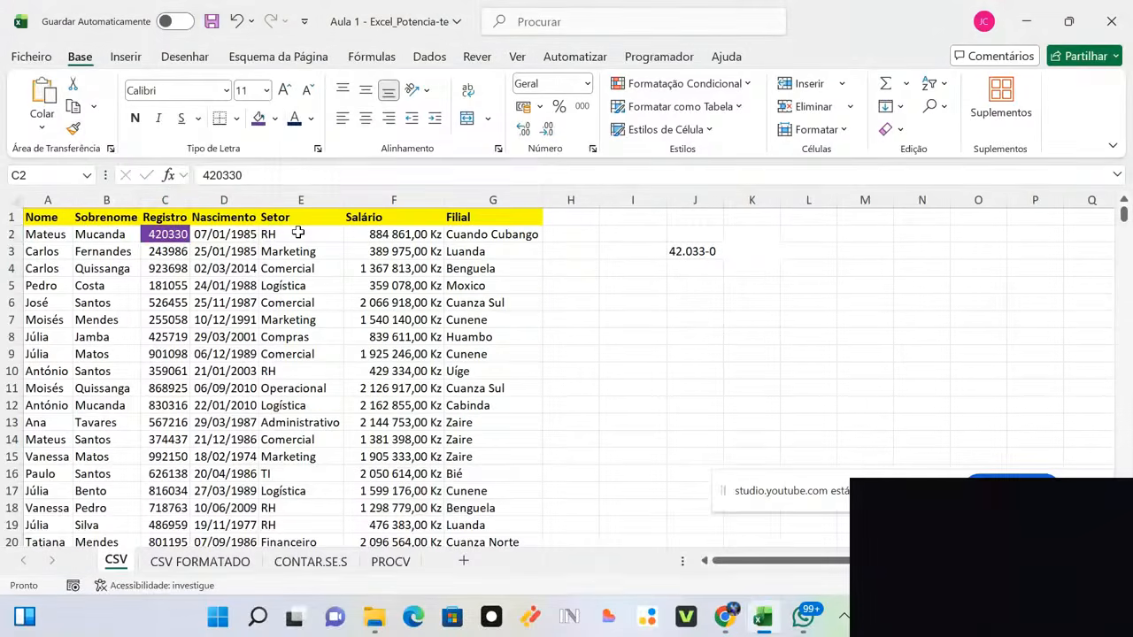
pyautogui.click(647, 338)
pyautogui.click(167, 236)
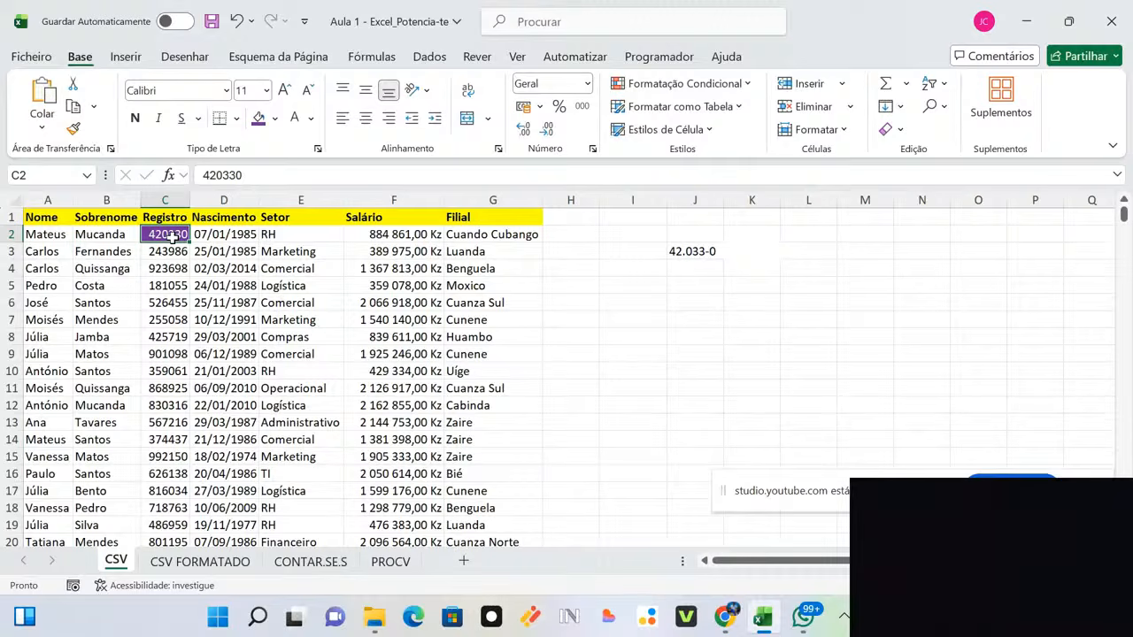
# Step: Make the J3 sample white and bold, then check the Registro column ends at row 3001
pyautogui.click(699, 251)
pyautogui.click(294, 118)
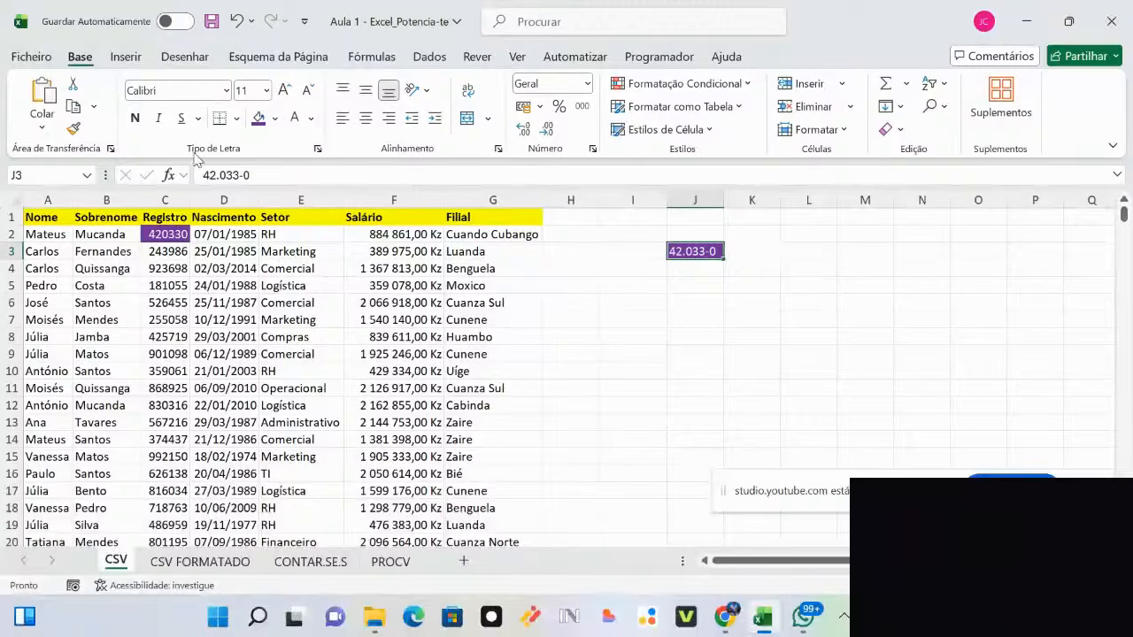
pyautogui.click(136, 121)
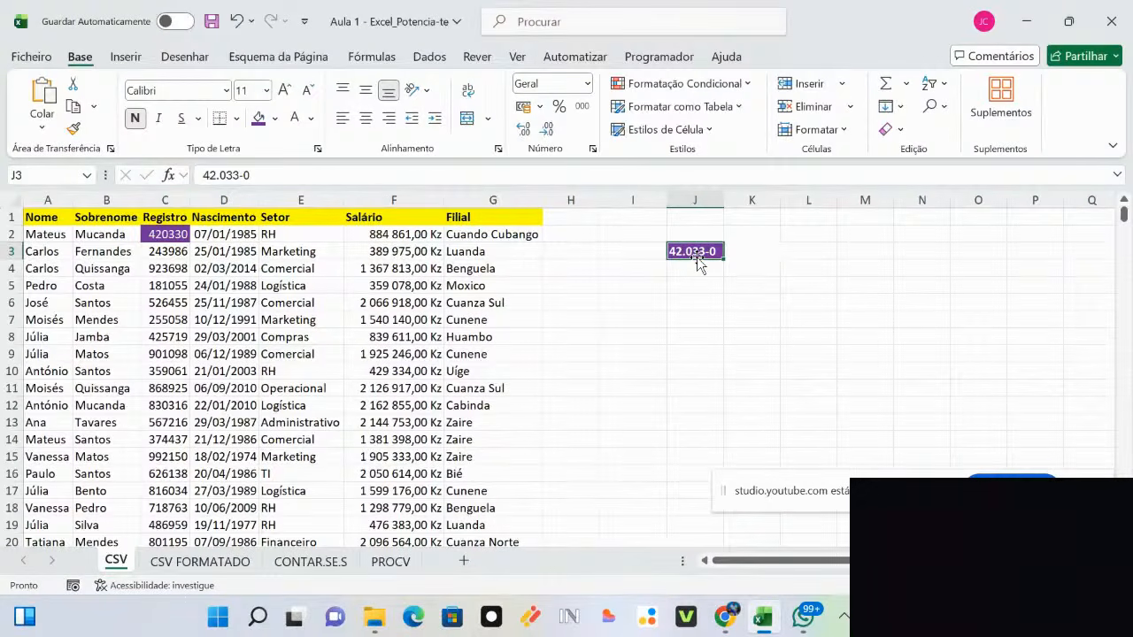
pyautogui.click(173, 237)
pyautogui.hotkey('ctrl', 'Down')
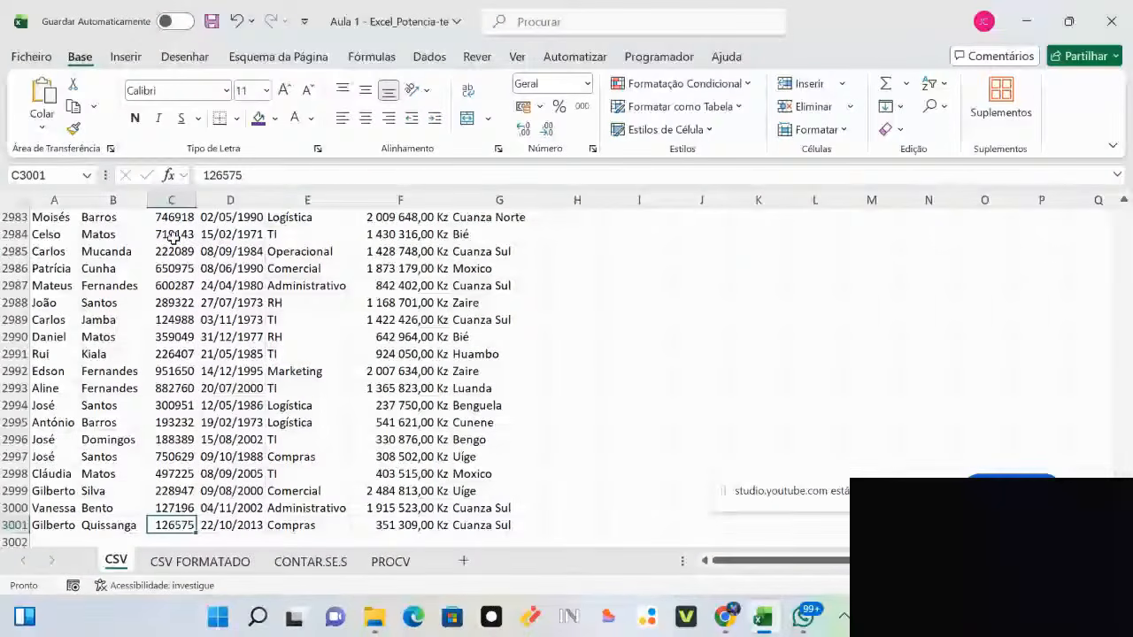
# Step: Select all Registro values from C2 to C3001 and open the Format Cells number settings
pyautogui.hotkey('ctrl', 'Up')
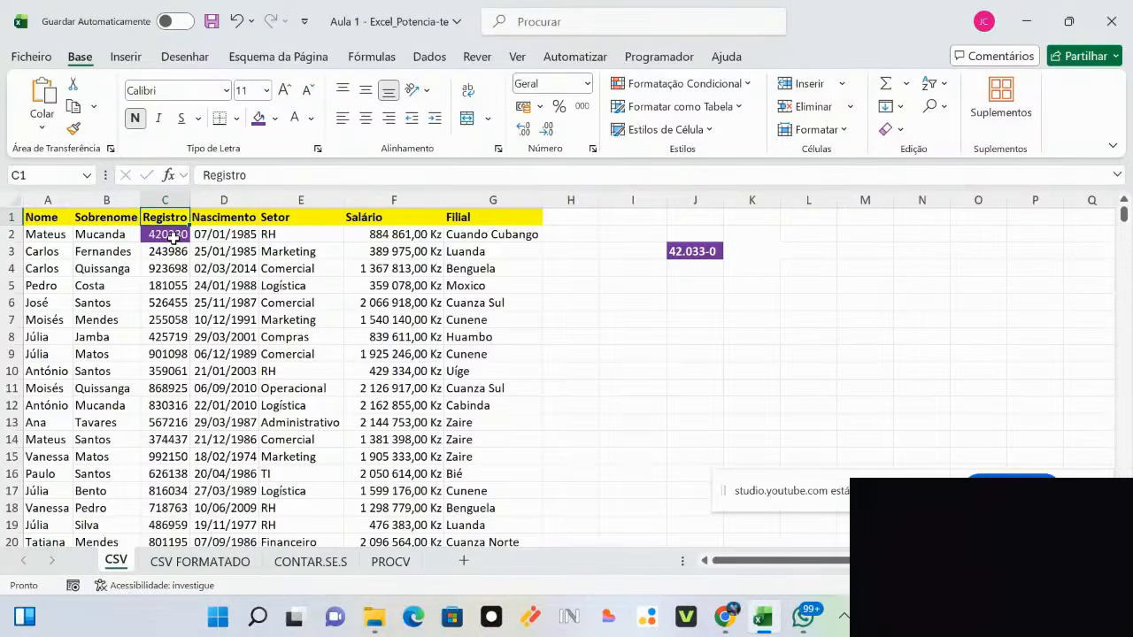
pyautogui.click(607, 334)
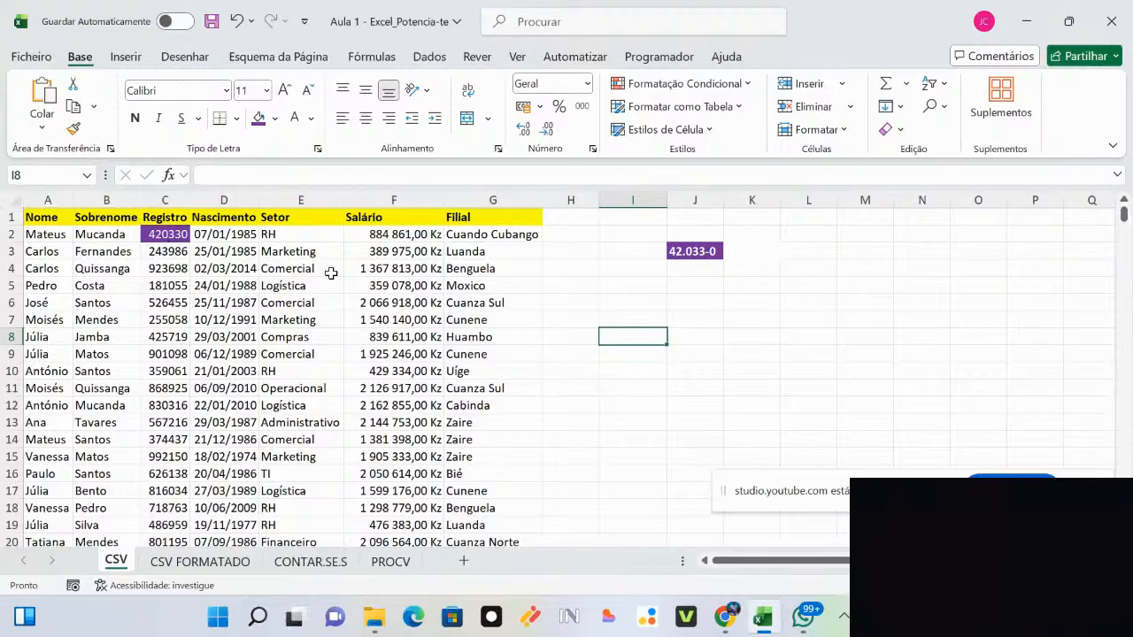
pyautogui.click(169, 233)
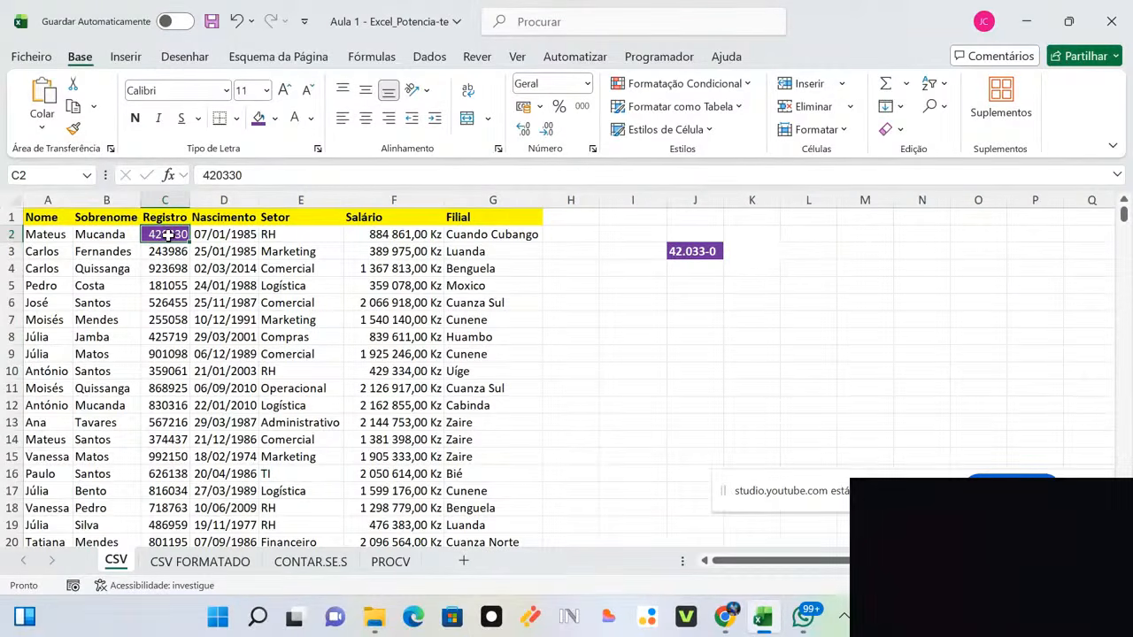
pyautogui.moveTo(693, 386); pyautogui.dragTo(763, 390)
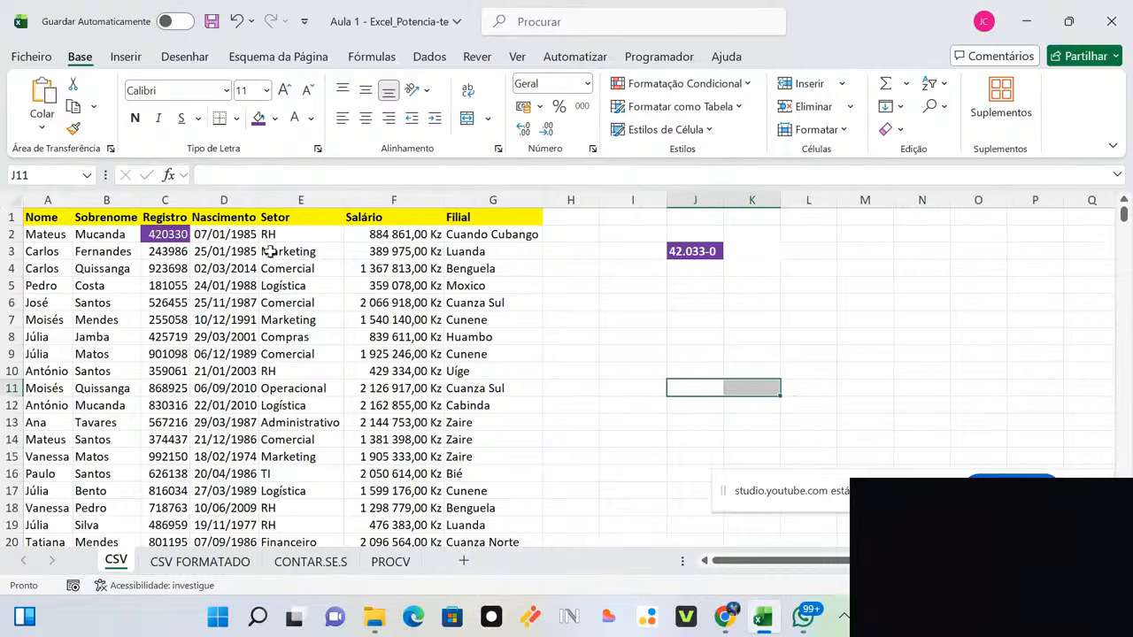
pyautogui.click(181, 236)
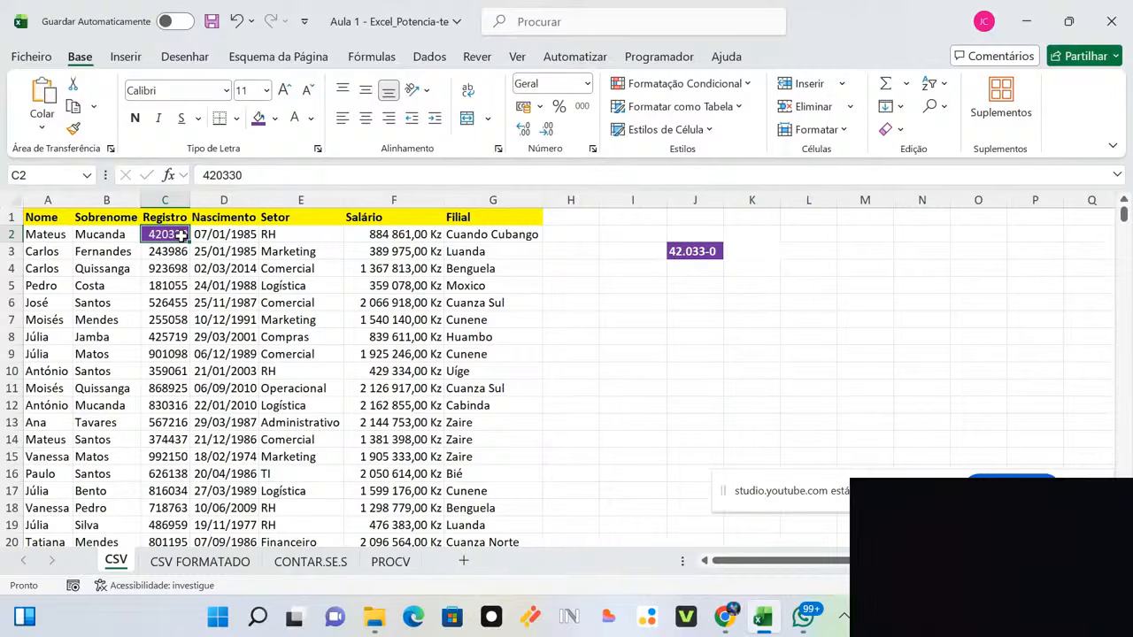
pyautogui.hotkey('ctrl', 'shift', 'Down')
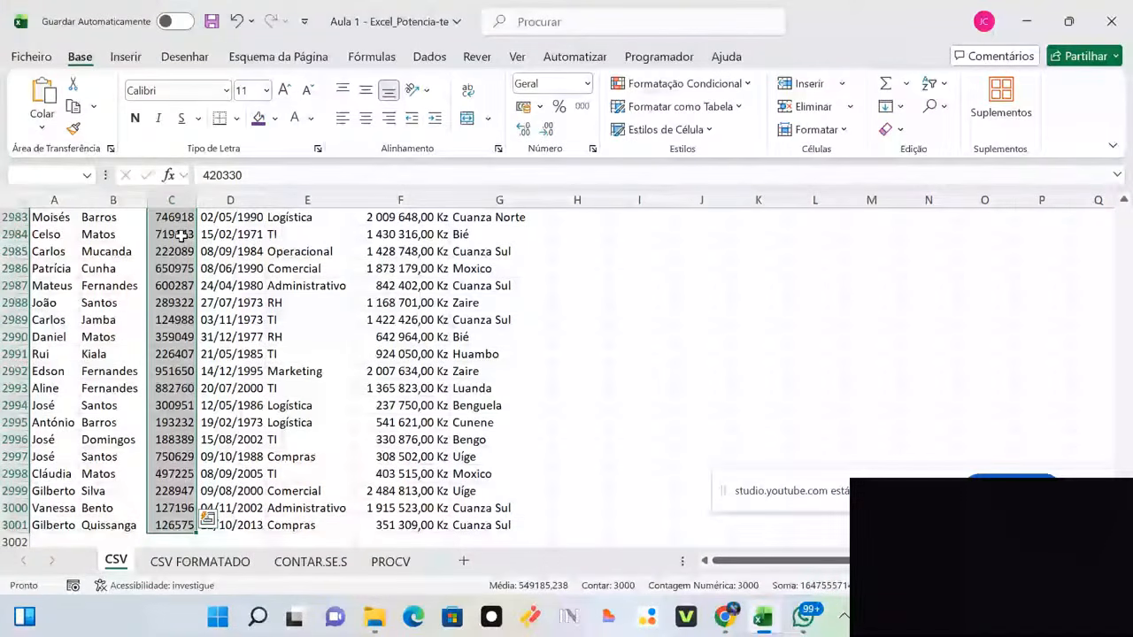
pyautogui.click(587, 84)
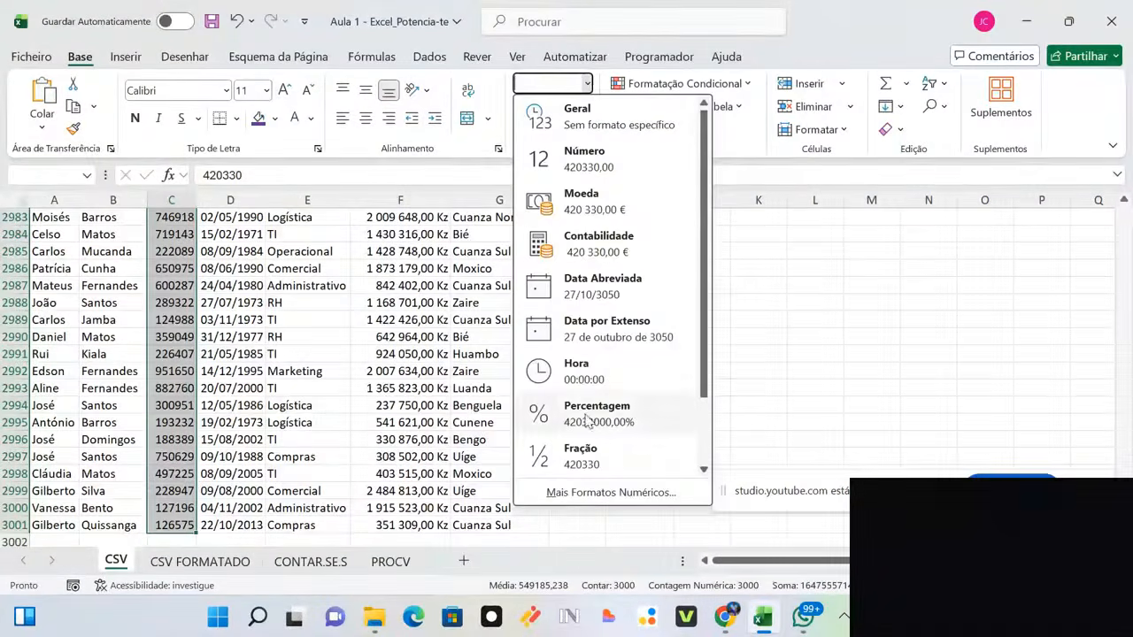
pyautogui.click(607, 493)
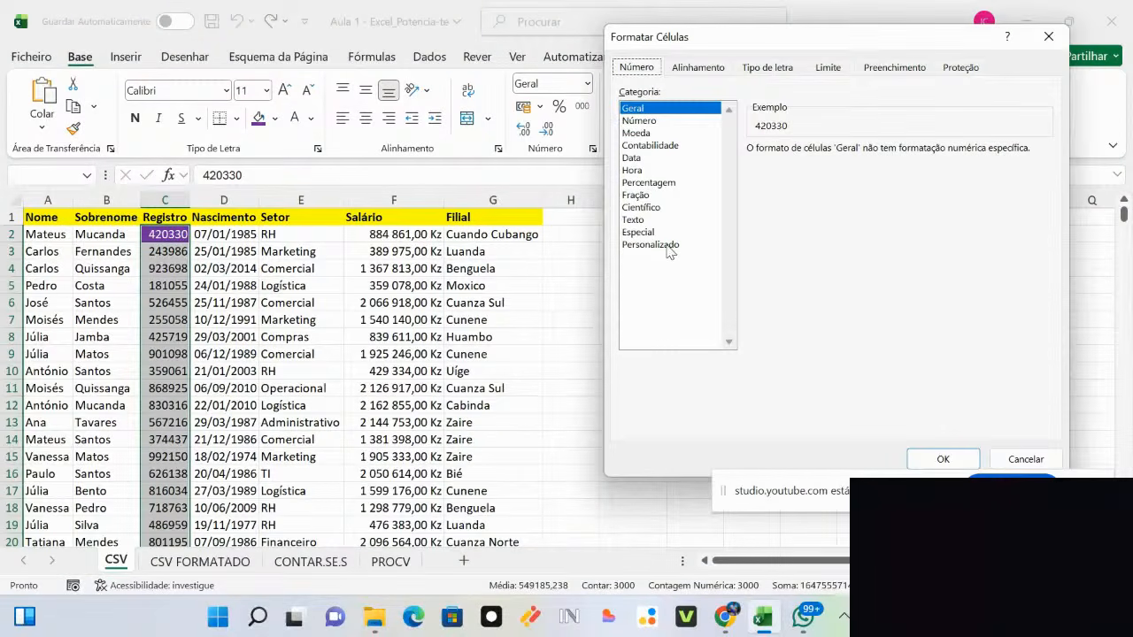
# Step: Apply the Personalizado format ##"."###"-"# so Registro numbers display like 42.033-0
pyautogui.click(669, 252)
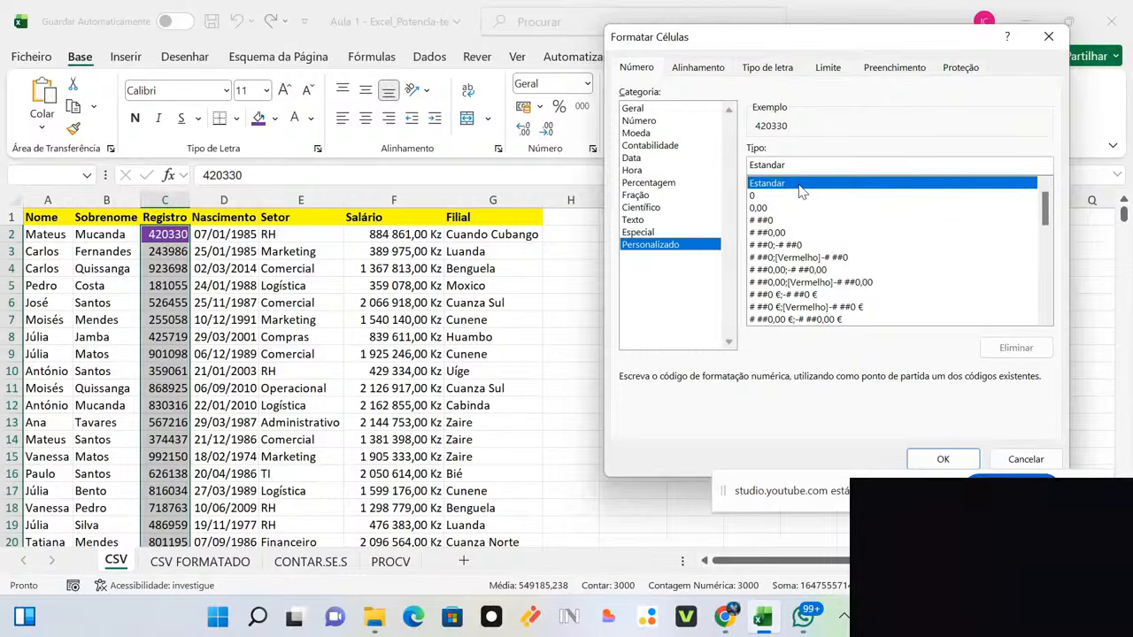
pyautogui.moveTo(791, 166); pyautogui.dragTo(664, 149)
pyautogui.write('#')
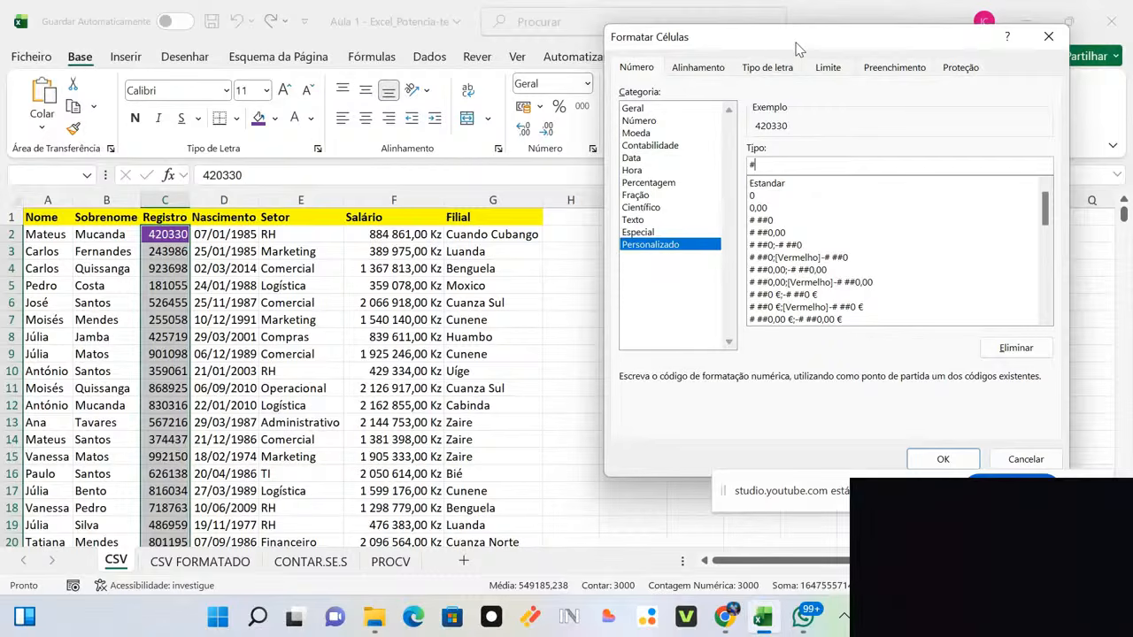
pyautogui.write('#')
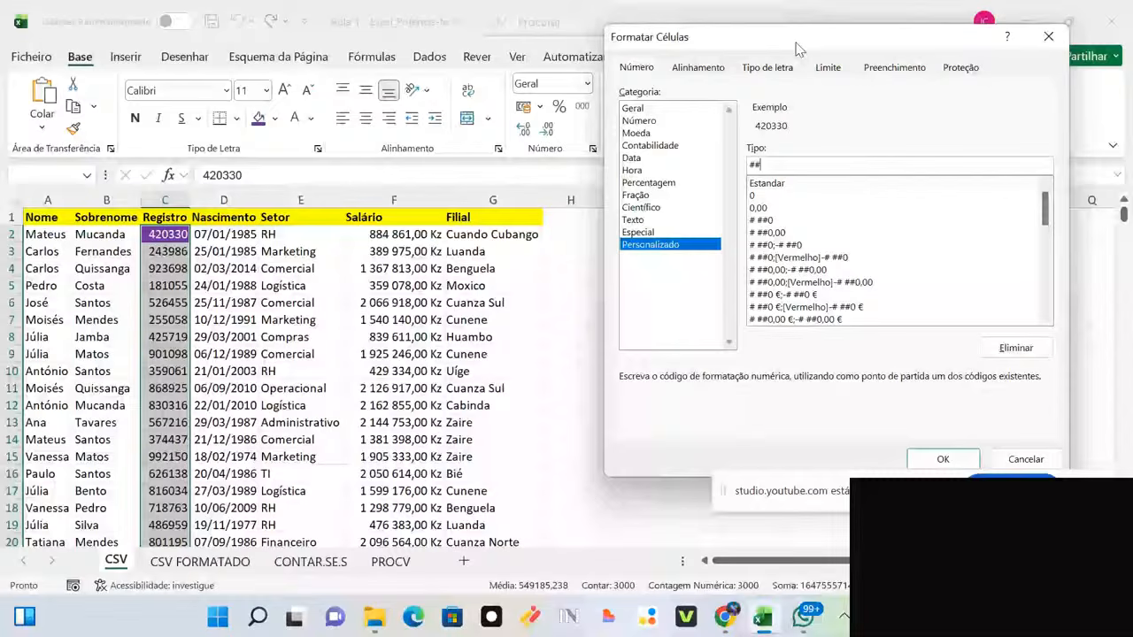
pyautogui.write('"."')
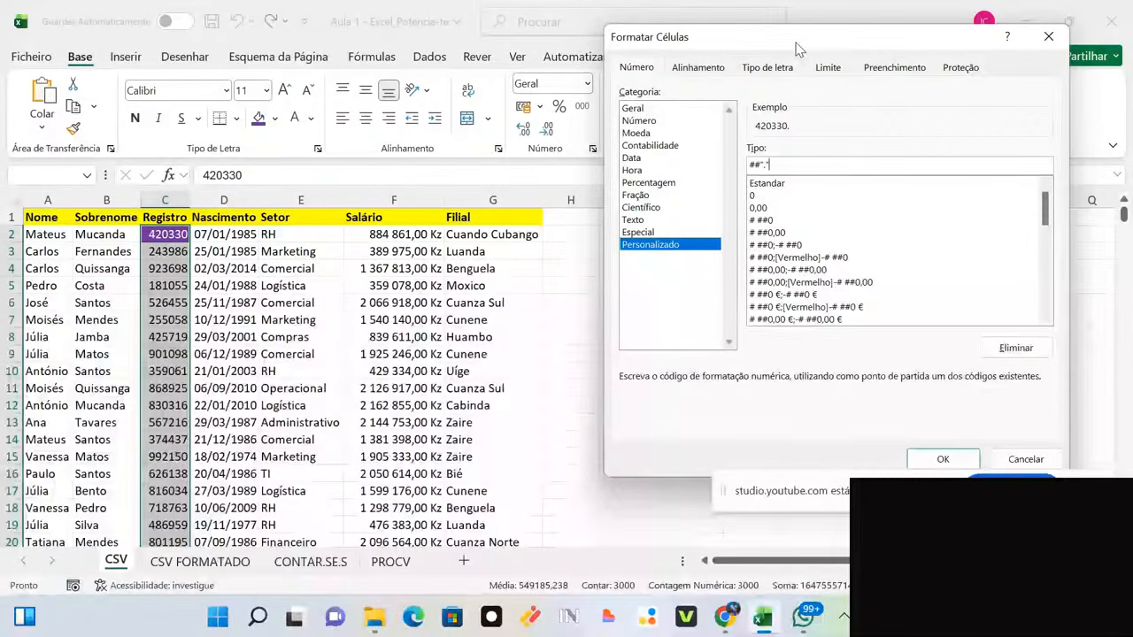
pyautogui.moveTo(839, 45); pyautogui.dragTo(668, 150)
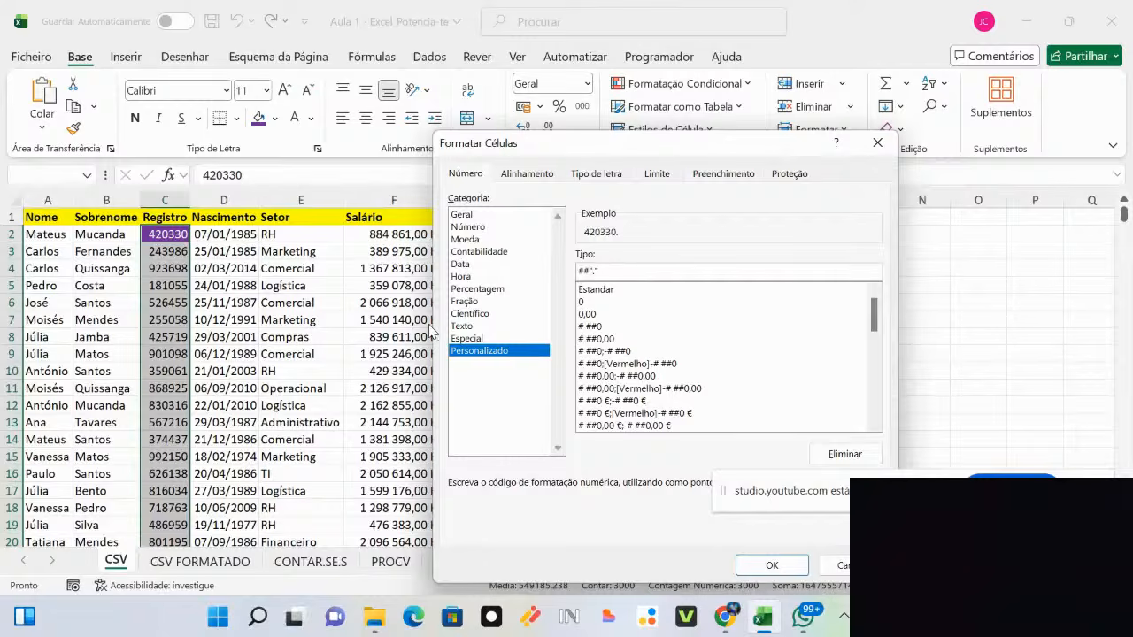
pyautogui.moveTo(671, 155); pyautogui.dragTo(524, 186)
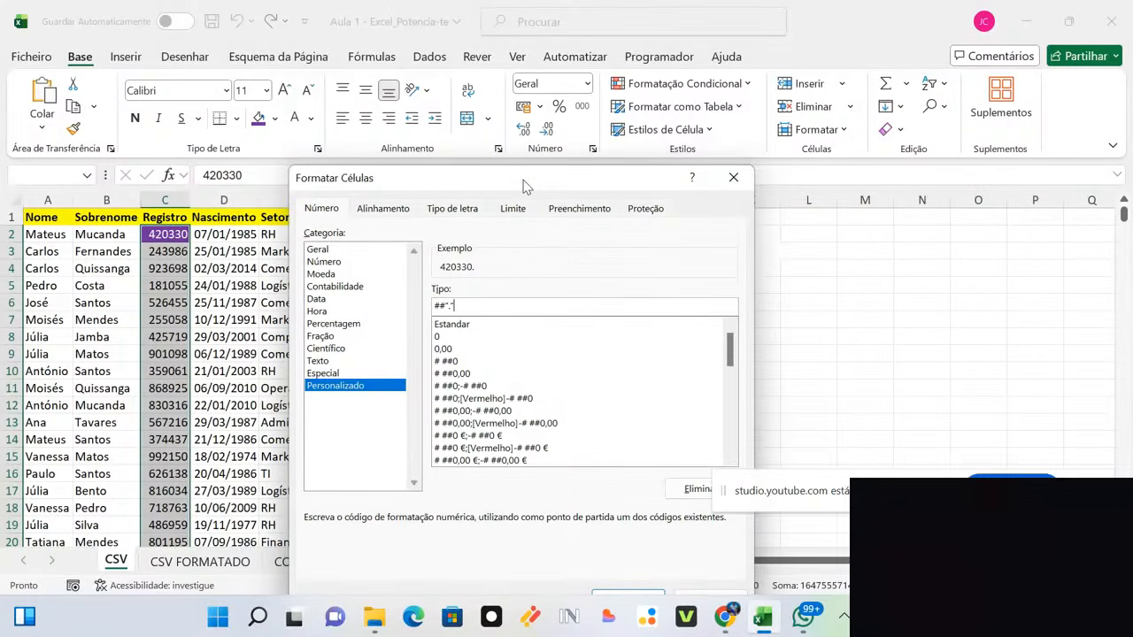
pyautogui.write('###')
pyautogui.moveTo(524, 185); pyautogui.dragTo(329, 191)
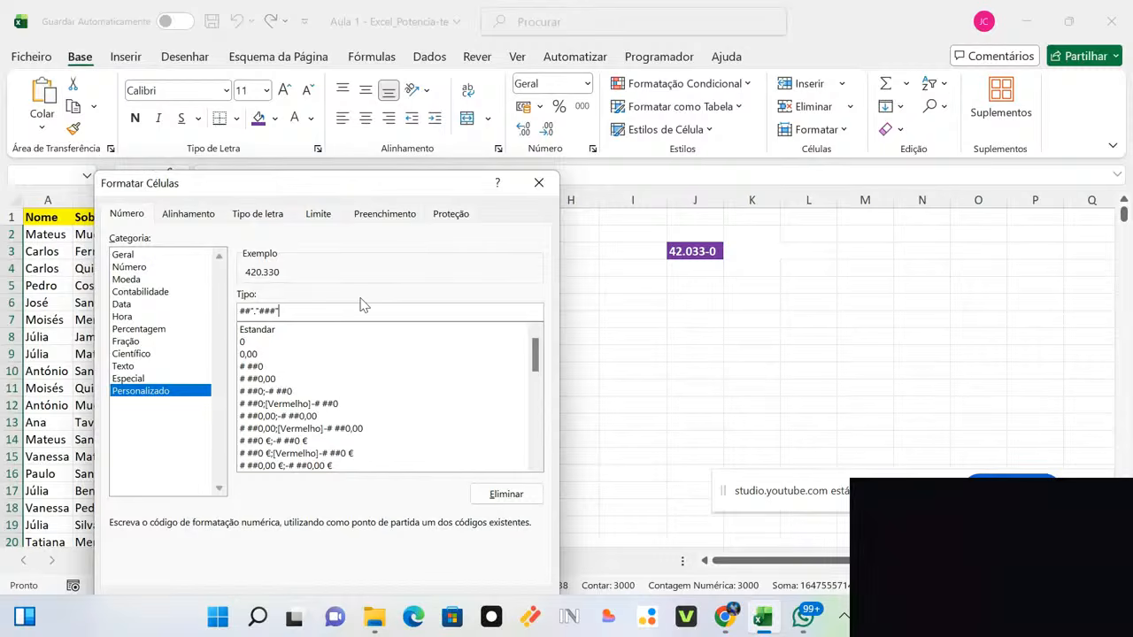
pyautogui.write('"-')
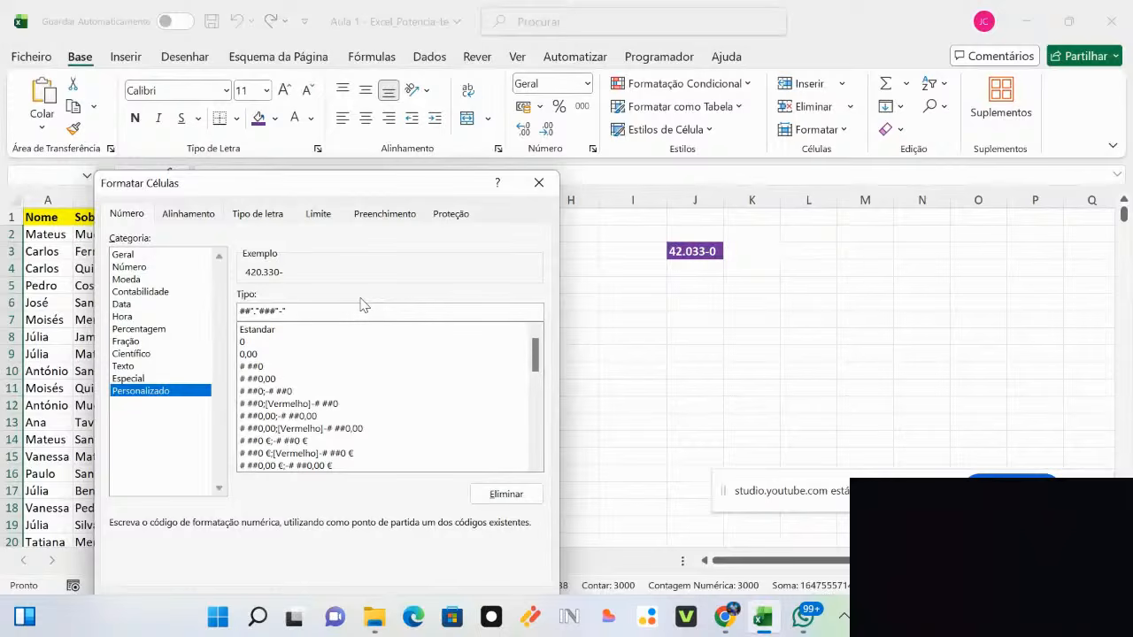
pyautogui.write('"#')
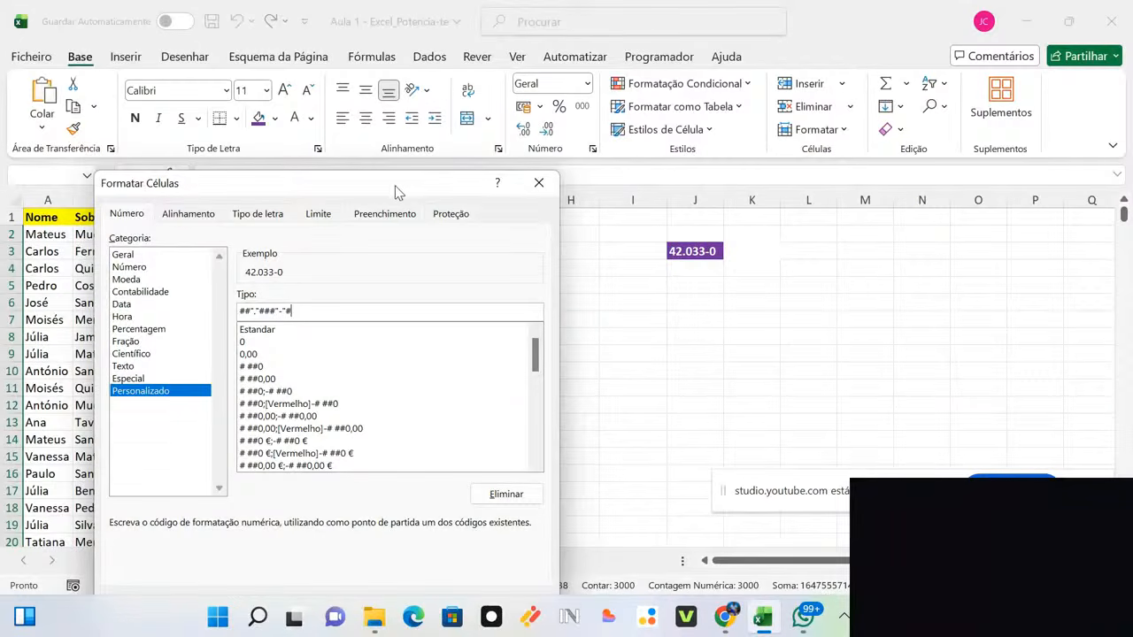
pyautogui.moveTo(400, 189); pyautogui.dragTo(559, 99)
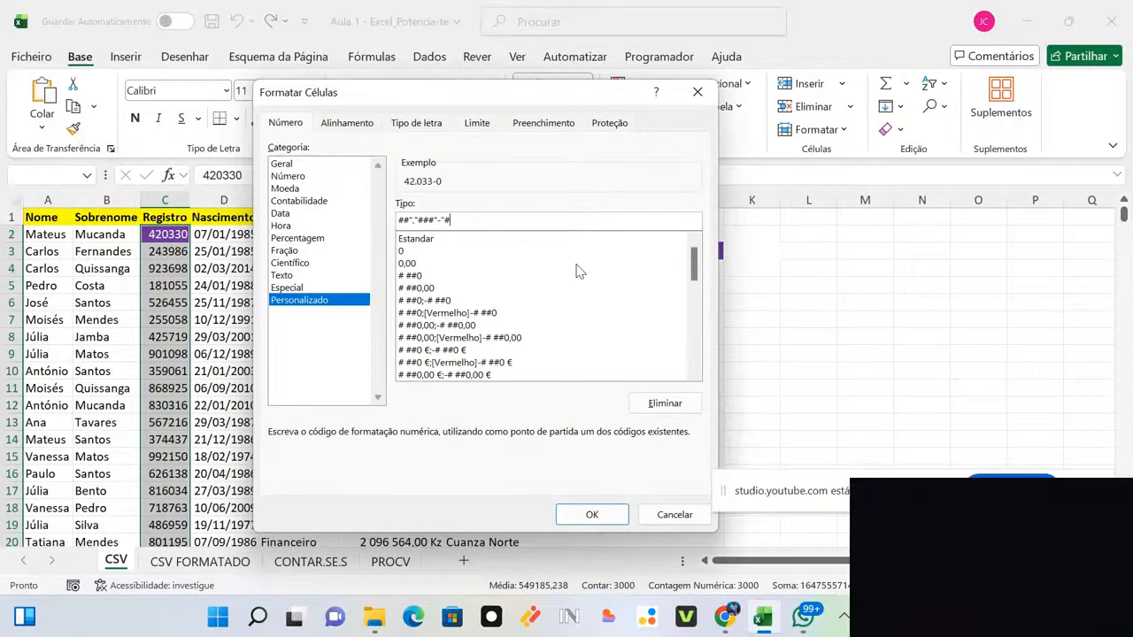
pyautogui.press('Return')
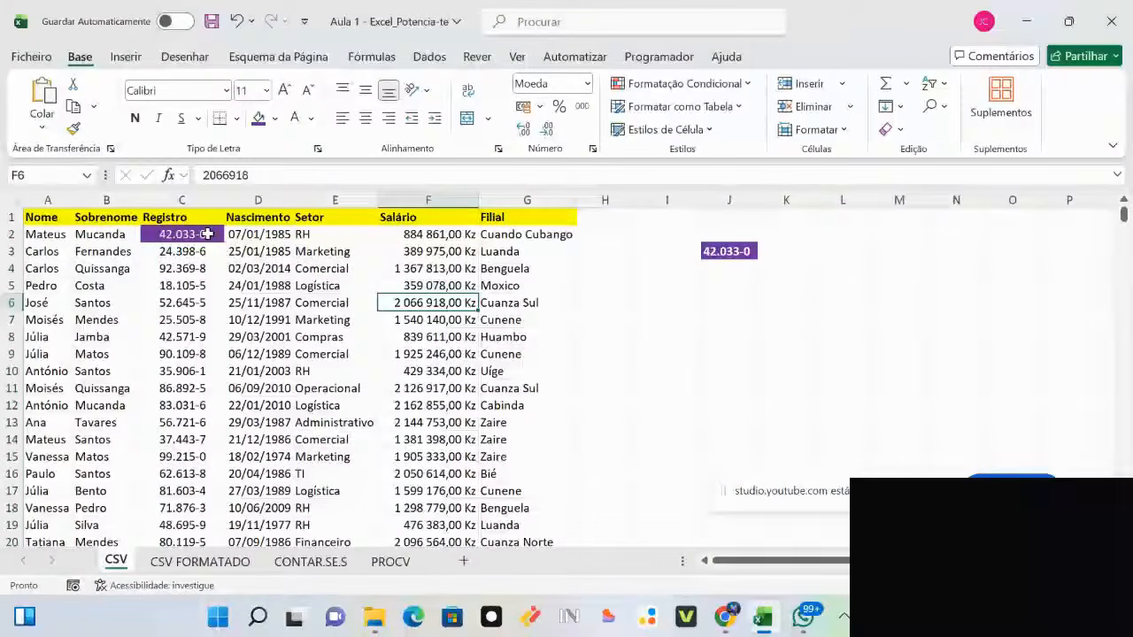
# Step: Select cell C2 to reset its purple fill and white text
pyautogui.click(206, 233)
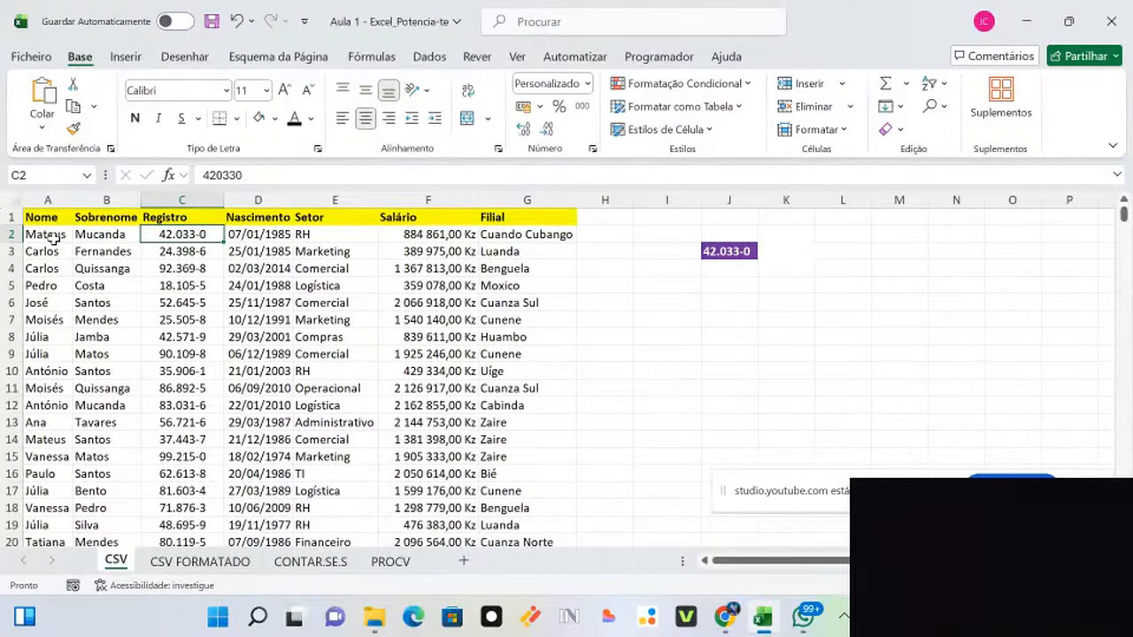
# Step: Delete the 42.033-0 sample from J3 and set J2:J5 to No Fill
pyautogui.moveTo(52, 234); pyautogui.dragTo(91, 233)
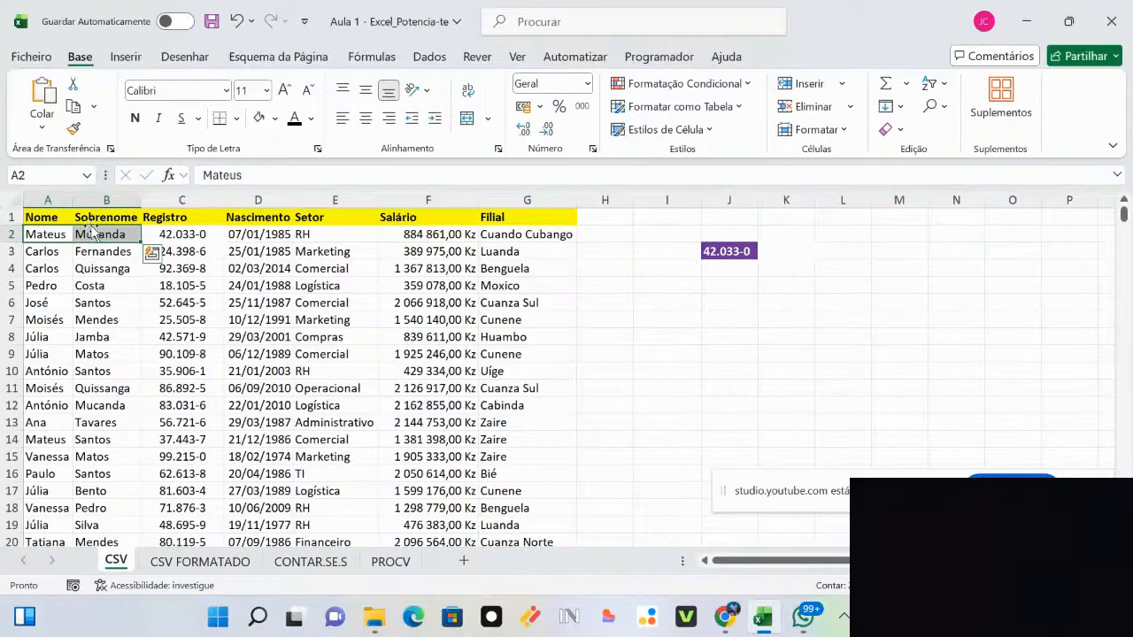
pyautogui.click(172, 195)
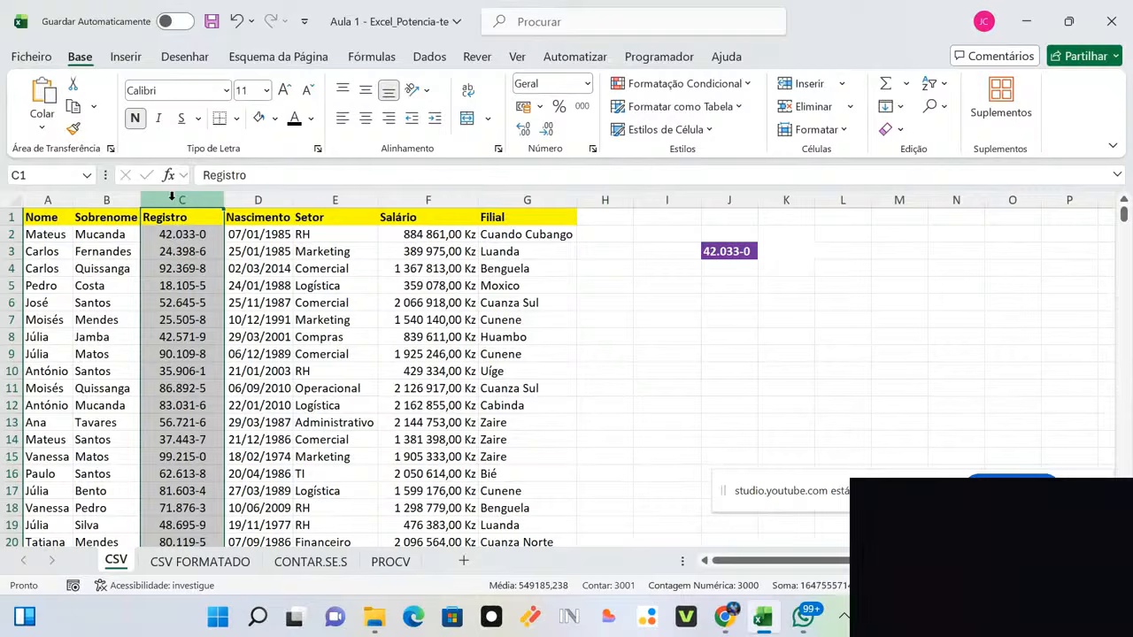
pyautogui.moveTo(743, 285); pyautogui.dragTo(718, 235)
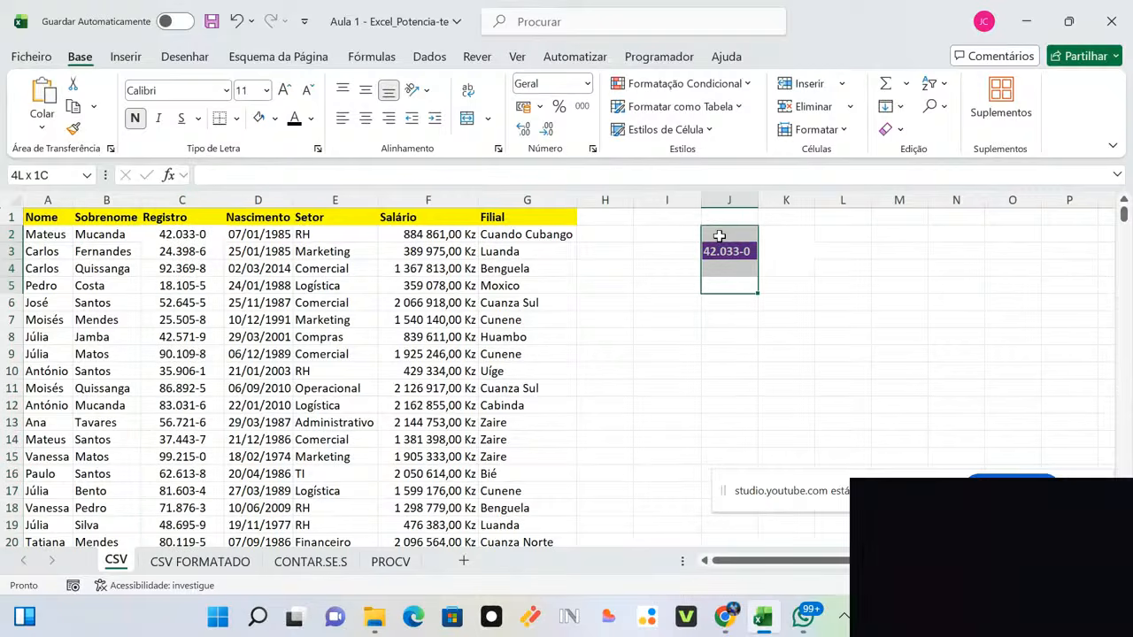
pyautogui.press('Delete')
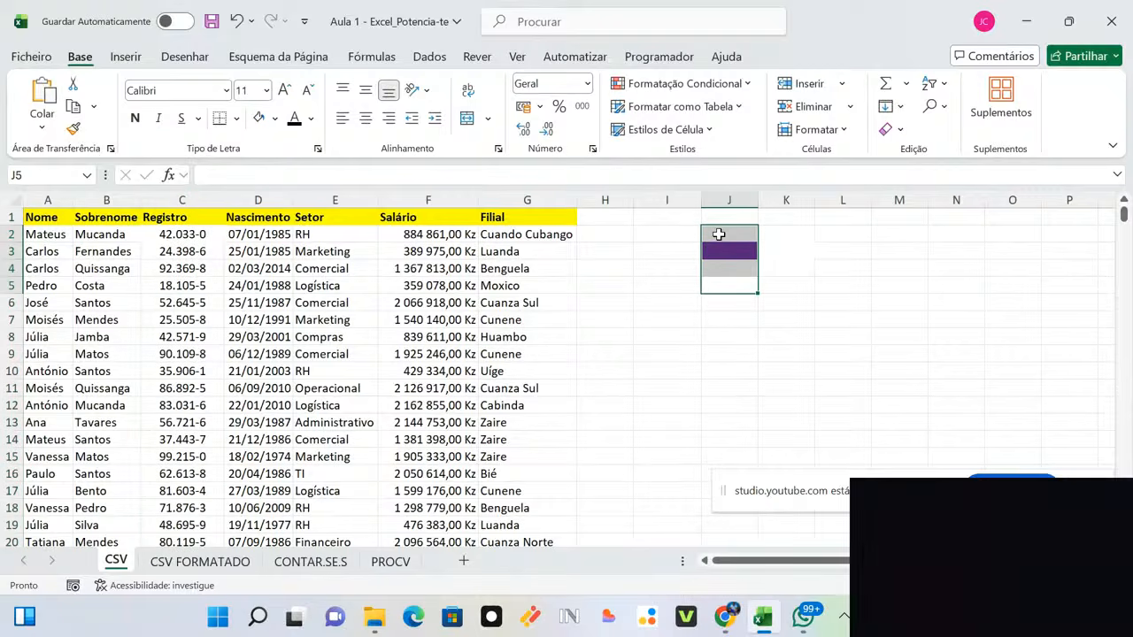
pyautogui.click(259, 117)
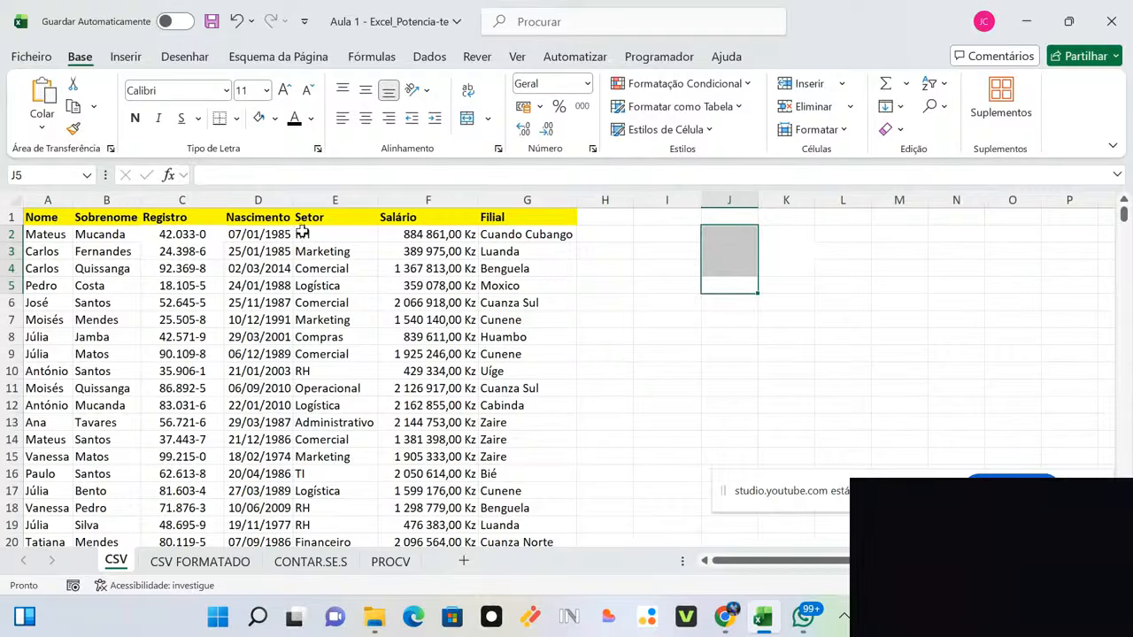
pyautogui.click(171, 199)
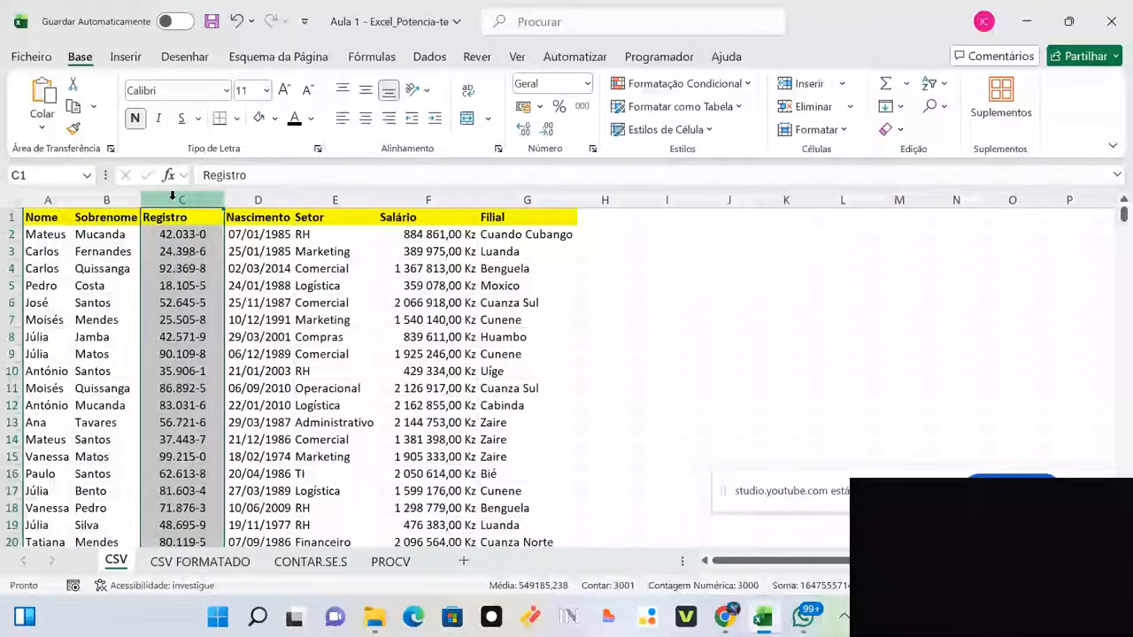
# Step: Insert a blank column C headed Nome Completo and widen it for full names
pyautogui.hotkey('ctrl', '+')
pyautogui.click(147, 219)
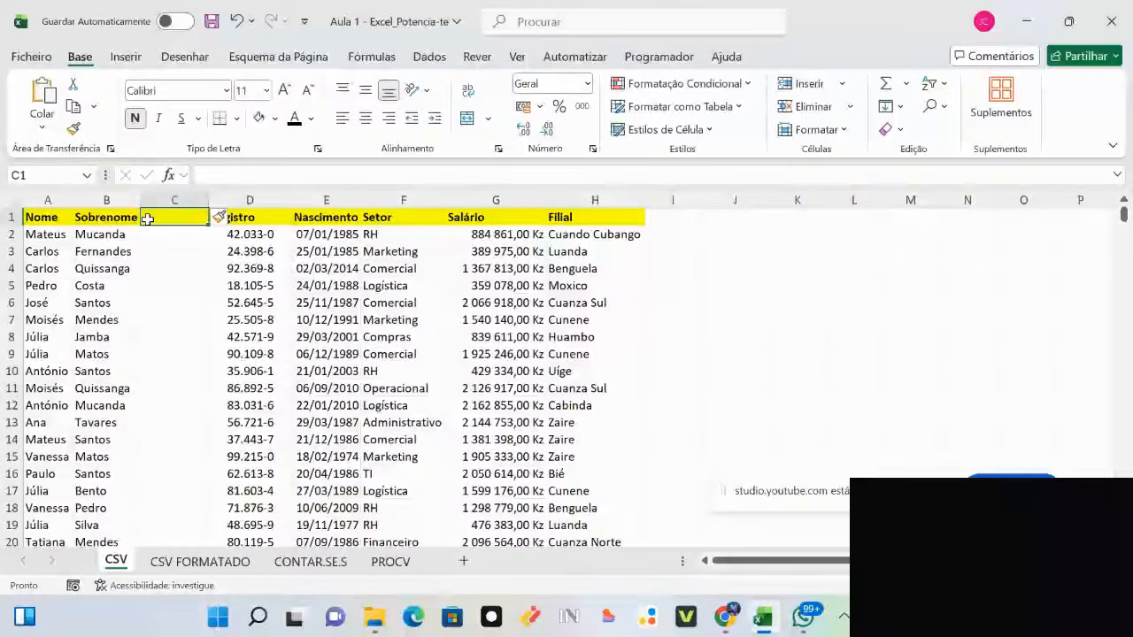
pyautogui.write('Nome Completo')
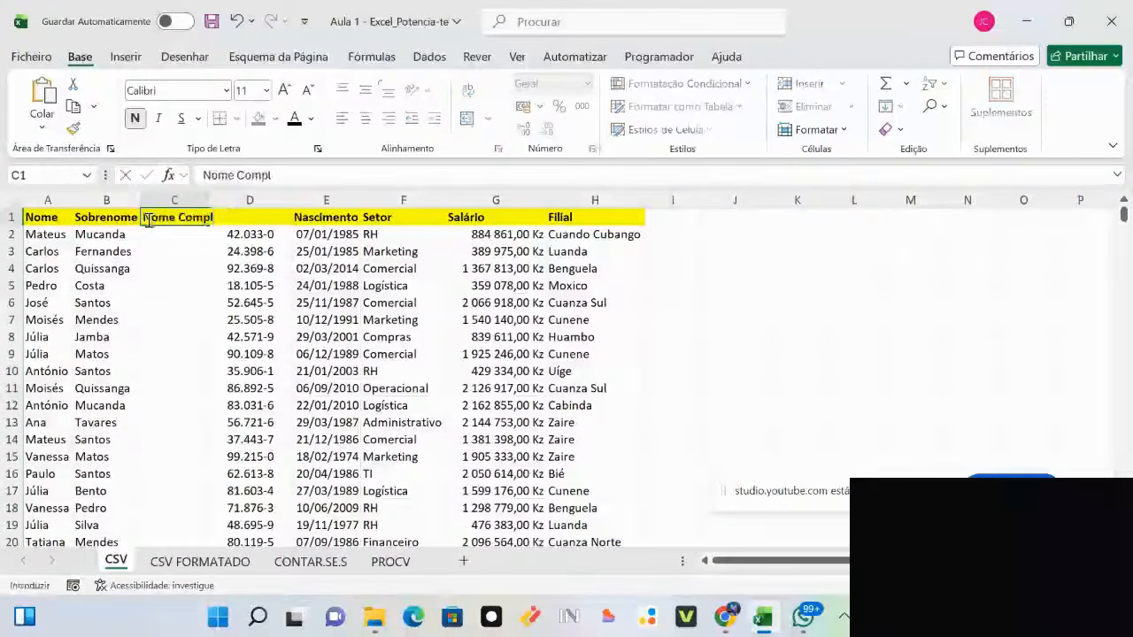
pyautogui.doubleClick(208, 203)
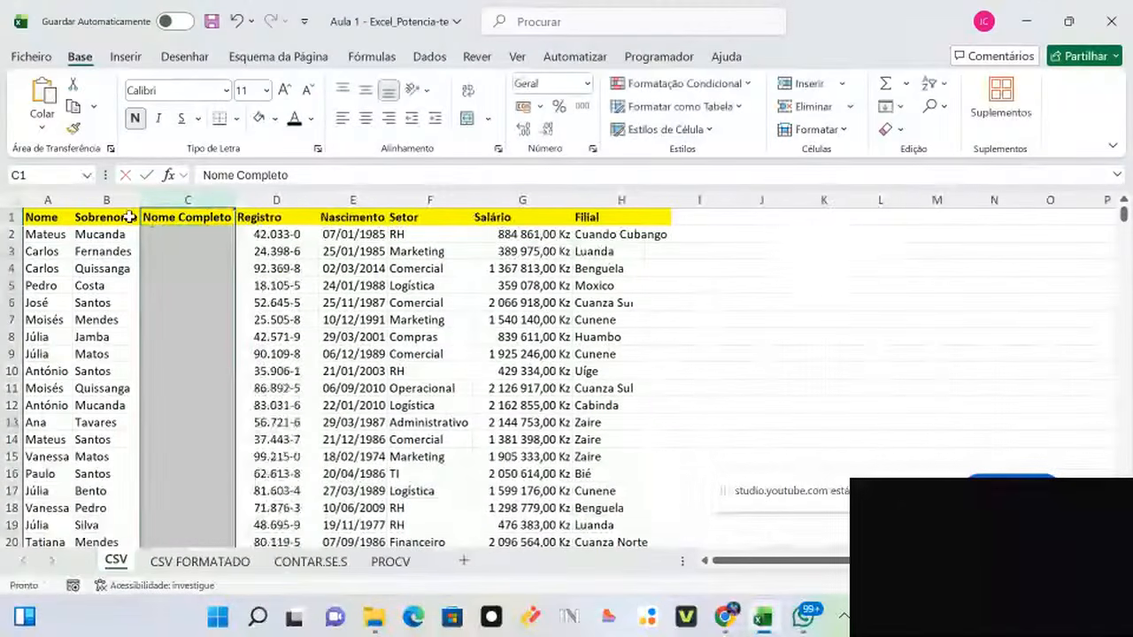
pyautogui.click(801, 289)
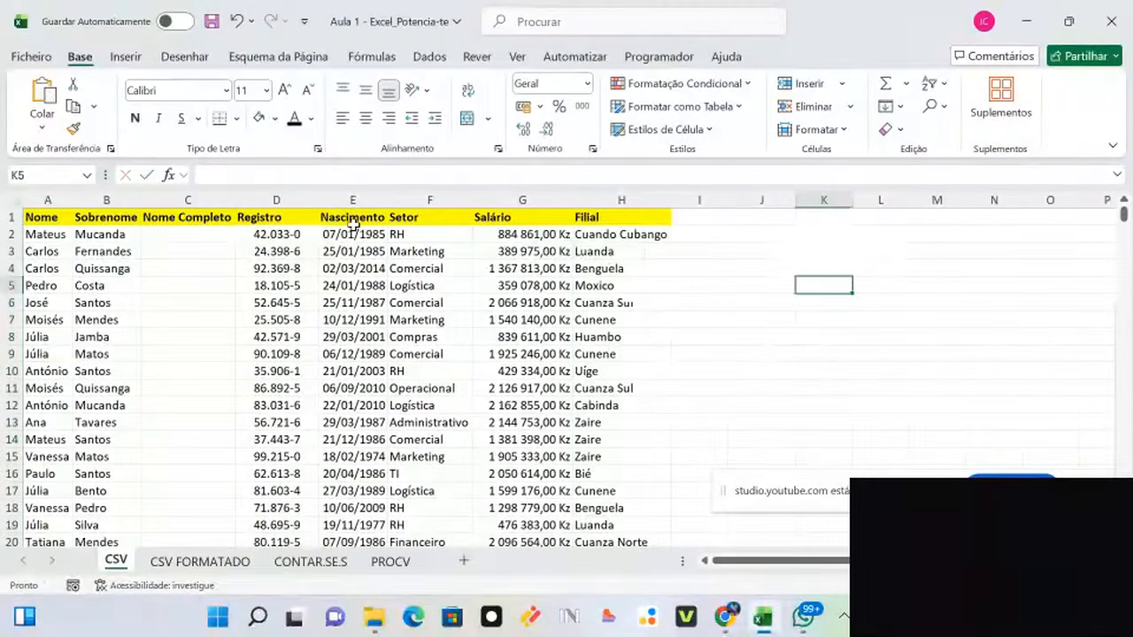
pyautogui.moveTo(234, 200); pyautogui.dragTo(299, 200)
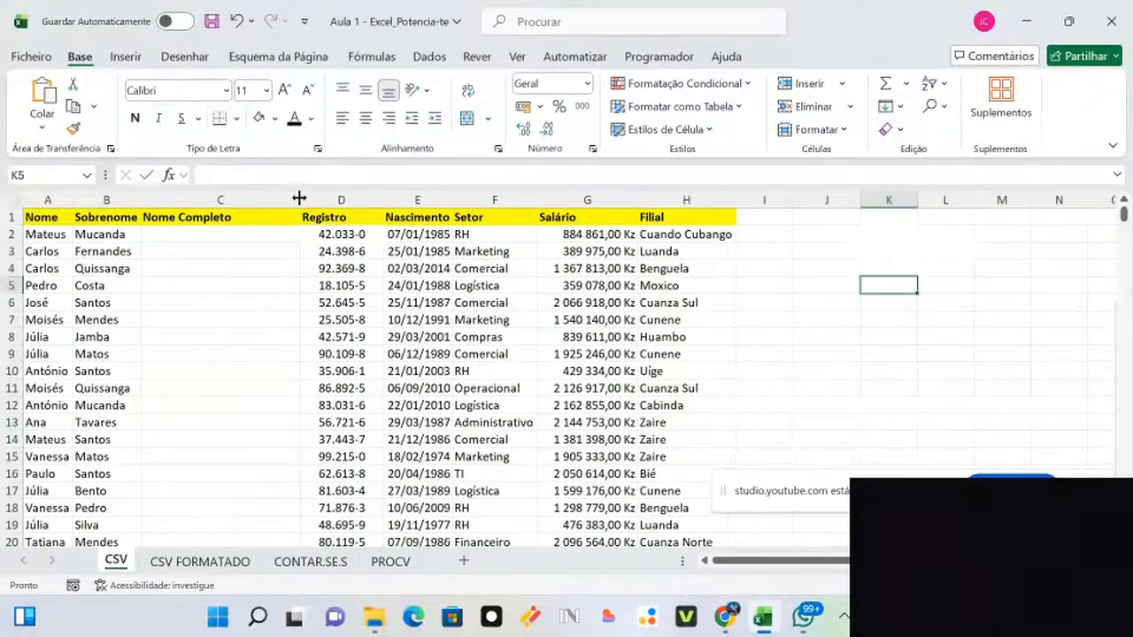
pyautogui.click(783, 309)
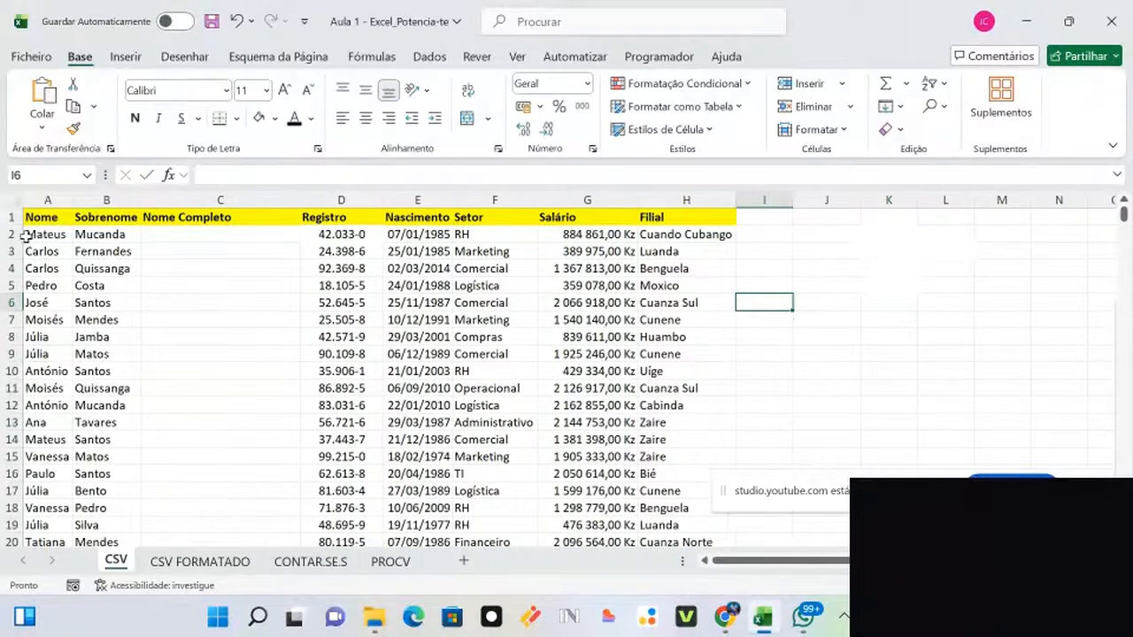
# Step: Type the first employee's first name and surname into C2 as the example full name
pyautogui.click(193, 238)
pyautogui.write('Mario')
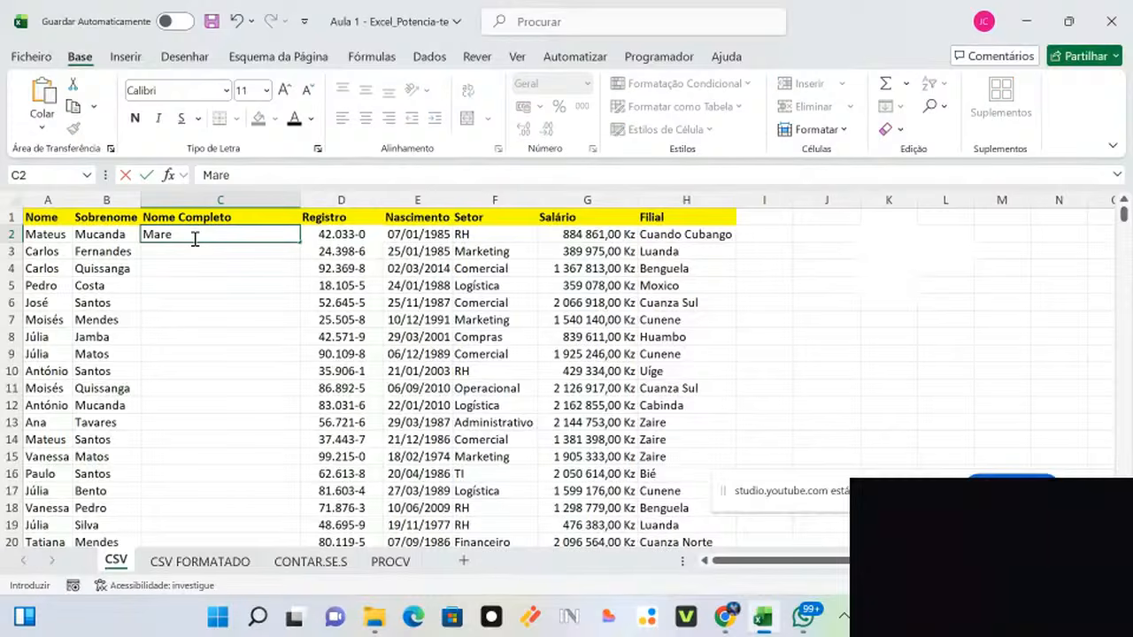
pyautogui.press('BackSpace')
pyautogui.press('BackSpace')
pyautogui.write('i')
pyautogui.press('BackSpace')
pyautogui.press('BackSpace')
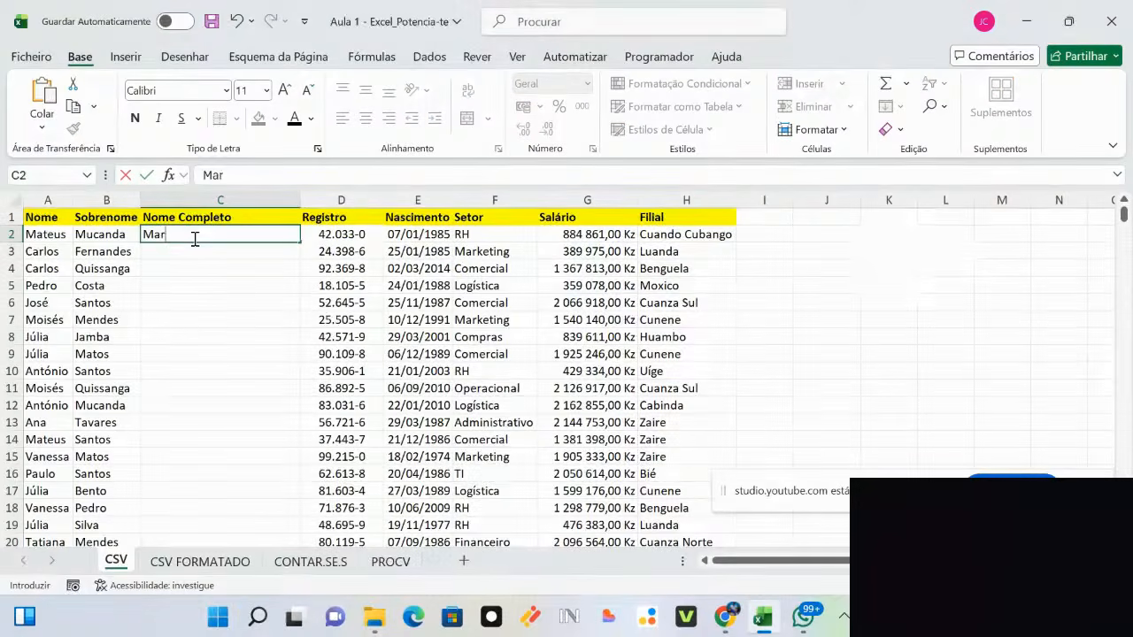
pyautogui.write('r')
pyautogui.press('BackSpace')
pyautogui.press('BackSpace')
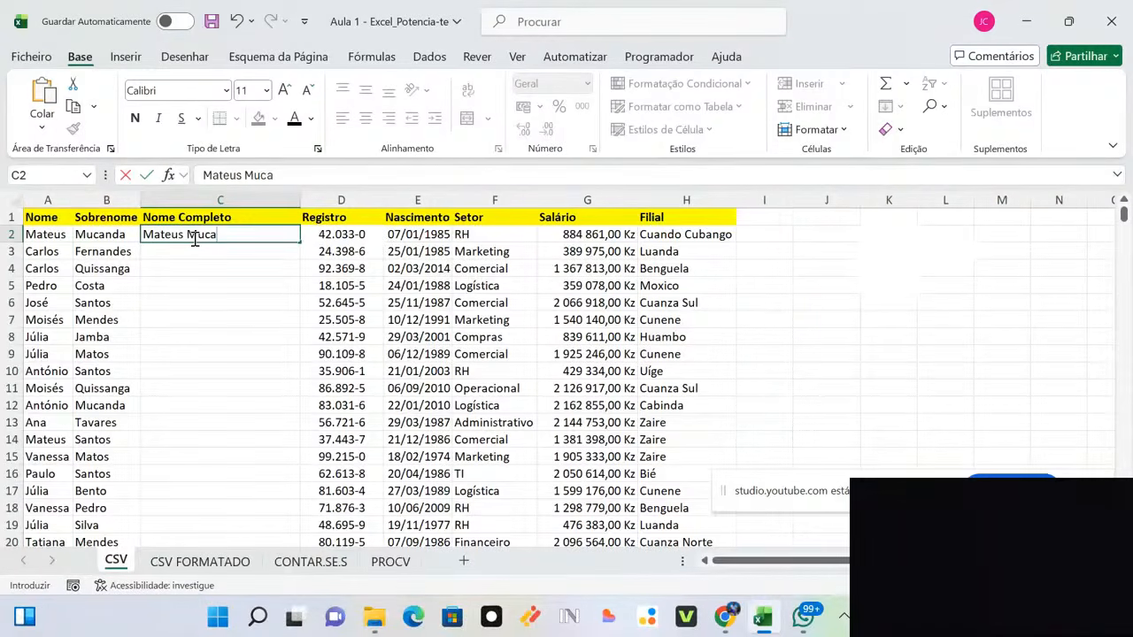
pyautogui.click(824, 332)
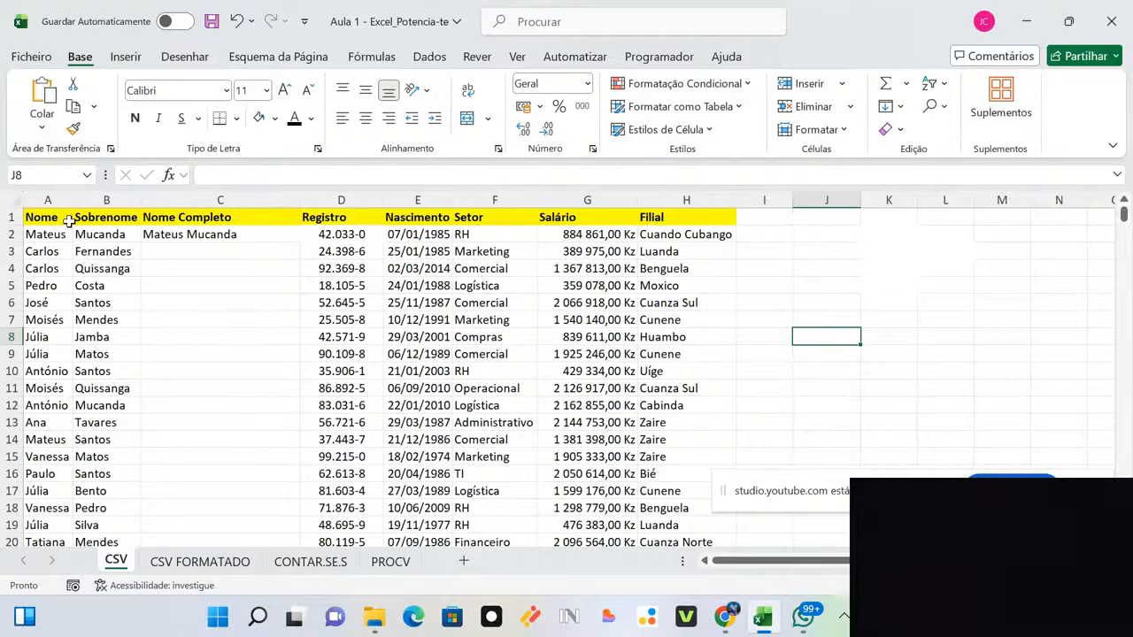
# Step: Try Ctrl+E Flash Fill from C3, then undo it and reselect C2
pyautogui.click(248, 235)
pyautogui.hotkey('ctrl', 'c')
pyautogui.press('Down')
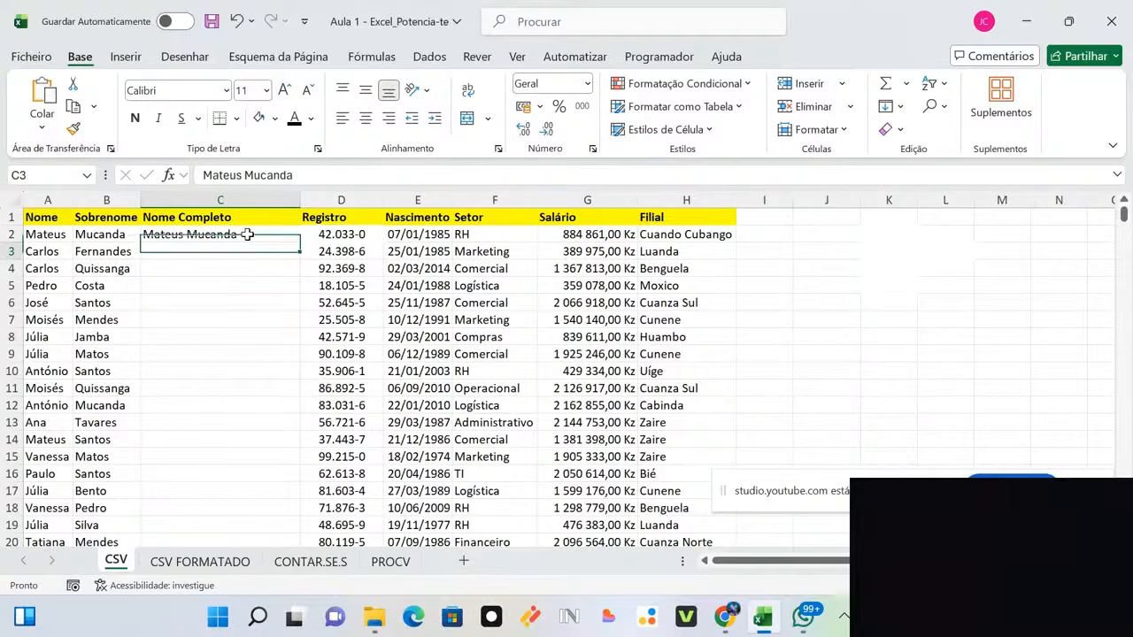
pyautogui.press('Escape')
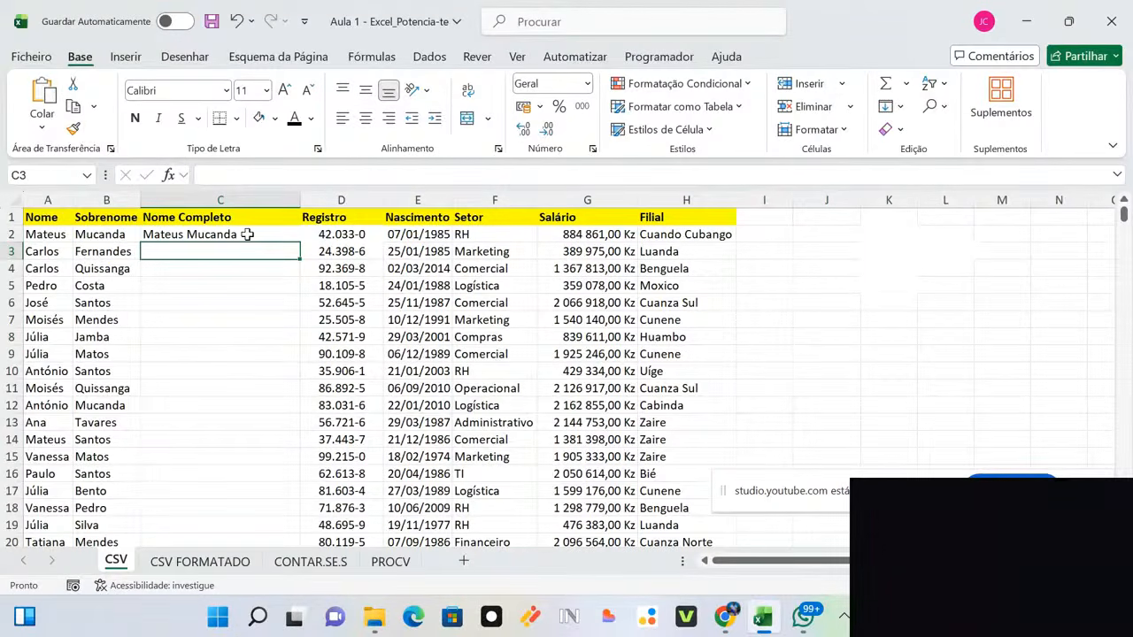
pyautogui.hotkey('ctrl', 'e')
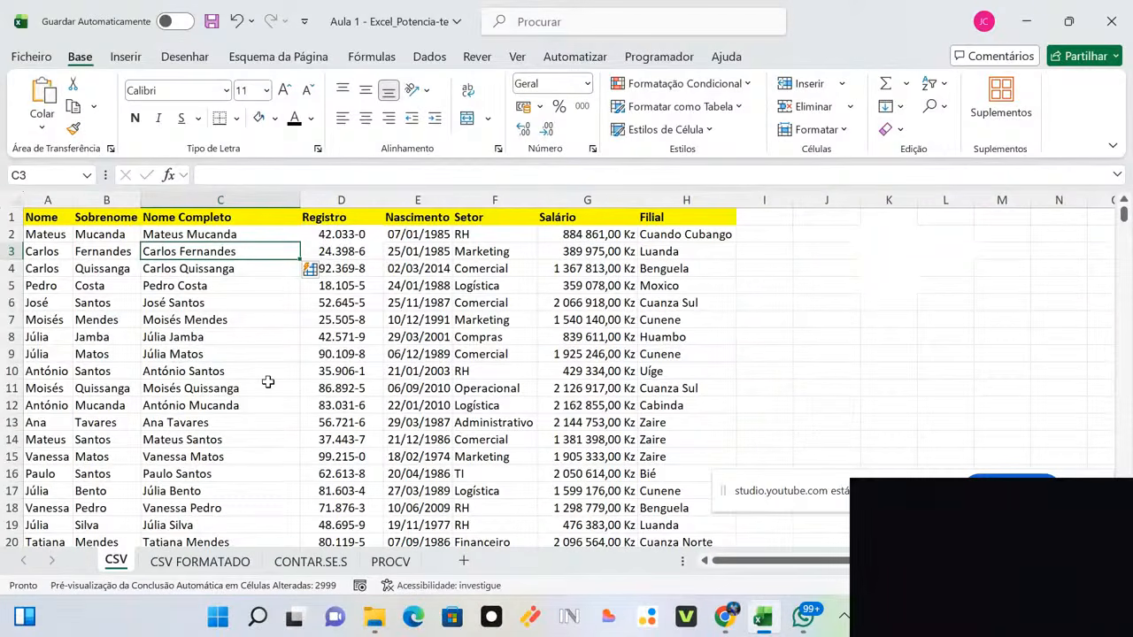
pyautogui.hotkey('ctrl', 'z')
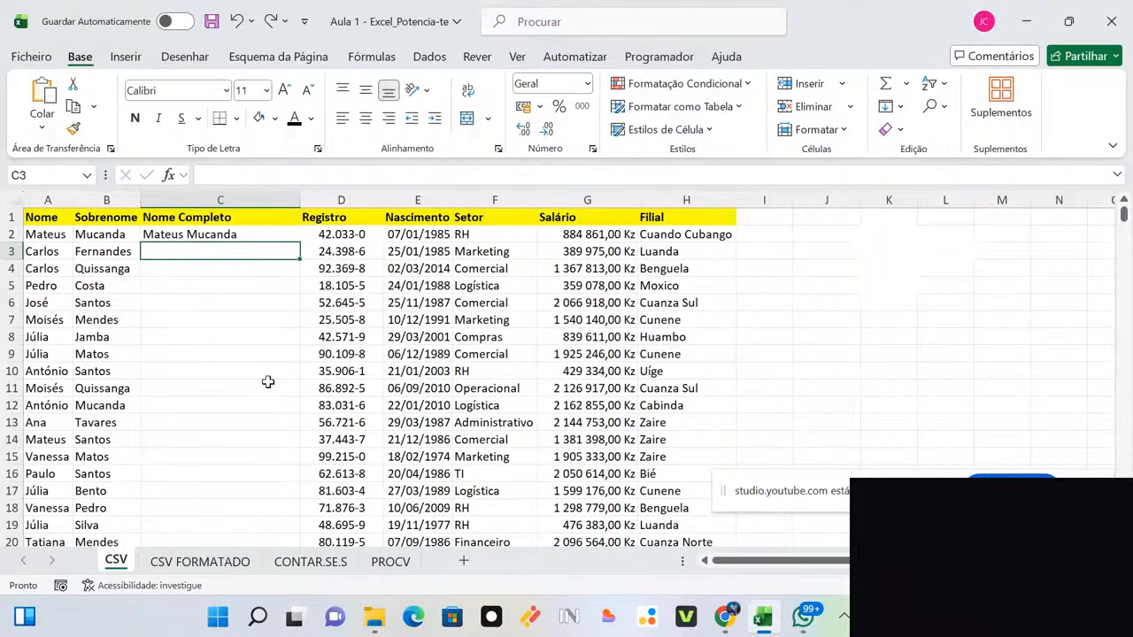
pyautogui.click(236, 234)
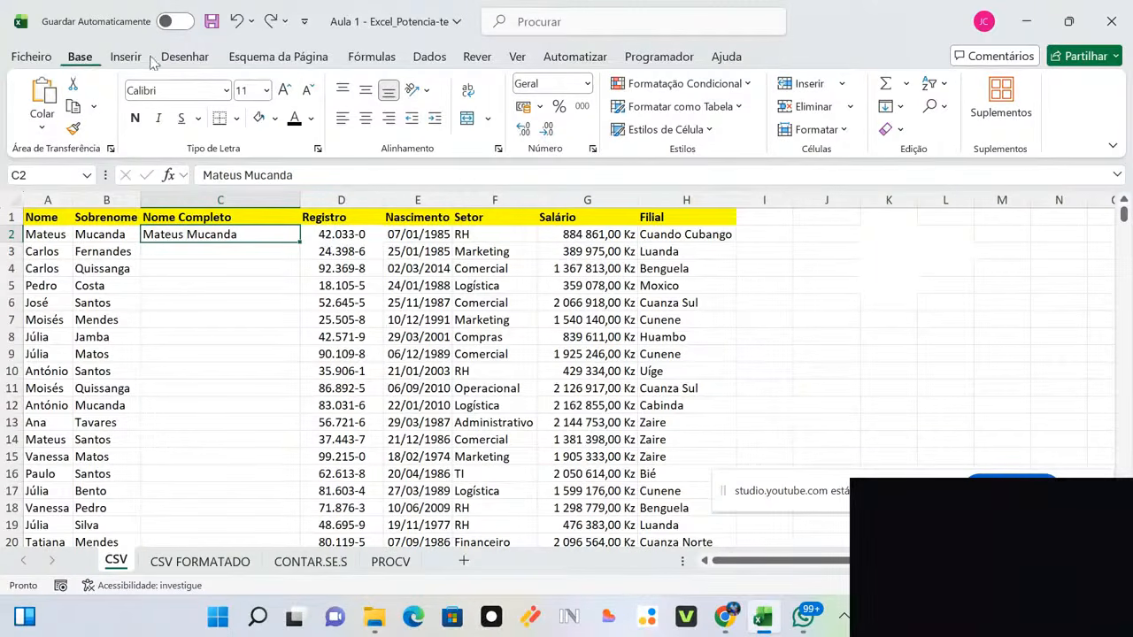
# Step: Flash Fill full names down all 3000 rows using Preenchimento Rápido on the Dados tab
pyautogui.click(422, 59)
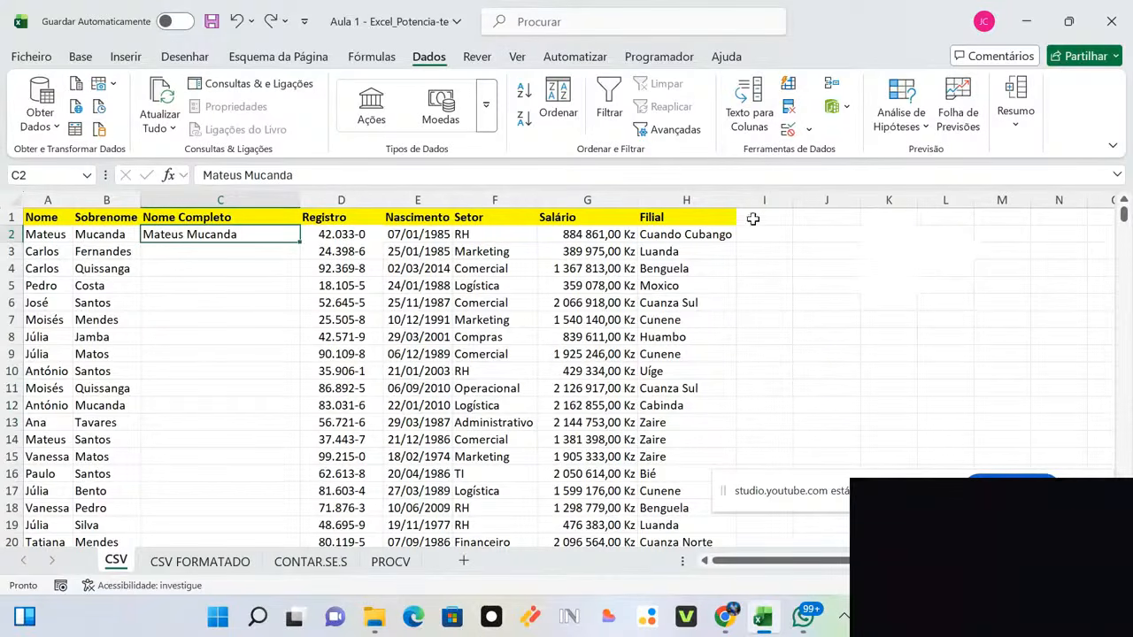
pyautogui.click(788, 86)
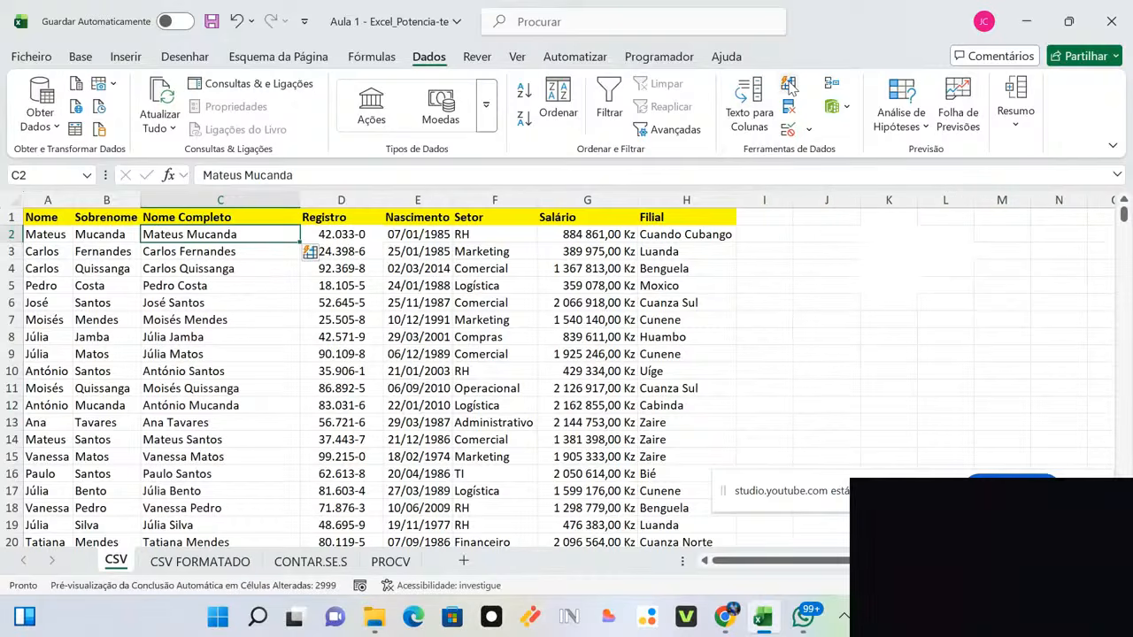
pyautogui.moveTo(106, 200); pyautogui.dragTo(62, 196)
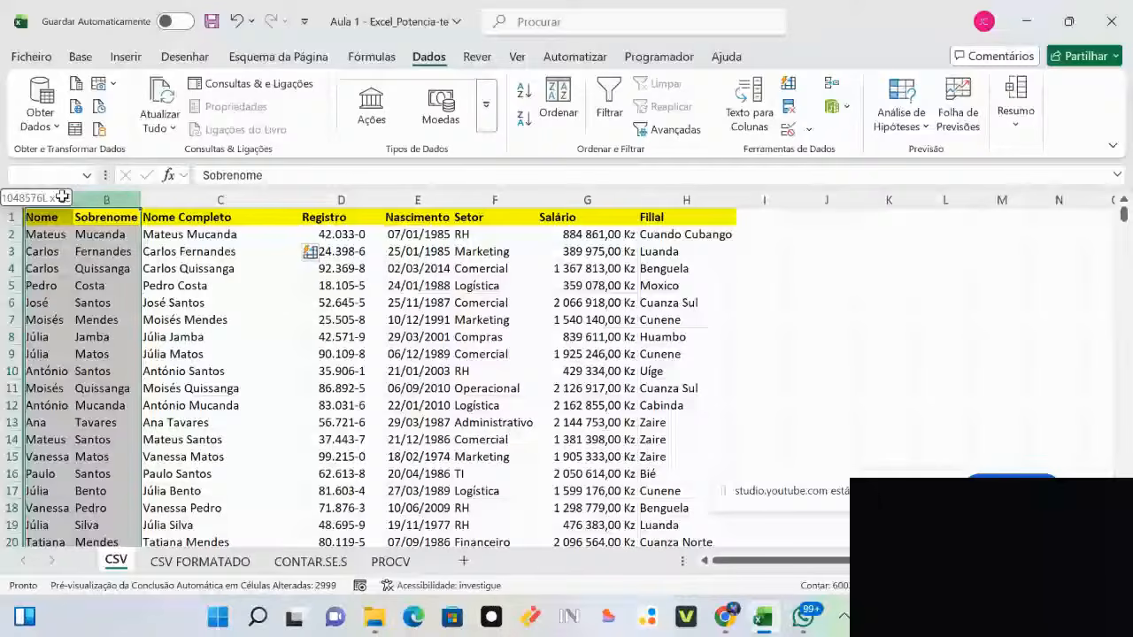
# Step: Delete columns A:B (Nome and Sobrenome) with Eliminar
pyautogui.rightClick(87, 200)
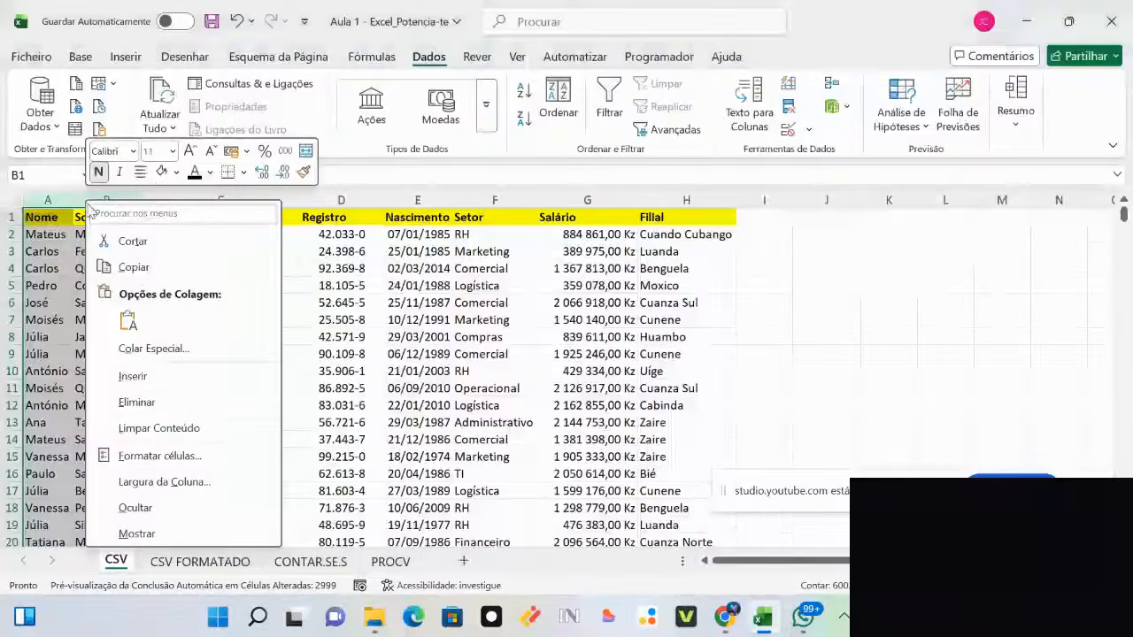
pyautogui.click(175, 403)
pyautogui.click(793, 375)
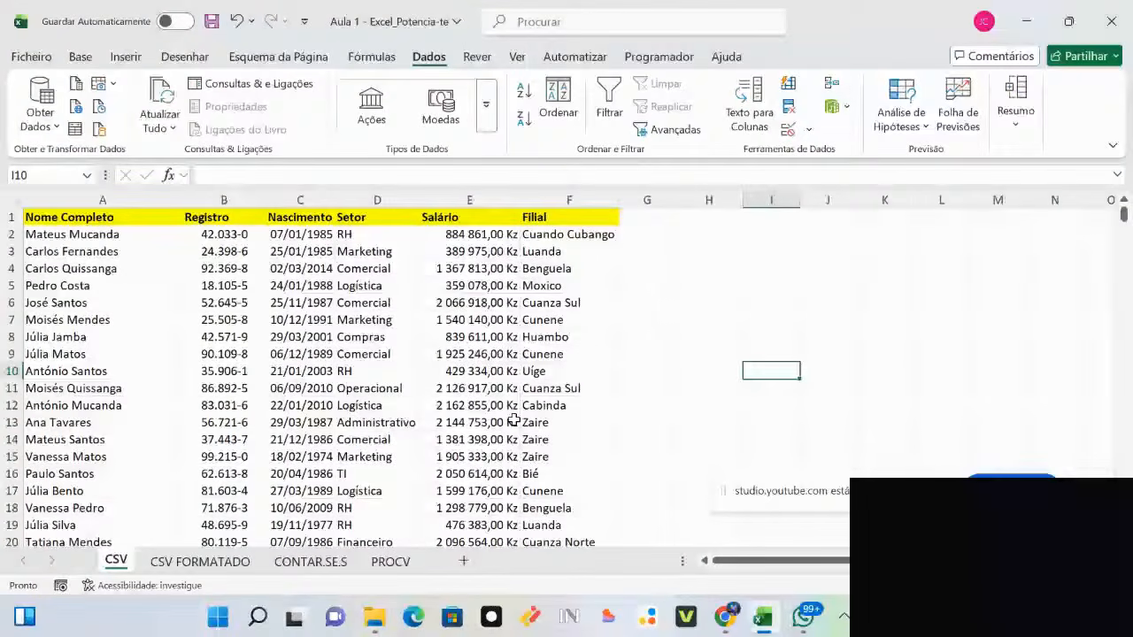
# Step: Narrow the Salário column slightly by dragging its right border
pyautogui.click(697, 265)
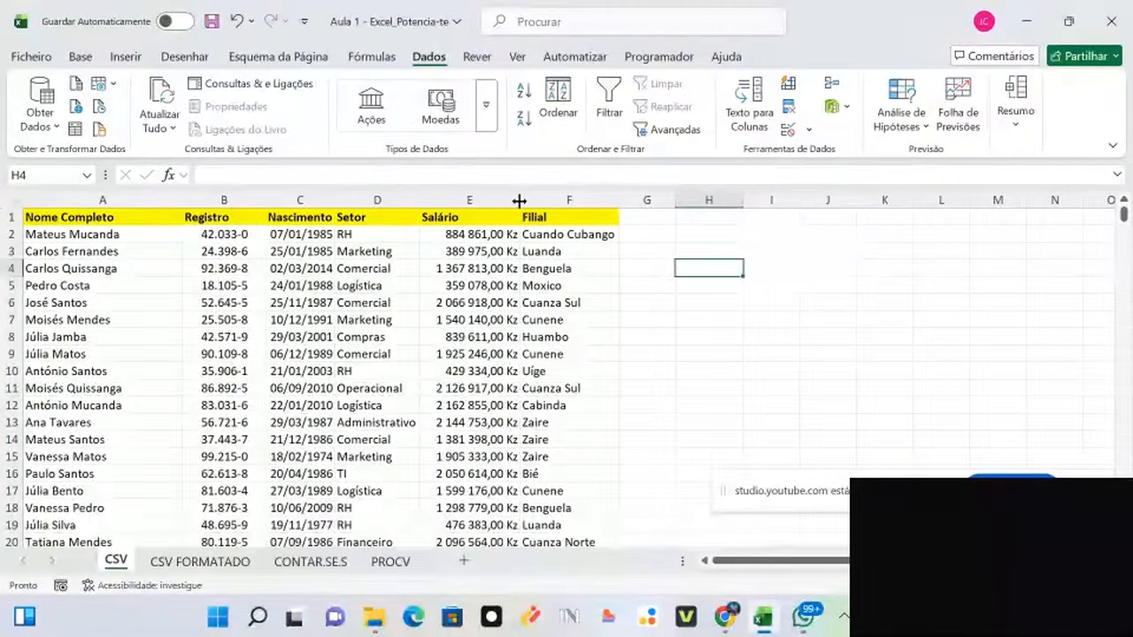
pyautogui.moveTo(522, 201)
pyautogui.mouseDown()
pyautogui.moveTo(510, 201)
pyautogui.moveTo(537, 201)
pyautogui.mouseUp()
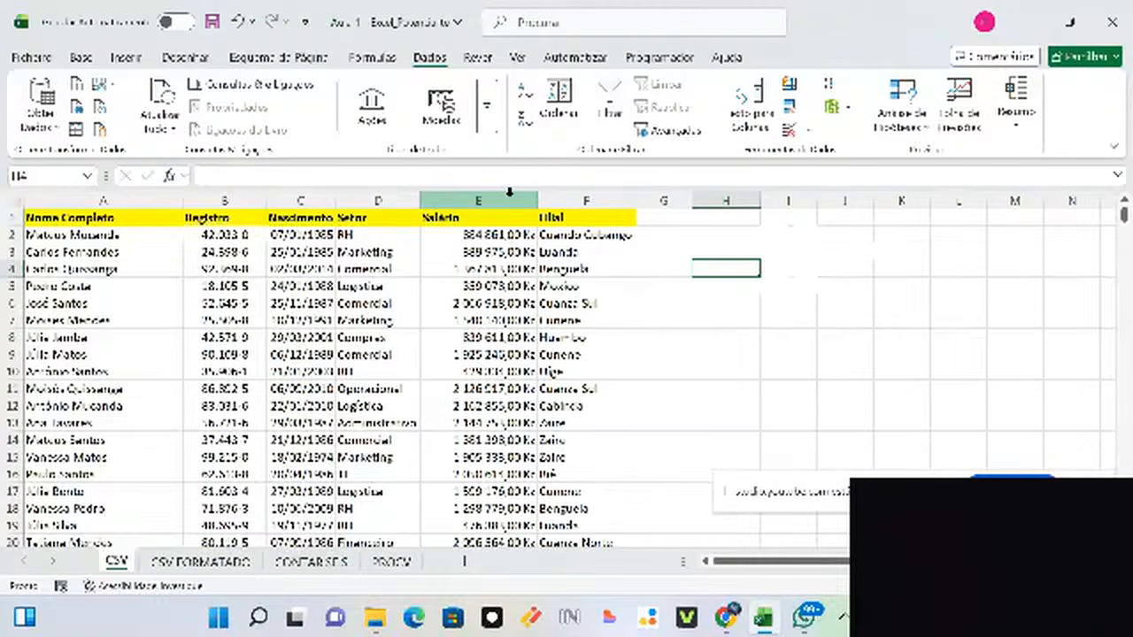
pyautogui.moveTo(536, 198); pyautogui.dragTo(520, 197)
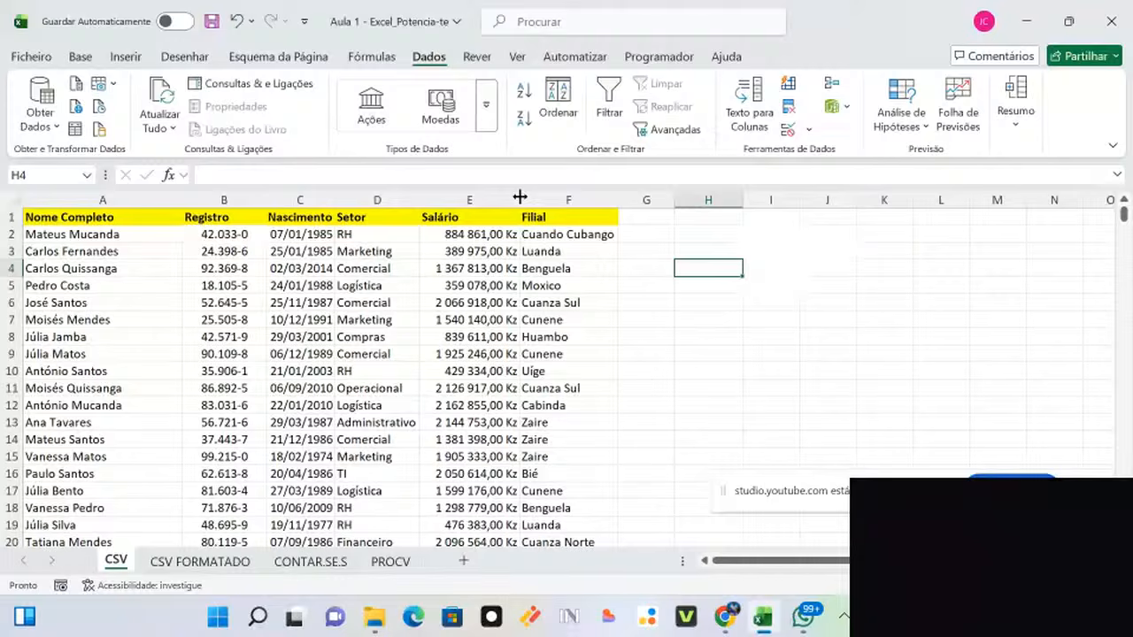
# Step: Add AutoFilter dropdowns to every table header with Ctrl+Shift+L
pyautogui.click(306, 252)
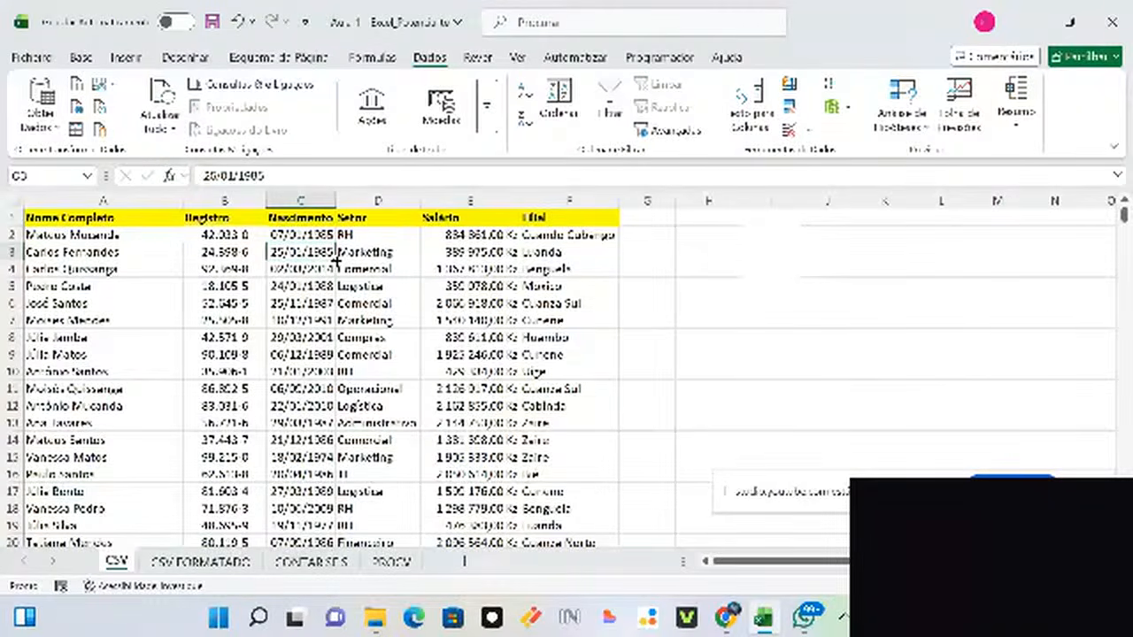
pyautogui.click(188, 285)
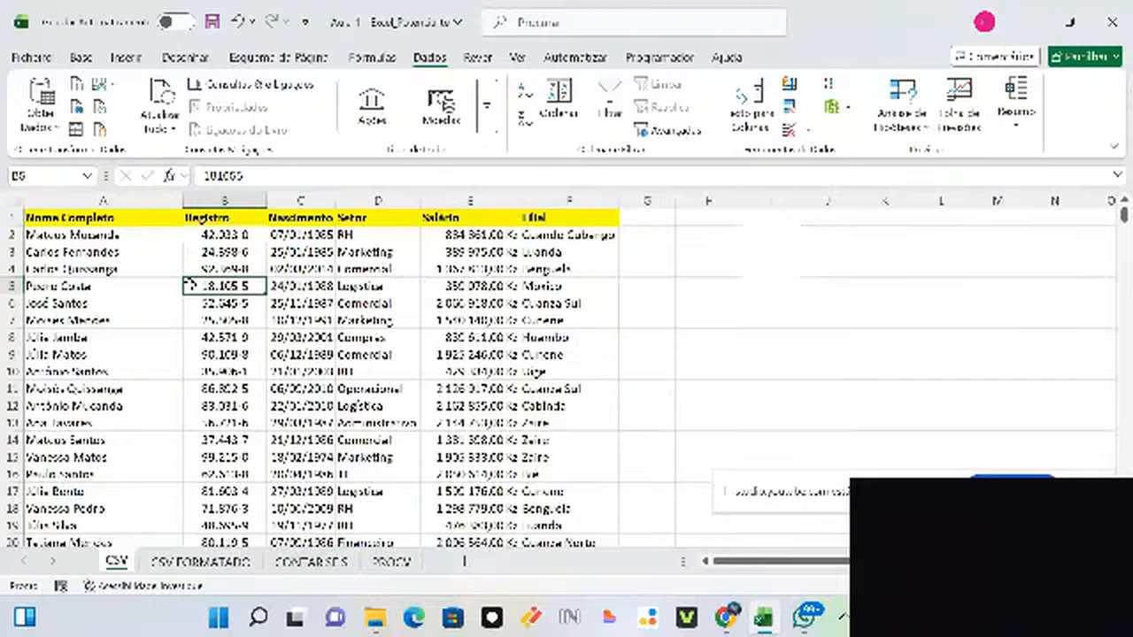
pyautogui.hotkey('ctrl', 'shift', 'l')
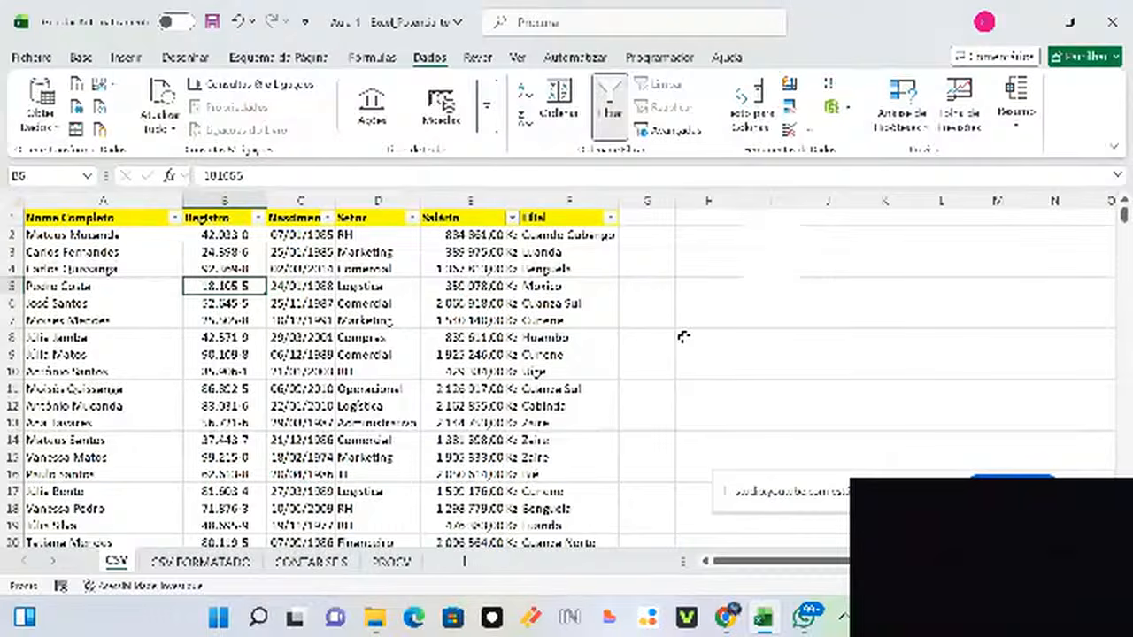
# Step: Re-enable the header filter dropdowns from a single cell inside the table, dismissing the error
pyautogui.click(700, 307)
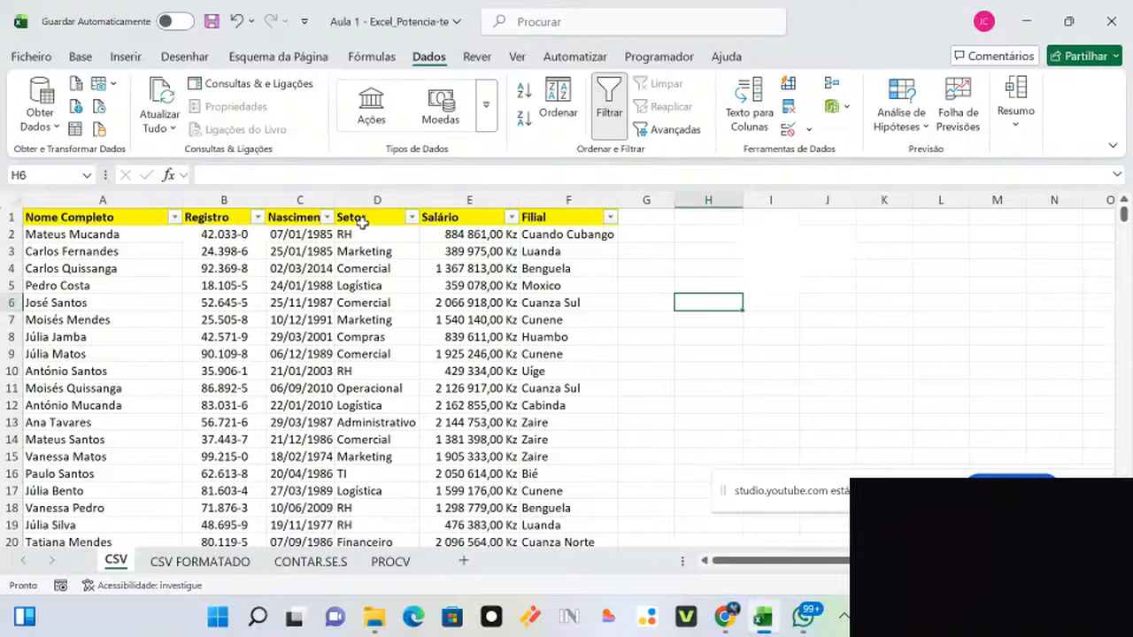
pyautogui.hotkey('ctrl', 'shift', 'l')
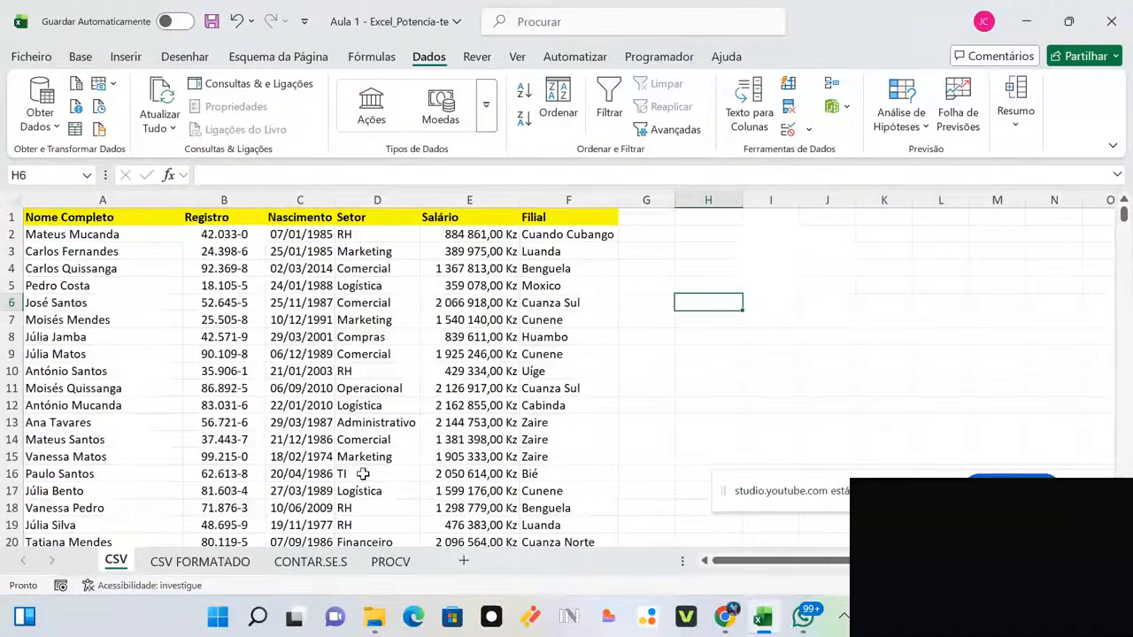
pyautogui.hotkey('ctrl', 'shift', 'l')
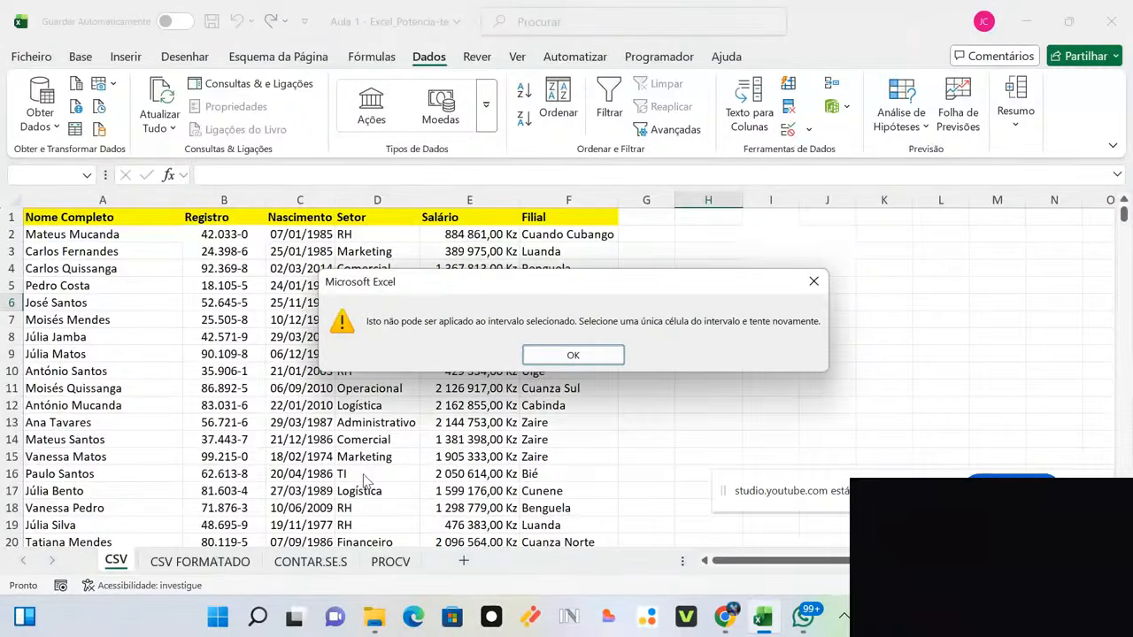
pyautogui.click(814, 281)
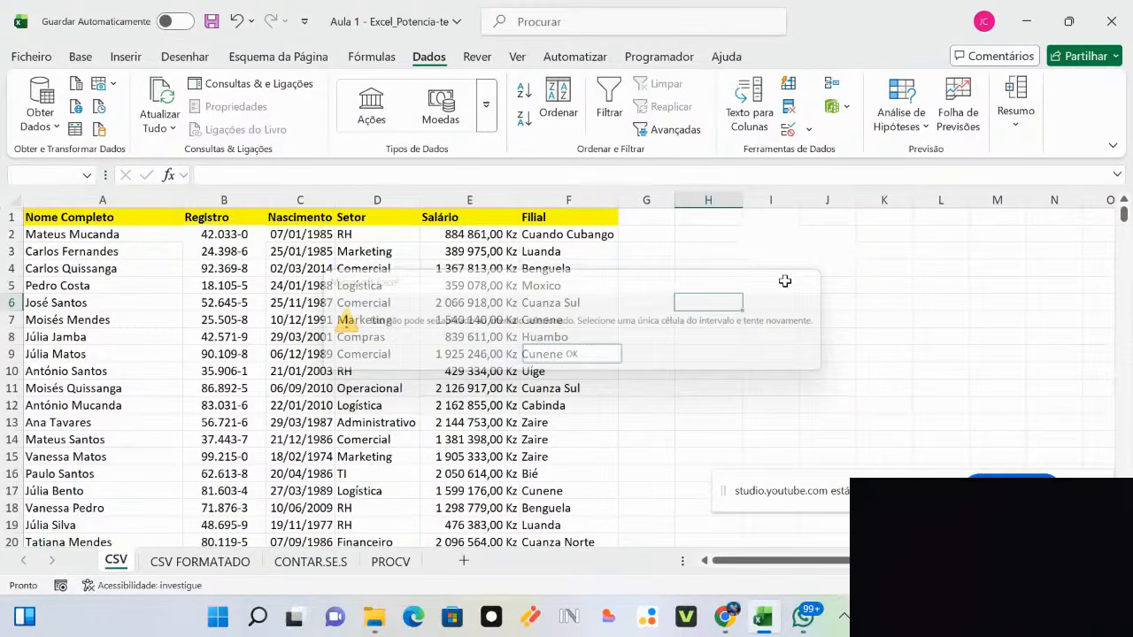
pyautogui.click(285, 251)
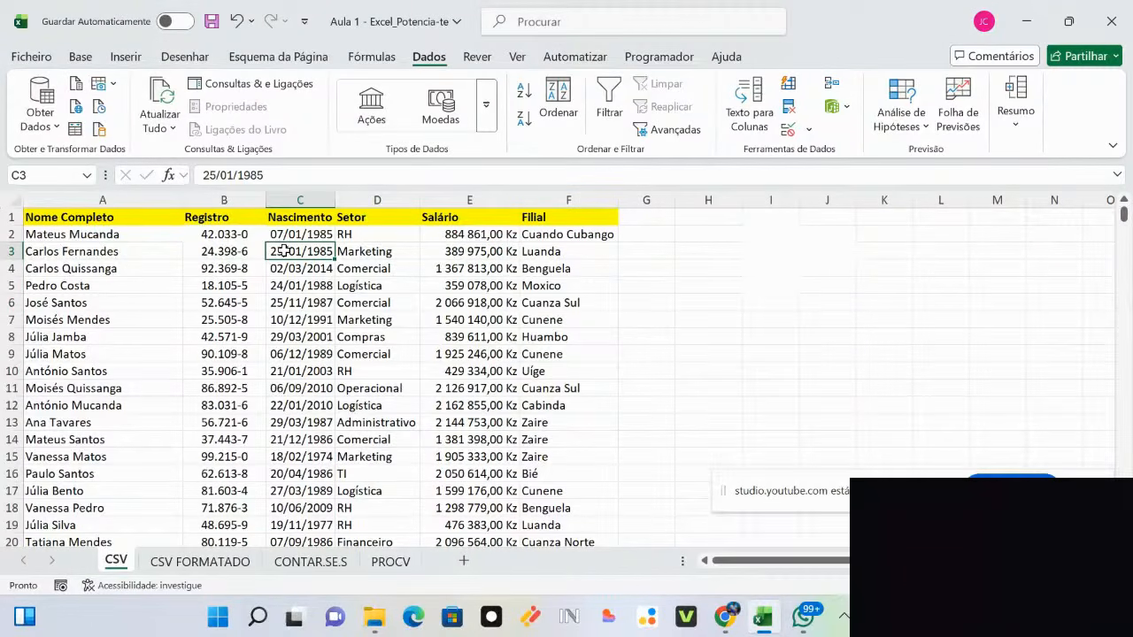
pyautogui.hotkey('ctrl', 'shift', 'l')
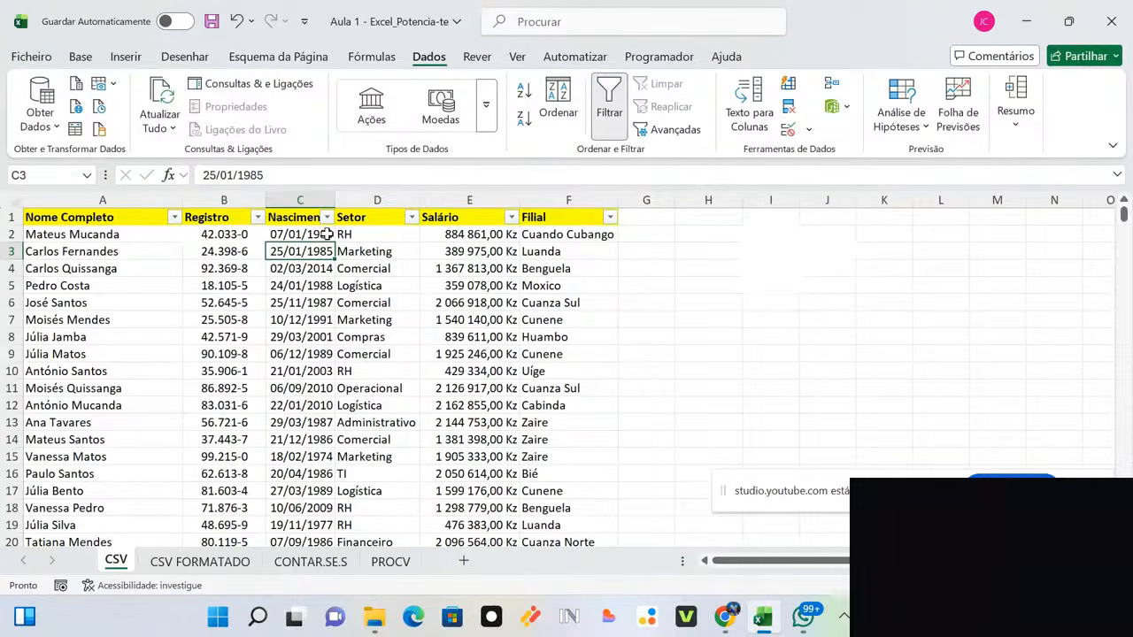
# Step: Filter the Setor column to RH only, showing 345 of 3000 records
pyautogui.click(412, 218)
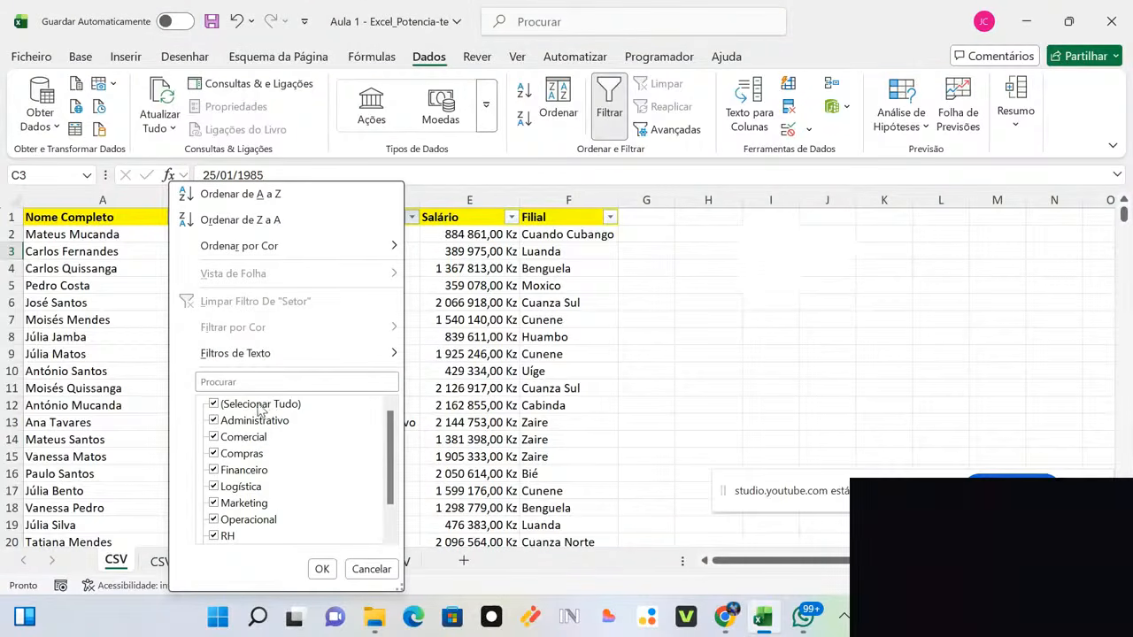
pyautogui.click(248, 406)
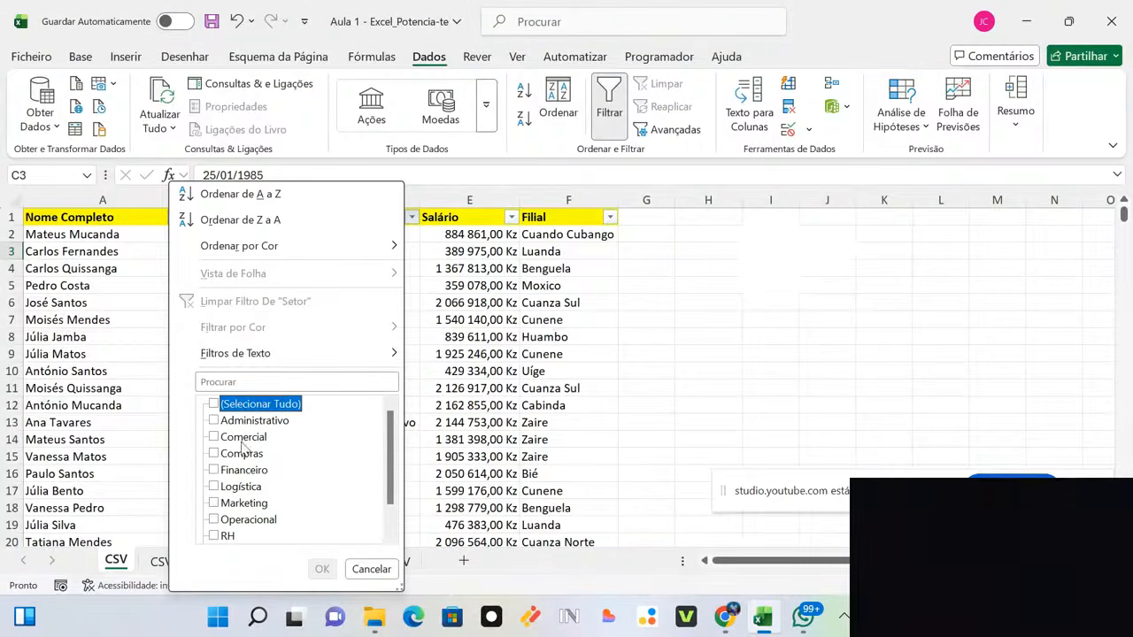
pyautogui.click(214, 536)
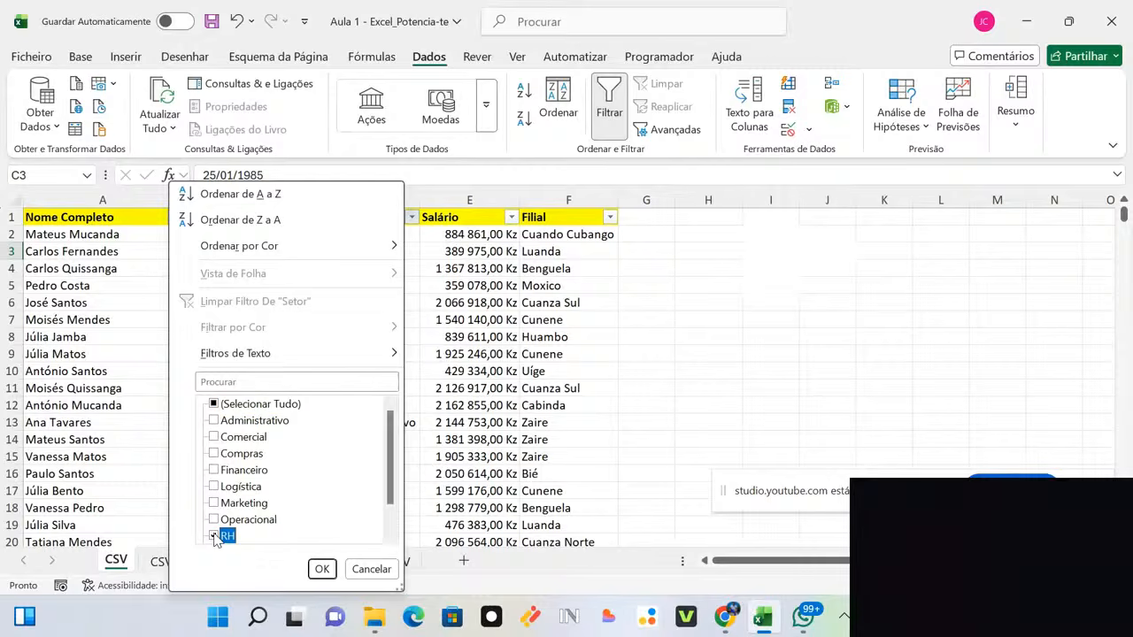
pyautogui.click(321, 569)
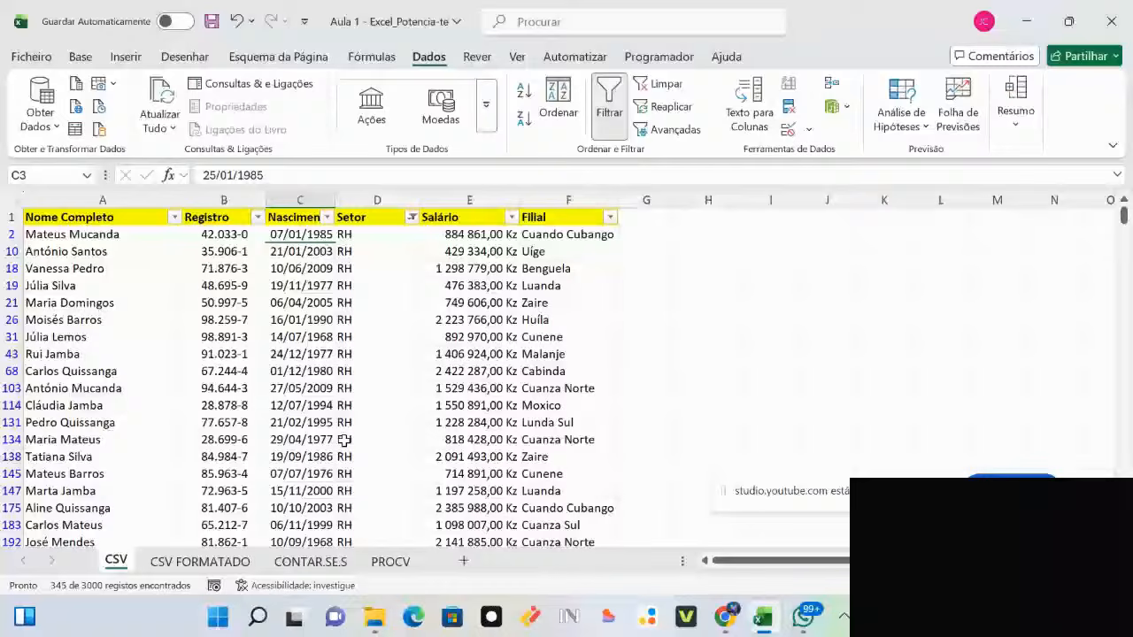
pyautogui.click(377, 200)
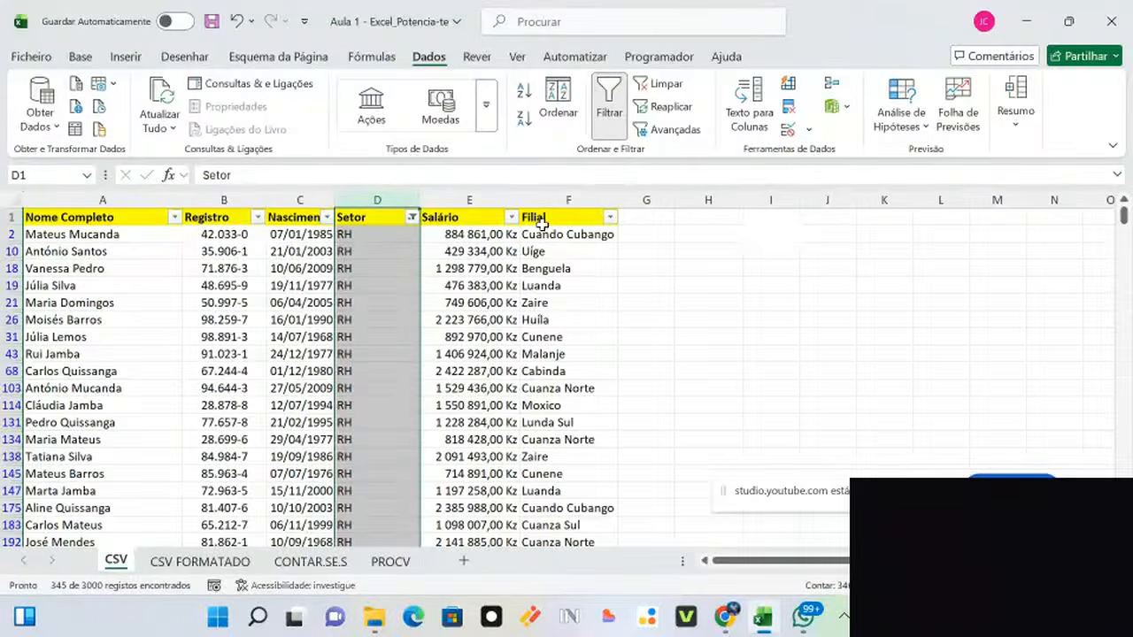
# Step: Filter the Filial column to Luanda only, leaving 24 RH records of 3000
pyautogui.click(610, 218)
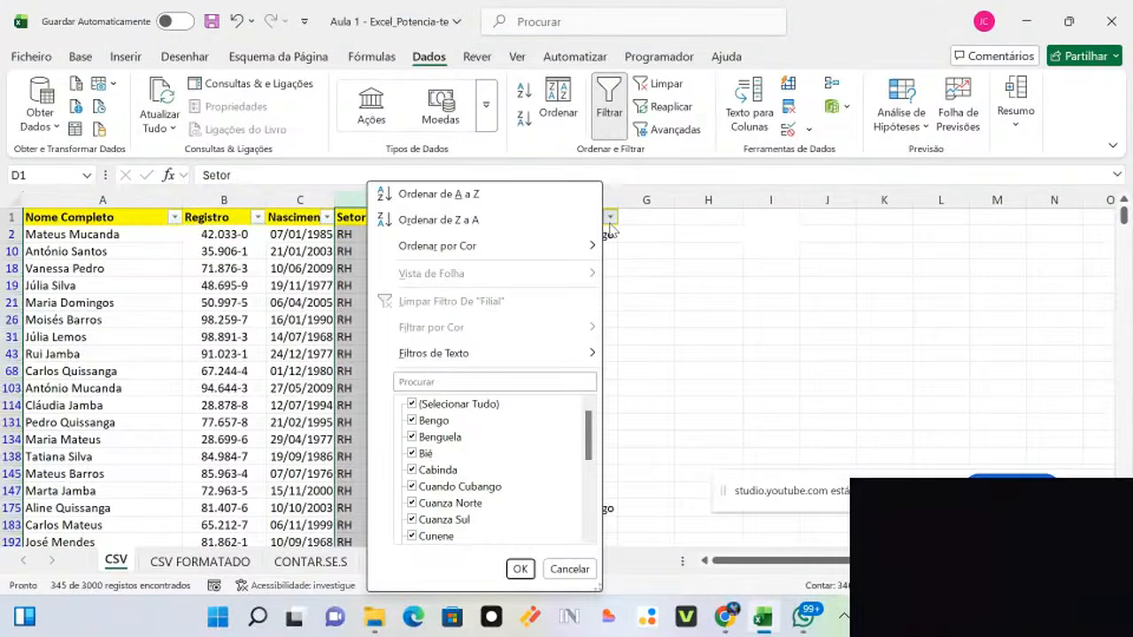
pyautogui.click(670, 251)
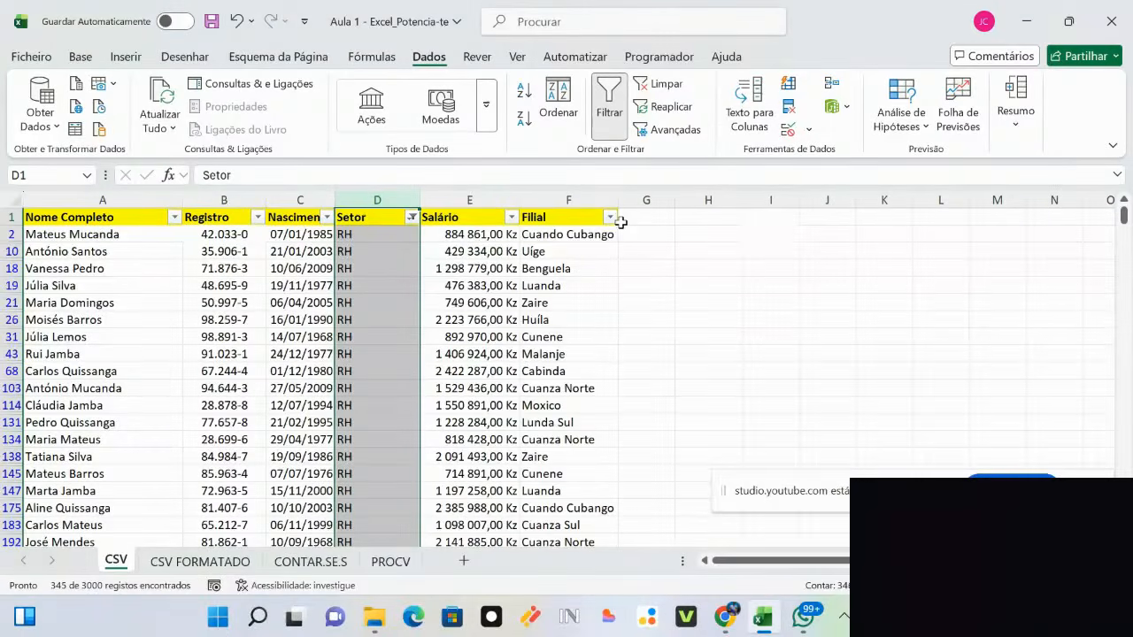
pyautogui.click(610, 218)
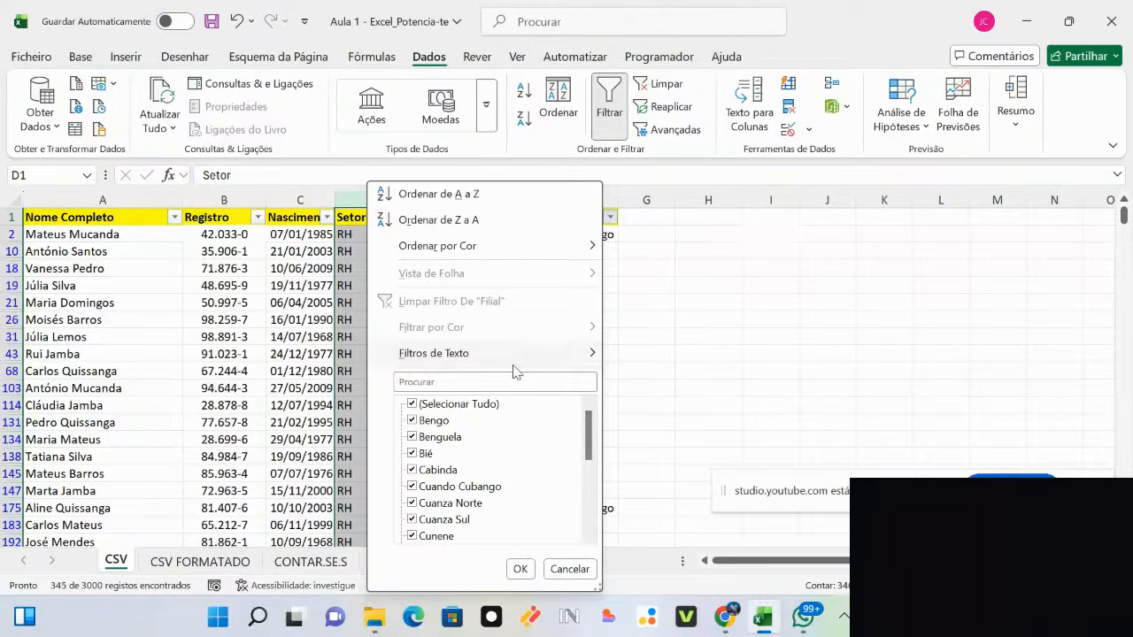
pyautogui.click(482, 405)
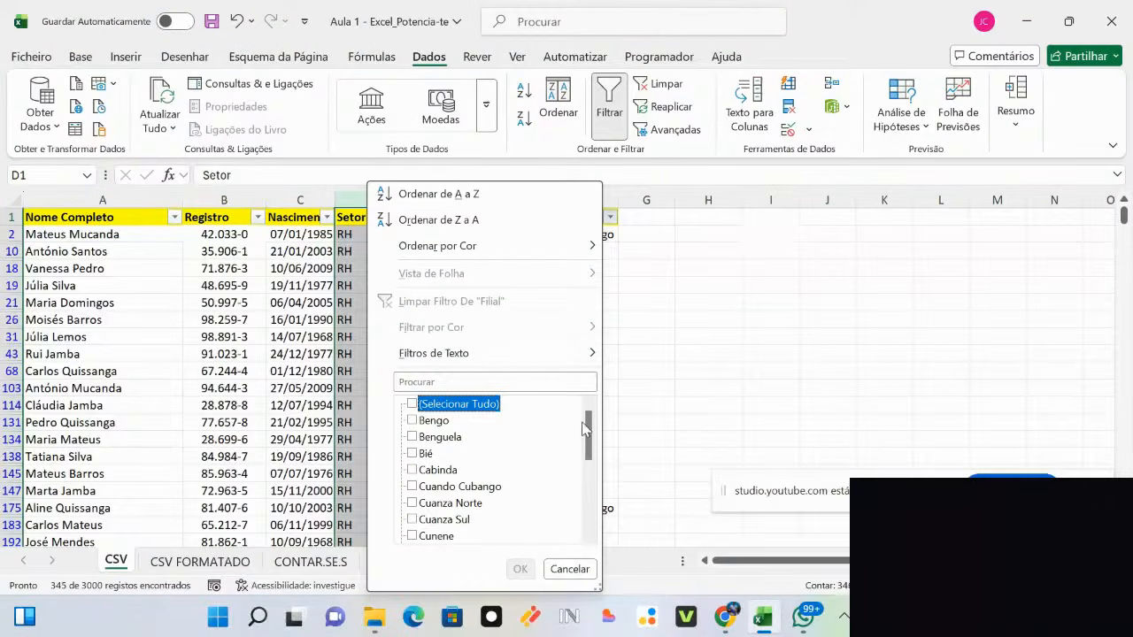
pyautogui.moveTo(591, 440); pyautogui.dragTo(589, 469)
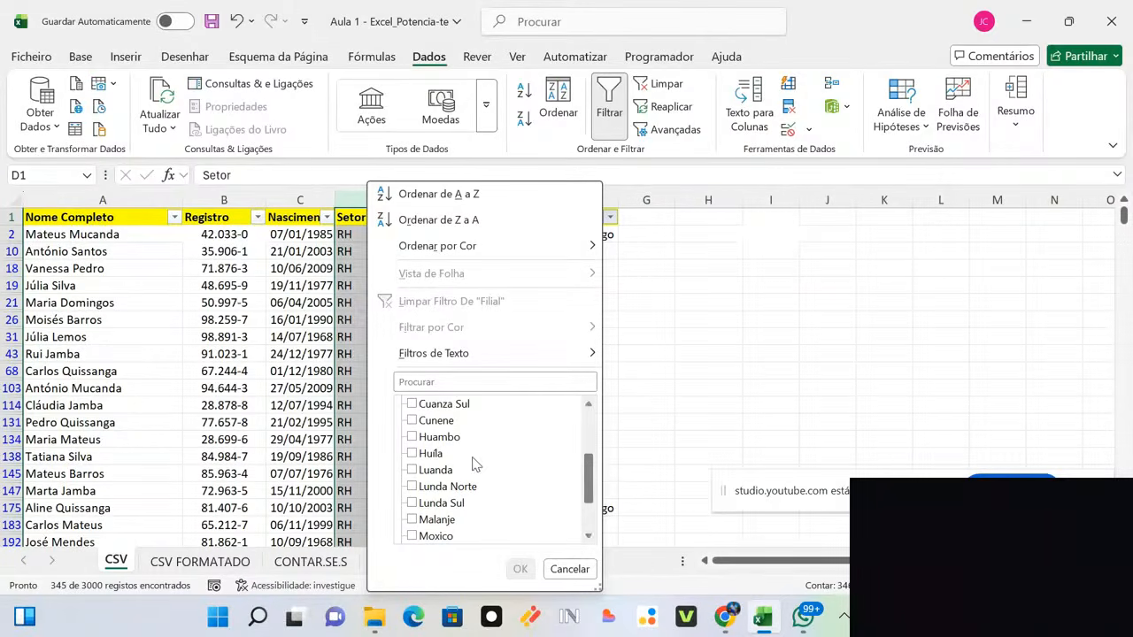
pyautogui.click(412, 470)
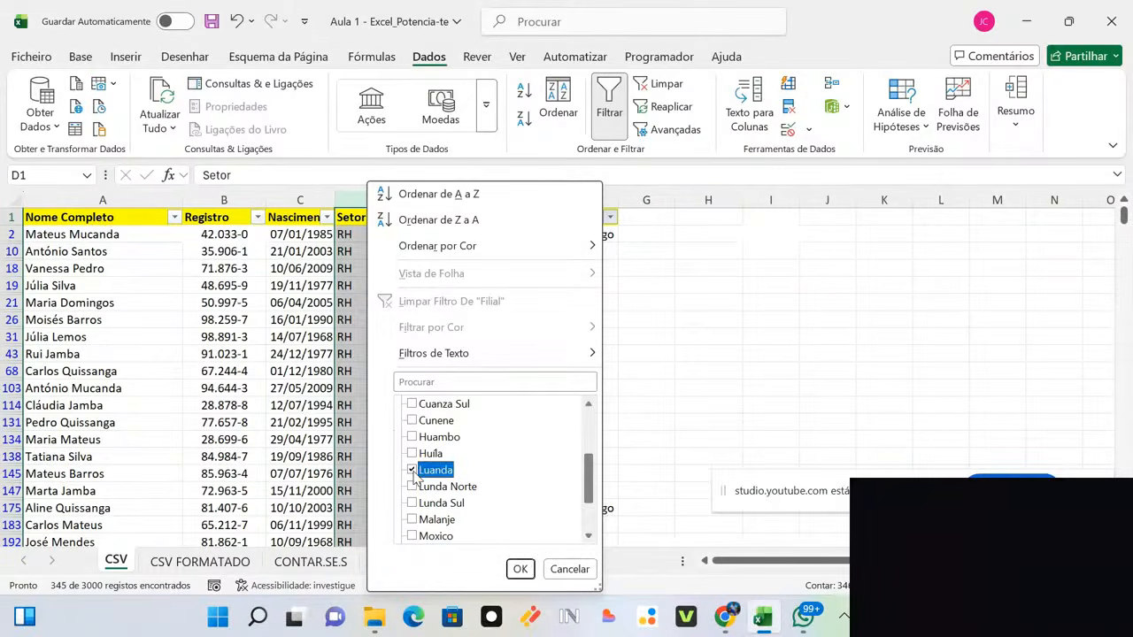
pyautogui.click(520, 569)
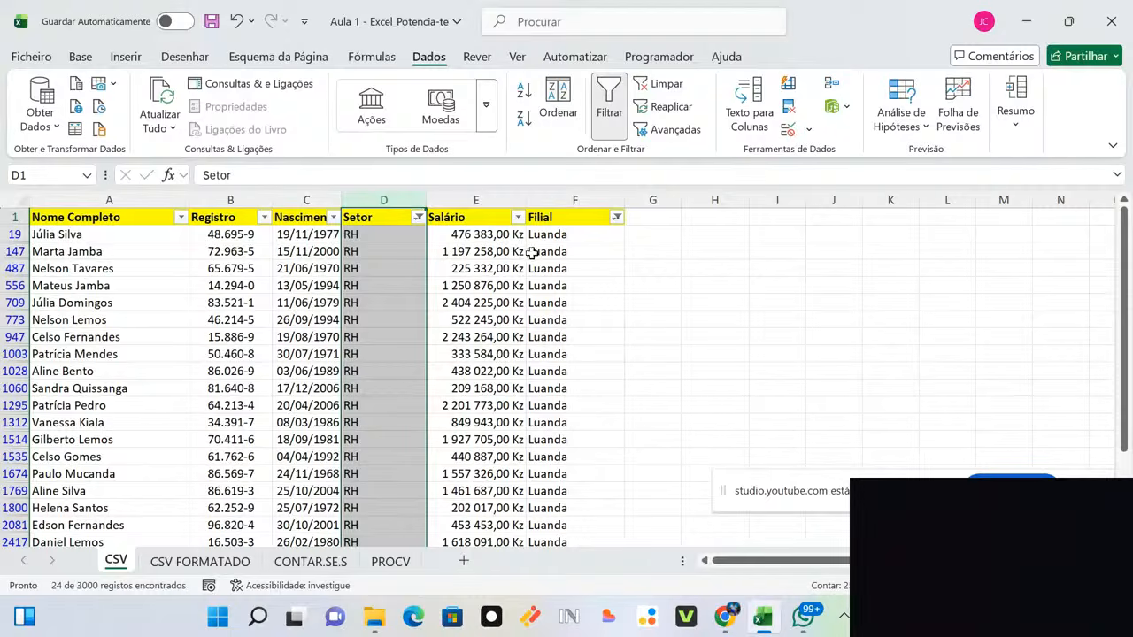
# Step: Reselect all sectors in the Setor filter to list 164 Luanda employees, leaving Filial unchanged
pyautogui.click(419, 219)
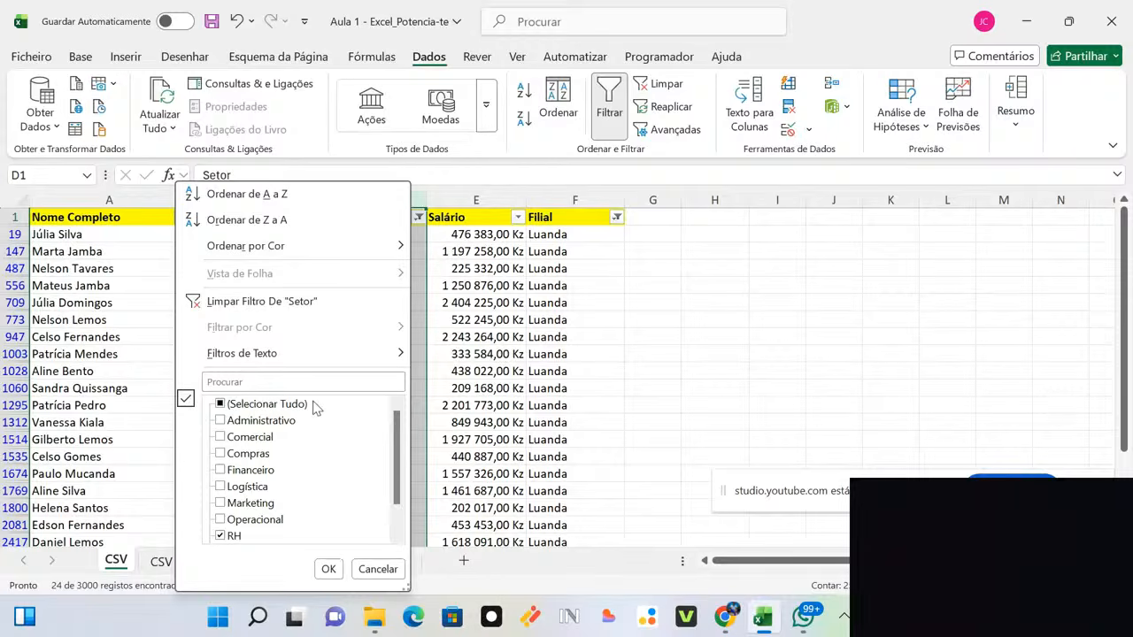
pyautogui.click(281, 406)
pyautogui.click(329, 570)
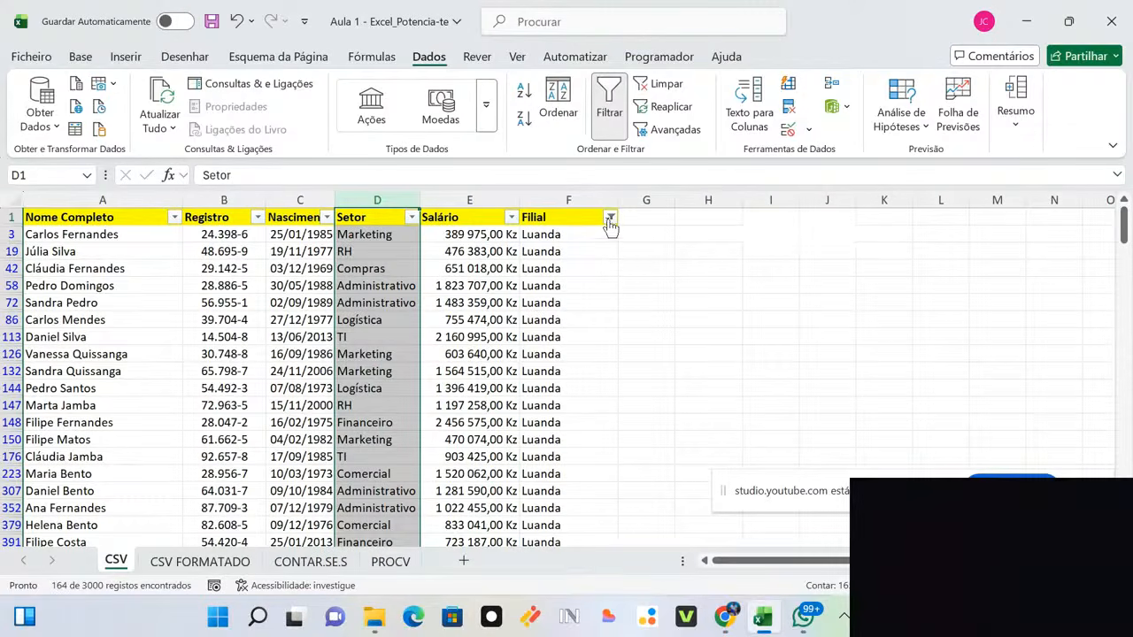
pyautogui.click(610, 218)
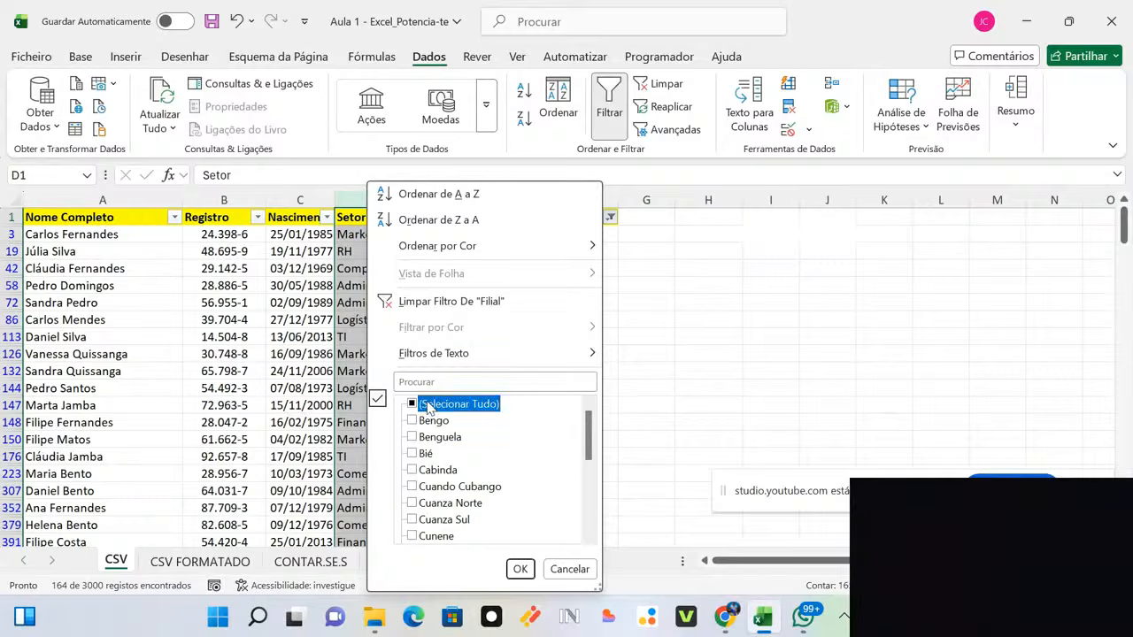
pyautogui.click(423, 403)
pyautogui.click(815, 265)
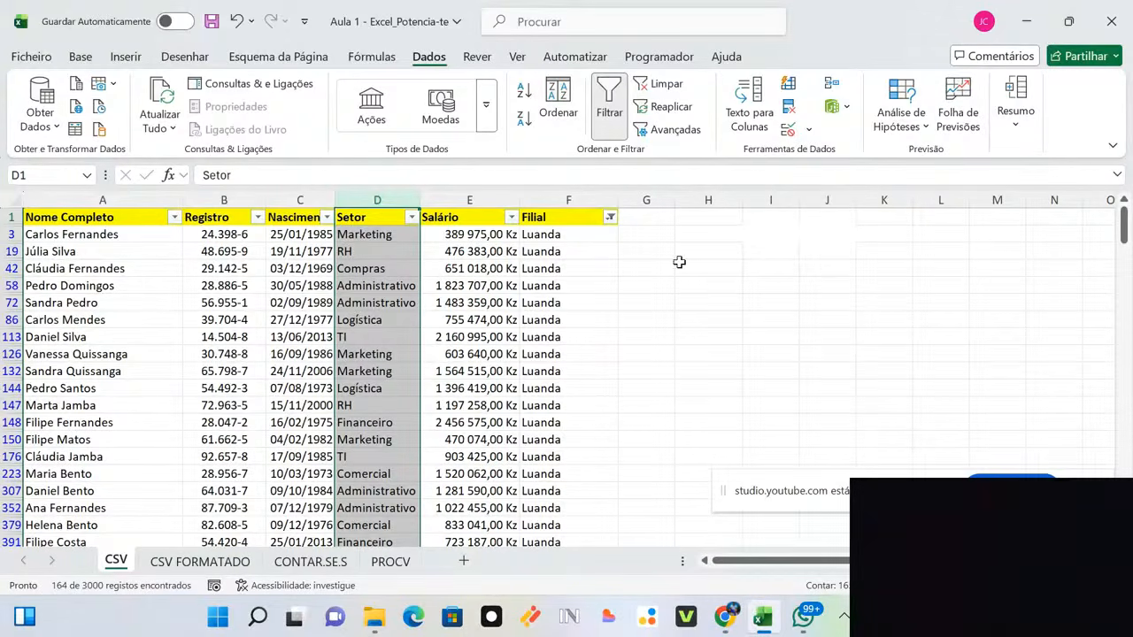
# Step: Erase the stray label in G3 and clear the filters so every row shows
pyautogui.click(647, 235)
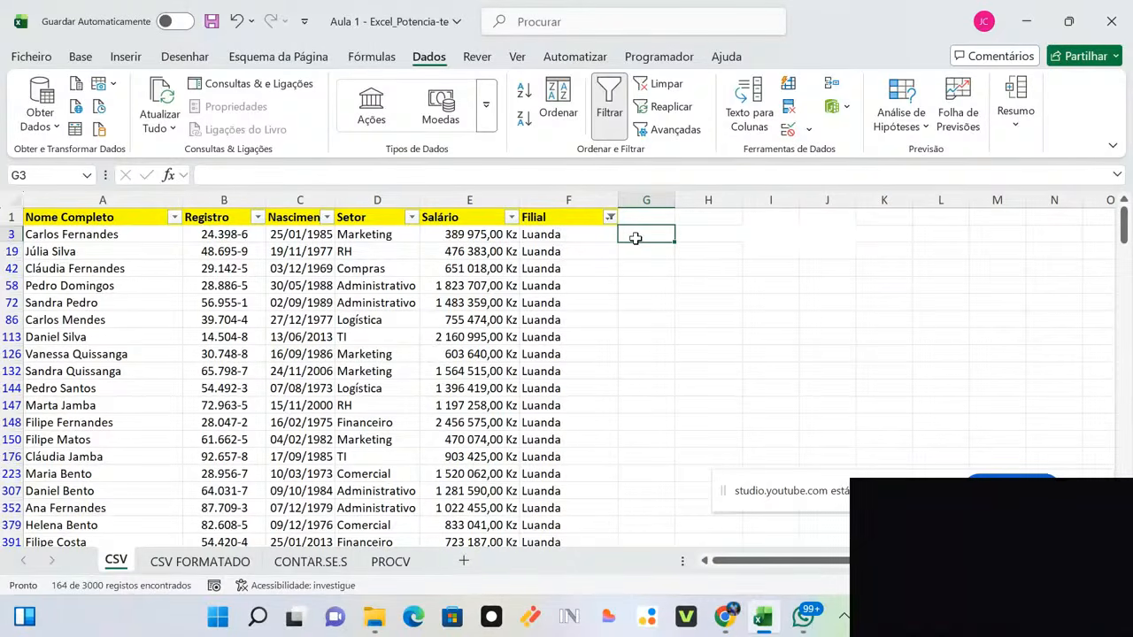
pyautogui.write('Nome')
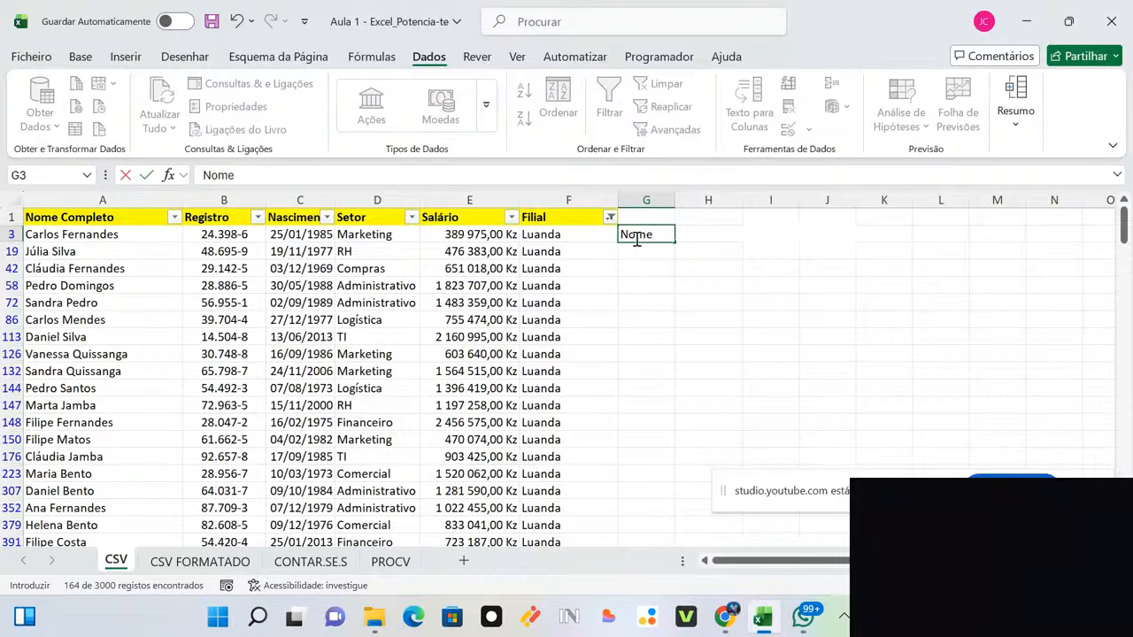
pyautogui.press('BackSpace')
pyautogui.press('BackSpace')
pyautogui.press('BackSpace')
pyautogui.press('BackSpace')
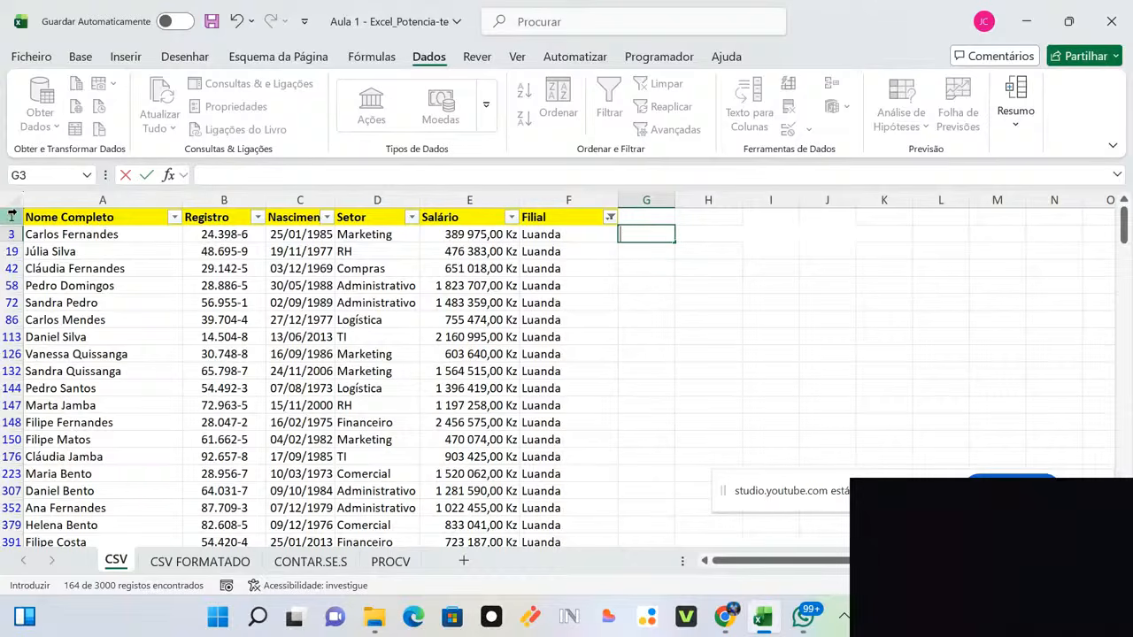
pyautogui.click(637, 287)
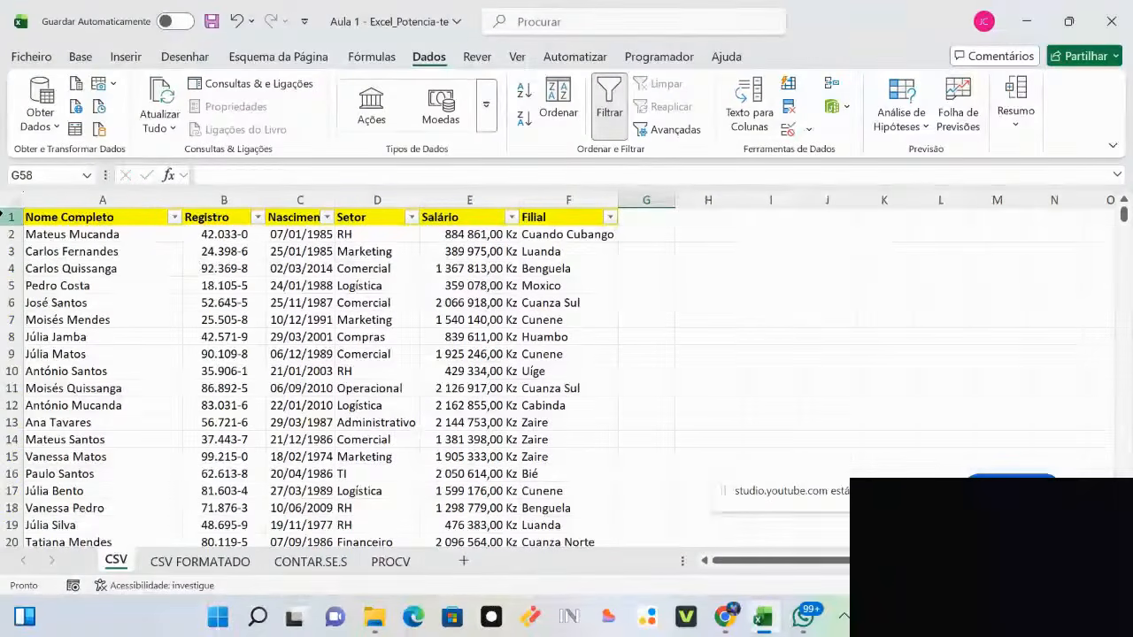
# Step: Insert three blank rows above the table so its headers sit on row 4
pyautogui.rightClick(11, 217)
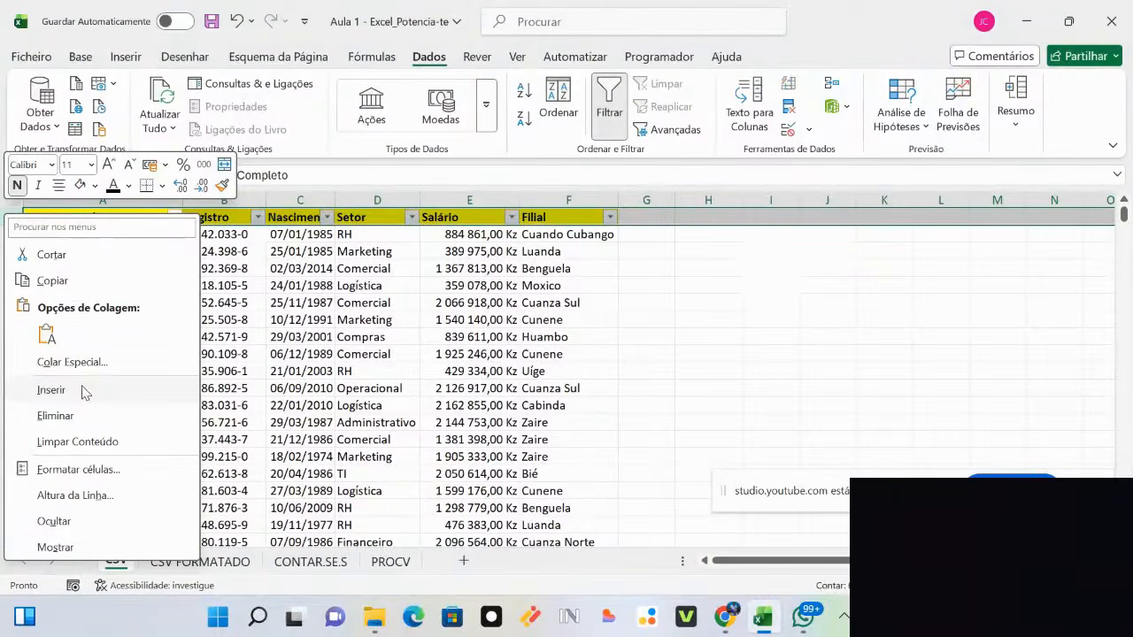
pyautogui.click(53, 390)
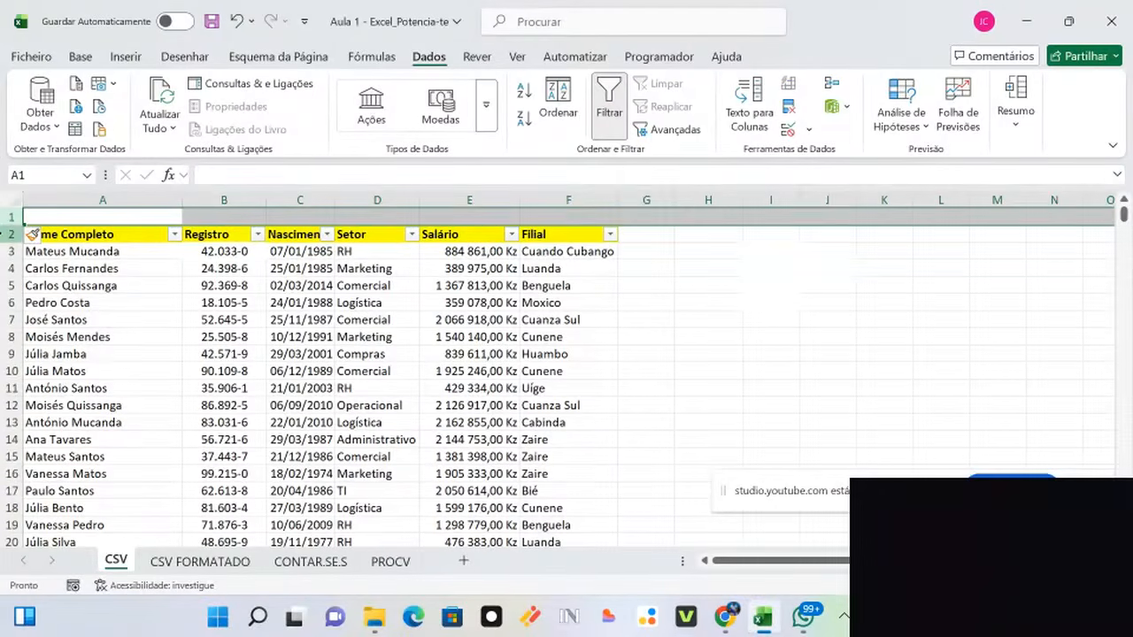
pyautogui.rightClick(3, 234)
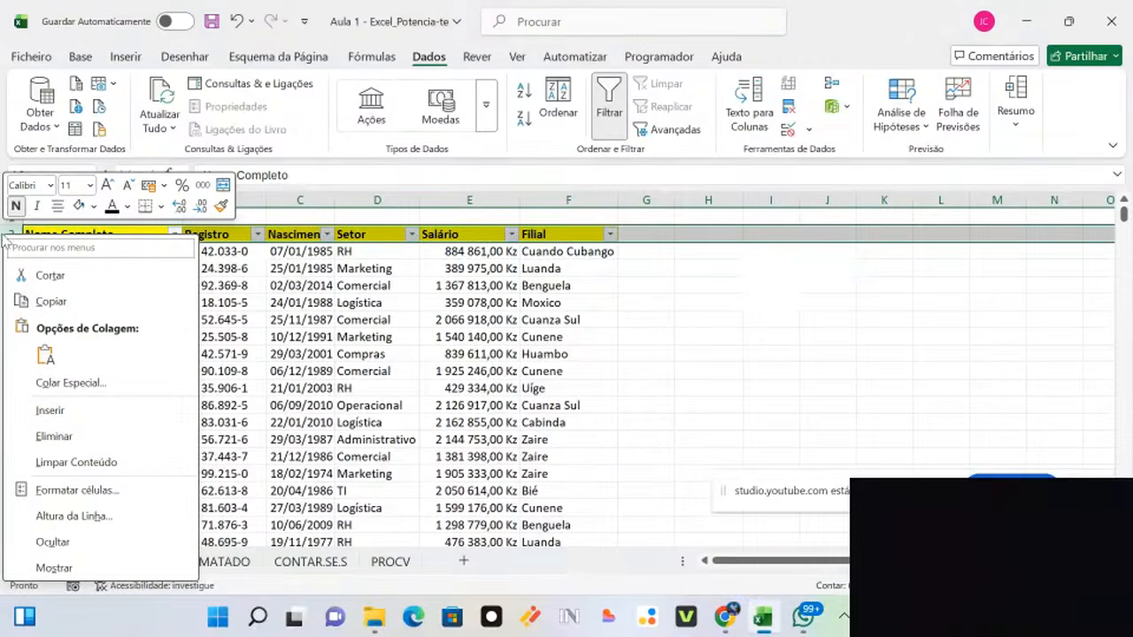
pyautogui.click(52, 408)
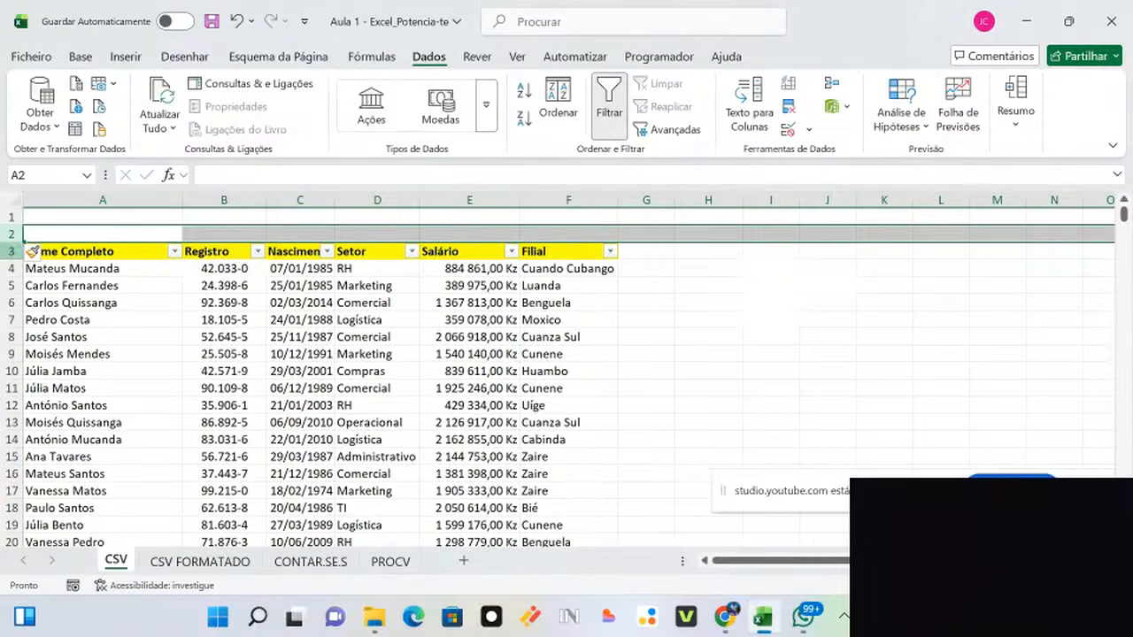
pyautogui.rightClick(4, 251)
pyautogui.click(63, 422)
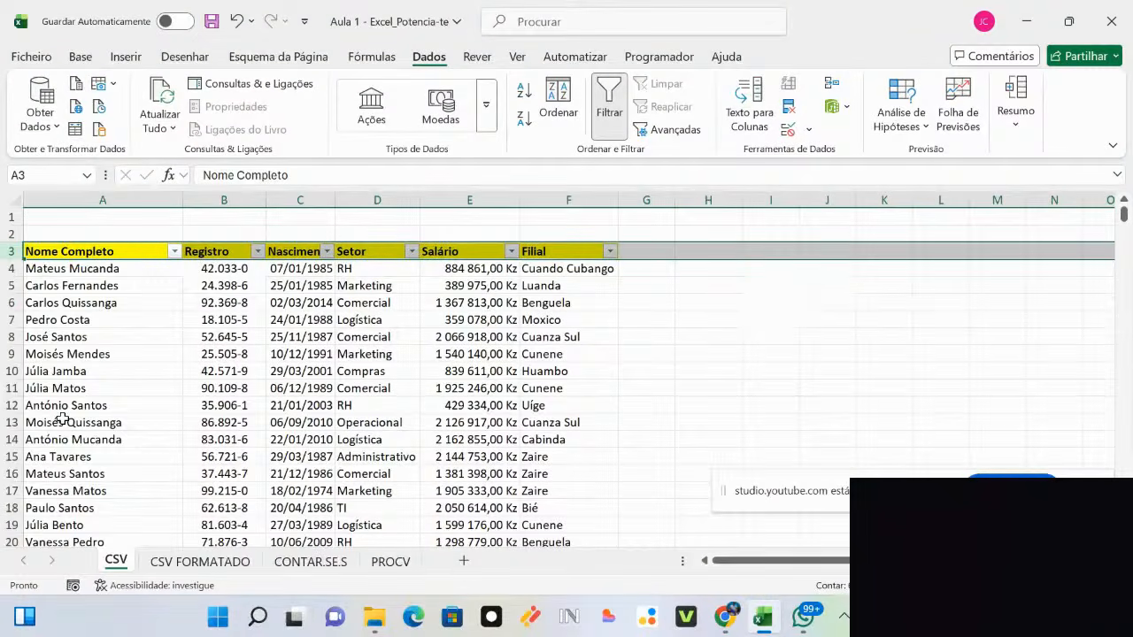
pyautogui.click(647, 218)
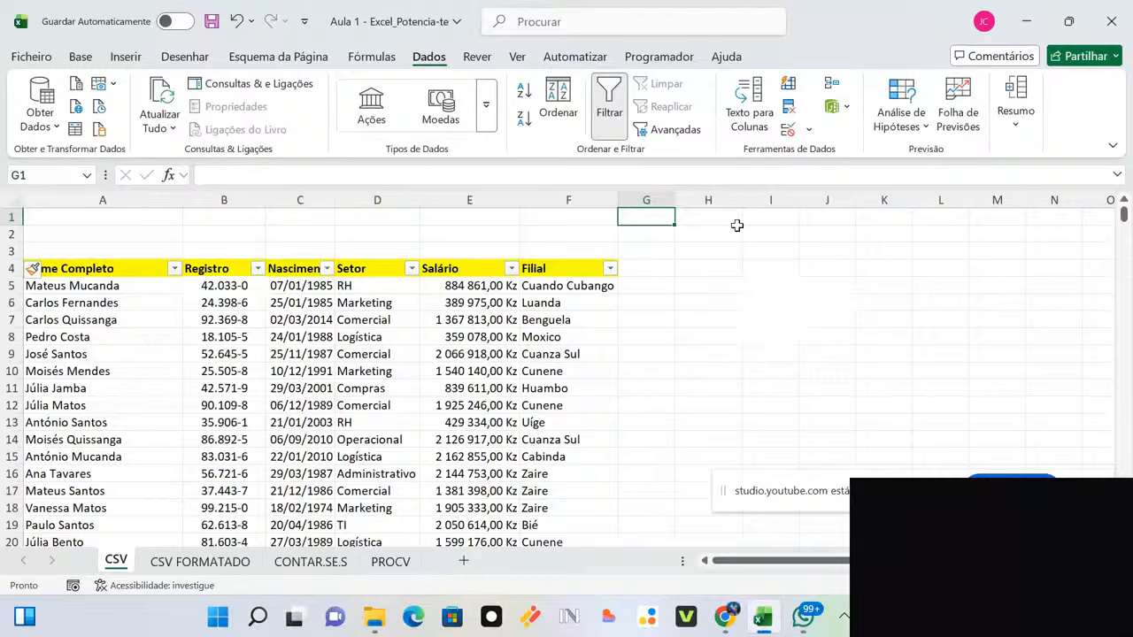
# Step: Type 'Nome Completo' in G1, autofit column G, and type 'Setor' in G2
pyautogui.write('Nome ')
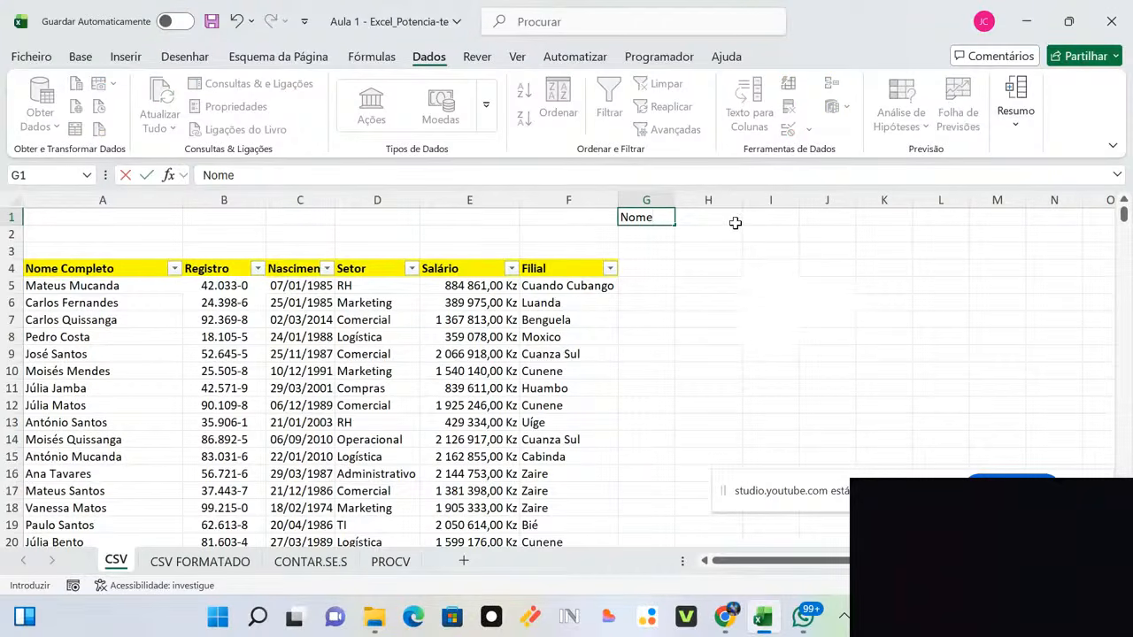
pyautogui.write('Completo')
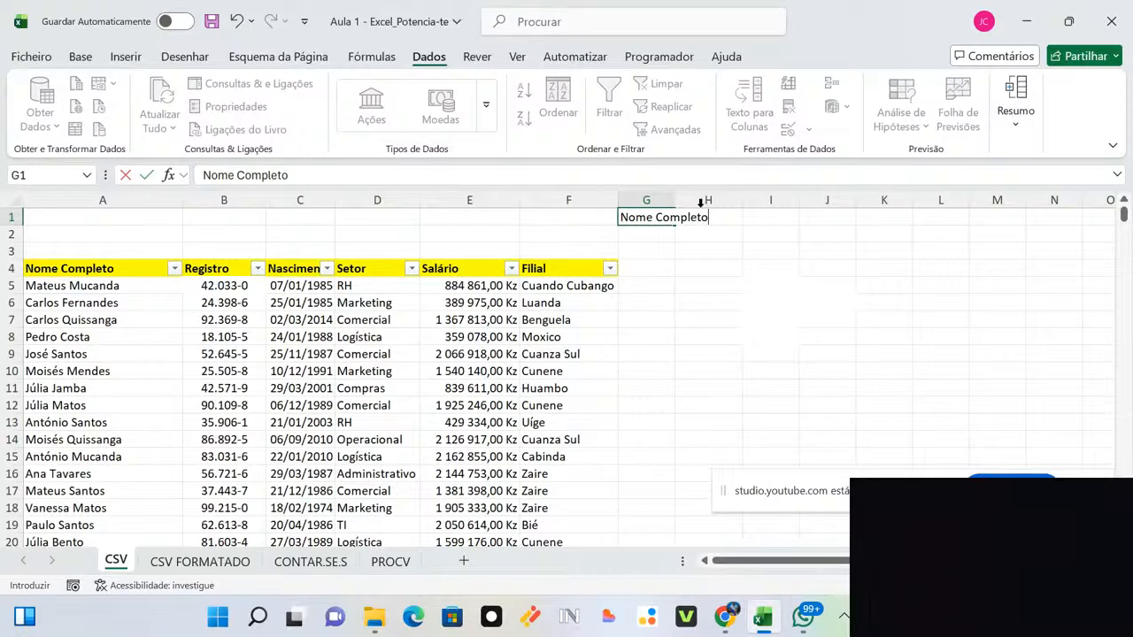
pyautogui.doubleClick(673, 200)
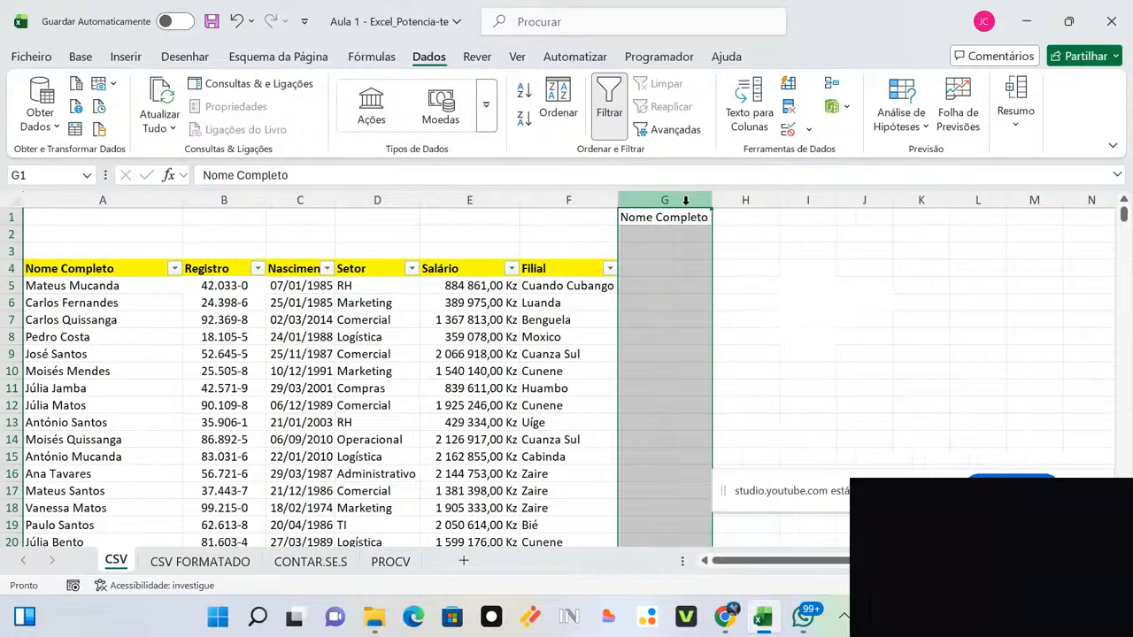
pyautogui.click(824, 270)
pyautogui.click(675, 231)
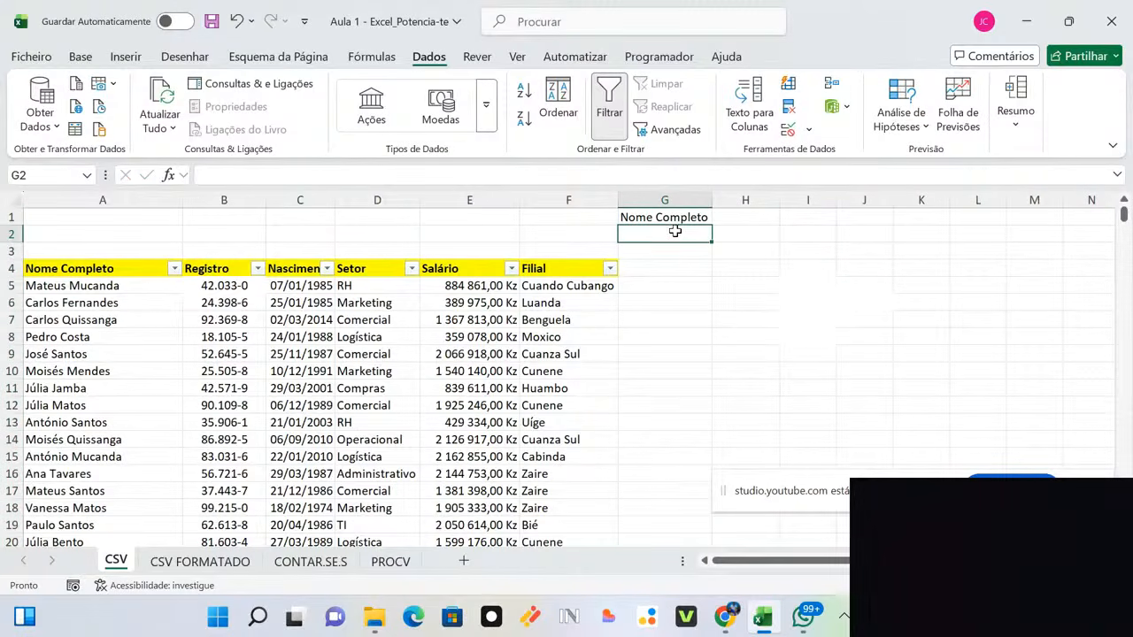
pyautogui.write('Setor')
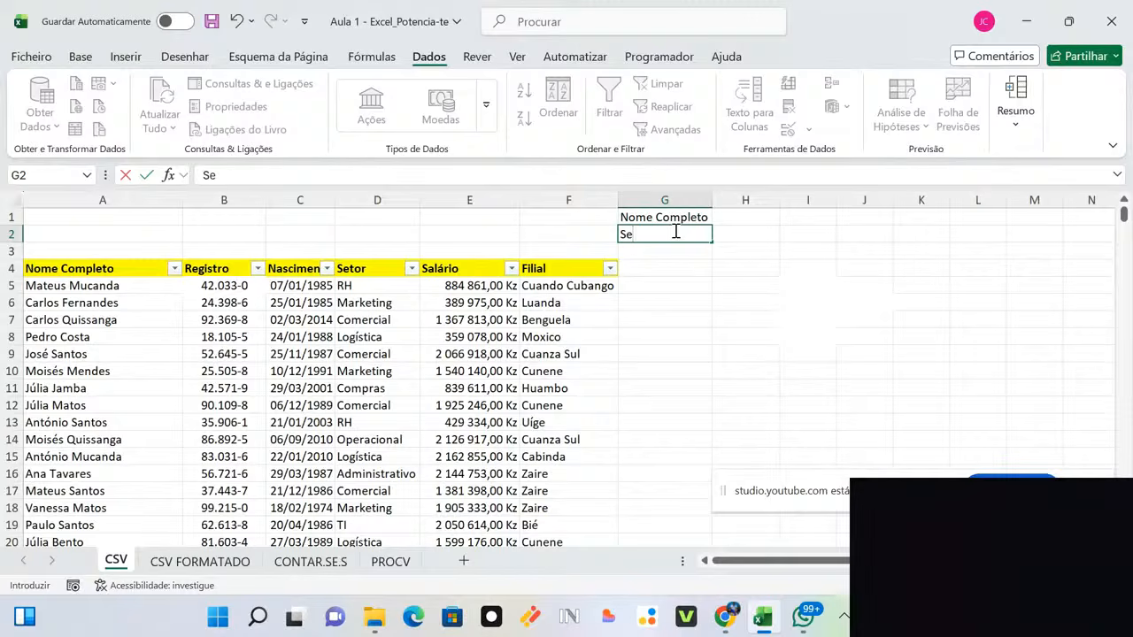
pyautogui.click(760, 248)
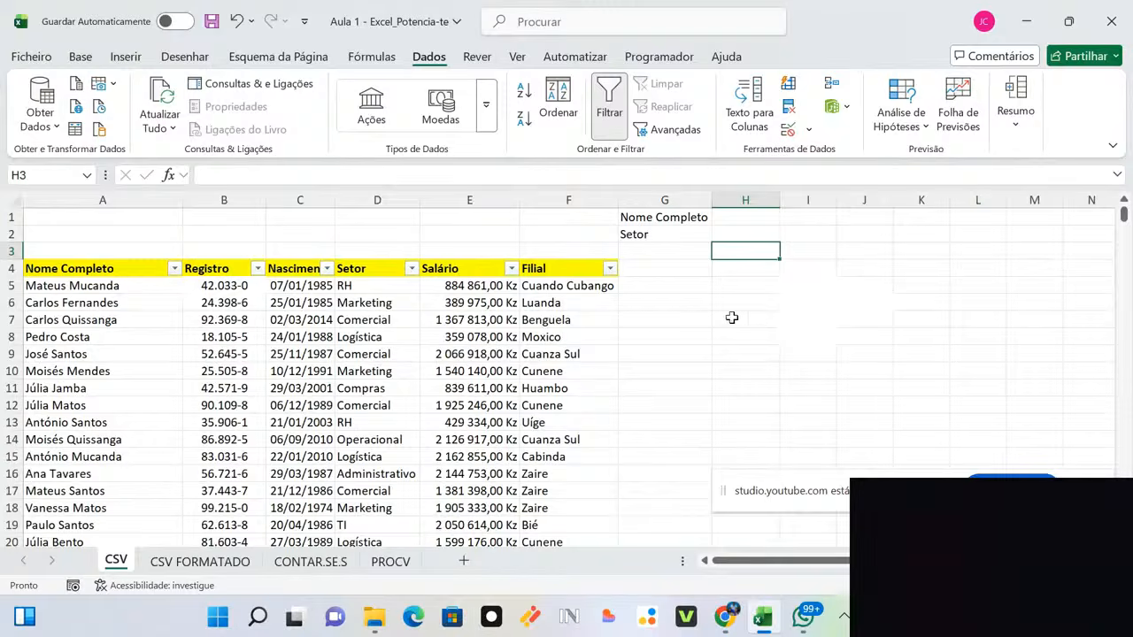
pyautogui.click(7, 285)
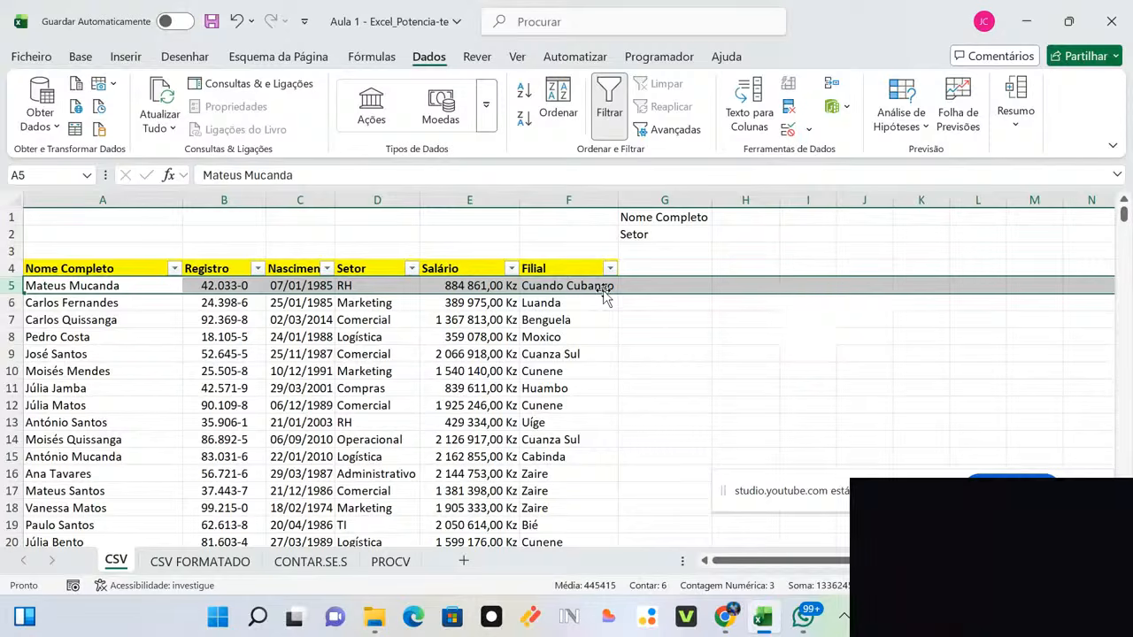
# Step: Enter the first employee's full name in H1 and autofit column H to fit it
pyautogui.click(745, 217)
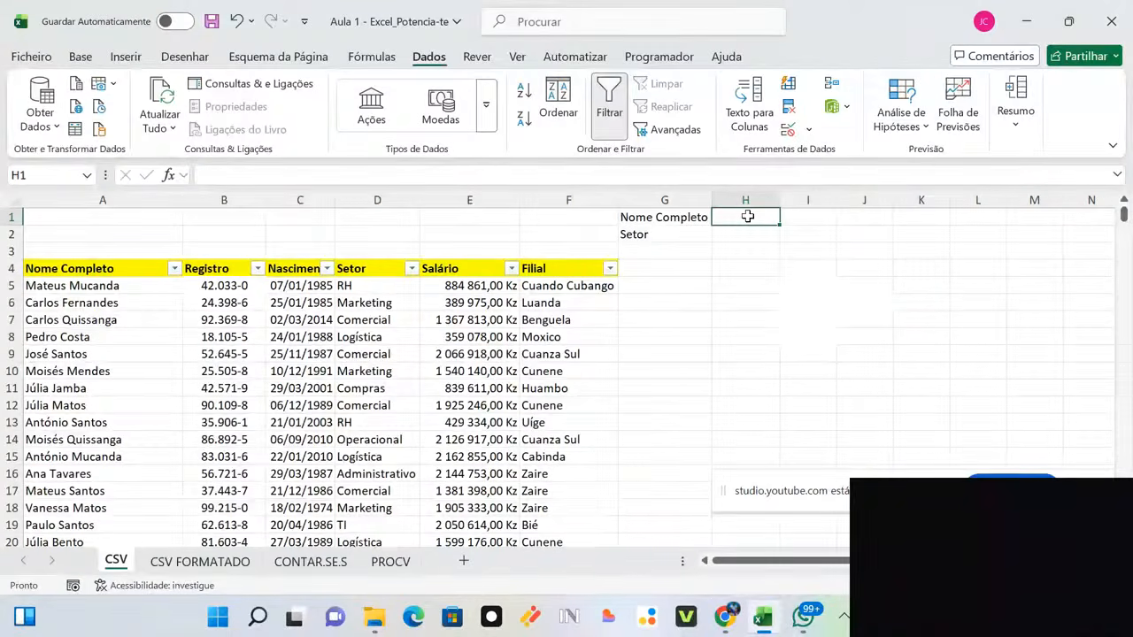
pyautogui.write('=')
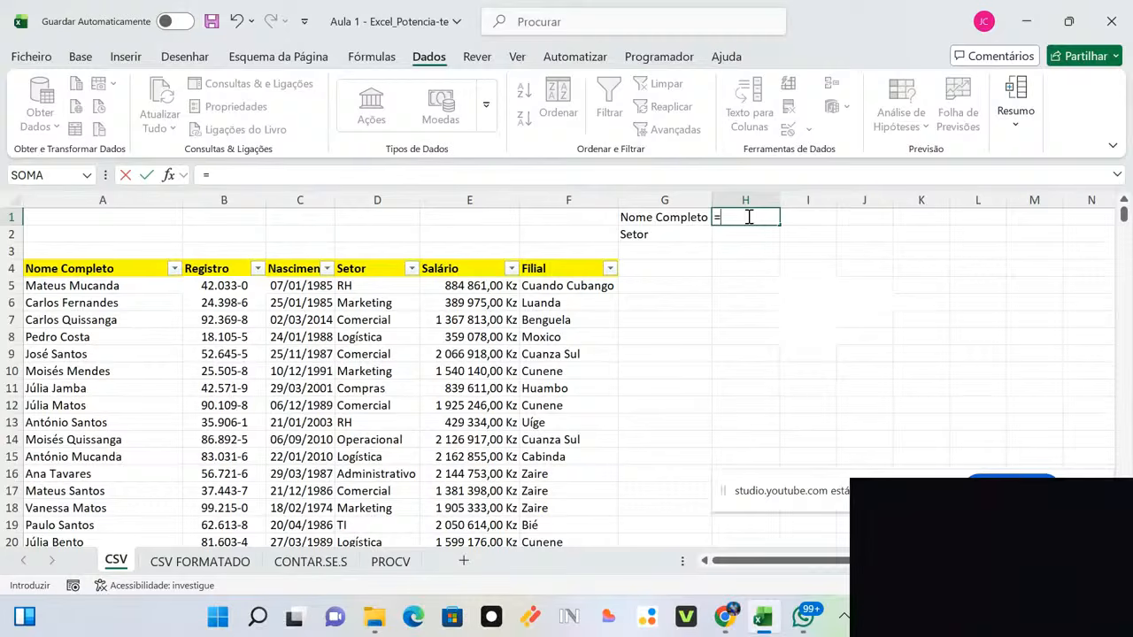
pyautogui.press('BackSpace')
pyautogui.moveTo(801, 266); pyautogui.dragTo(789, 253)
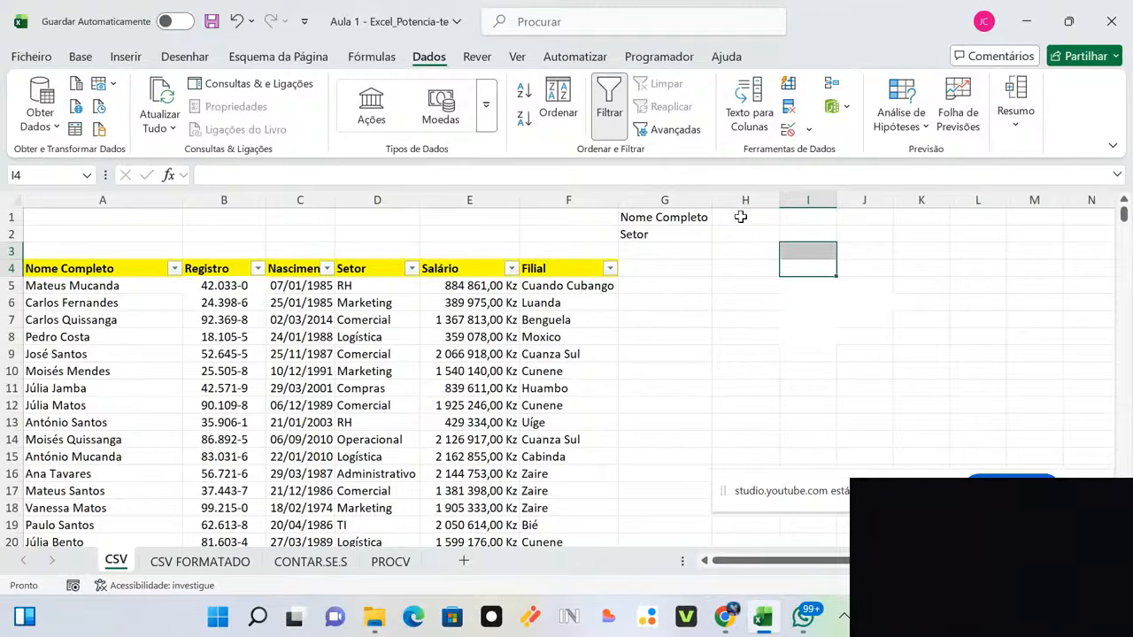
pyautogui.click(740, 216)
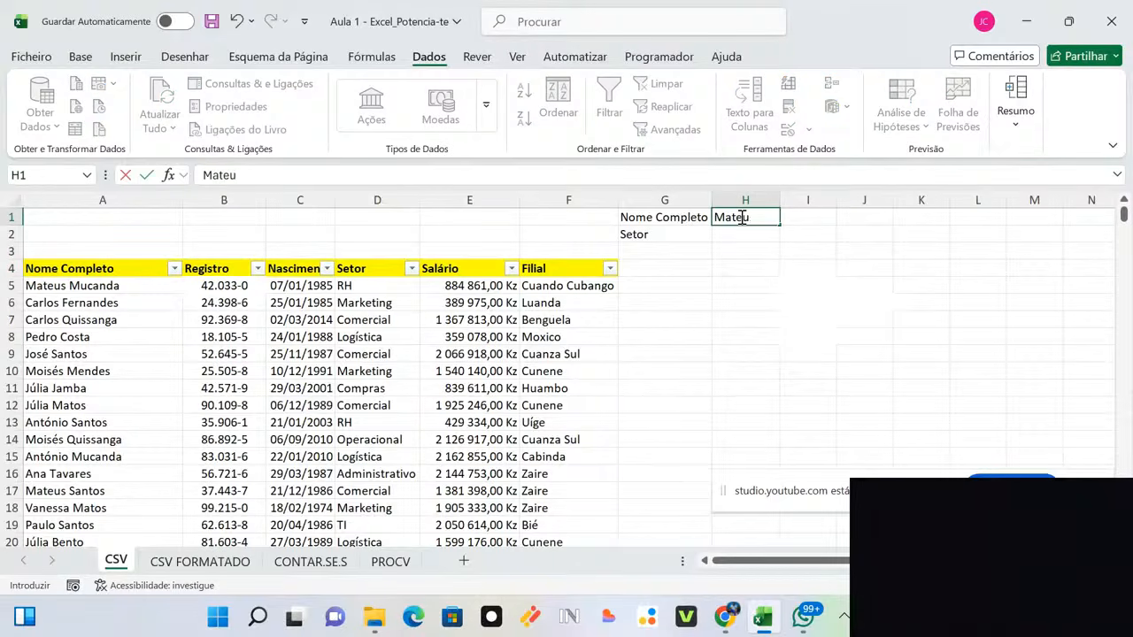
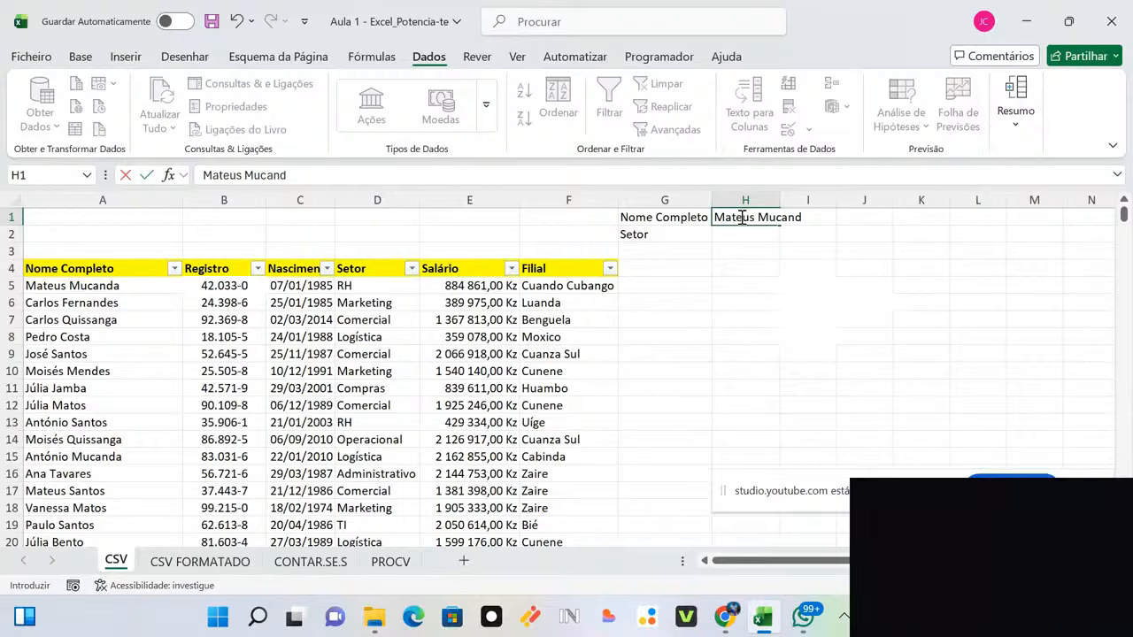
pyautogui.click(815, 263)
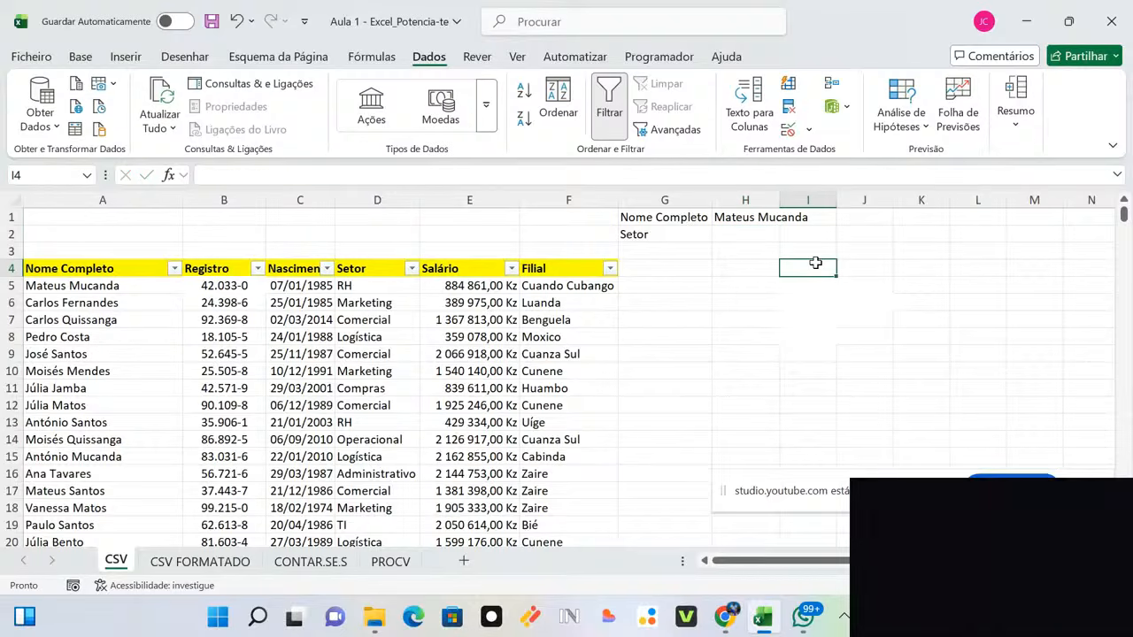
pyautogui.doubleClick(783, 200)
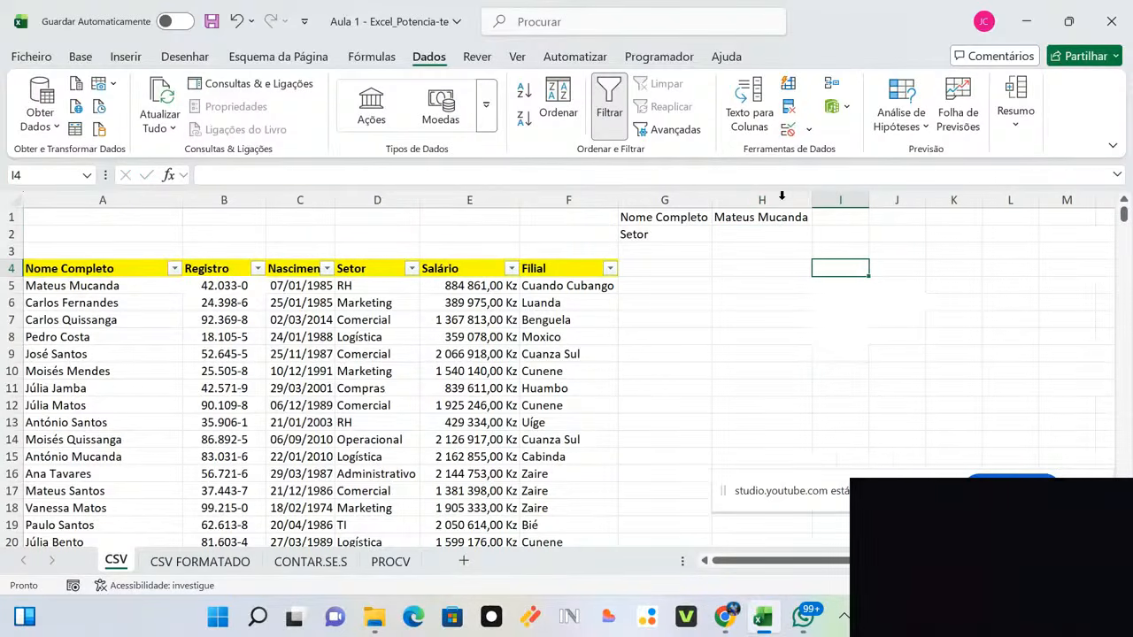
pyautogui.click(662, 251)
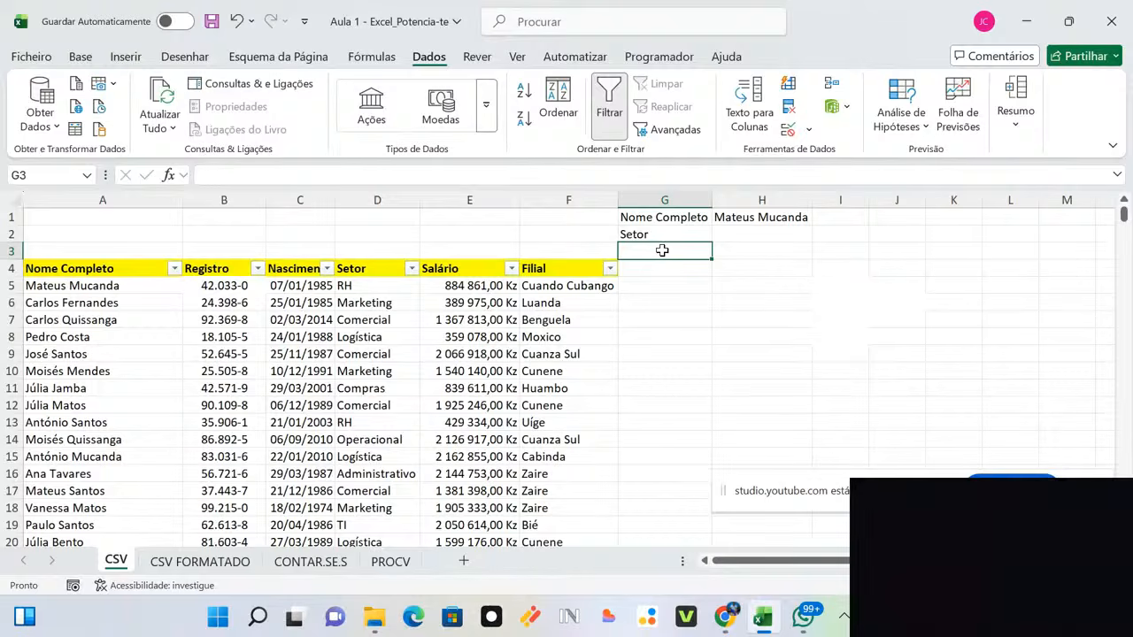
# Step: Type 'Quantidade' in G3 and clear the Nome Completo label and name from G1:I1
pyautogui.write('Qya')
pyautogui.press('BackSpace')
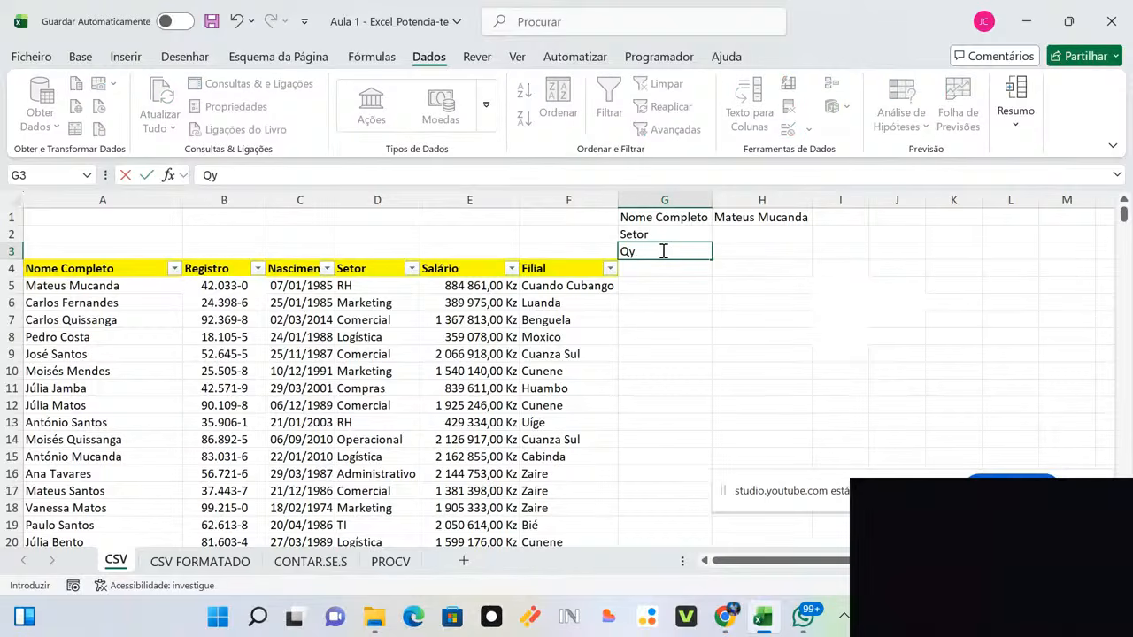
pyautogui.write('uantidade')
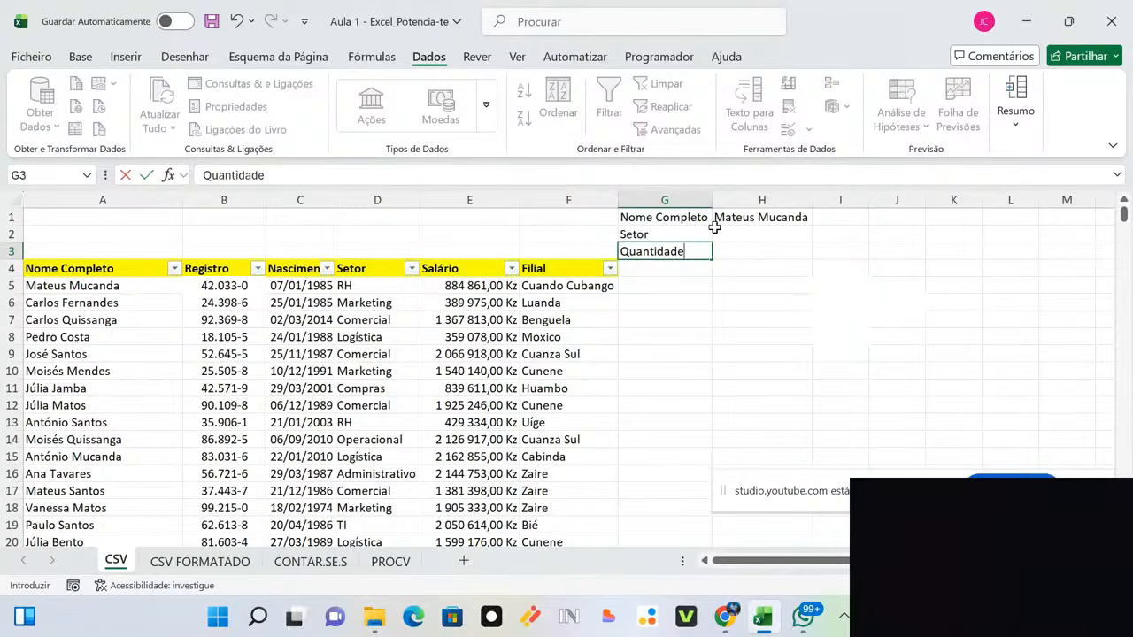
pyautogui.moveTo(815, 219); pyautogui.dragTo(650, 214)
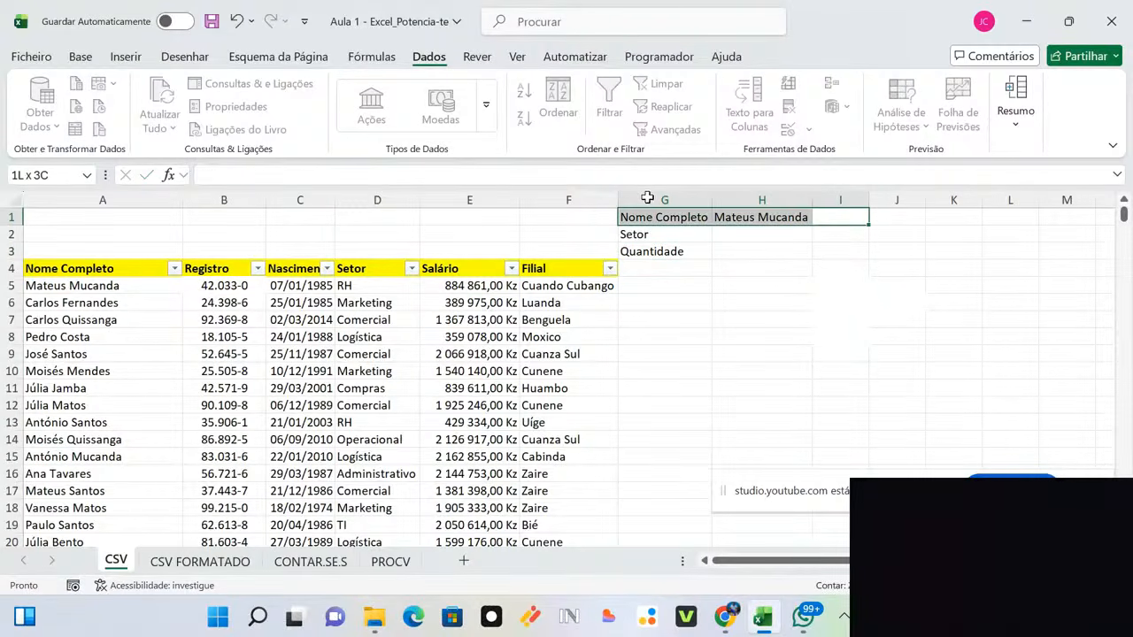
pyautogui.press('Delete')
# Step: Move the Setor label into G1
pyautogui.click(669, 251)
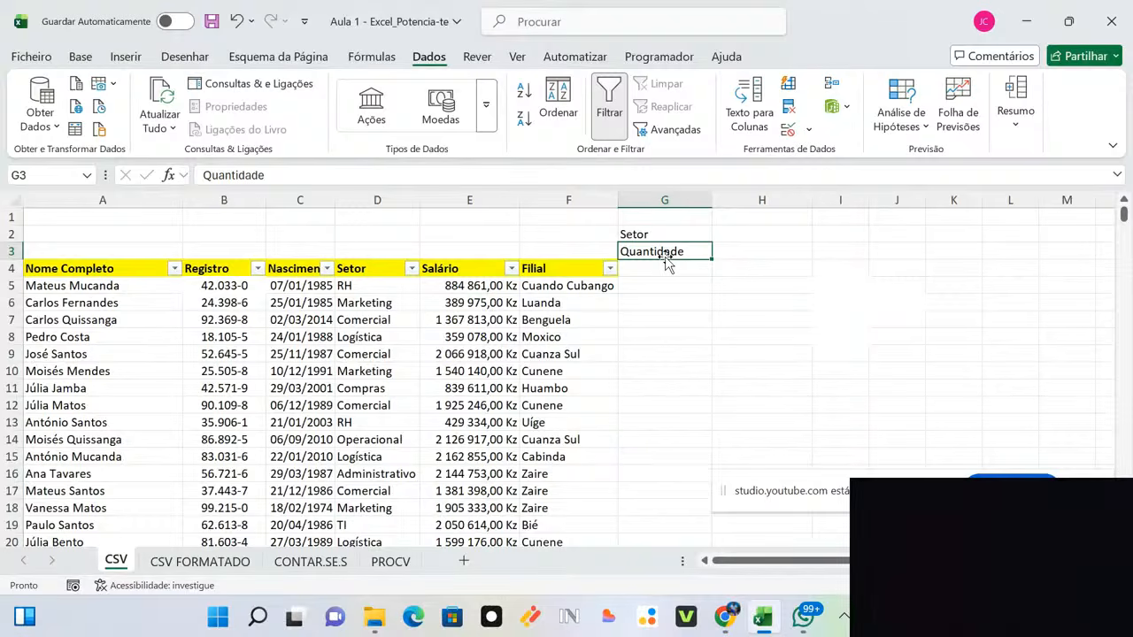
pyautogui.hotkey('ctrl', 'c')
pyautogui.click(651, 222)
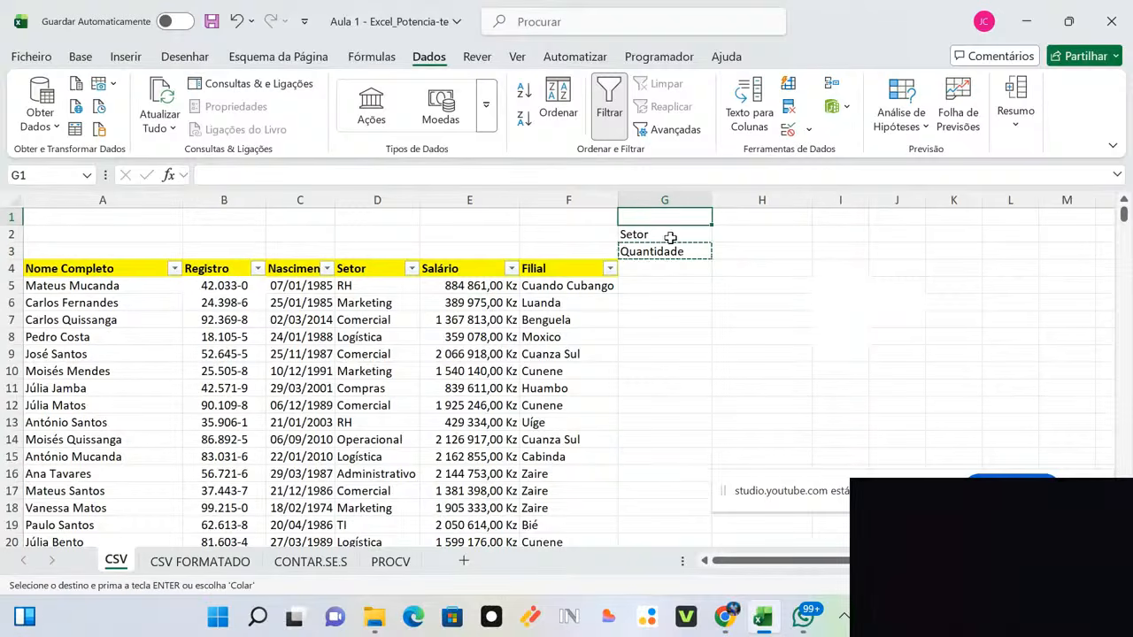
pyautogui.press('Escape')
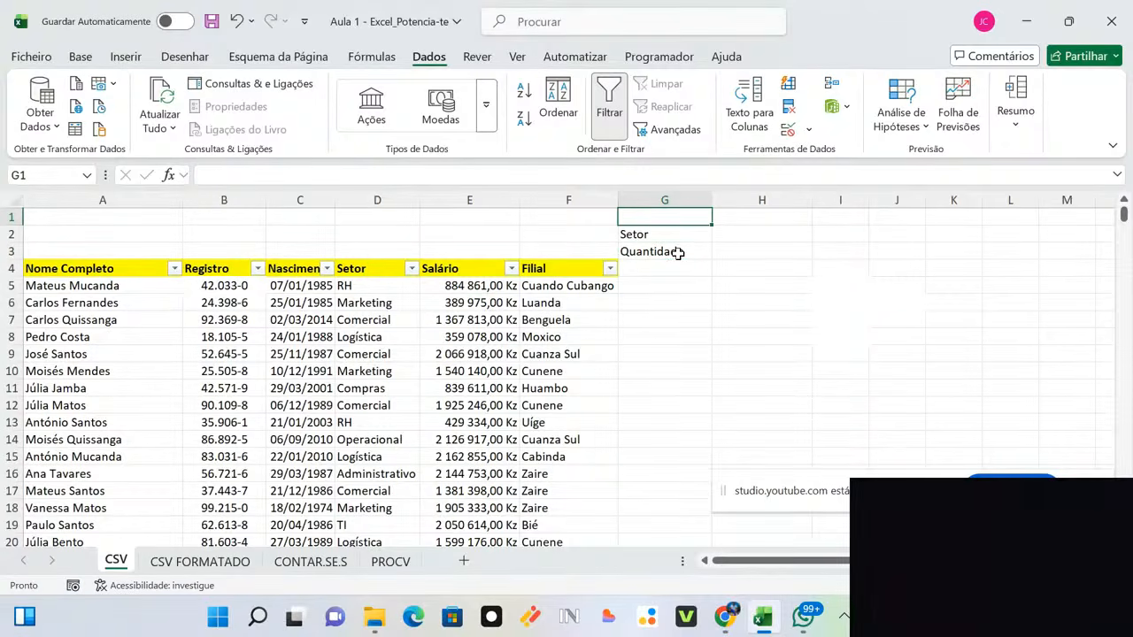
pyautogui.click(685, 237)
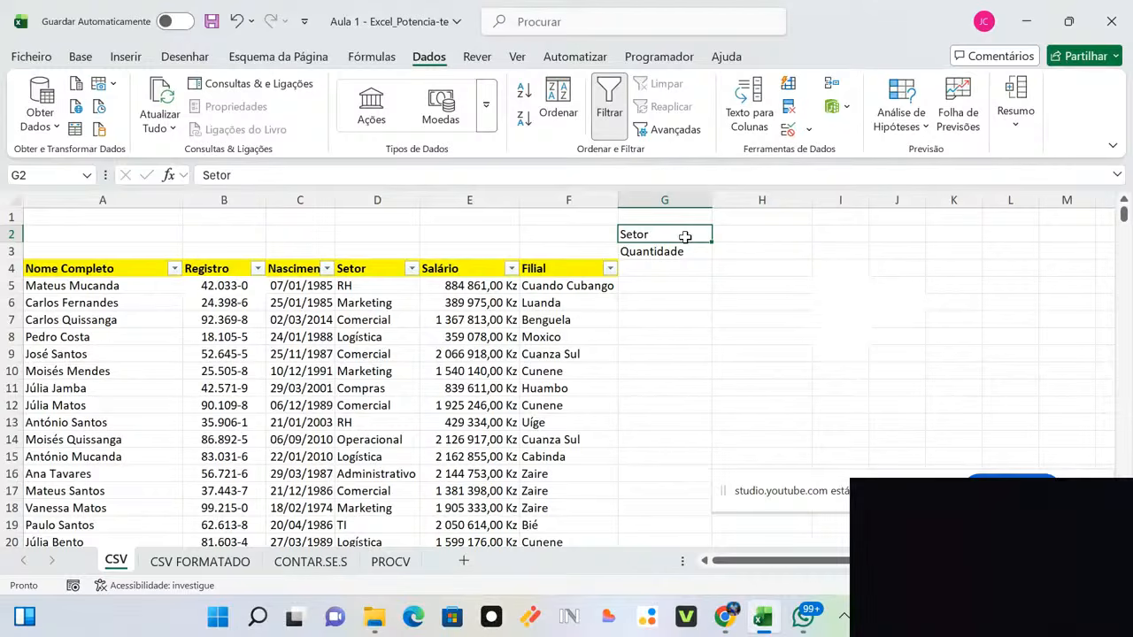
pyautogui.hotkey('ctrl', 'c')
pyautogui.click(672, 218)
pyautogui.hotkey('ctrl', 'v')
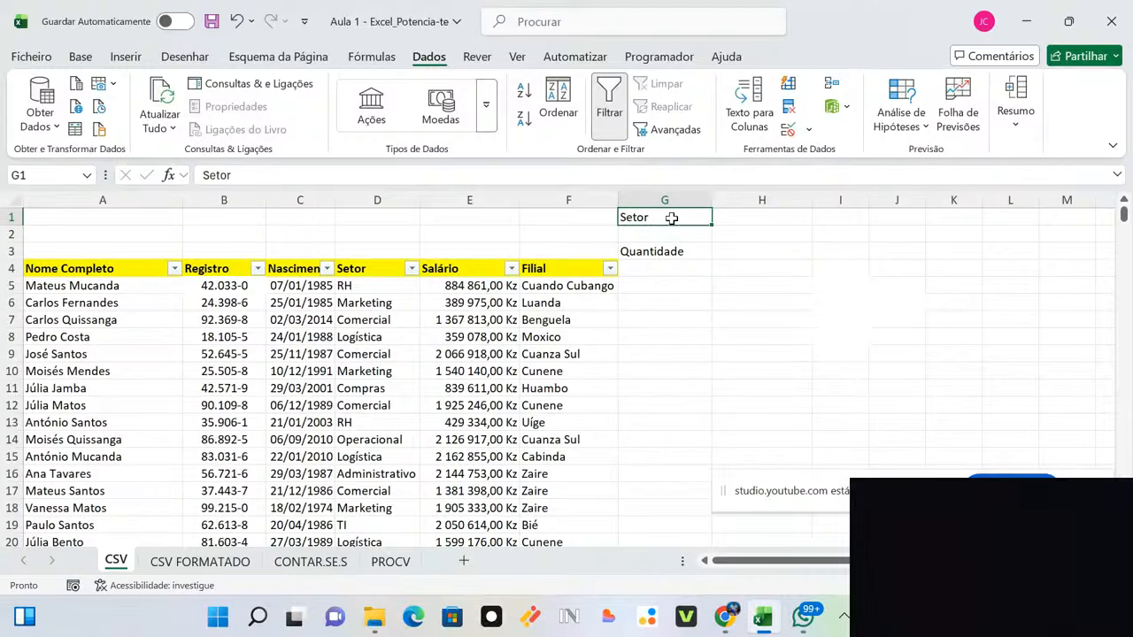
# Step: Move the Quantidade label into G2
pyautogui.click(674, 251)
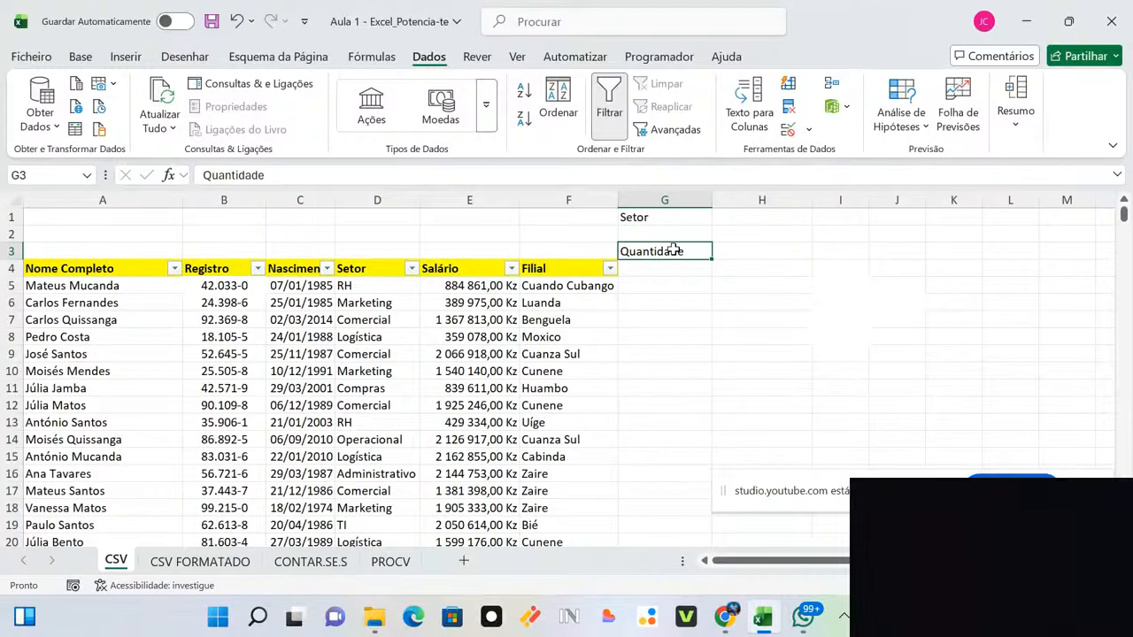
pyautogui.hotkey('ctrl', 'c')
pyautogui.click(661, 229)
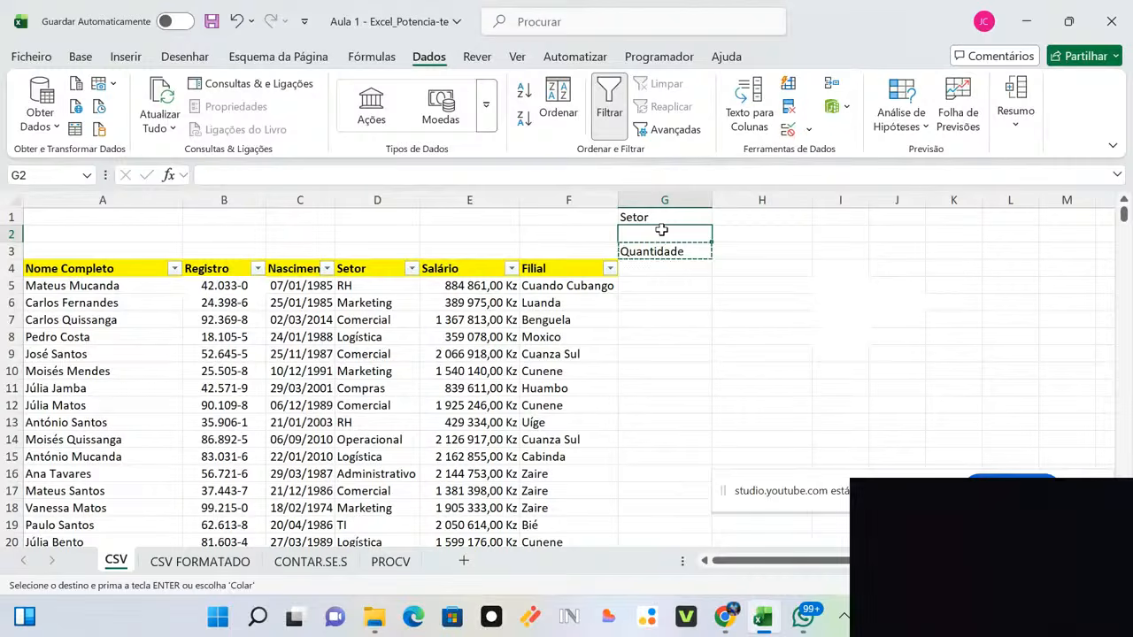
pyautogui.hotkey('ctrl', 'v')
pyautogui.click(749, 253)
pyautogui.click(739, 218)
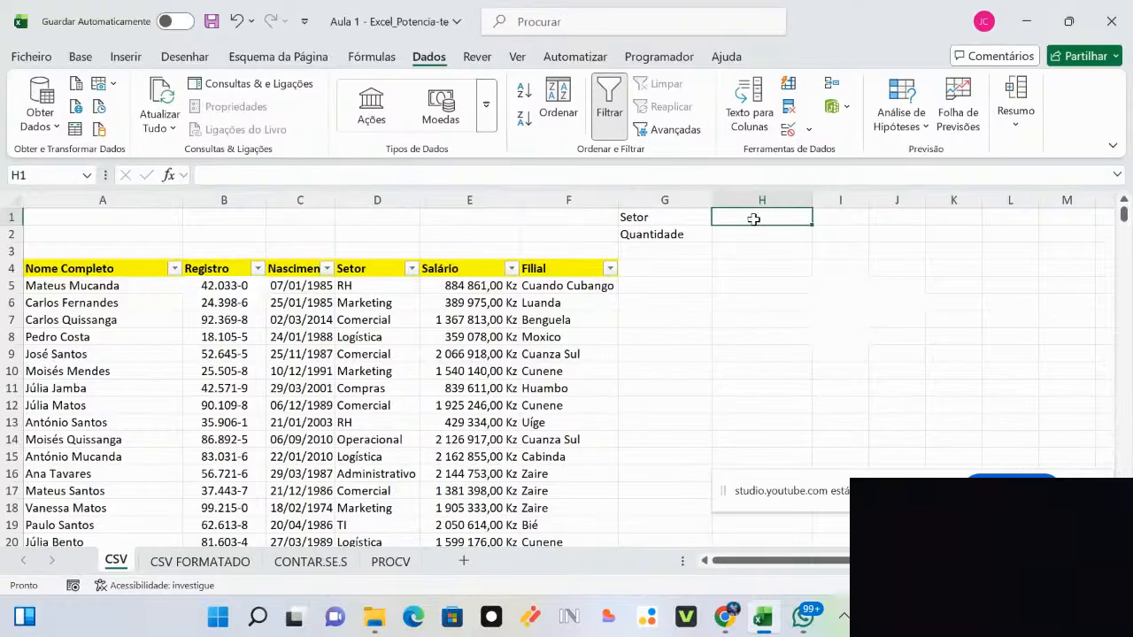
# Step: Enter 'Marketing' in H1 and filter the Setor column to Marketing only
pyautogui.write('Marketing')
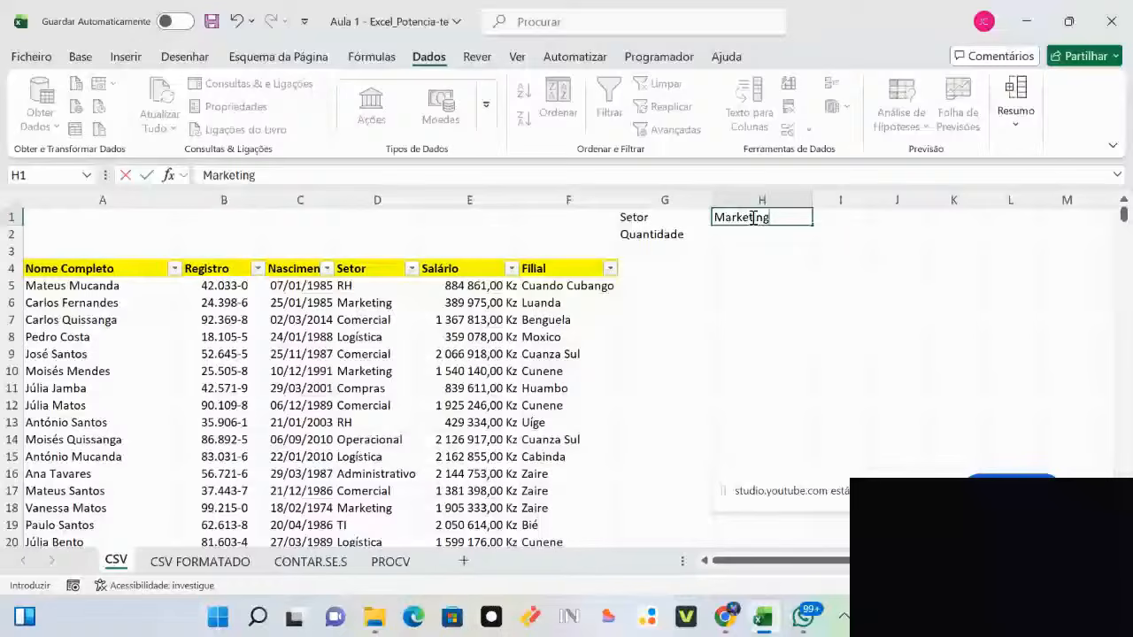
pyautogui.click(412, 270)
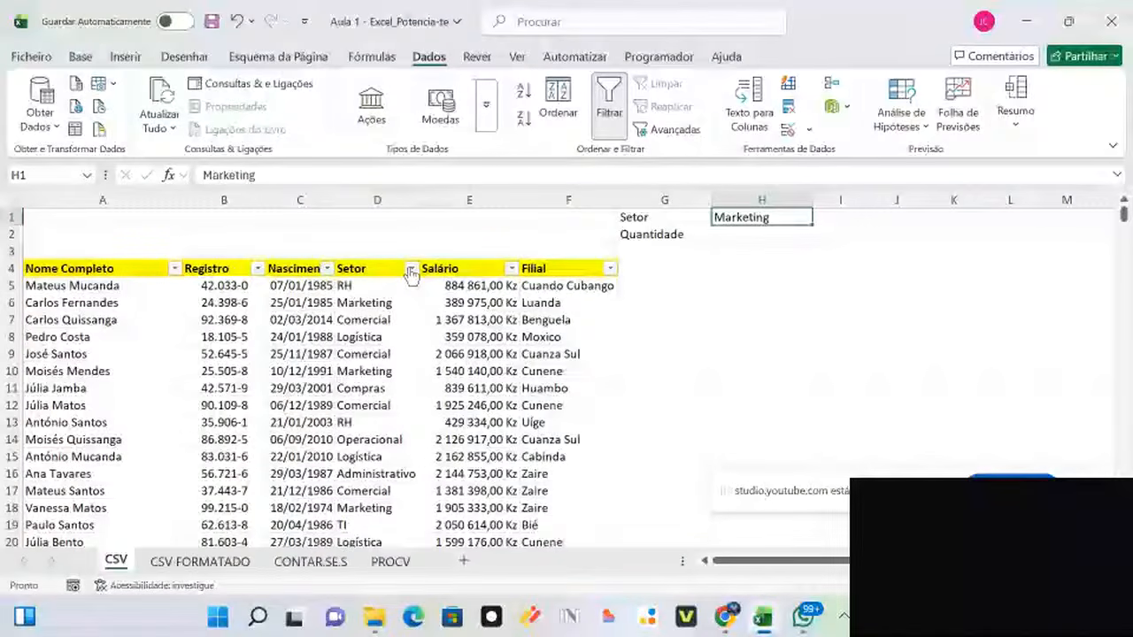
pyautogui.click(412, 270)
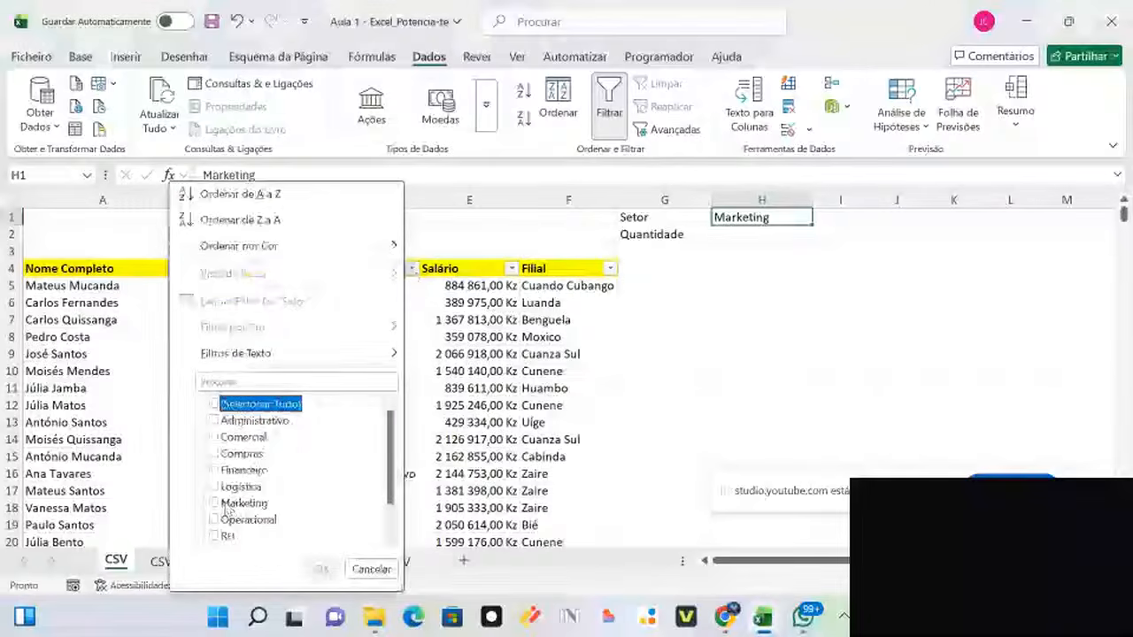
pyautogui.click(214, 404)
pyautogui.click(214, 503)
pyautogui.click(322, 570)
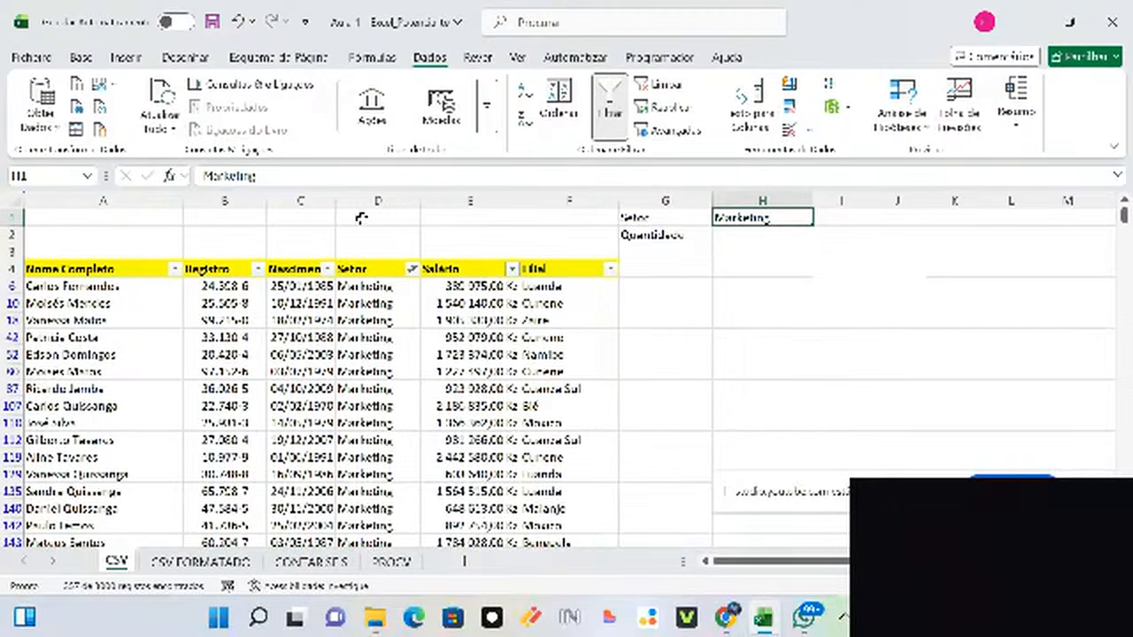
# Step: Select the filtered Setor column to check its count, then reapply the Marketing-only filter
pyautogui.click(363, 268)
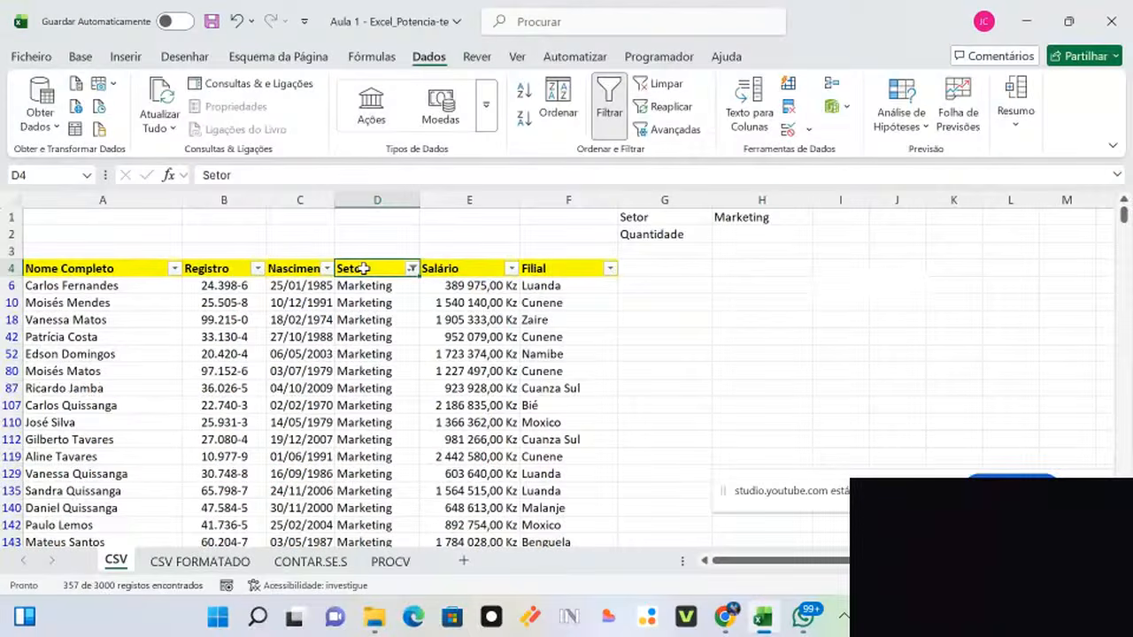
pyautogui.hotkey('ctrl', 'shift', 'Down')
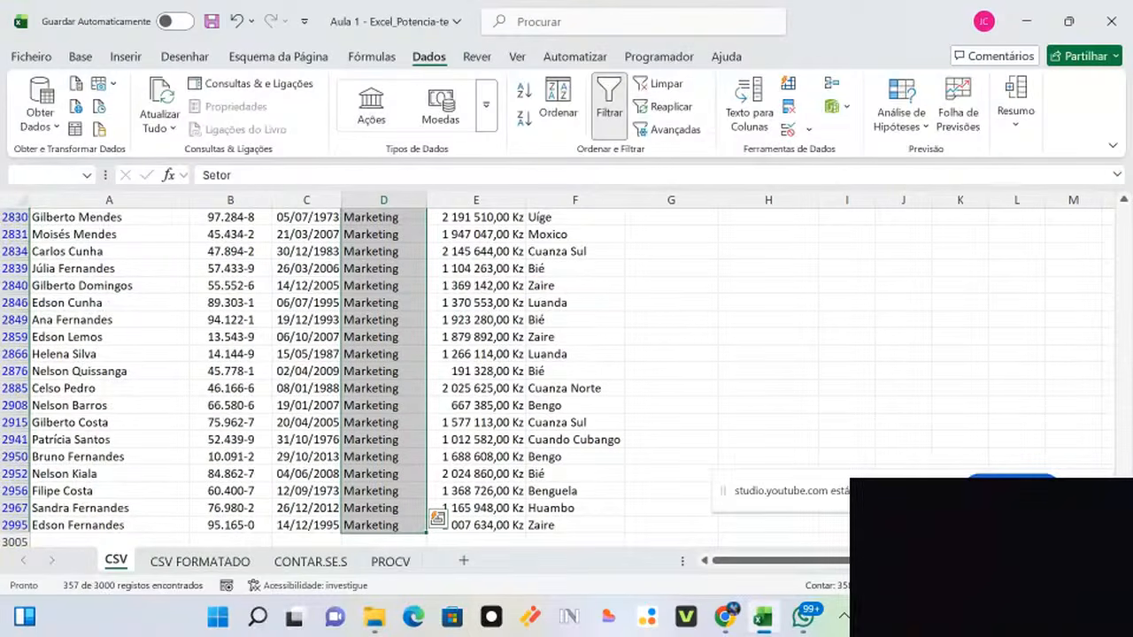
pyautogui.moveTo(1123, 522); pyautogui.dragTo(1104, 291)
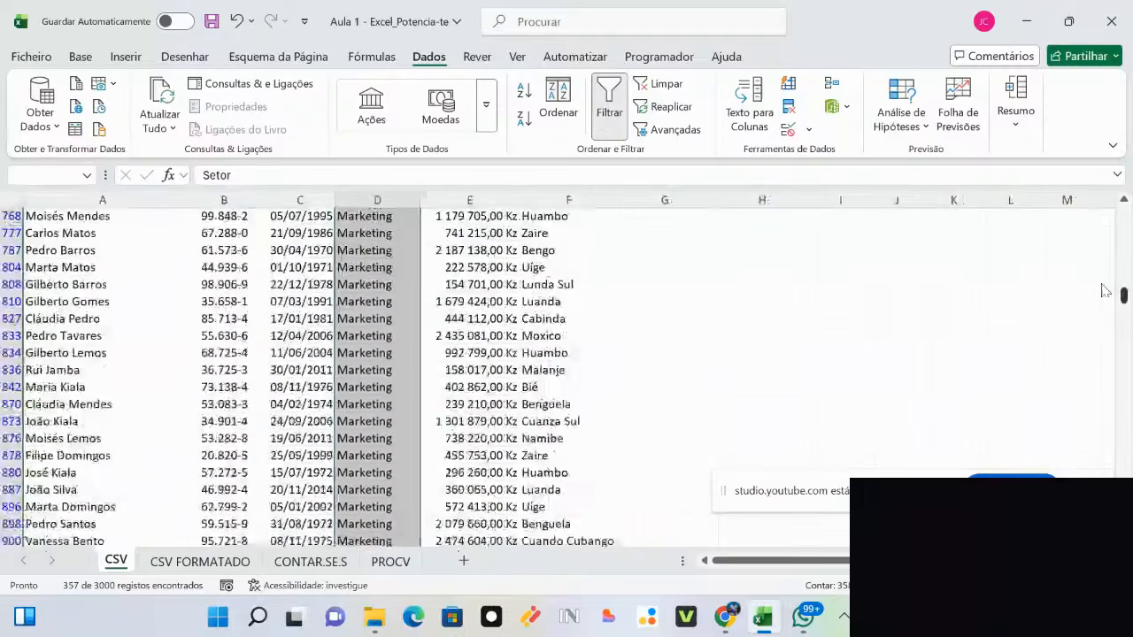
pyautogui.scroll(20, 1104, 290)
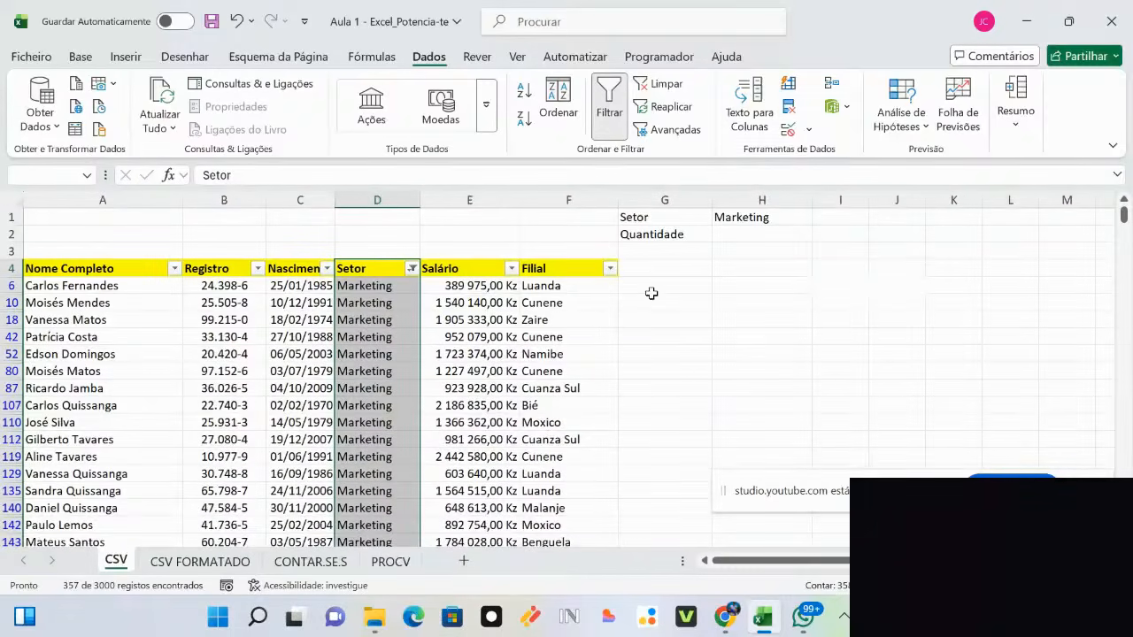
pyautogui.click(412, 268)
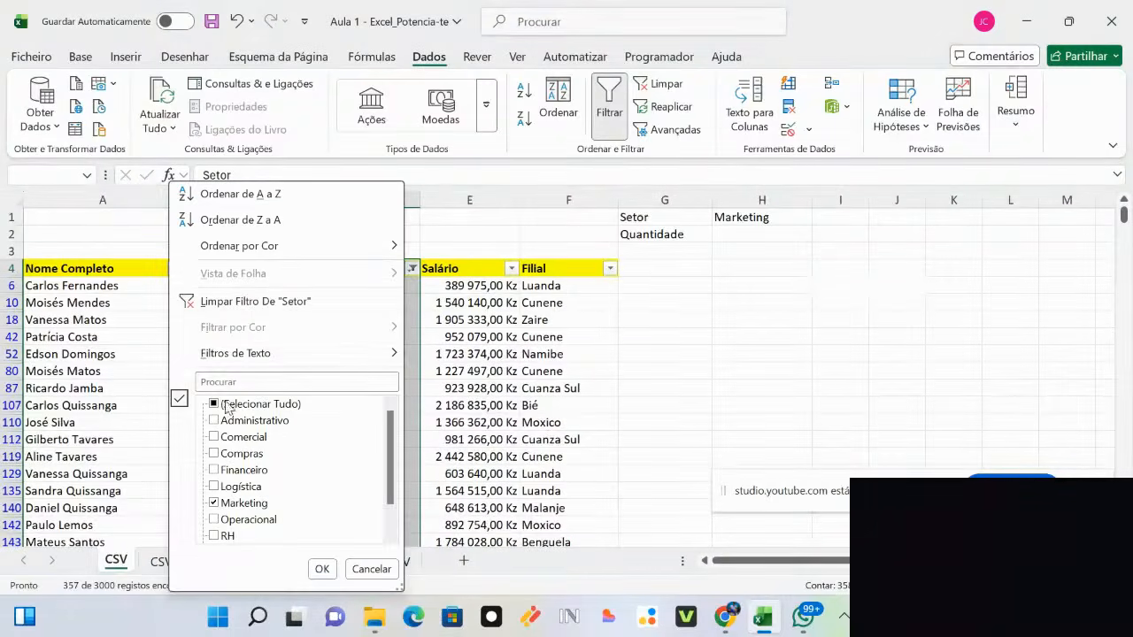
pyautogui.click(226, 405)
pyautogui.click(321, 569)
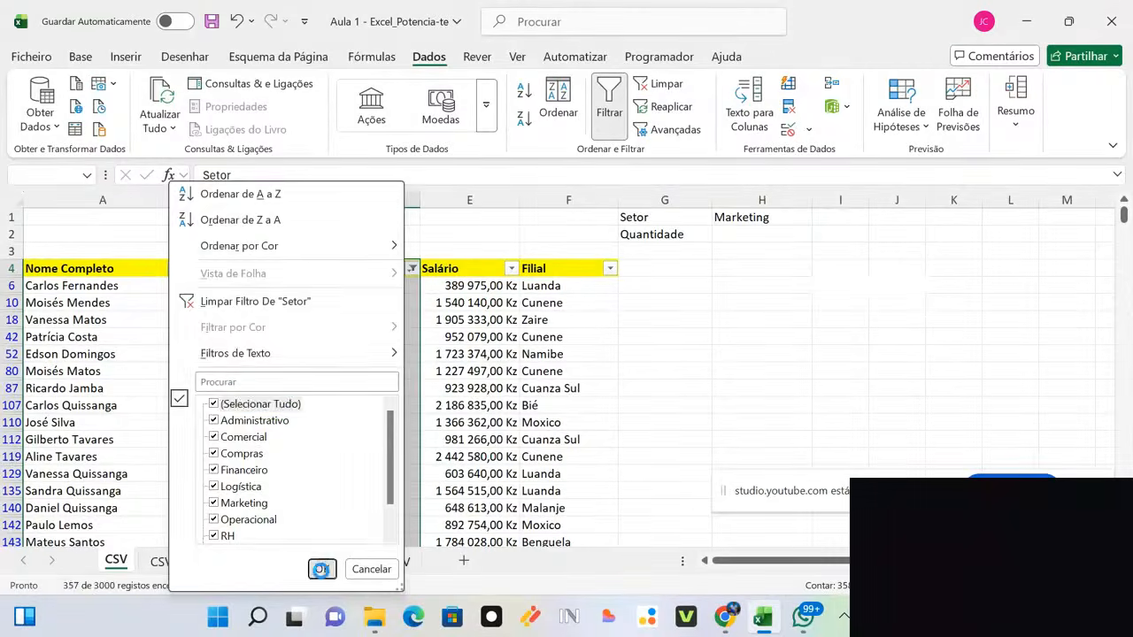
pyautogui.click(411, 268)
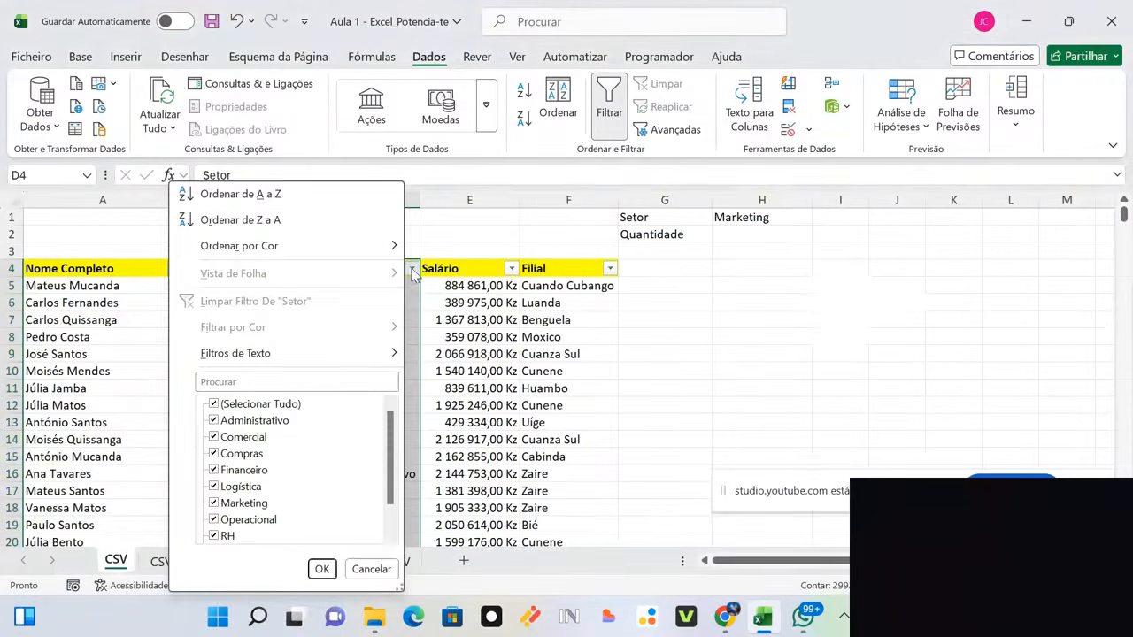
pyautogui.click(223, 407)
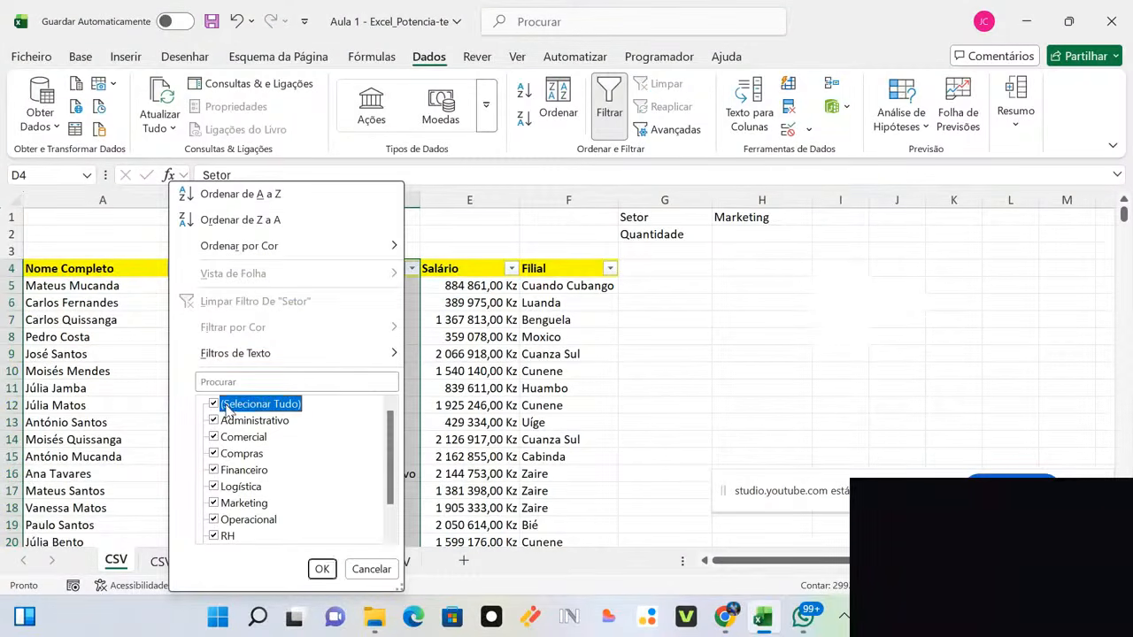
pyautogui.click(213, 504)
pyautogui.click(322, 569)
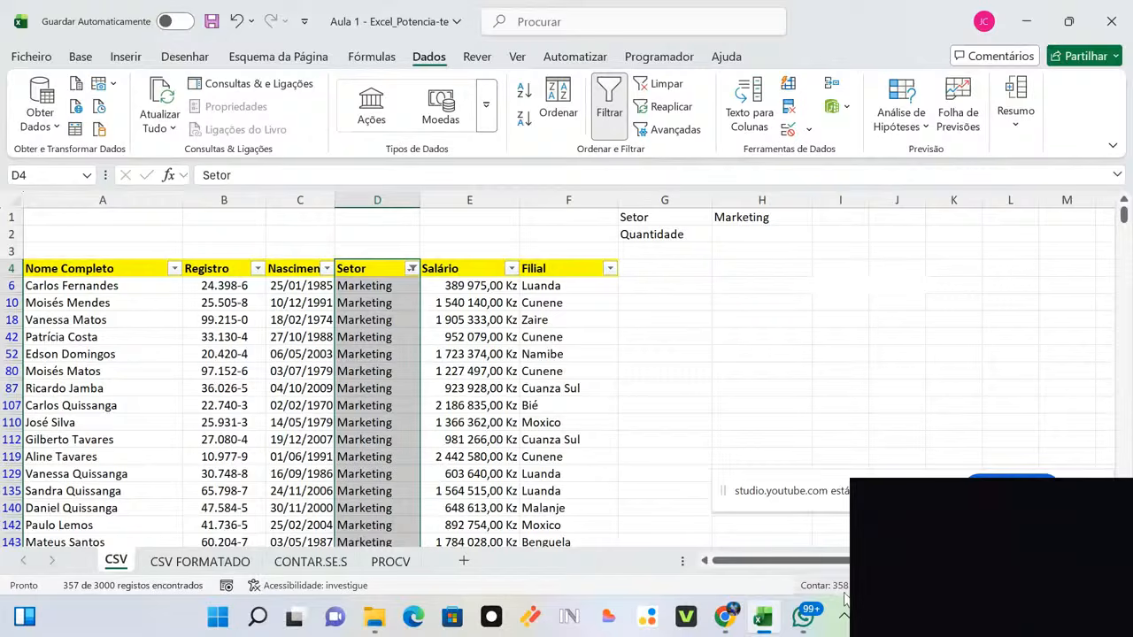
# Step: Enter 358 in H2 beside Quantidade
pyautogui.click(730, 241)
pyautogui.write('358')
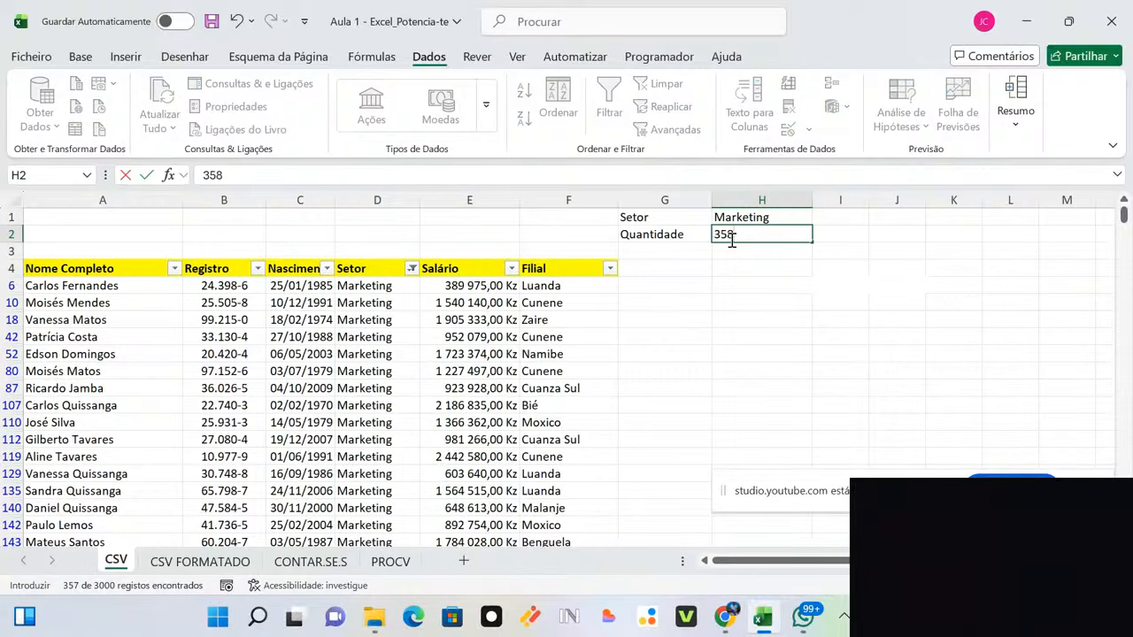
pyautogui.click(765, 281)
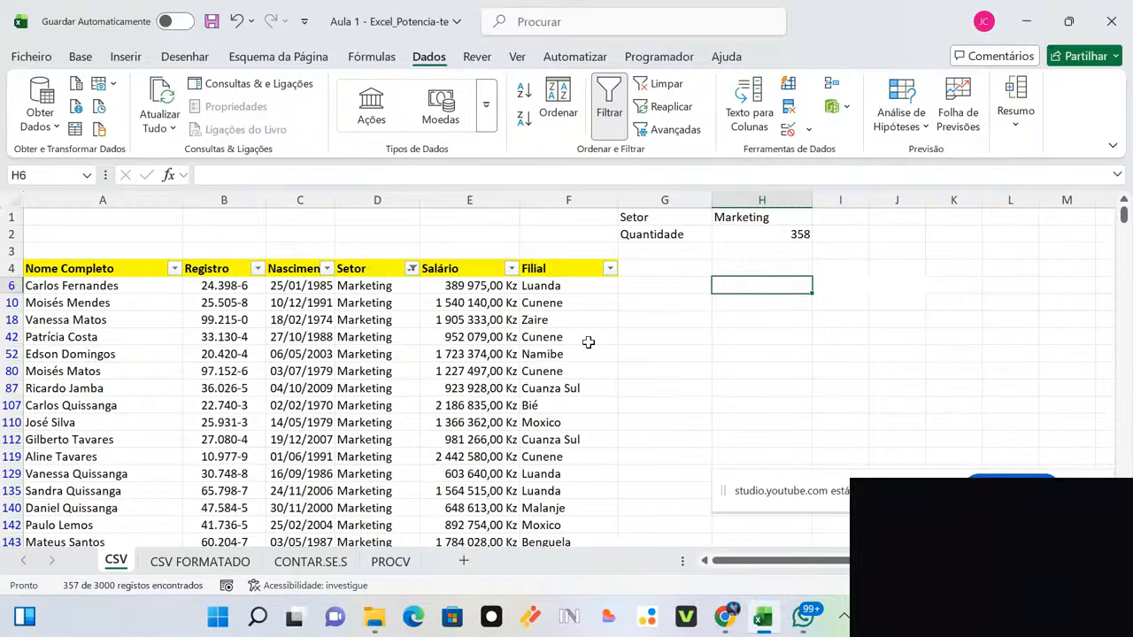
# Step: Reselect all sectors in the Setor filter so every row shows again
pyautogui.click(412, 270)
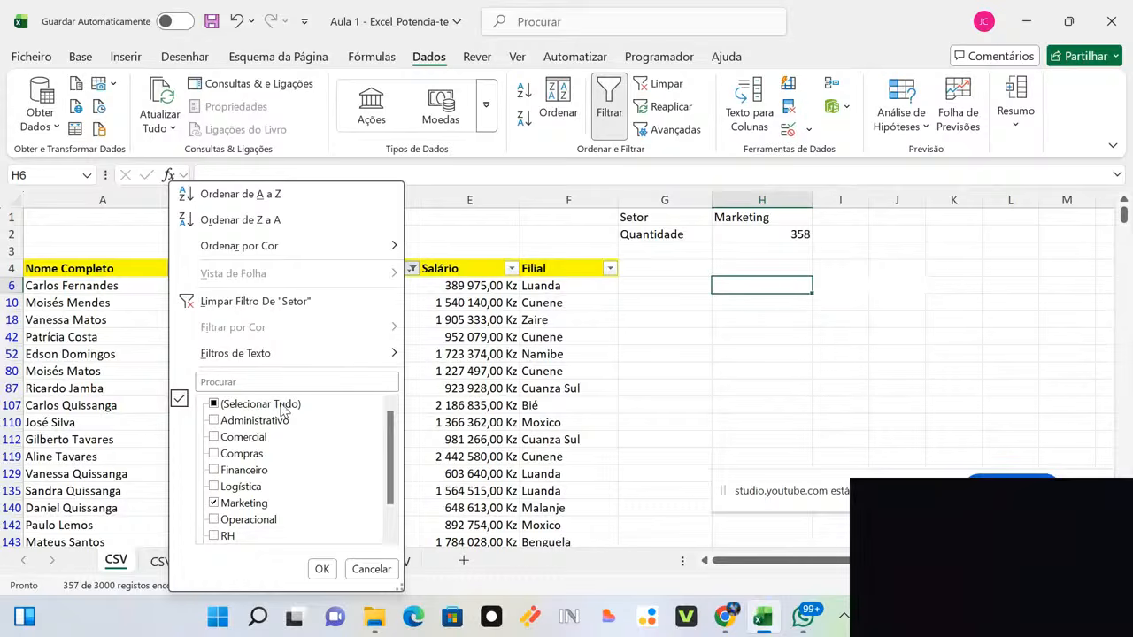
pyautogui.click(285, 407)
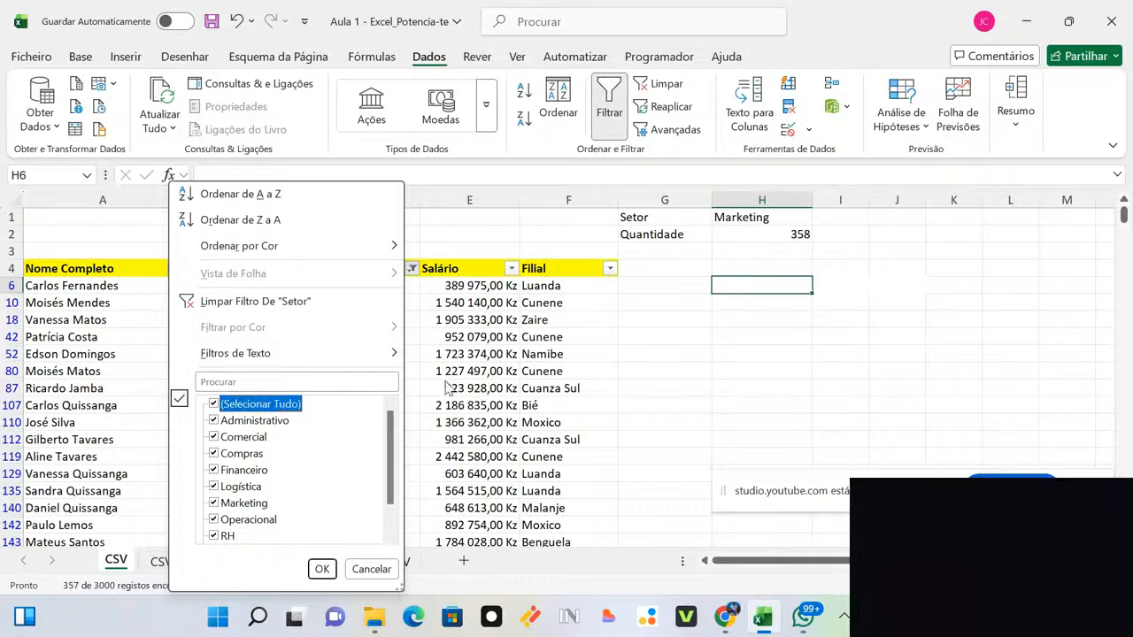
pyautogui.click(319, 569)
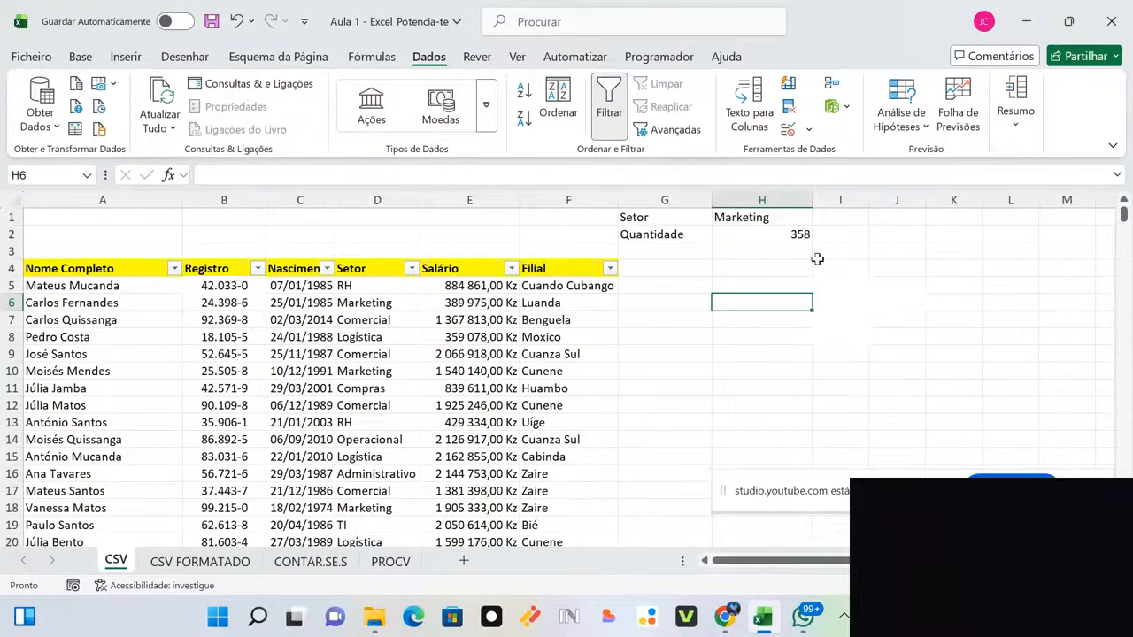
# Step: Clear the 358 from H2 and start a =CONTAR.SE.S( formula there from autocomplete
pyautogui.doubleClick(782, 234)
pyautogui.press('BackSpace')
pyautogui.press('BackSpace')
pyautogui.press('BackSpace')
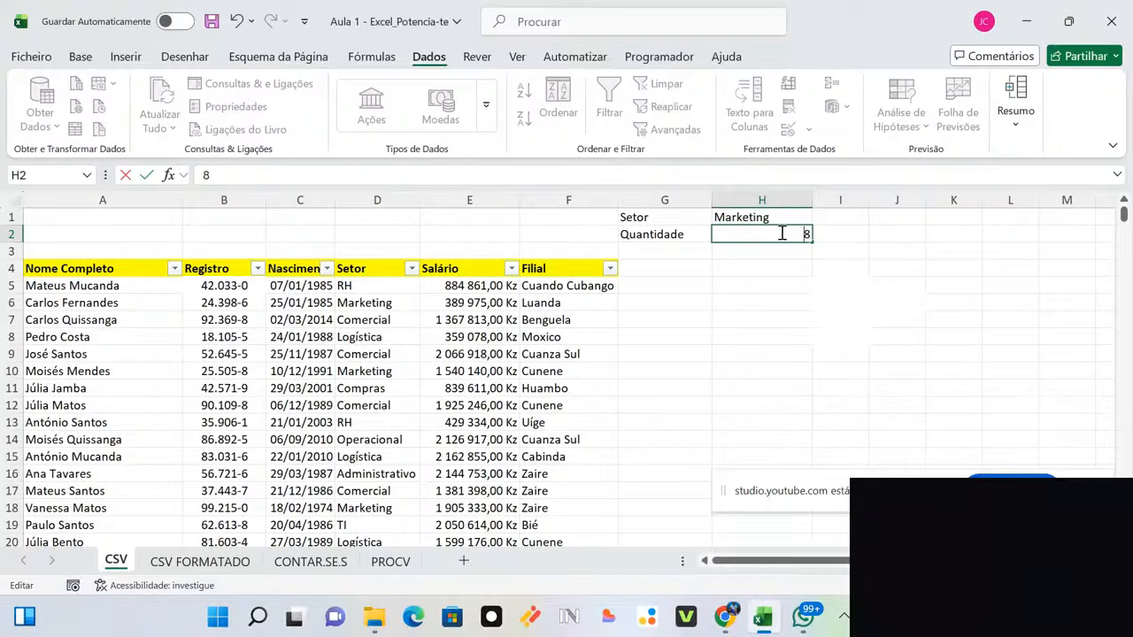
pyautogui.click(827, 354)
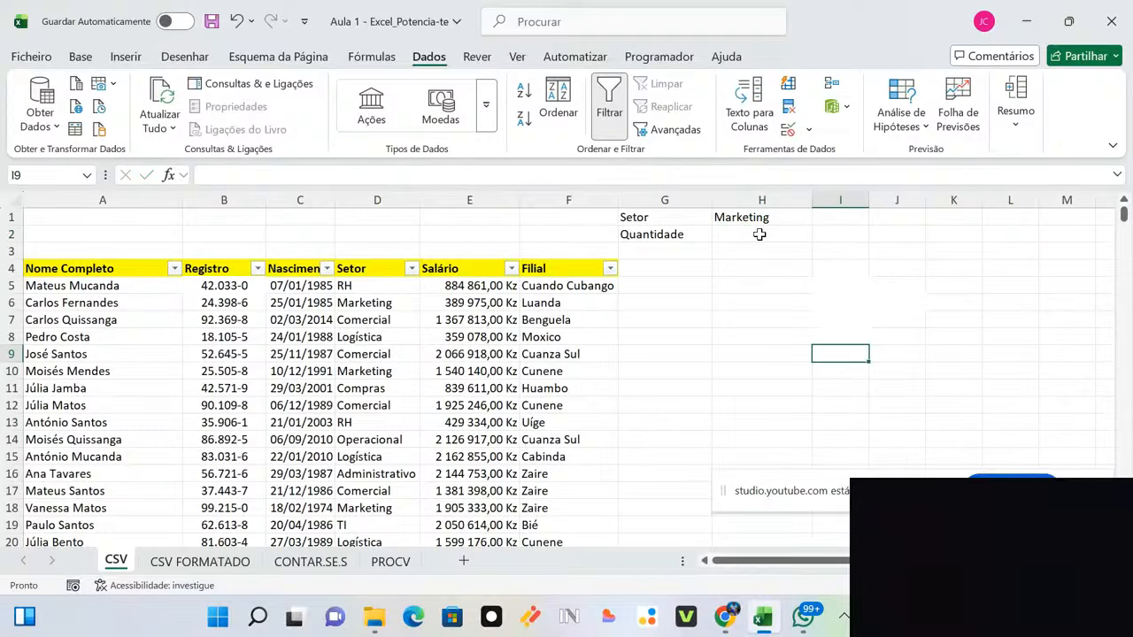
pyautogui.click(759, 234)
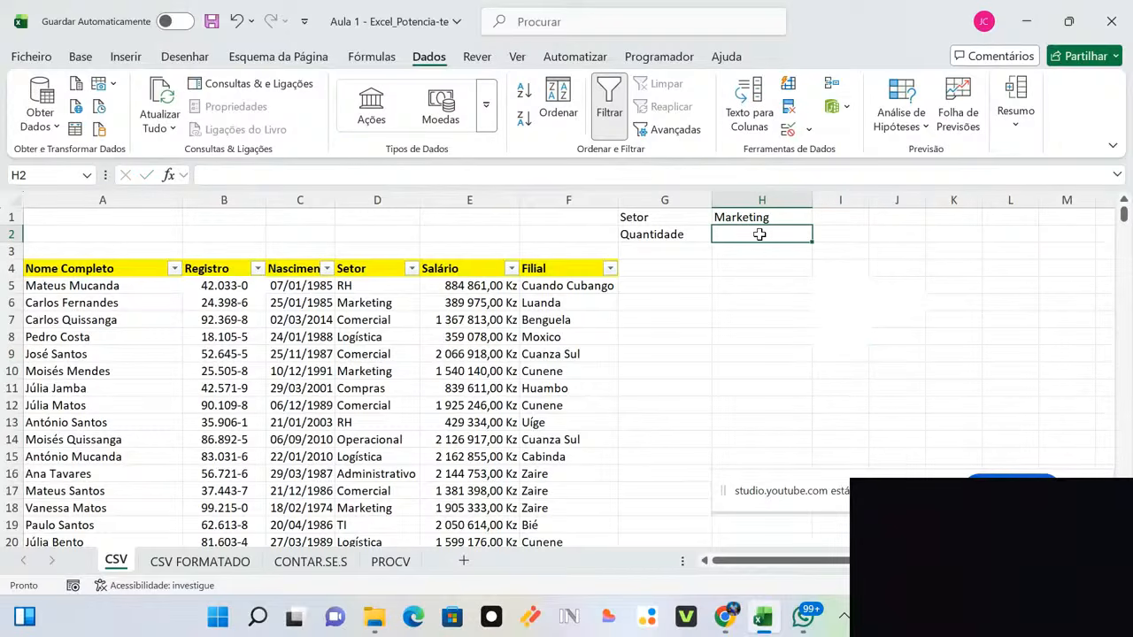
pyautogui.write('=Conta')
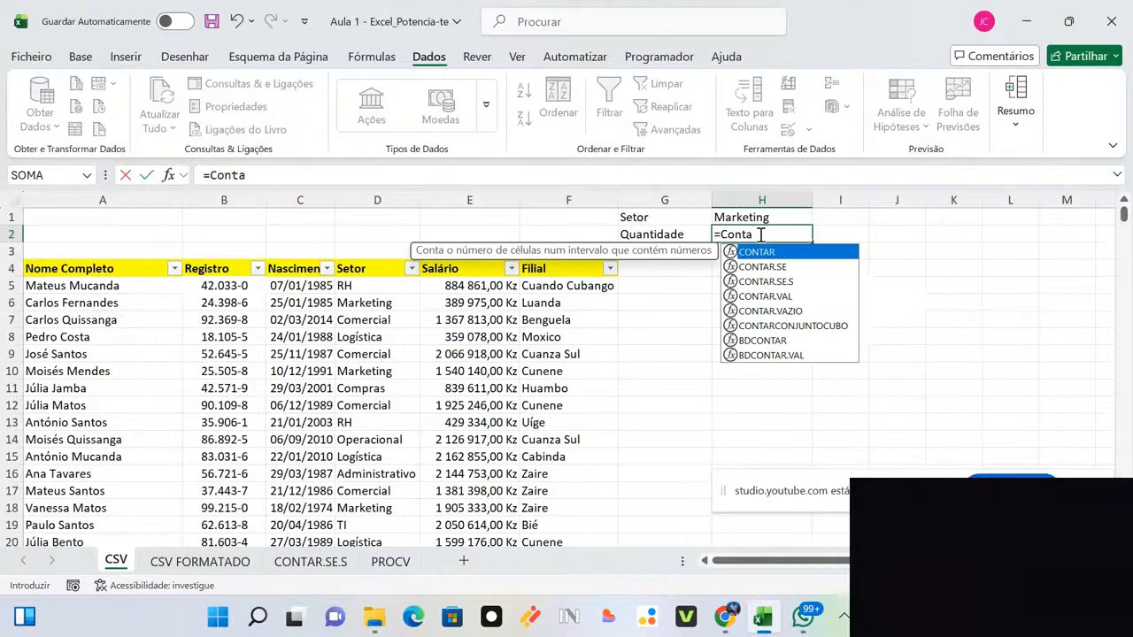
pyautogui.write('r')
pyautogui.click(767, 281)
pyautogui.doubleClick(766, 282)
pyautogui.click(797, 285)
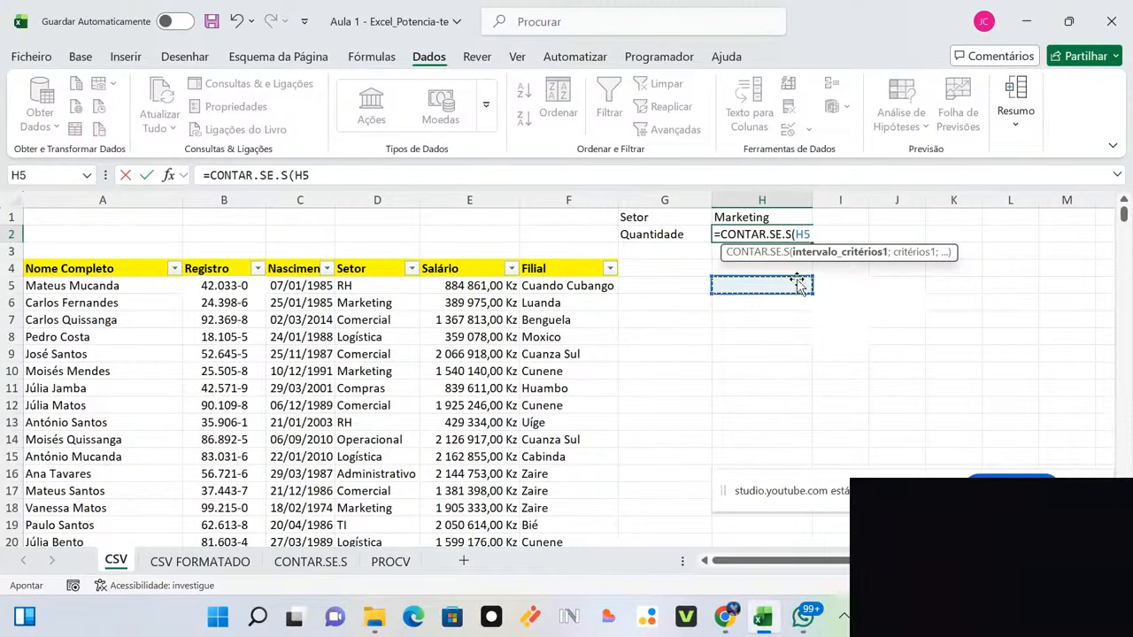
pyautogui.press('BackSpace')
pyautogui.press('BackSpace')
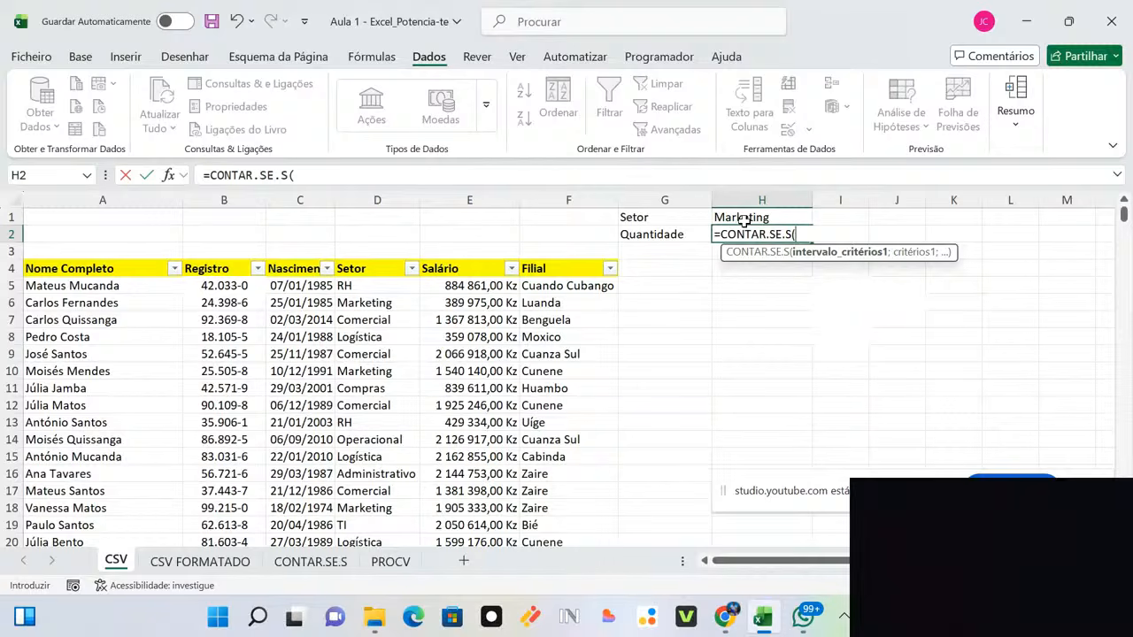
# Step: Complete H2 as =CONTAR.SE.S(D5:D3004;H1), which counts 357 Marketing entries
pyautogui.click(361, 285)
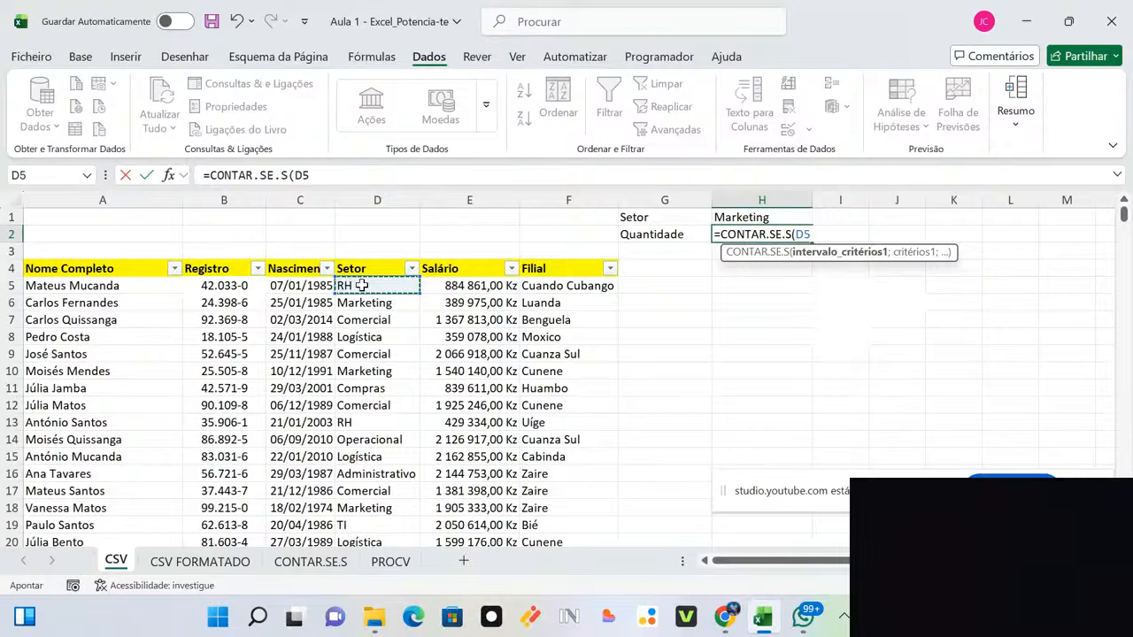
pyautogui.hotkey('ctrl', 'shift', 'Down')
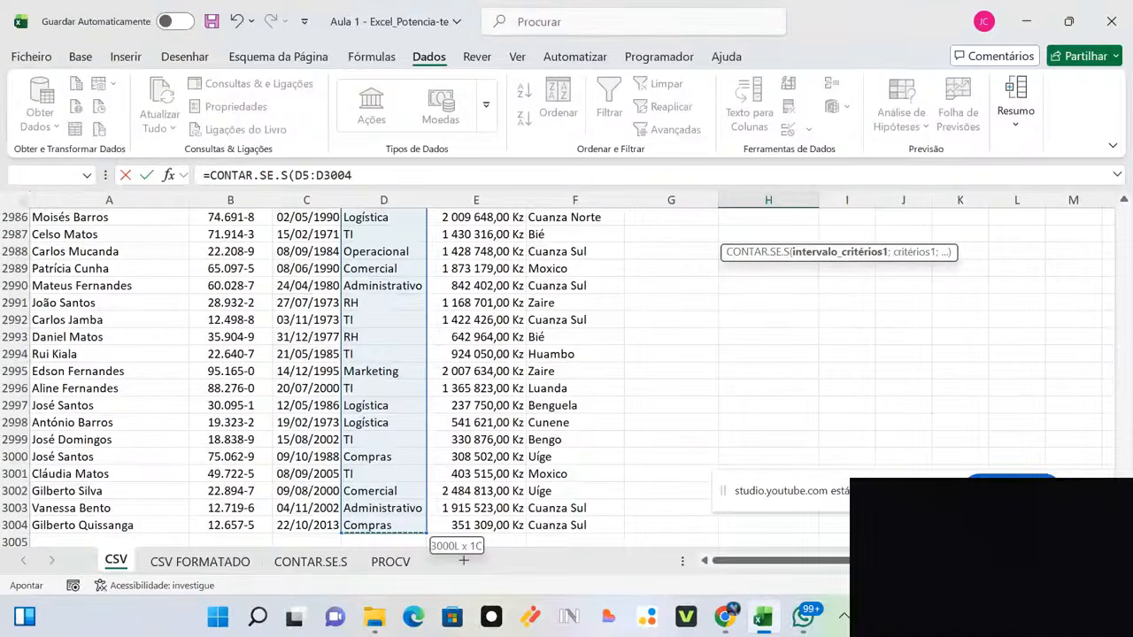
pyautogui.write(';')
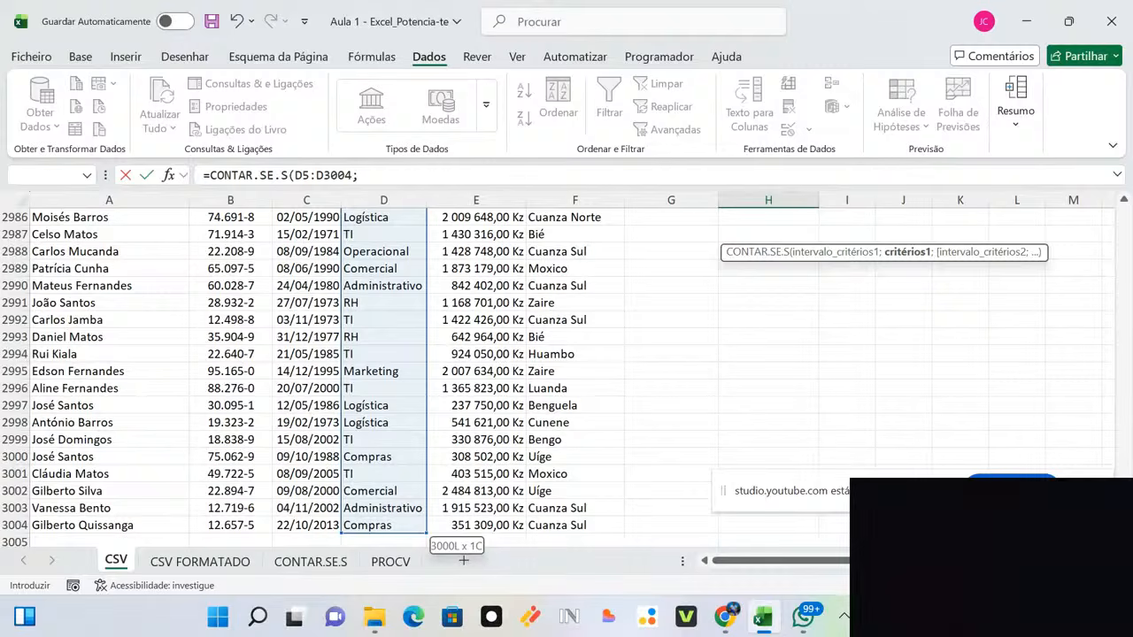
pyautogui.moveTo(1124, 524); pyautogui.dragTo(1097, 154)
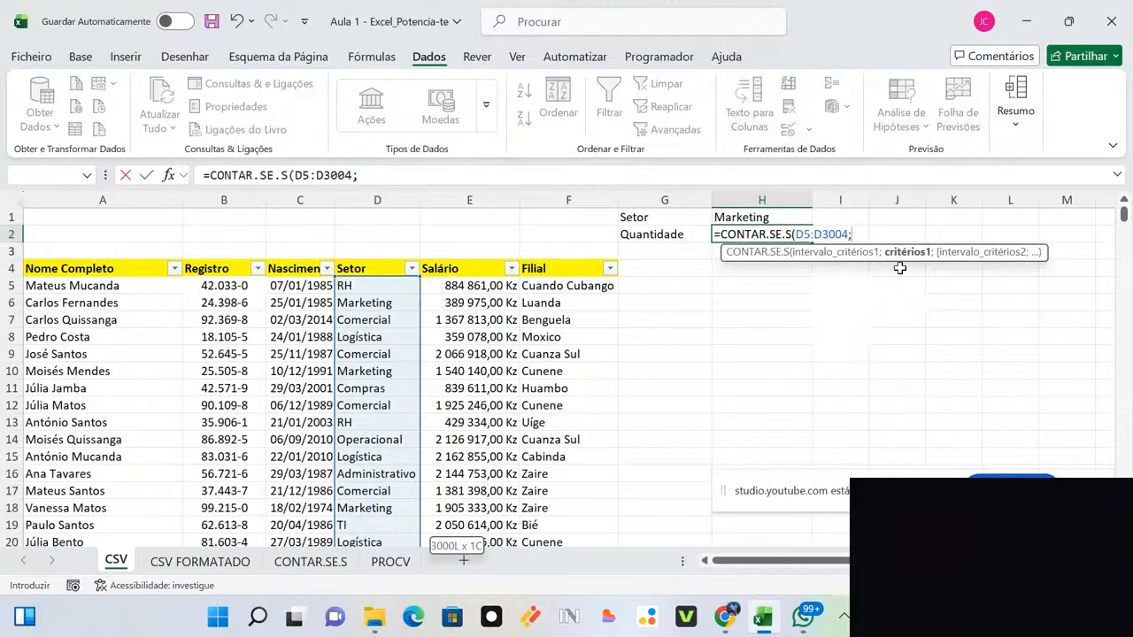
pyautogui.click(762, 218)
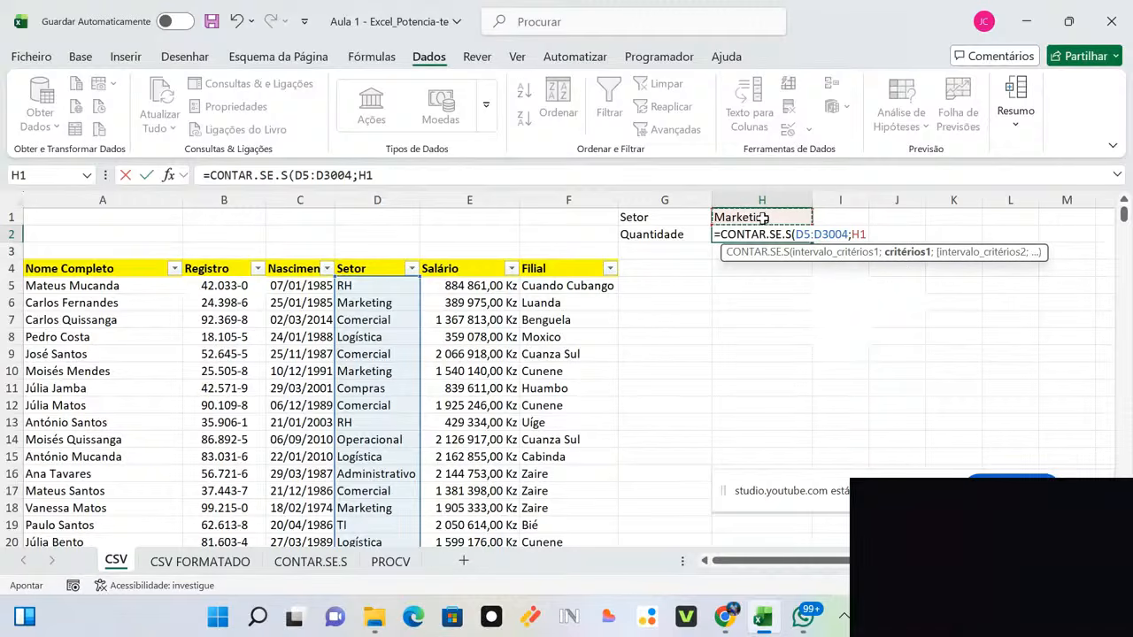
pyautogui.press('Return')
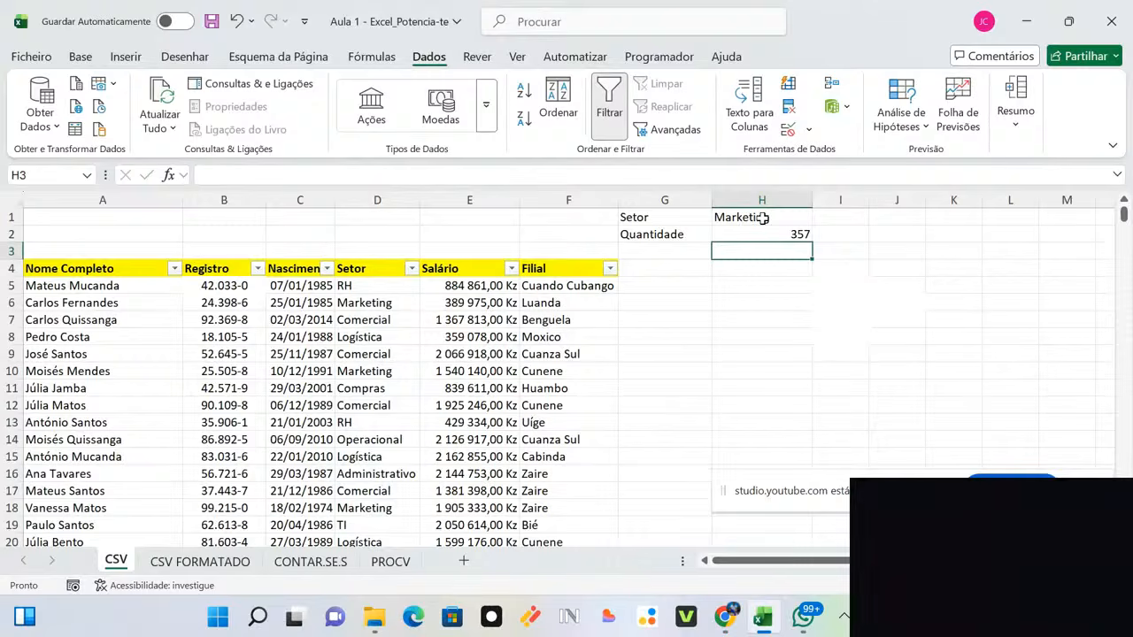
# Step: Filter the Setor column to show only Marketing rows
pyautogui.click(412, 269)
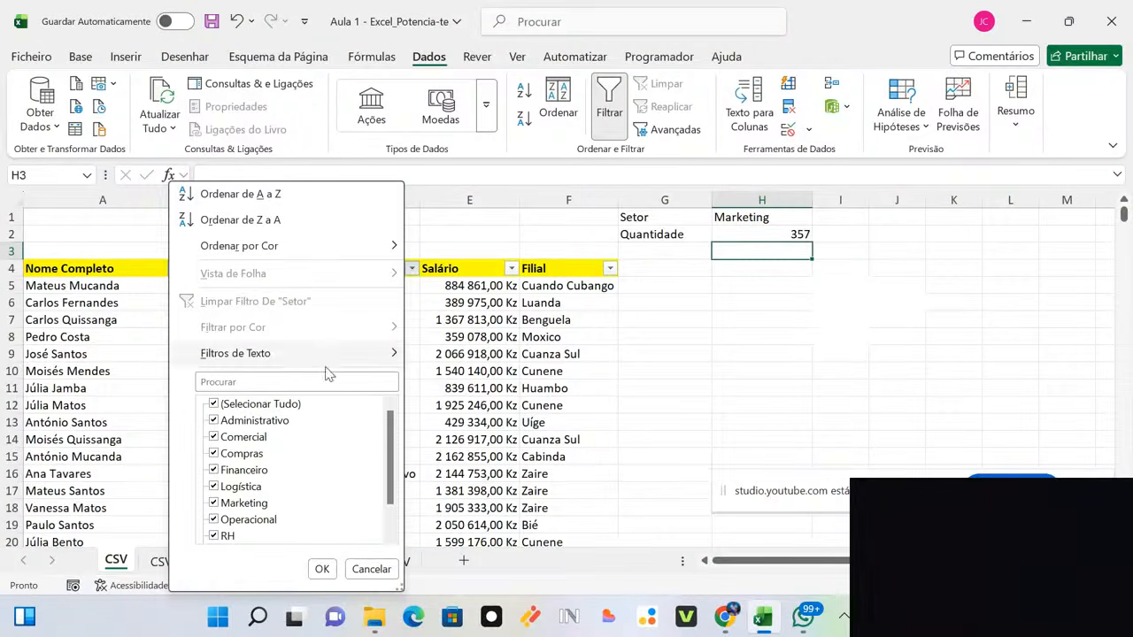
pyautogui.click(261, 405)
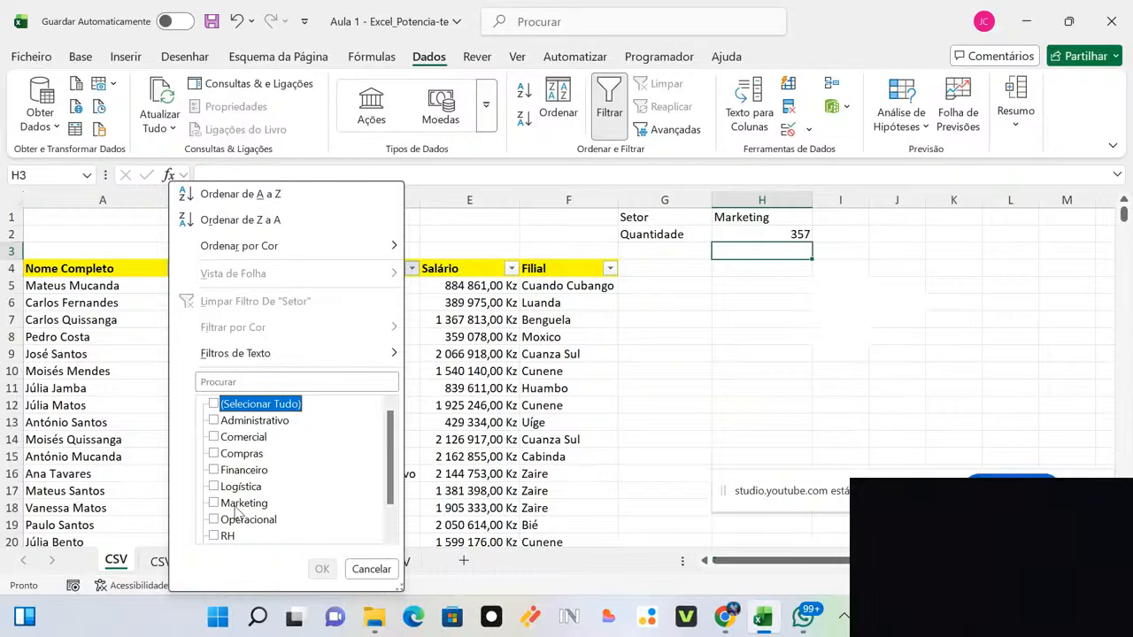
pyautogui.click(236, 508)
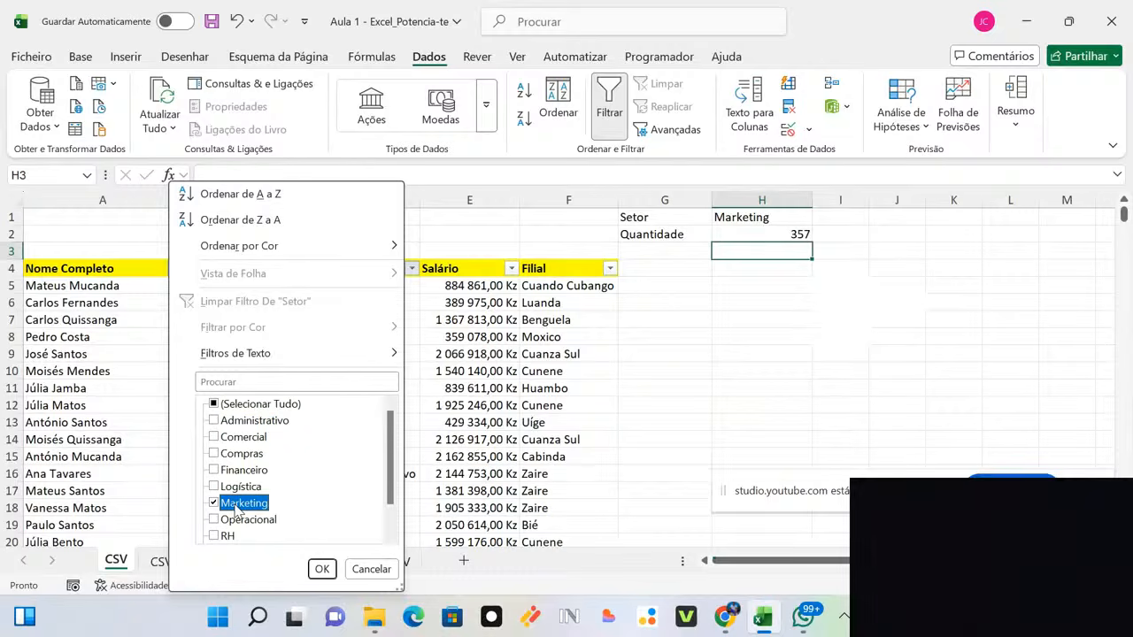
pyautogui.click(321, 570)
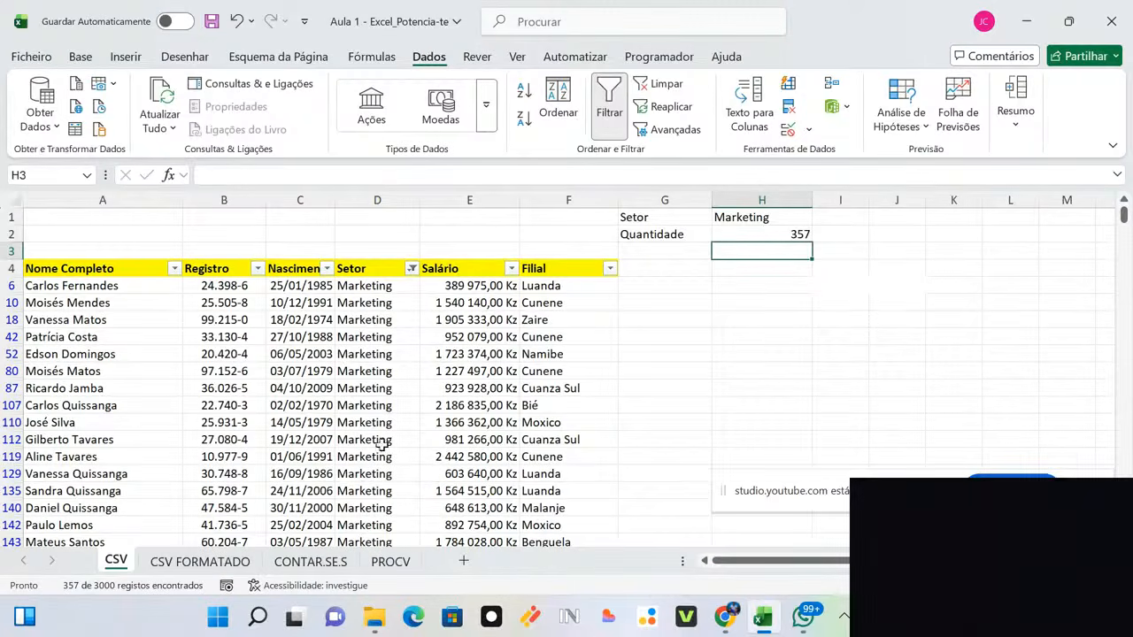
# Step: Select the visible Marketing entries from D6 down to confirm 357 rows
pyautogui.click(373, 294)
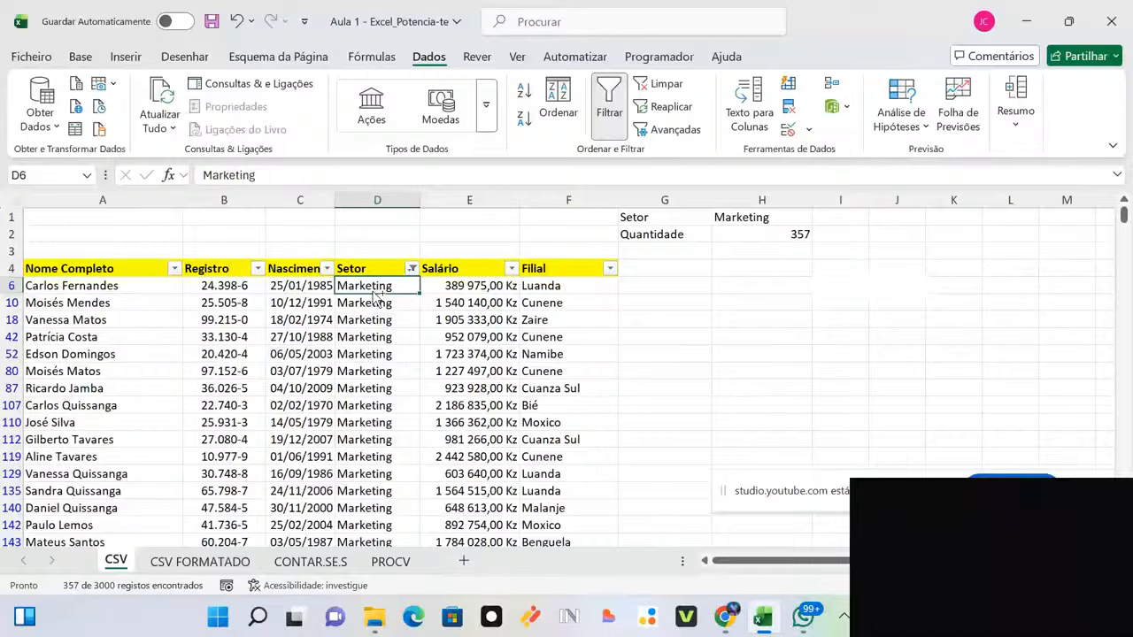
pyautogui.hotkey('ctrl', 'shift', 'Down')
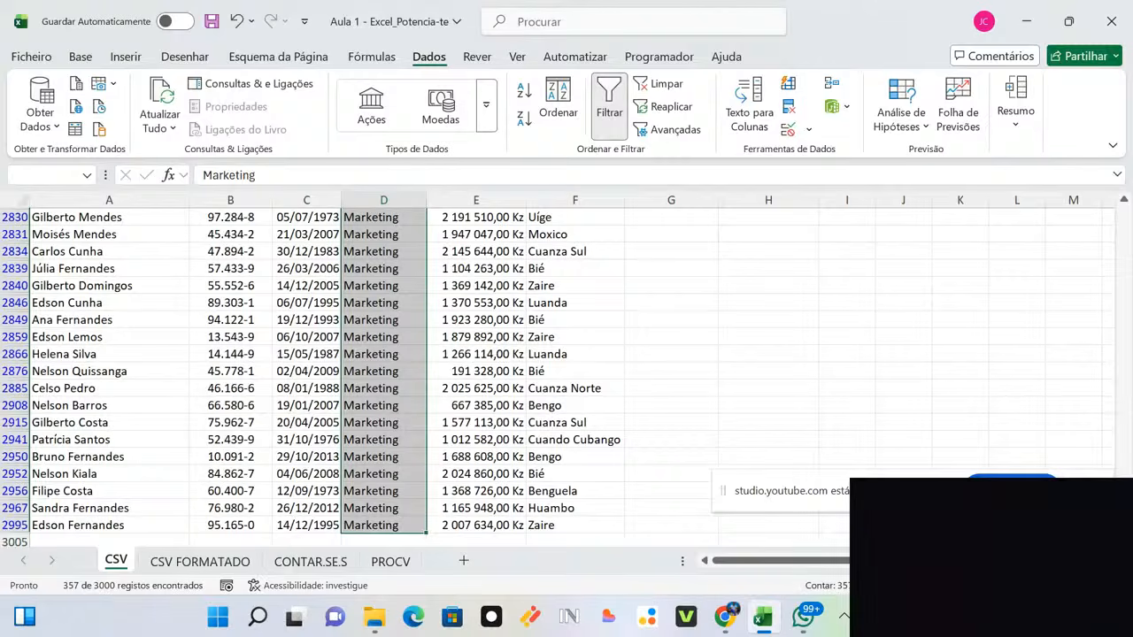
pyautogui.moveTo(1124, 524); pyautogui.dragTo(1125, 154)
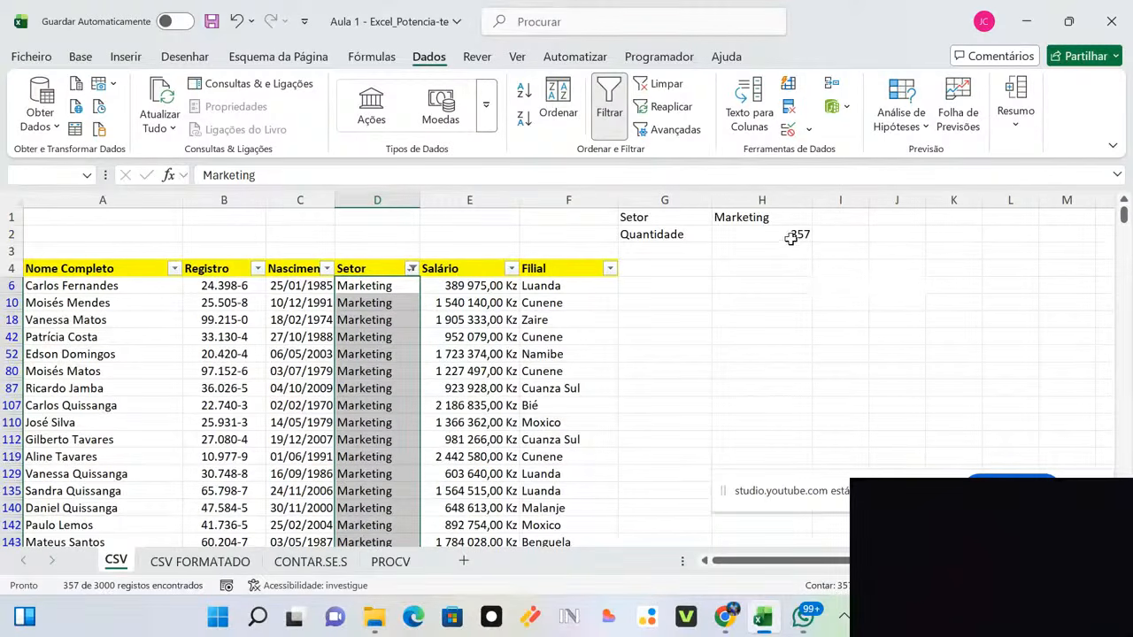
# Step: Filter Setor to Administrativo only, showing 308 of 3000 records
pyautogui.click(413, 269)
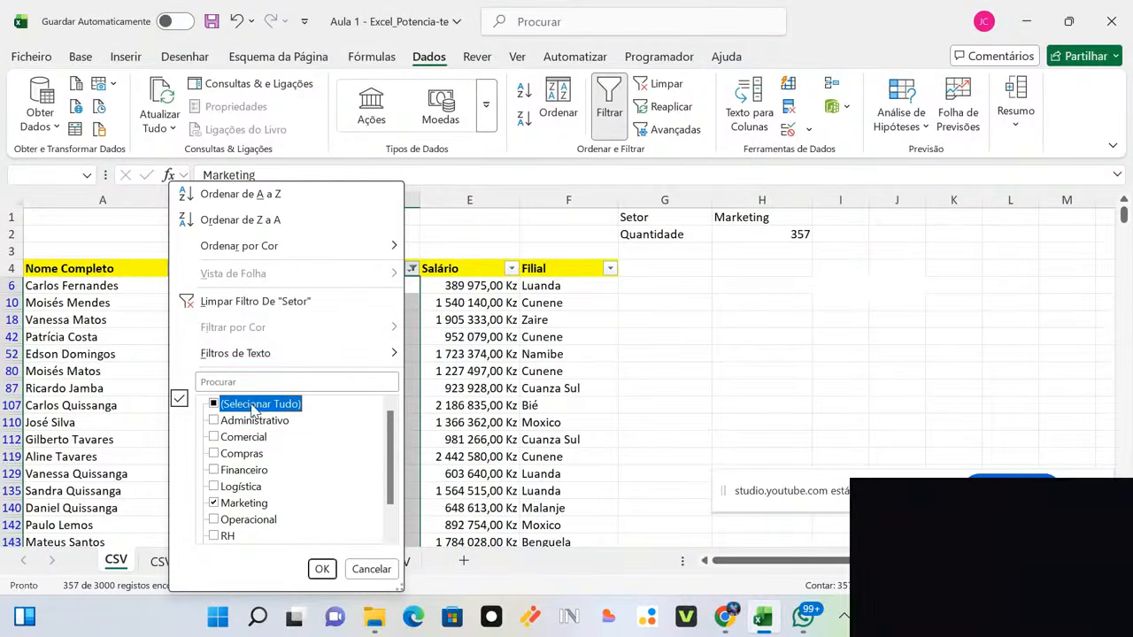
pyautogui.click(254, 407)
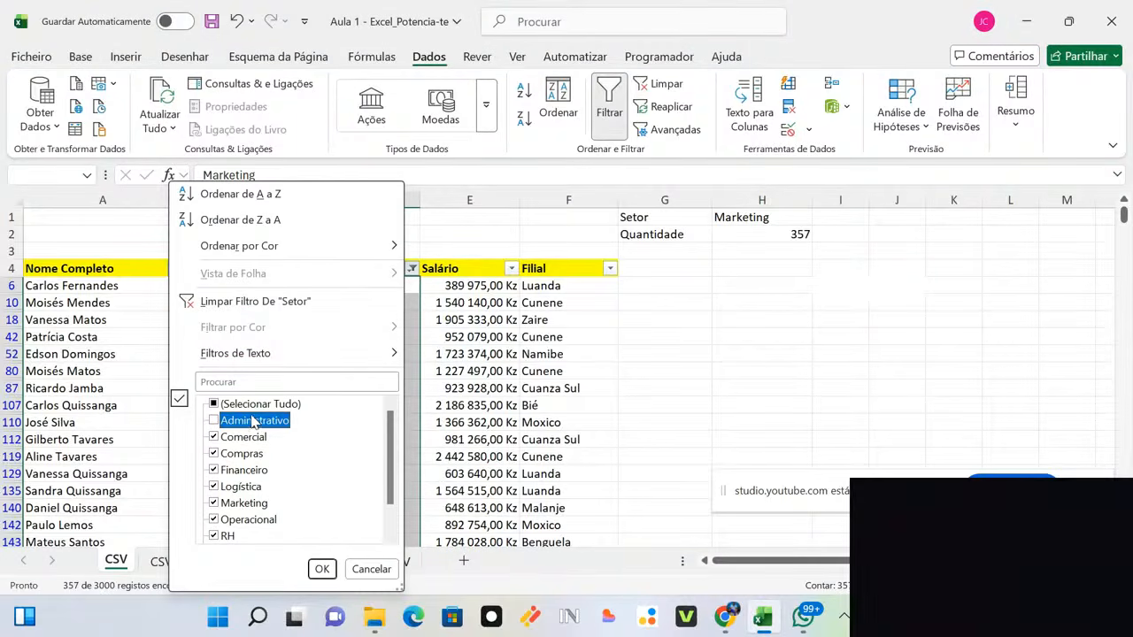
pyautogui.click(252, 406)
pyautogui.click(249, 407)
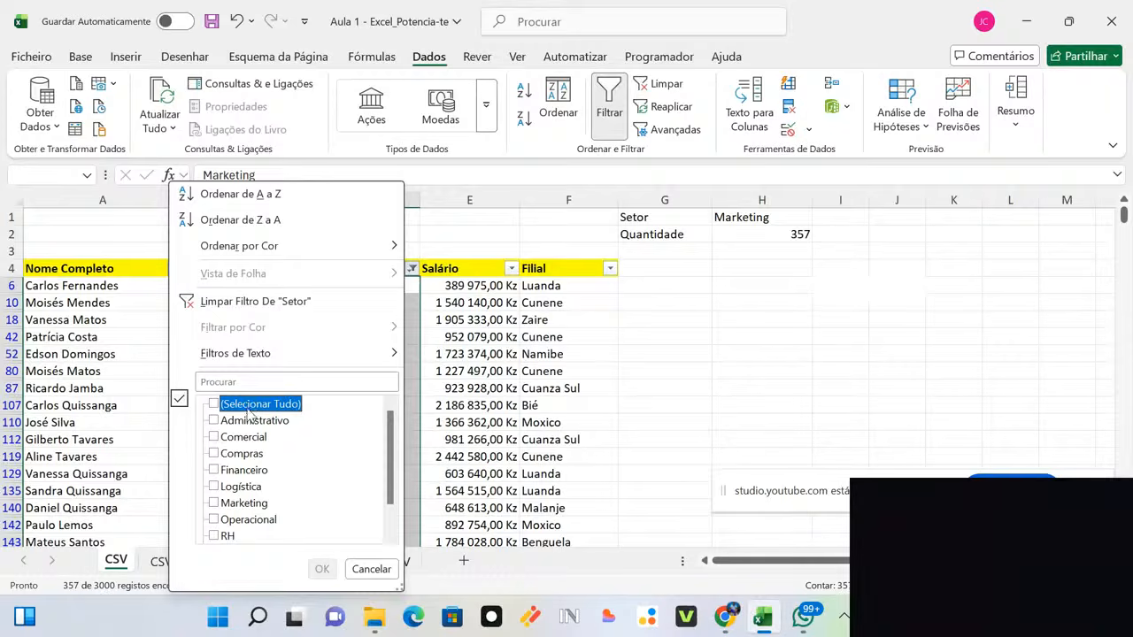
pyautogui.click(252, 421)
pyautogui.click(322, 569)
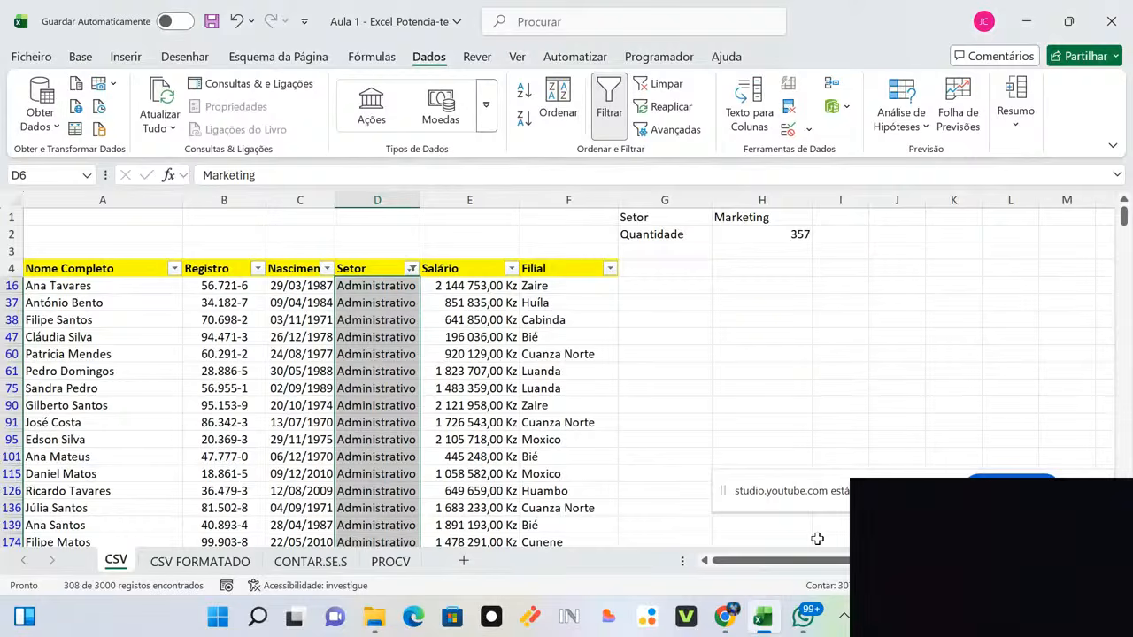
# Step: Replace Marketing with Administrativo as the lookup sector in H1
pyautogui.doubleClick(776, 217)
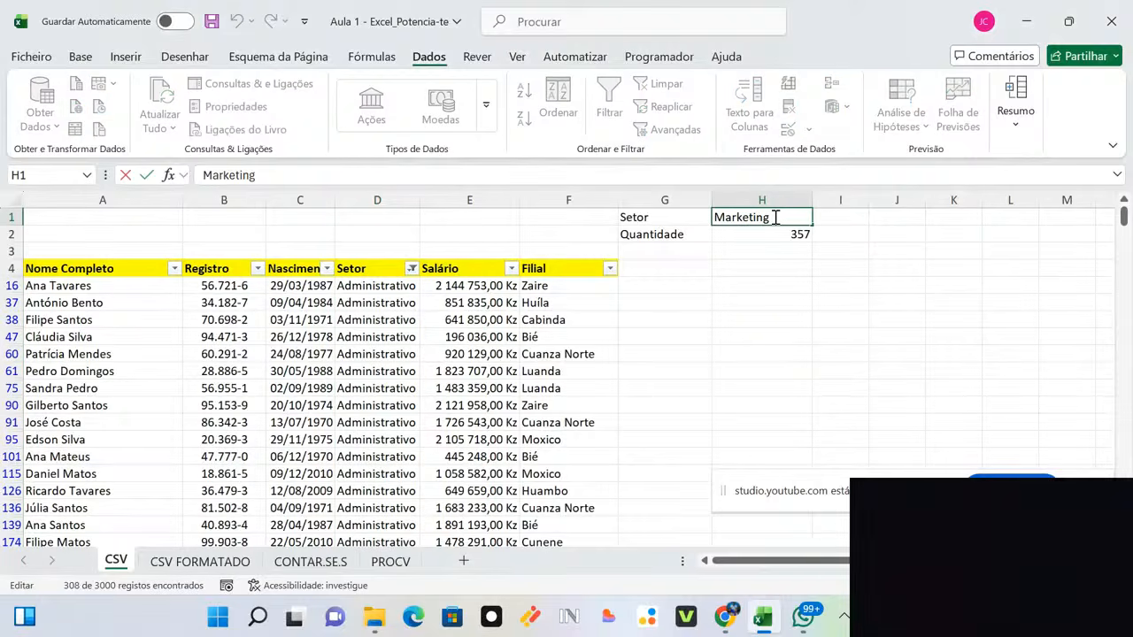
pyautogui.moveTo(775, 217); pyautogui.dragTo(674, 213)
pyautogui.write('Adm')
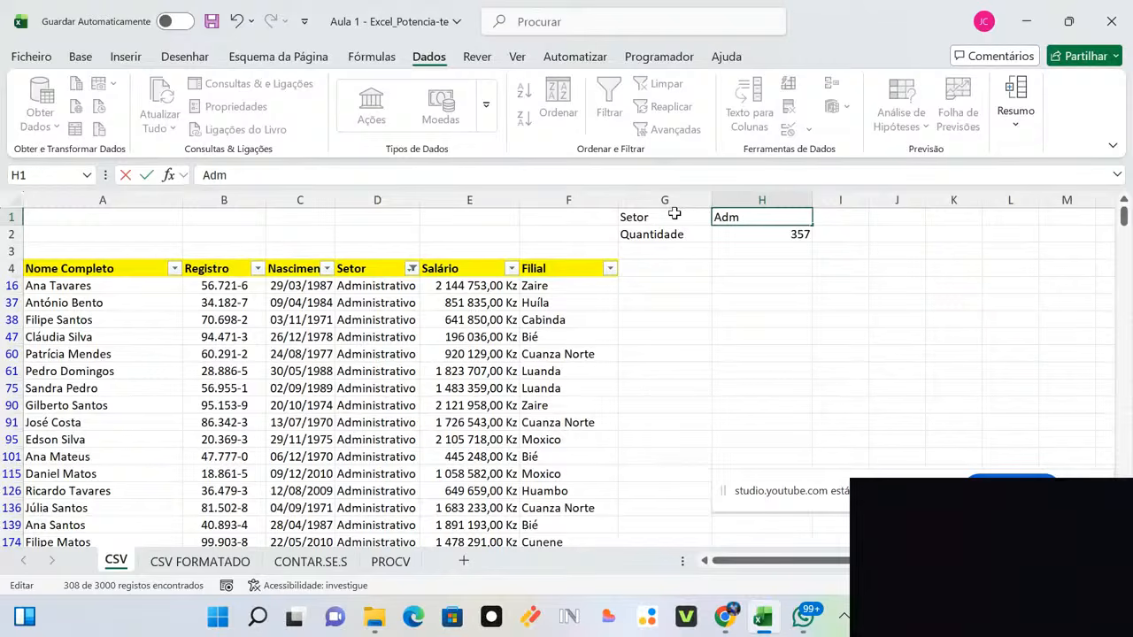
pyautogui.write('inistrativo')
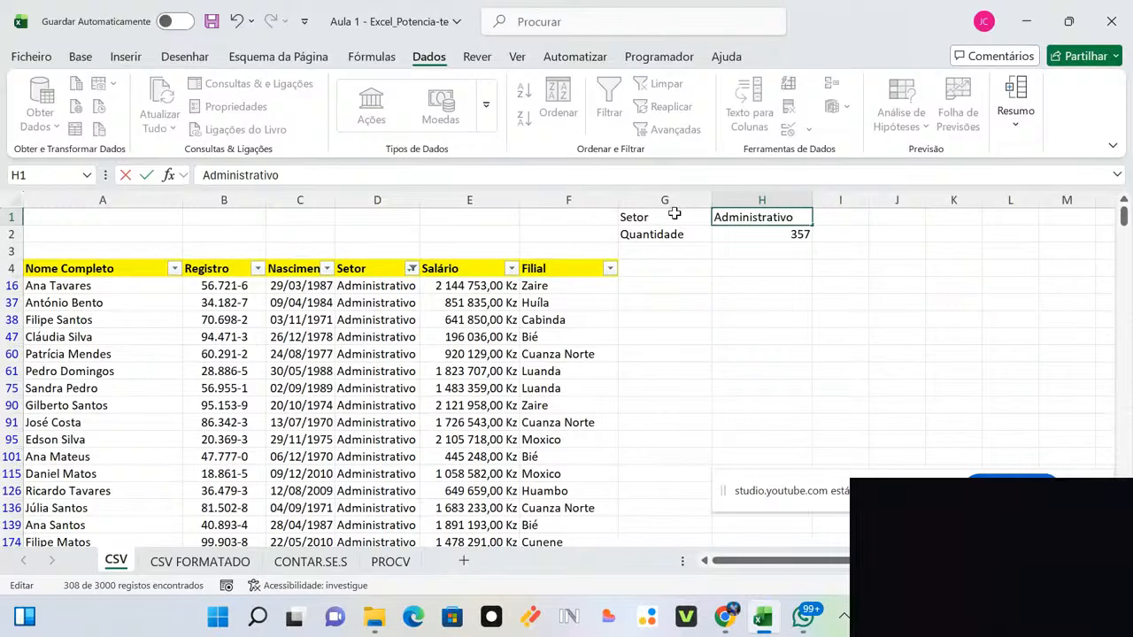
pyautogui.press('Return')
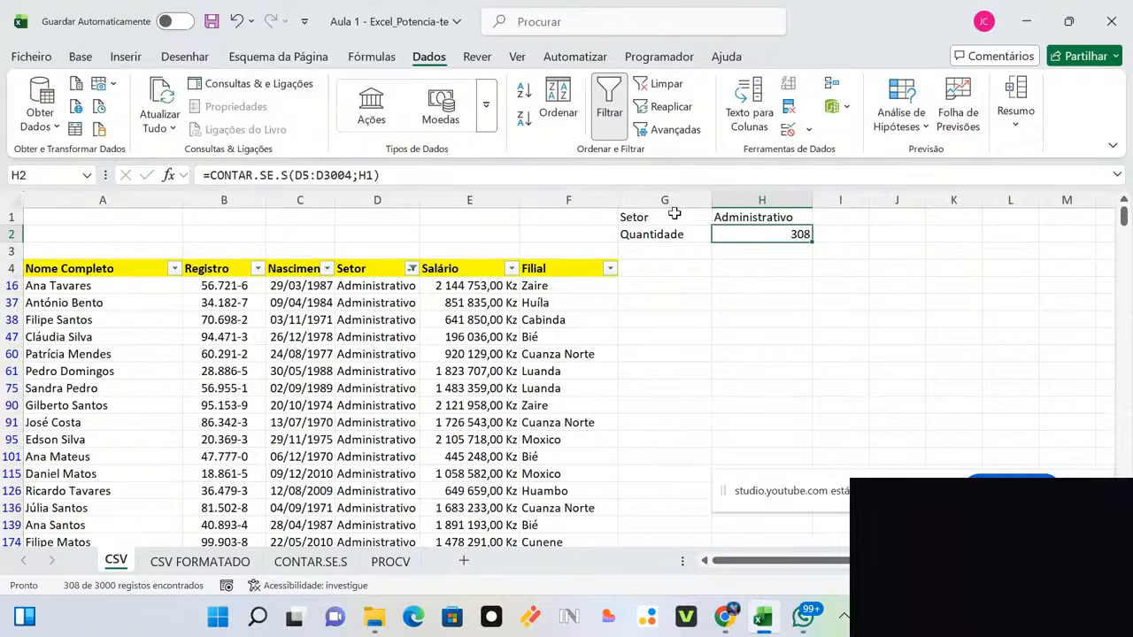
# Step: Check that H2's =CONTAR.SE.S(D5:D3004;H1) formula now returns 308
pyautogui.click(391, 288)
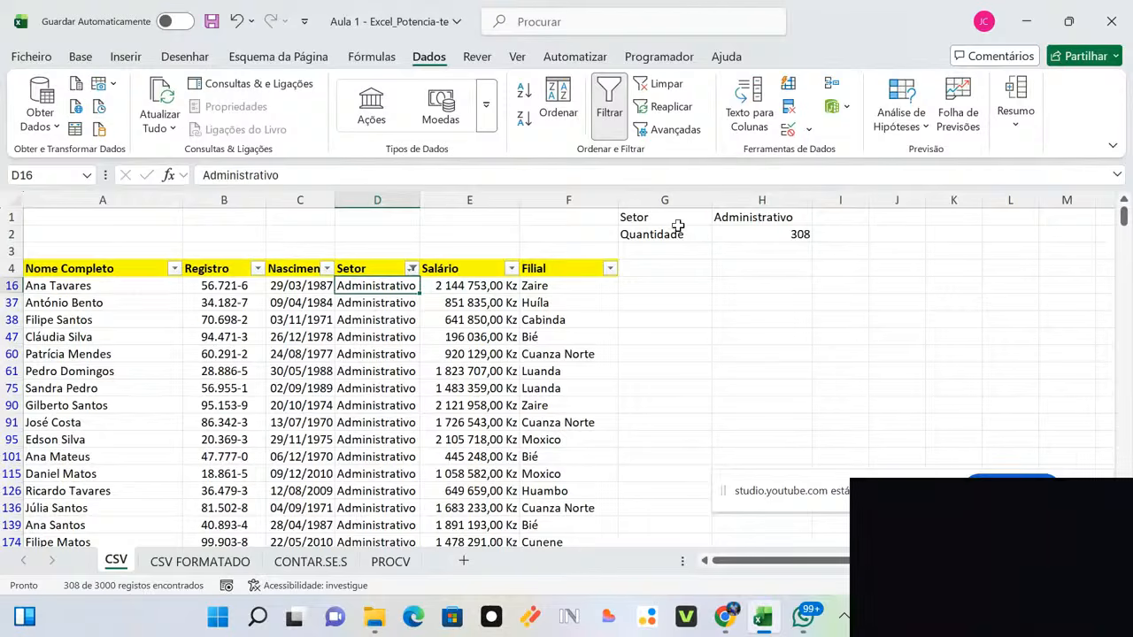
pyautogui.doubleClick(735, 235)
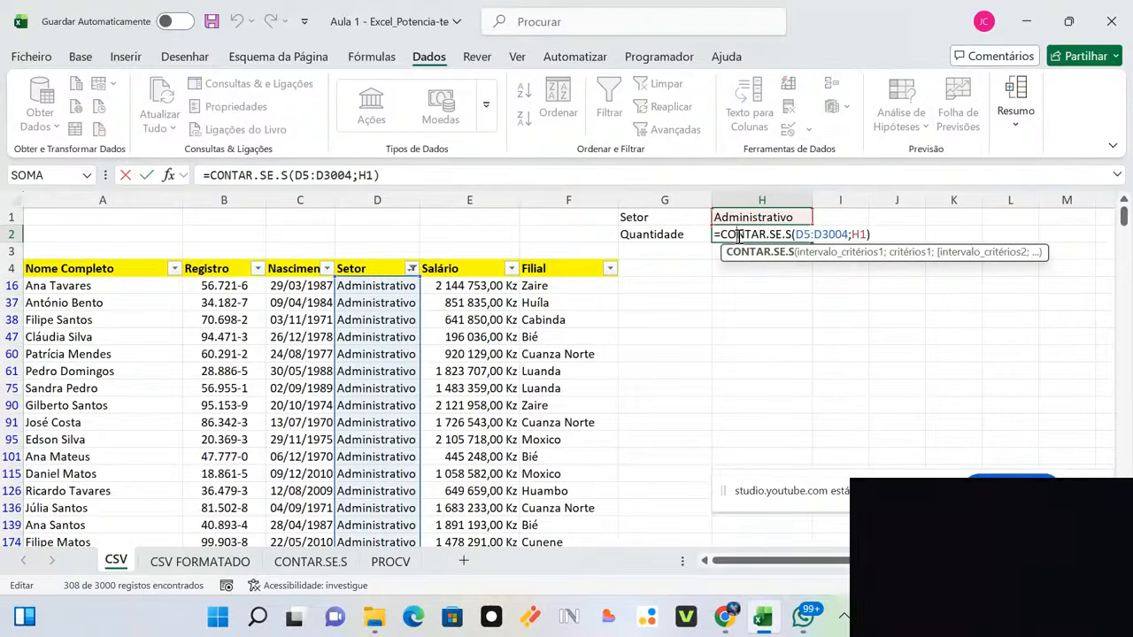
pyautogui.press('Return')
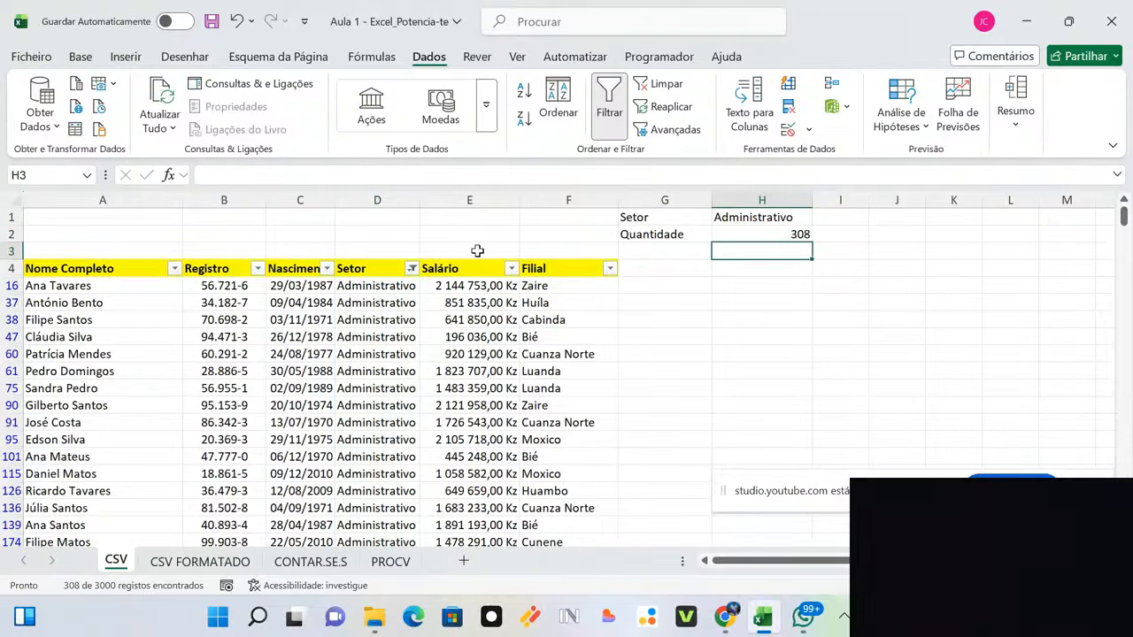
# Step: Clear the Setor filter by ticking (Selecionar Tudo)
pyautogui.click(411, 269)
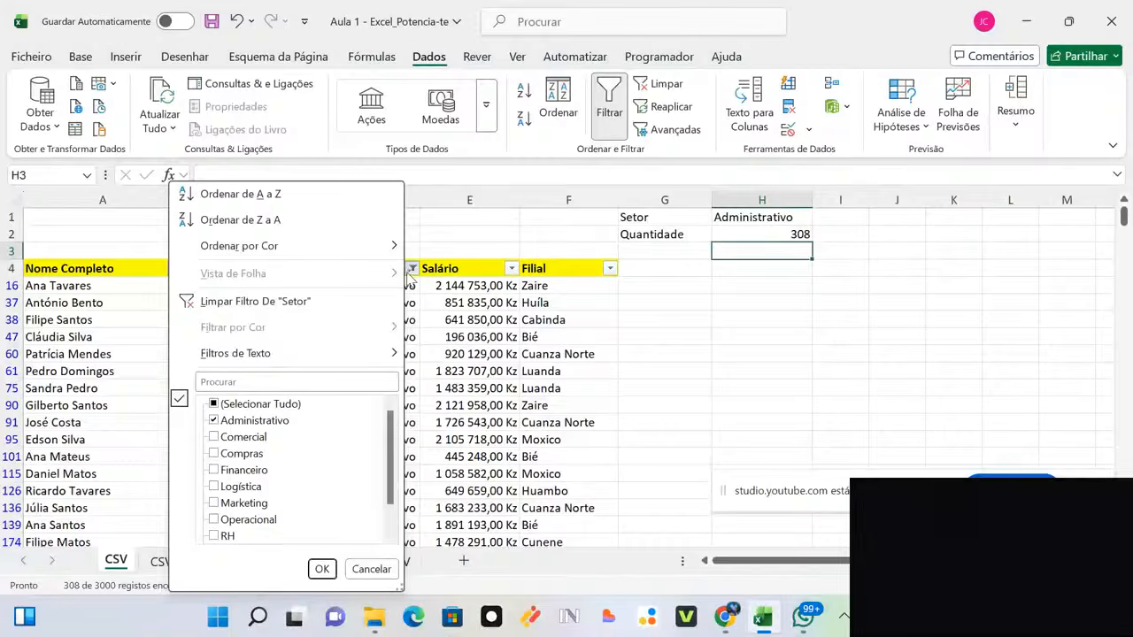
pyautogui.click(252, 406)
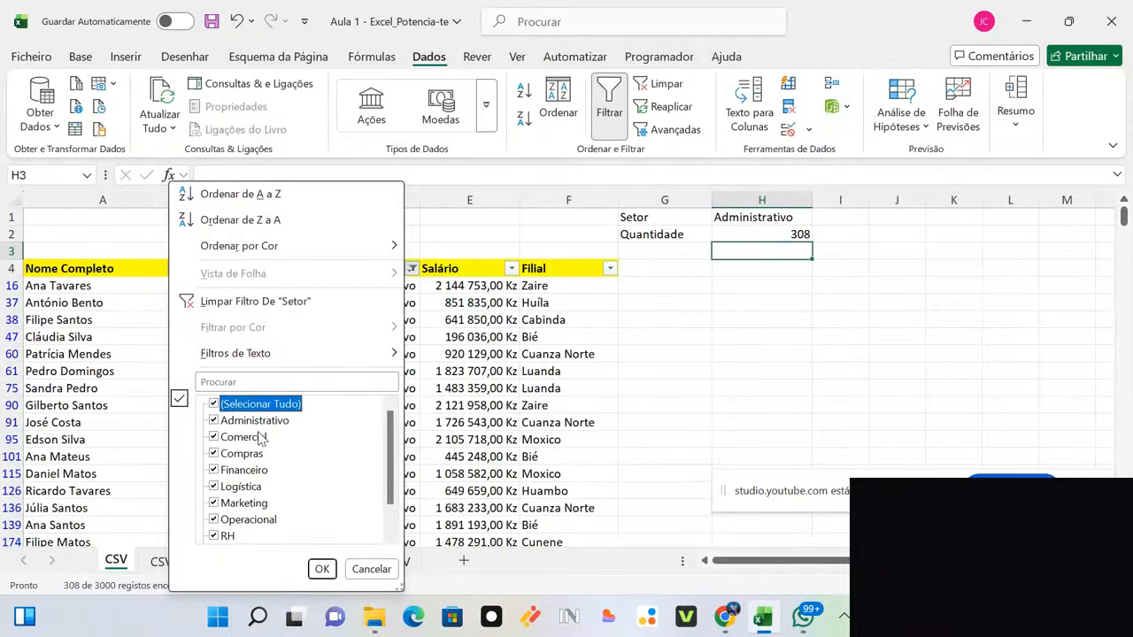
pyautogui.click(322, 569)
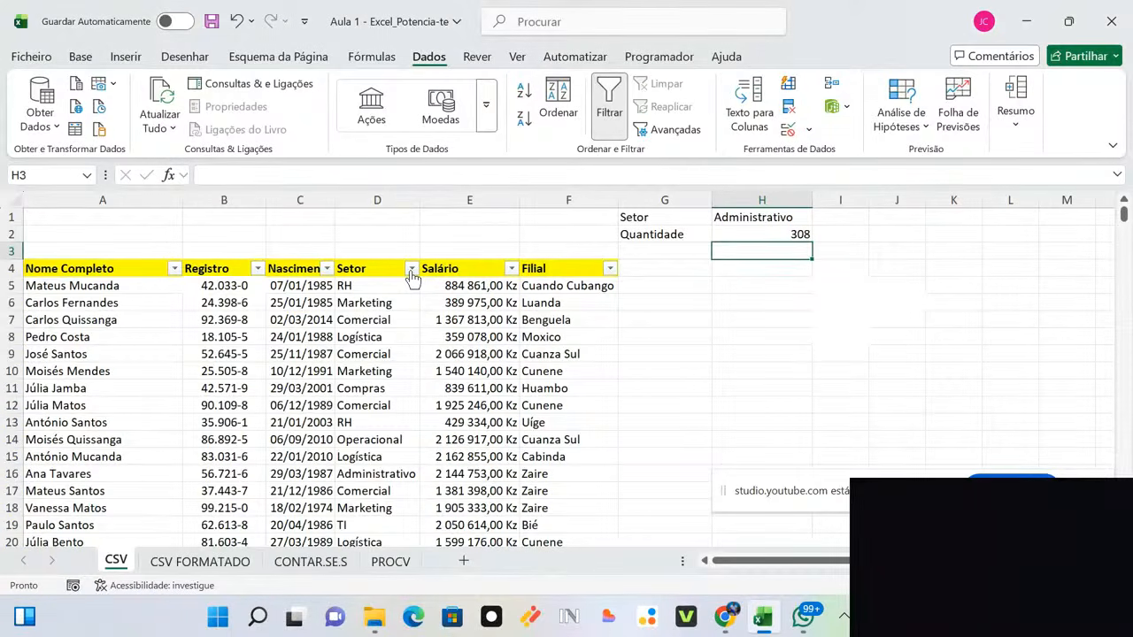
# Step: Reapply the Administrativo-only Setor filter and select its entries in column D
pyautogui.click(411, 271)
pyautogui.click(263, 406)
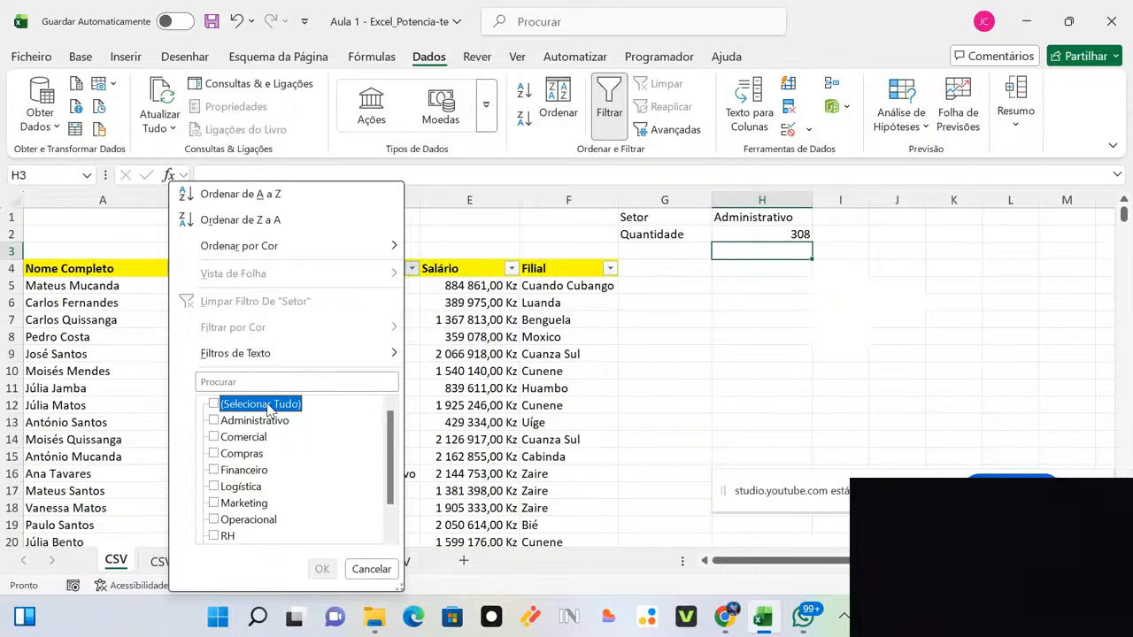
pyautogui.click(269, 423)
pyautogui.click(321, 569)
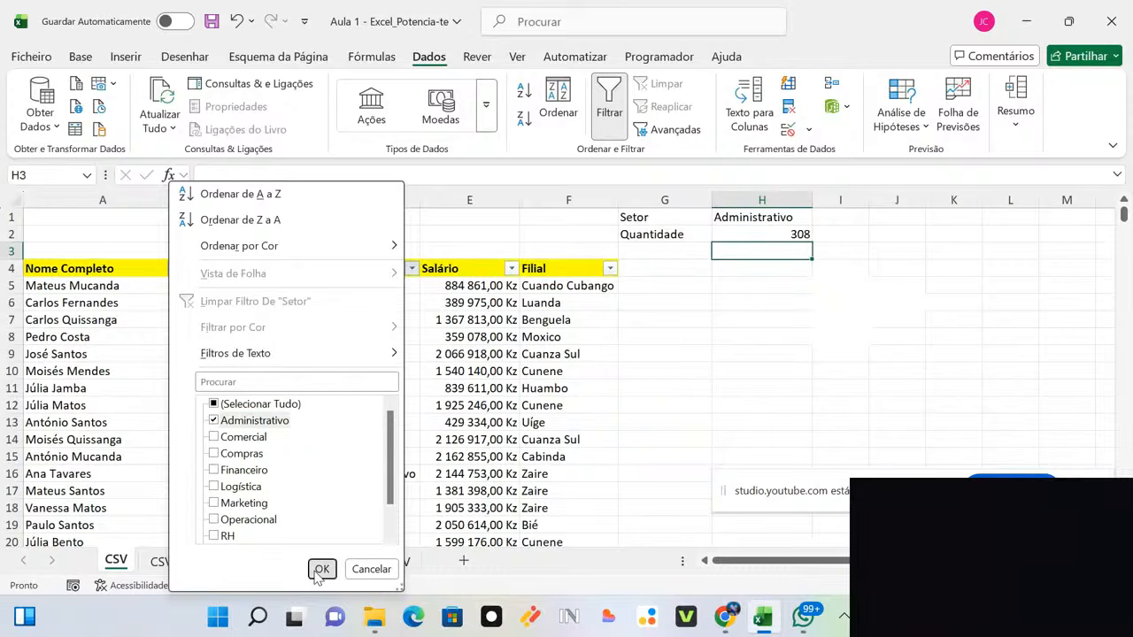
pyautogui.click(400, 285)
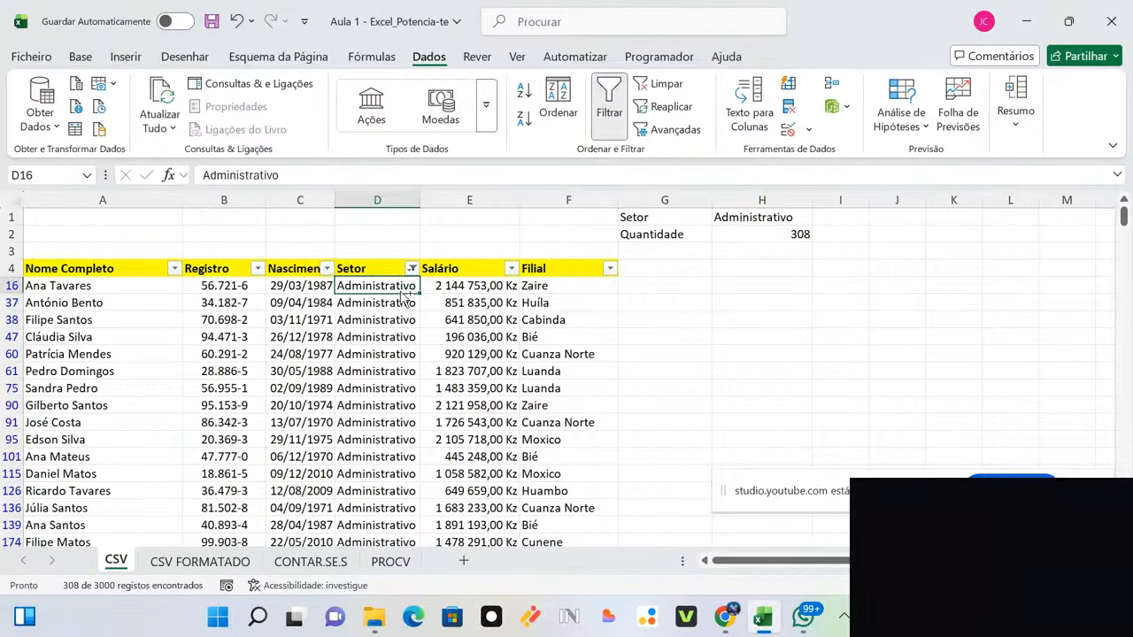
pyautogui.hotkey('ctrl', 'shift', 'Down')
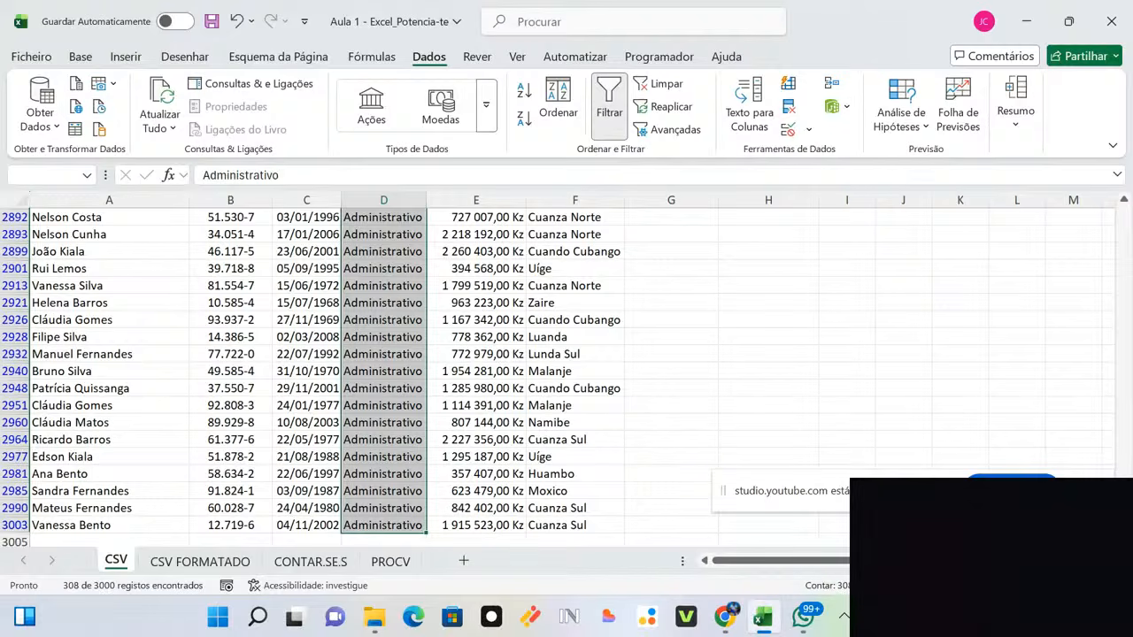
pyautogui.moveTo(1123, 511); pyautogui.dragTo(1087, 193)
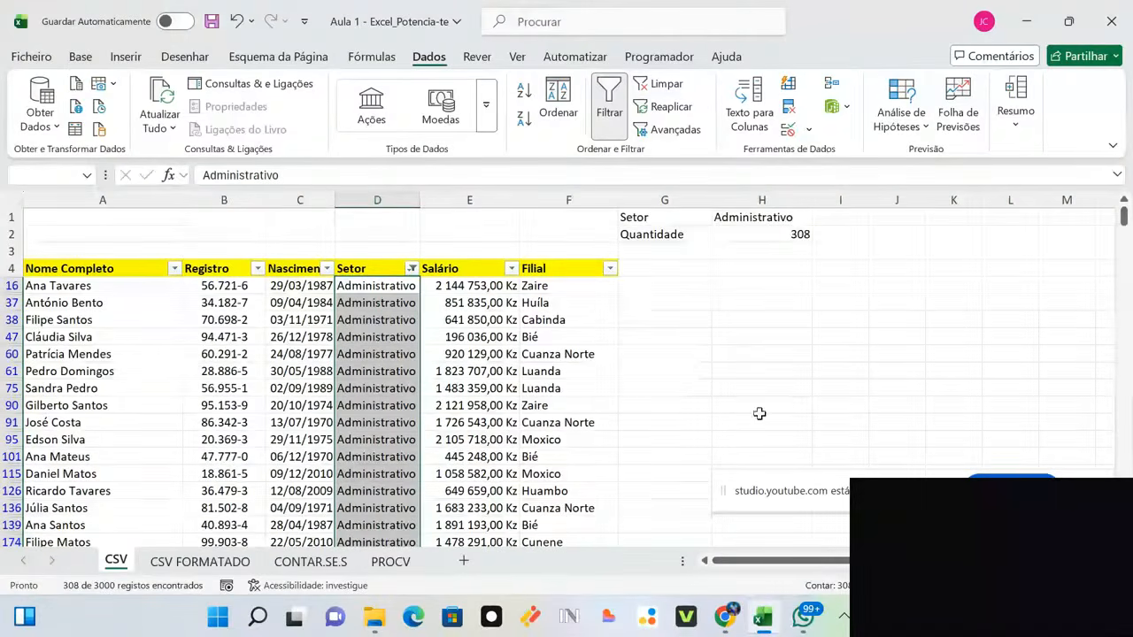
# Step: Tick (Selecionar Tudo) again so every sector's rows show
pyautogui.click(412, 268)
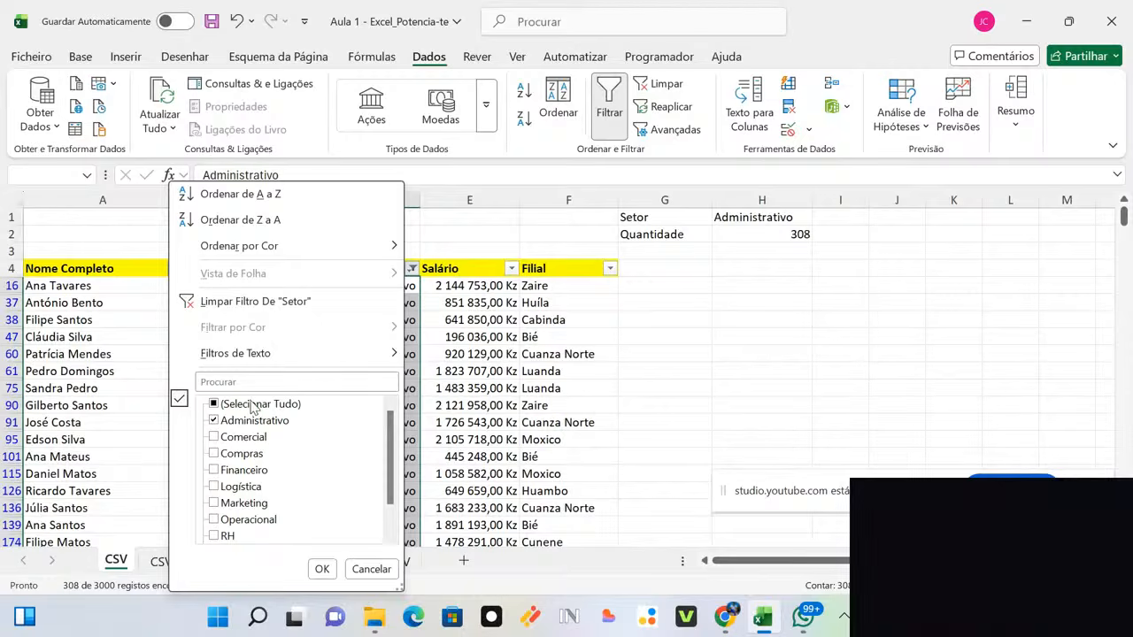
pyautogui.click(255, 407)
pyautogui.click(321, 569)
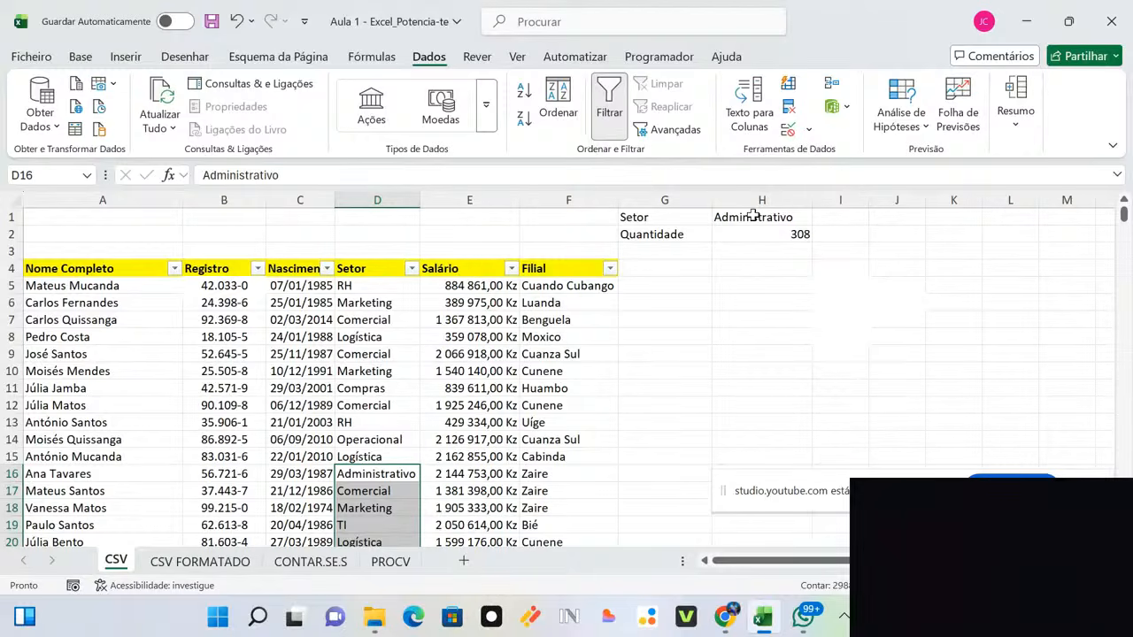
# Step: Delete Administrativo from H1 so the CONTAR.SE.S count in H2 becomes 0
pyautogui.click(391, 285)
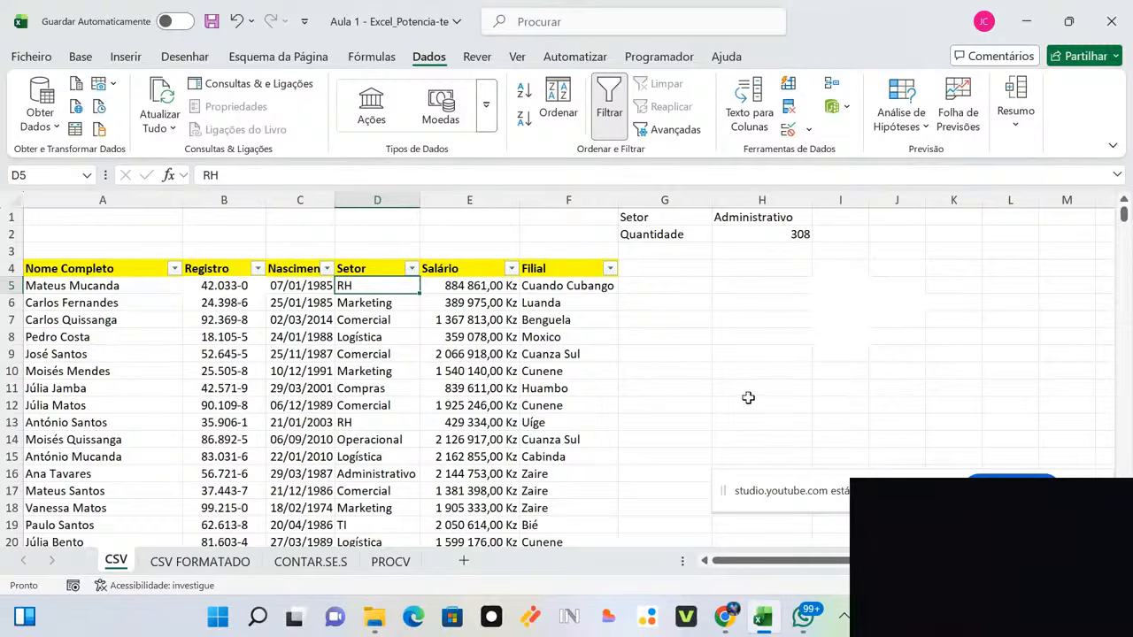
pyautogui.click(80, 56)
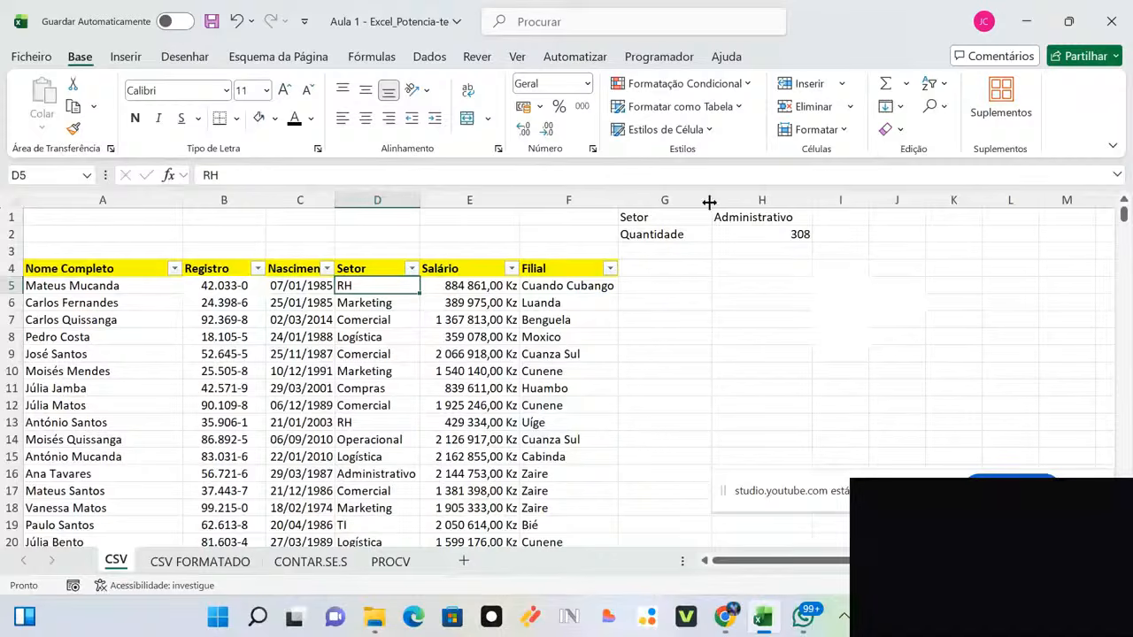
pyautogui.click(747, 218)
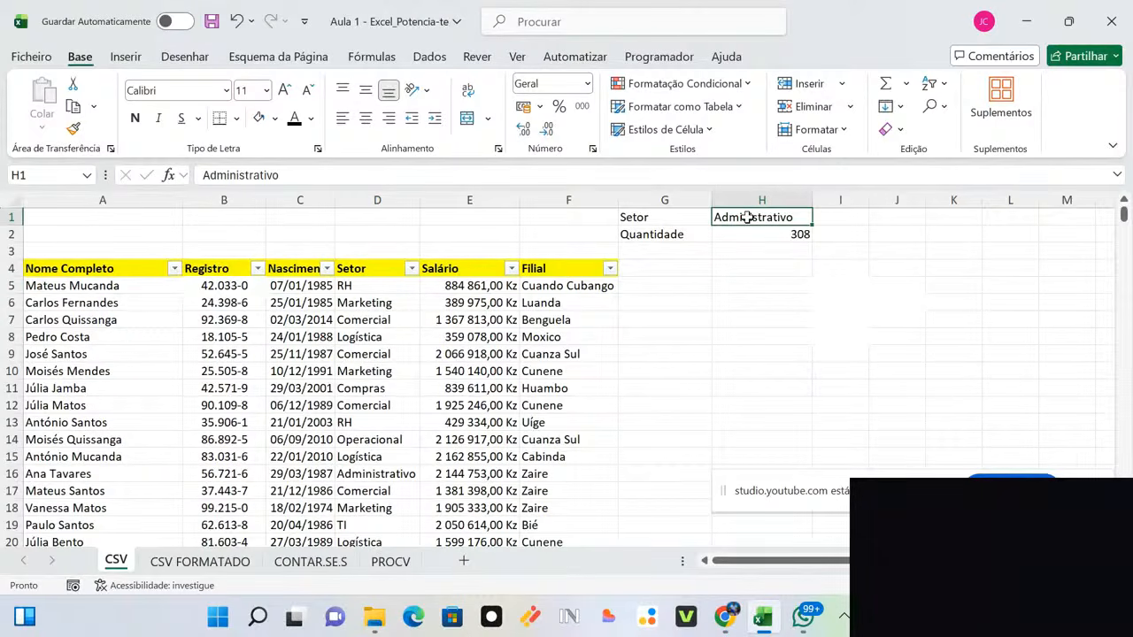
pyautogui.press('Delete')
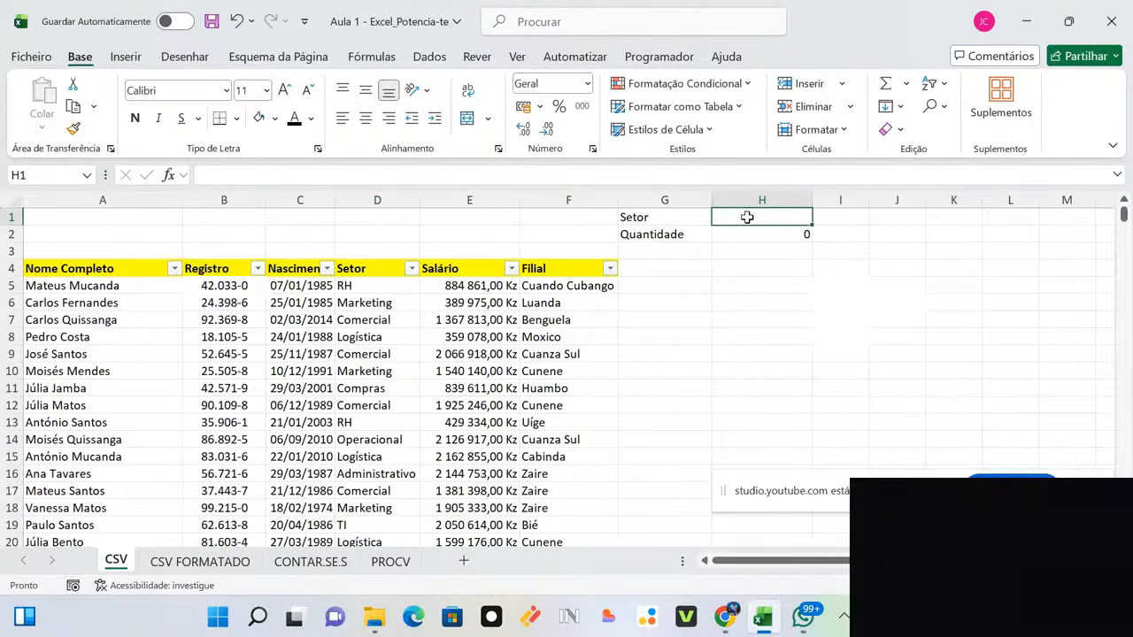
pyautogui.click(859, 338)
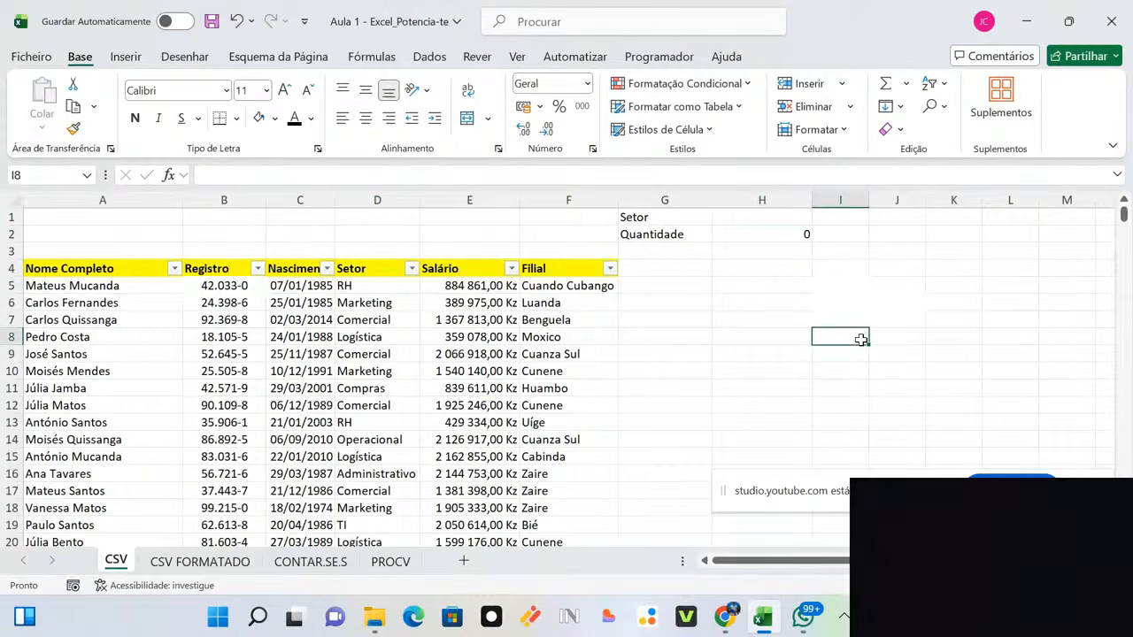
pyautogui.click(748, 217)
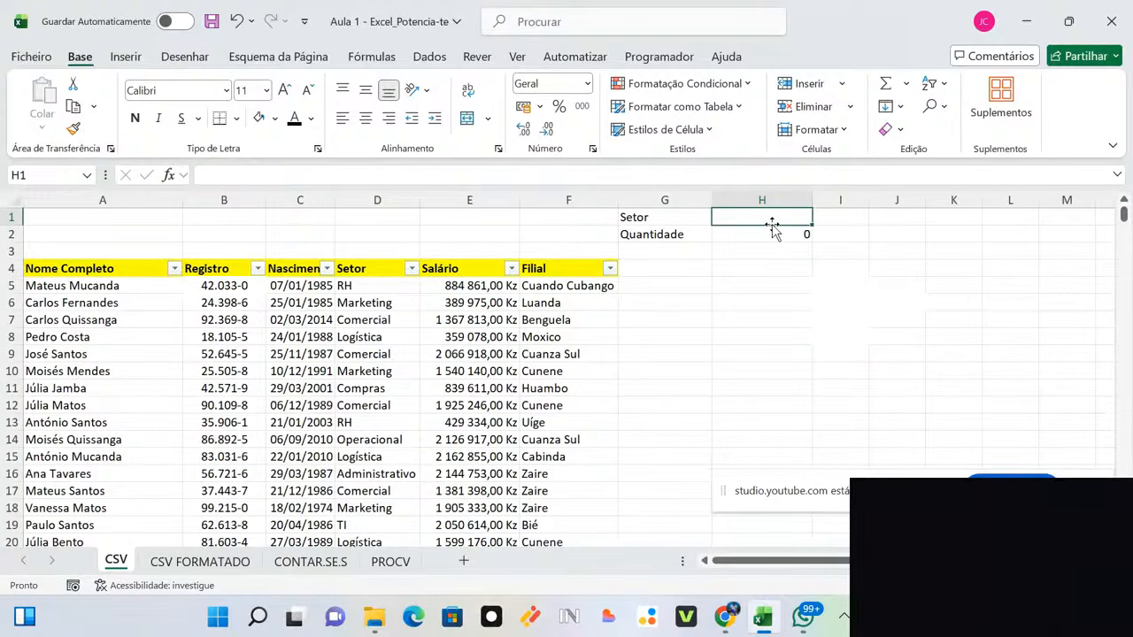
pyautogui.click(440, 58)
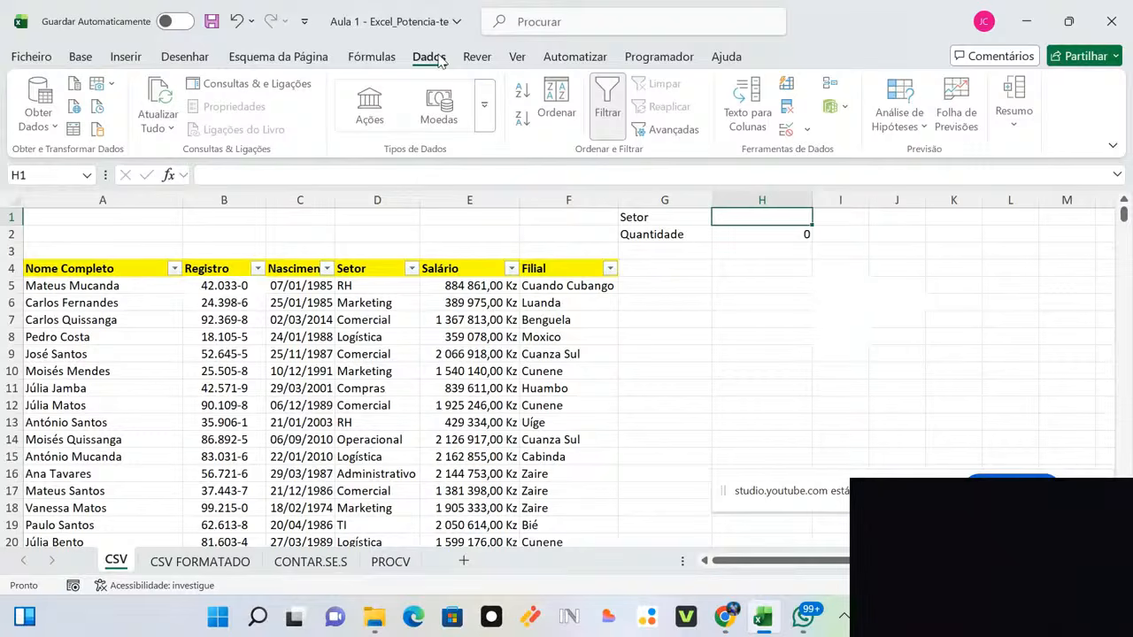
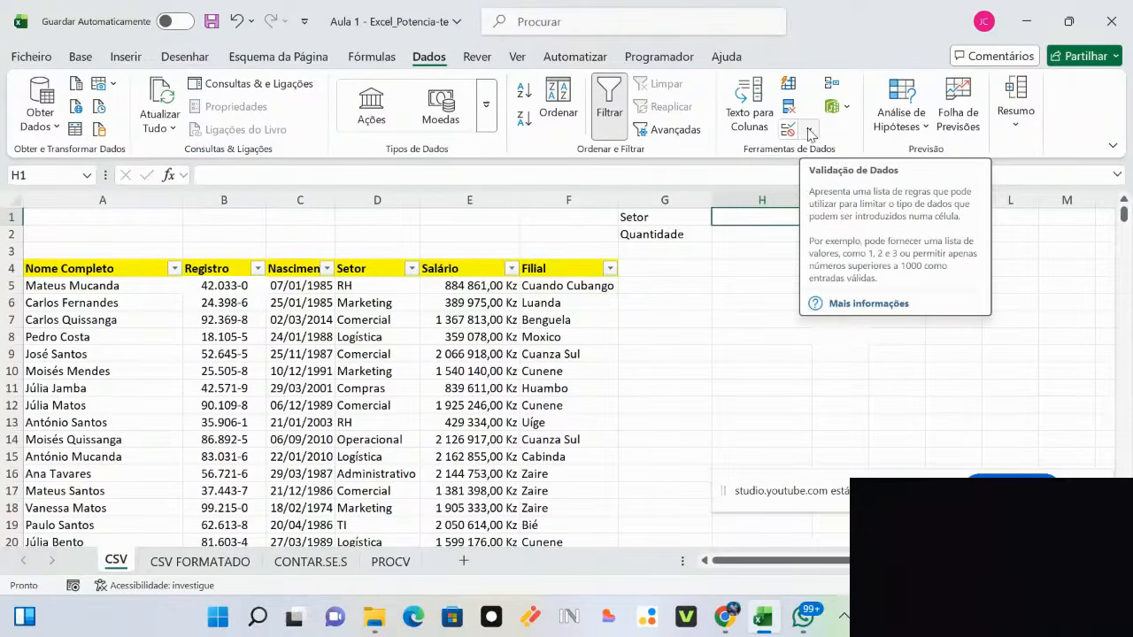
# Step: Give H1 a List data validation sourced from =$D$5:$D$3004
pyautogui.click(809, 132)
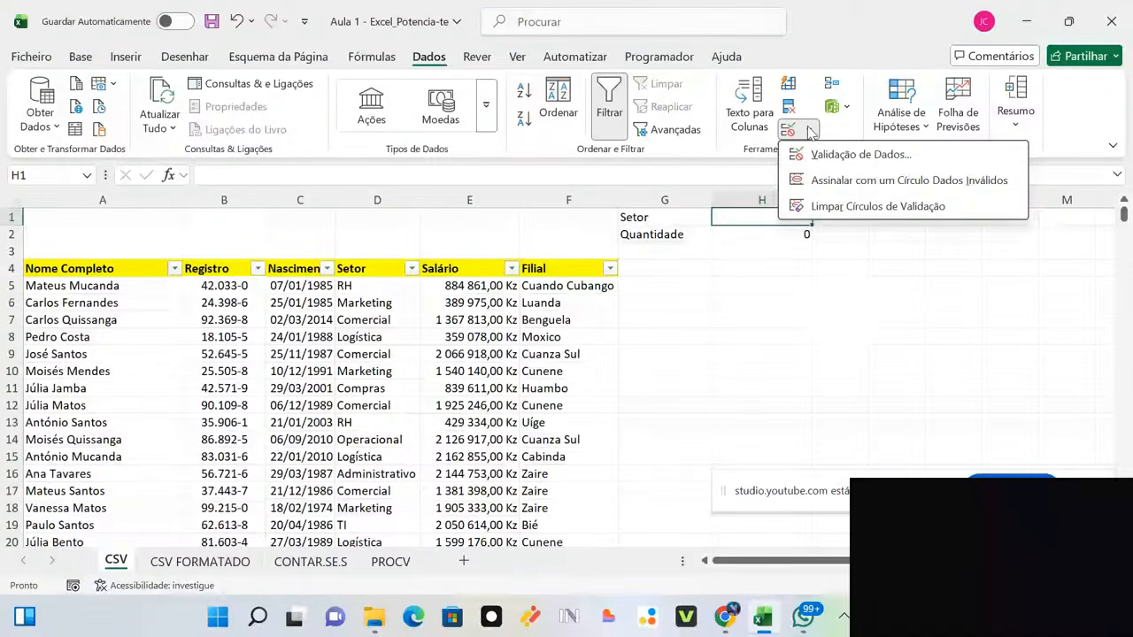
pyautogui.click(845, 155)
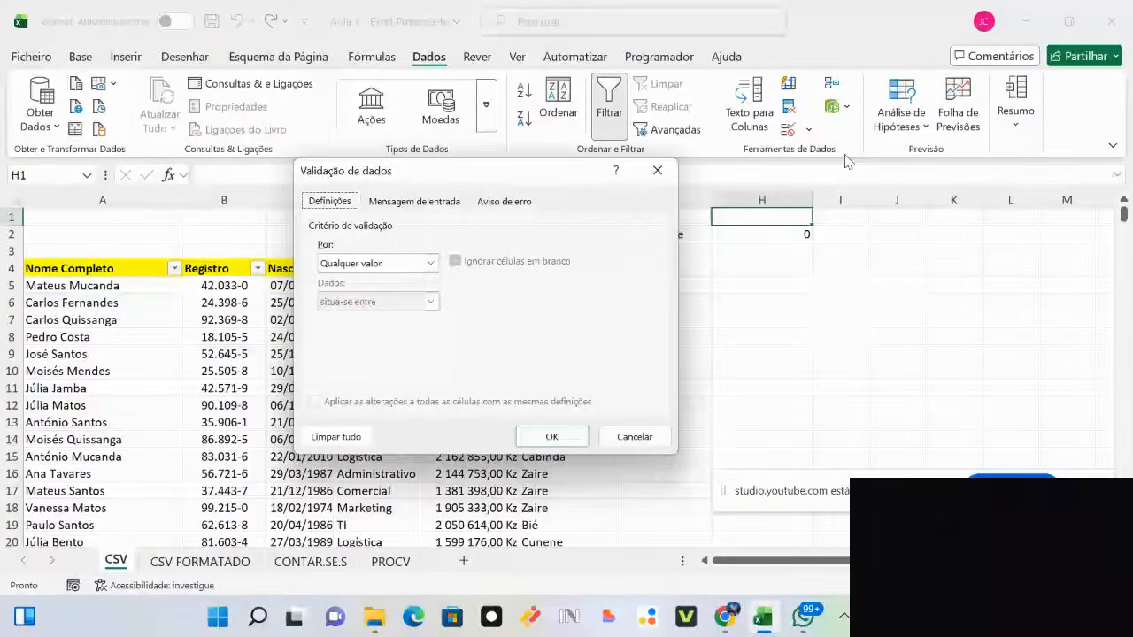
pyautogui.click(431, 264)
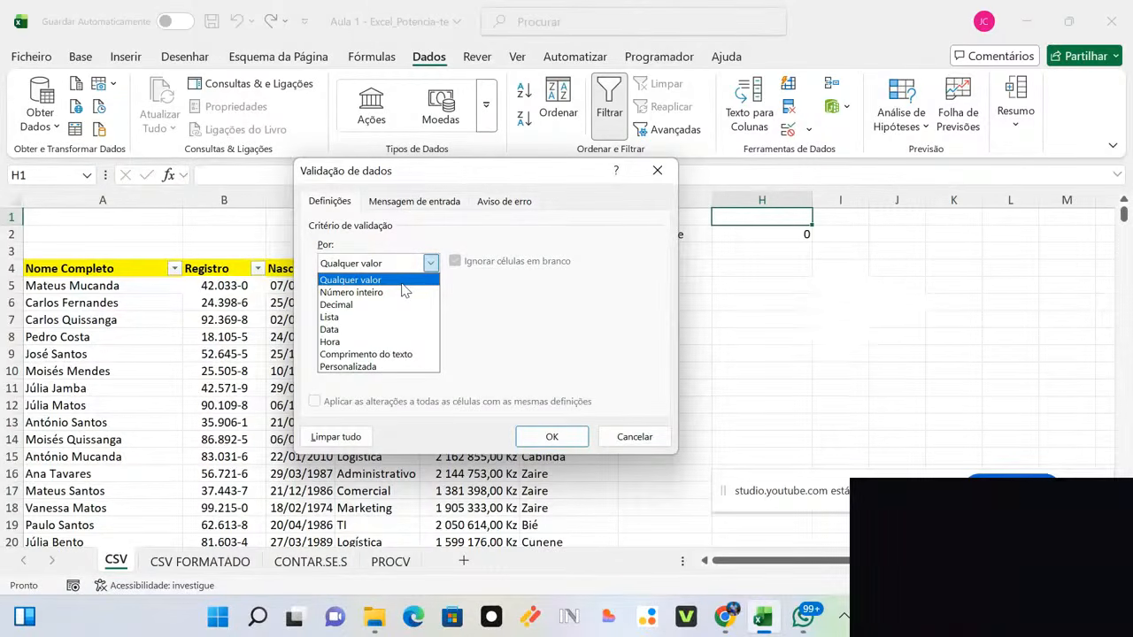
pyautogui.click(371, 318)
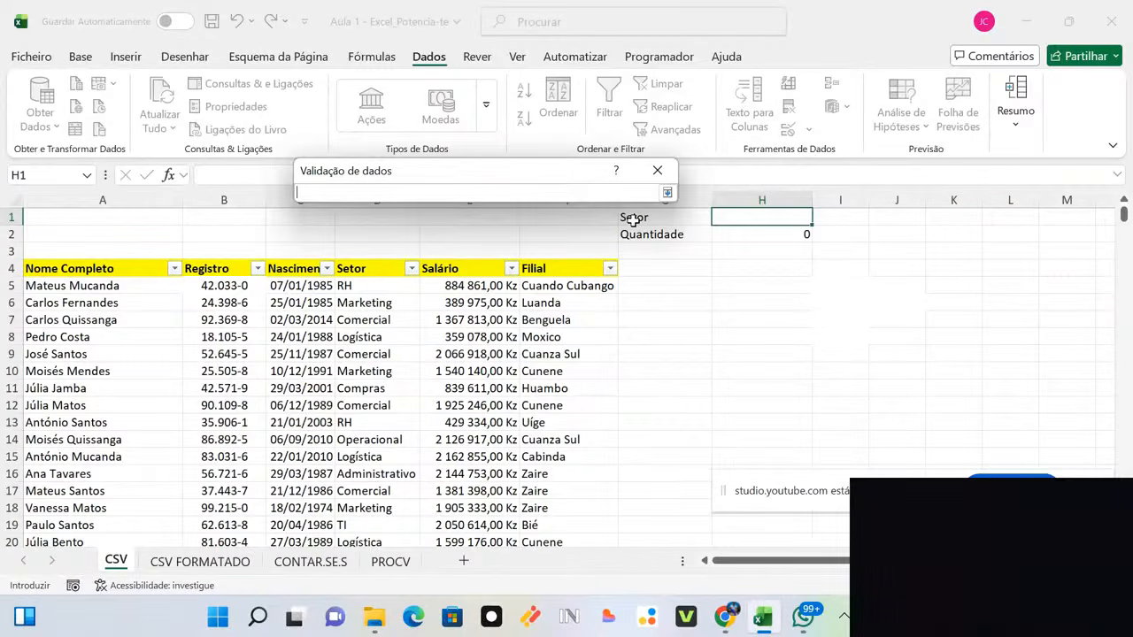
pyautogui.click(360, 286)
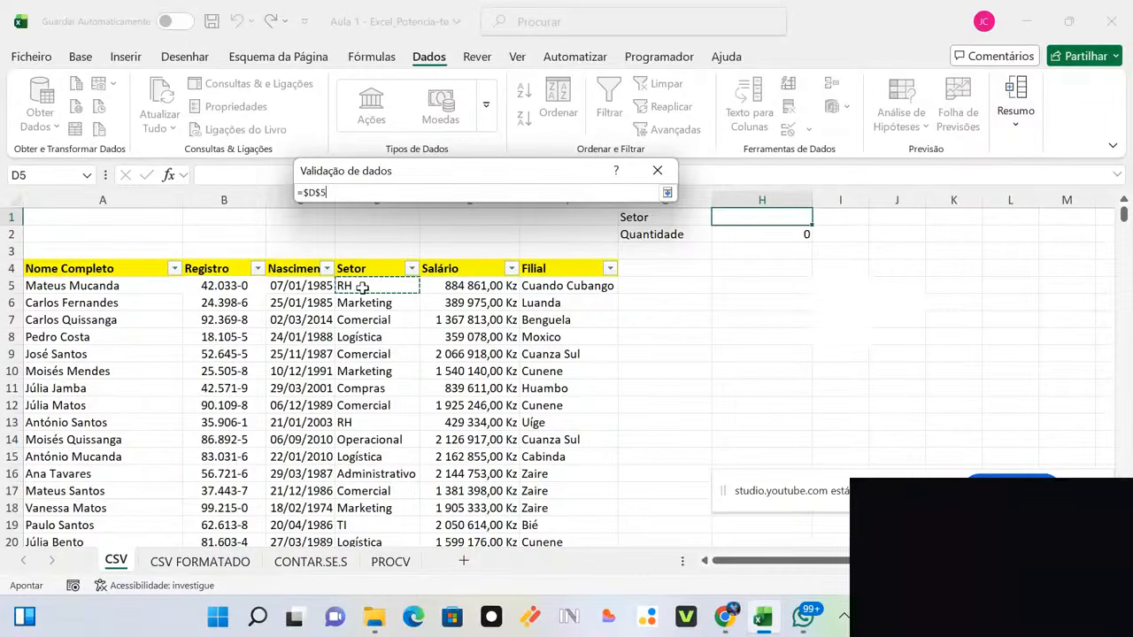
pyautogui.hotkey('ctrl', 'shift', 'Down')
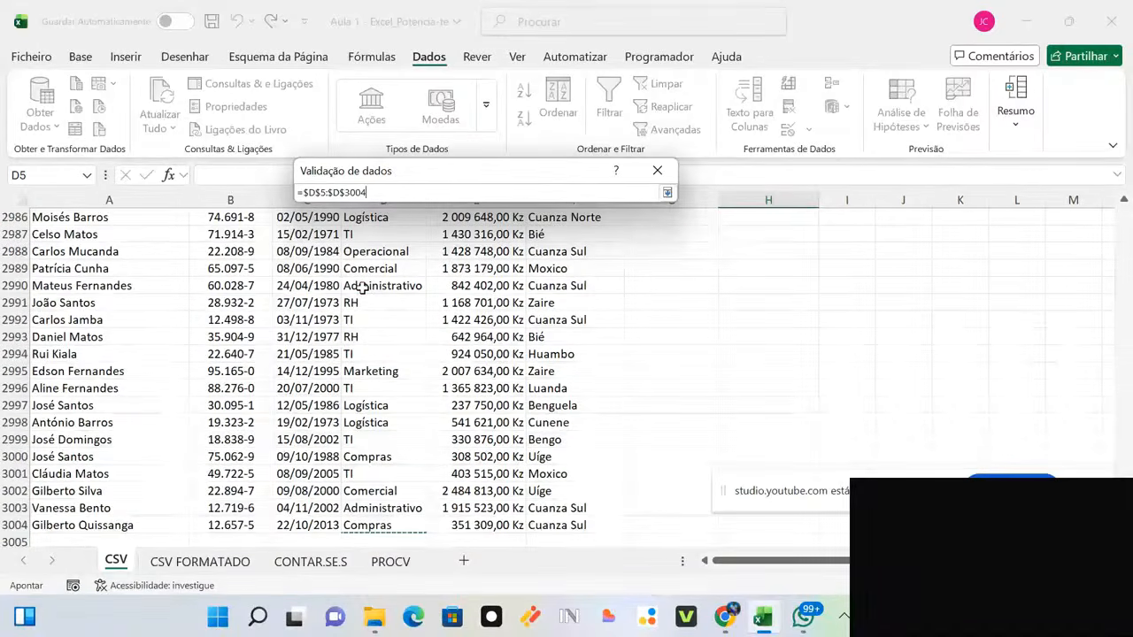
pyautogui.press('Return')
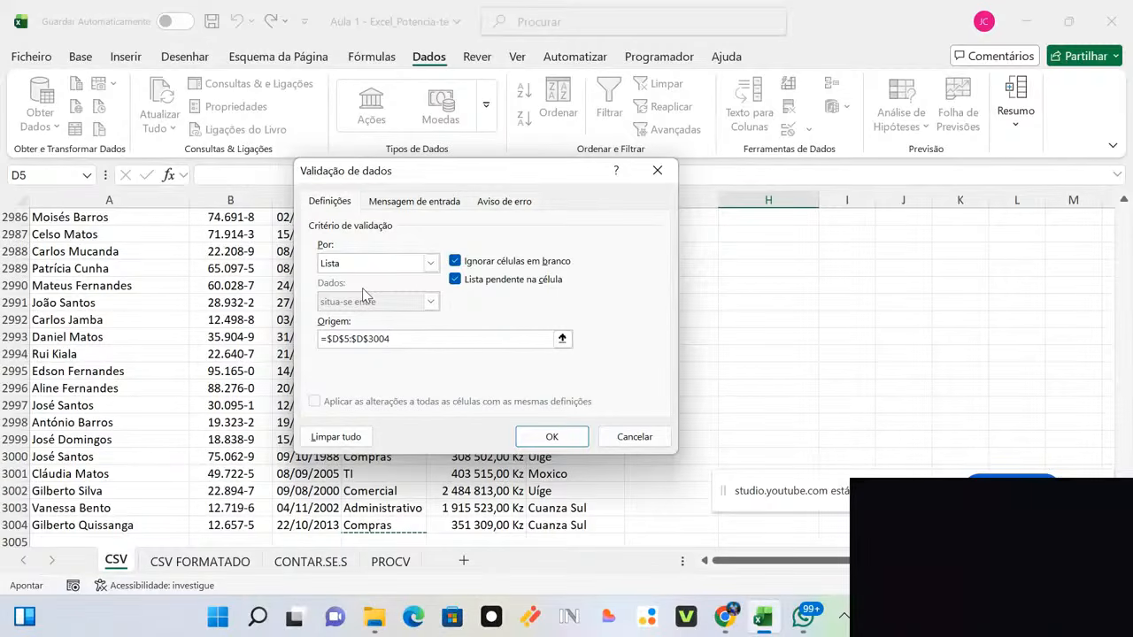
pyautogui.click(543, 436)
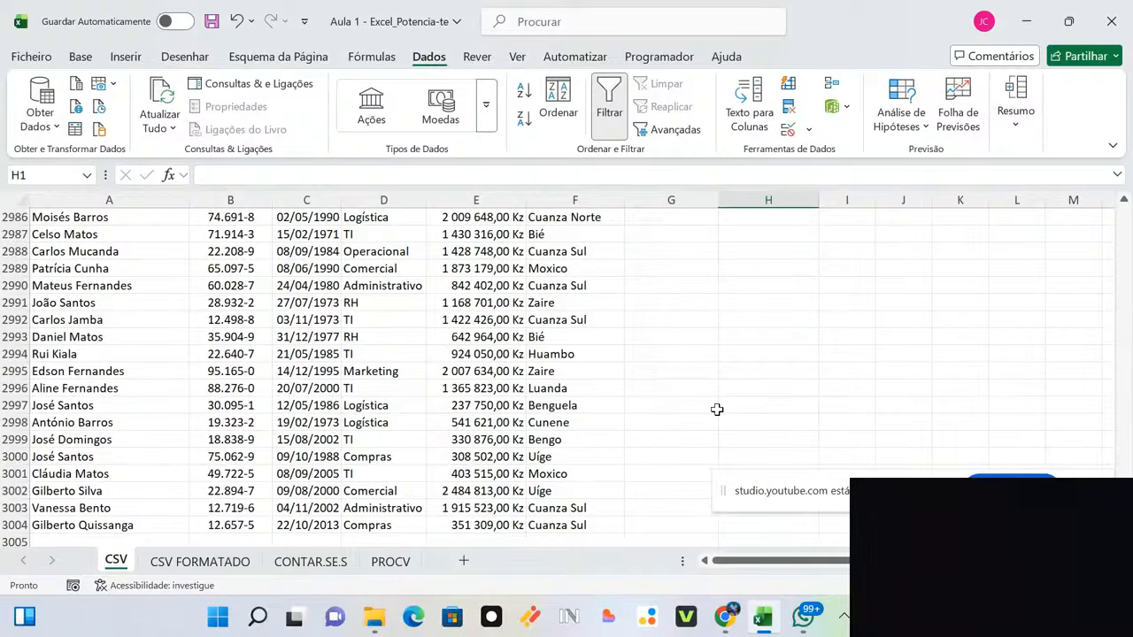
# Step: Return to the top of the sheet and display H1's dropdown of sectors
pyautogui.click(717, 409)
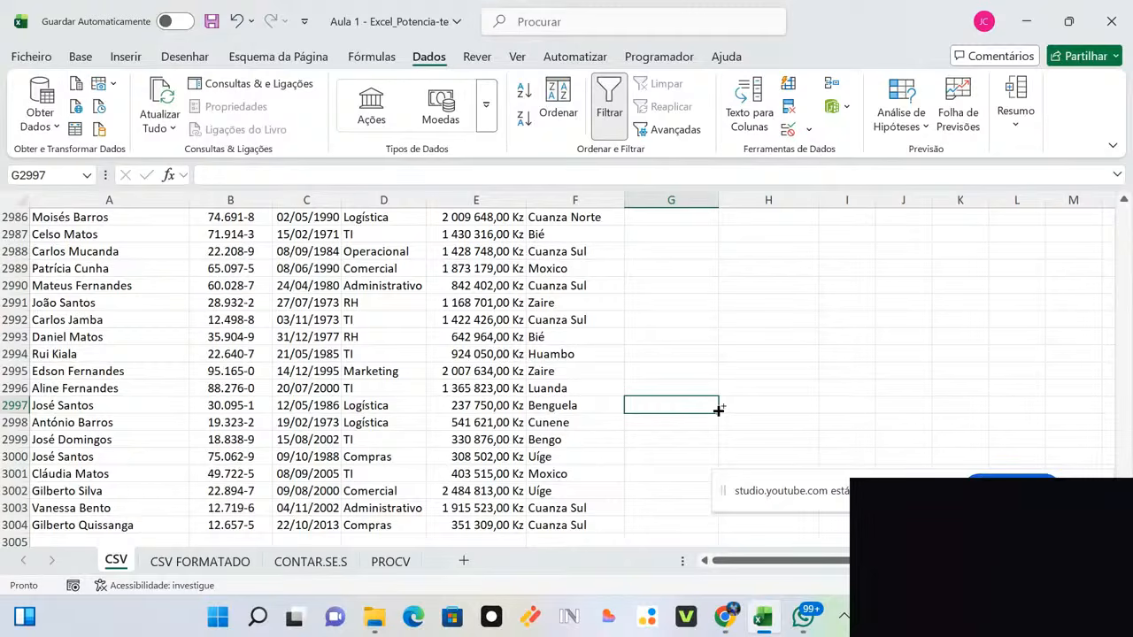
pyautogui.hotkey('ctrl', 'Up')
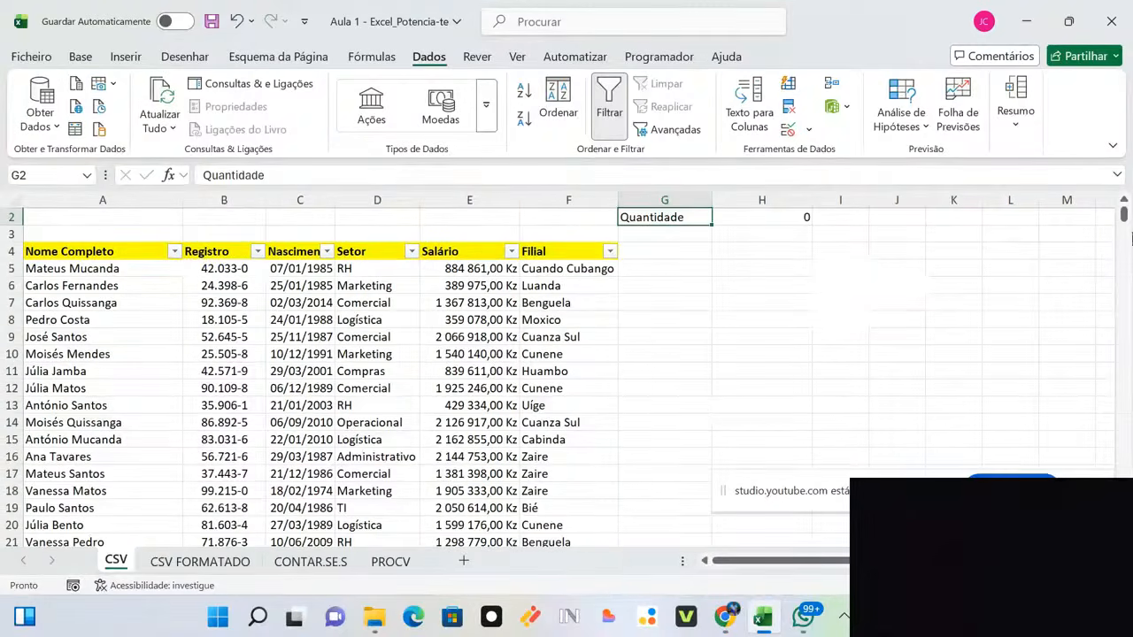
pyautogui.press('Up')
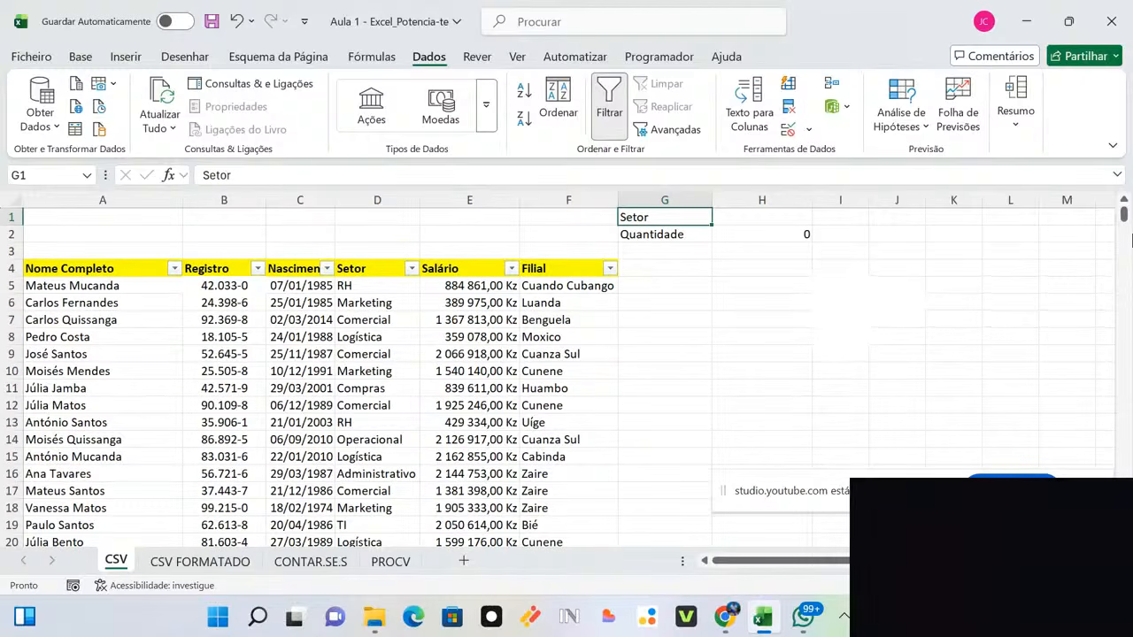
pyautogui.click(762, 217)
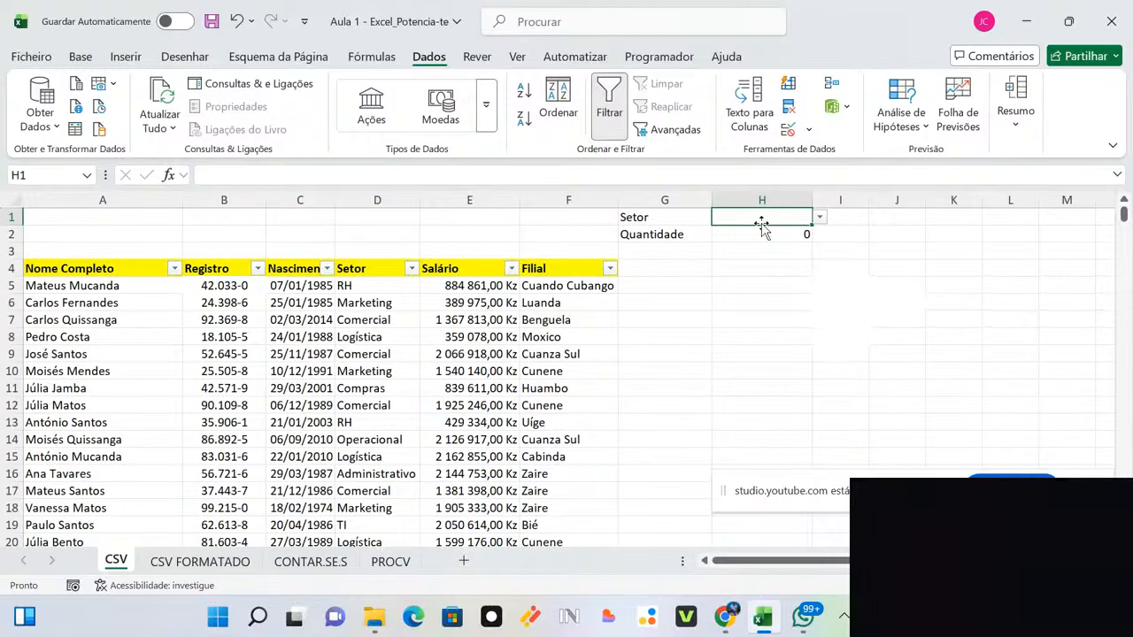
pyautogui.click(782, 281)
pyautogui.click(763, 218)
pyautogui.click(819, 219)
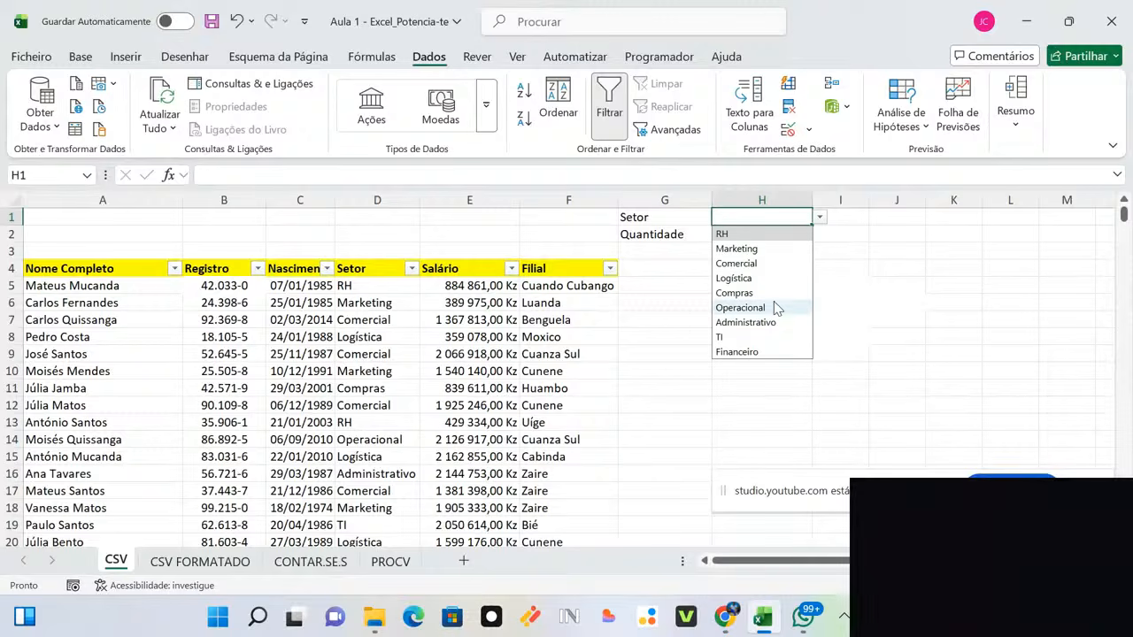
# Step: Try RH, Marketing, Logística and Operacional in H1's sector dropdown
pyautogui.click(766, 236)
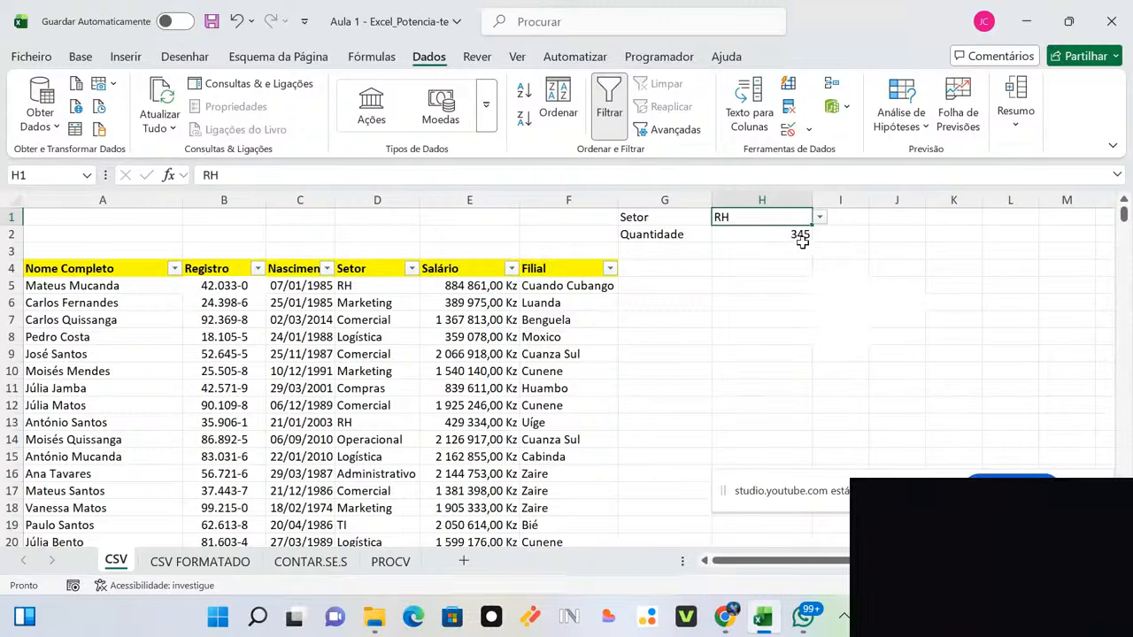
pyautogui.click(820, 217)
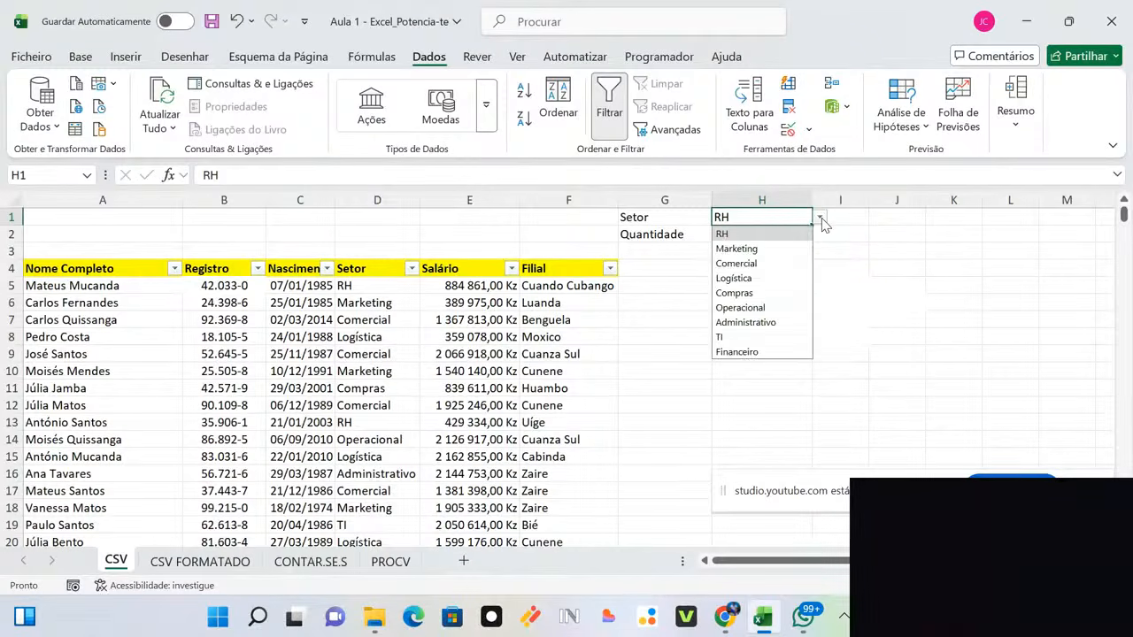
pyautogui.click(807, 250)
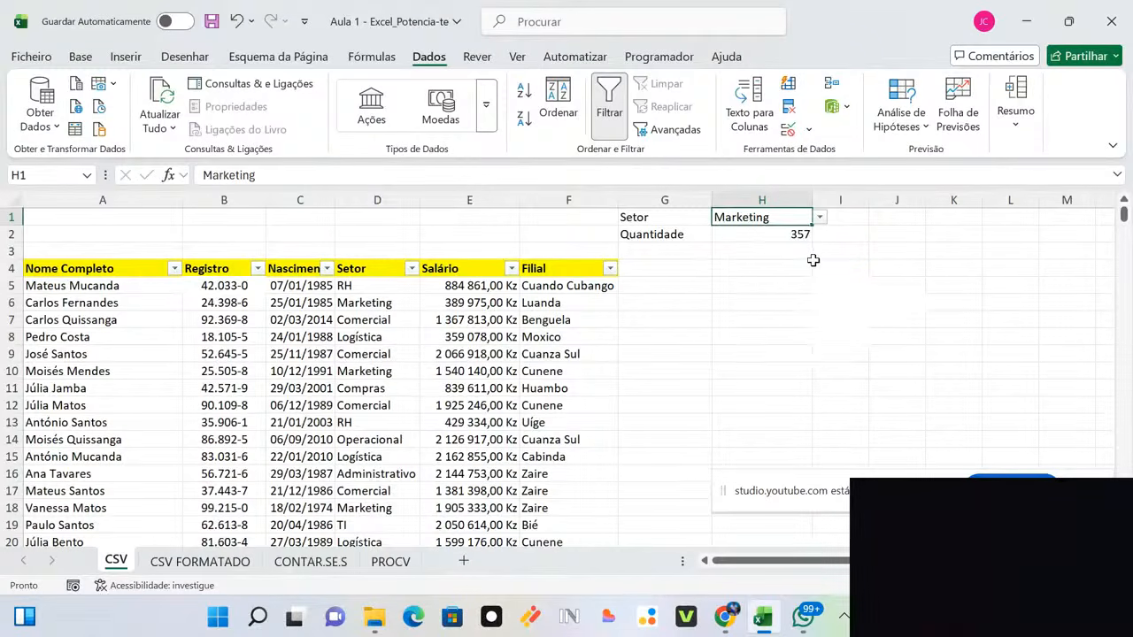
pyautogui.click(819, 217)
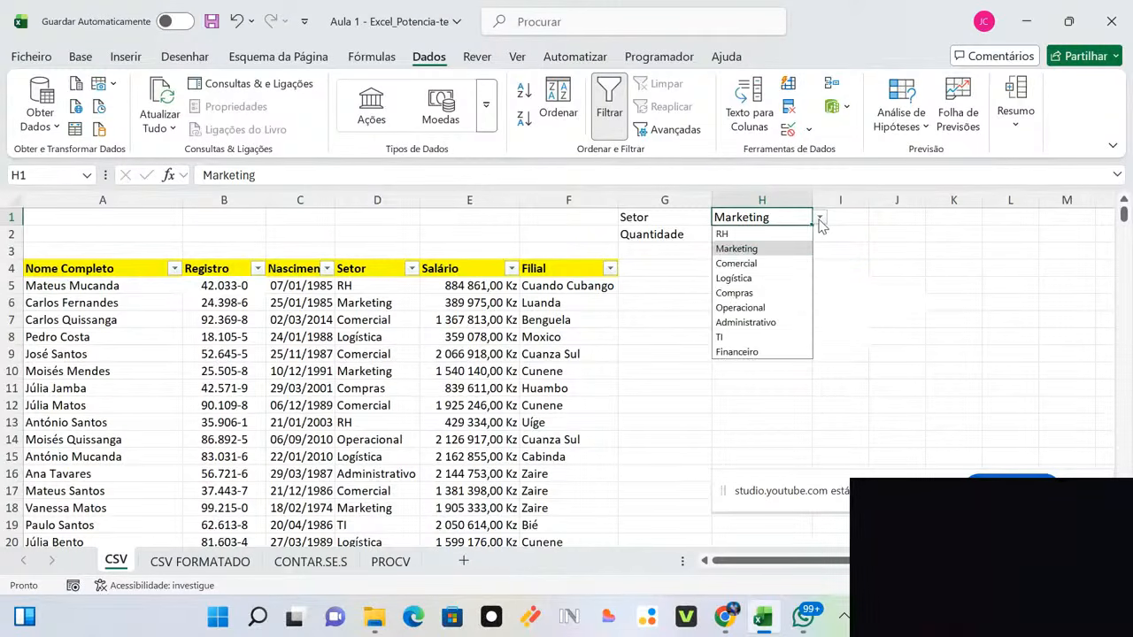
pyautogui.click(795, 280)
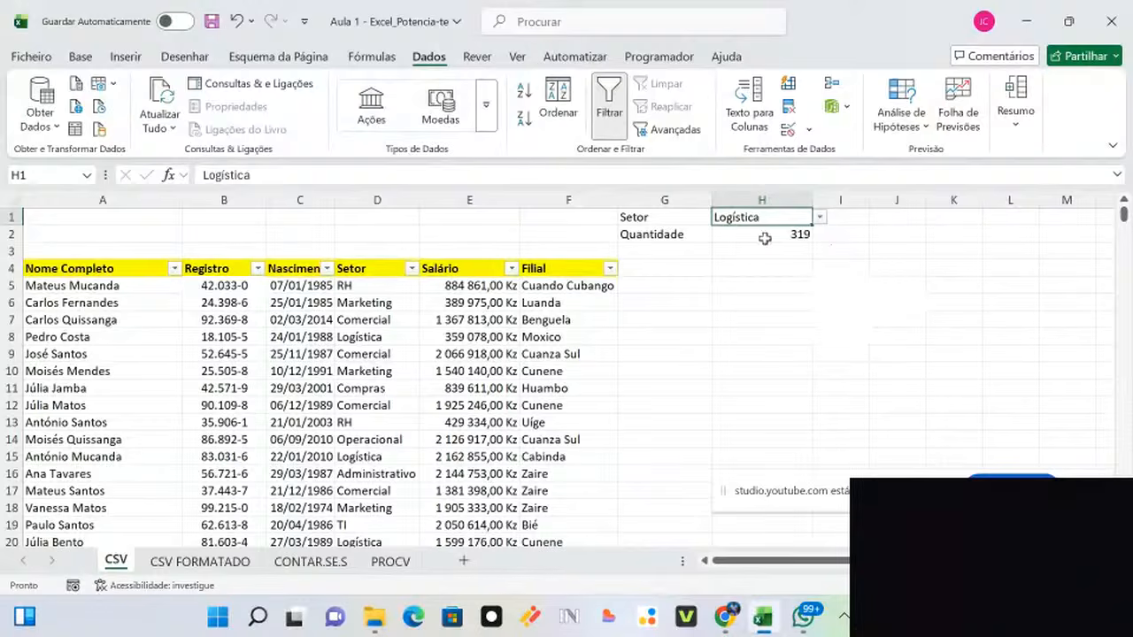
pyautogui.click(819, 218)
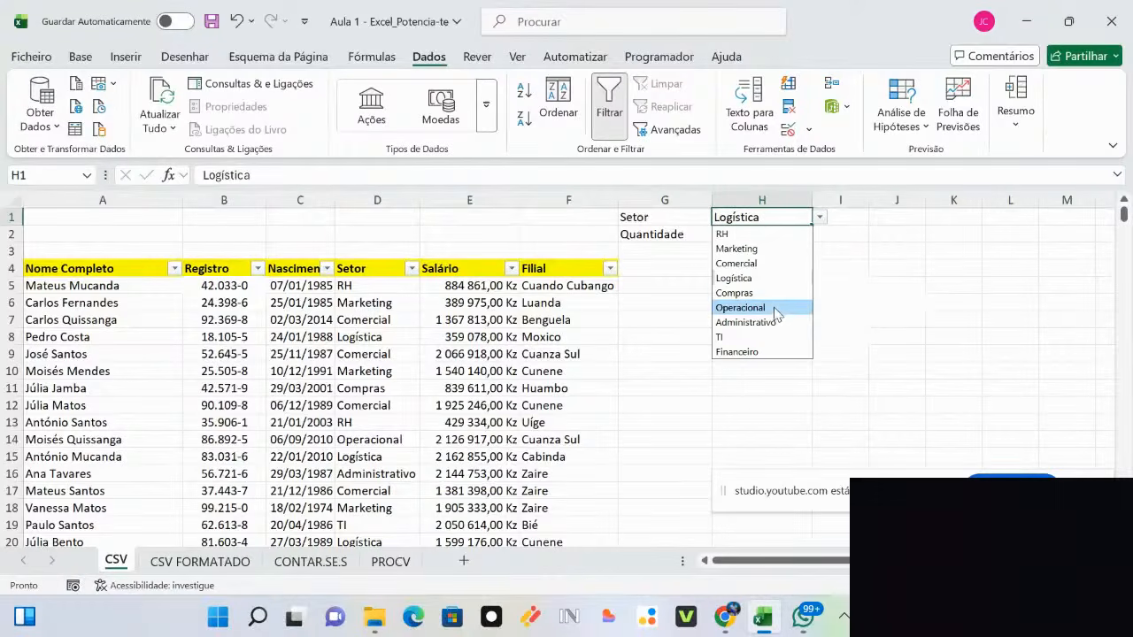
pyautogui.click(743, 308)
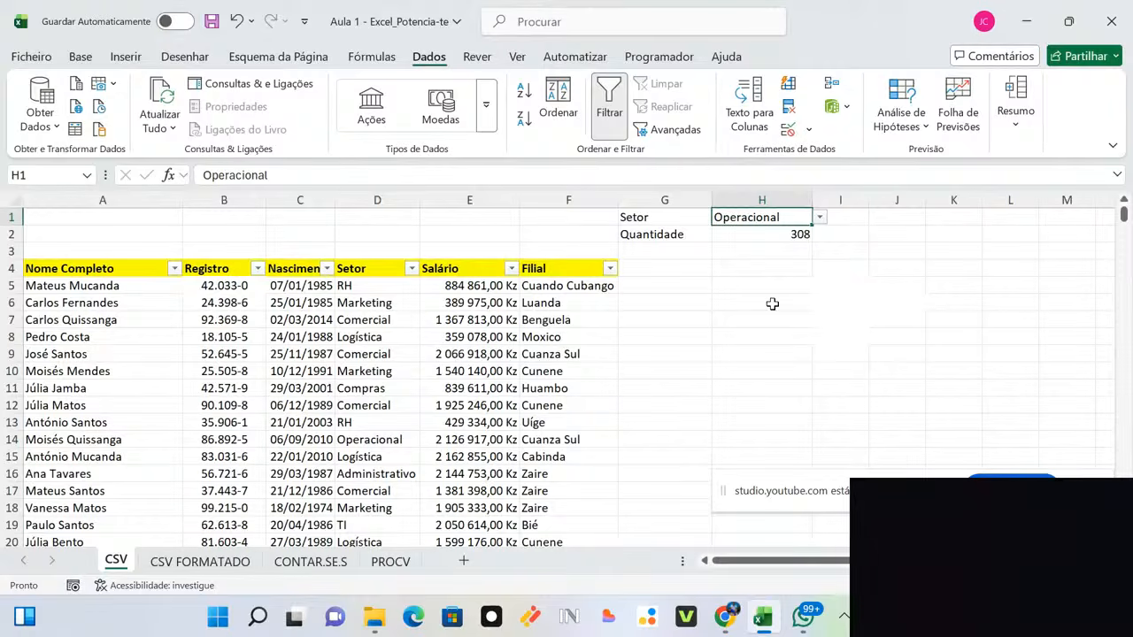
# Step: Try Administrativo and Compras, then leave Comercial in H1, giving a count of 335
pyautogui.click(819, 218)
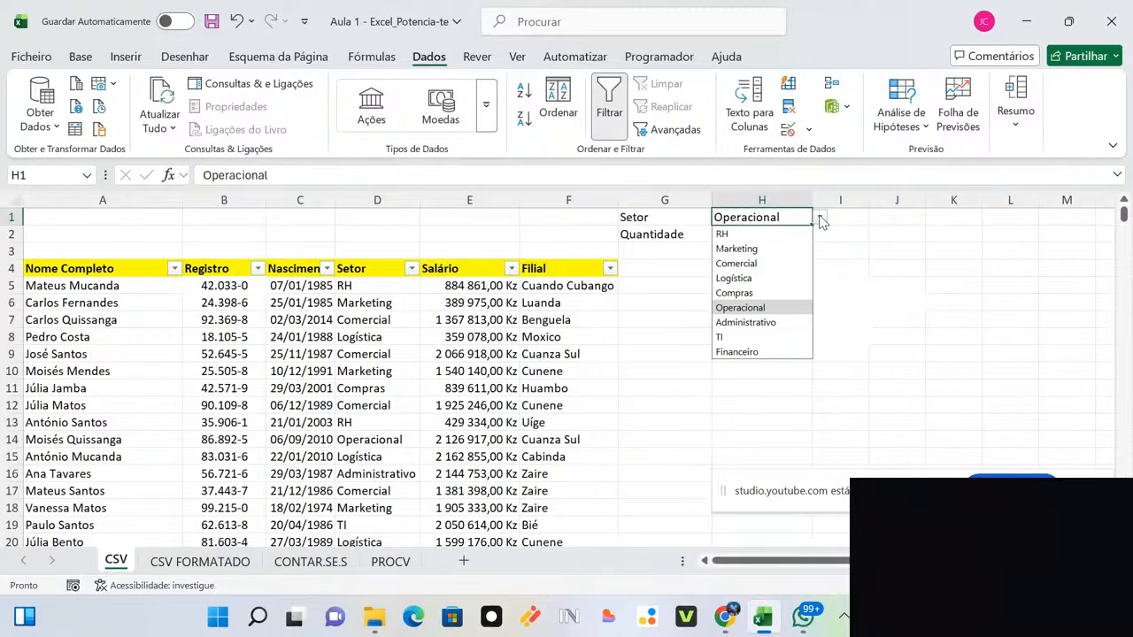
pyautogui.click(778, 323)
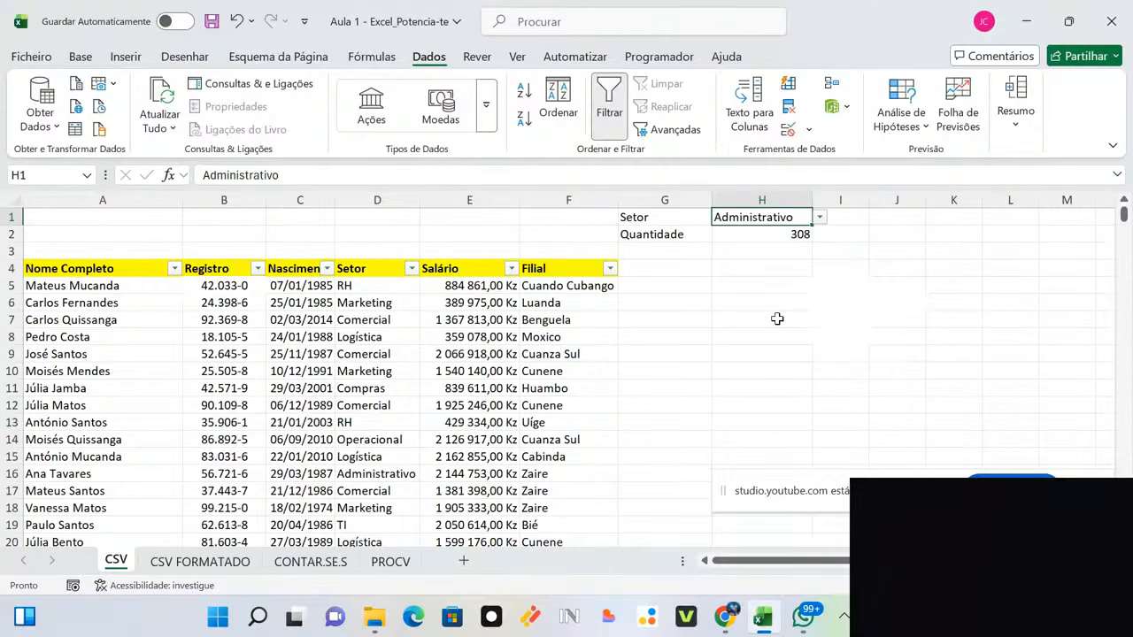
pyautogui.click(820, 217)
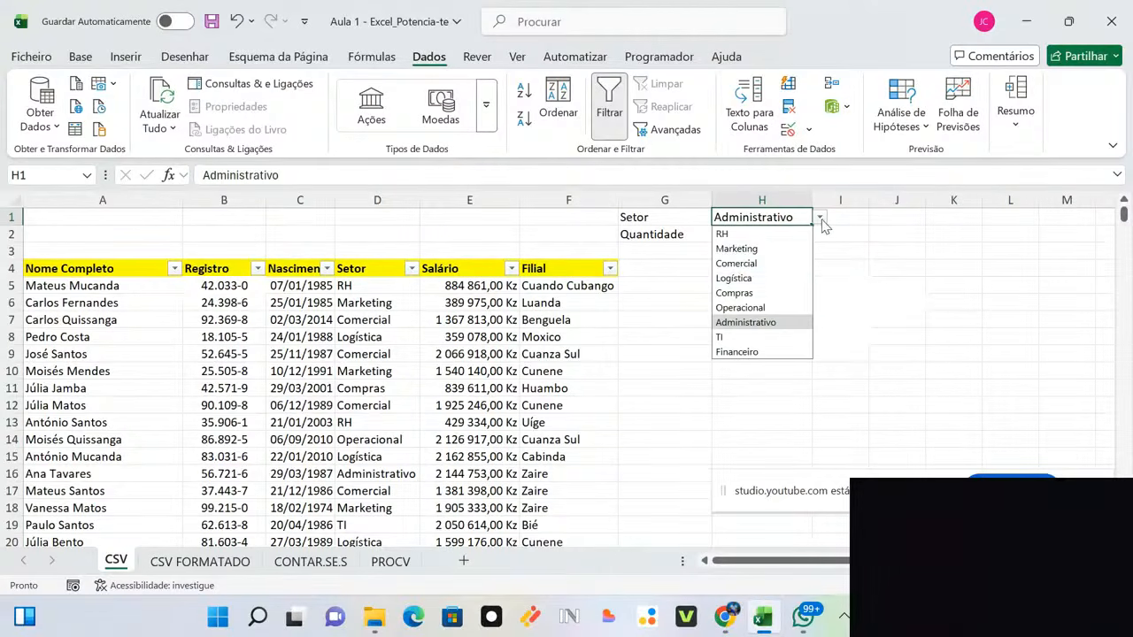
pyautogui.click(776, 295)
pyautogui.click(819, 223)
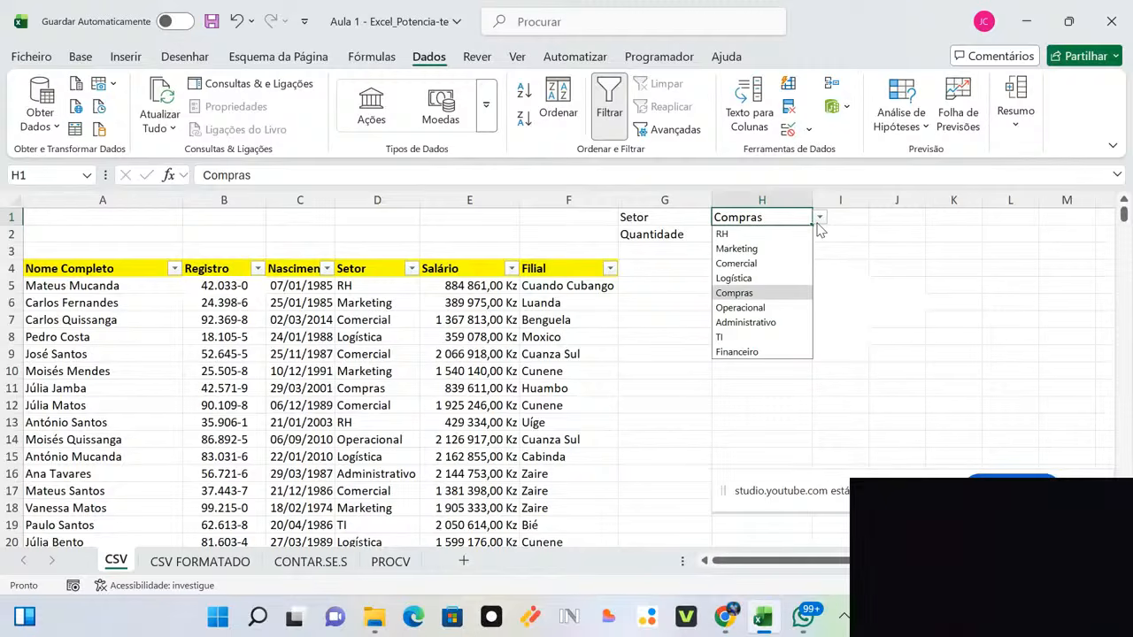
pyautogui.click(784, 264)
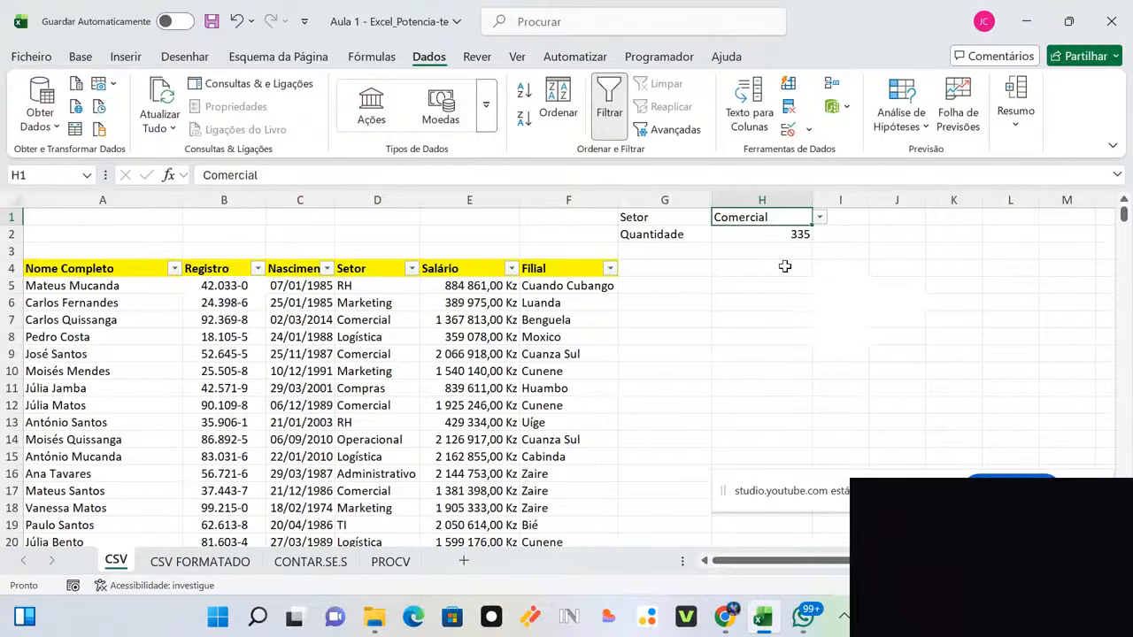
pyautogui.click(908, 306)
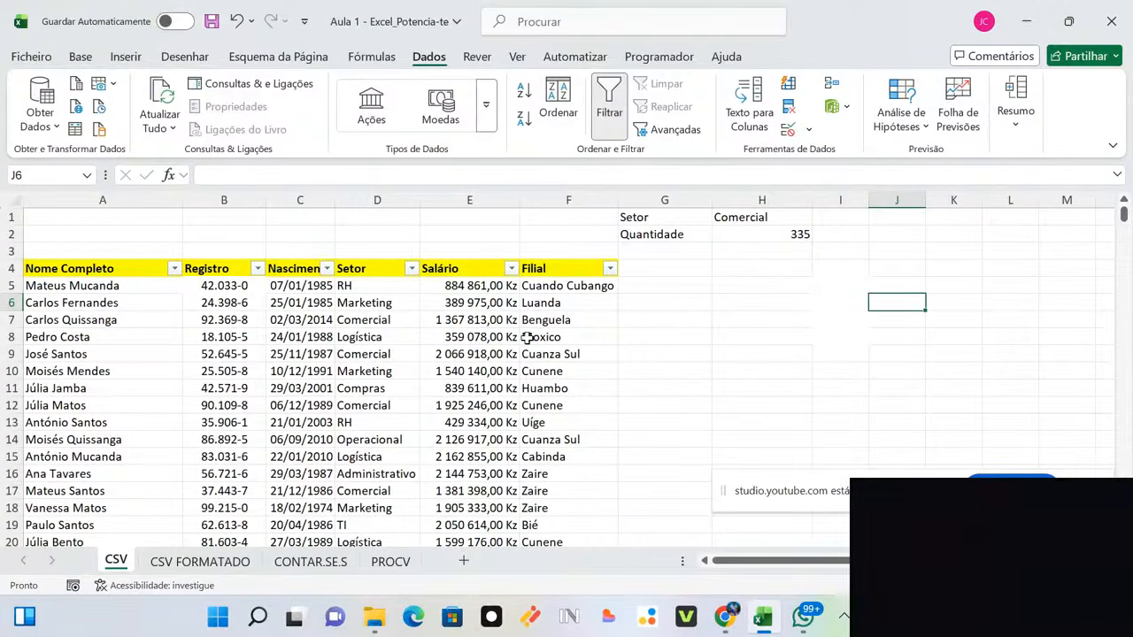
# Step: Set H1 to Logística so the Quantidade count in H2 shows 319
pyautogui.click(376, 337)
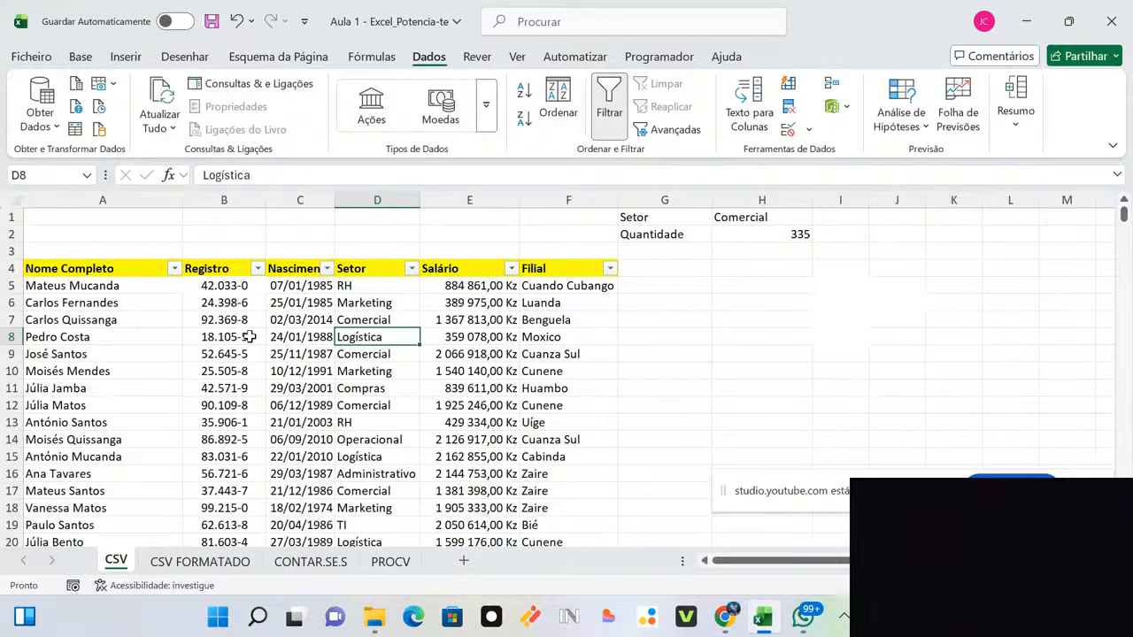
pyautogui.click(5, 337)
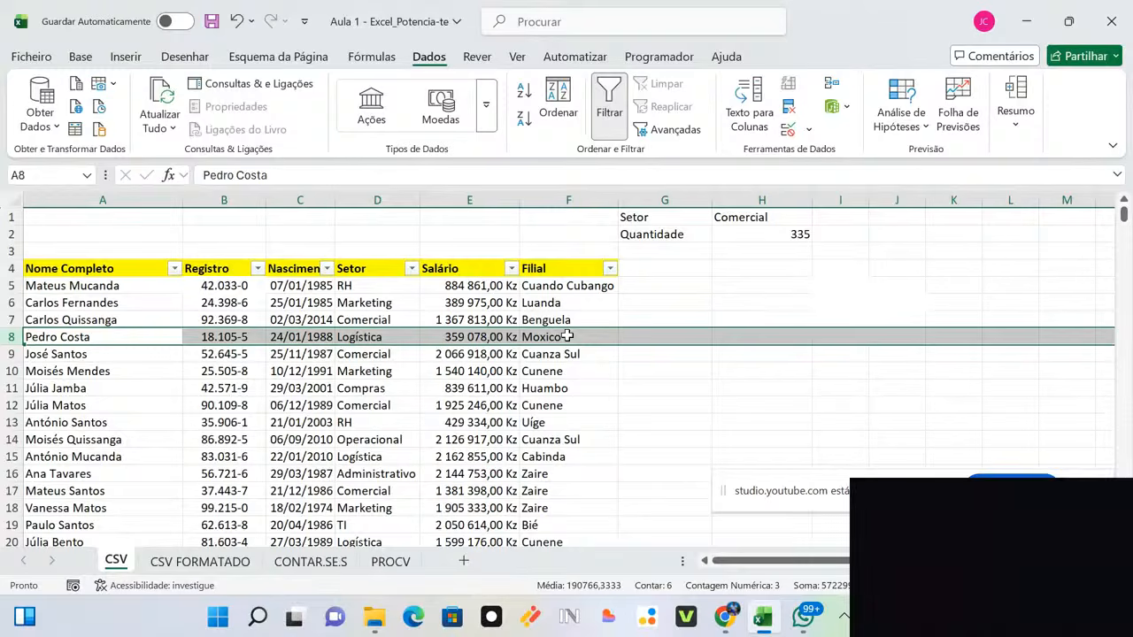
pyautogui.click(794, 220)
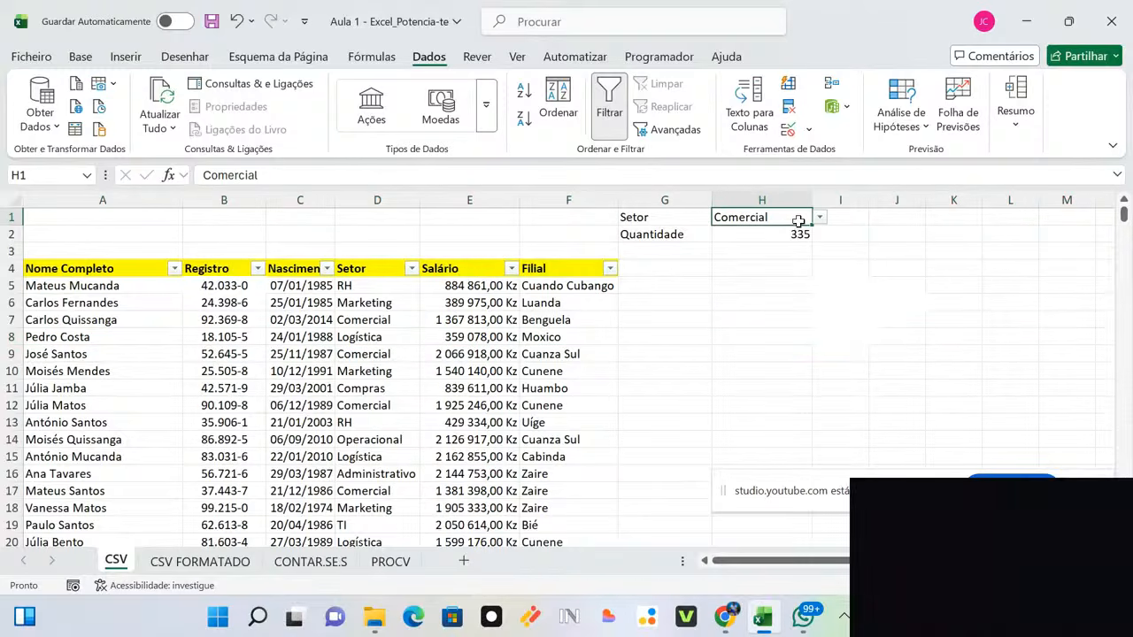
pyautogui.click(820, 219)
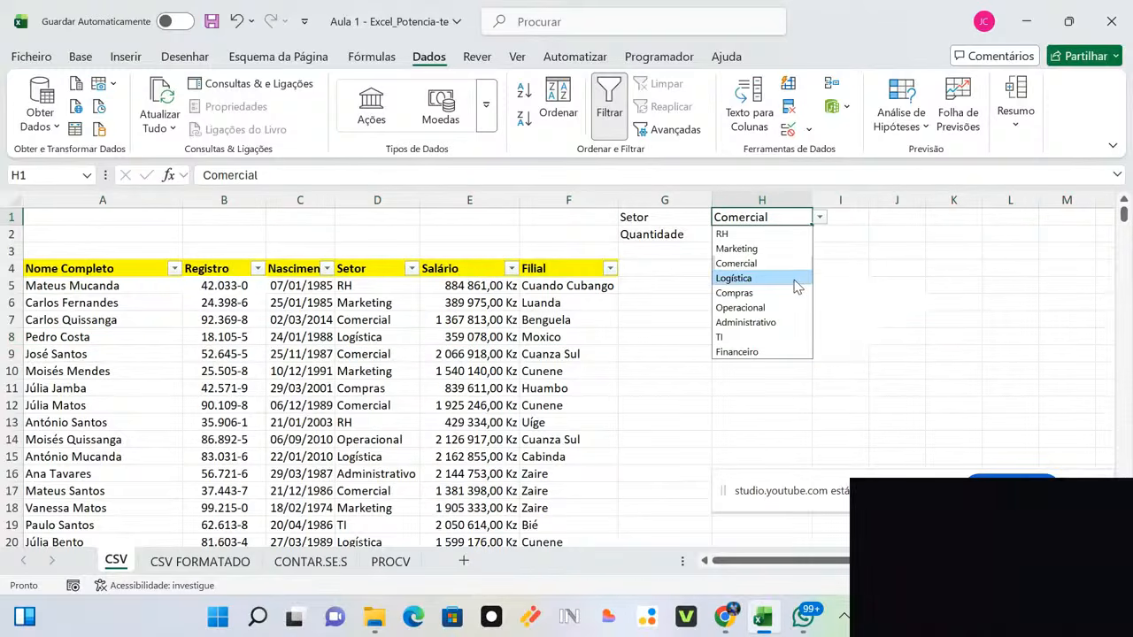
pyautogui.click(794, 280)
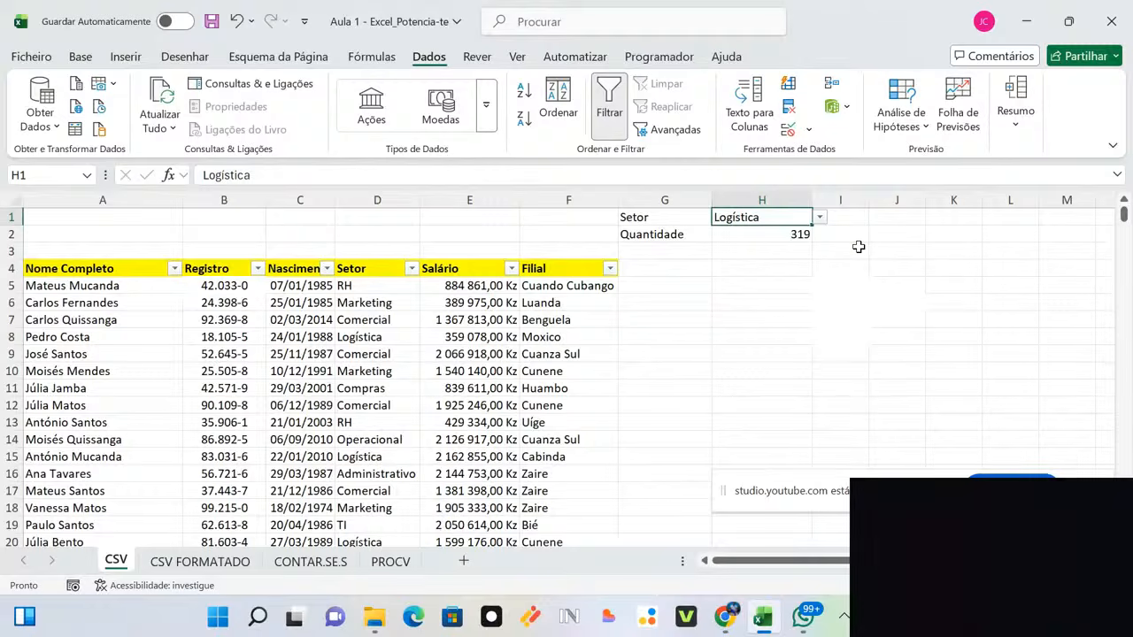
pyautogui.click(858, 247)
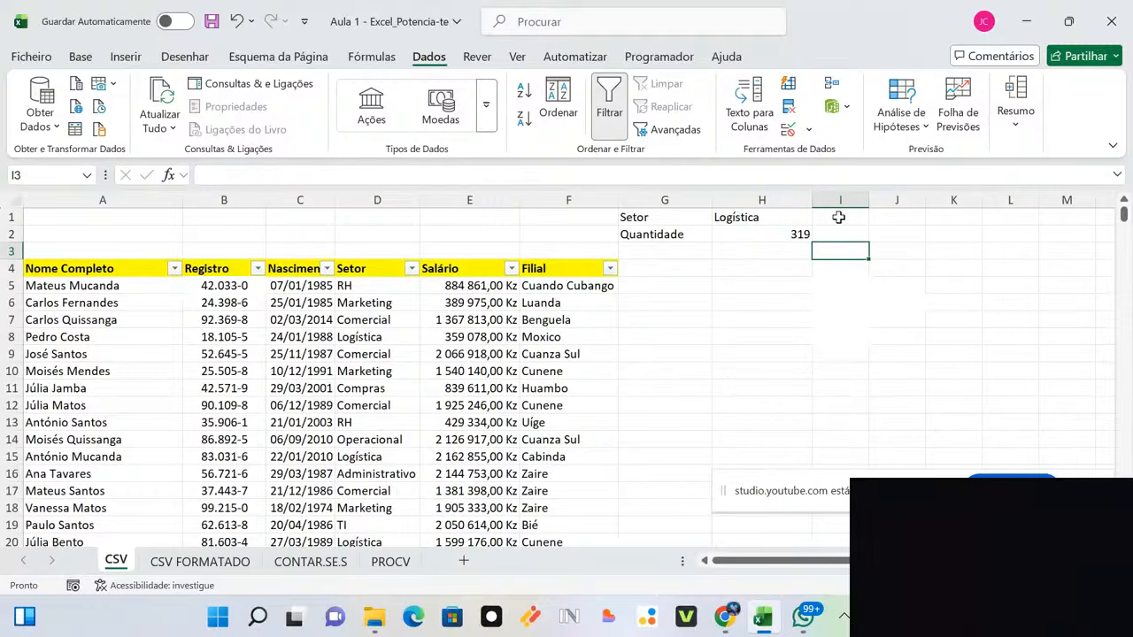
pyautogui.click(887, 222)
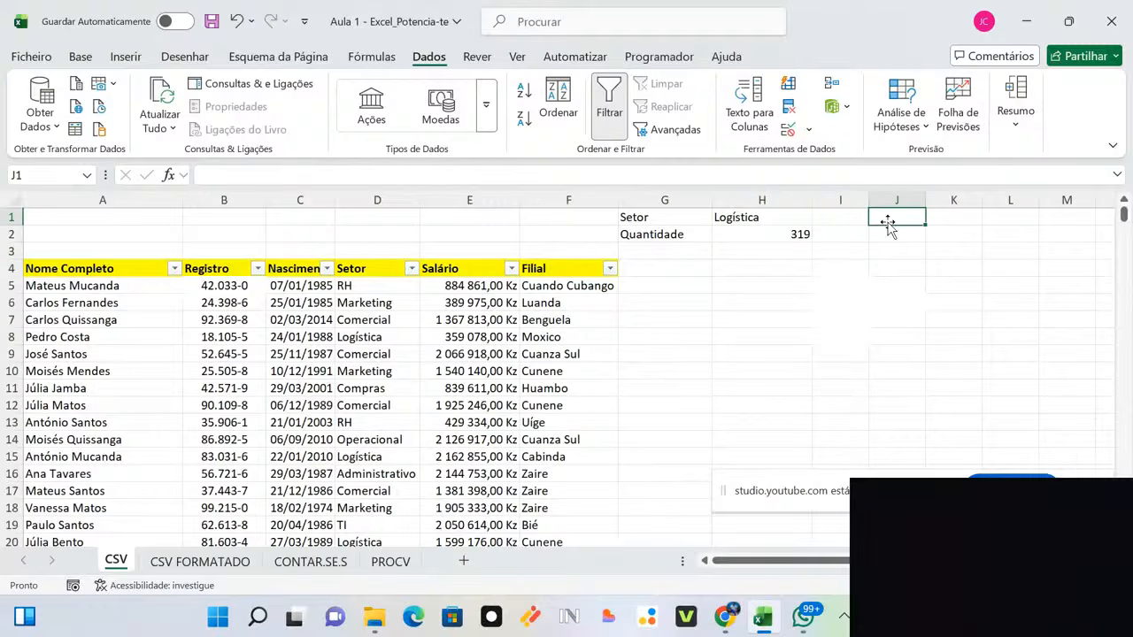
# Step: Enter Setor as a heading in G4, then undo it
pyautogui.click(678, 271)
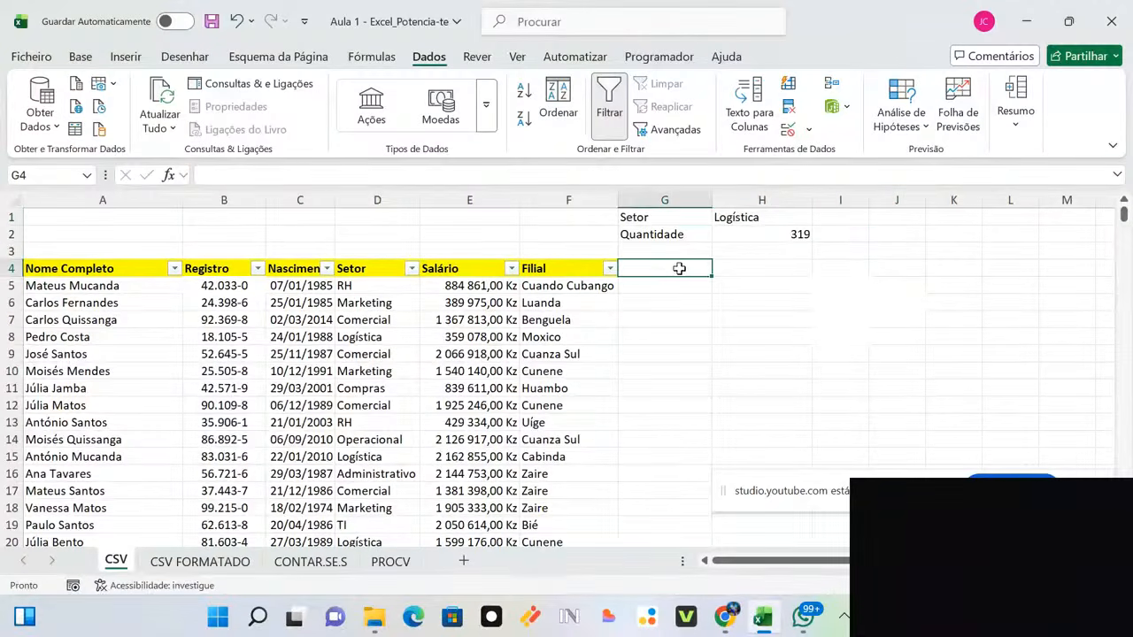
pyautogui.doubleClick(681, 269)
pyautogui.write('Setor')
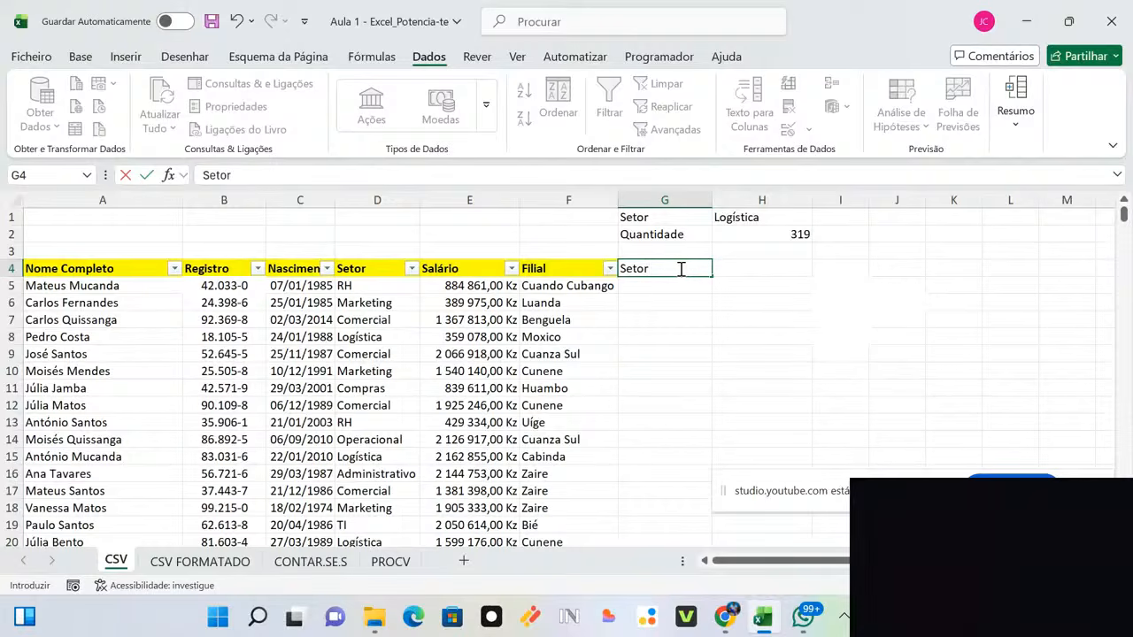
pyautogui.press('Return')
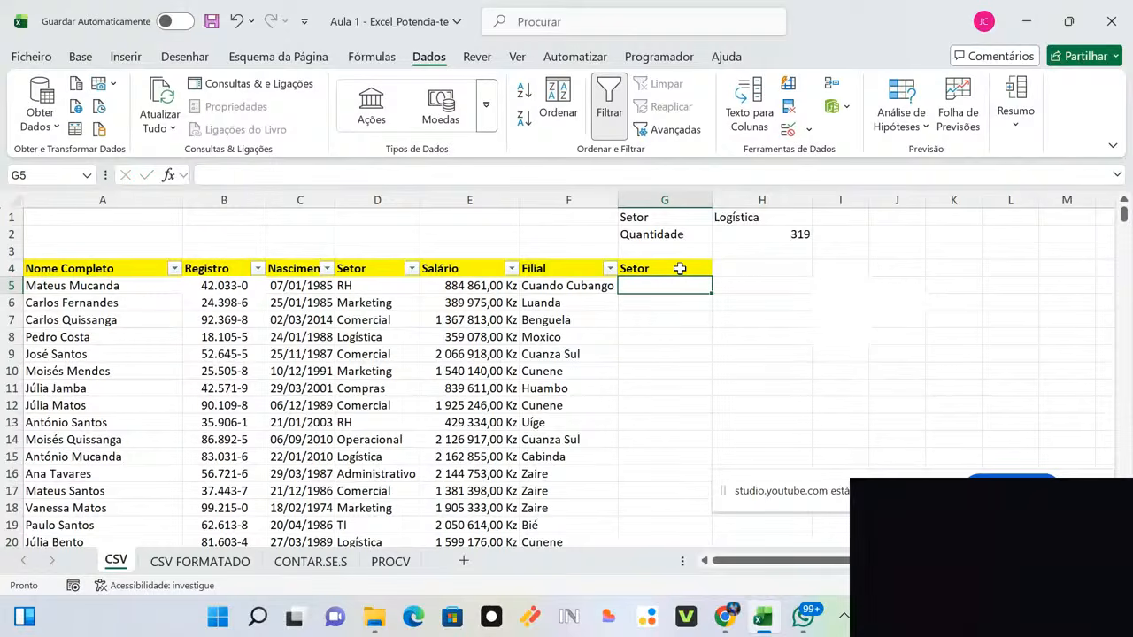
pyautogui.hotkey('ctrl', 'z')
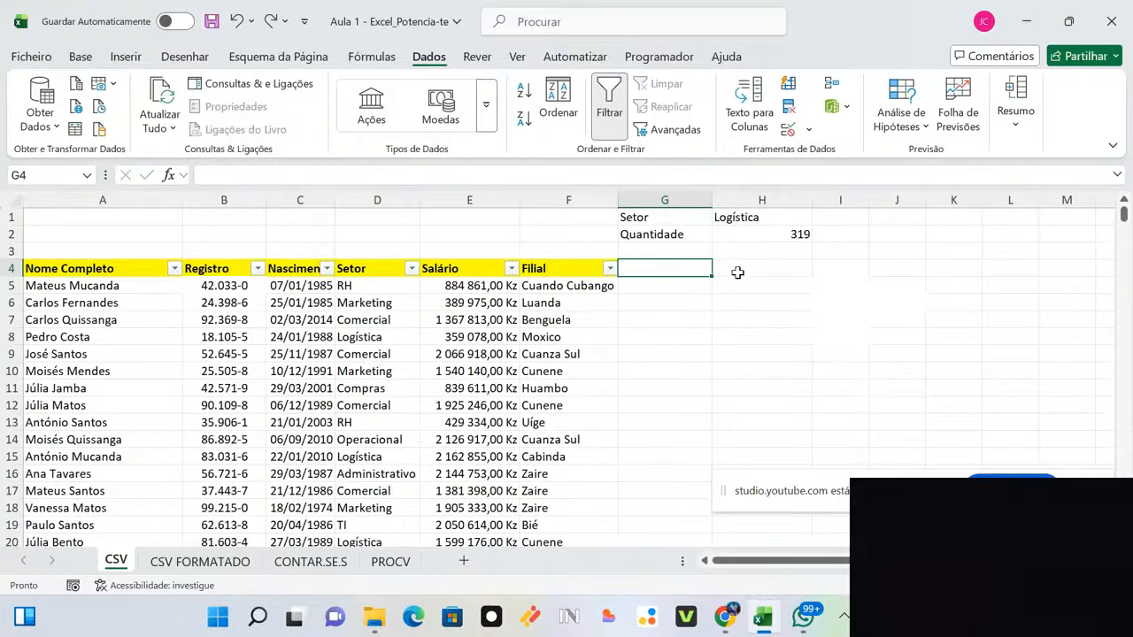
pyautogui.click(737, 272)
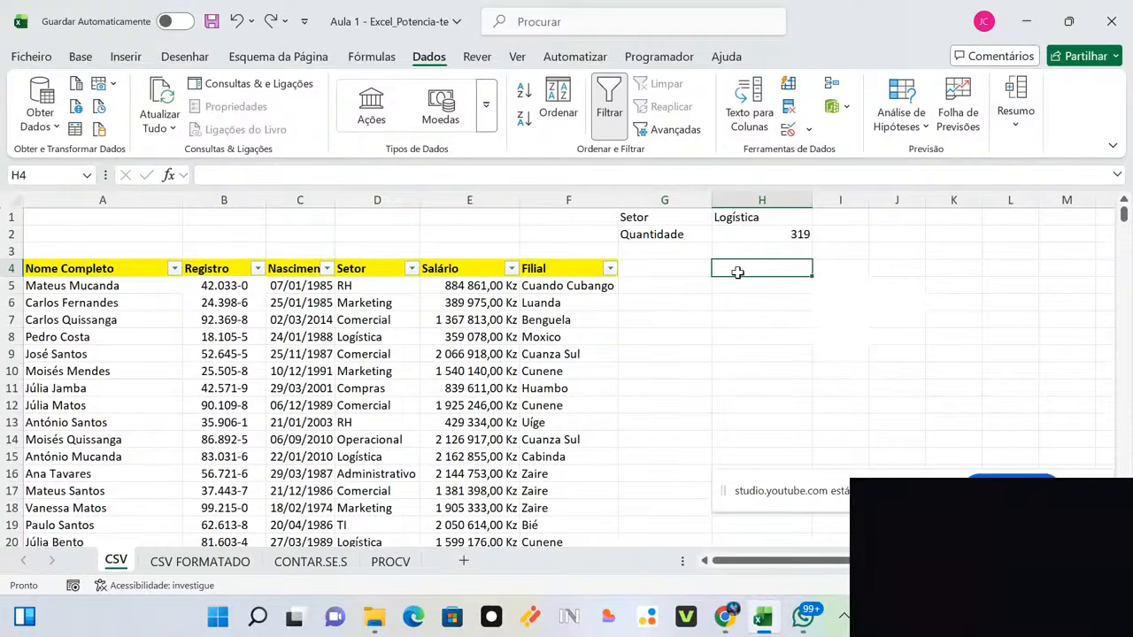
# Step: Label J1:J3 as Setor, Filial and Quantidade and autofit column J
pyautogui.click(886, 217)
pyautogui.write('Setor')
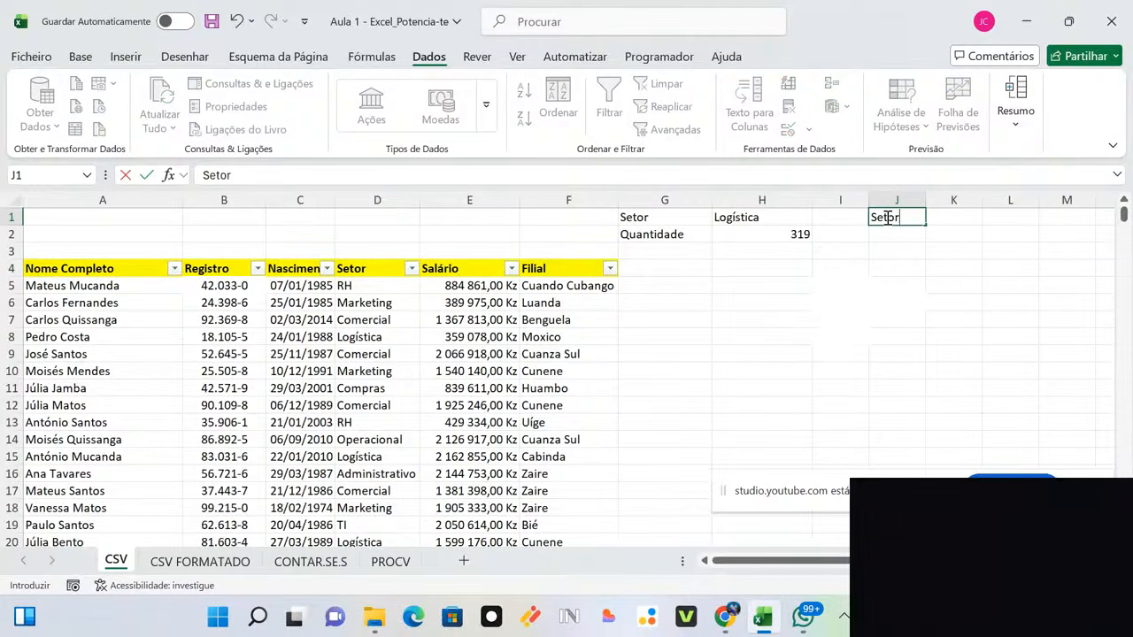
pyautogui.click(895, 235)
pyautogui.write('Filial')
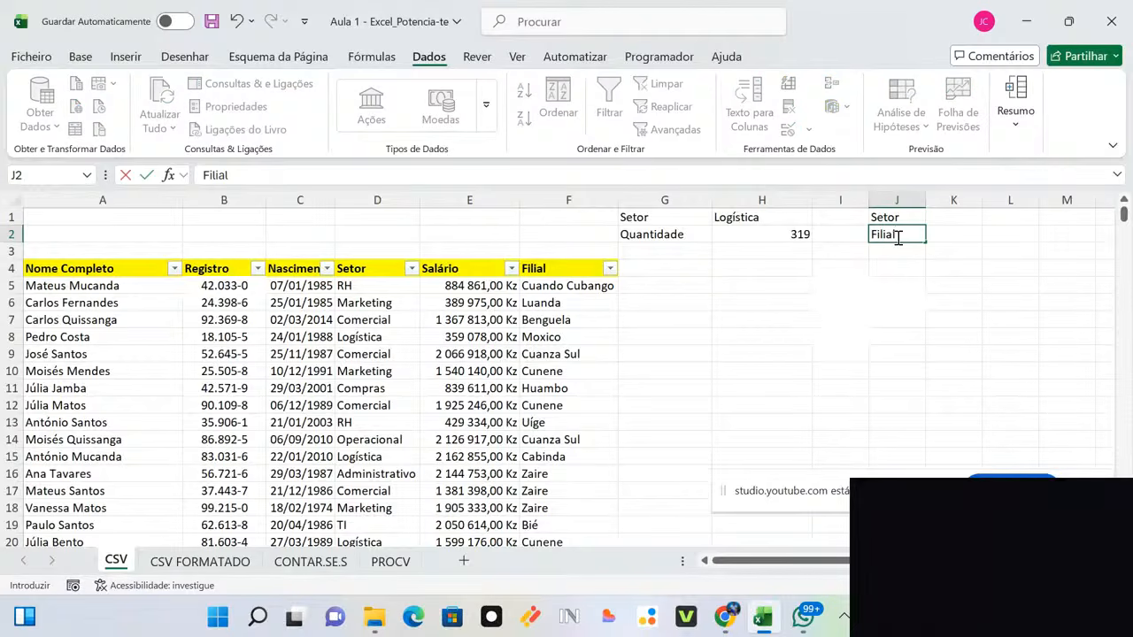
pyautogui.click(911, 254)
pyautogui.write('Qua')
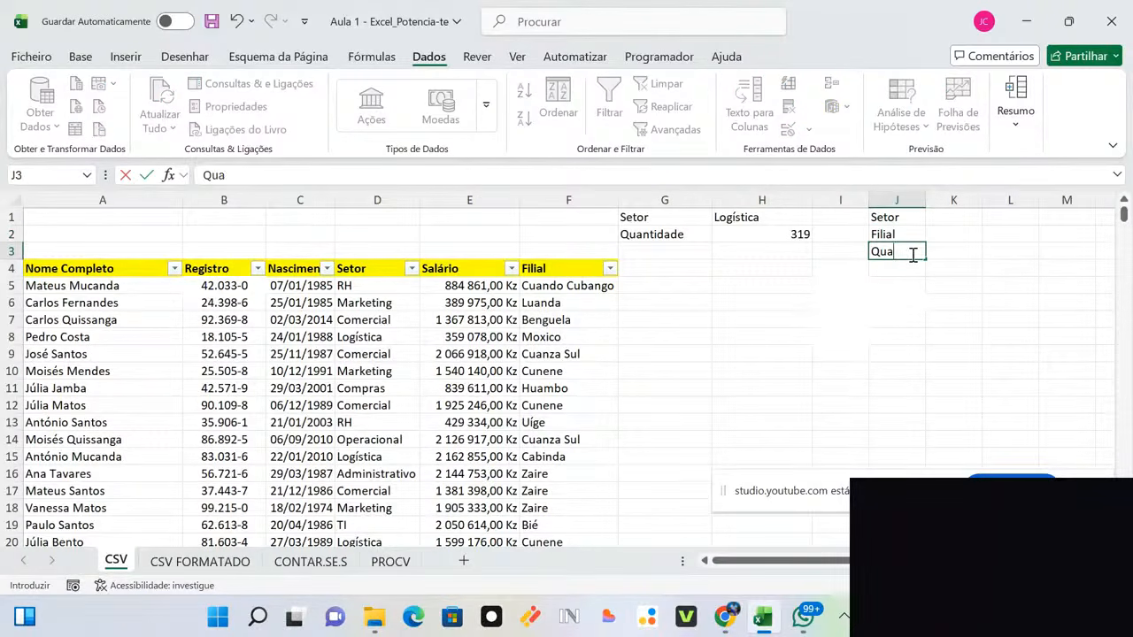
pyautogui.write('ntidade')
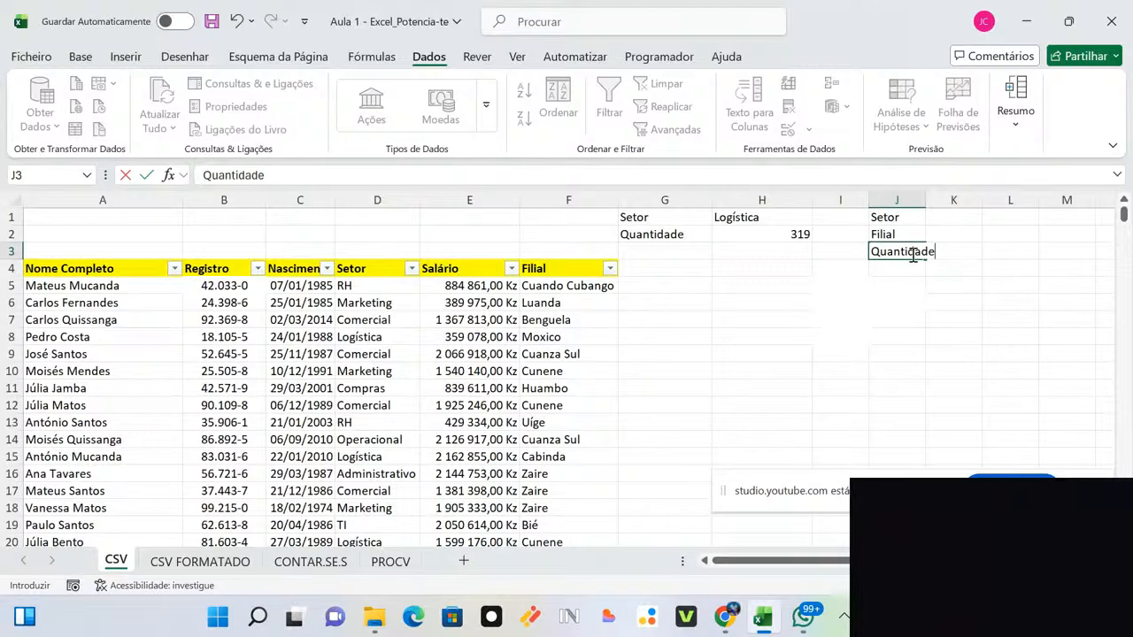
pyautogui.doubleClick(924, 200)
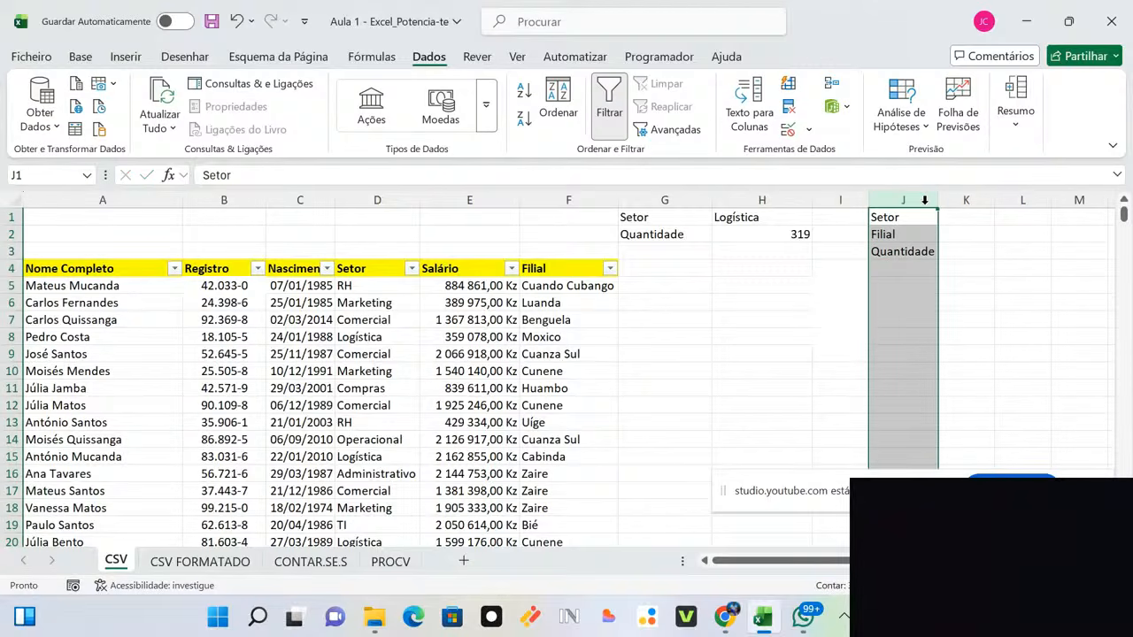
pyautogui.click(957, 219)
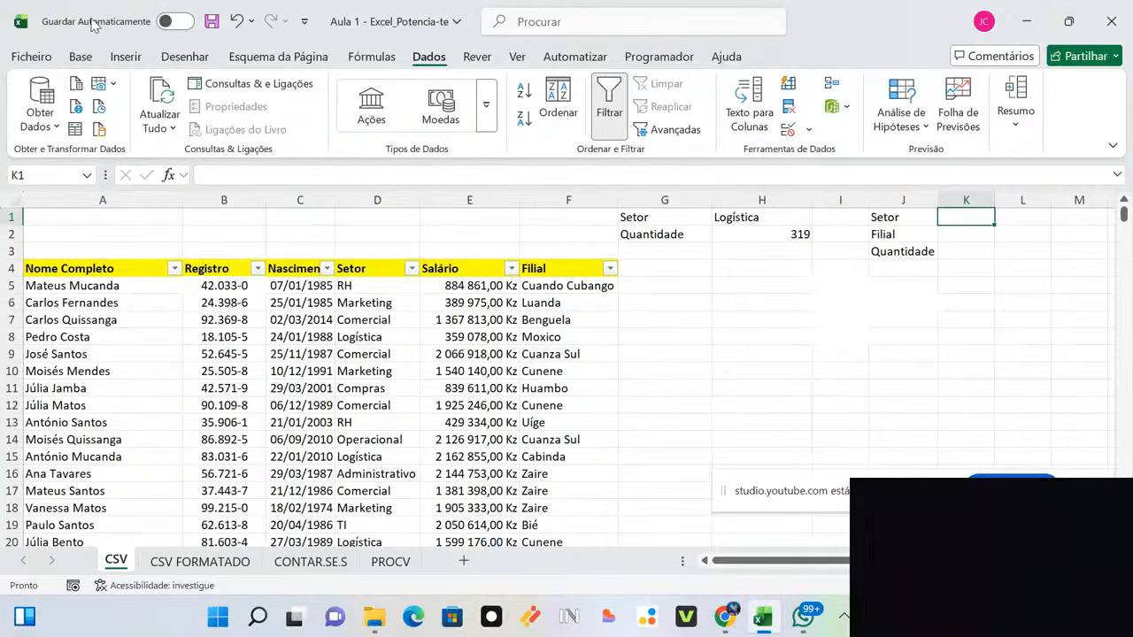
pyautogui.click(80, 57)
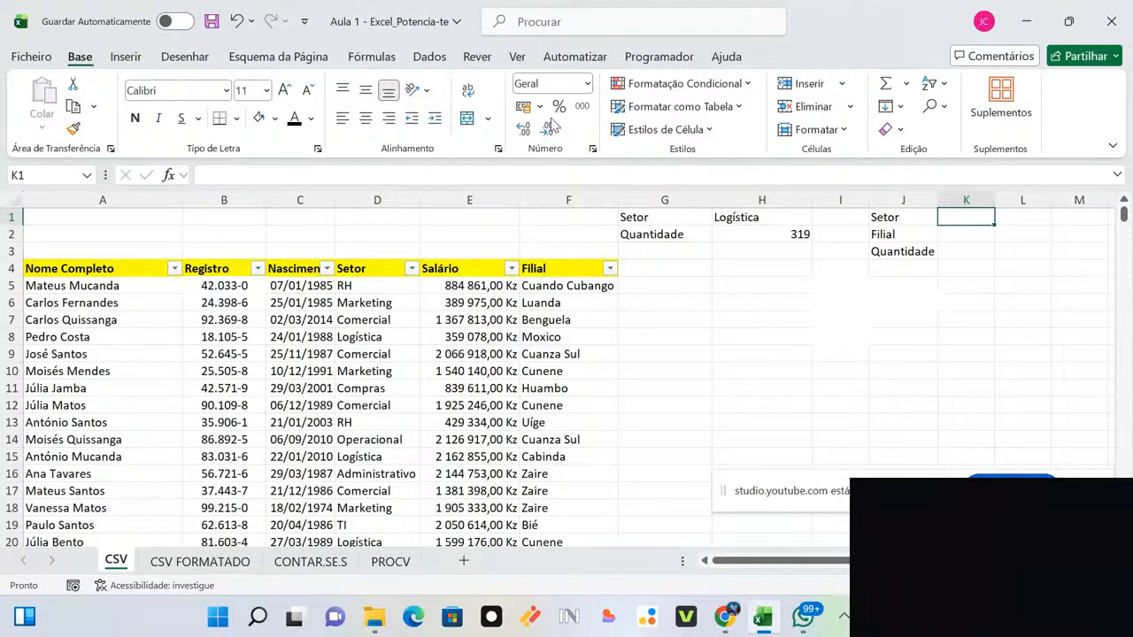
pyautogui.click(444, 61)
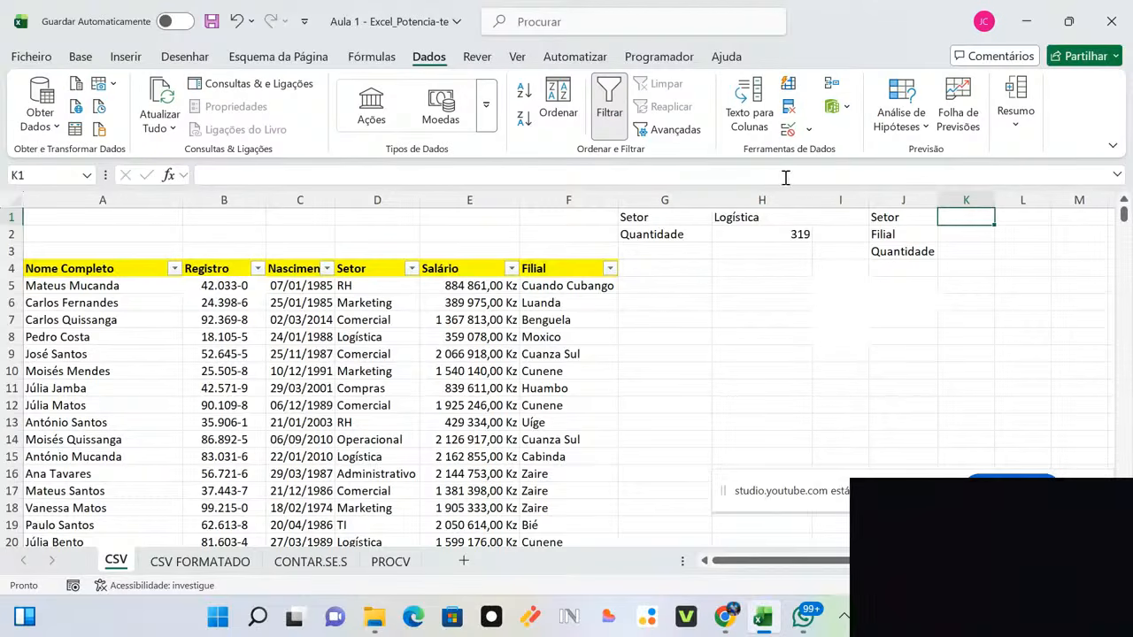
# Step: Give K1 a List data validation sourced from the Setor range D5:D3004
pyautogui.click(808, 131)
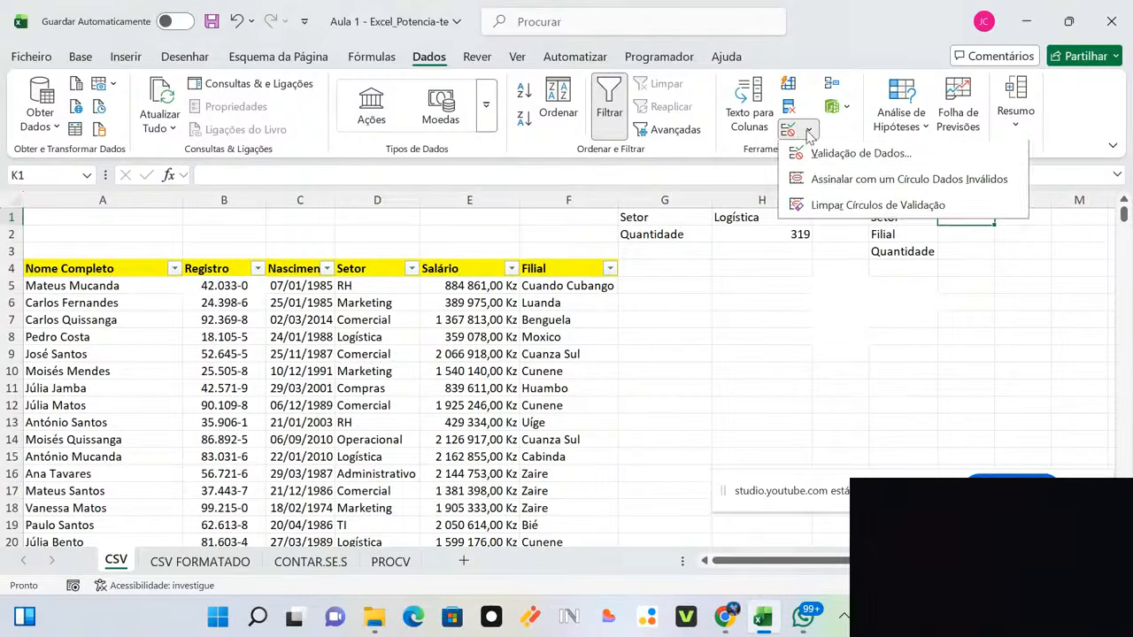
pyautogui.click(823, 156)
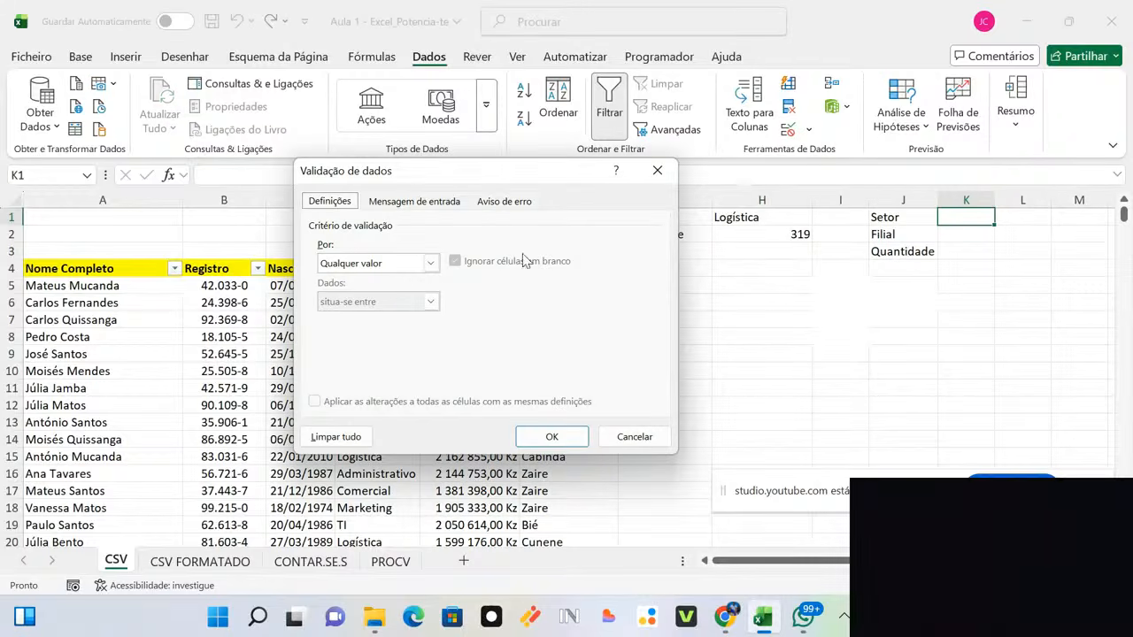
pyautogui.click(431, 264)
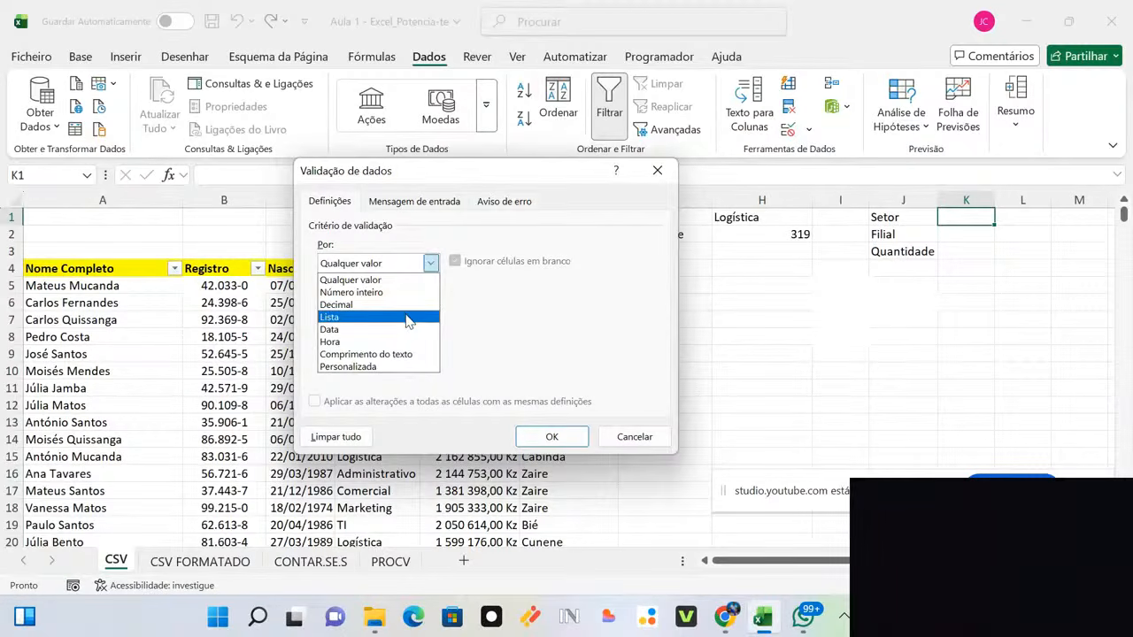
pyautogui.click(409, 317)
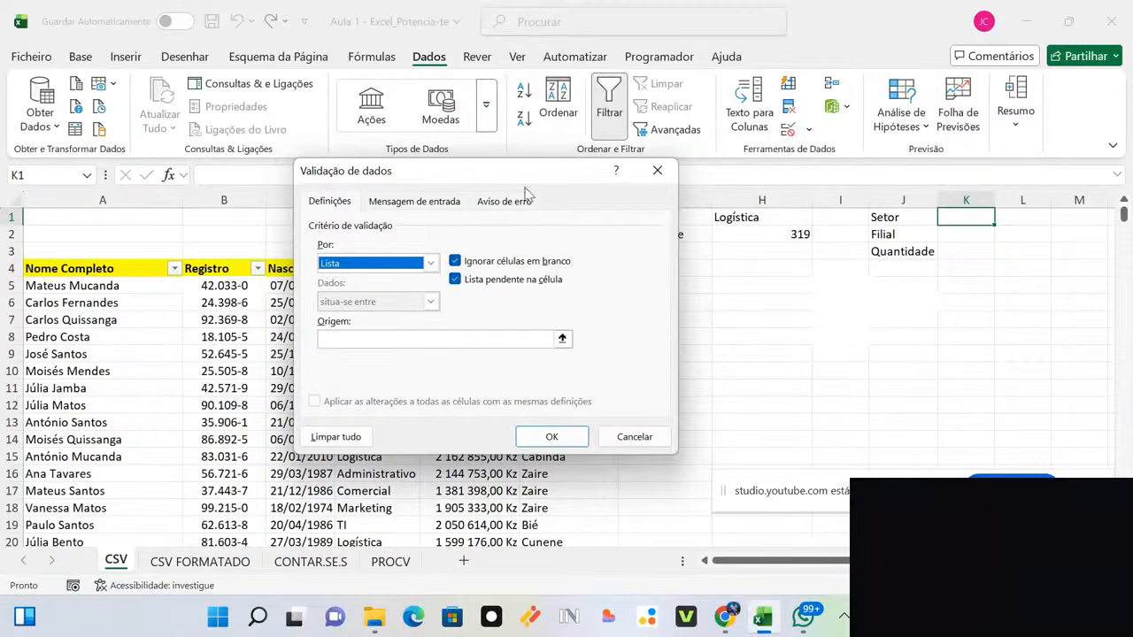
pyautogui.moveTo(522, 174); pyautogui.dragTo(797, 135)
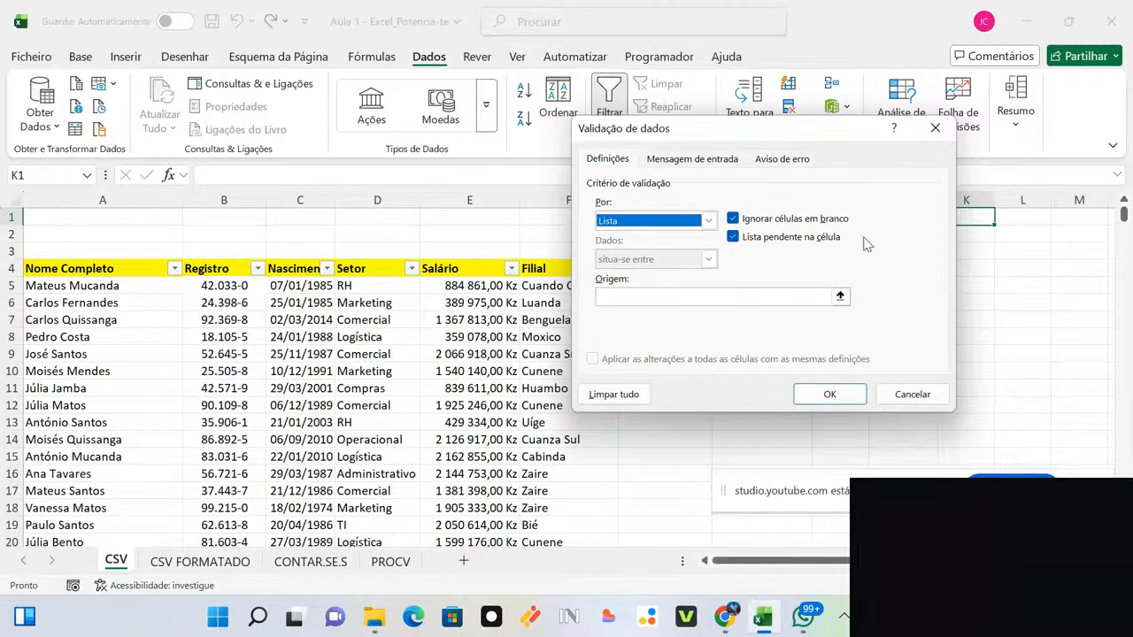
pyautogui.click(840, 297)
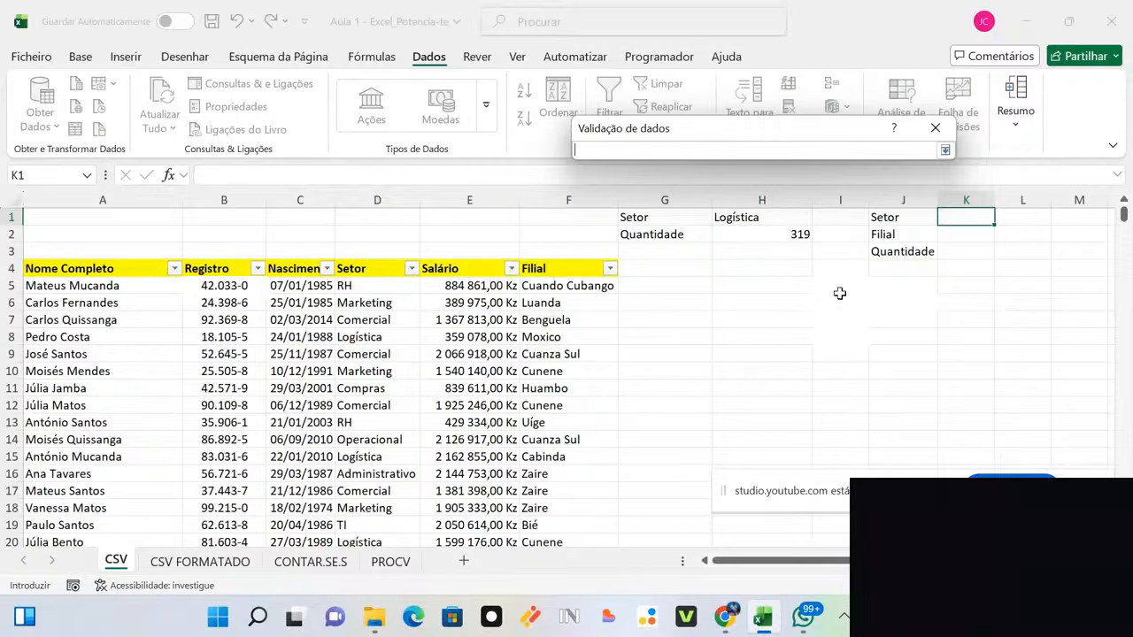
pyautogui.click(362, 284)
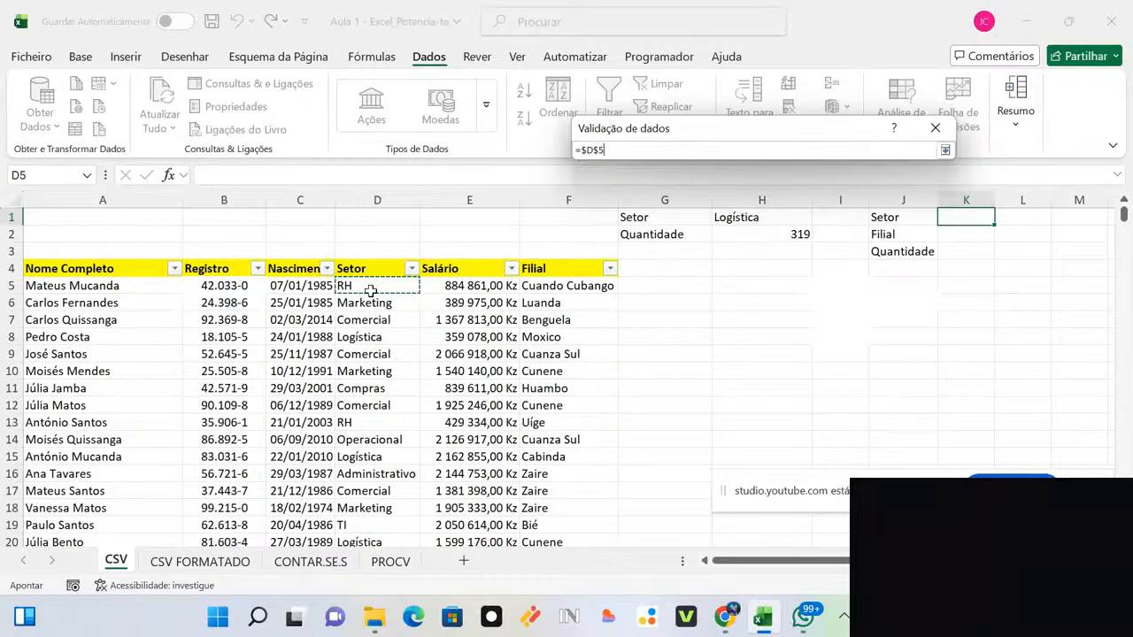
pyautogui.hotkey('ctrl', 'shift', 'Down')
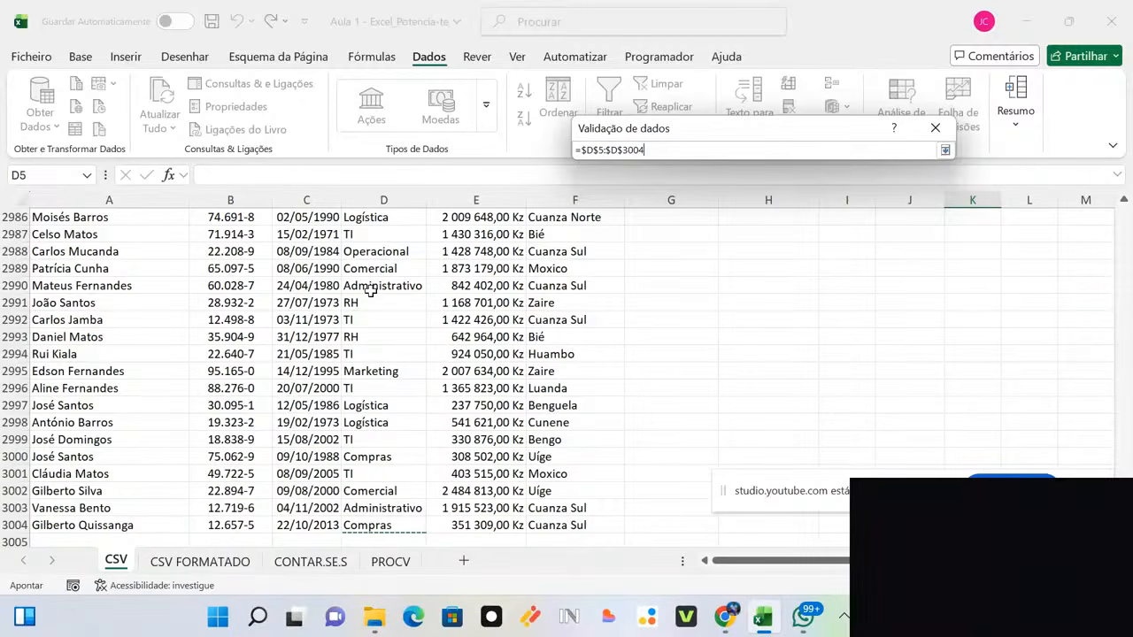
pyautogui.press('Return')
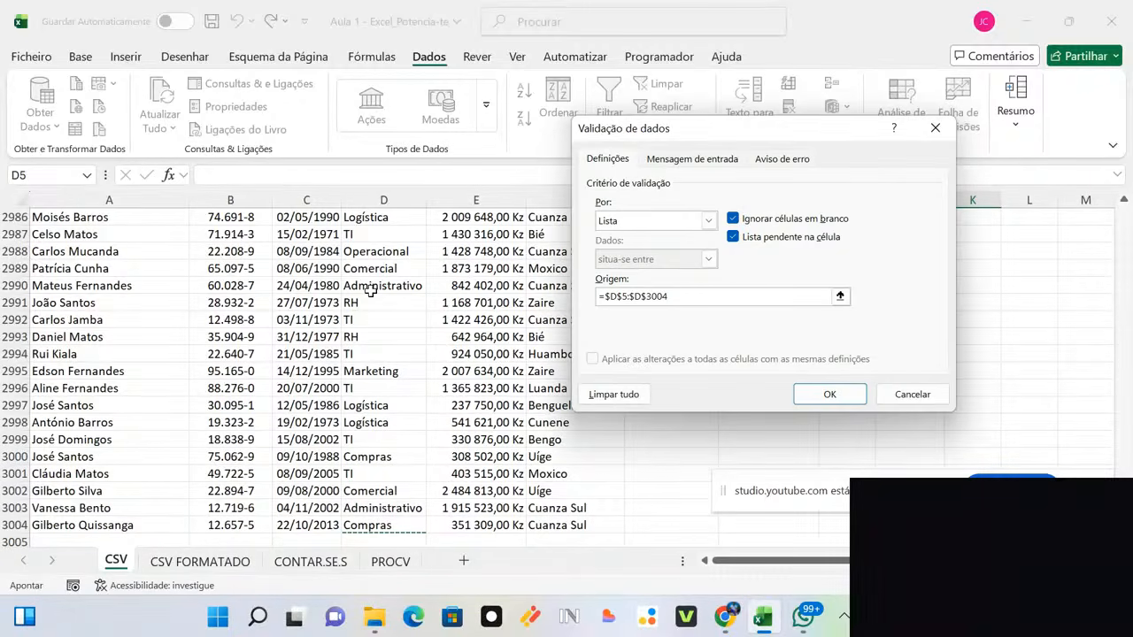
pyautogui.click(828, 396)
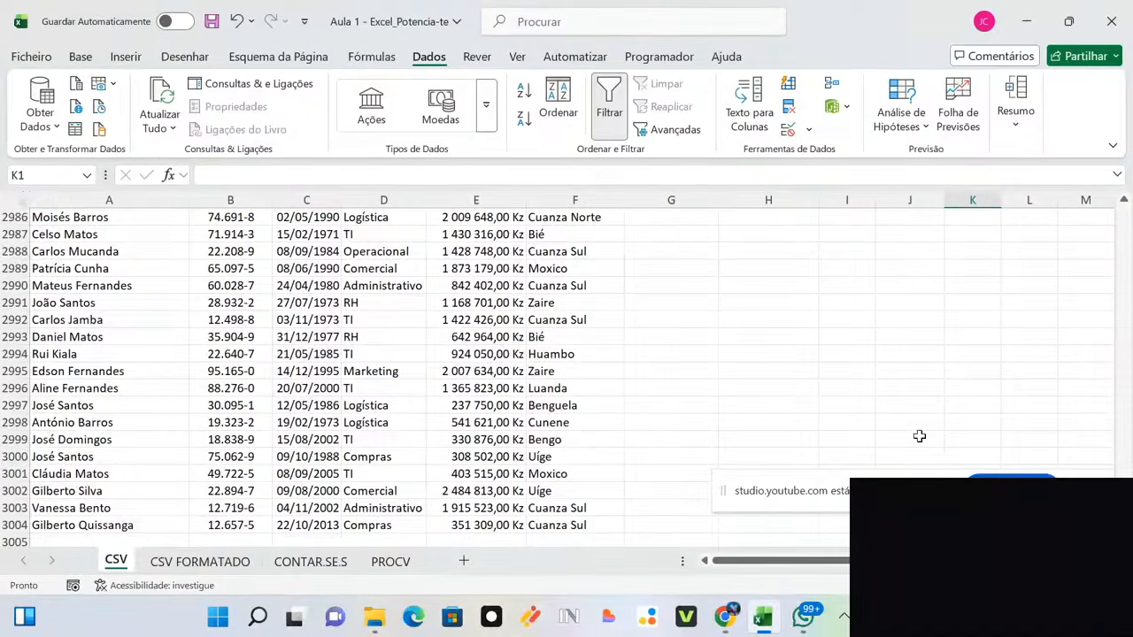
# Step: Choose Logística from K1's new sector dropdown
pyautogui.hotkey('ctrl', 'Up')
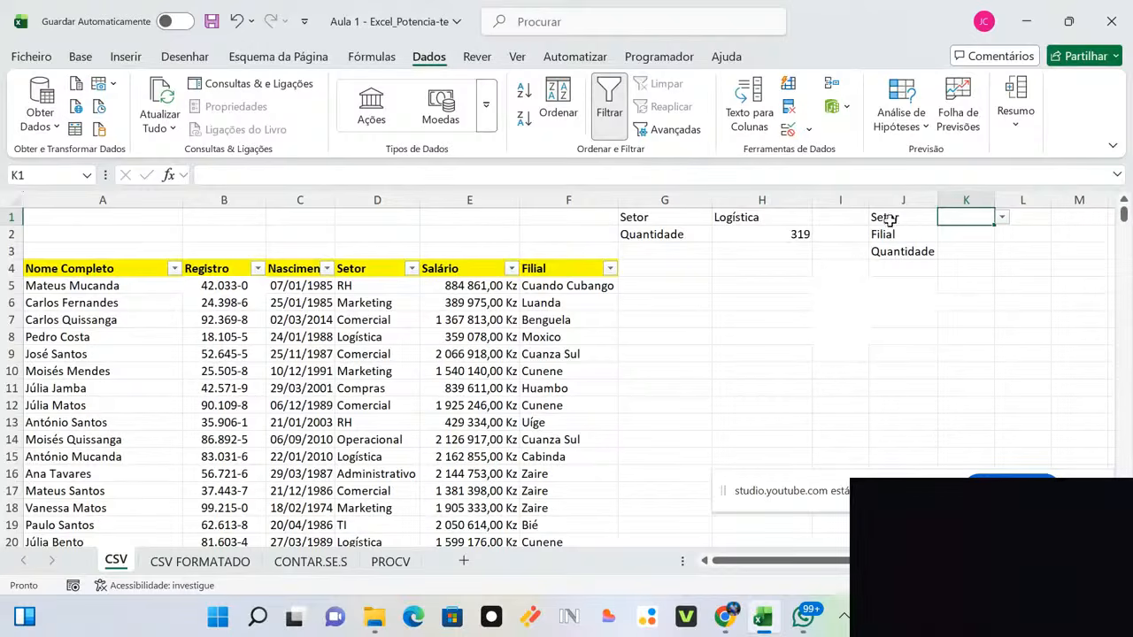
pyautogui.click(1001, 219)
pyautogui.click(963, 279)
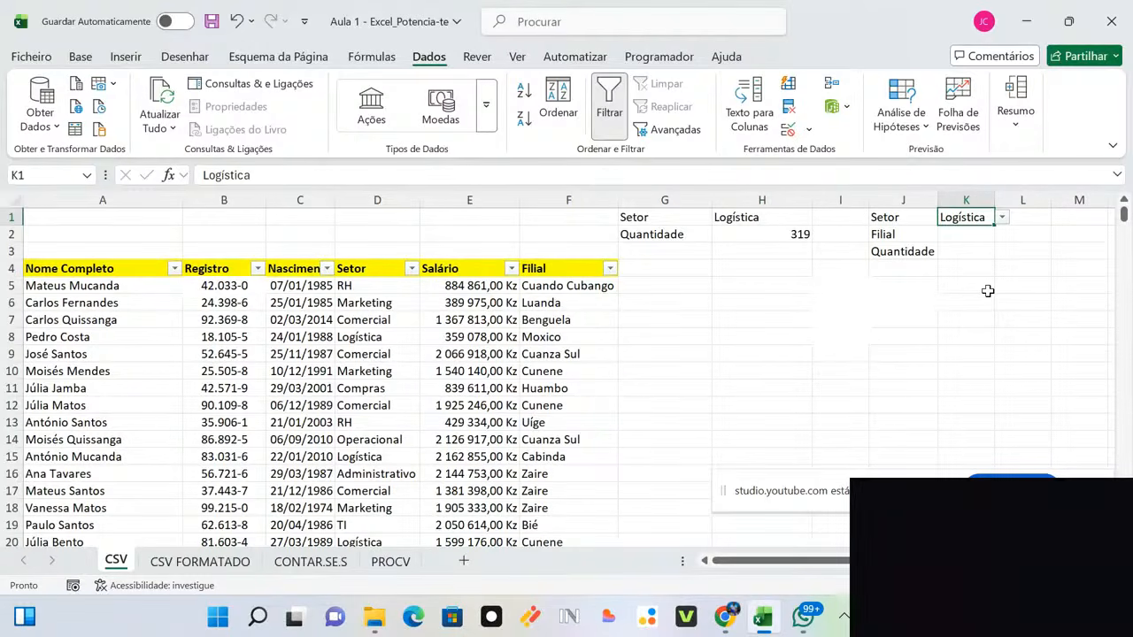
pyautogui.press('Return')
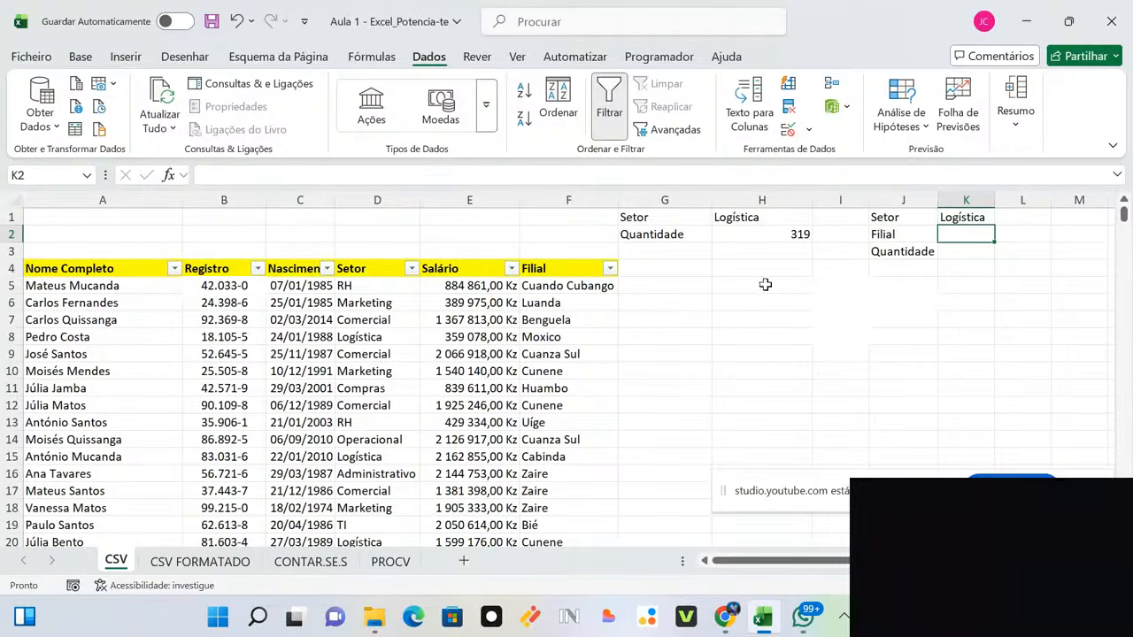
# Step: Give K2 a List data validation sourced from the Filial range F5:F3004
pyautogui.click(560, 193)
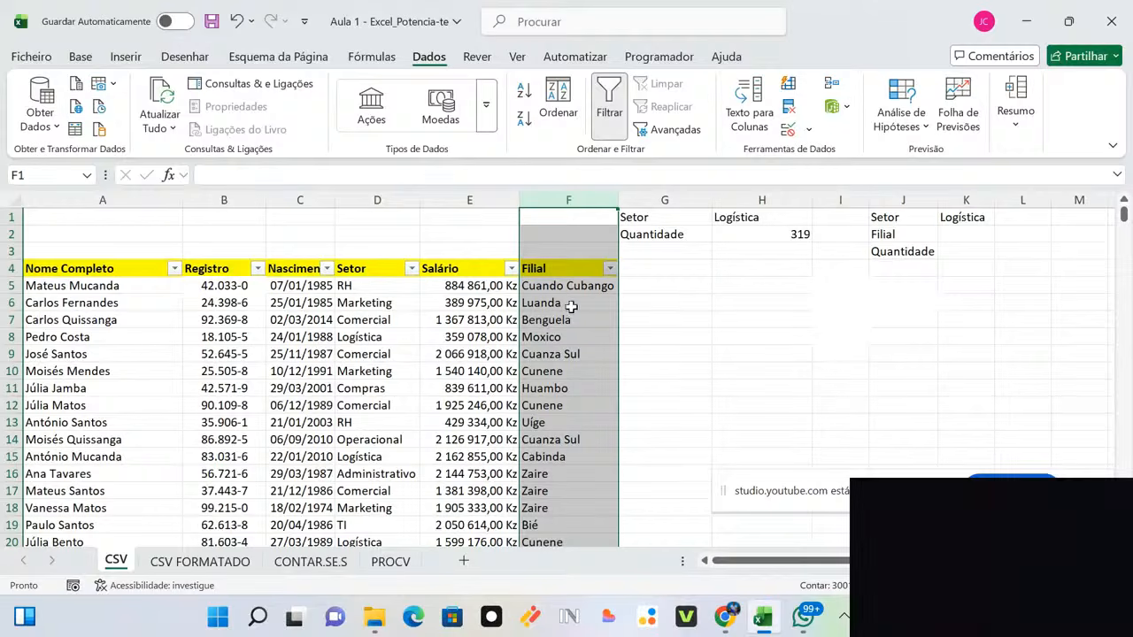
pyautogui.click(956, 237)
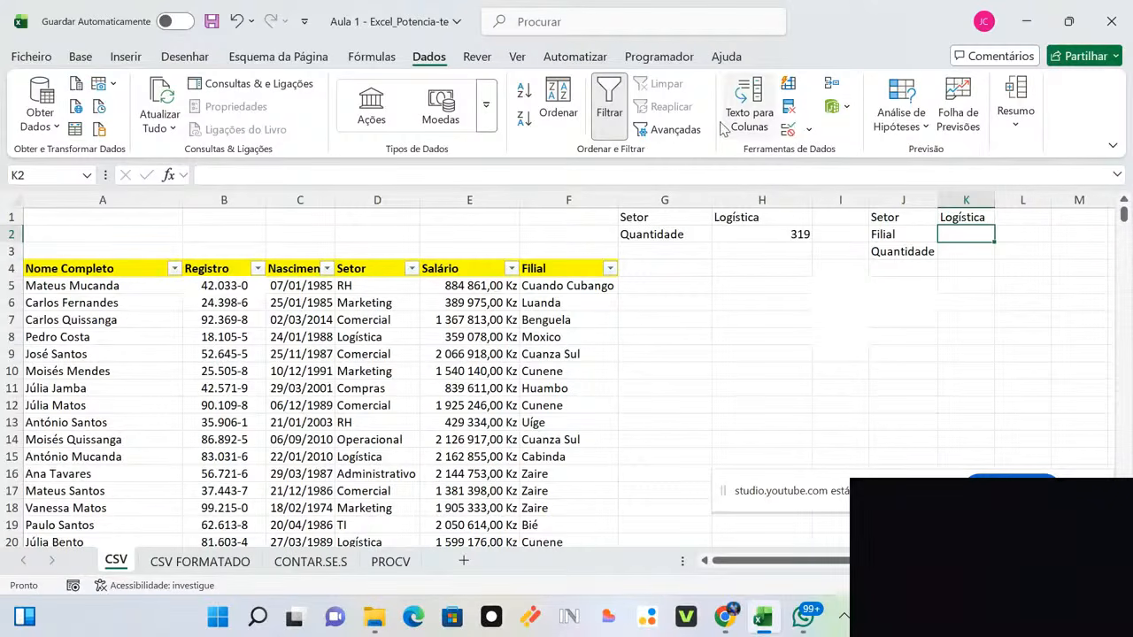
pyautogui.click(807, 131)
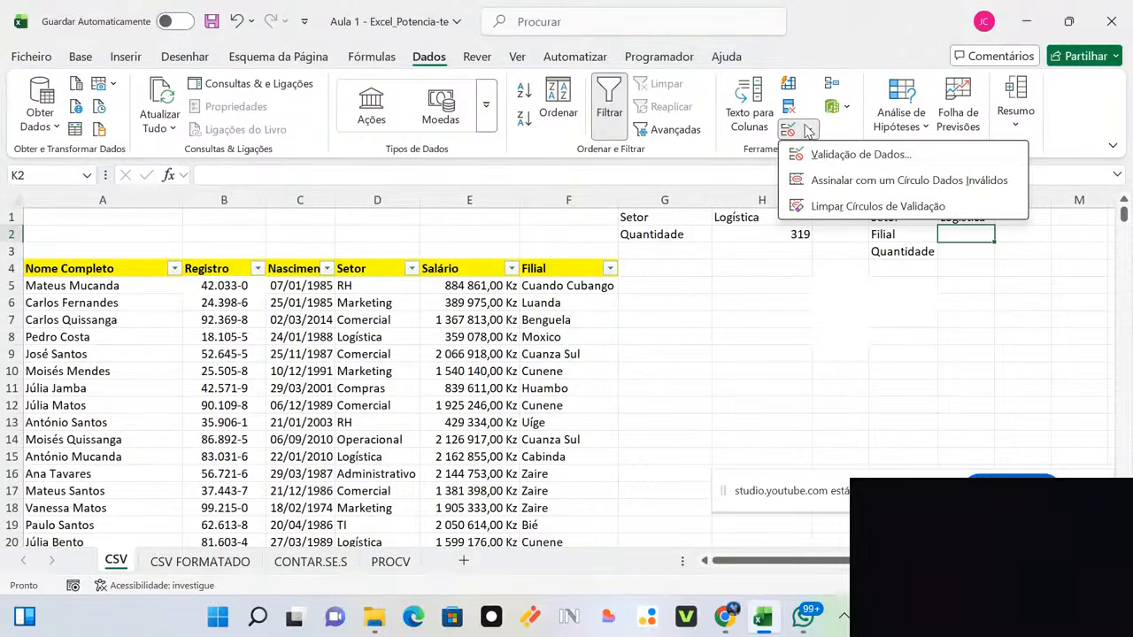
pyautogui.click(821, 155)
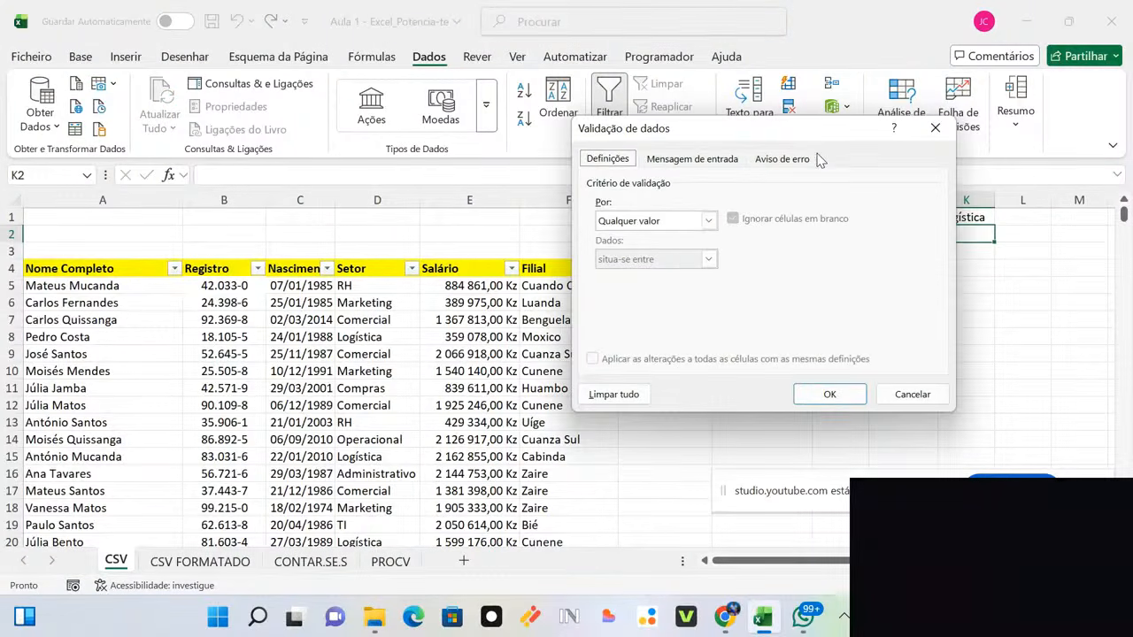
pyautogui.click(709, 222)
pyautogui.click(672, 274)
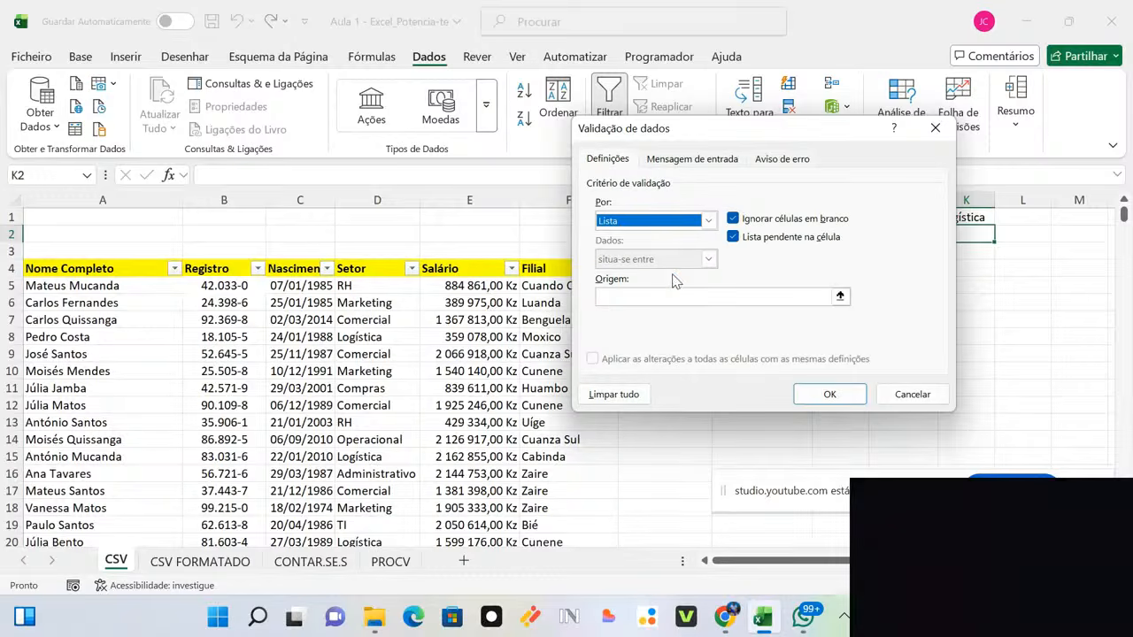
pyautogui.click(840, 296)
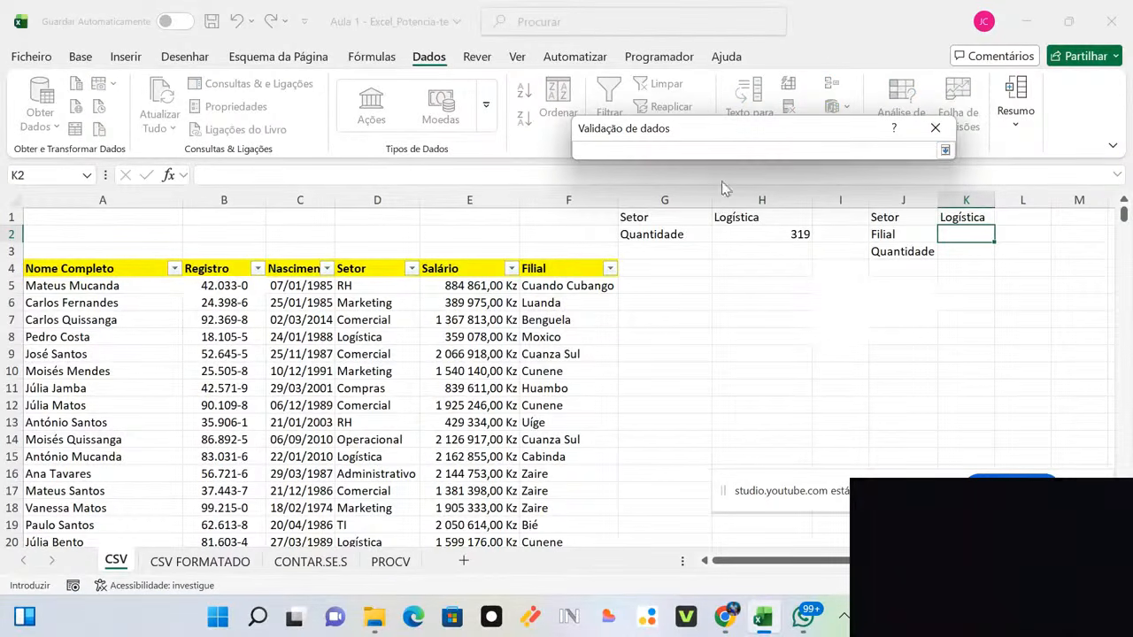
pyautogui.click(563, 287)
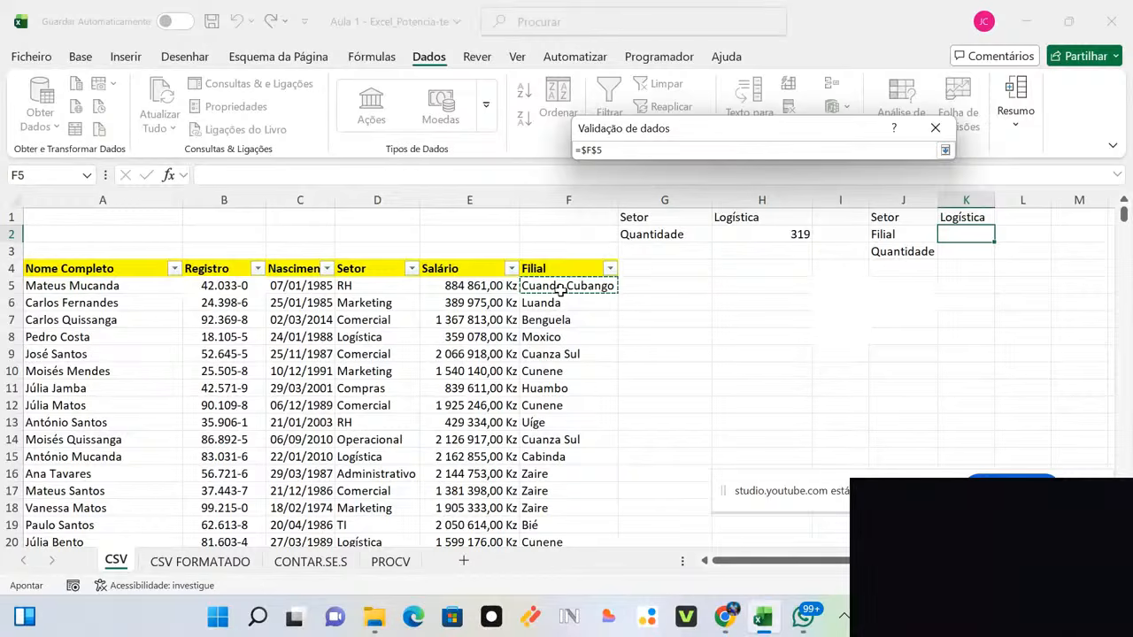
pyautogui.hotkey('ctrl', 'shift', 'Down')
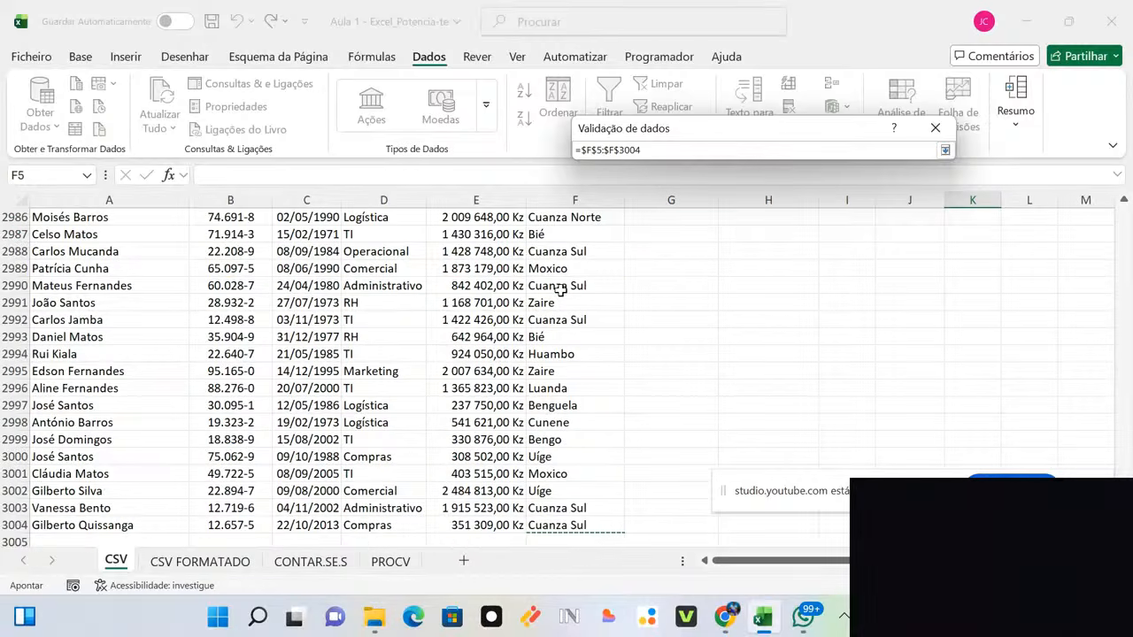
pyautogui.press('Return')
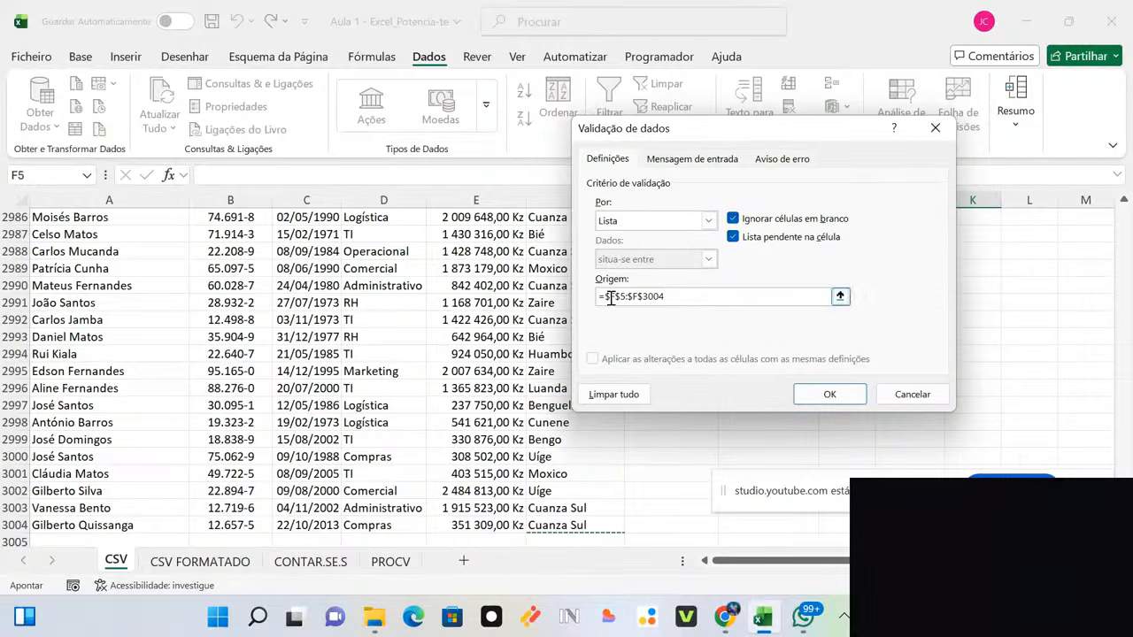
pyautogui.click(823, 393)
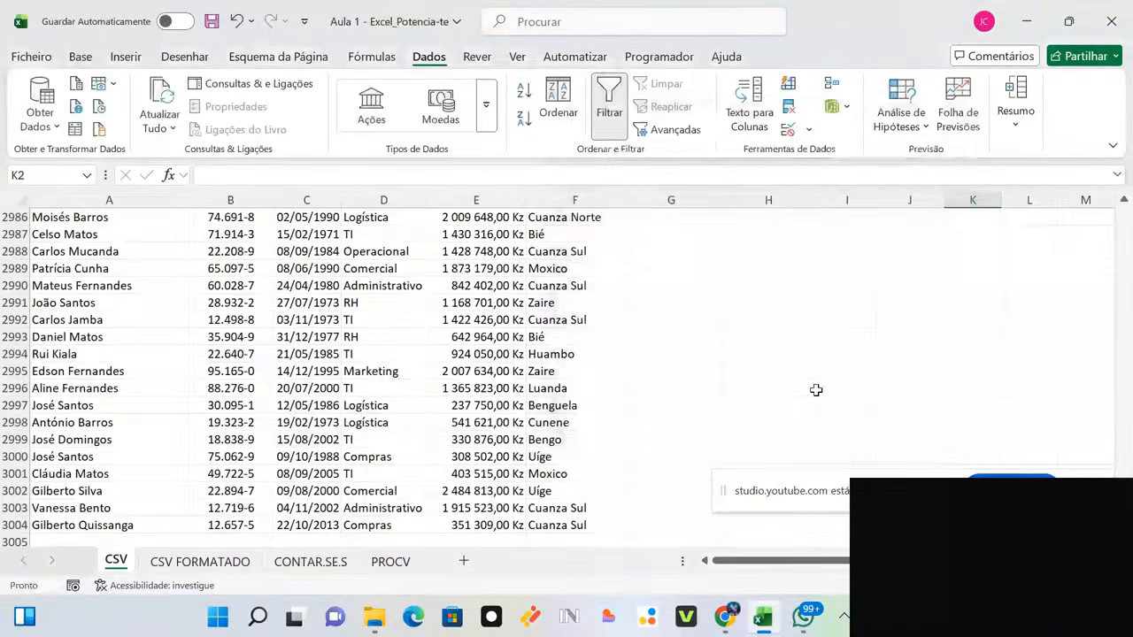
# Step: Choose Bengo from K2's branch dropdown
pyautogui.click(914, 368)
pyautogui.hotkey('ctrl', 'Up')
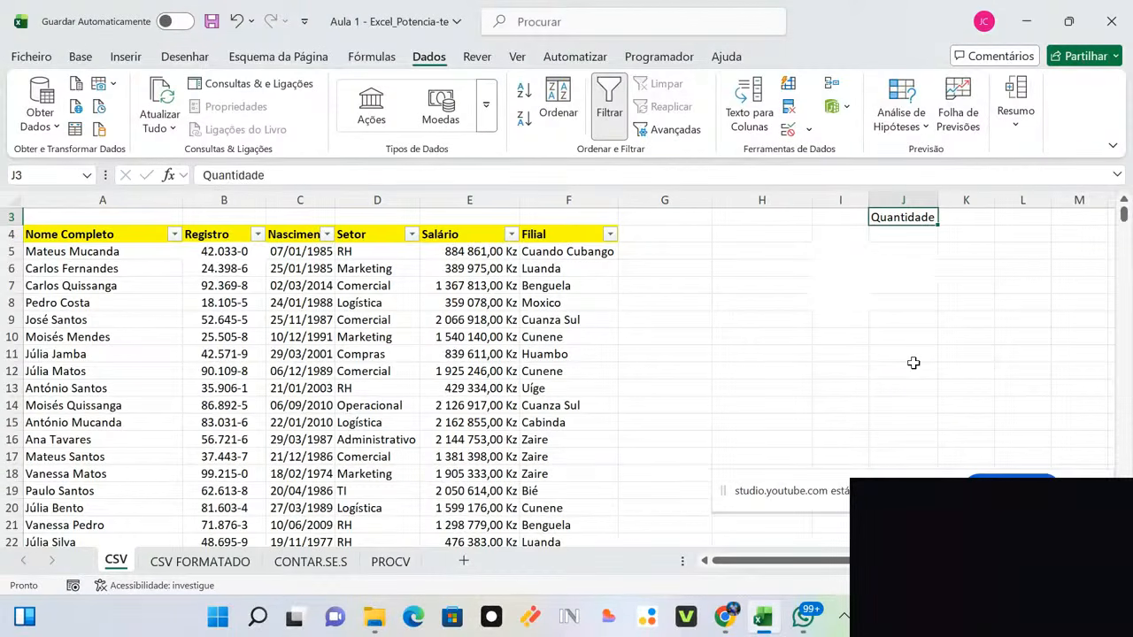
pyautogui.moveTo(1123, 216); pyautogui.dragTo(1120, 205)
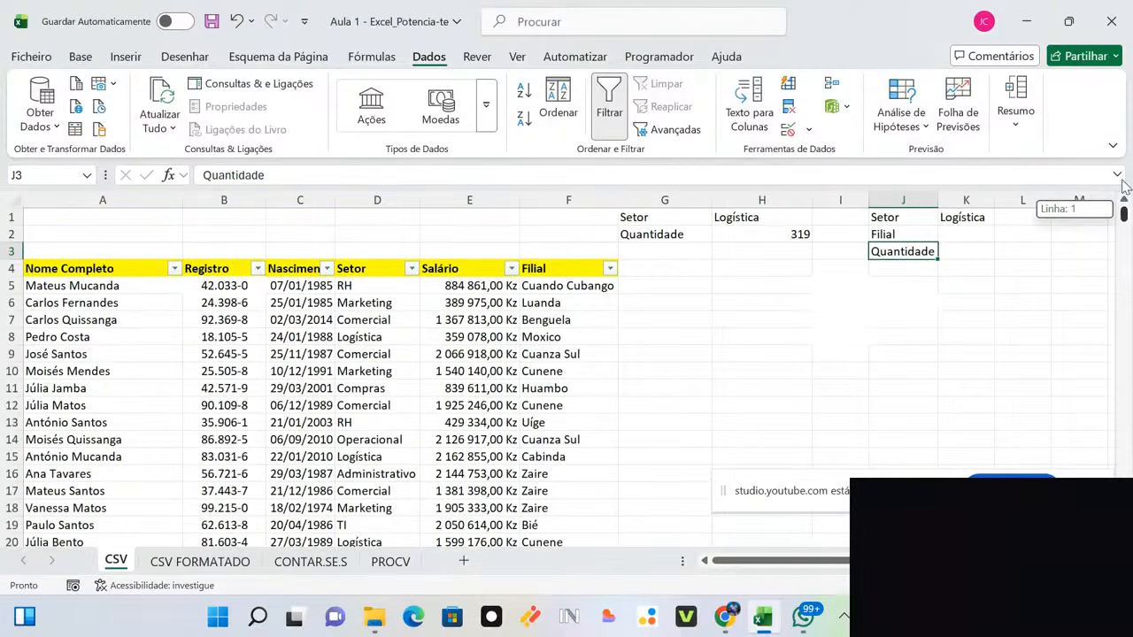
pyautogui.click(981, 233)
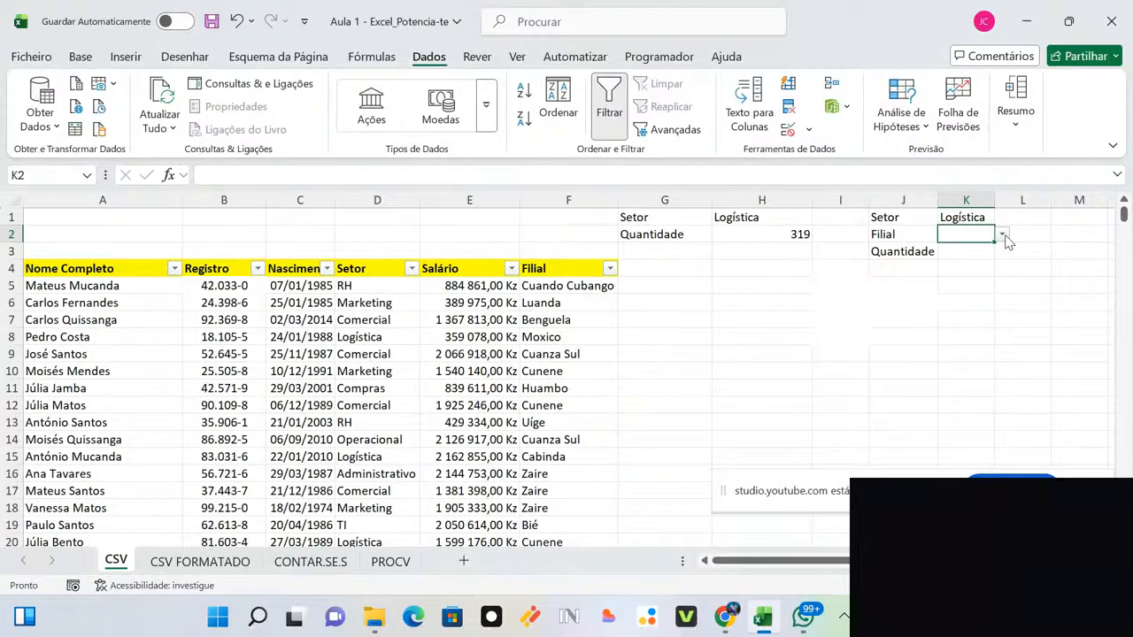
pyautogui.click(1002, 234)
pyautogui.moveTo(1040, 332); pyautogui.dragTo(1041, 425)
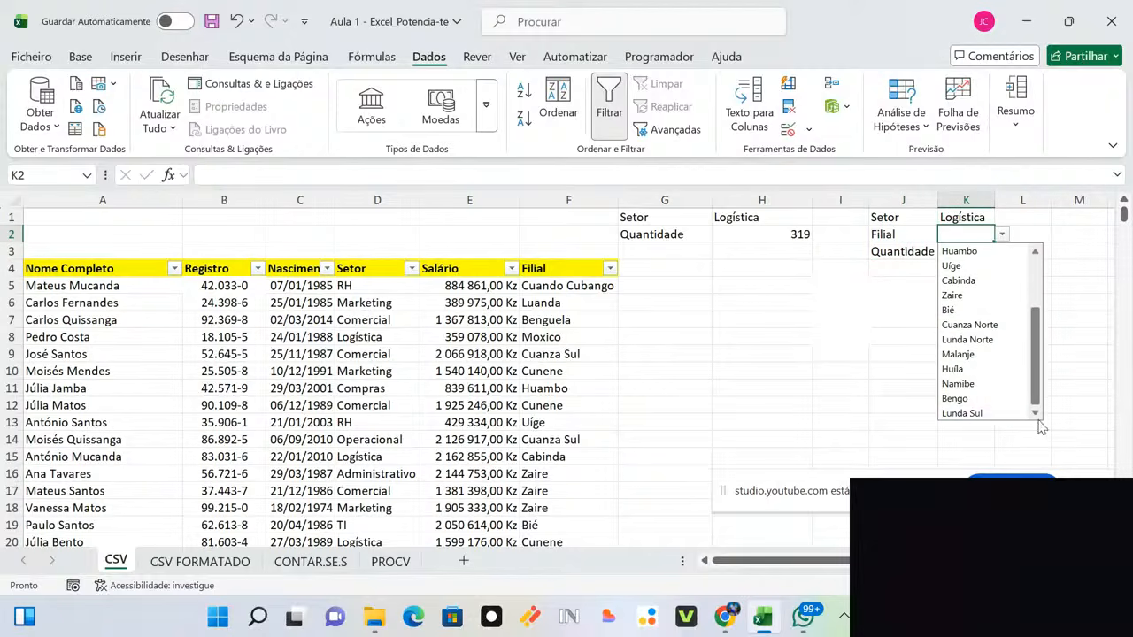
pyautogui.click(998, 400)
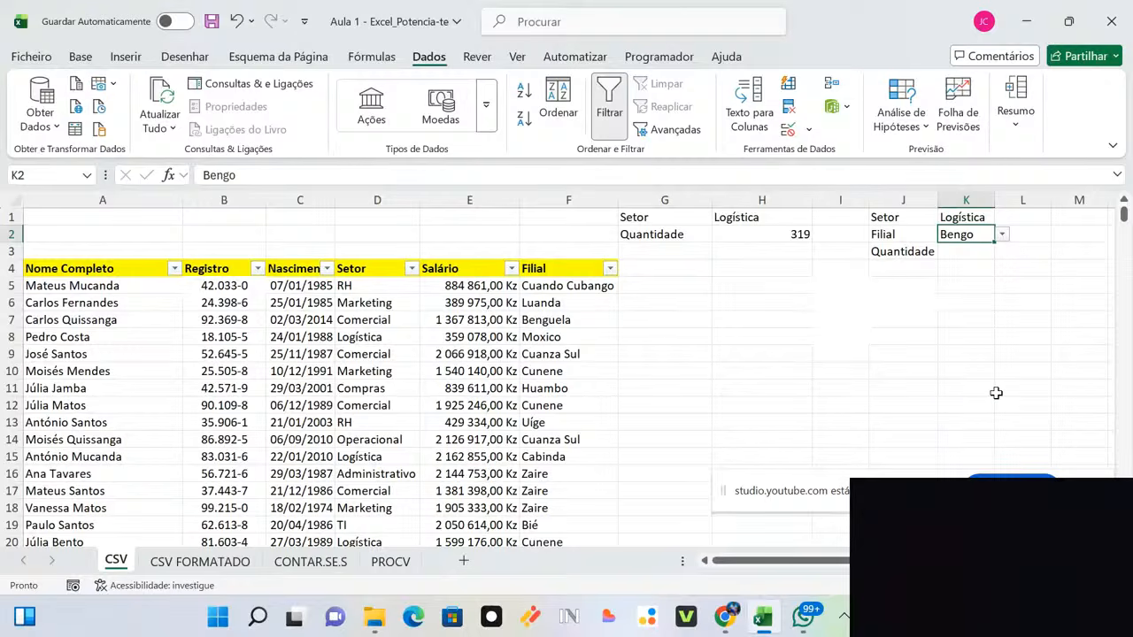
pyautogui.click(353, 298)
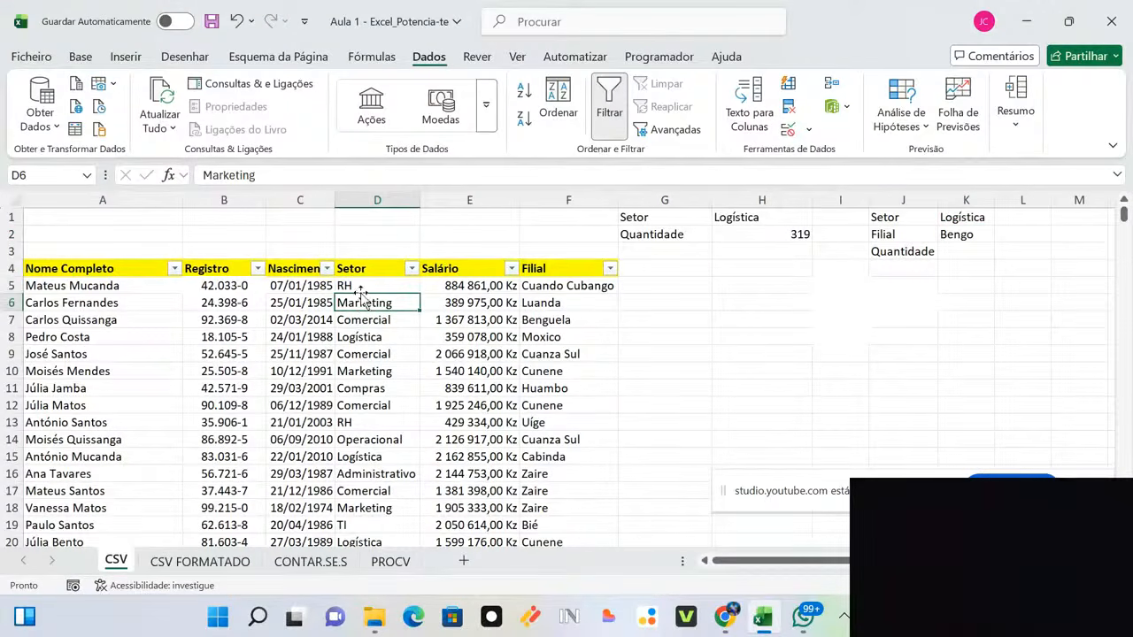
pyautogui.click(359, 287)
pyautogui.click(373, 427)
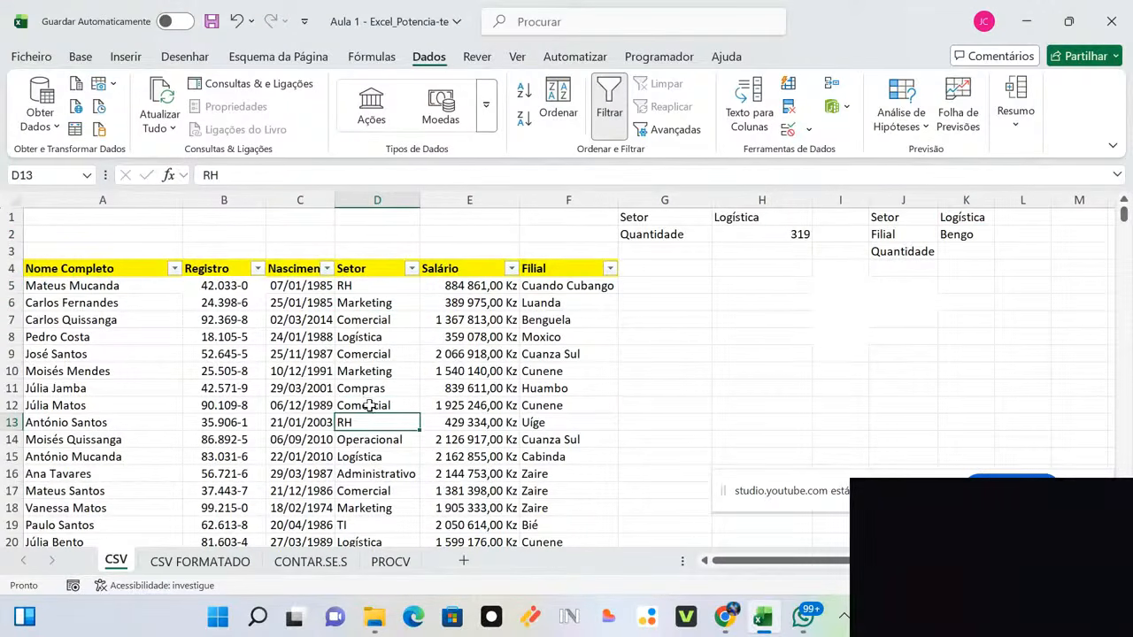
pyautogui.click(370, 404)
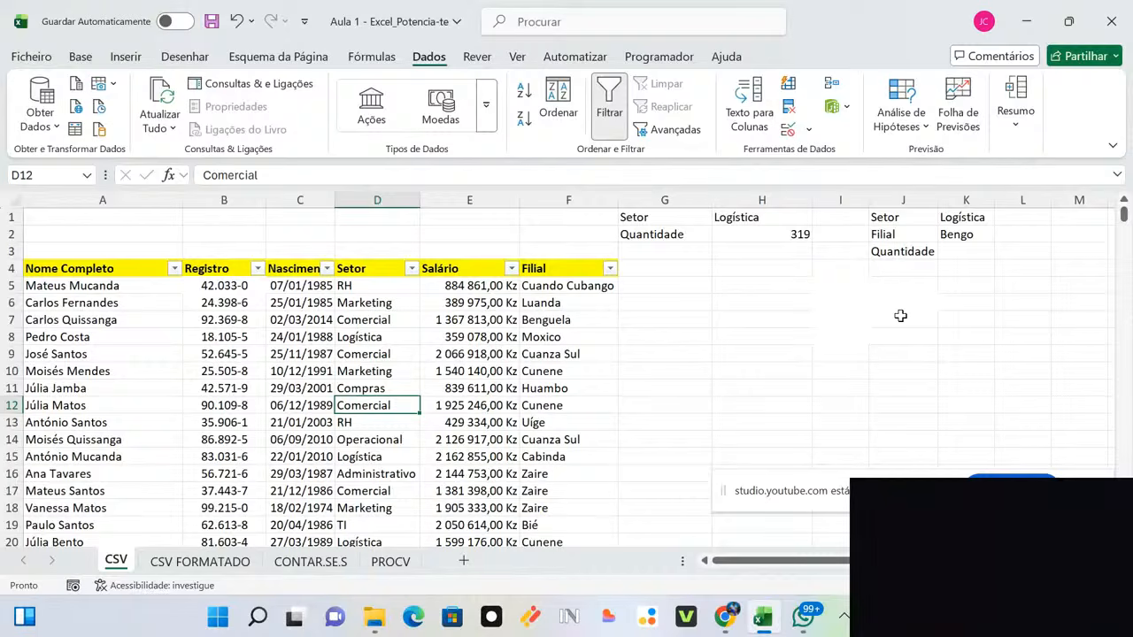
pyautogui.click(964, 217)
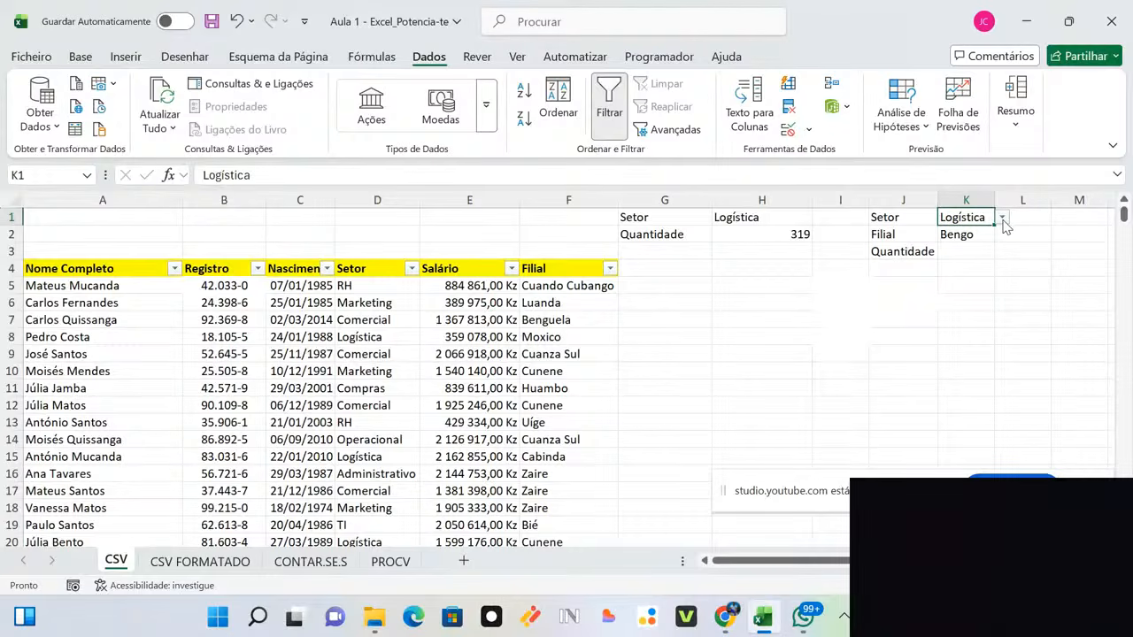
pyautogui.click(1003, 218)
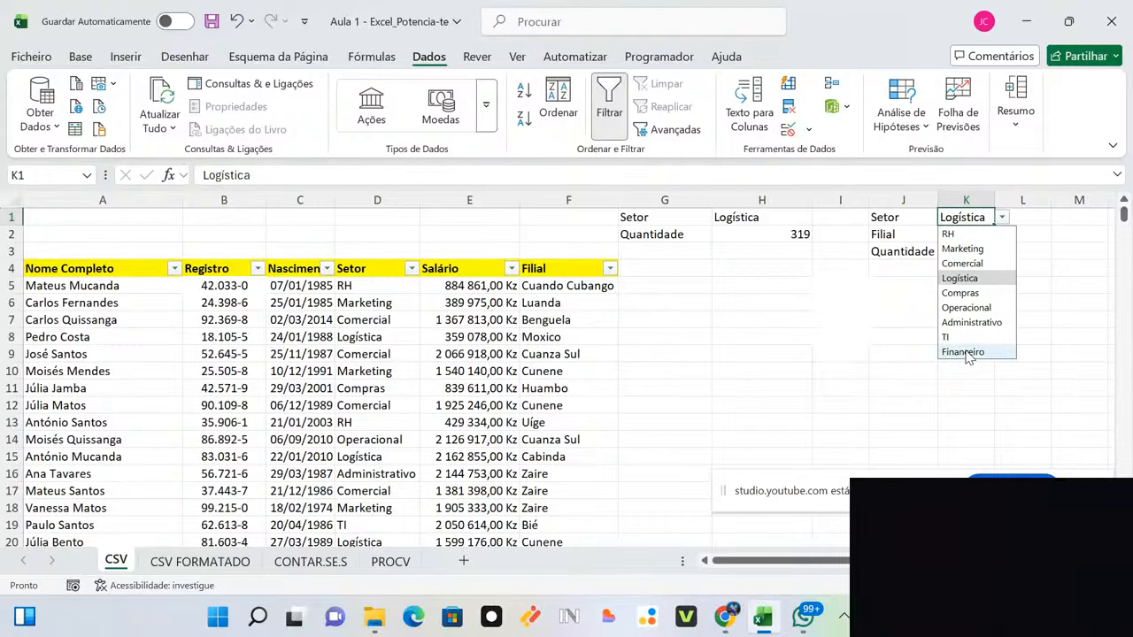
pyautogui.click(1002, 219)
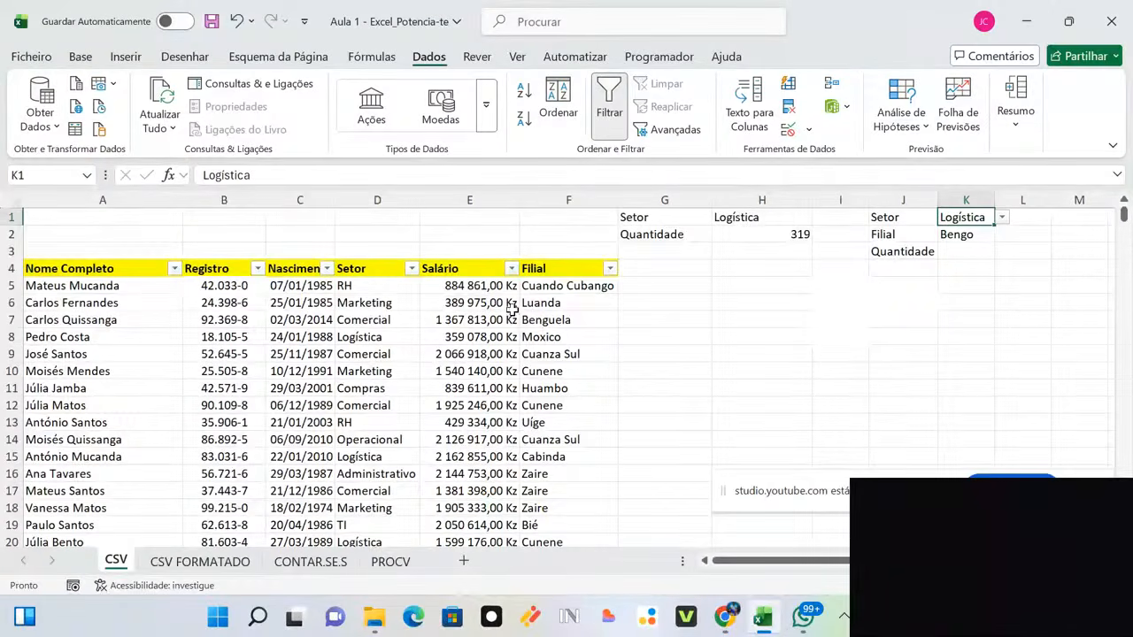
pyautogui.click(965, 237)
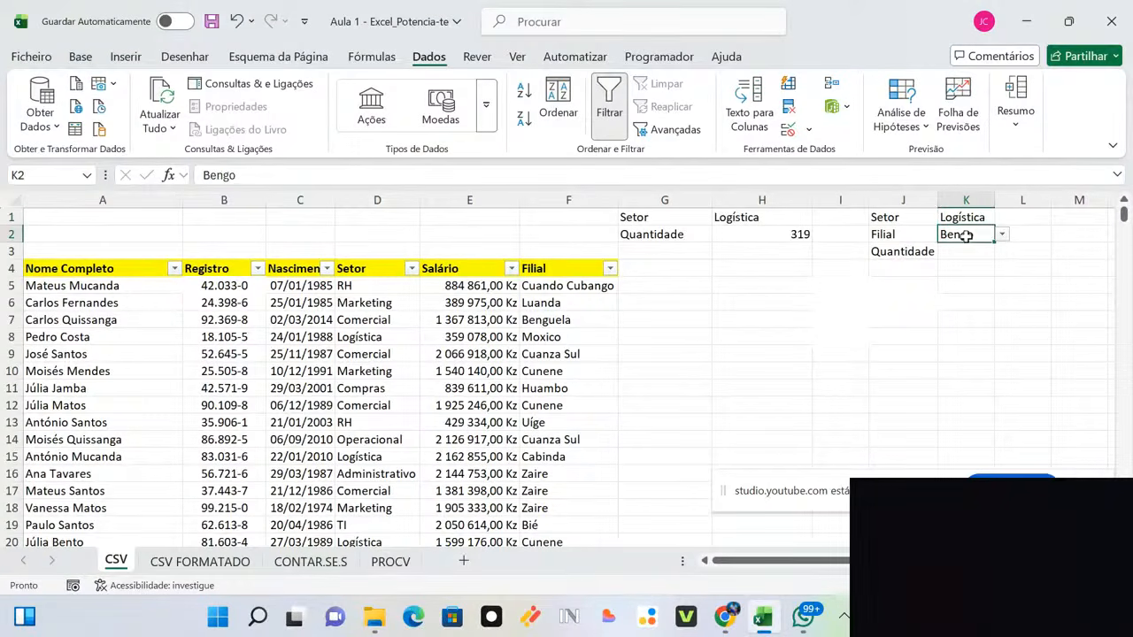
pyautogui.click(1001, 237)
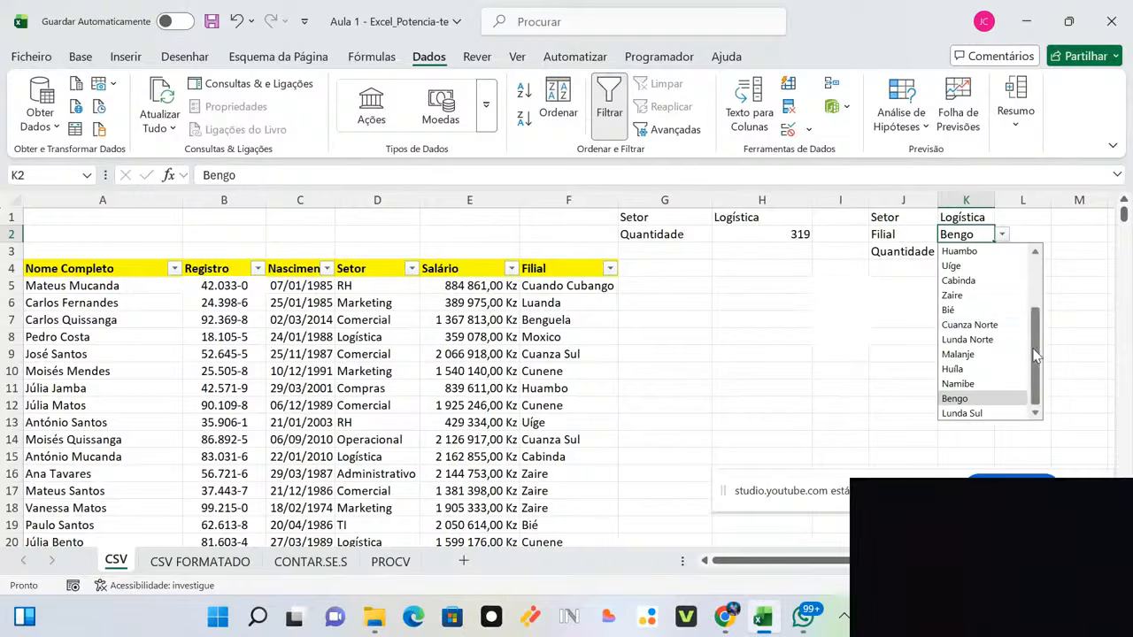
pyautogui.moveTo(1035, 352); pyautogui.dragTo(1027, 441)
pyautogui.click(1028, 442)
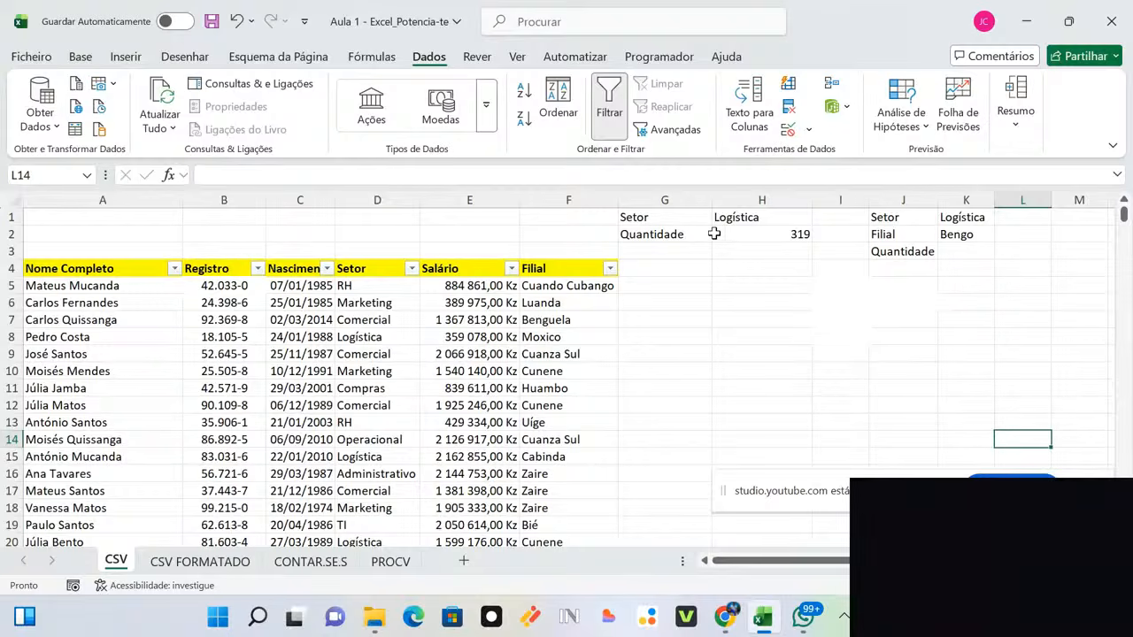
# Step: Start =CONTAR.SE.S( in K3 with D5:D3004 as the first criteria range
pyautogui.doubleClick(772, 234)
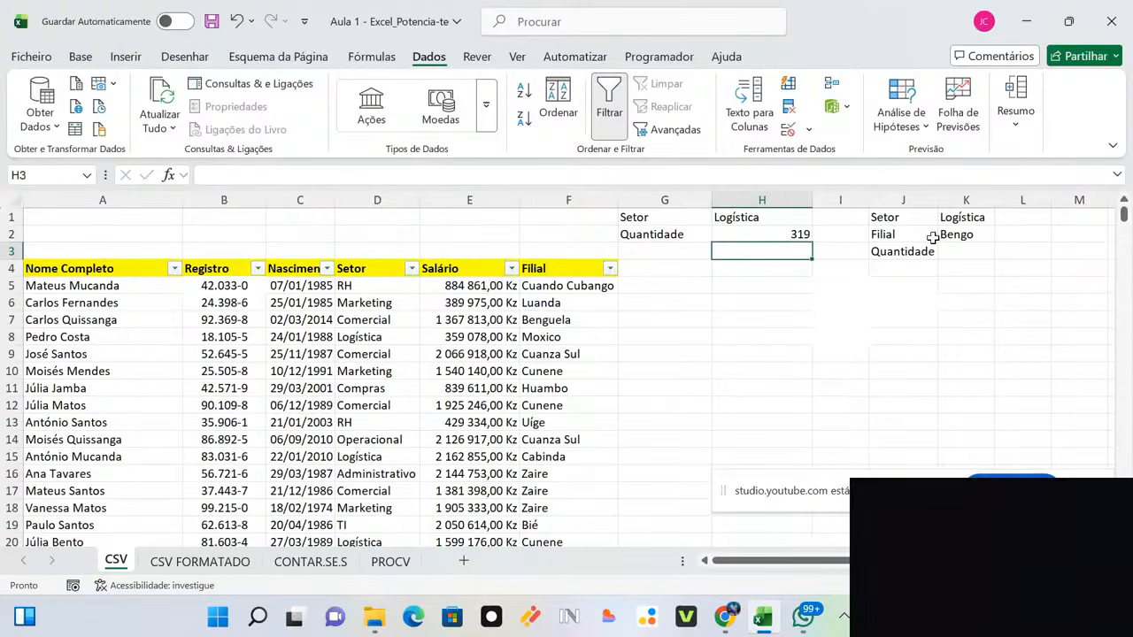
pyautogui.click(958, 251)
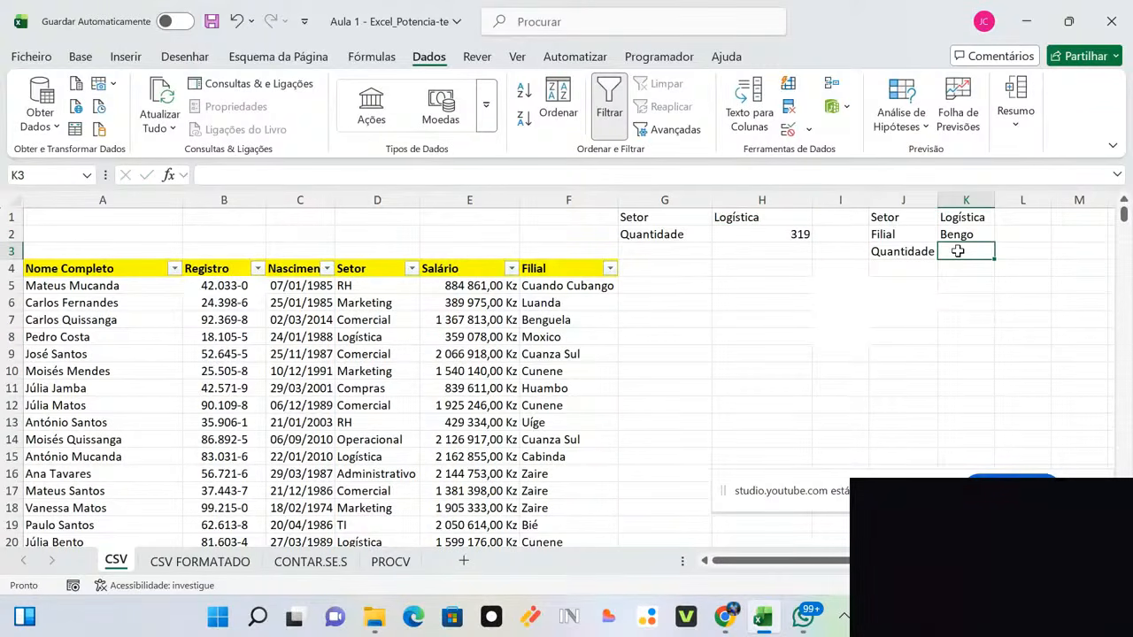
pyautogui.write('=')
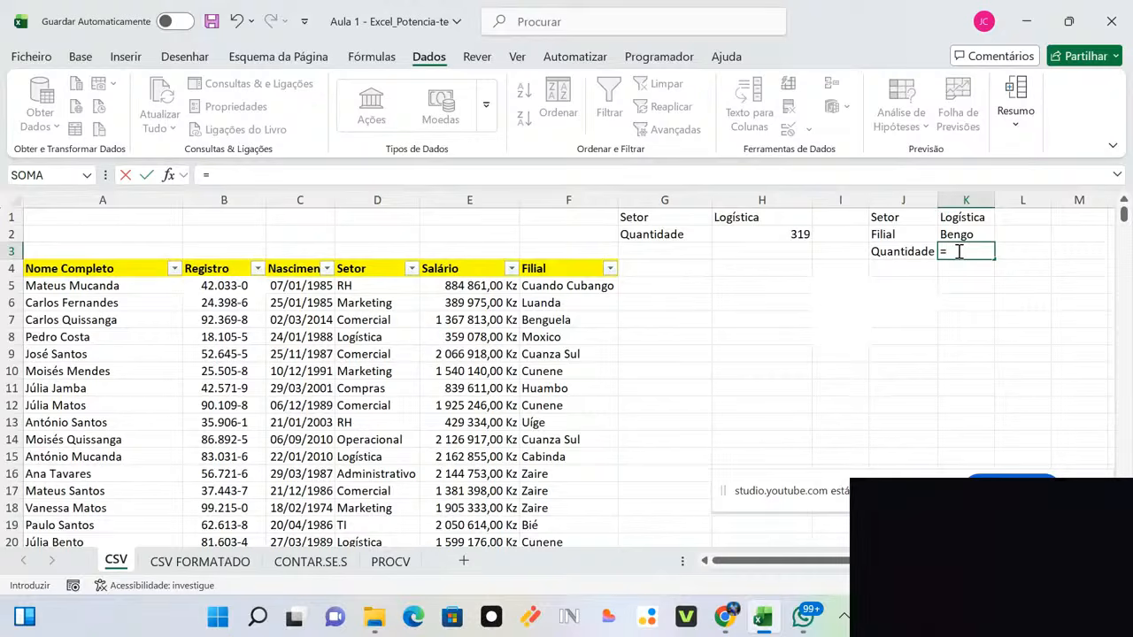
pyautogui.write('CONTAR')
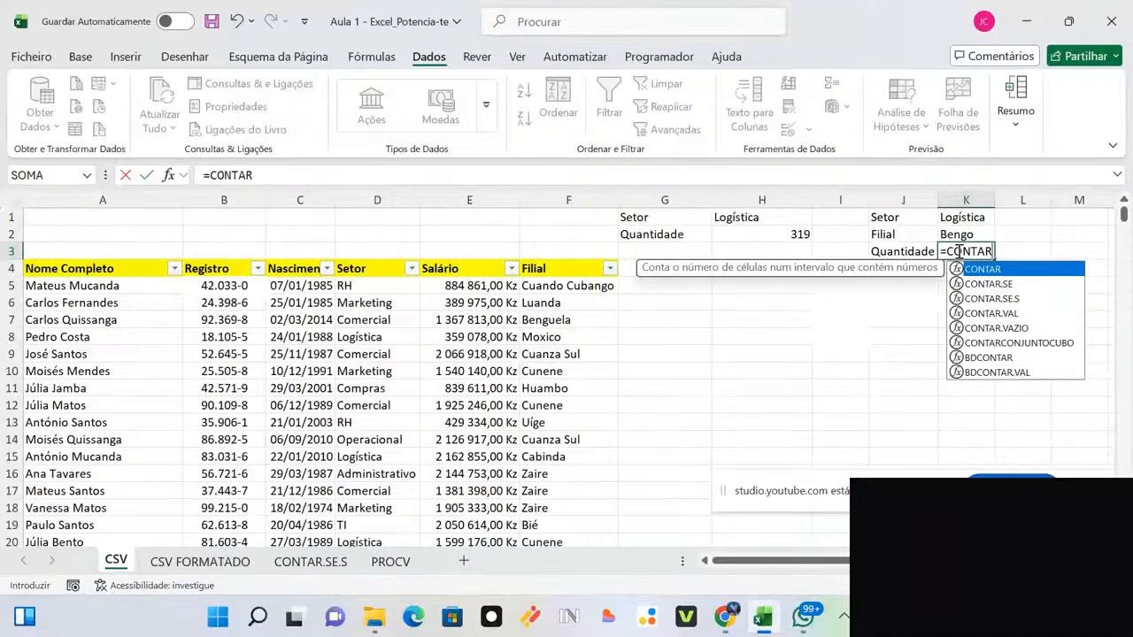
pyautogui.click(1025, 306)
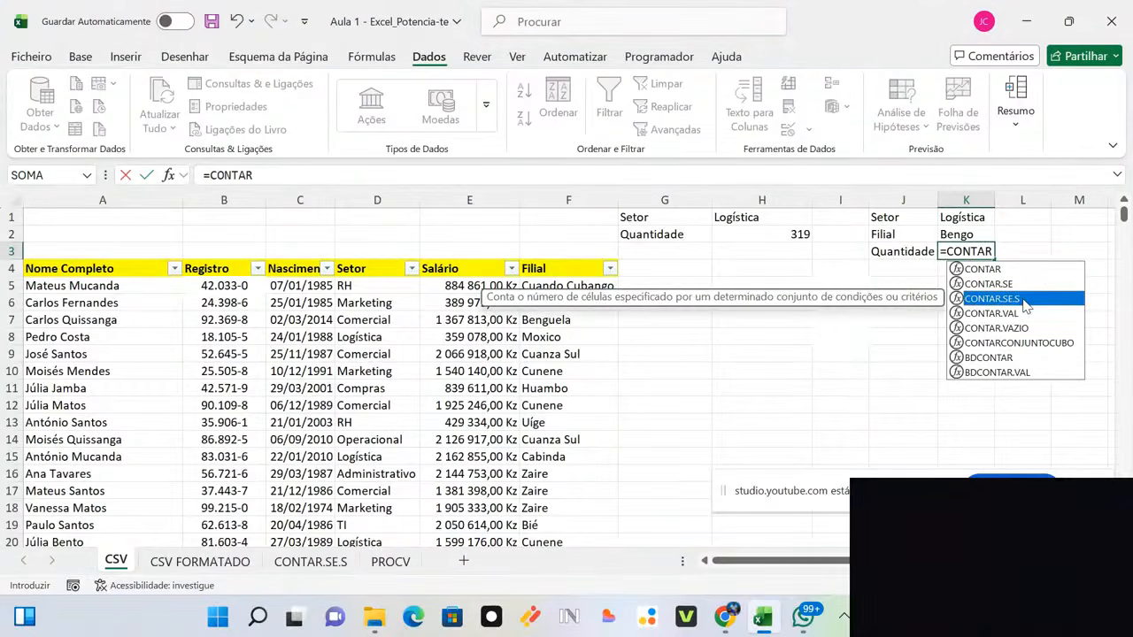
pyautogui.doubleClick(1023, 300)
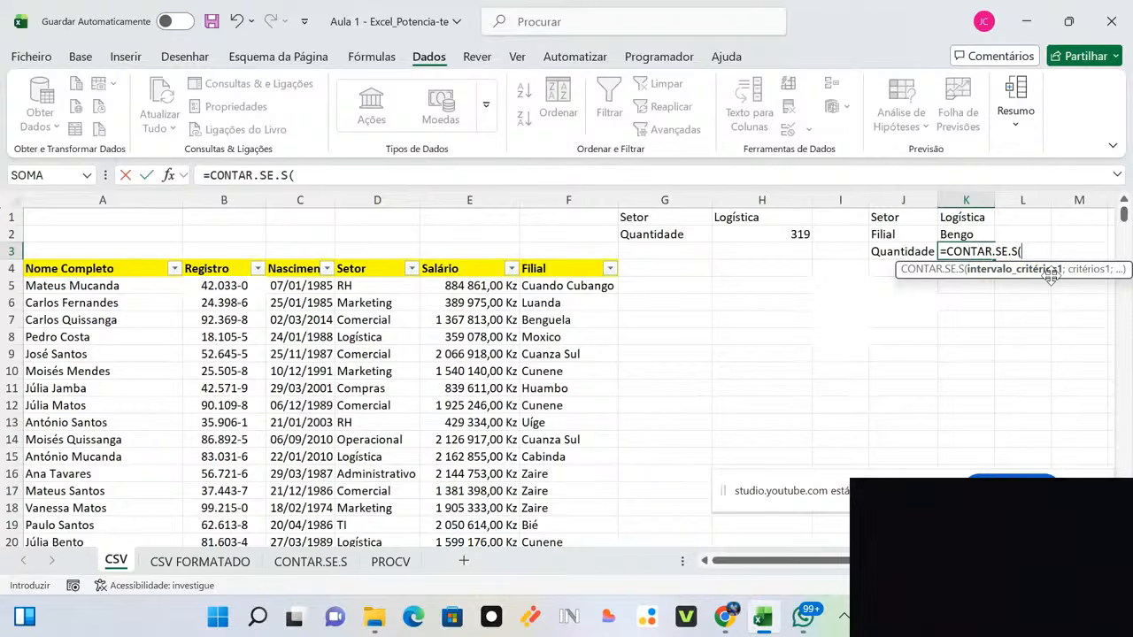
pyautogui.click(363, 286)
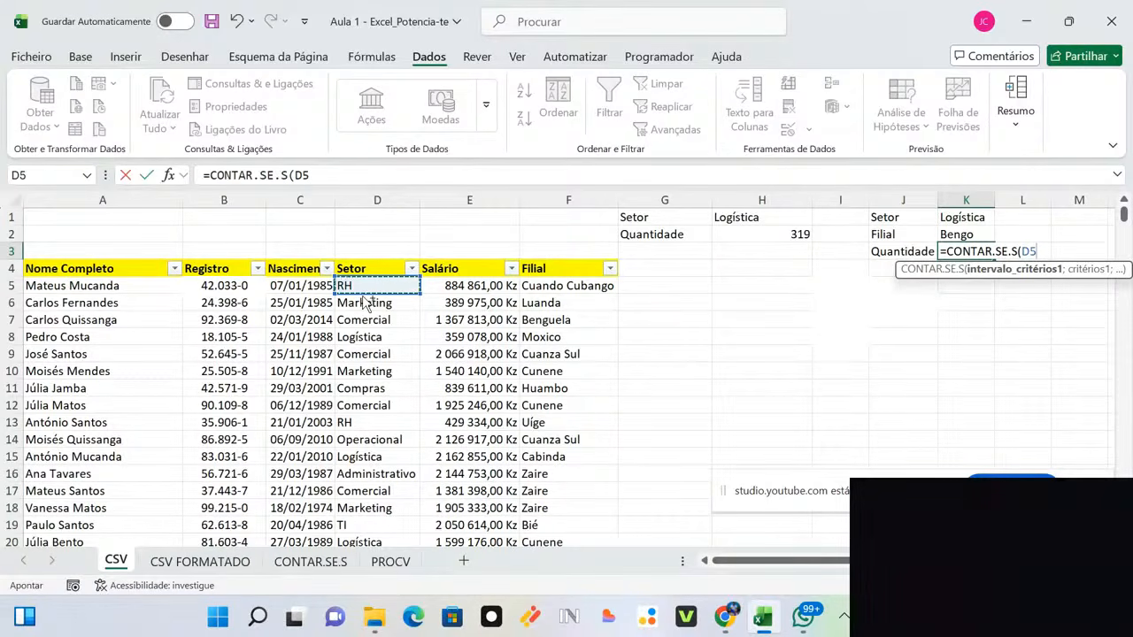
pyautogui.hotkey('ctrl', 'shift', 'Down')
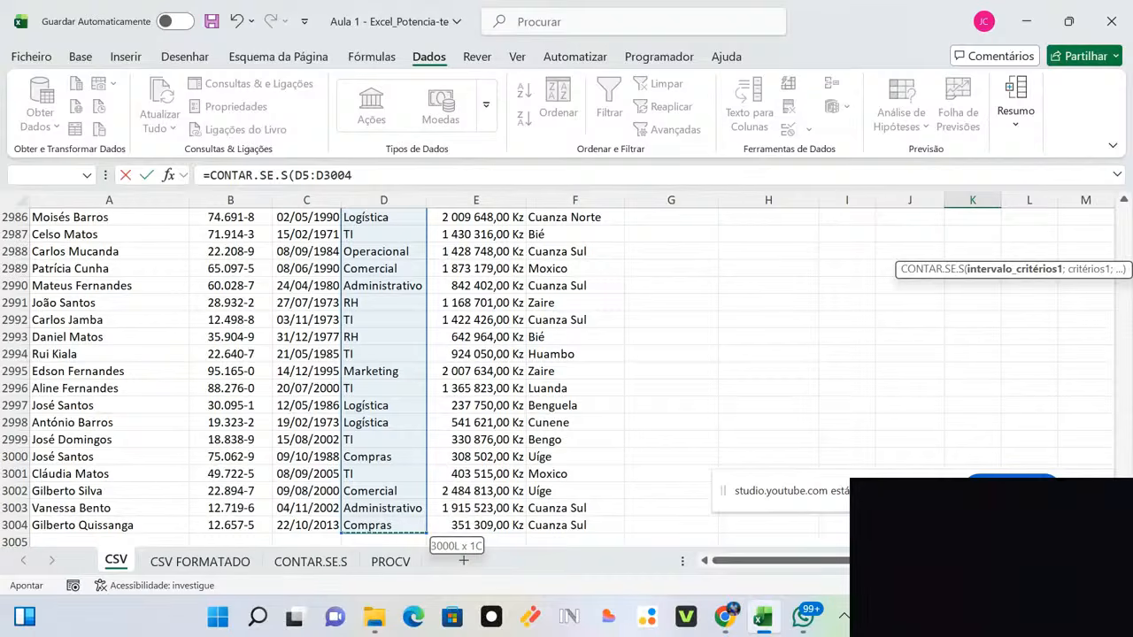
pyautogui.moveTo(1123, 533); pyautogui.dragTo(1122, 193)
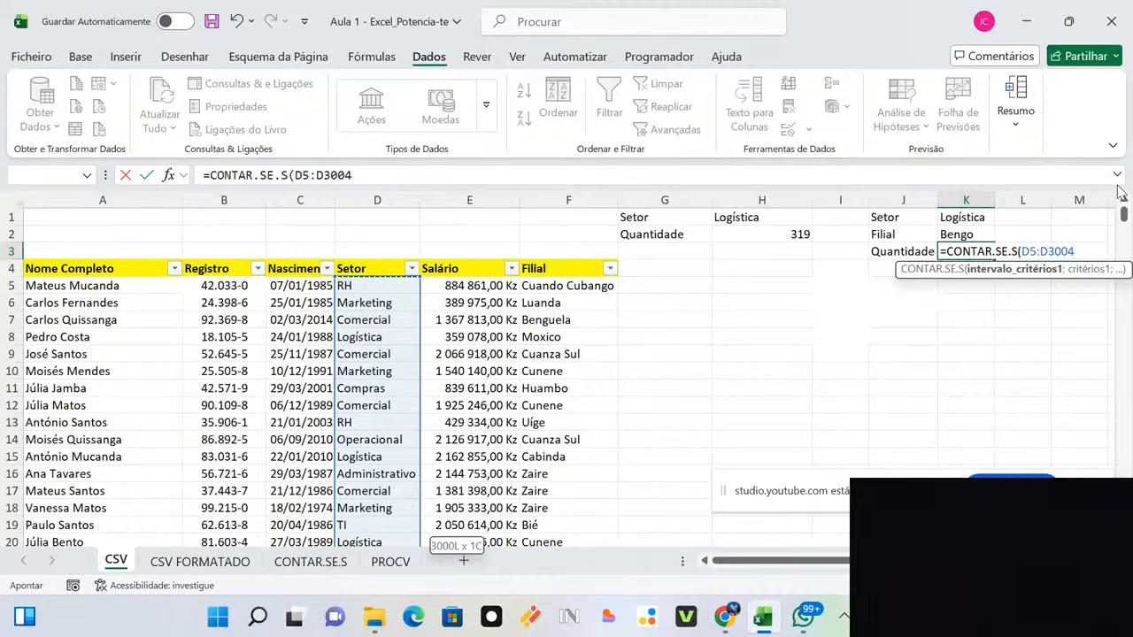
pyautogui.write(';')
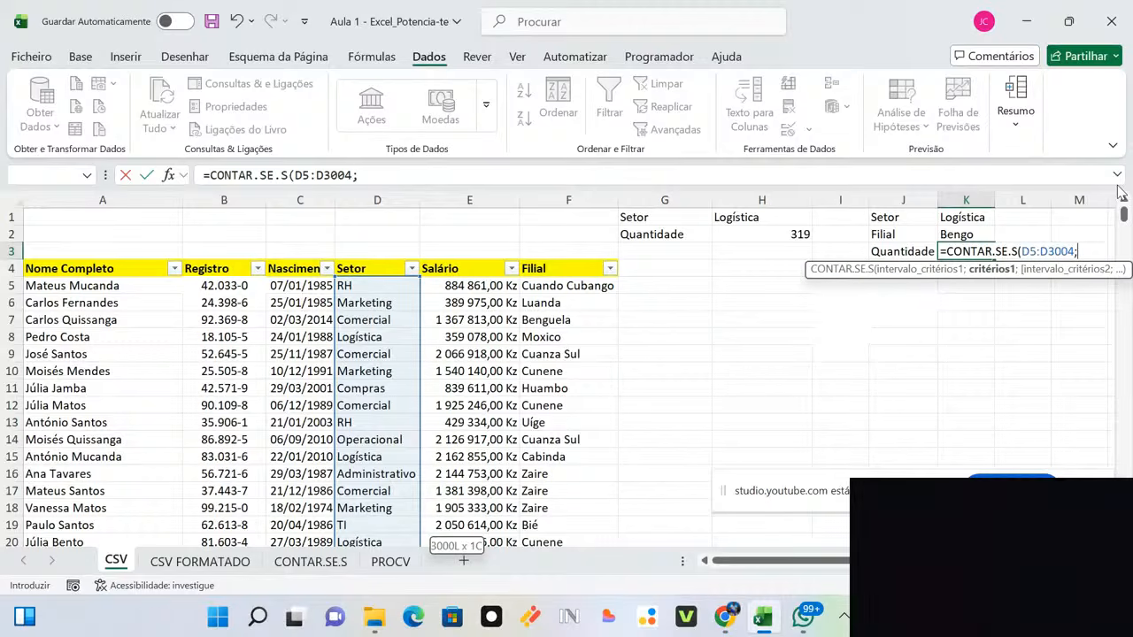
# Step: Complete K3 as =CONTAR.SE.S(D5:D3004;K1;F5:F3004;K2), returning 20
pyautogui.click(971, 217)
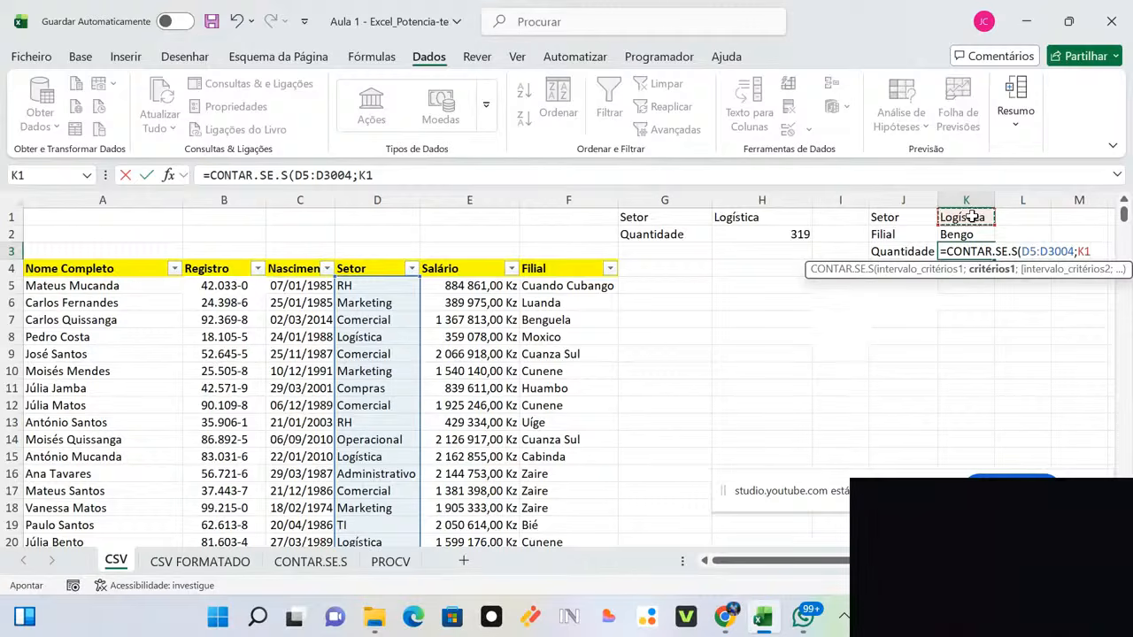
pyautogui.write(';')
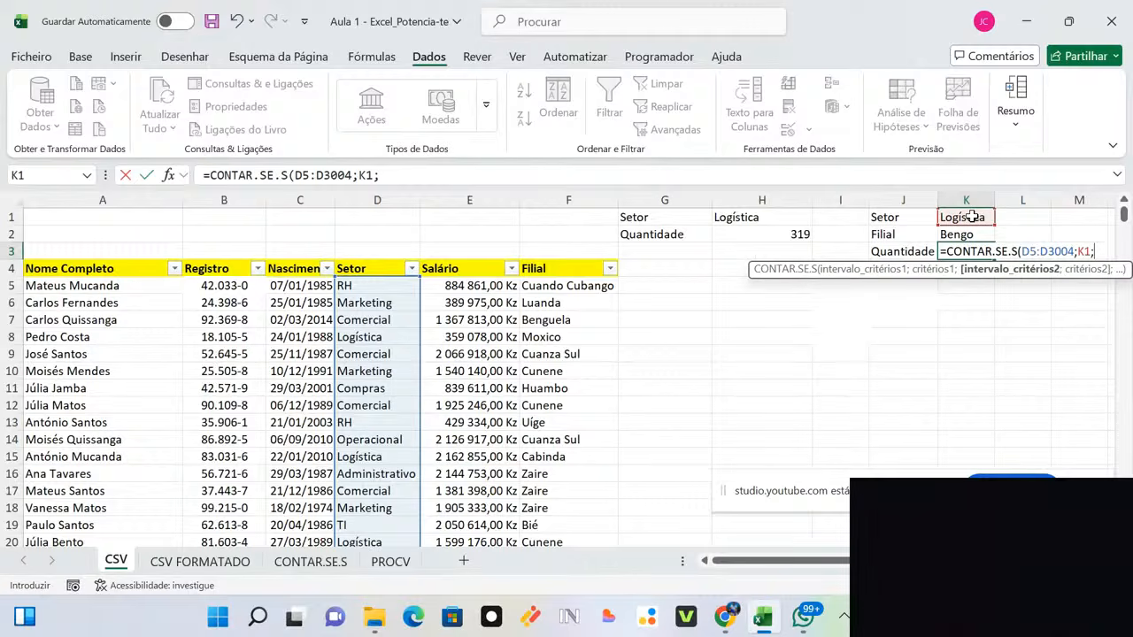
pyautogui.click(545, 283)
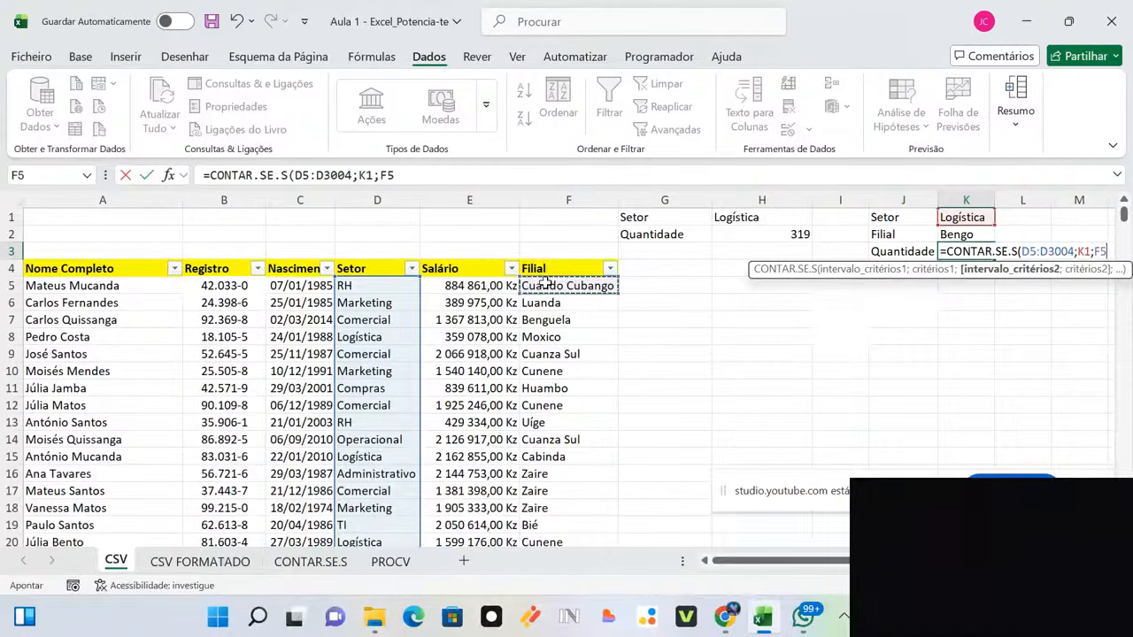
pyautogui.hotkey('ctrl', 'shift', 'Down')
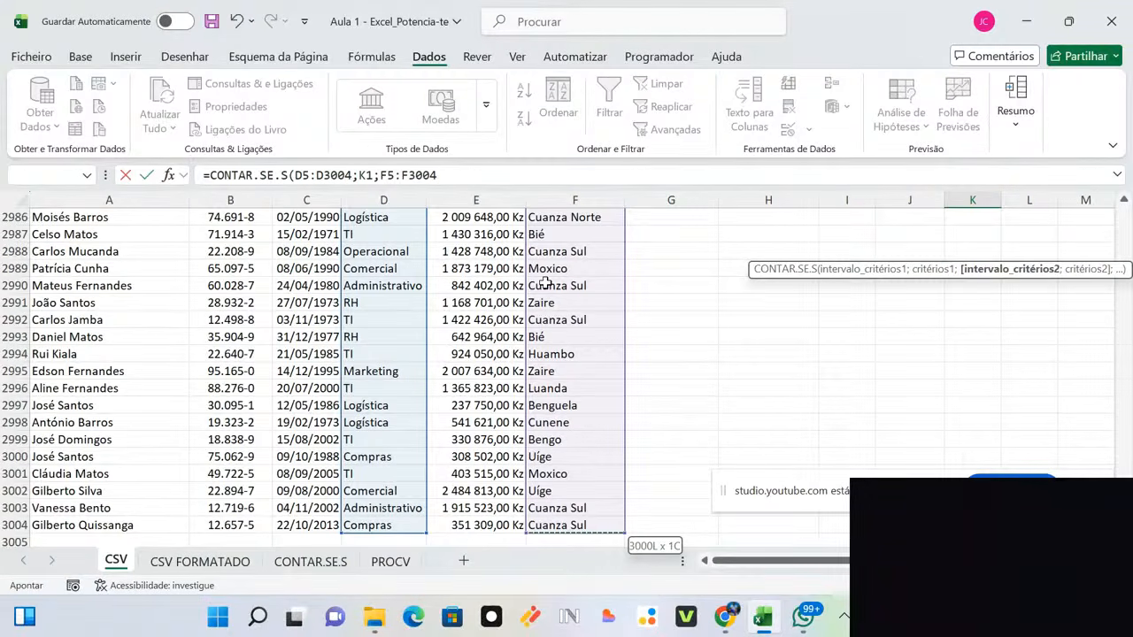
pyautogui.write(';')
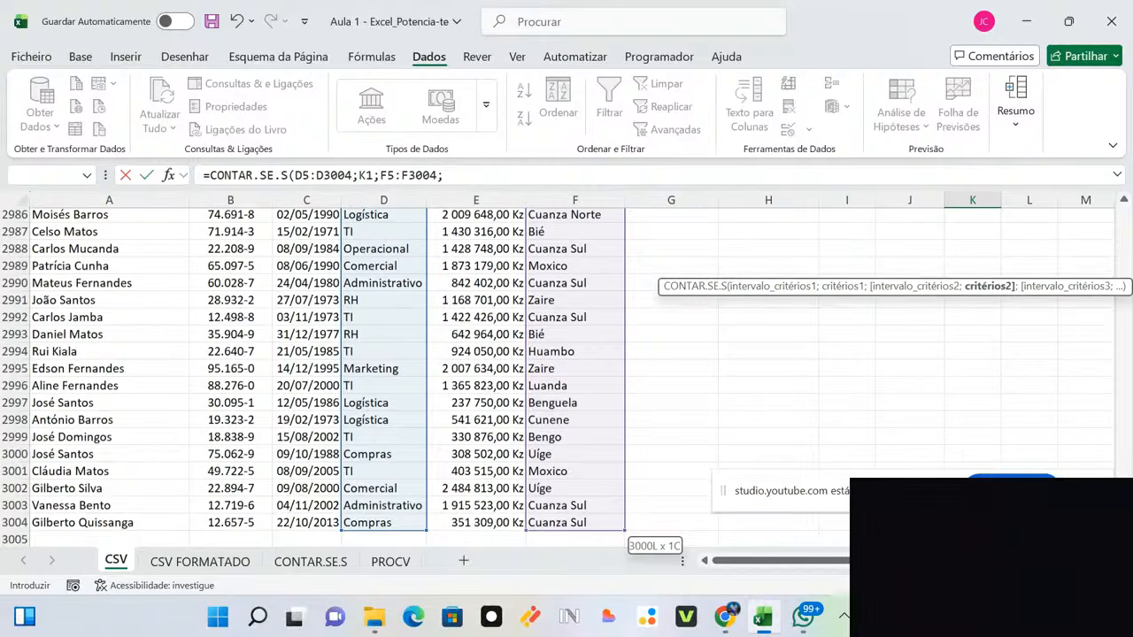
pyautogui.moveTo(1124, 514); pyautogui.dragTo(1124, 200)
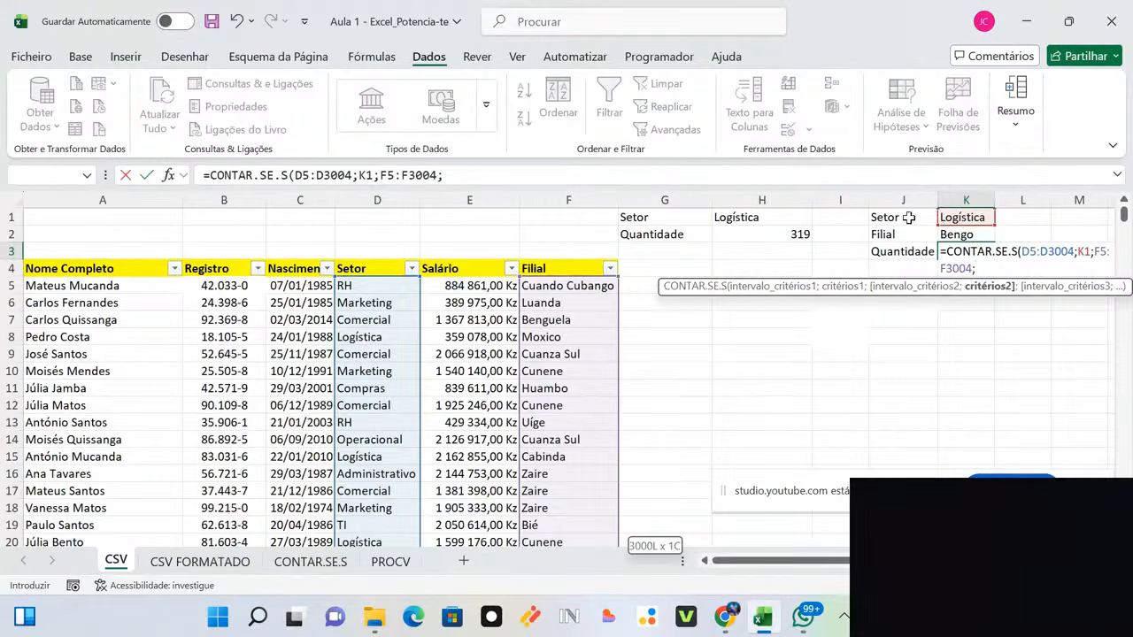
pyautogui.click(967, 234)
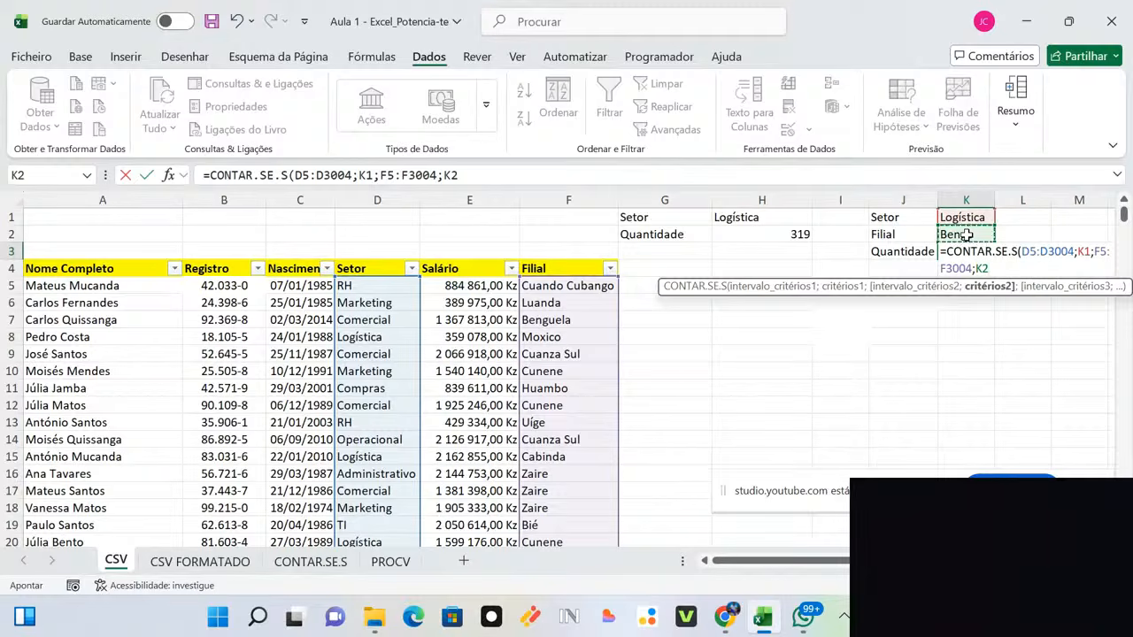
pyautogui.press('Return')
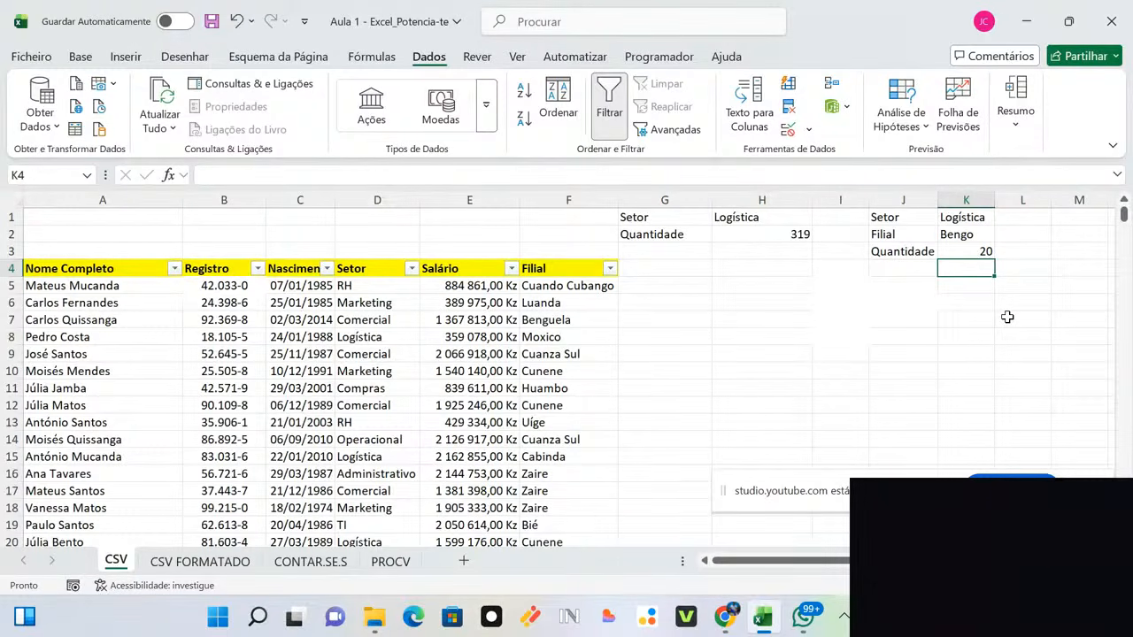
# Step: Filter the table to only the Logística sector and the Bengo branch
pyautogui.click(411, 269)
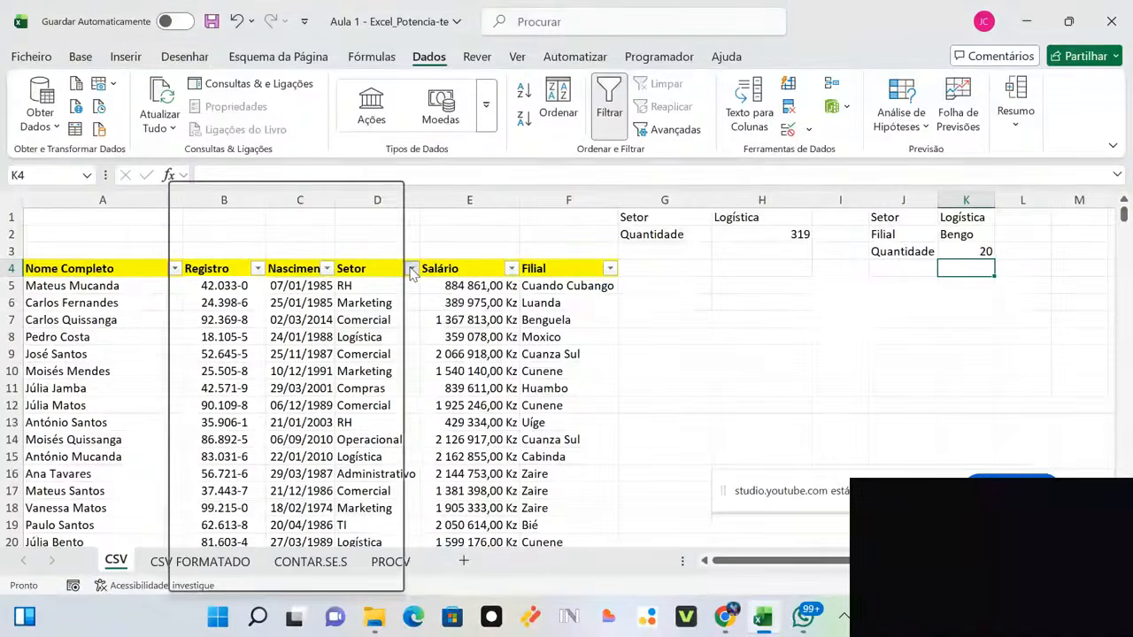
pyautogui.click(265, 405)
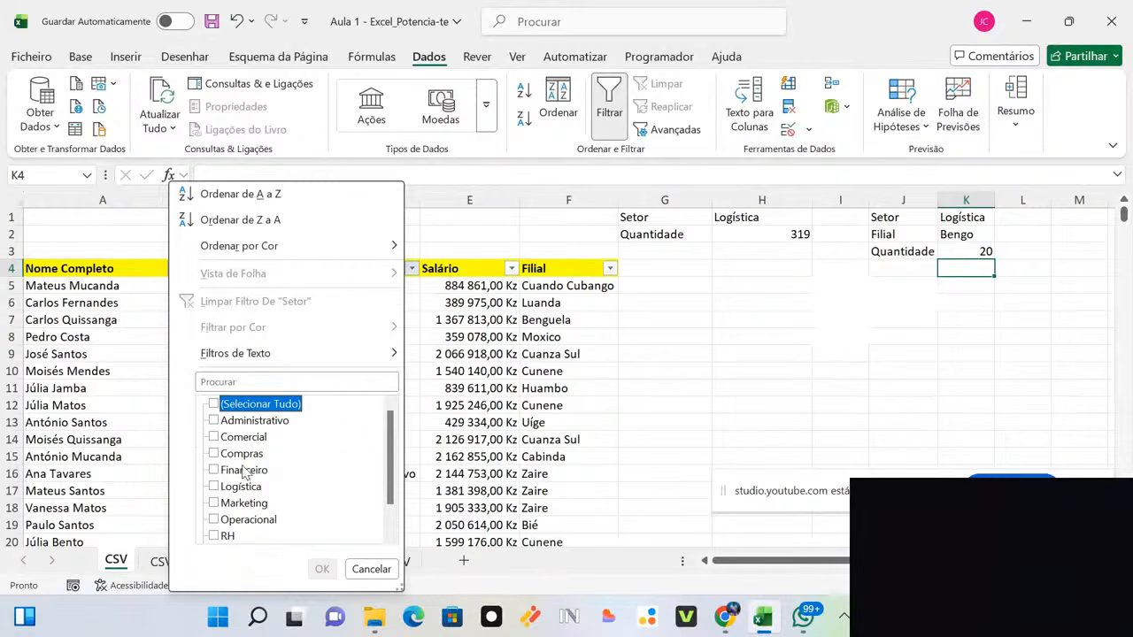
pyautogui.click(222, 489)
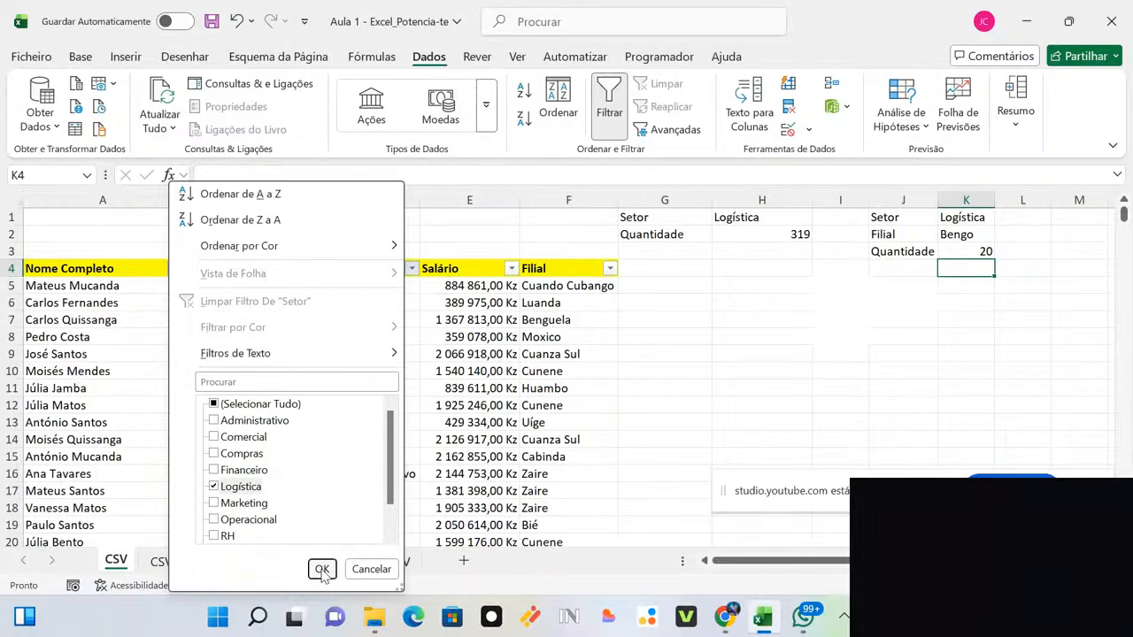
pyautogui.click(321, 569)
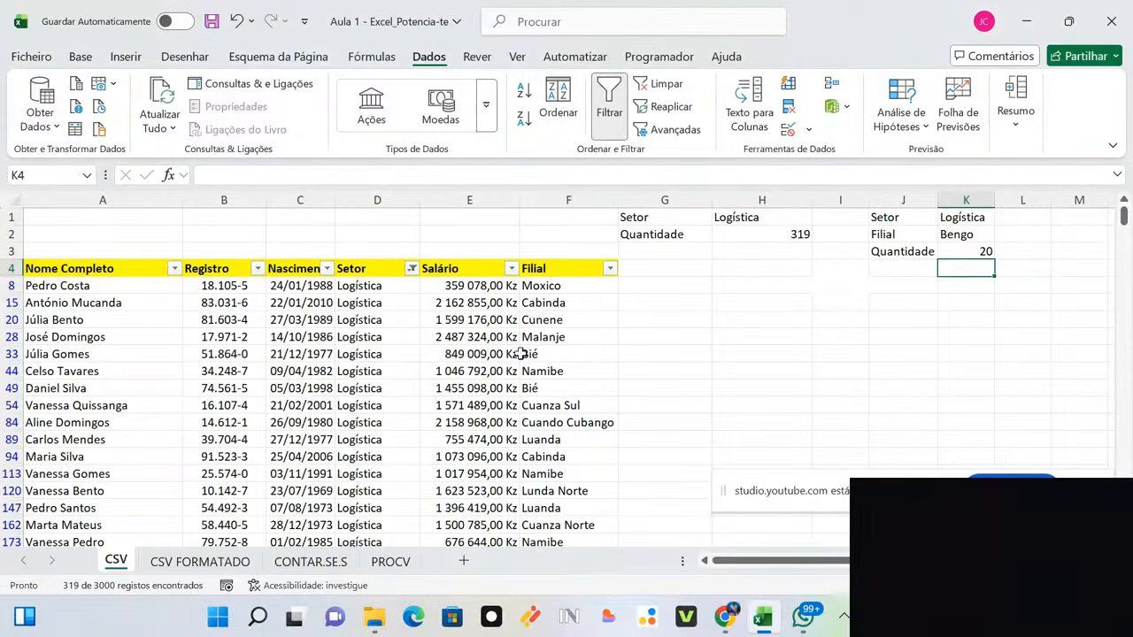
pyautogui.click(610, 269)
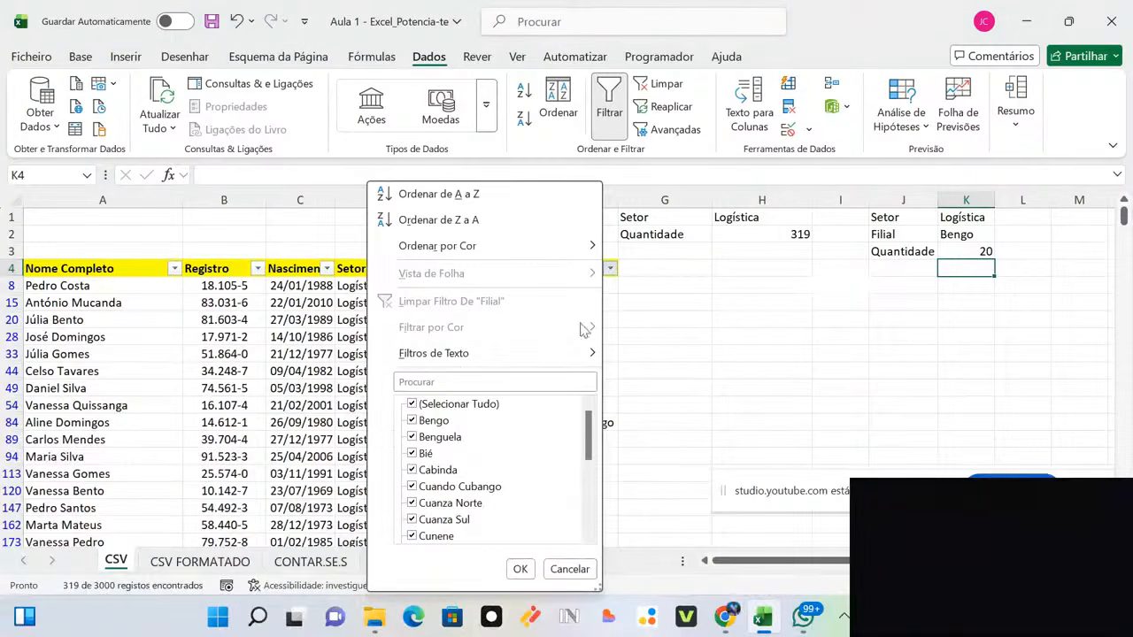
pyautogui.click(453, 405)
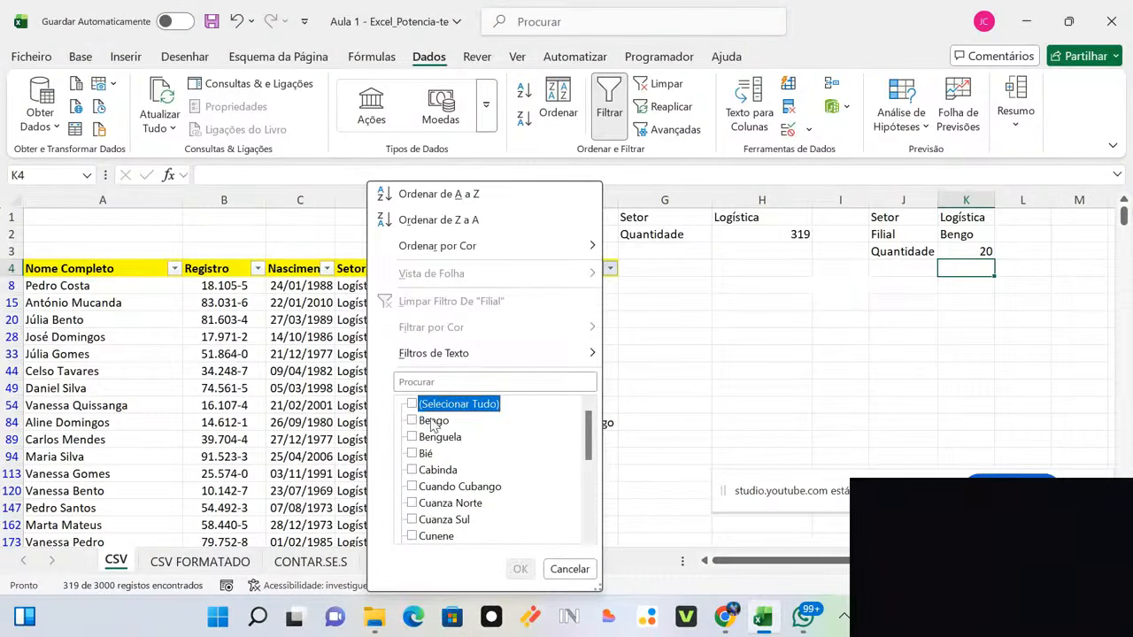
pyautogui.click(434, 421)
pyautogui.click(520, 568)
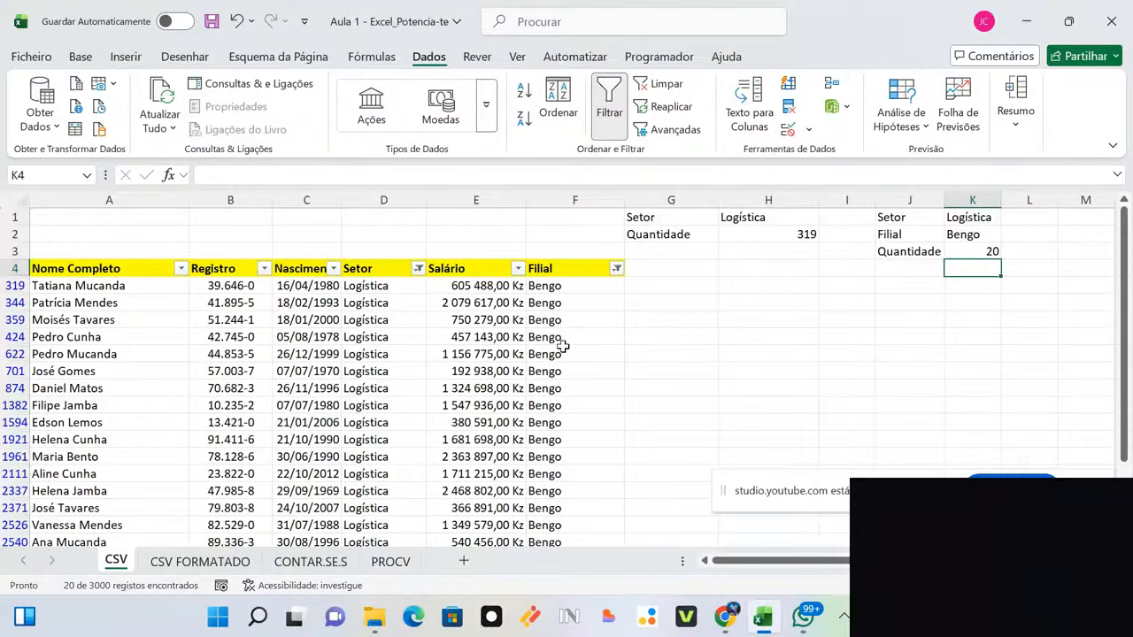
# Step: Select the filtered Setor cells to confirm 20 records match
pyautogui.click(373, 285)
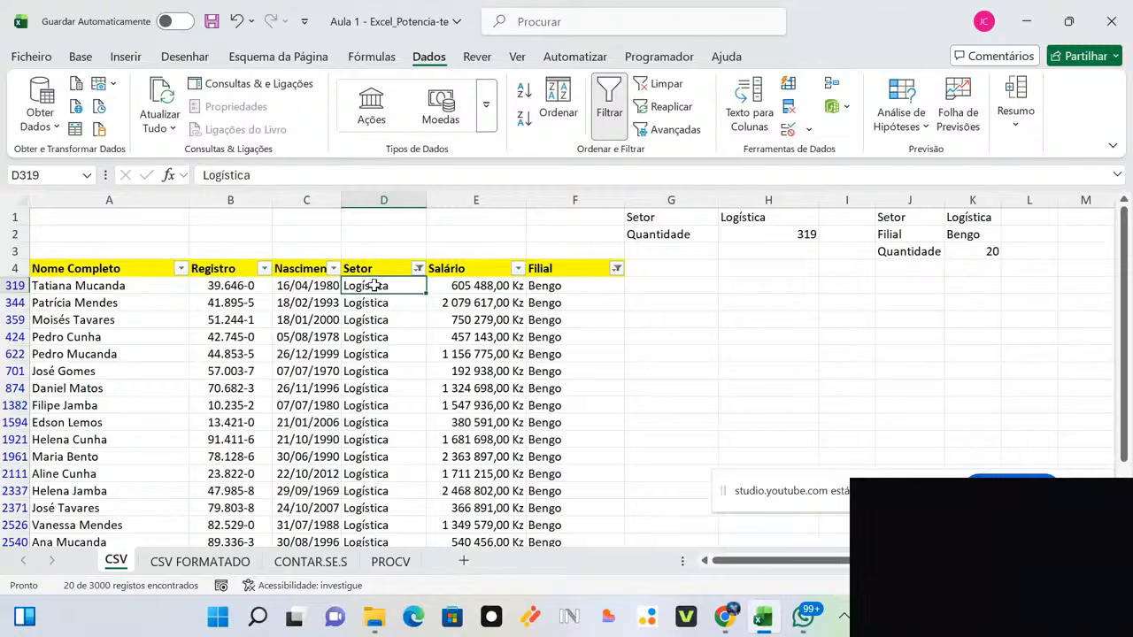
pyautogui.hotkey('ctrl', 'shift', 'Down')
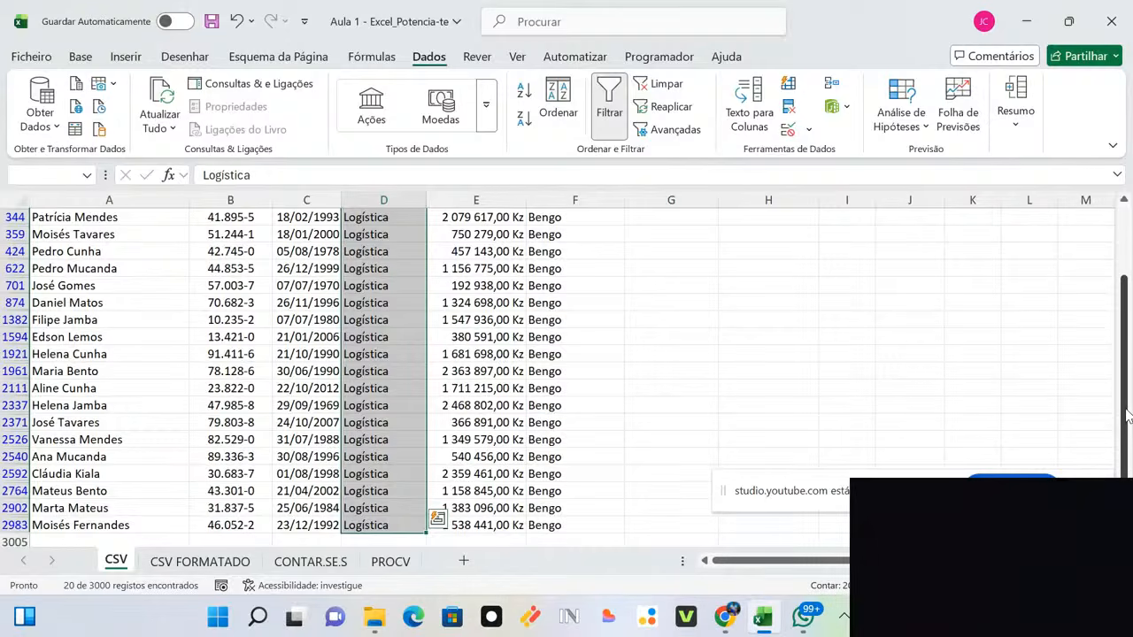
pyautogui.moveTo(1126, 416); pyautogui.dragTo(1125, 215)
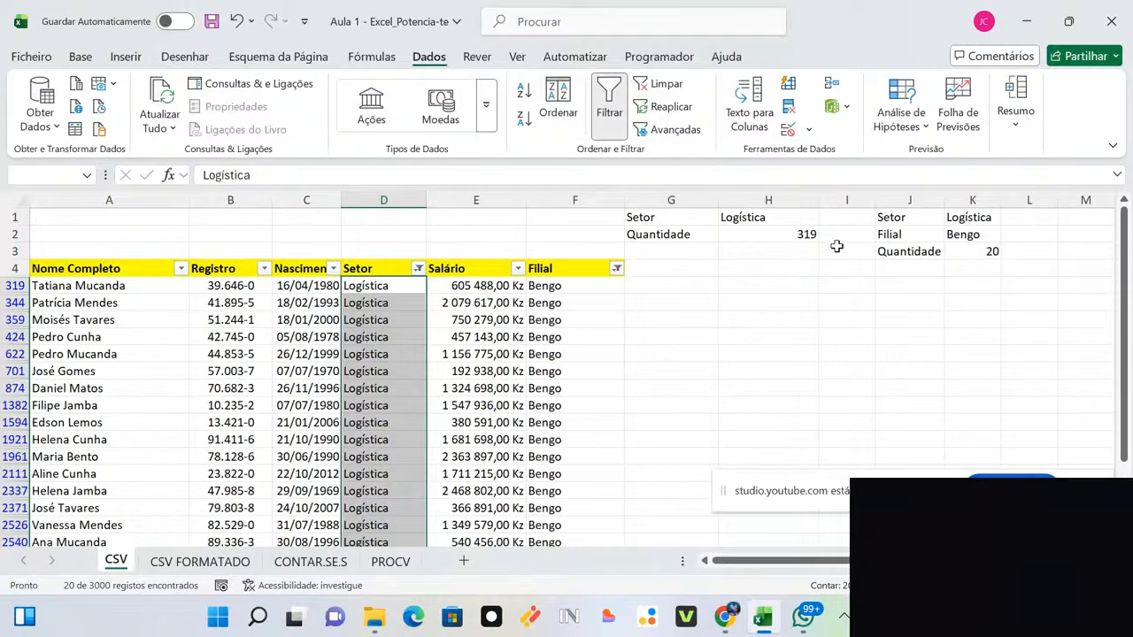
# Step: Fill K3's count of 20 with yellow and make it bold
pyautogui.click(986, 251)
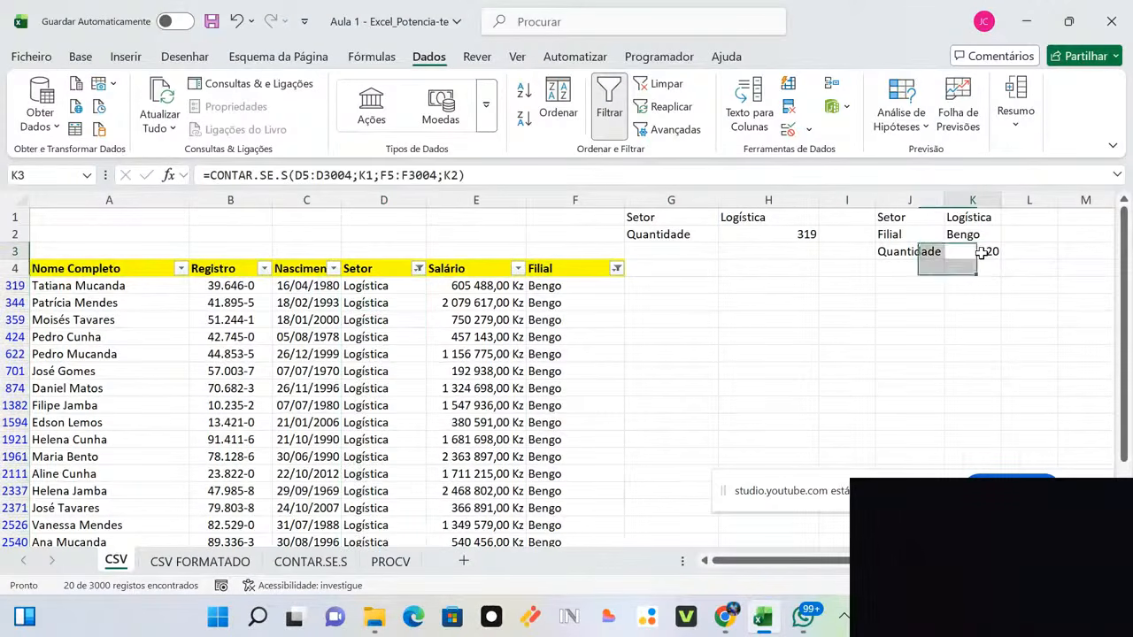
pyautogui.click(80, 55)
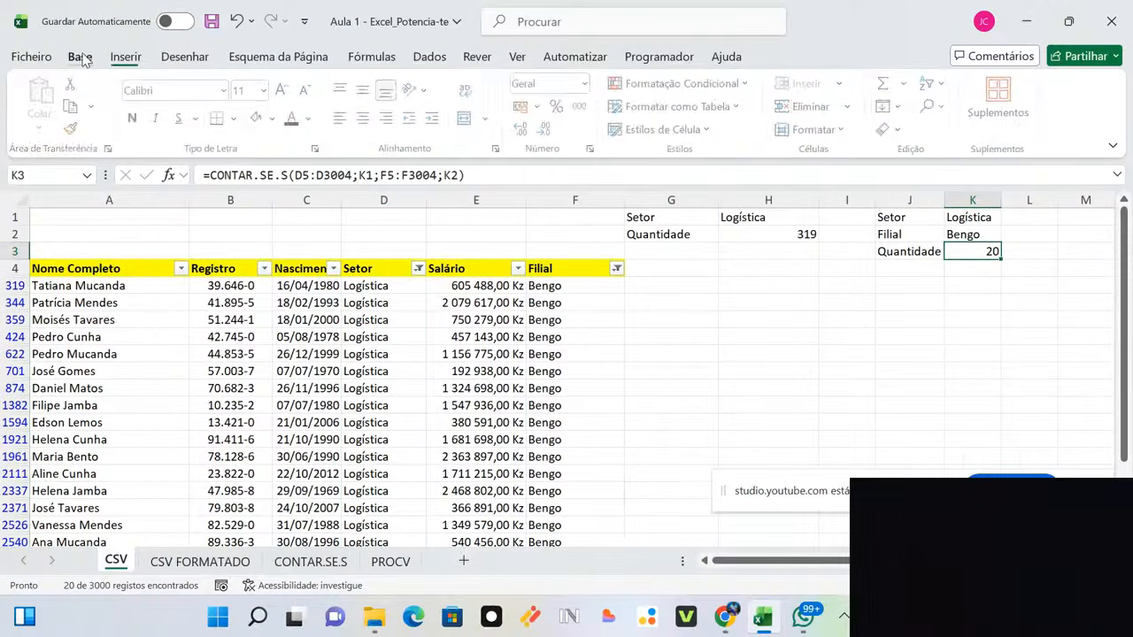
pyautogui.click(275, 119)
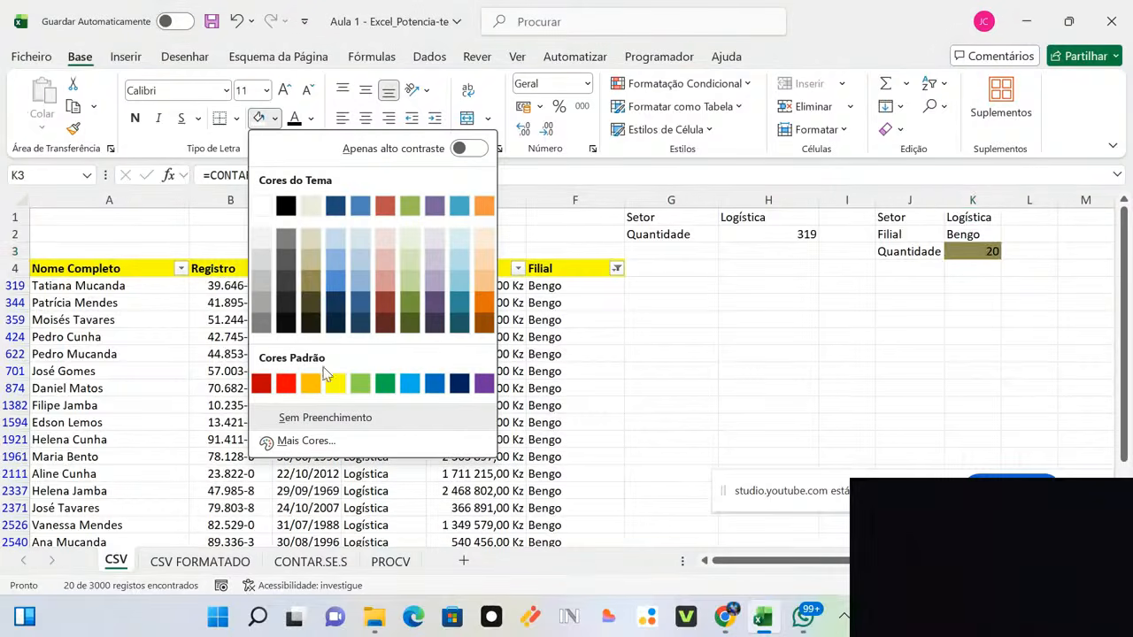
pyautogui.click(335, 384)
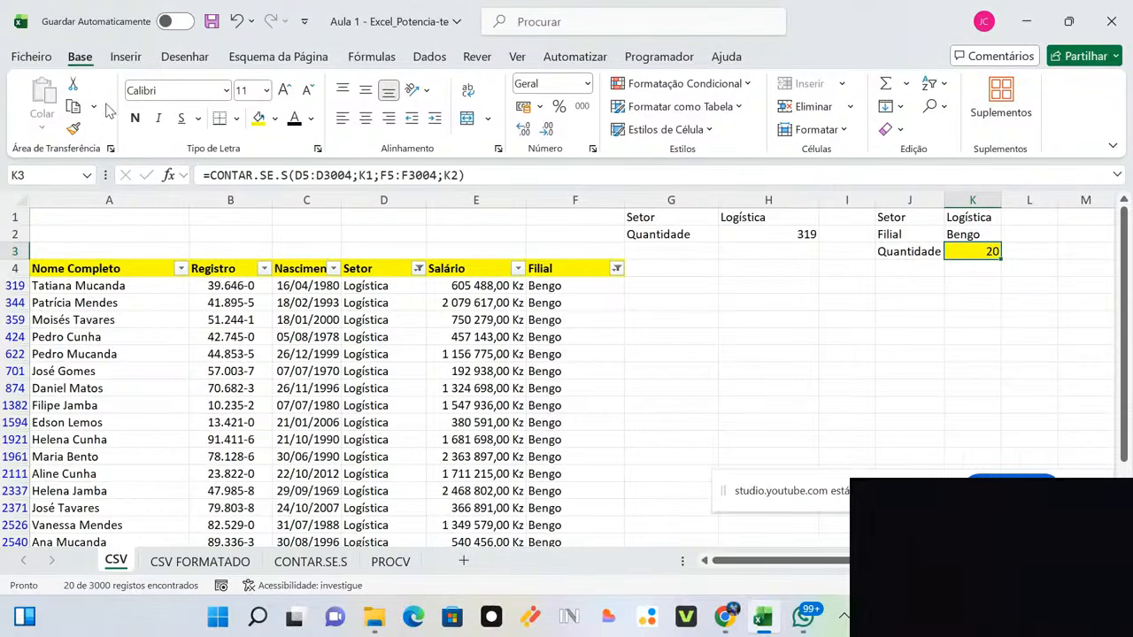
pyautogui.click(134, 118)
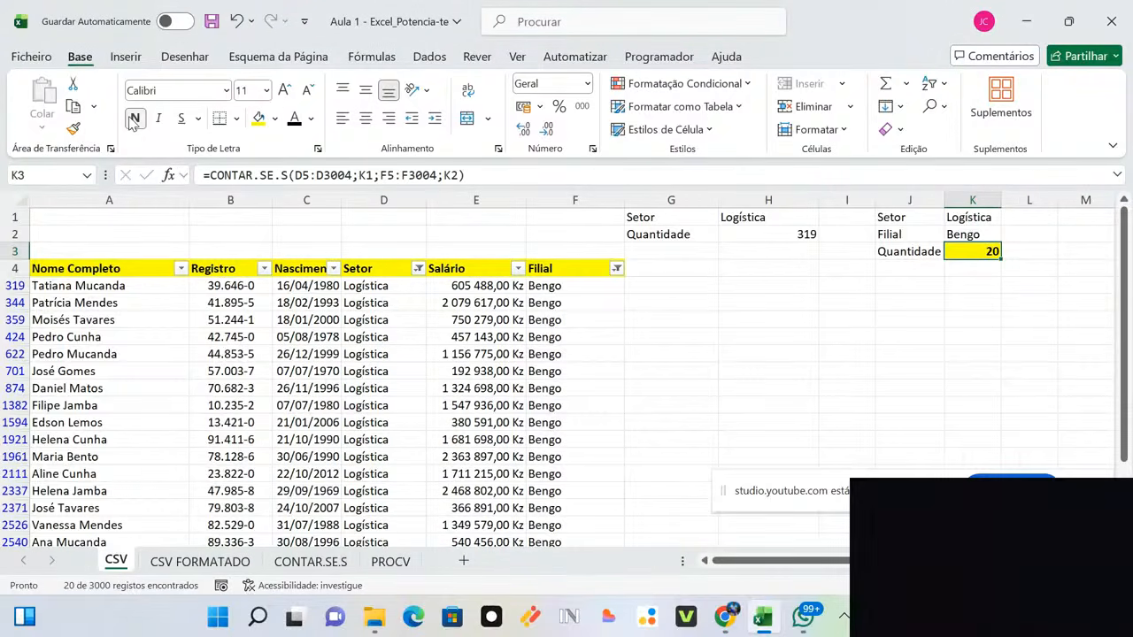
# Step: Show the sector choices in the Setor cell K1
pyautogui.click(907, 267)
pyautogui.click(992, 219)
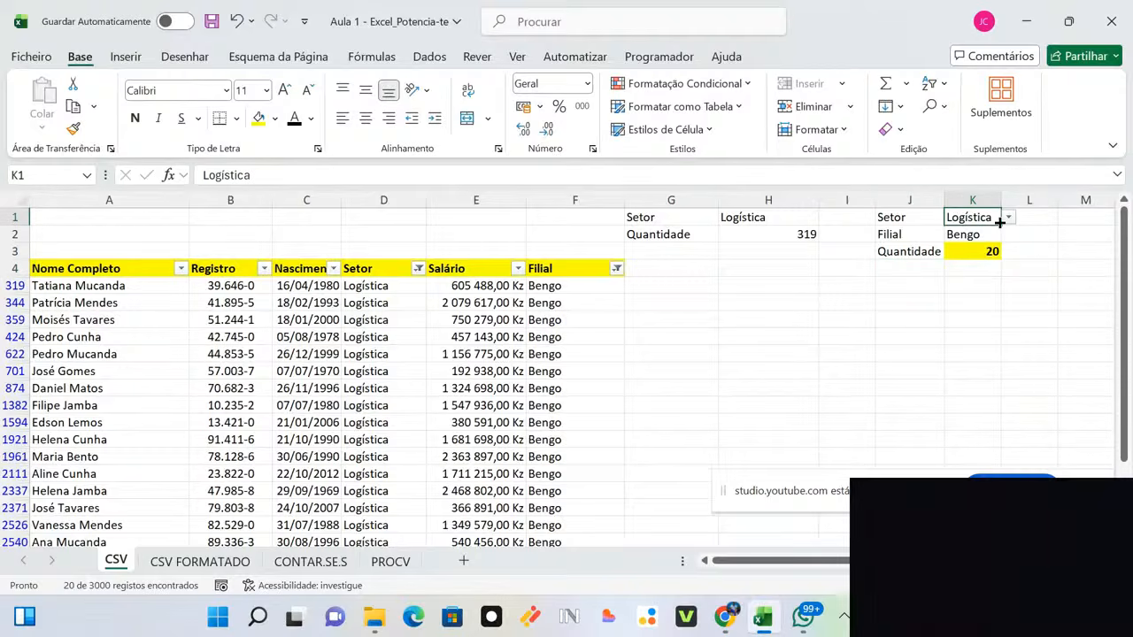
pyautogui.click(1008, 218)
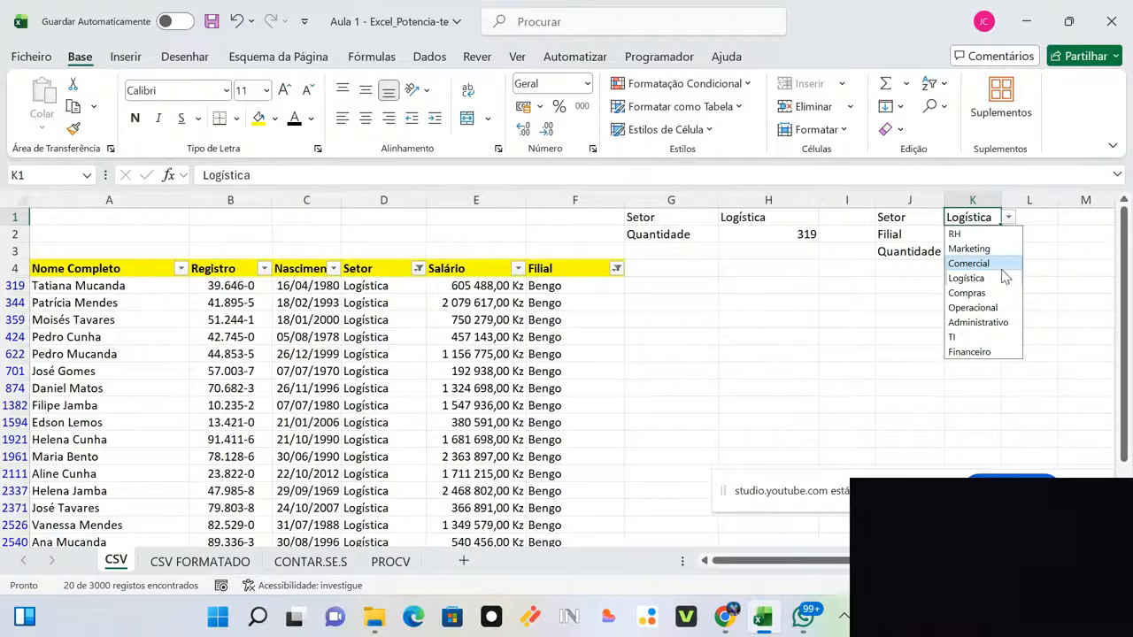
# Step: Set Setor to Comercial in K1 and Filial to Malanje in K2, giving a count of 14
pyautogui.click(1002, 262)
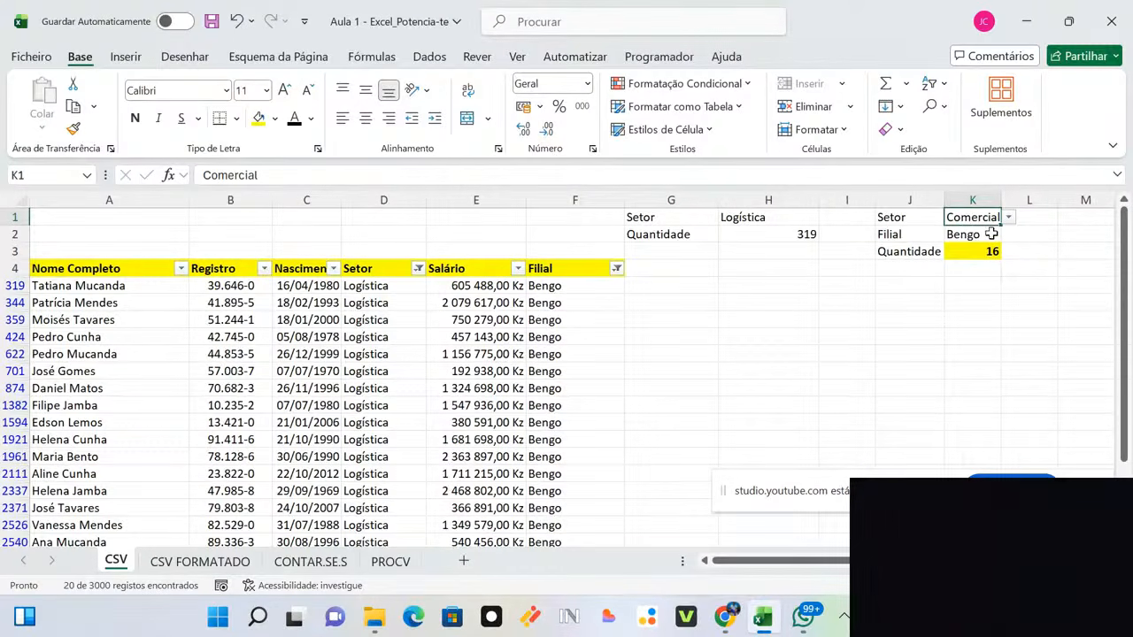
pyautogui.click(1011, 238)
pyautogui.click(981, 239)
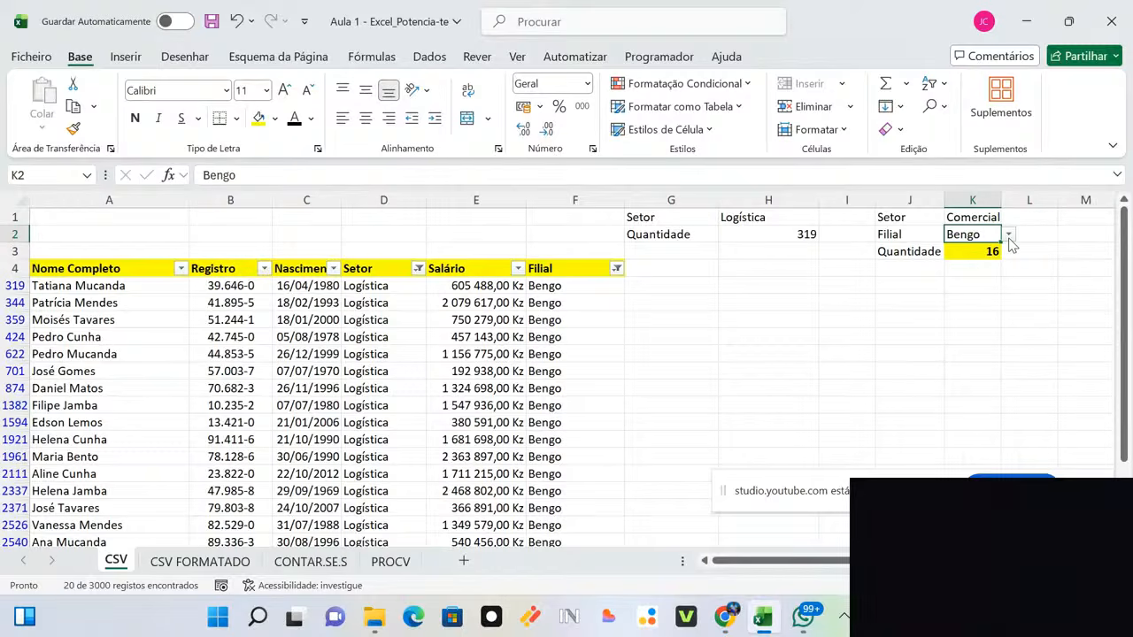
pyautogui.click(1008, 234)
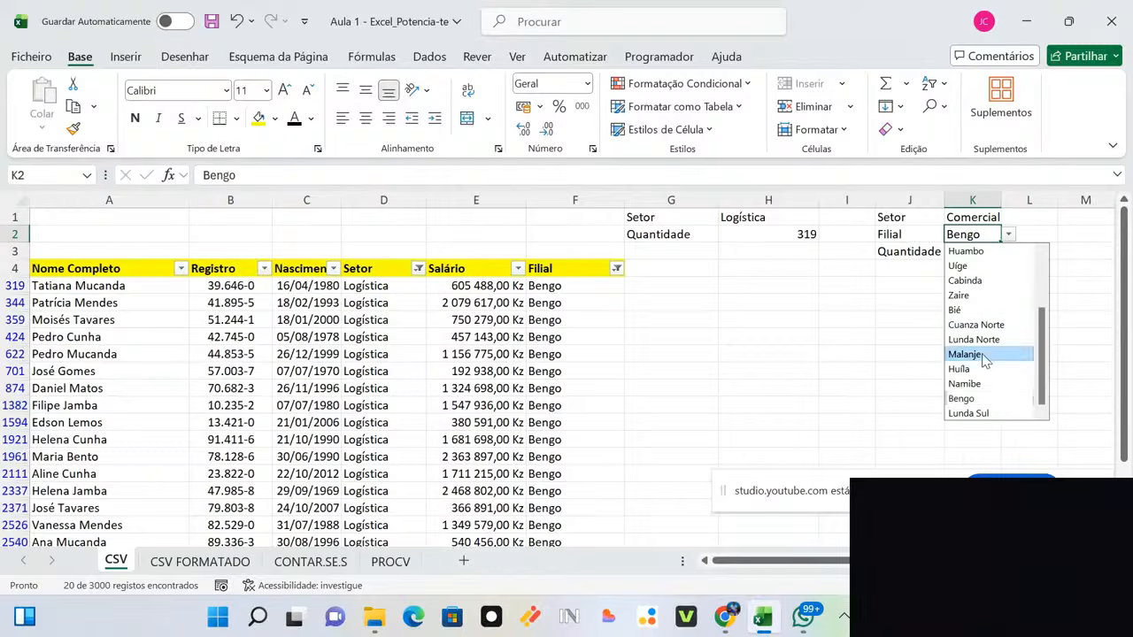
pyautogui.click(982, 354)
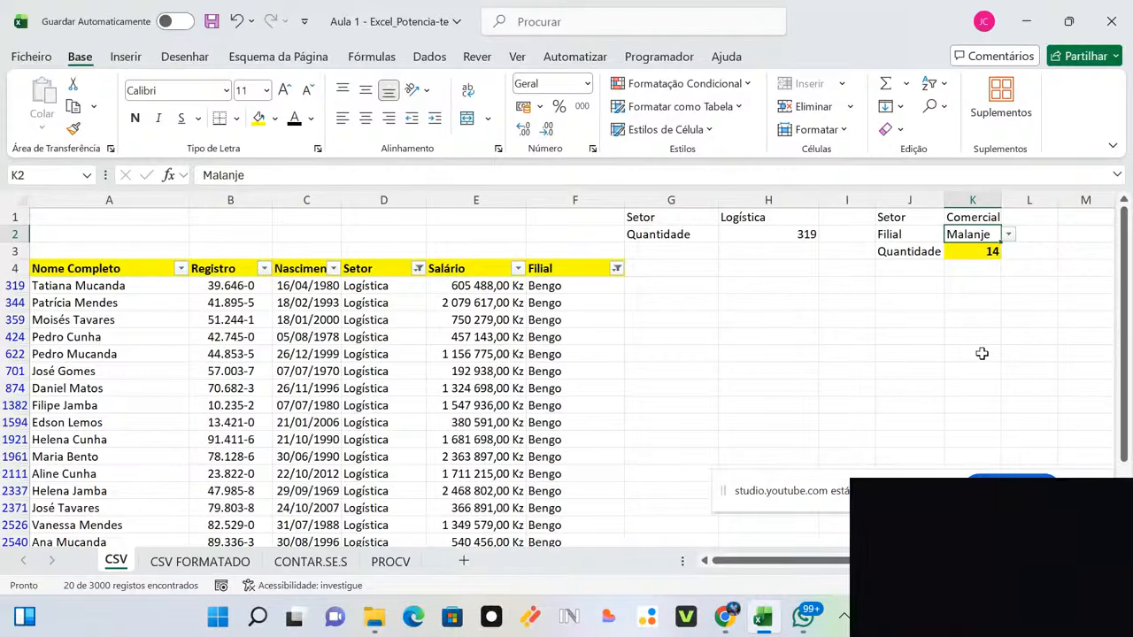
pyautogui.click(980, 303)
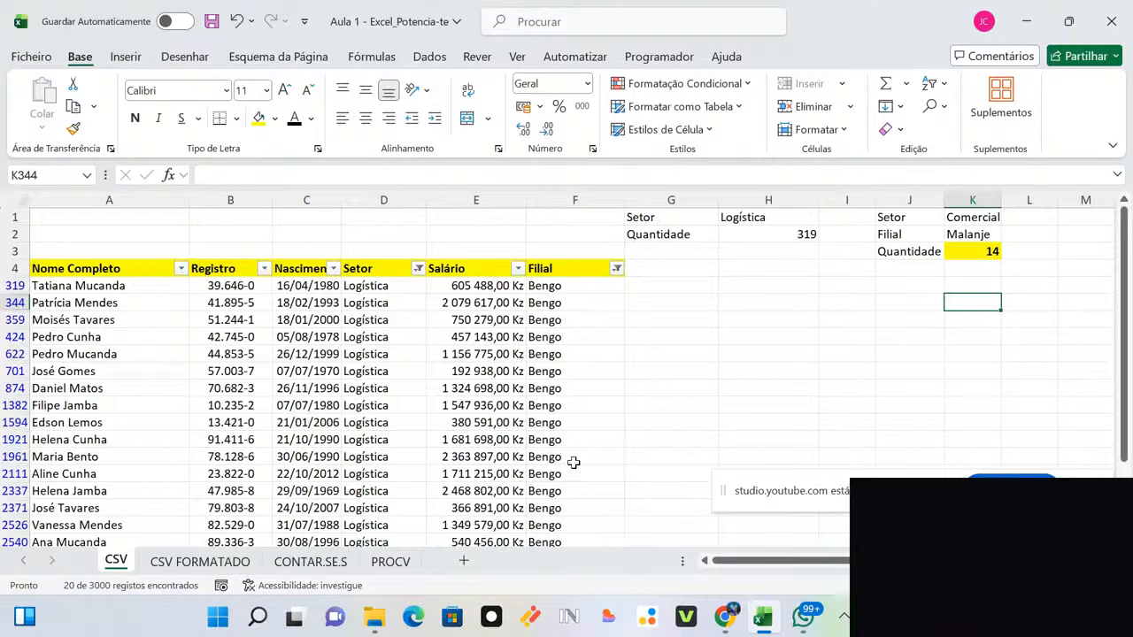
# Step: Copy the PROCV lookup block H1:J7 from the PROCV sheet
pyautogui.click(390, 562)
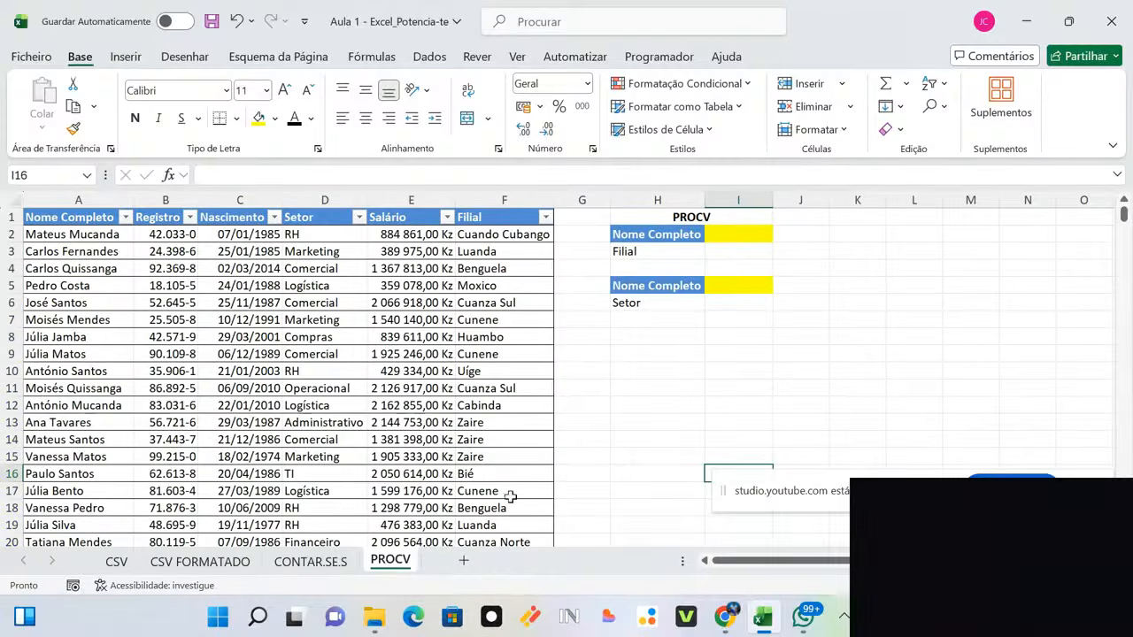
pyautogui.moveTo(778, 327); pyautogui.dragTo(644, 213)
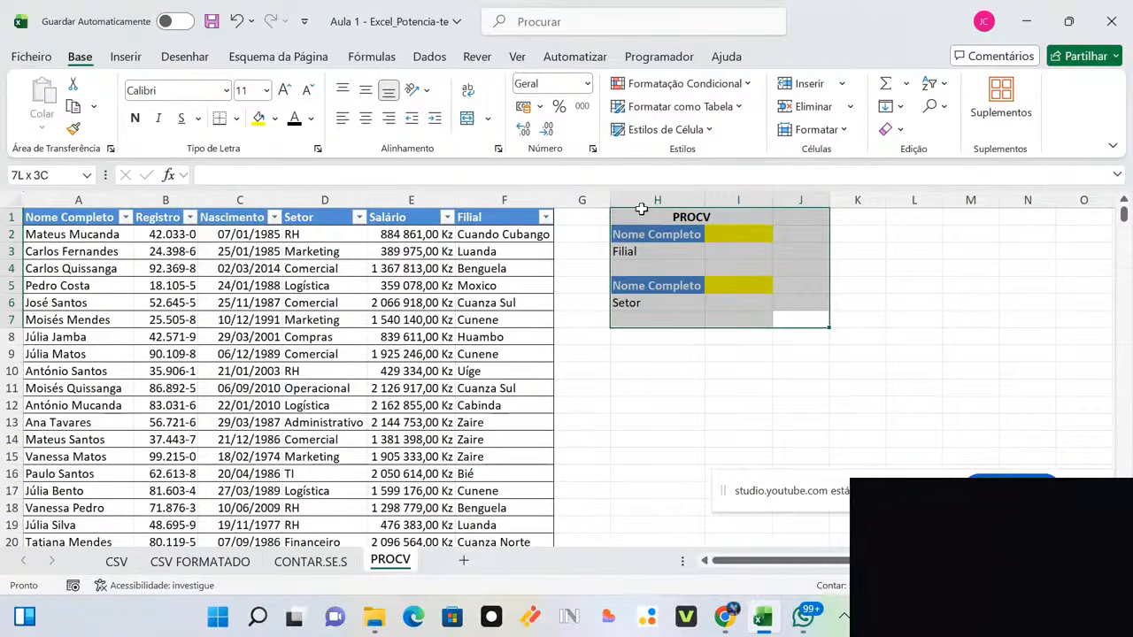
pyautogui.hotkey('ctrl', 'c')
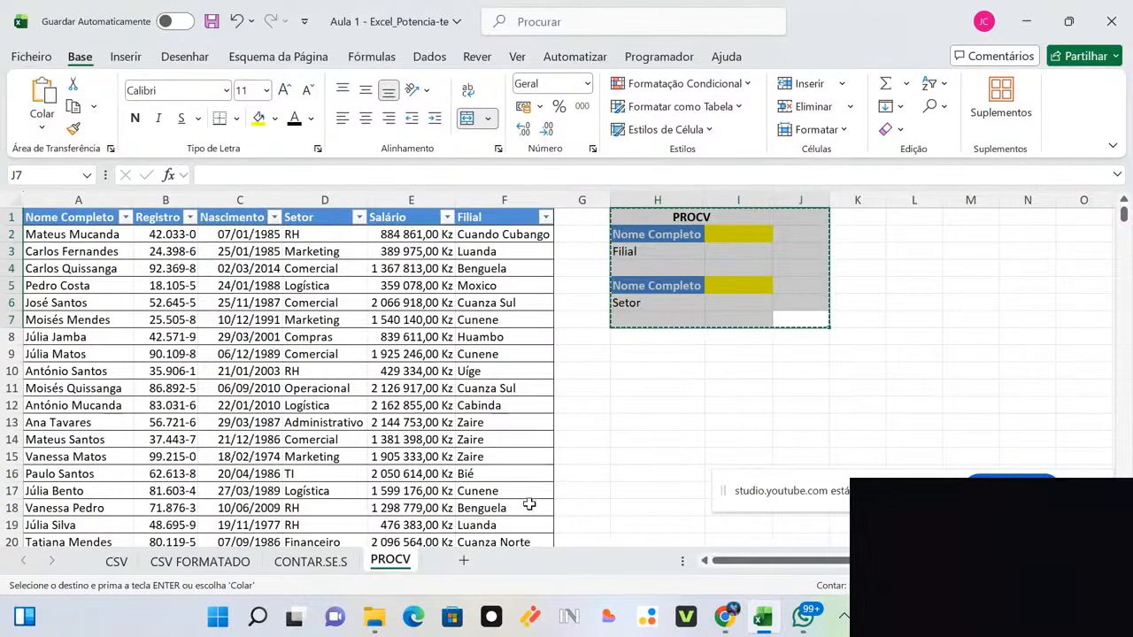
# Step: Paste the block at M1 on the CSV sheet and autofit column M to Nome Completo
pyautogui.click(184, 566)
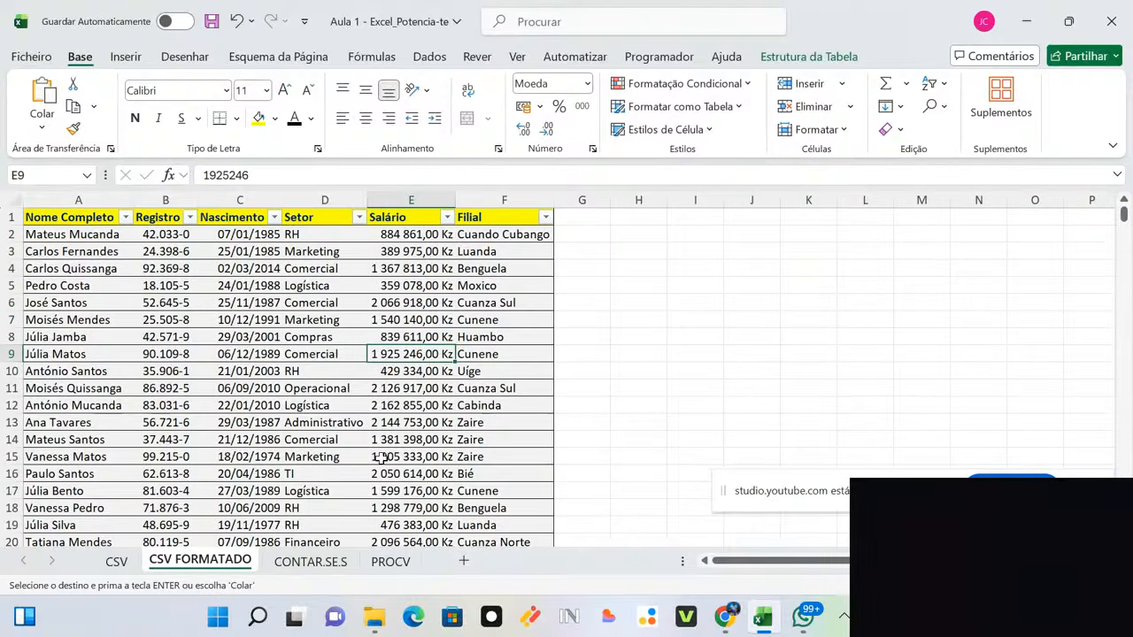
pyautogui.click(113, 563)
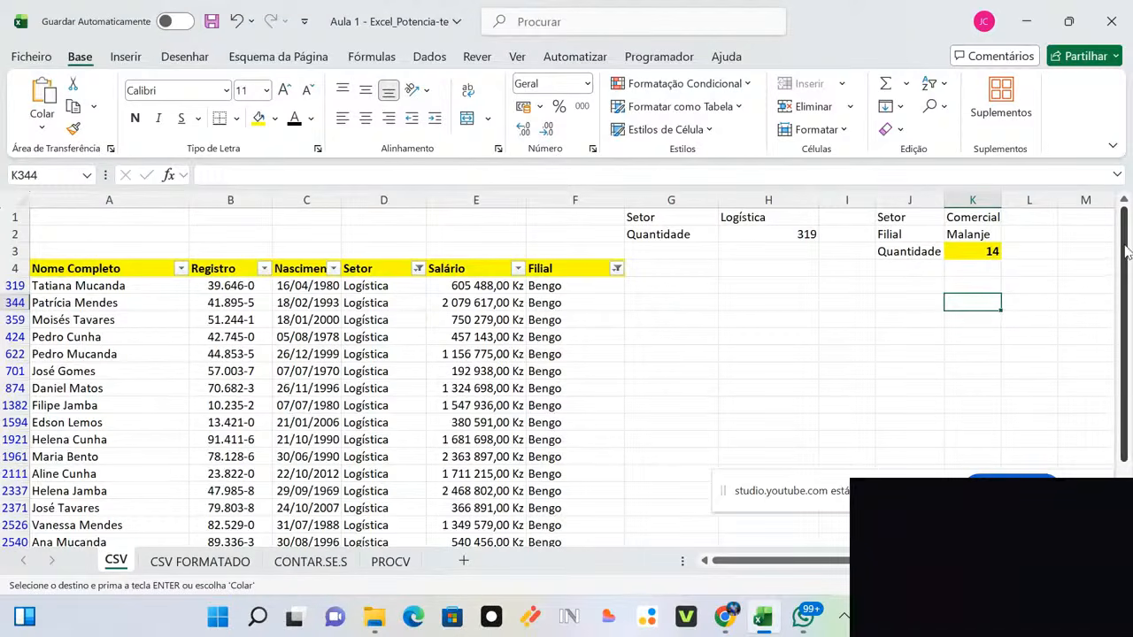
pyautogui.click(1024, 219)
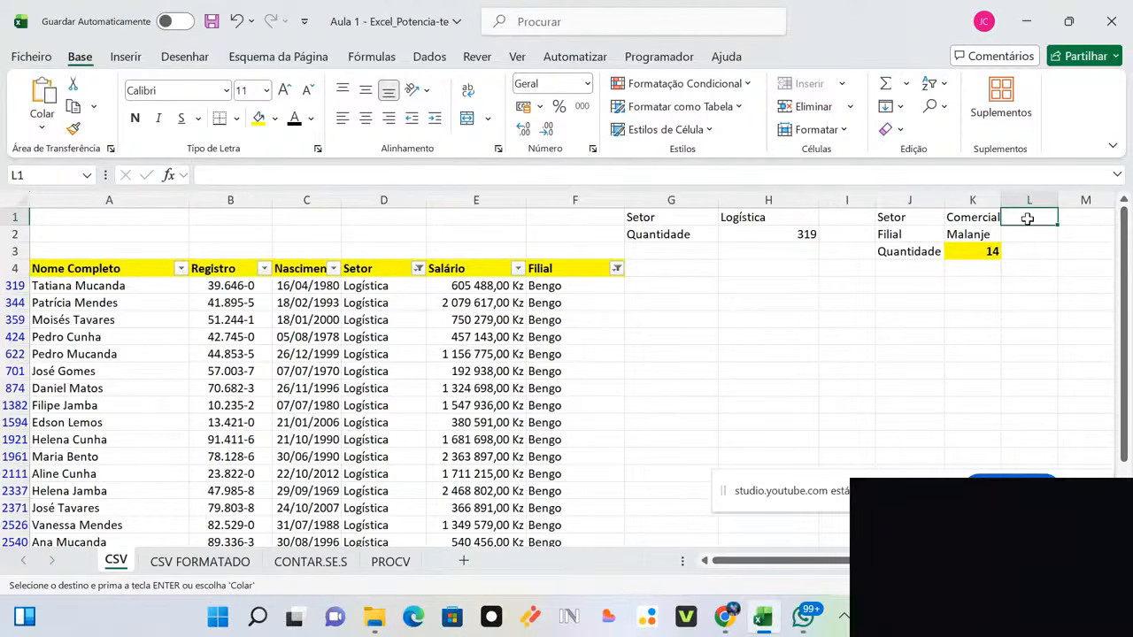
pyautogui.click(1072, 221)
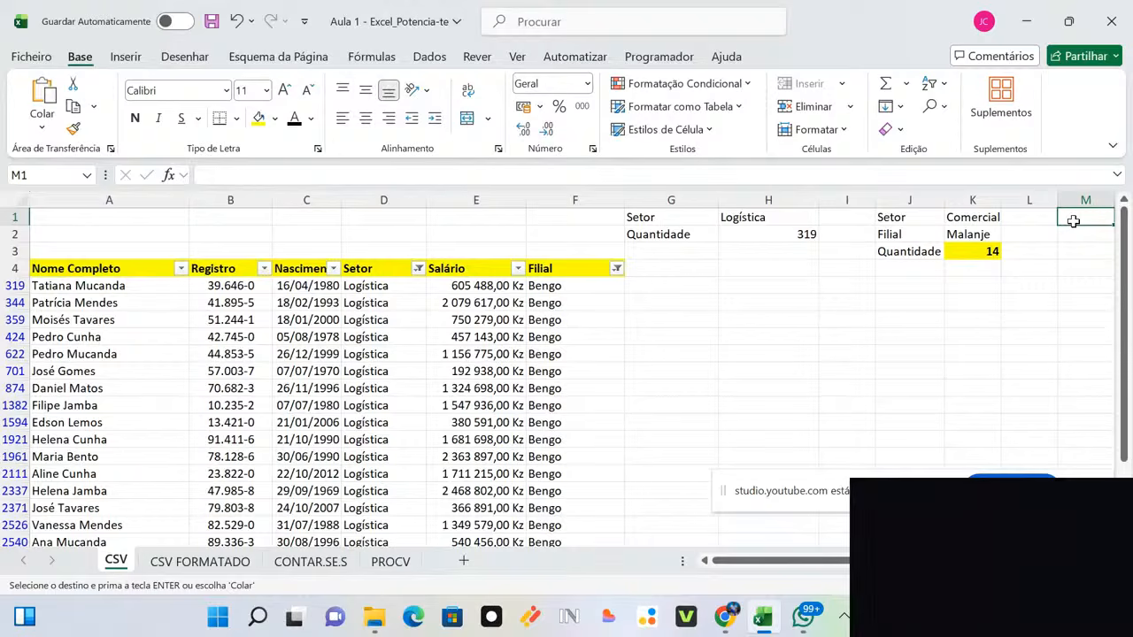
pyautogui.hotkey('ctrl', 'v')
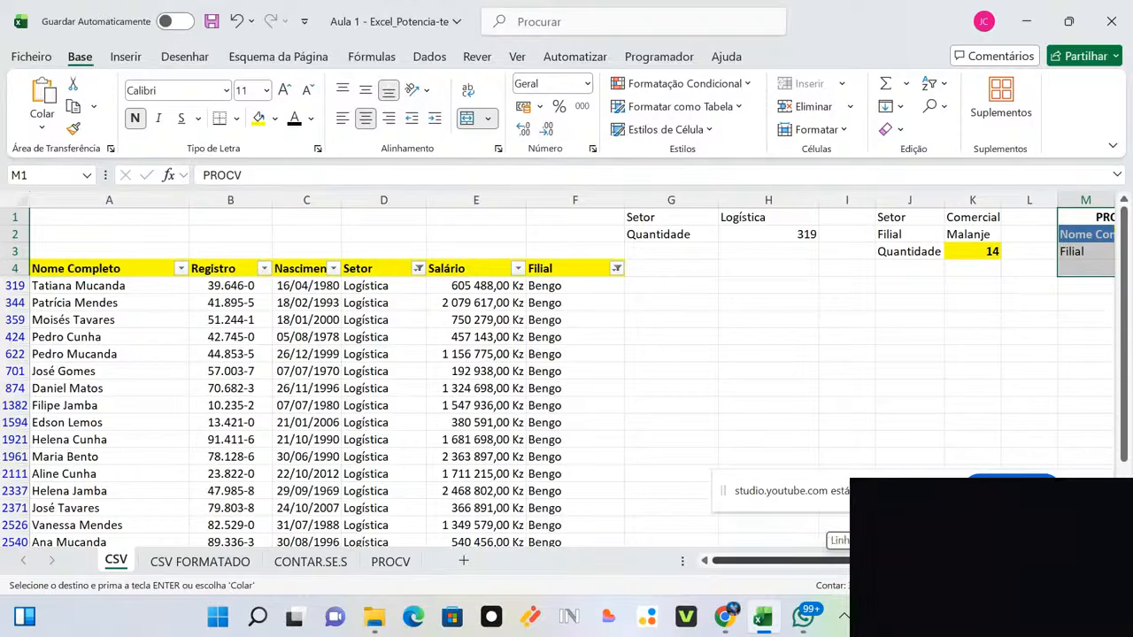
pyautogui.hscroll(3, 574, 378)
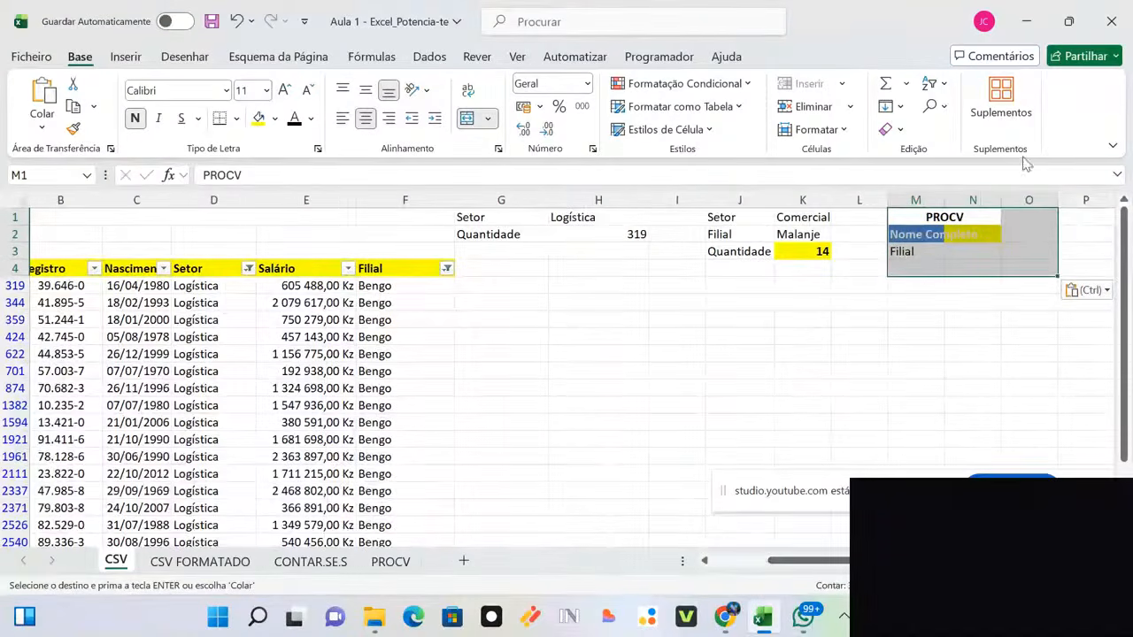
pyautogui.doubleClick(944, 200)
pyautogui.click(1015, 300)
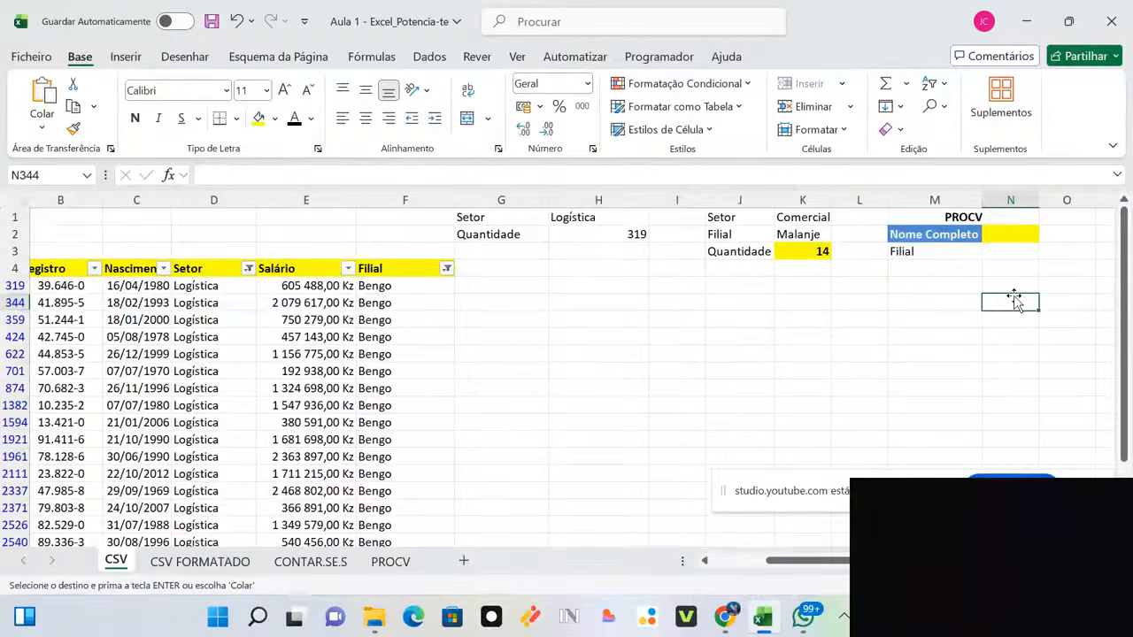
pyautogui.click(1015, 234)
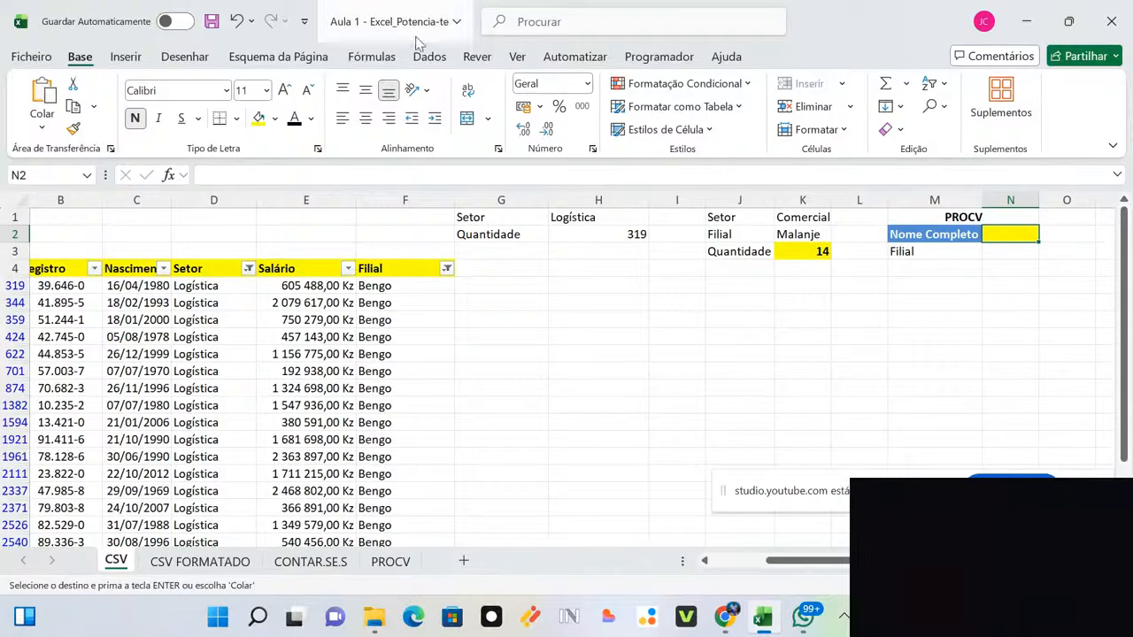
# Step: Give N2 a list validation sourced from the names in A319 down to A2983
pyautogui.click(430, 58)
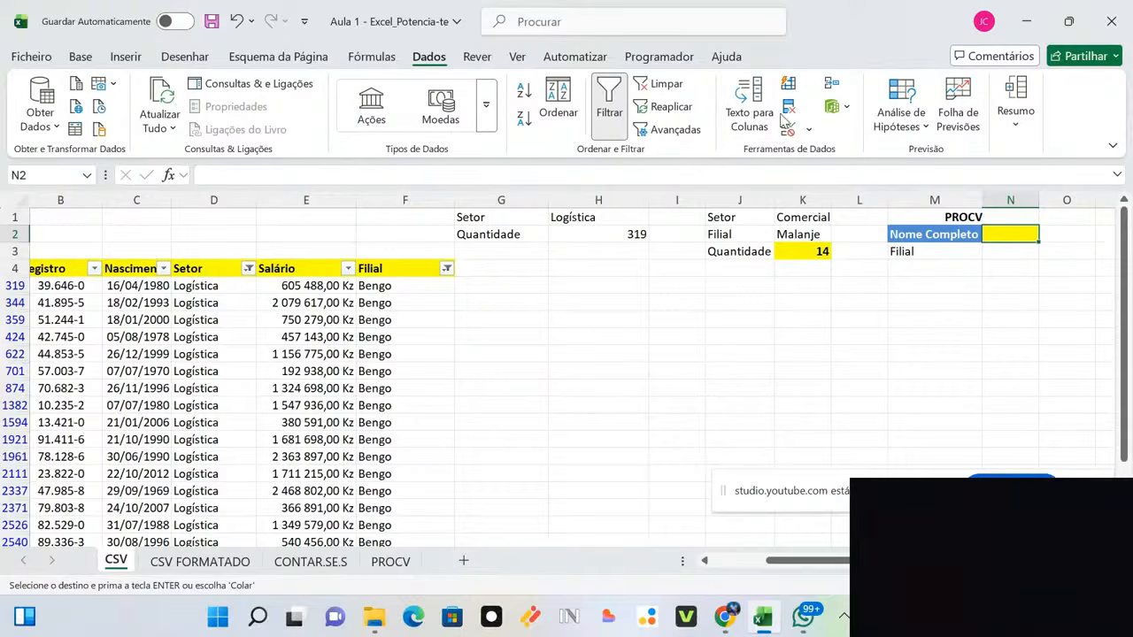
pyautogui.click(810, 130)
pyautogui.click(827, 155)
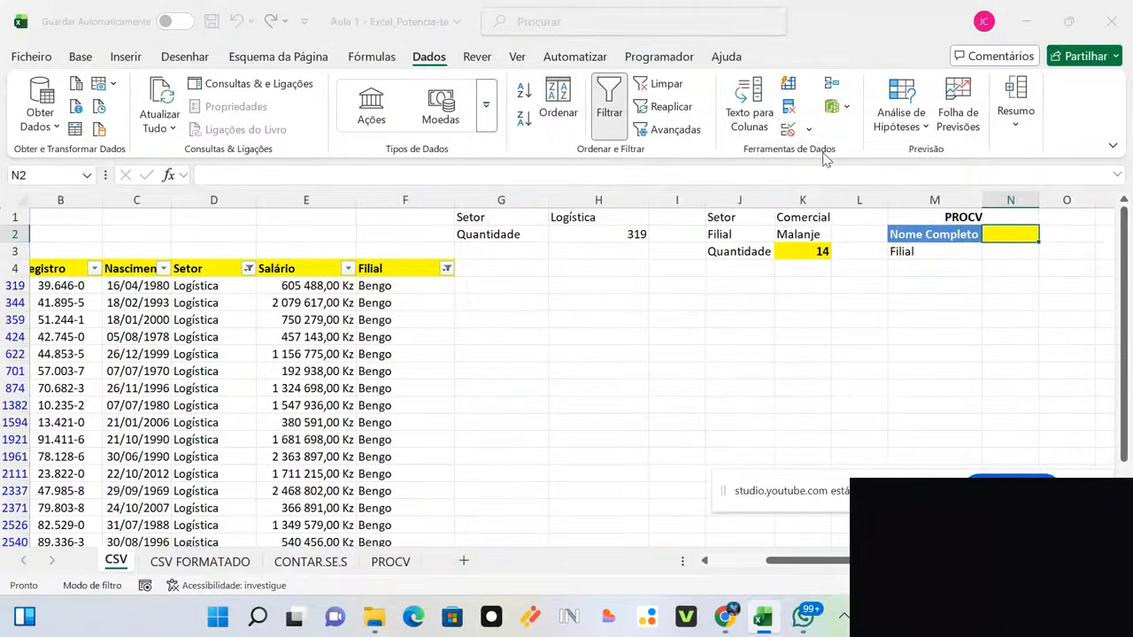
pyautogui.click(709, 220)
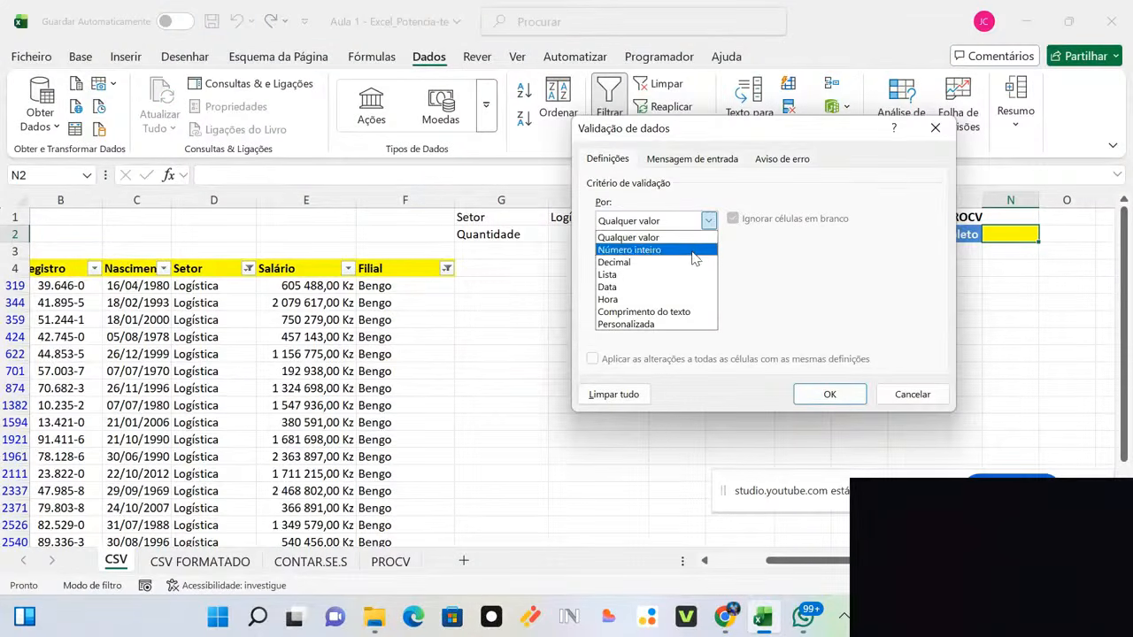
pyautogui.click(696, 275)
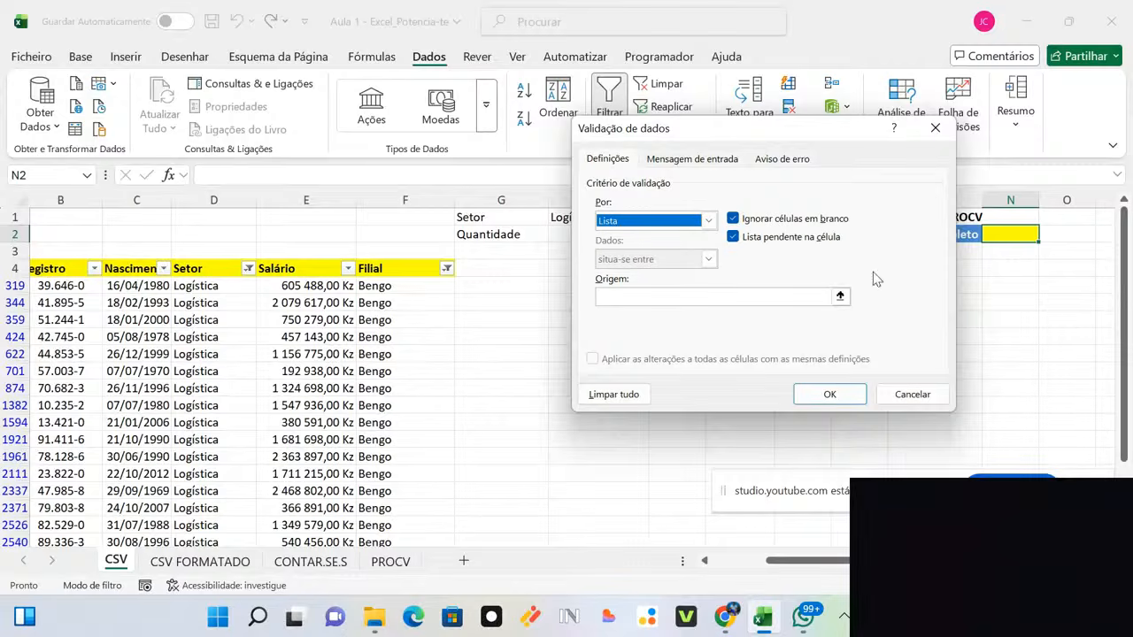
pyautogui.click(840, 296)
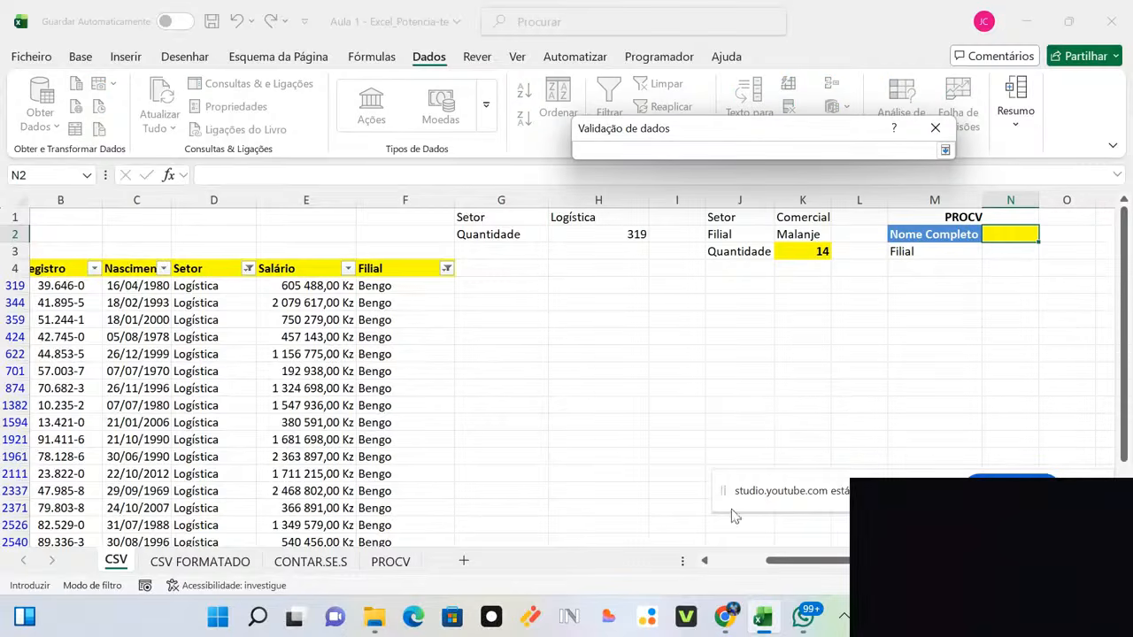
pyautogui.hscroll(-2, 794, 569)
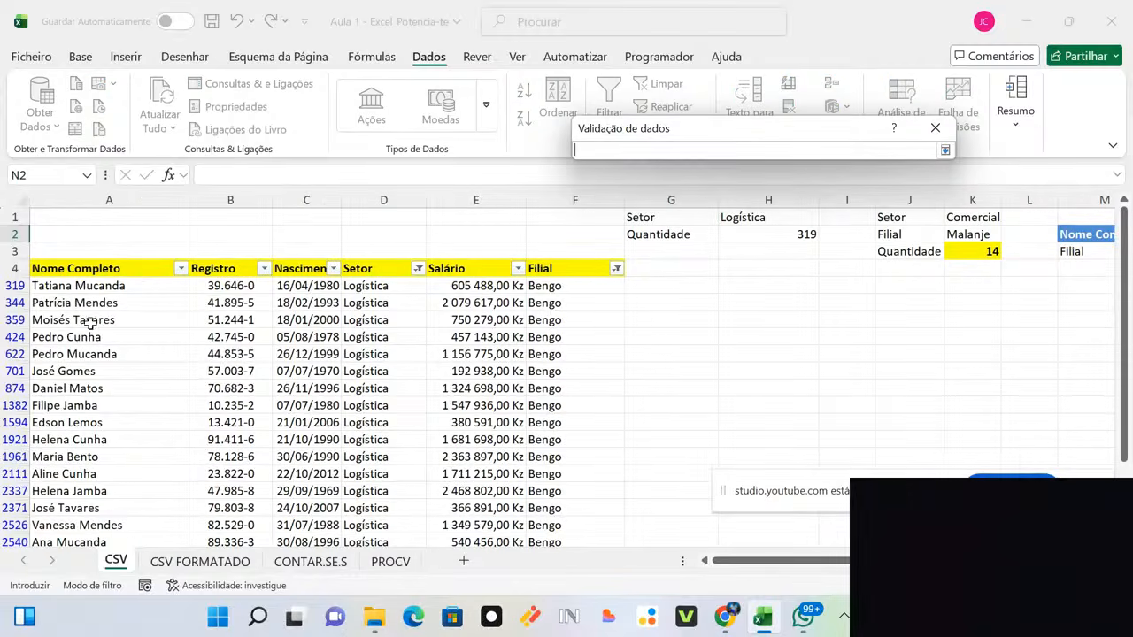
pyautogui.click(64, 292)
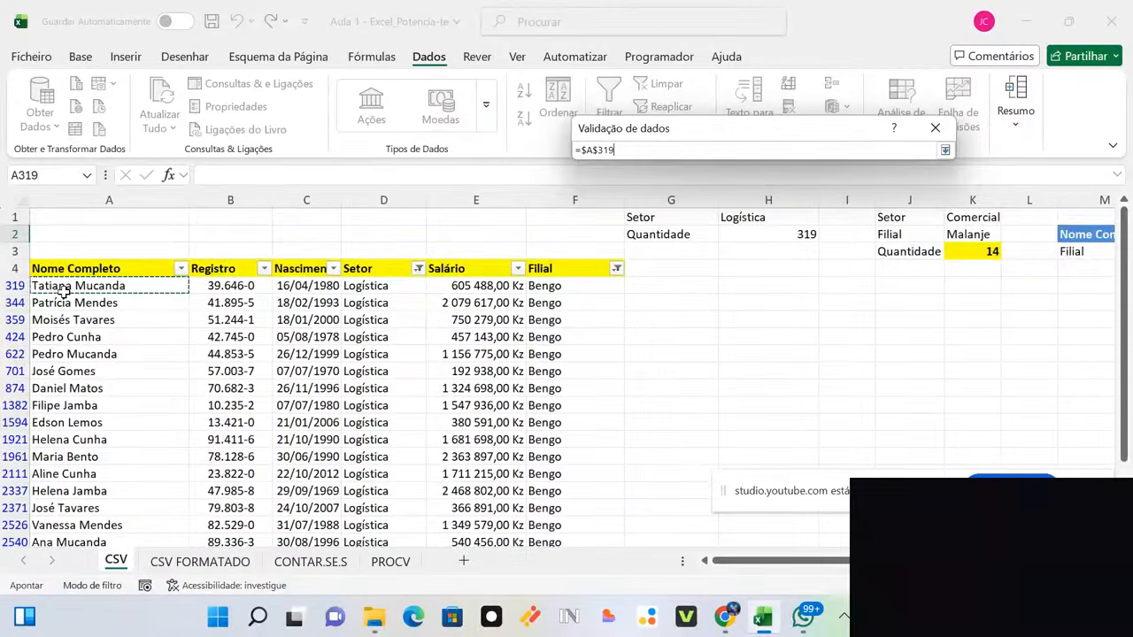
pyautogui.hotkey('ctrl', 'shift', 'Down')
pyautogui.press('Return')
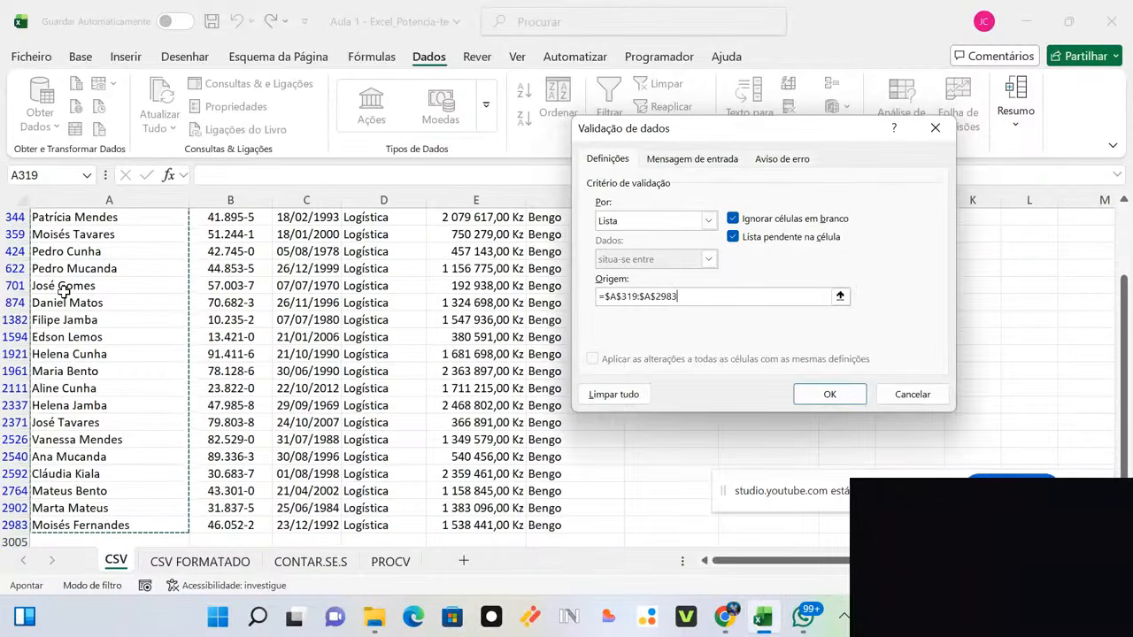
pyautogui.click(832, 395)
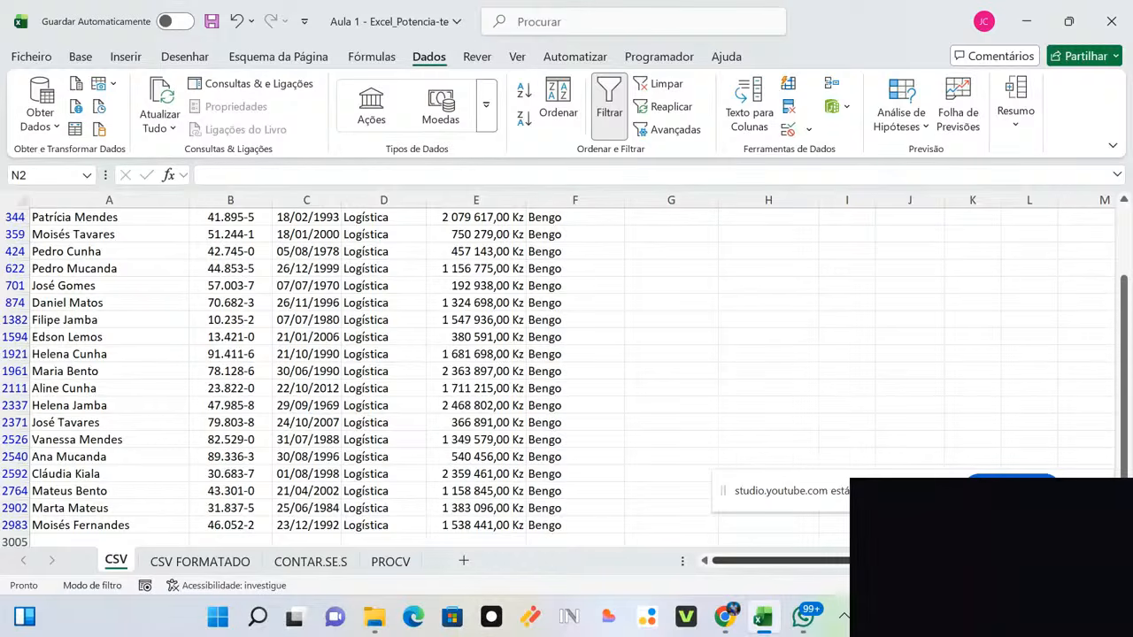
pyautogui.hscroll(2, 1129, 456)
pyautogui.scroll(2, 1124, 452)
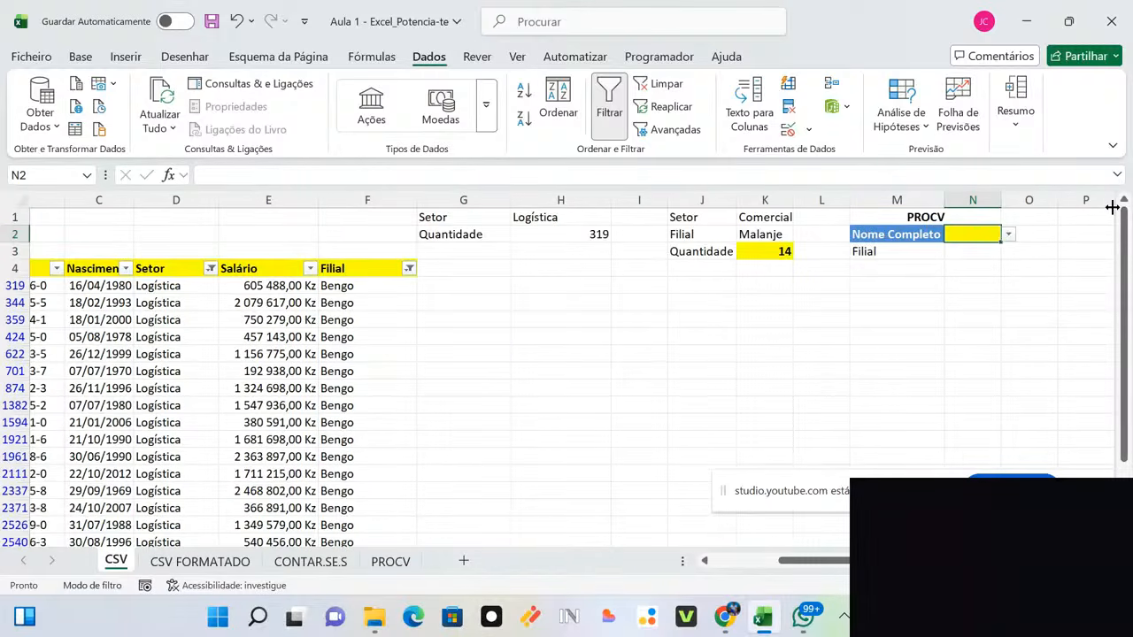
pyautogui.click(1009, 235)
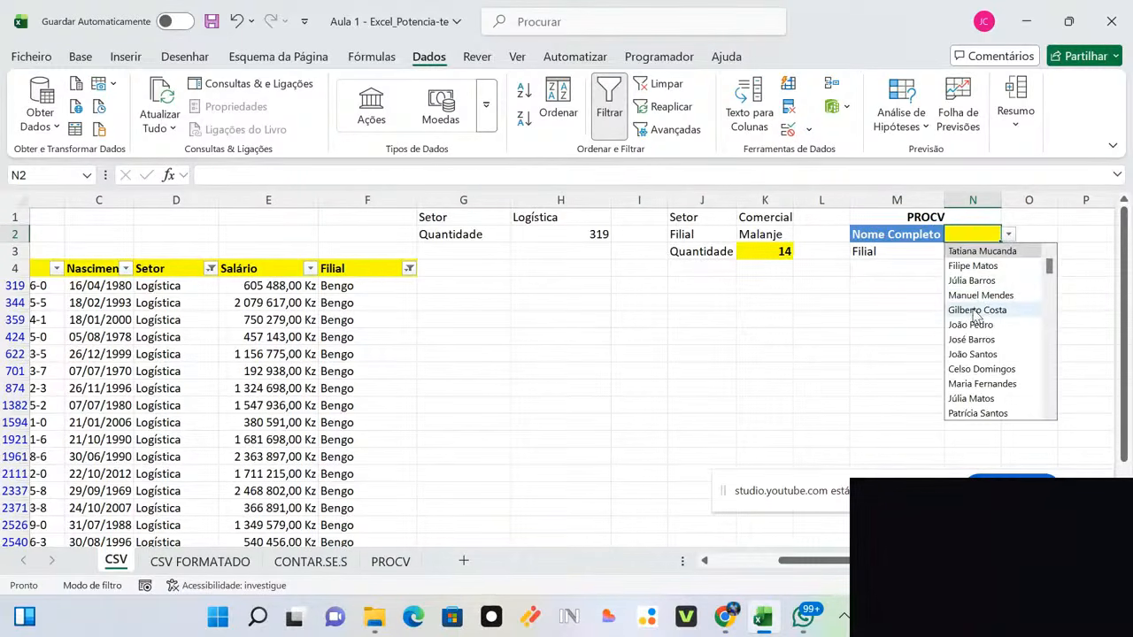
pyautogui.click(974, 310)
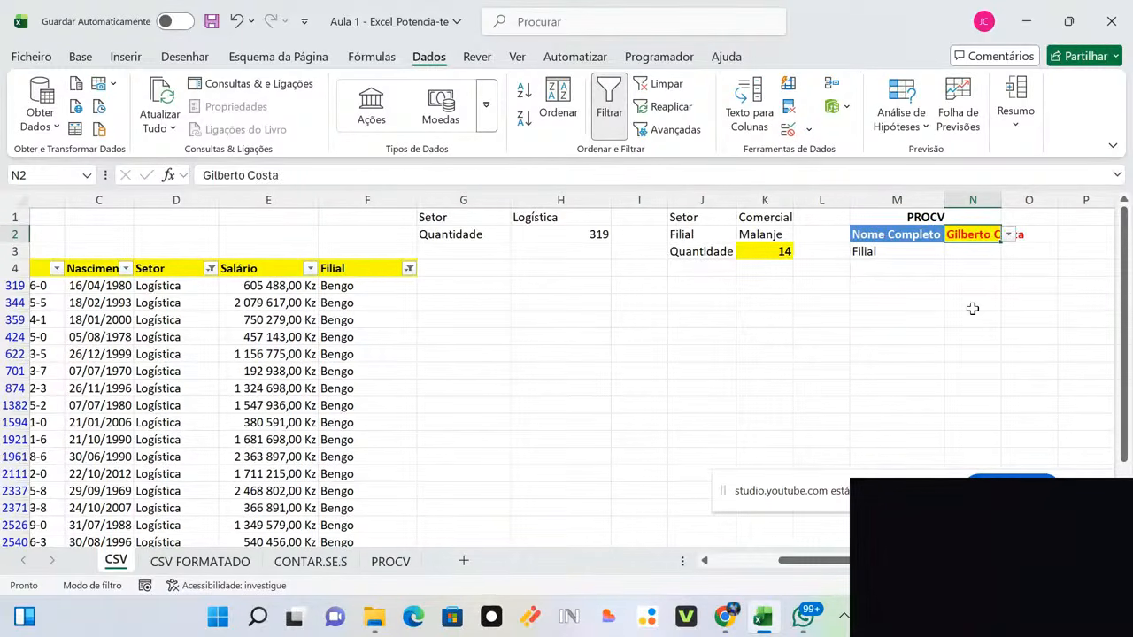
pyautogui.doubleClick(1001, 199)
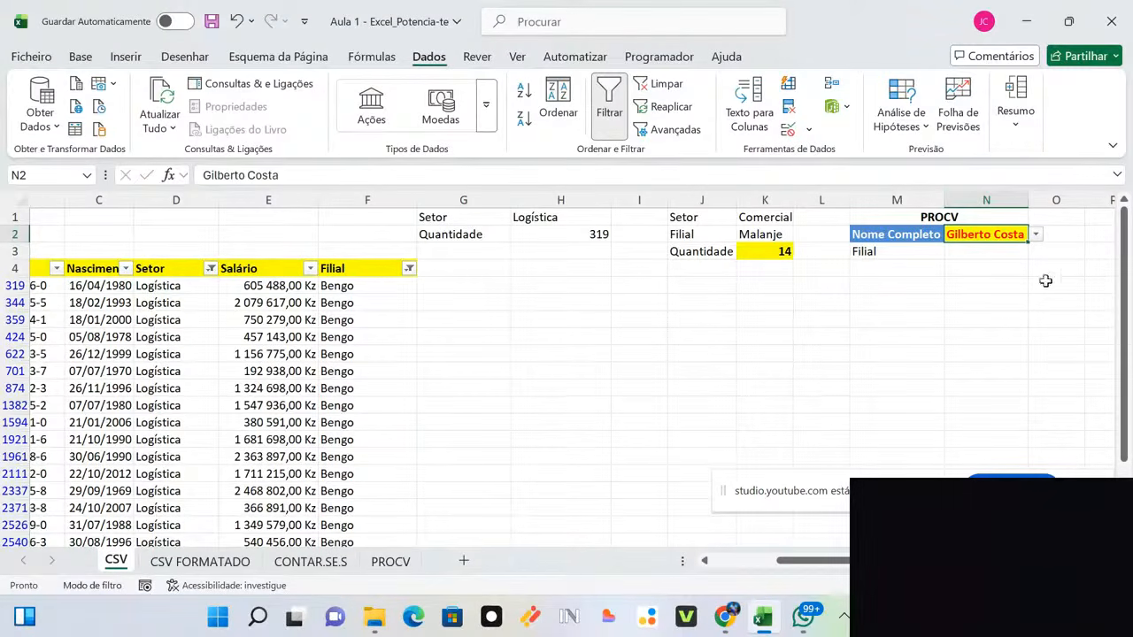
pyautogui.click(986, 254)
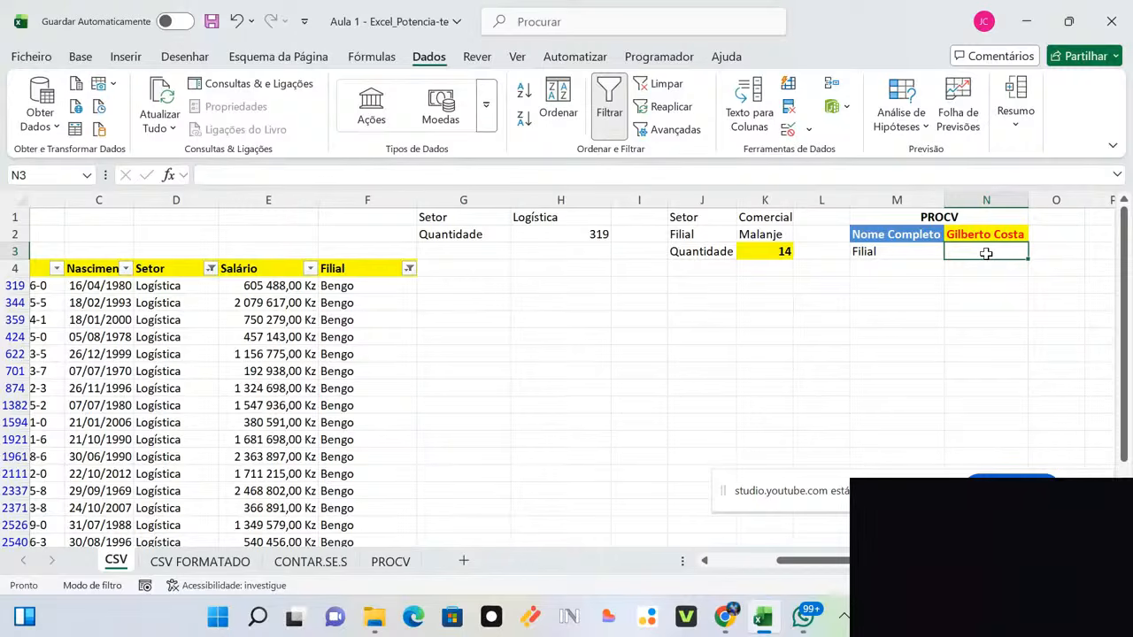
pyautogui.write('=')
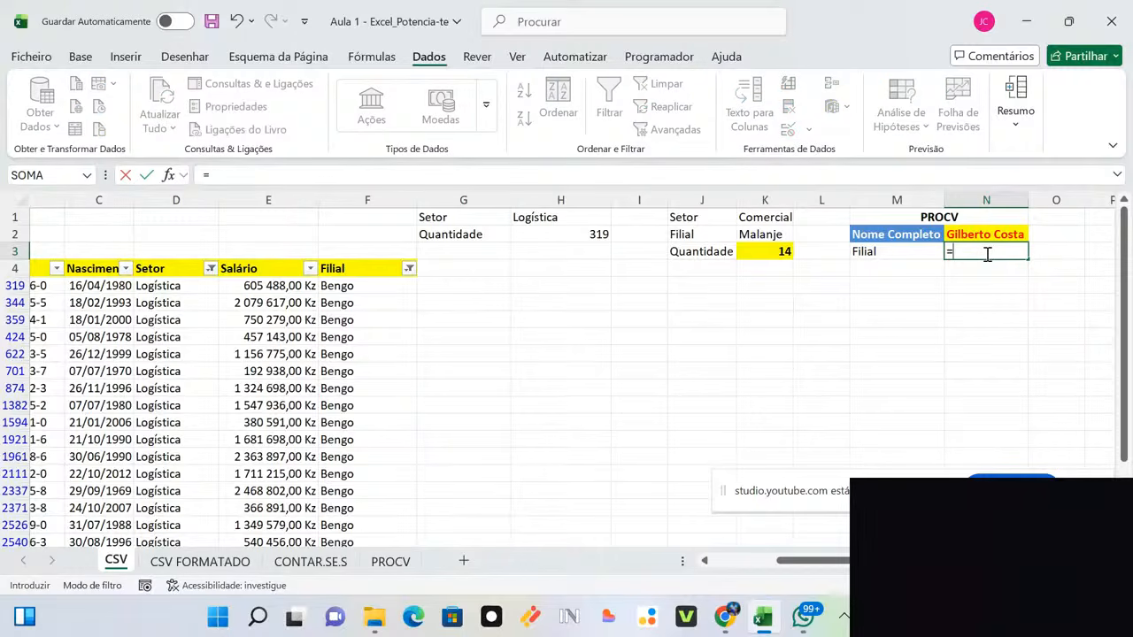
pyautogui.write('pro')
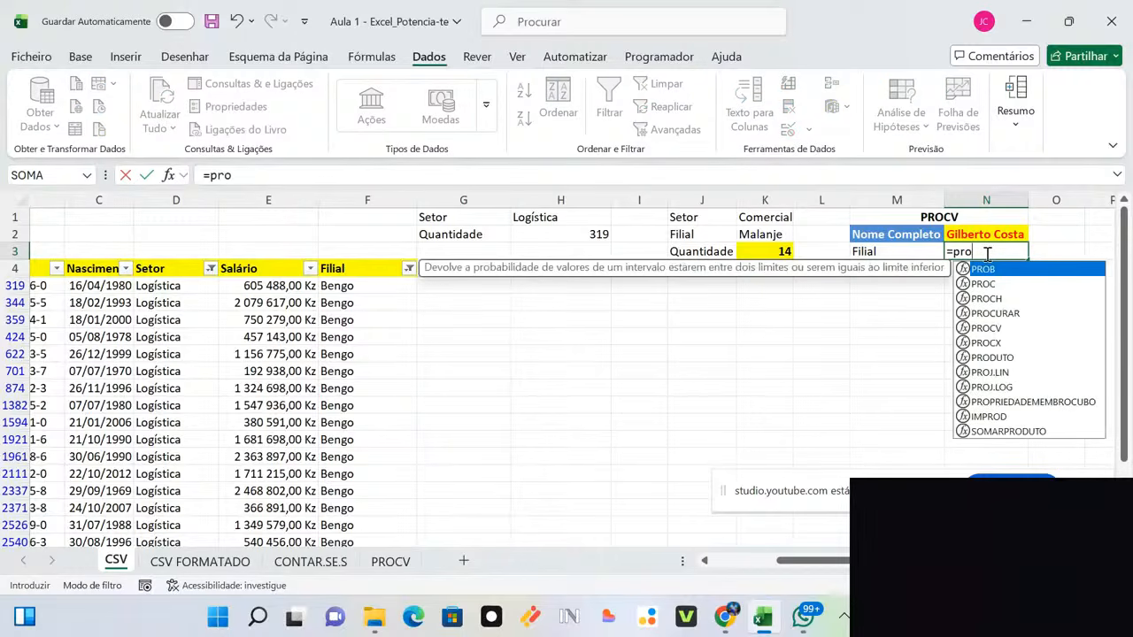
pyautogui.write('cv')
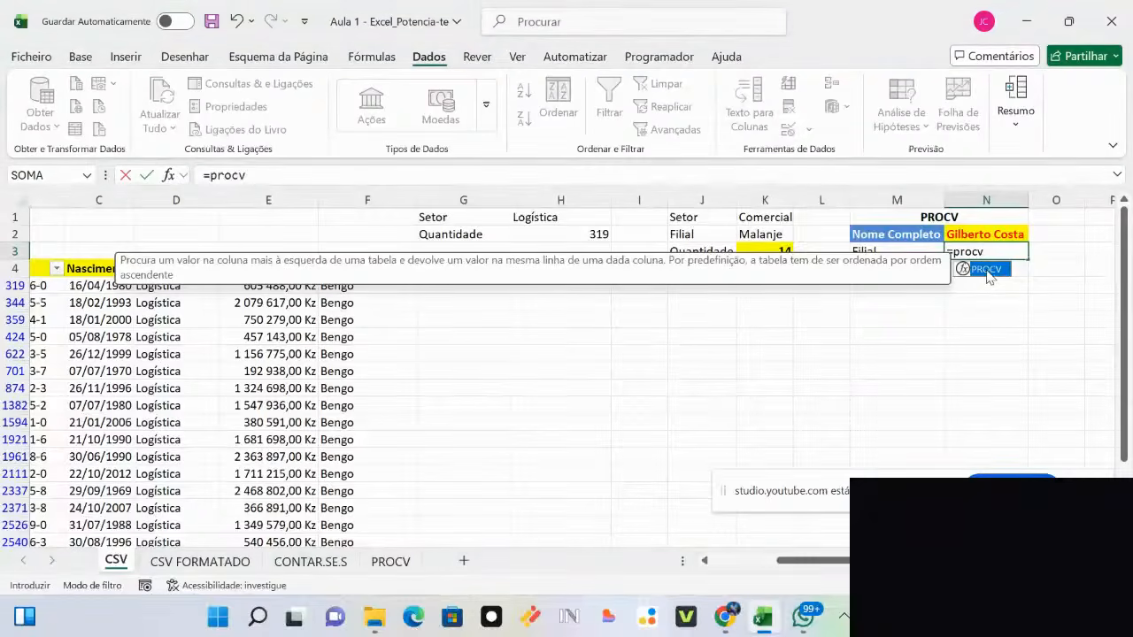
pyautogui.doubleClick(987, 270)
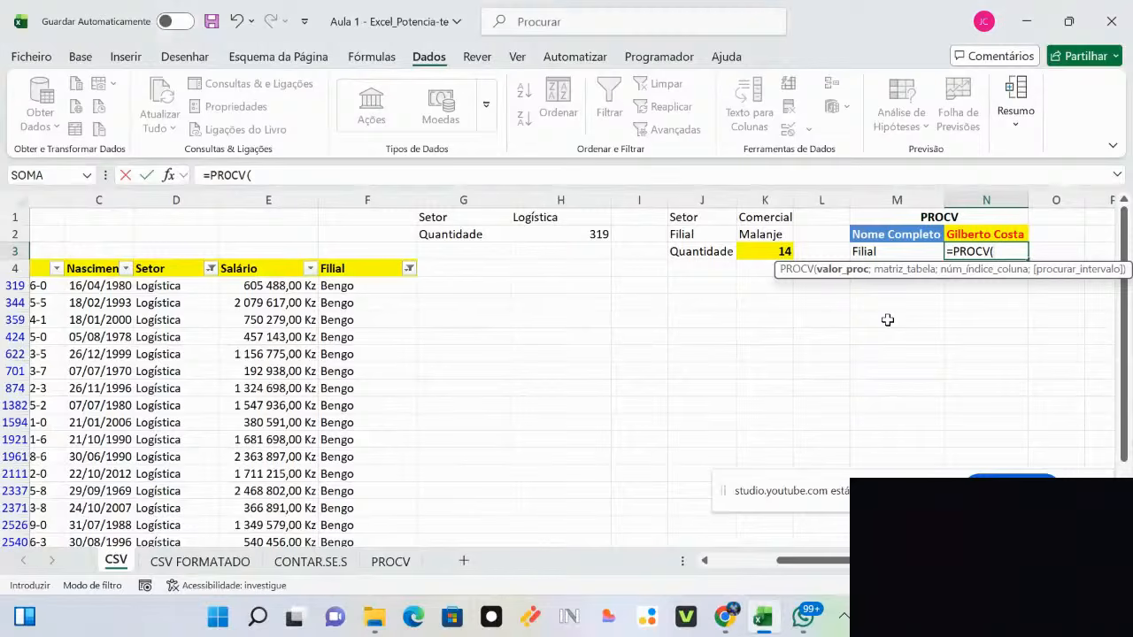
pyautogui.click(968, 233)
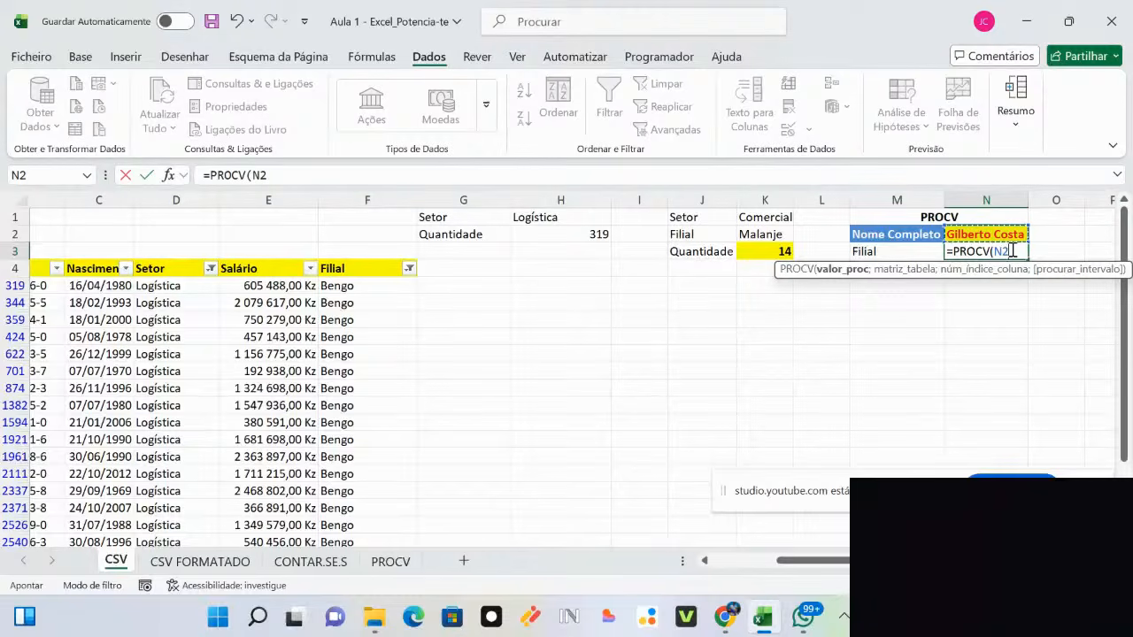
pyautogui.write(';')
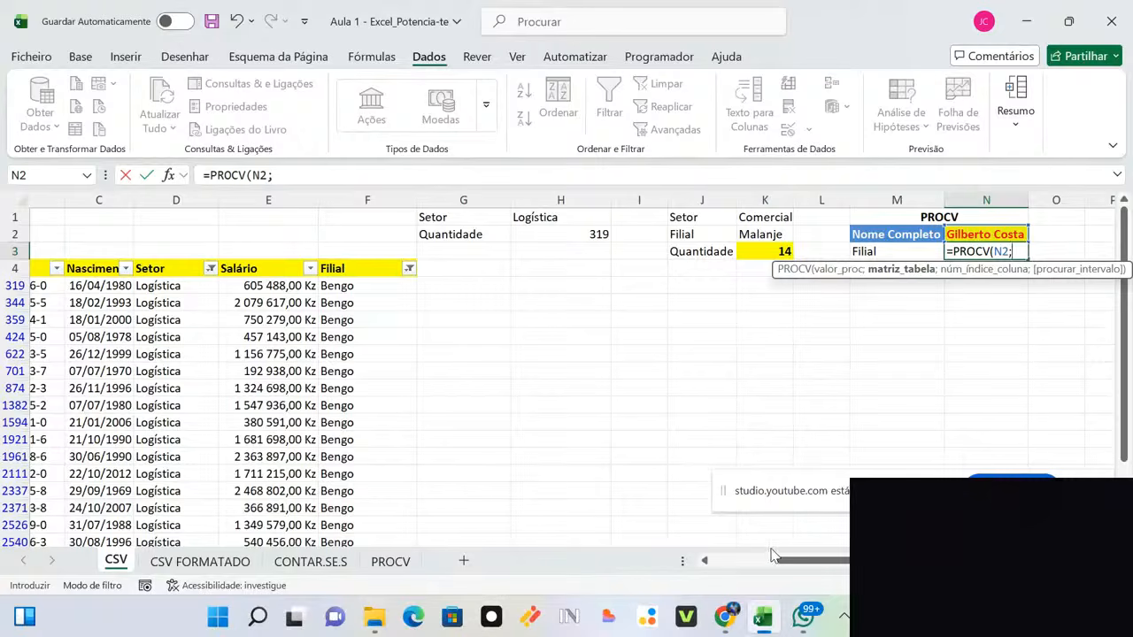
pyautogui.moveTo(785, 565); pyautogui.dragTo(673, 567)
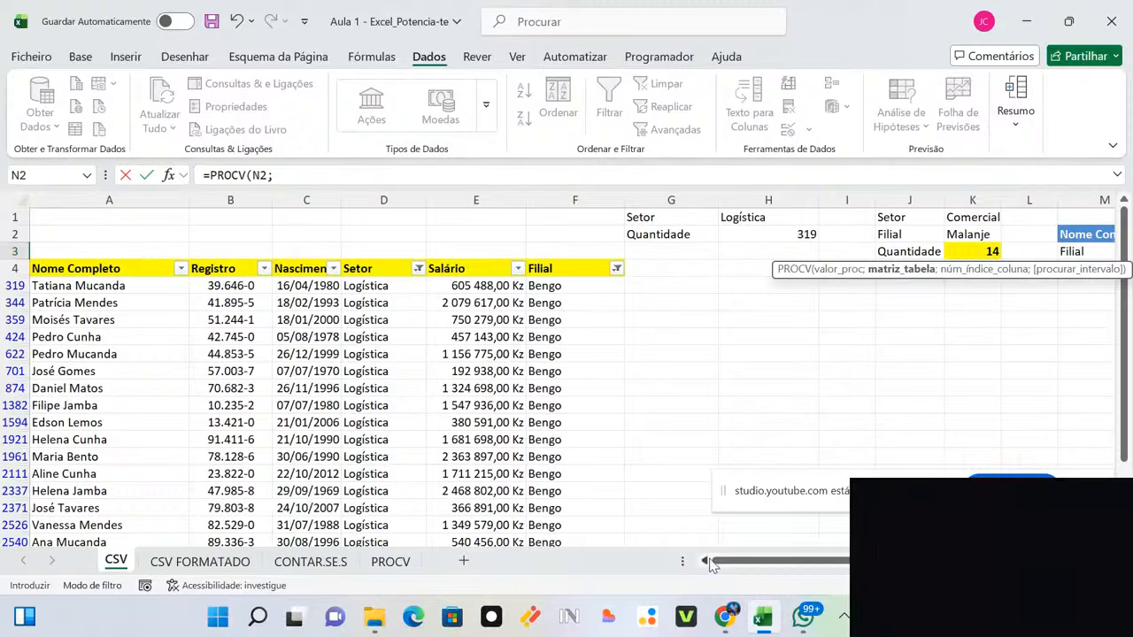
pyautogui.moveTo(718, 565); pyautogui.dragTo(821, 567)
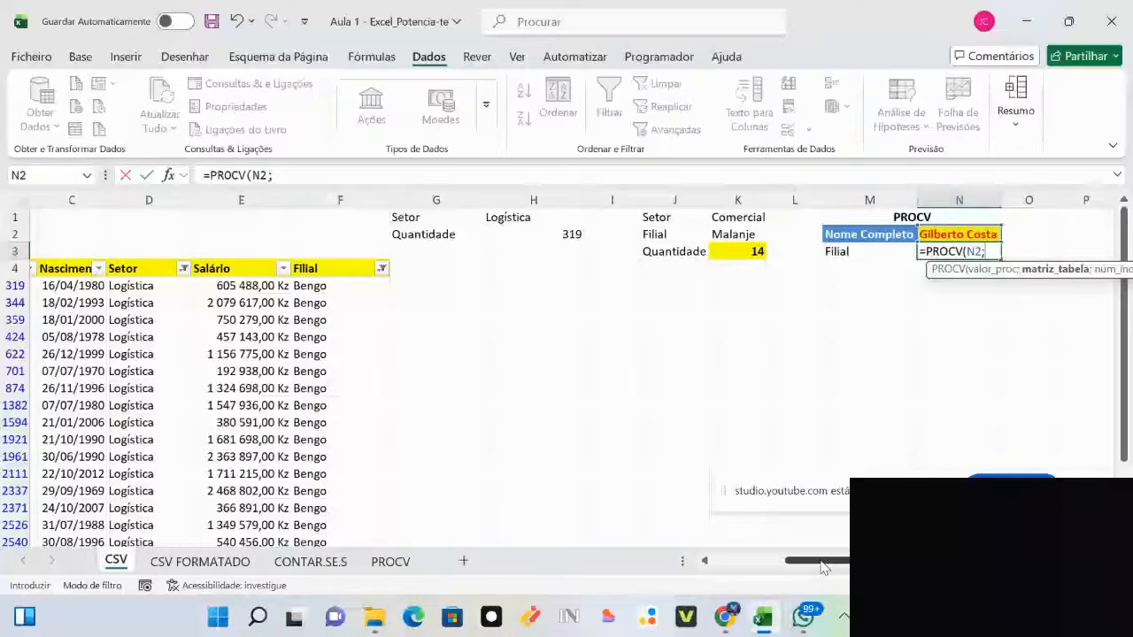
pyautogui.moveTo(824, 567); pyautogui.dragTo(749, 564)
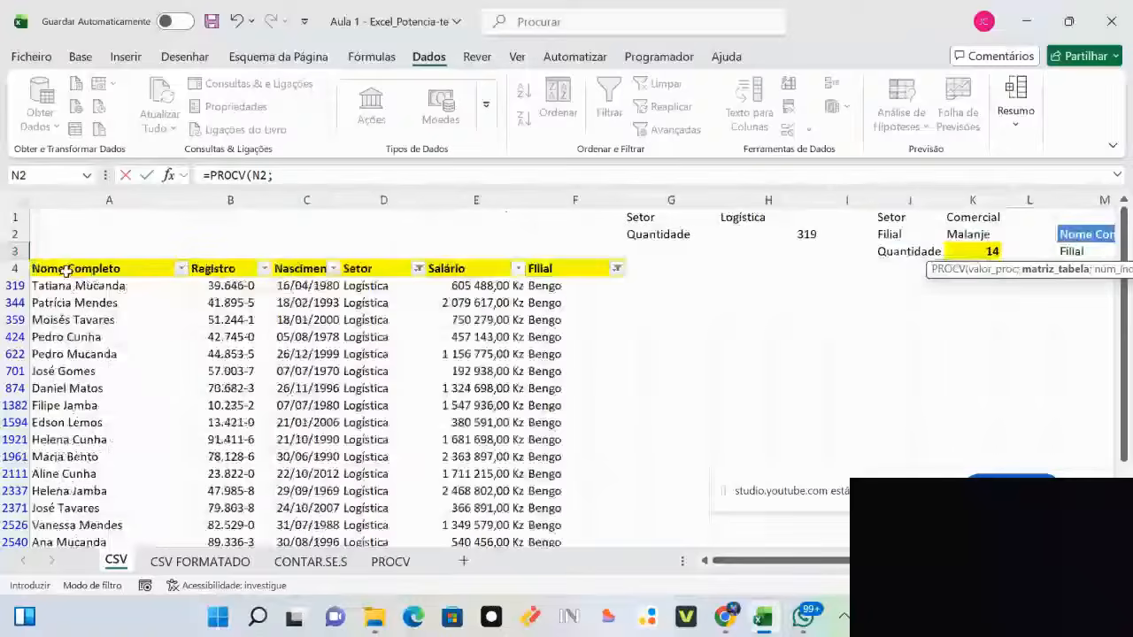
pyautogui.click(15, 285)
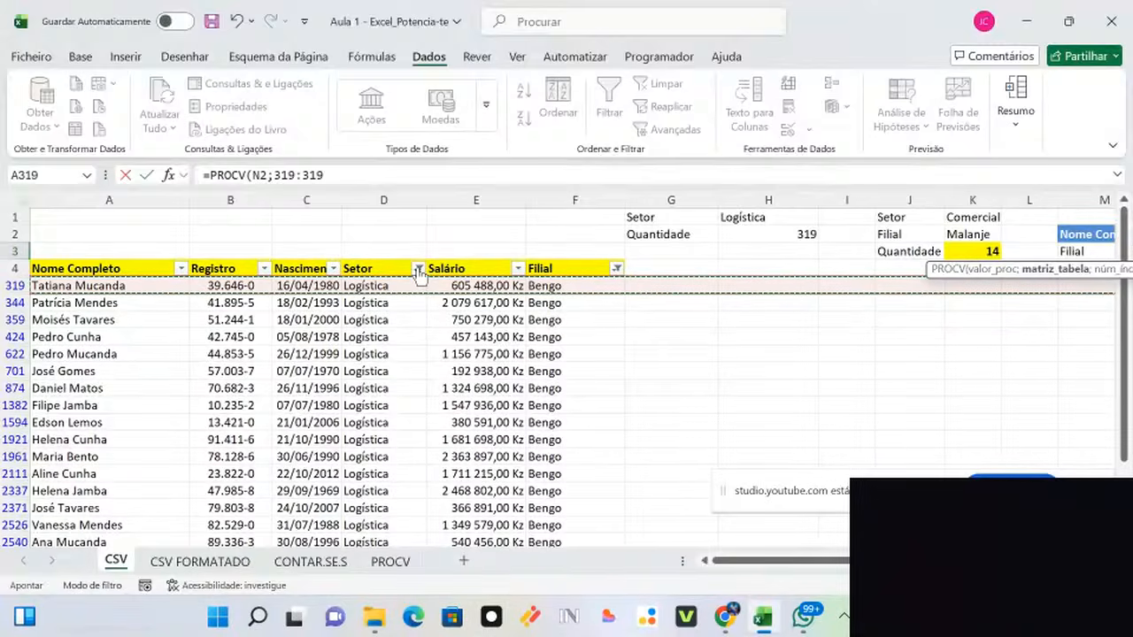
pyautogui.press('Return')
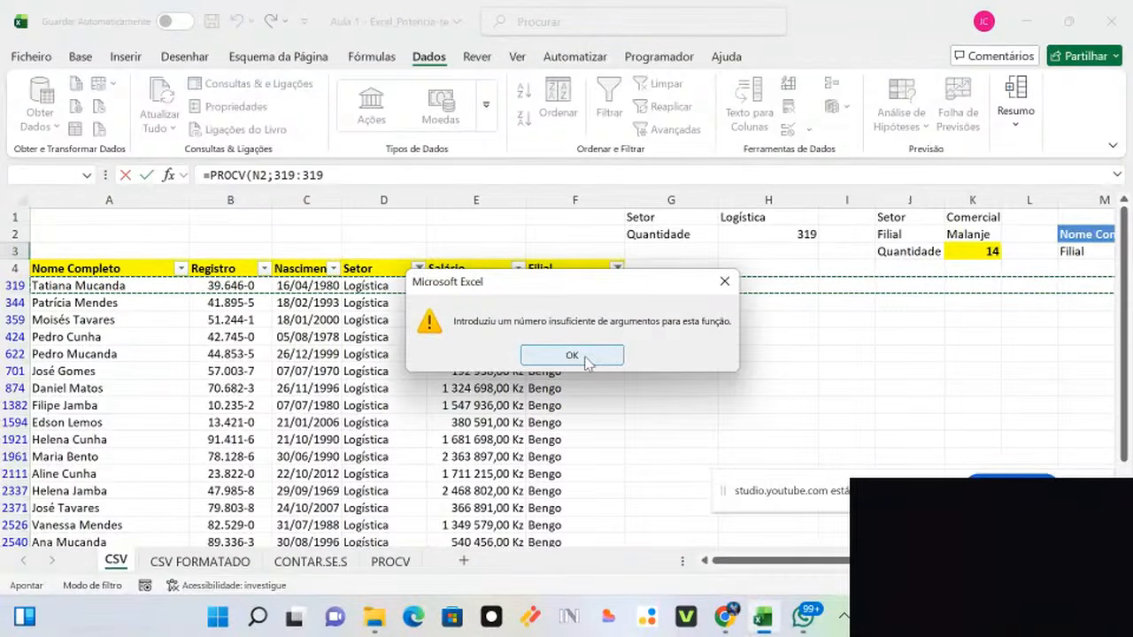
pyautogui.click(725, 283)
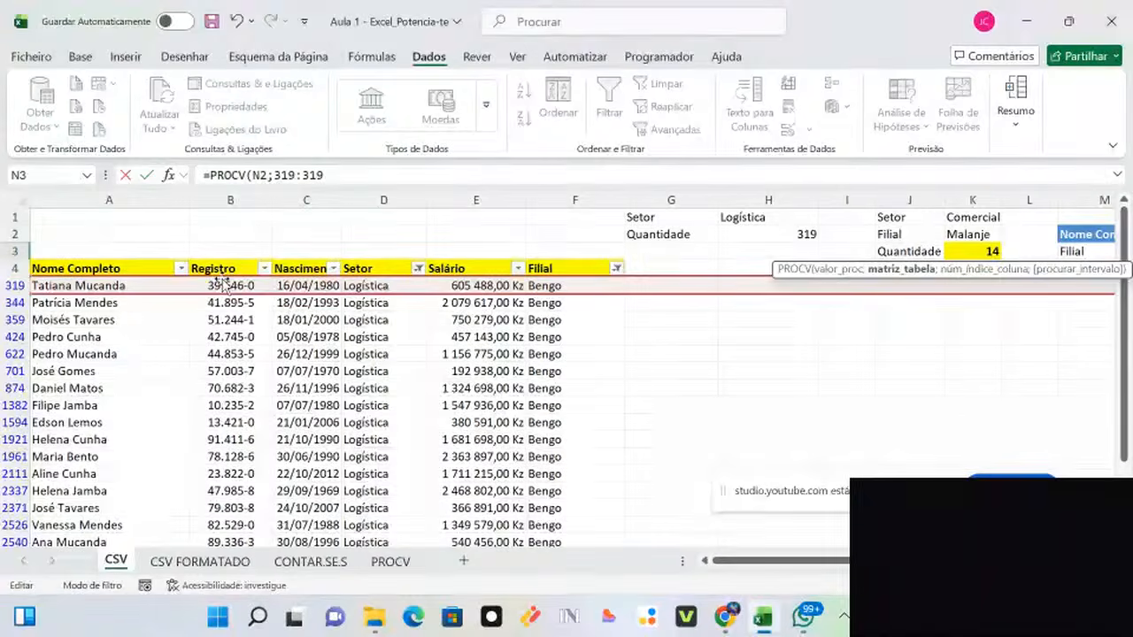
pyautogui.press('Escape')
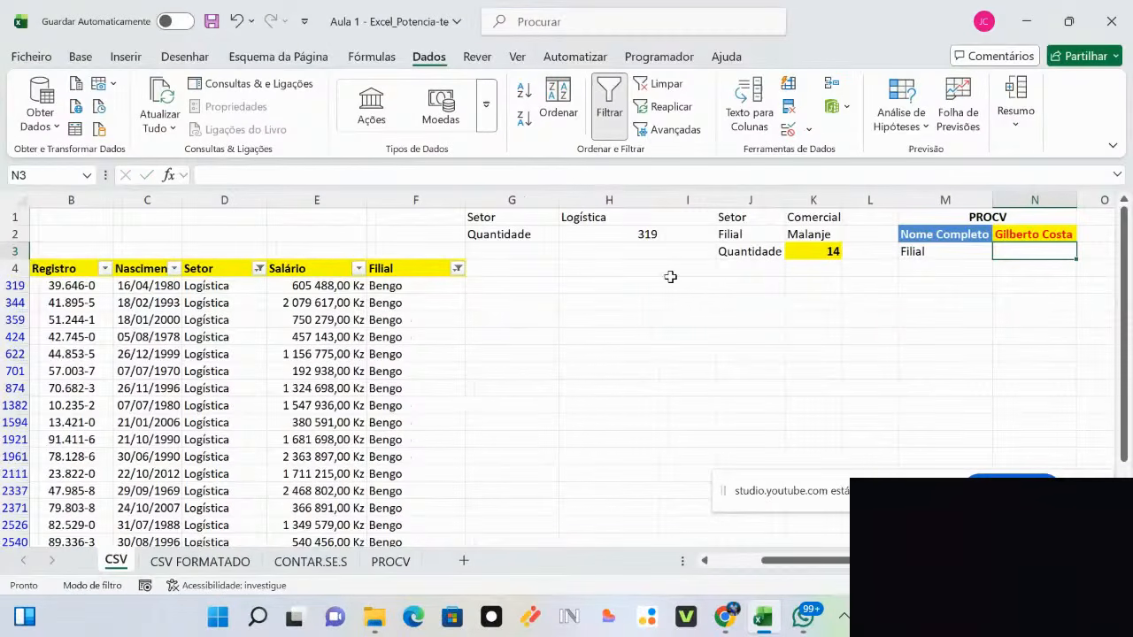
# Step: Clear the Setor filter so every sector is shown
pyautogui.click(258, 268)
pyautogui.click(123, 404)
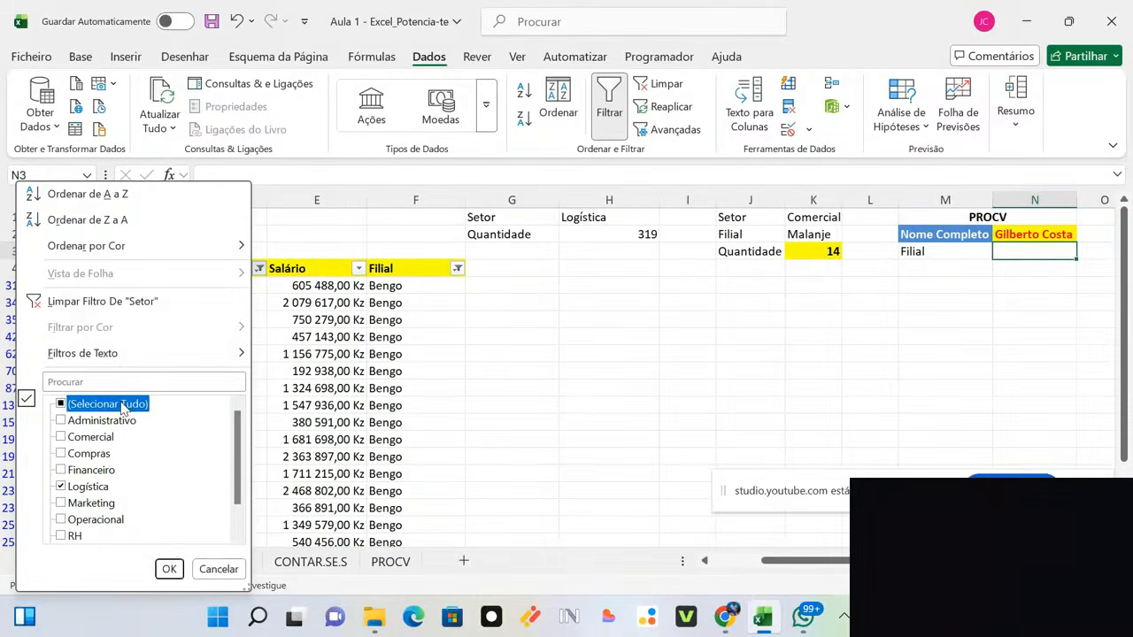
pyautogui.click(169, 569)
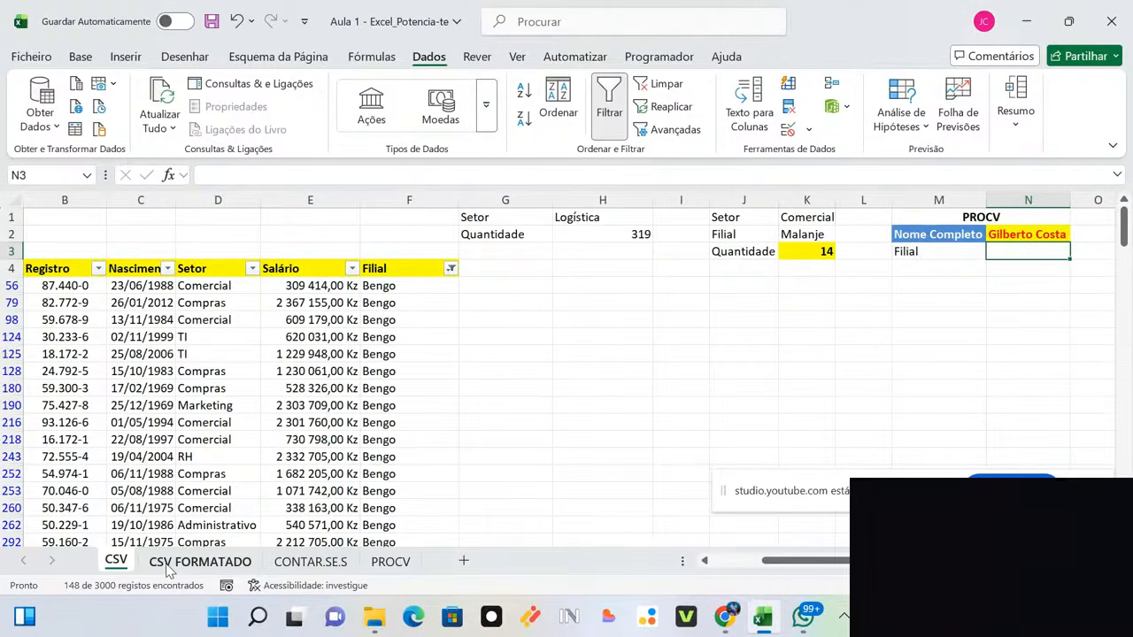
# Step: Clear the Filial filter so every branch is shown again
pyautogui.click(452, 270)
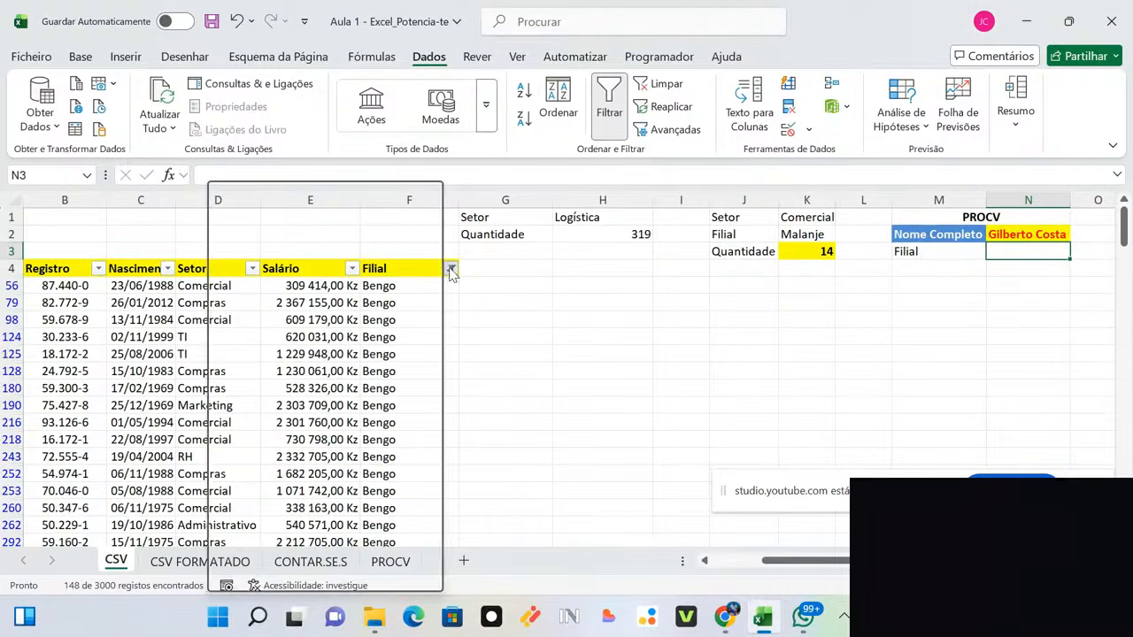
pyautogui.click(333, 405)
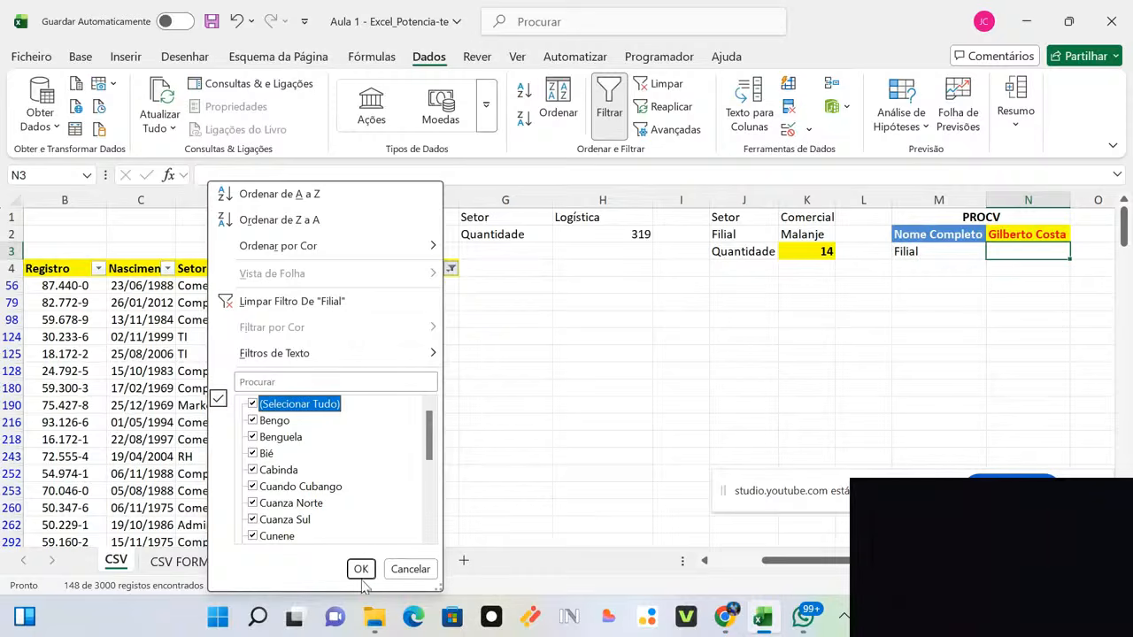
pyautogui.click(361, 569)
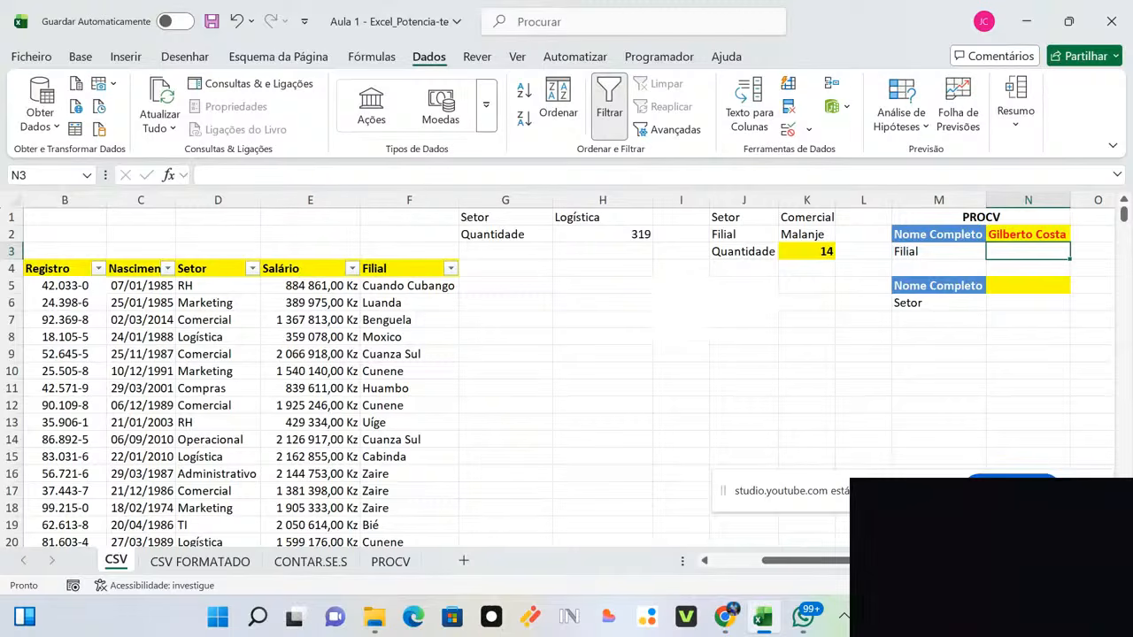
pyautogui.moveTo(868, 561)
pyautogui.mouseDown()
pyautogui.moveTo(734, 564)
pyautogui.moveTo(889, 562)
pyautogui.mouseUp()
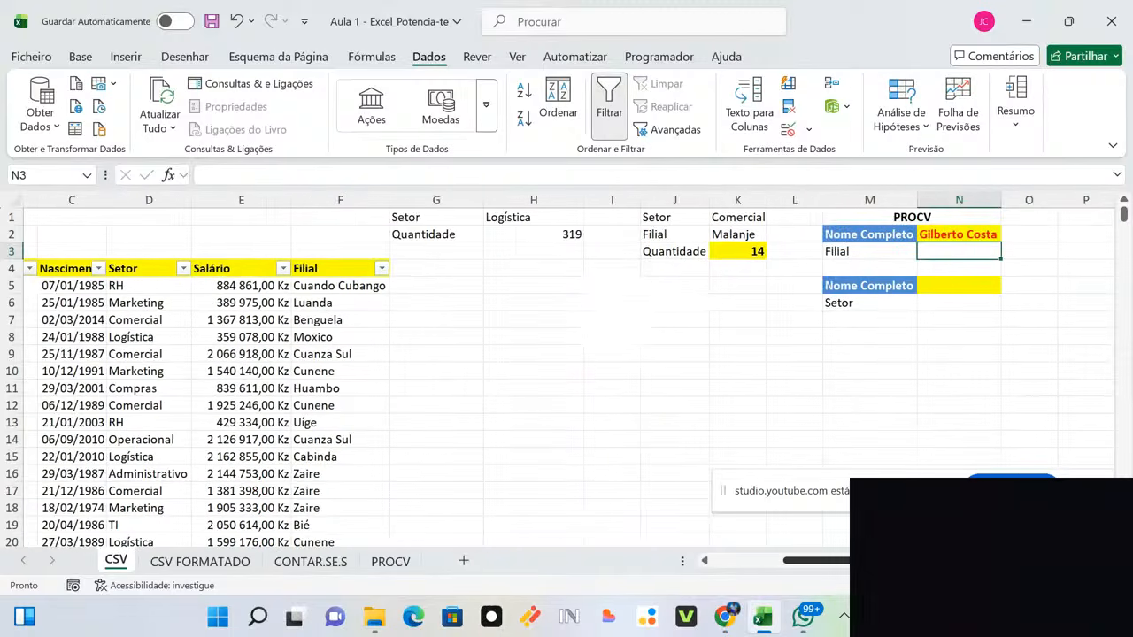
# Step: Begin a PROCV formula in N3 with N2 as the lookup value
pyautogui.doubleClick(938, 252)
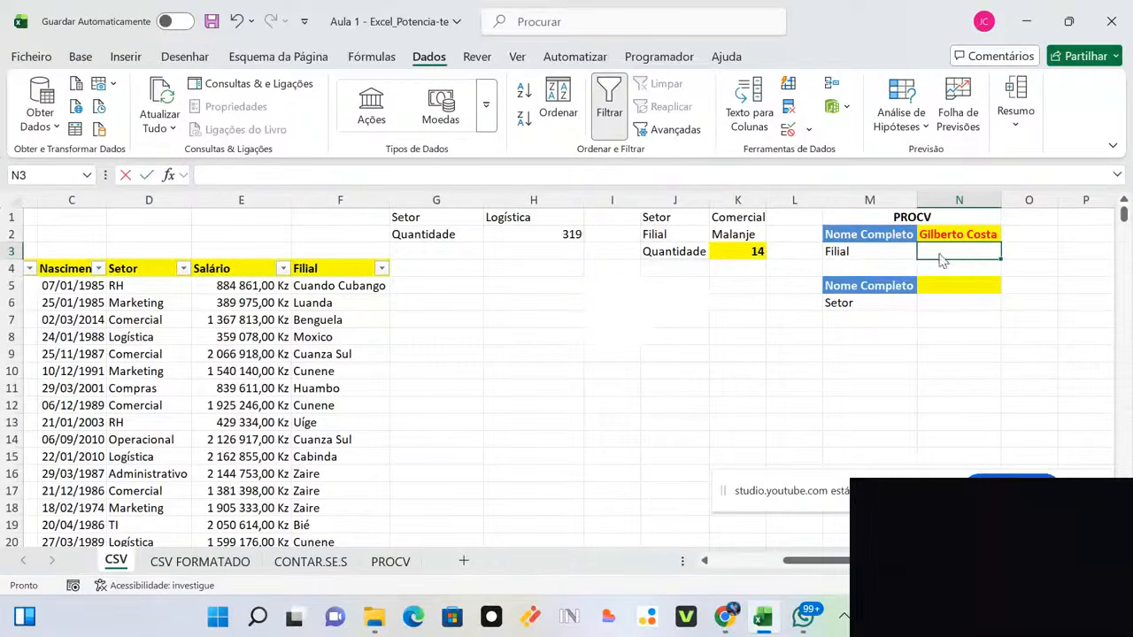
pyautogui.write('=')
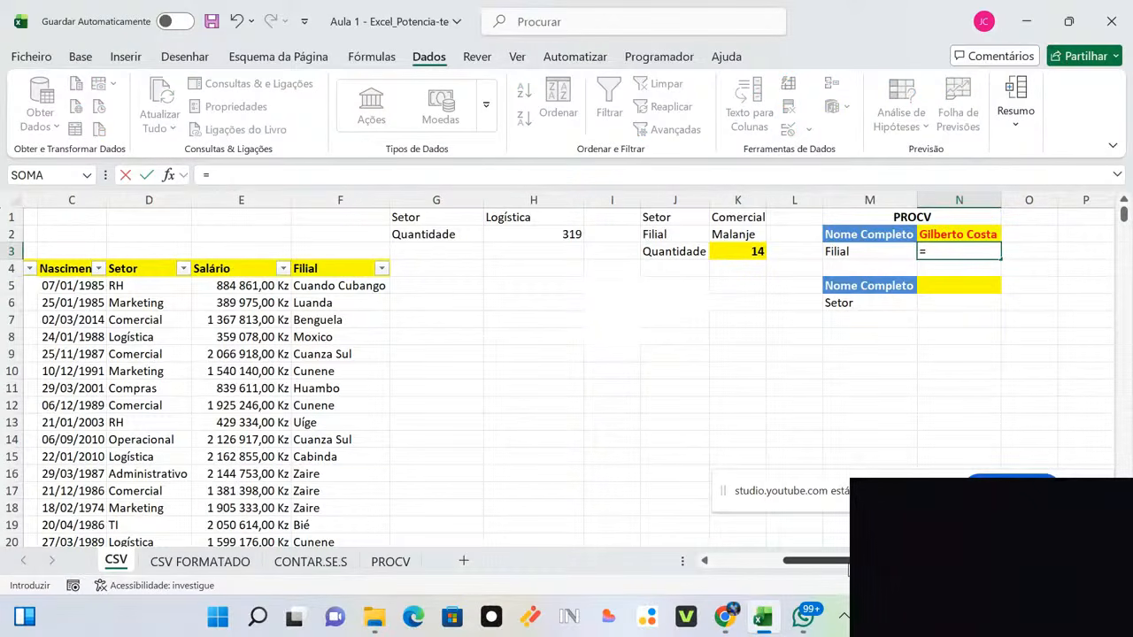
pyautogui.moveTo(847, 565); pyautogui.dragTo(838, 536)
pyautogui.write('pro')
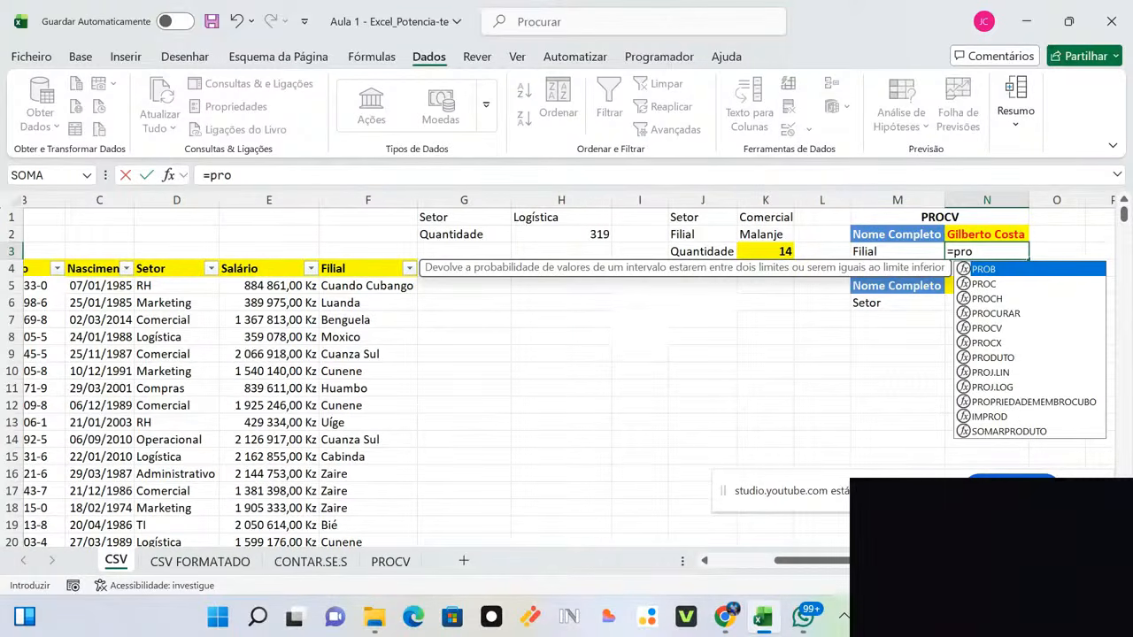
pyautogui.doubleClick(999, 327)
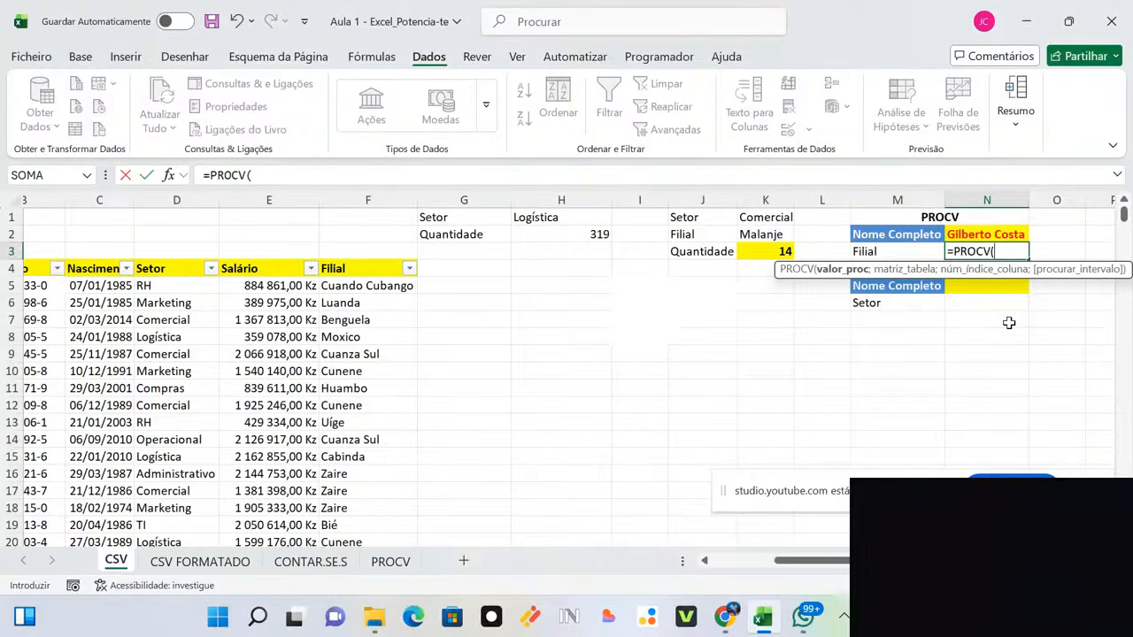
pyautogui.click(994, 233)
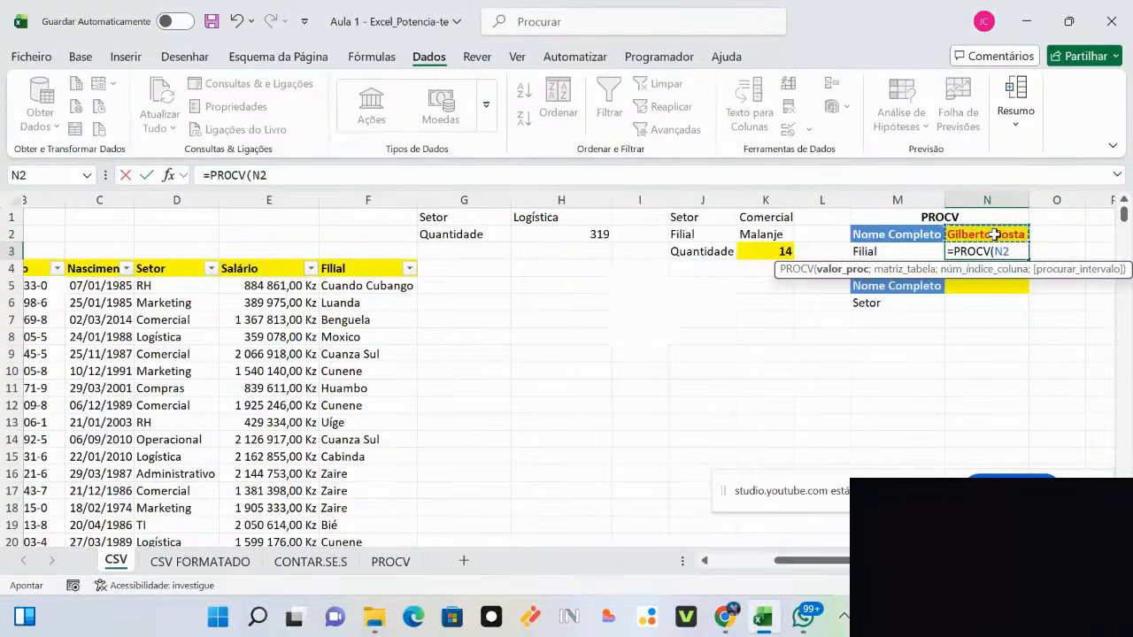
# Step: Add columns A through F as the formula's table array
pyautogui.write(';')
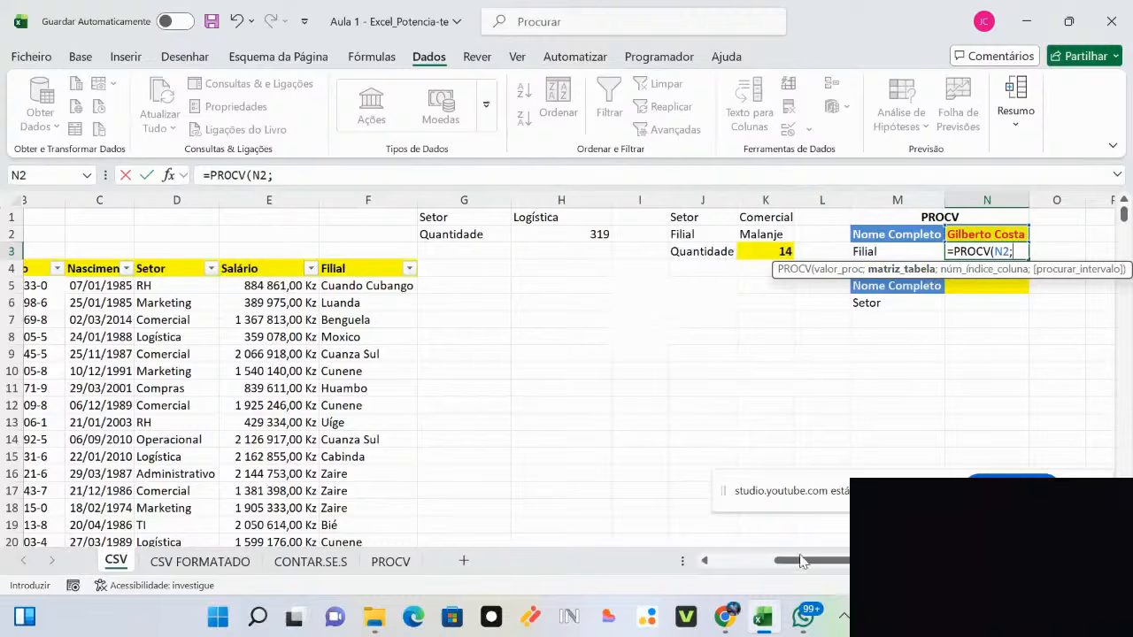
pyautogui.moveTo(805, 563); pyautogui.dragTo(736, 563)
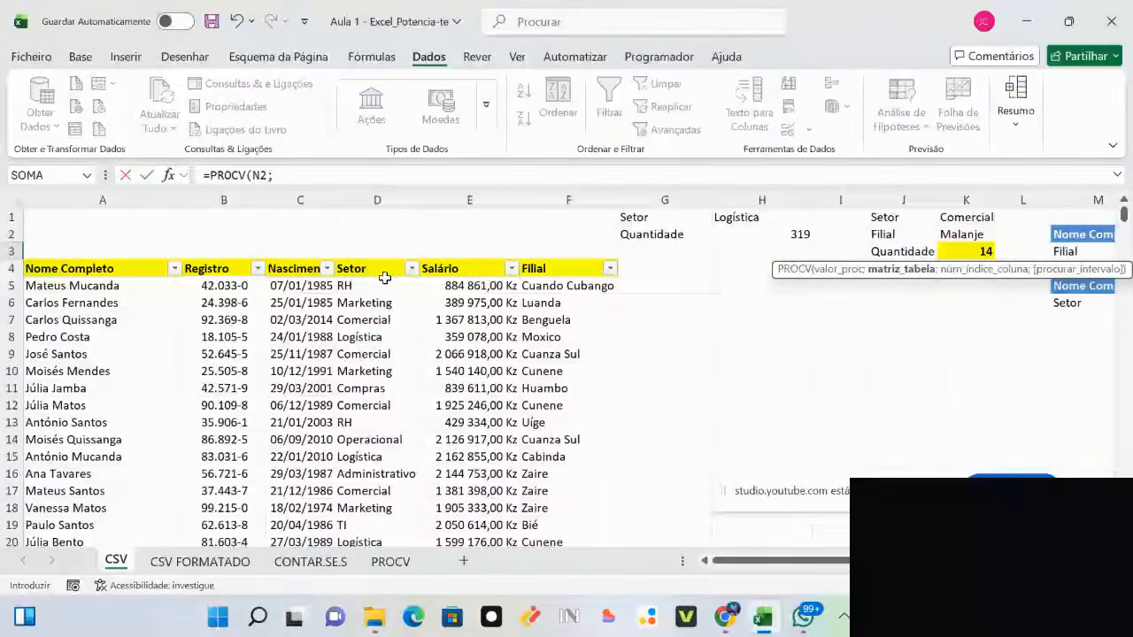
pyautogui.moveTo(810, 567); pyautogui.dragTo(876, 567)
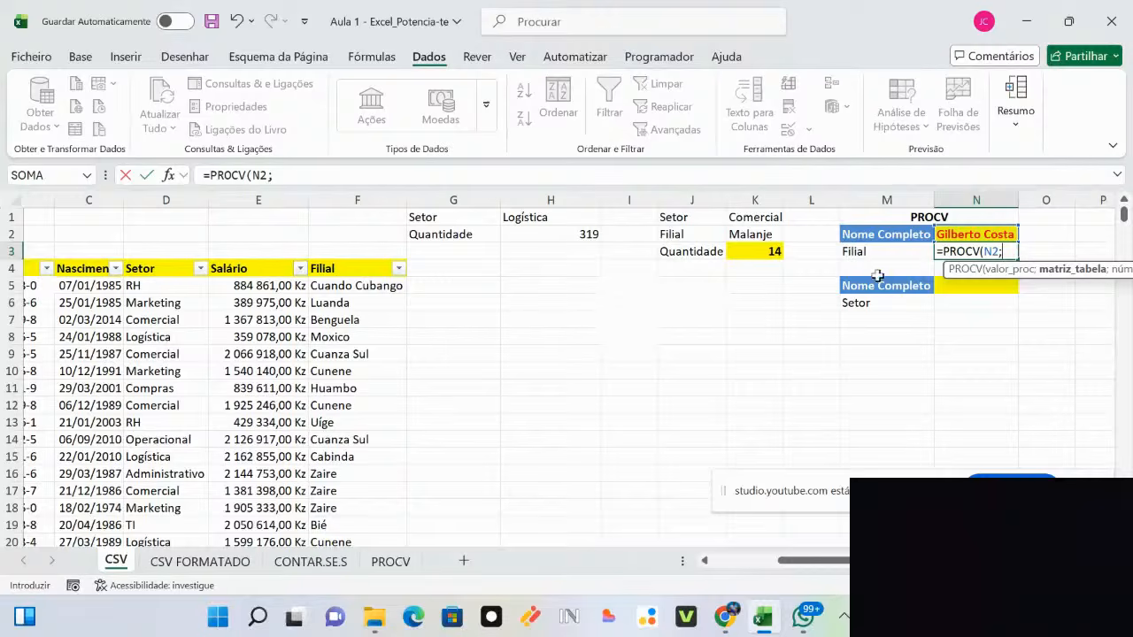
pyautogui.hscroll(-2, 759, 289)
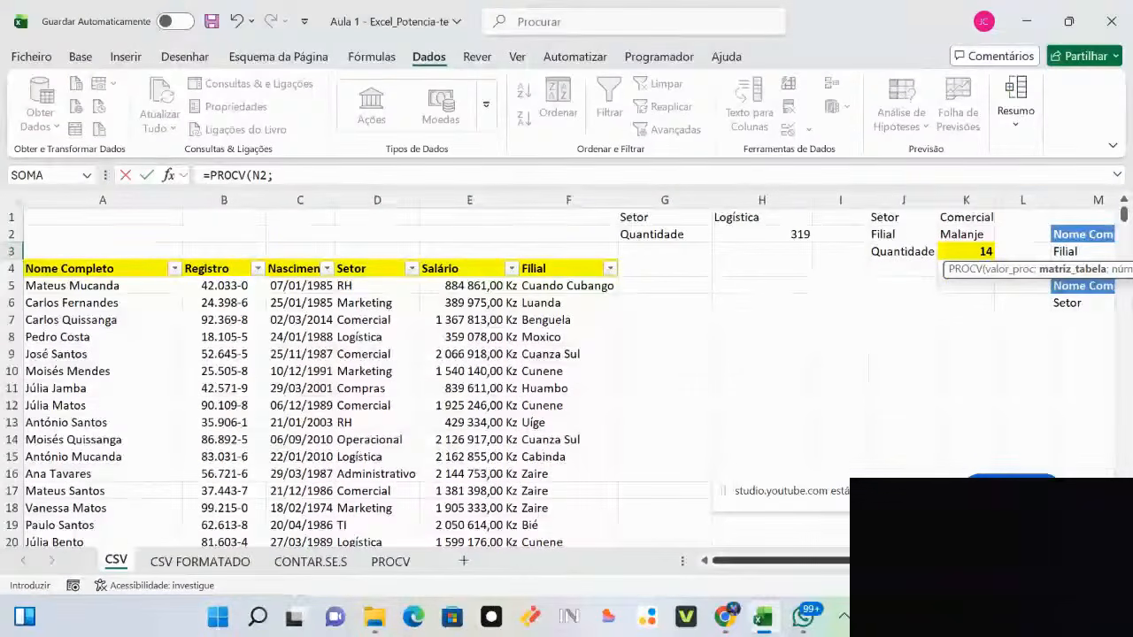
pyautogui.hscroll(2, 568, 379)
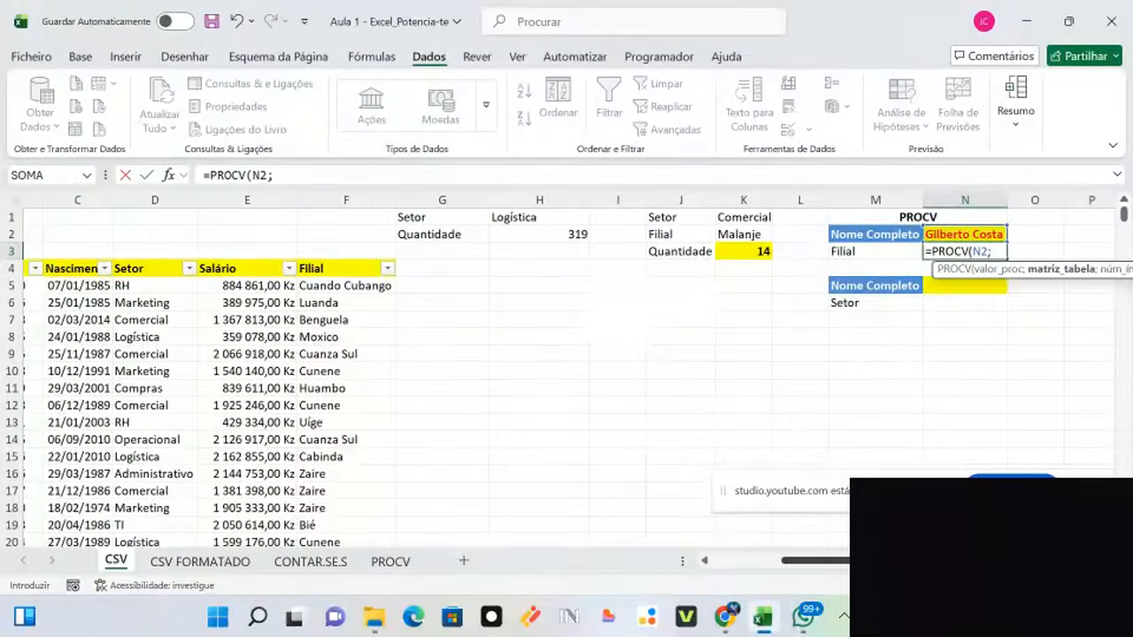
pyautogui.hscroll(-2, 566, 381)
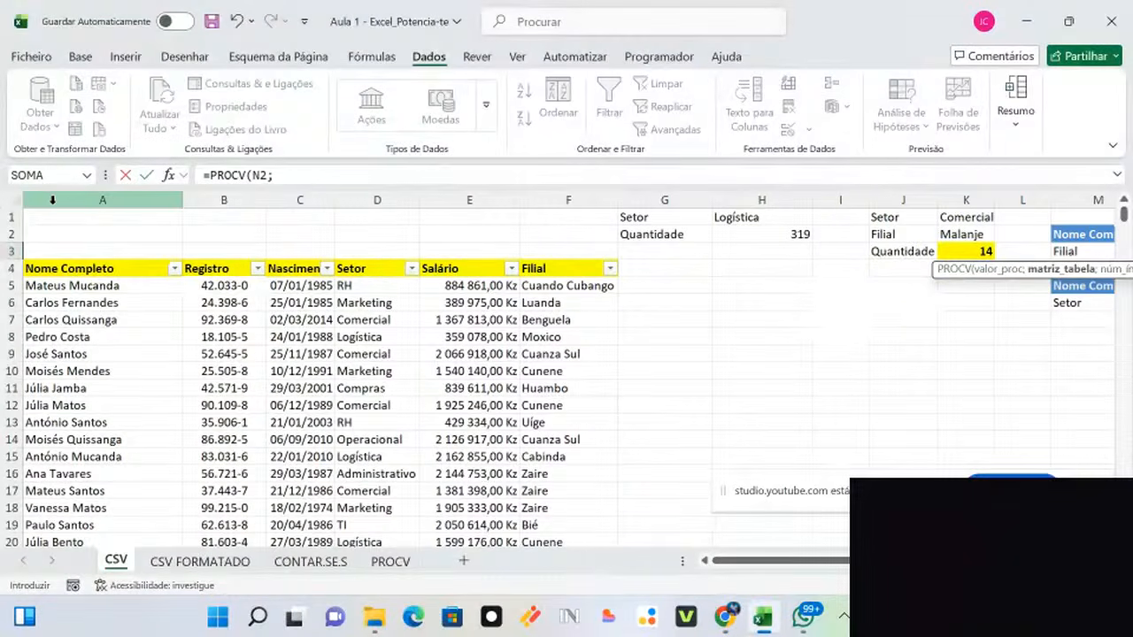
pyautogui.moveTo(53, 200); pyautogui.dragTo(549, 207)
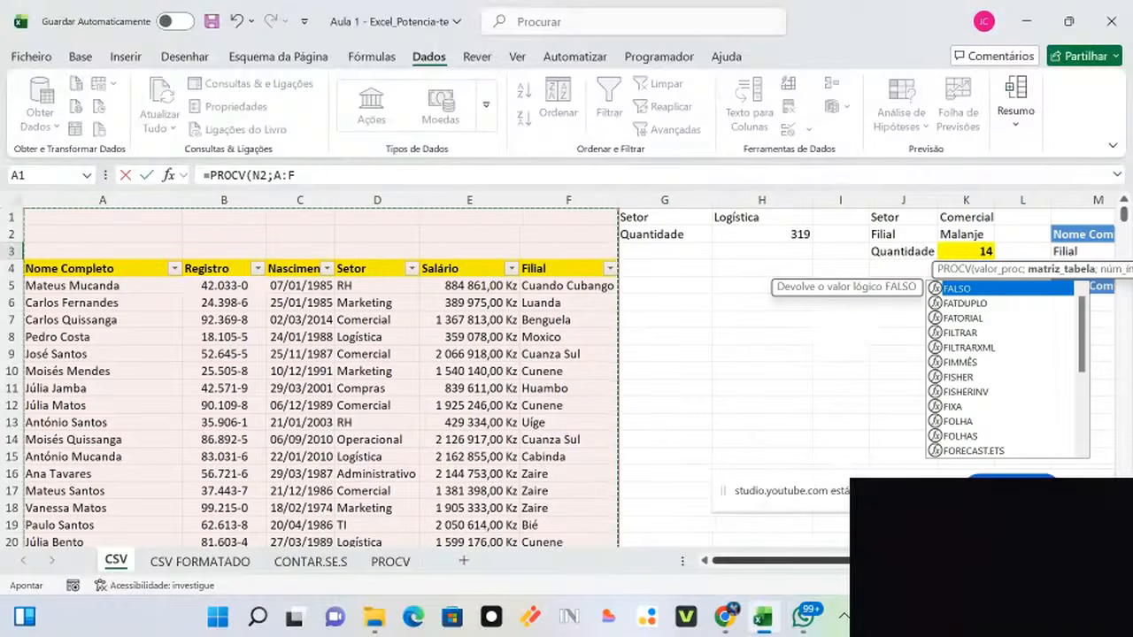
# Step: Finish N3 as =PROCV(N2;A:F;6;0), returning Huíla as the Filial
pyautogui.hscroll(2, 442, 381)
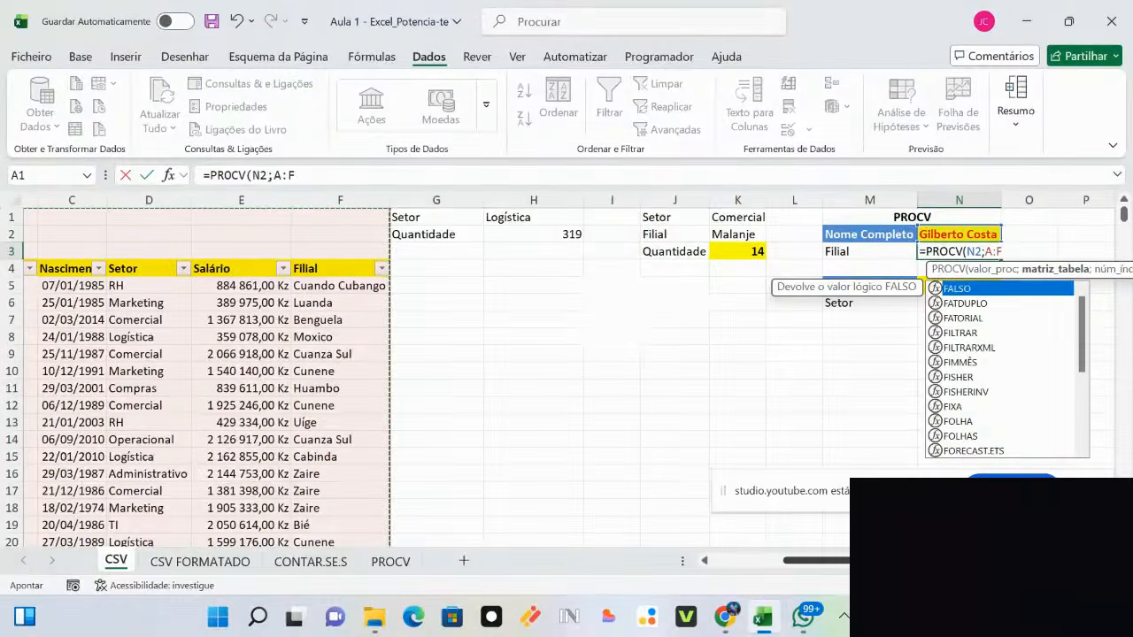
pyautogui.write(';')
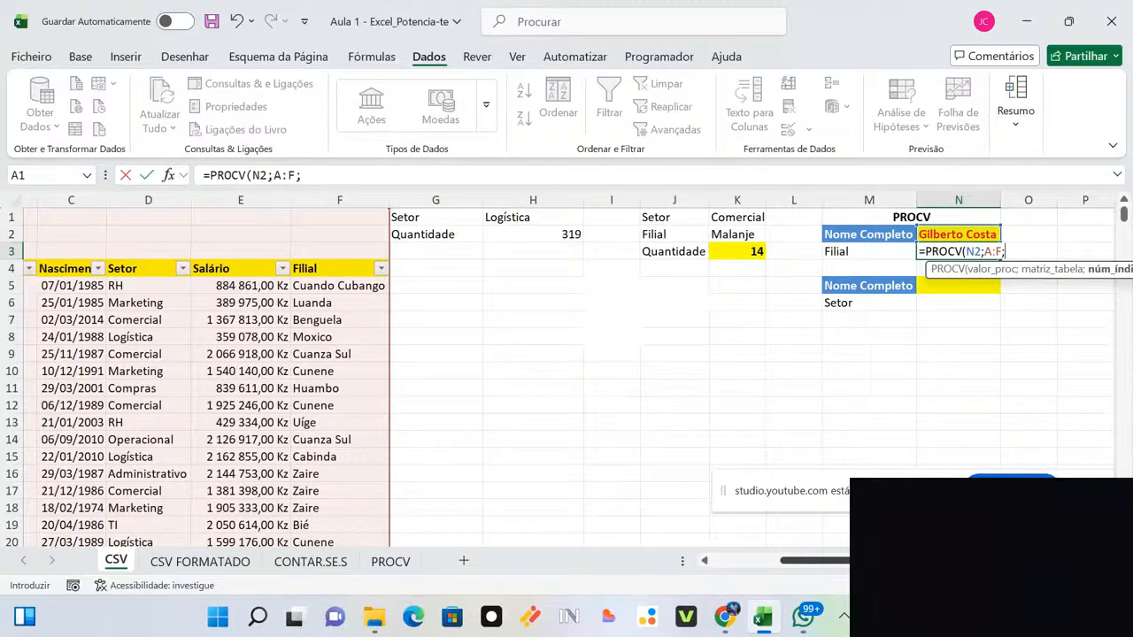
pyautogui.hscroll(-3, 567, 372)
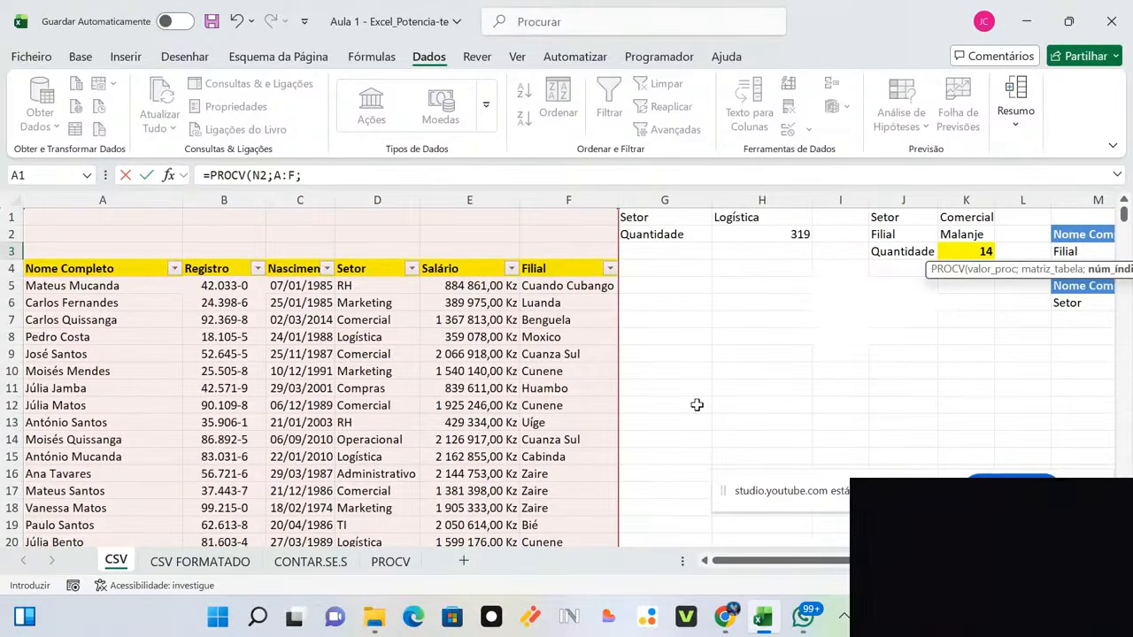
pyautogui.moveTo(827, 573); pyautogui.dragTo(766, 561)
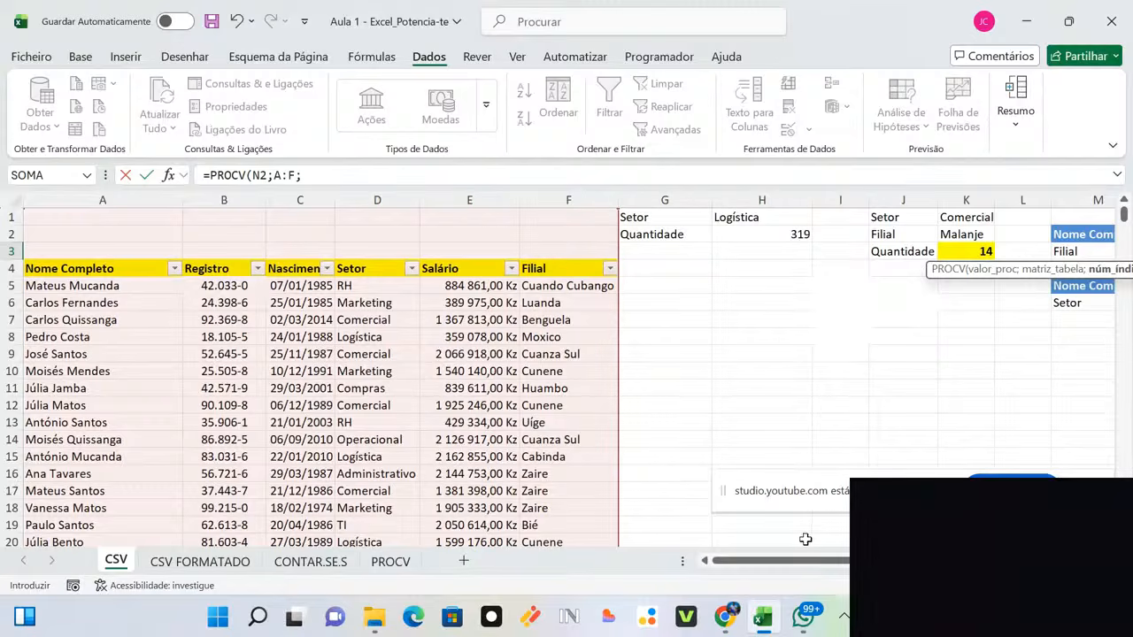
pyautogui.moveTo(814, 561); pyautogui.dragTo(871, 564)
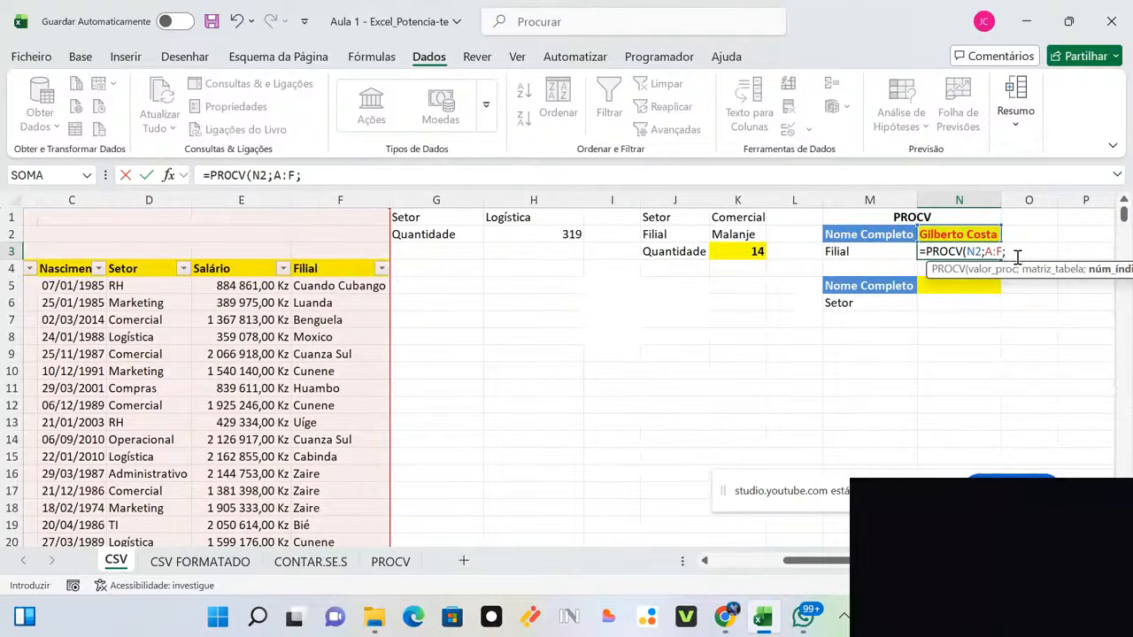
pyautogui.write('6;')
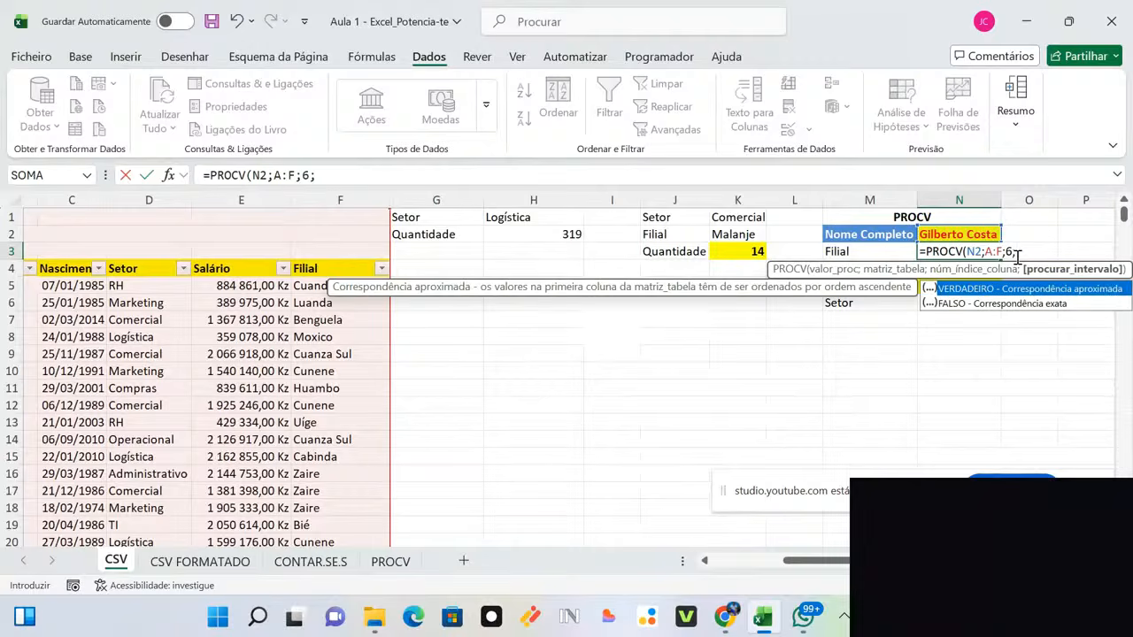
pyautogui.write('0')
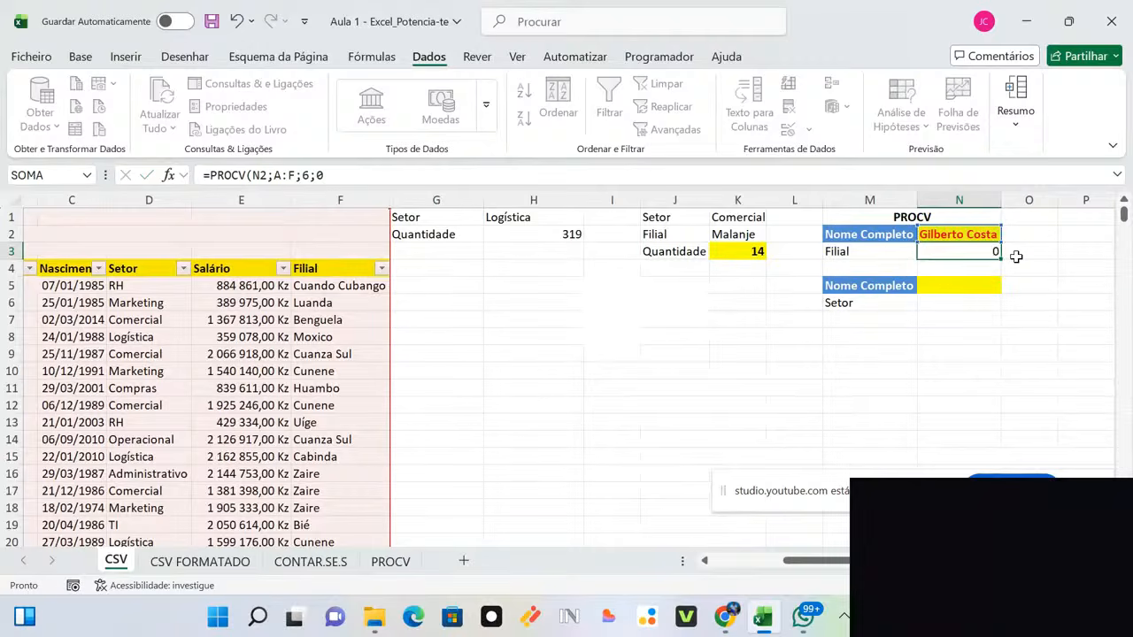
pyautogui.press('Return')
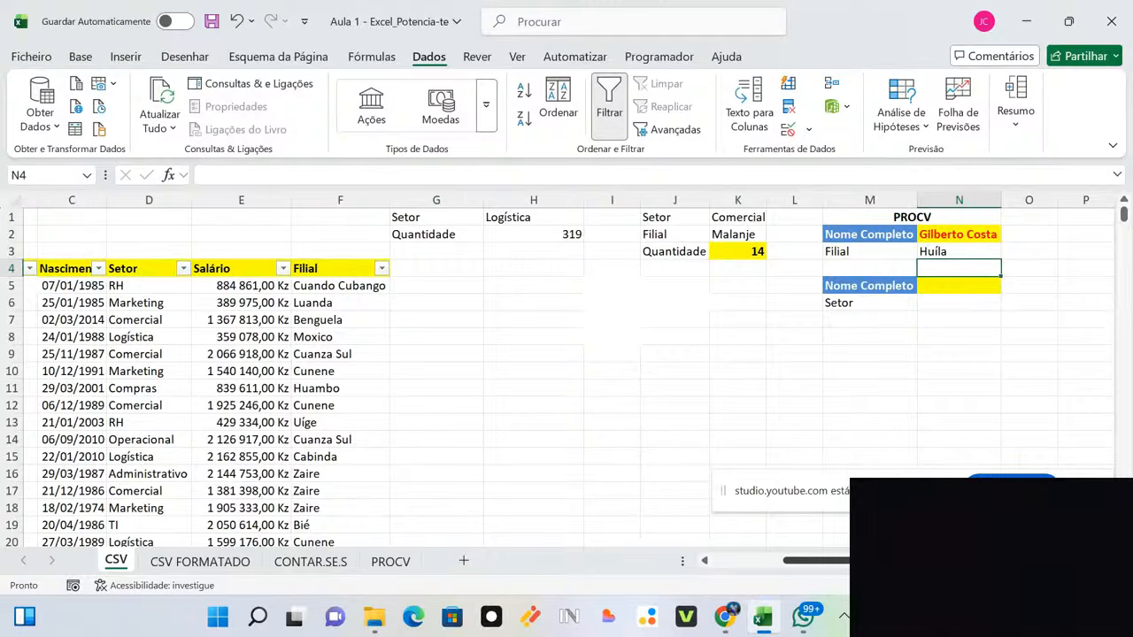
pyautogui.moveTo(885, 560); pyautogui.dragTo(625, 560)
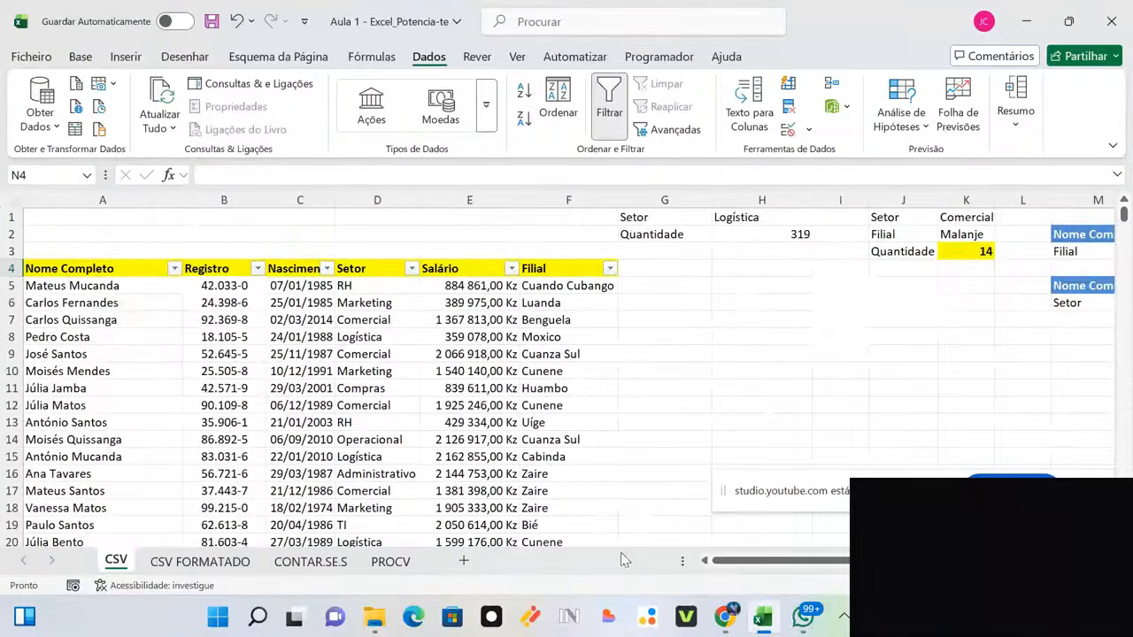
pyautogui.click(174, 268)
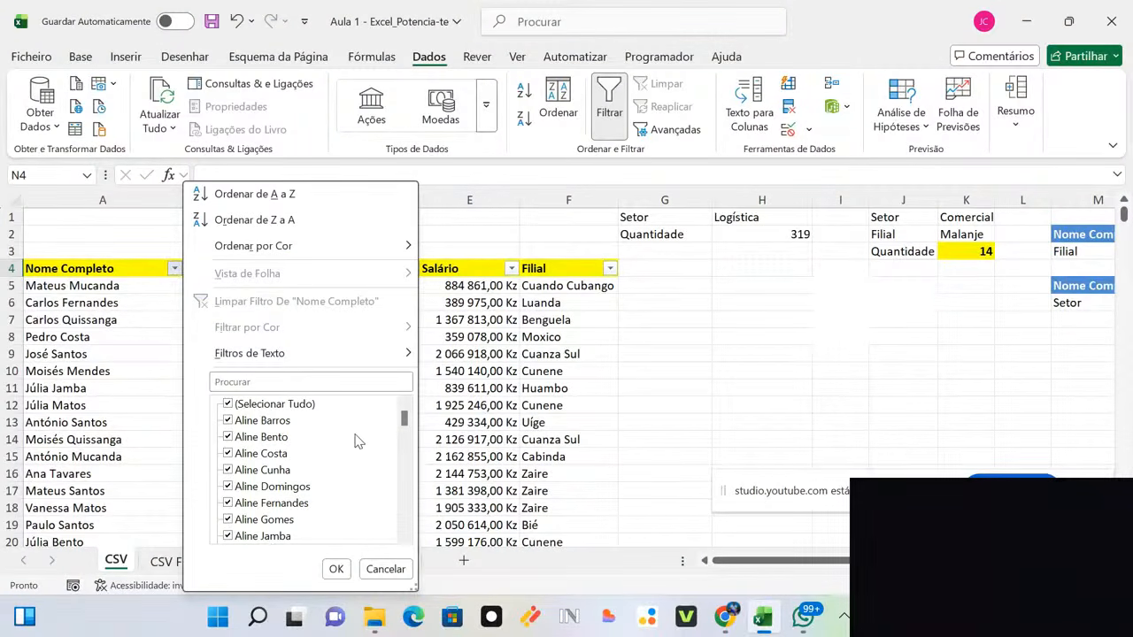
pyautogui.moveTo(403, 420); pyautogui.dragTo(404, 465)
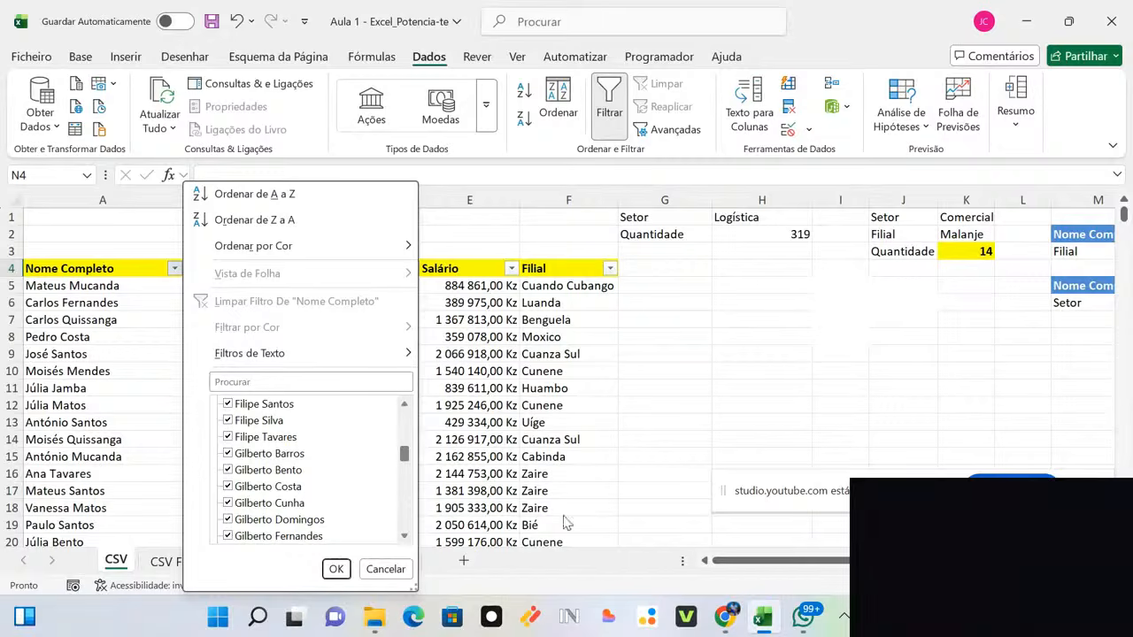
pyautogui.moveTo(792, 565)
pyautogui.mouseDown()
pyautogui.moveTo(854, 563)
pyautogui.moveTo(779, 563)
pyautogui.mouseUp()
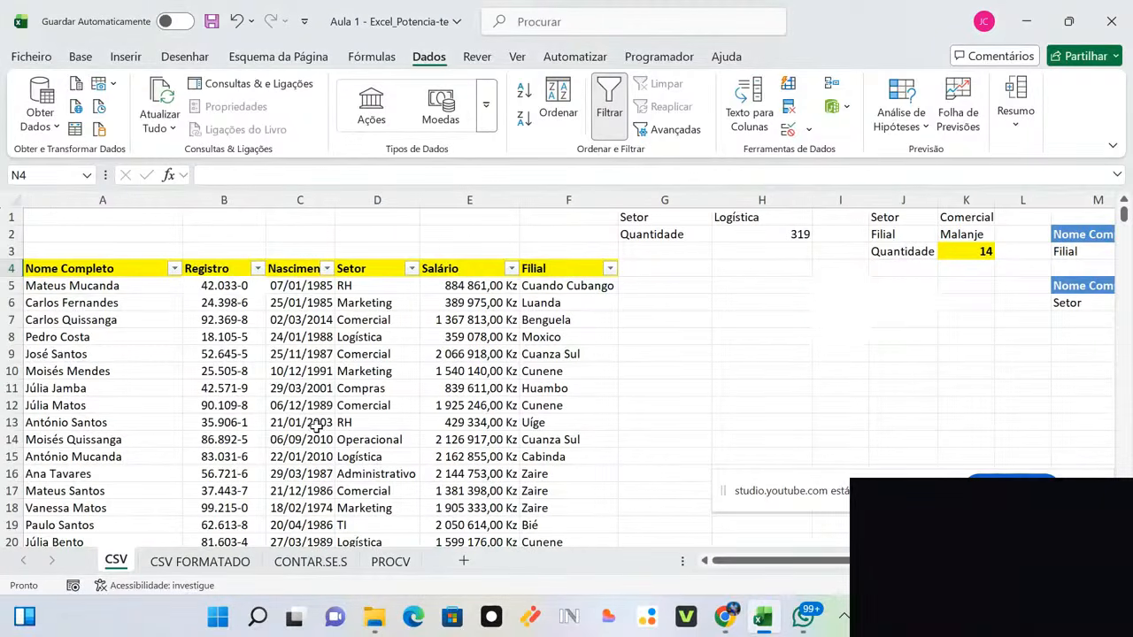
pyautogui.click(176, 270)
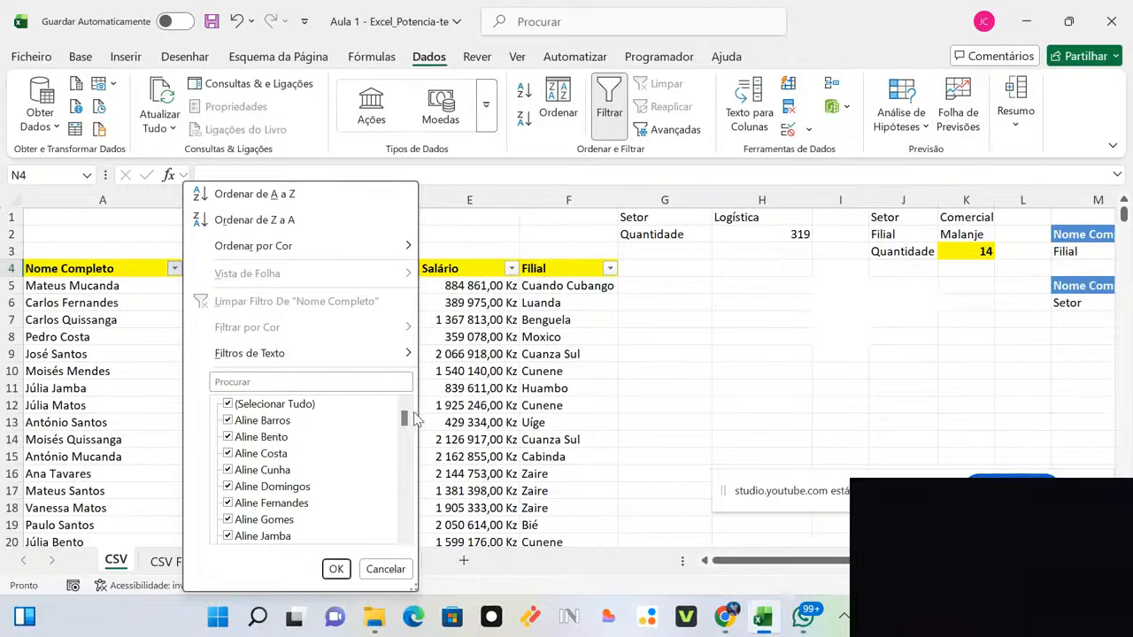
pyautogui.click(361, 383)
pyautogui.write('gi')
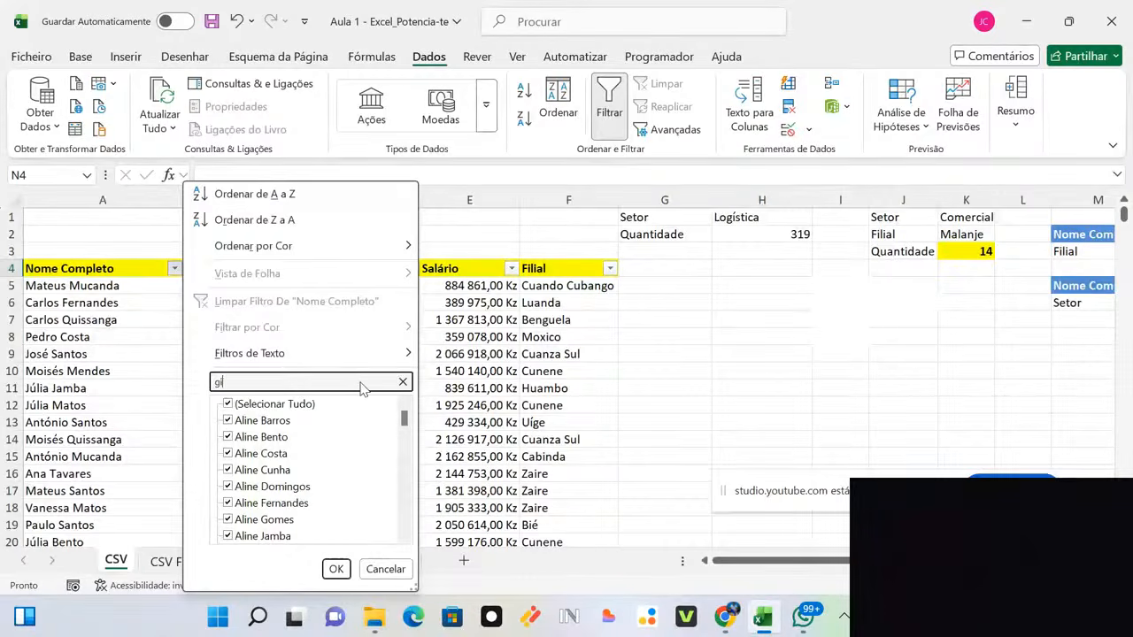
pyautogui.write('lbert')
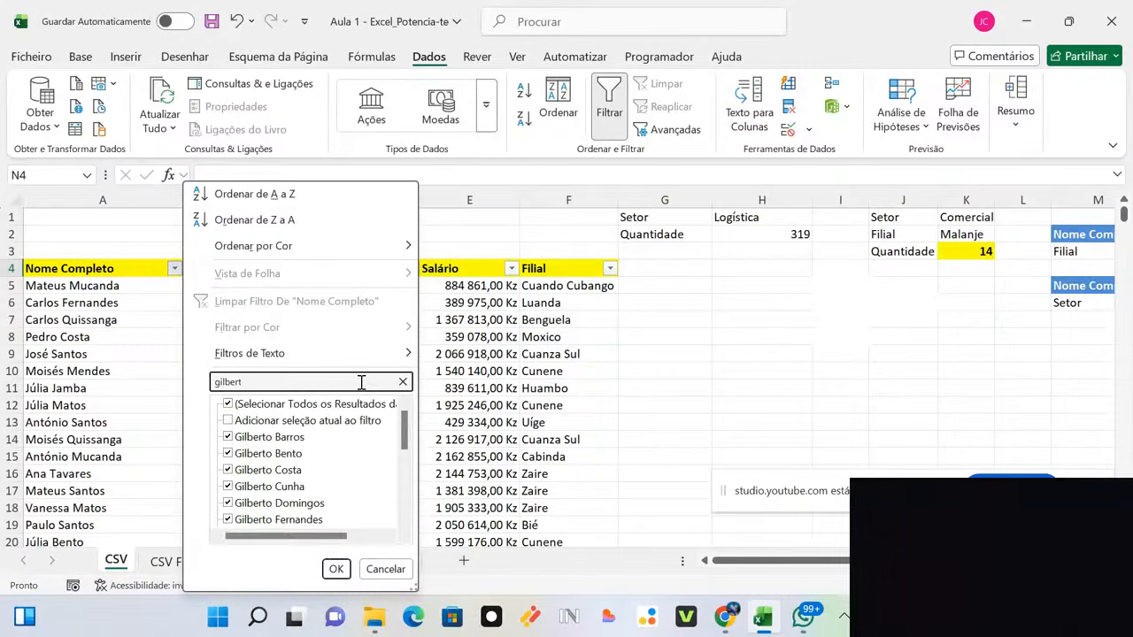
pyautogui.write('o')
pyautogui.click(263, 405)
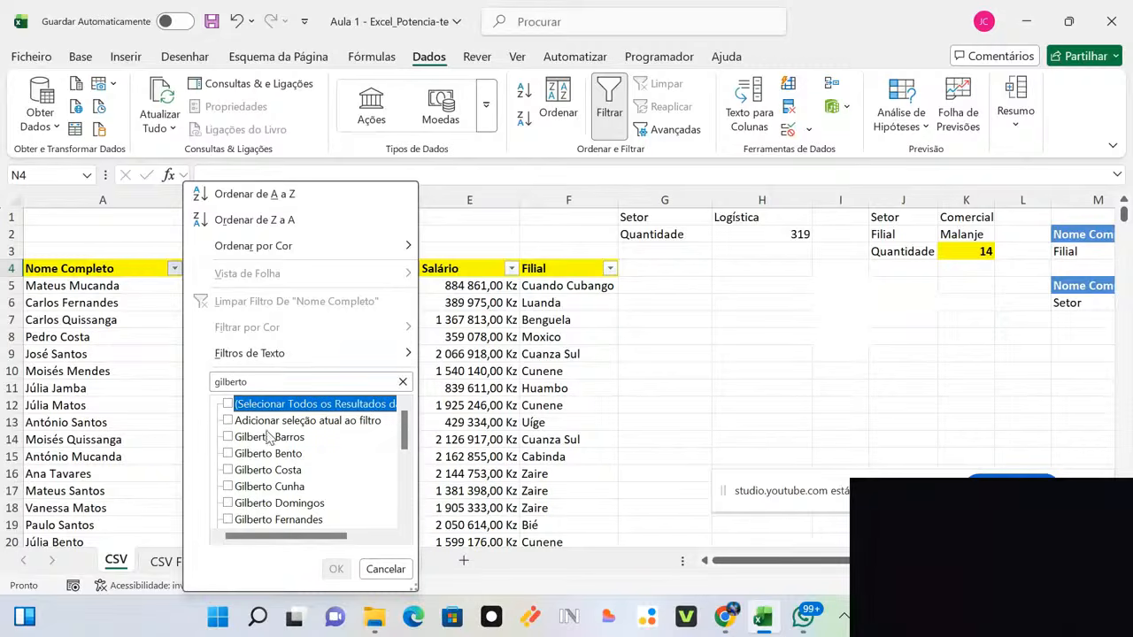
pyautogui.click(228, 471)
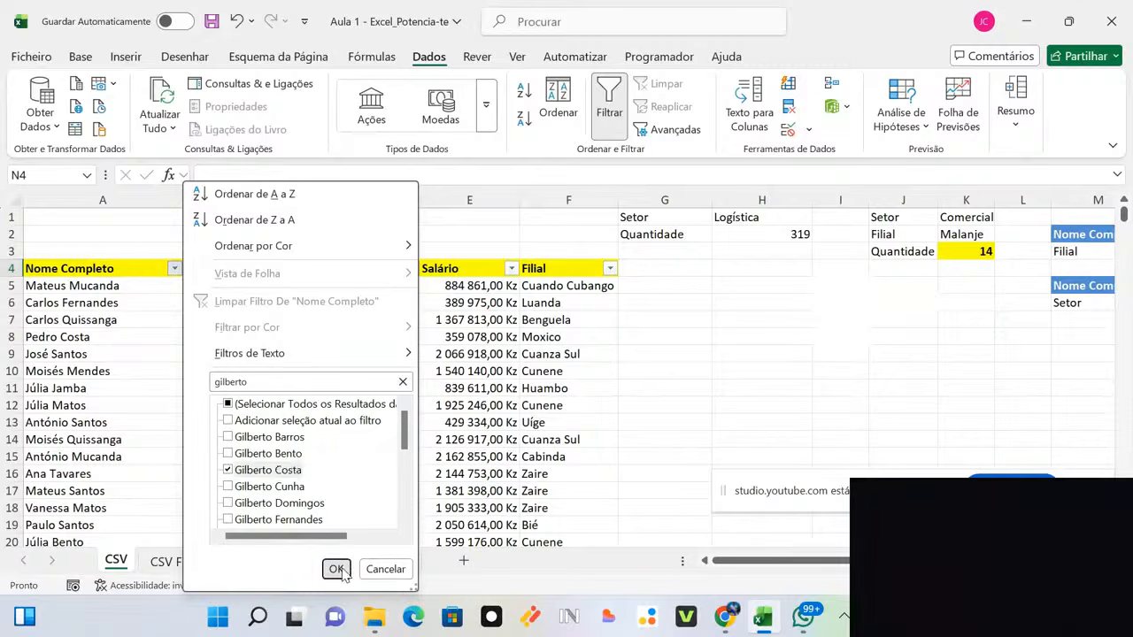
pyautogui.click(336, 570)
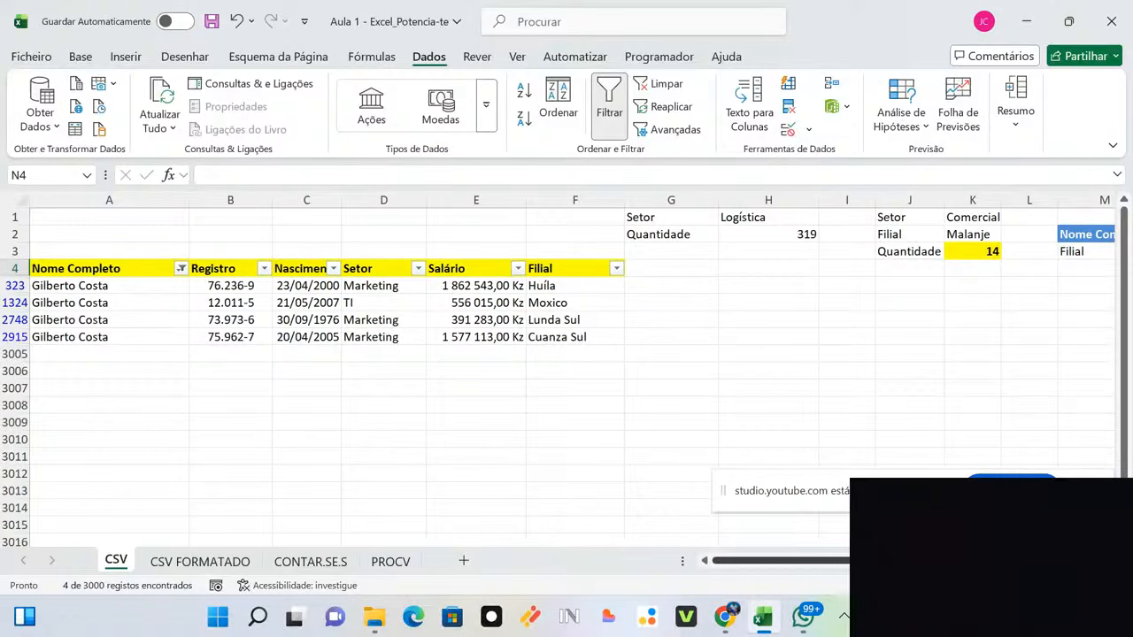
pyautogui.moveTo(876, 560); pyautogui.dragTo(774, 564)
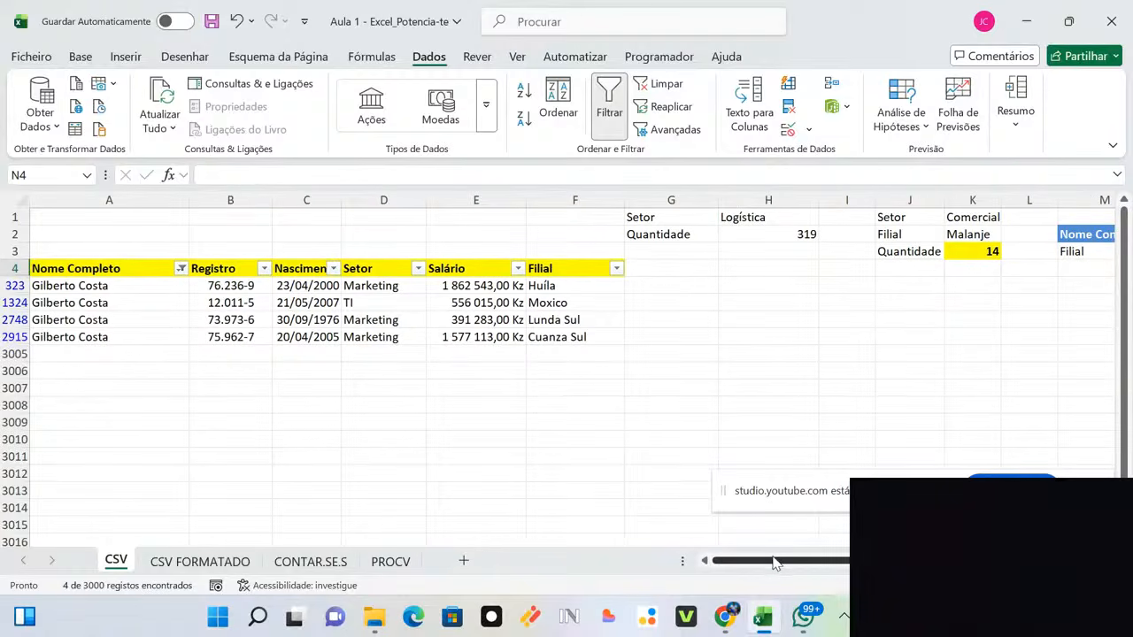
pyautogui.click(180, 268)
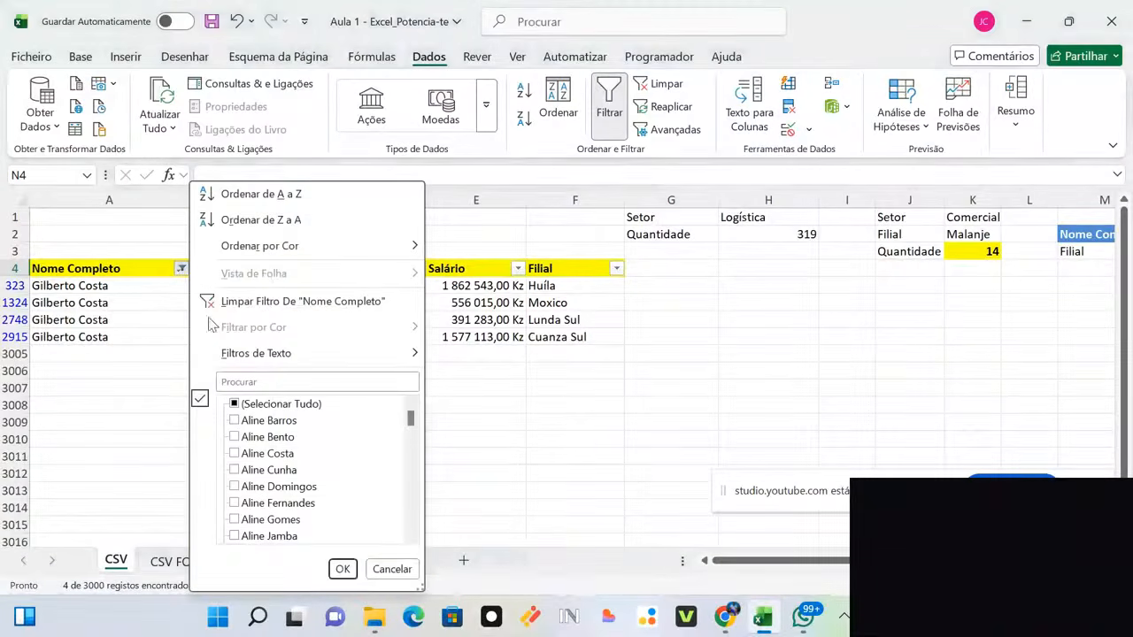
pyautogui.click(320, 407)
pyautogui.click(345, 570)
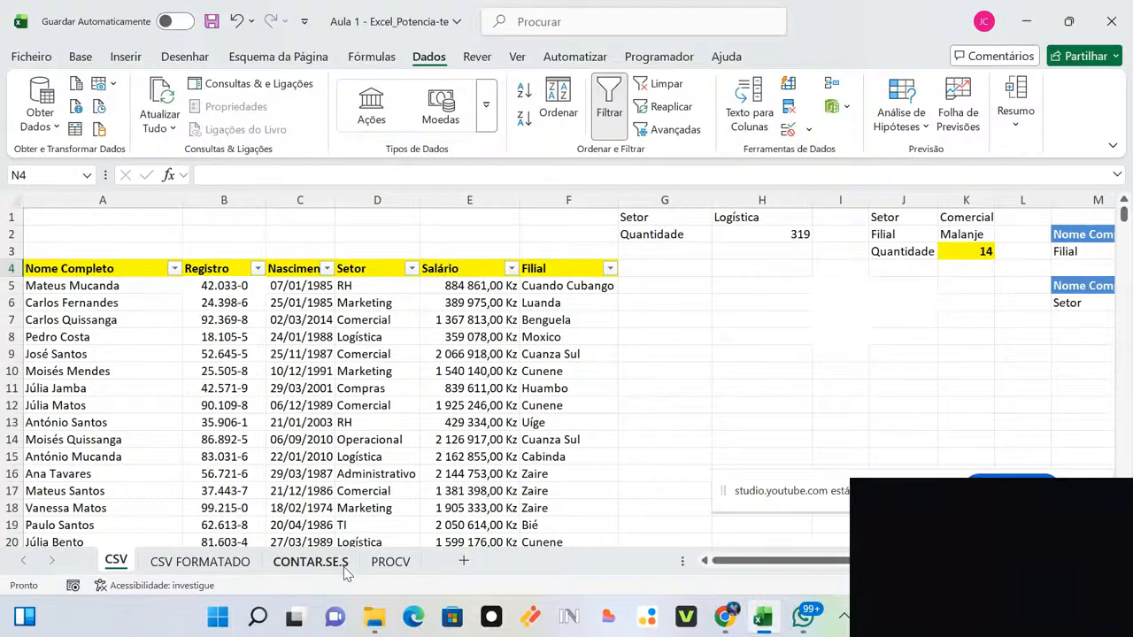
pyautogui.click(55, 199)
# Step: Run Remove Duplicates on the Nome Completo column A, keeping 551 unique values, and close the report
pyautogui.click(561, 406)
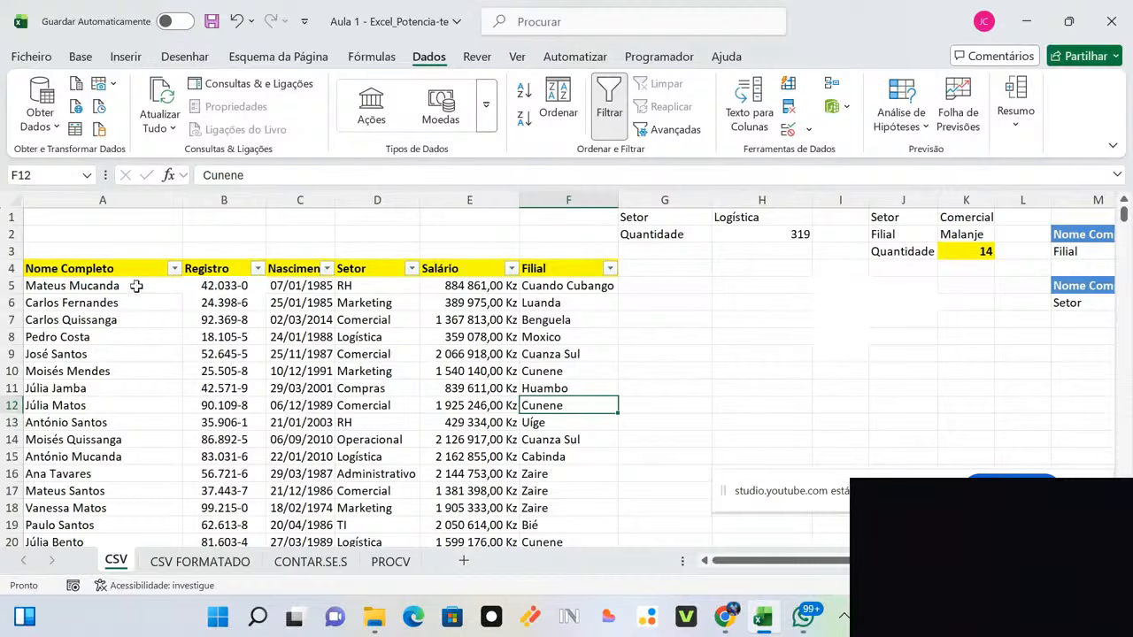
pyautogui.click(82, 200)
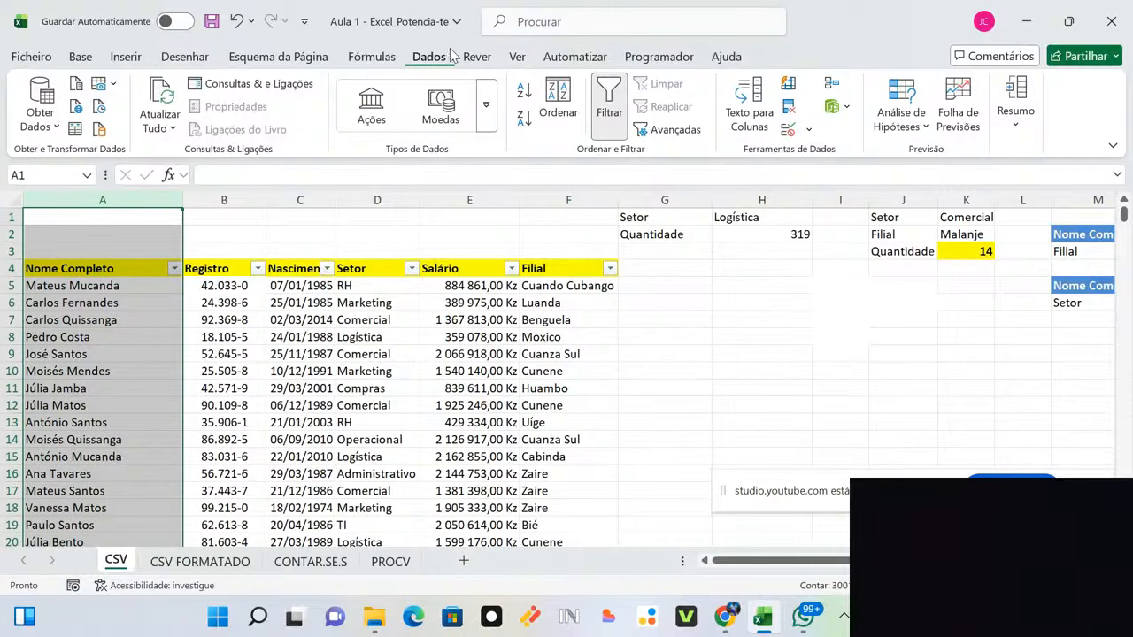
pyautogui.click(788, 108)
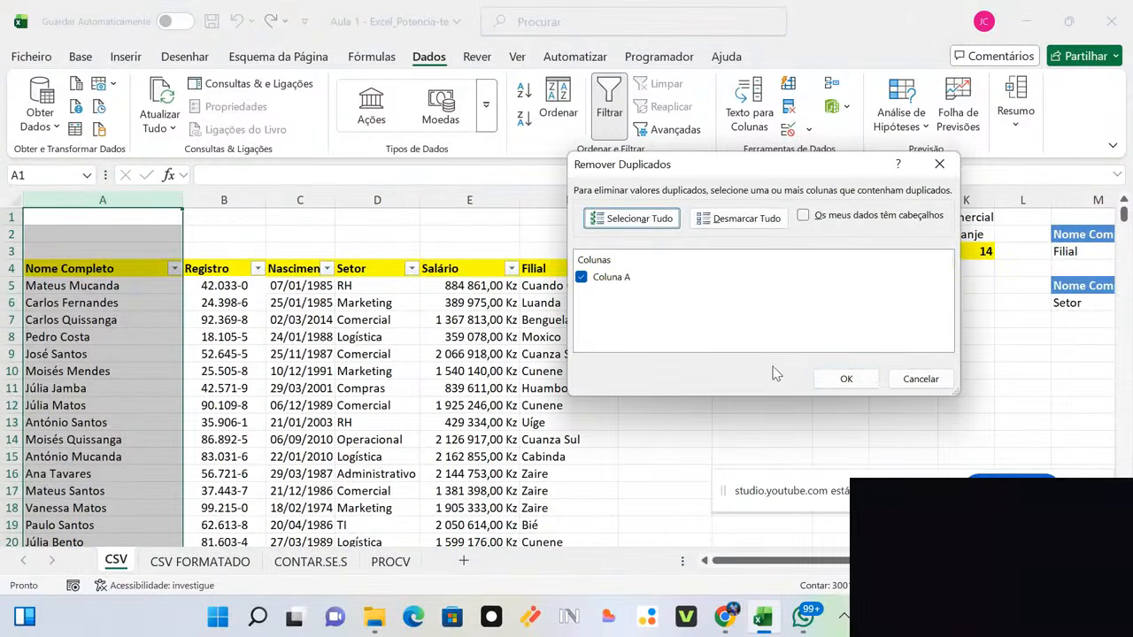
pyautogui.click(845, 380)
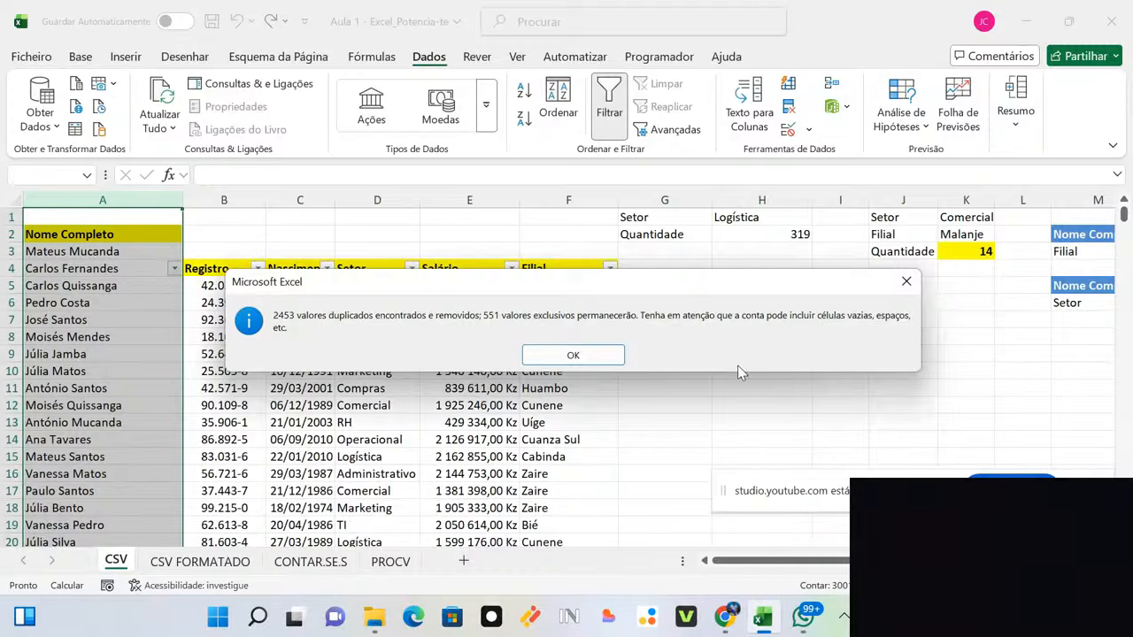
pyautogui.moveTo(553, 282); pyautogui.dragTo(607, 281)
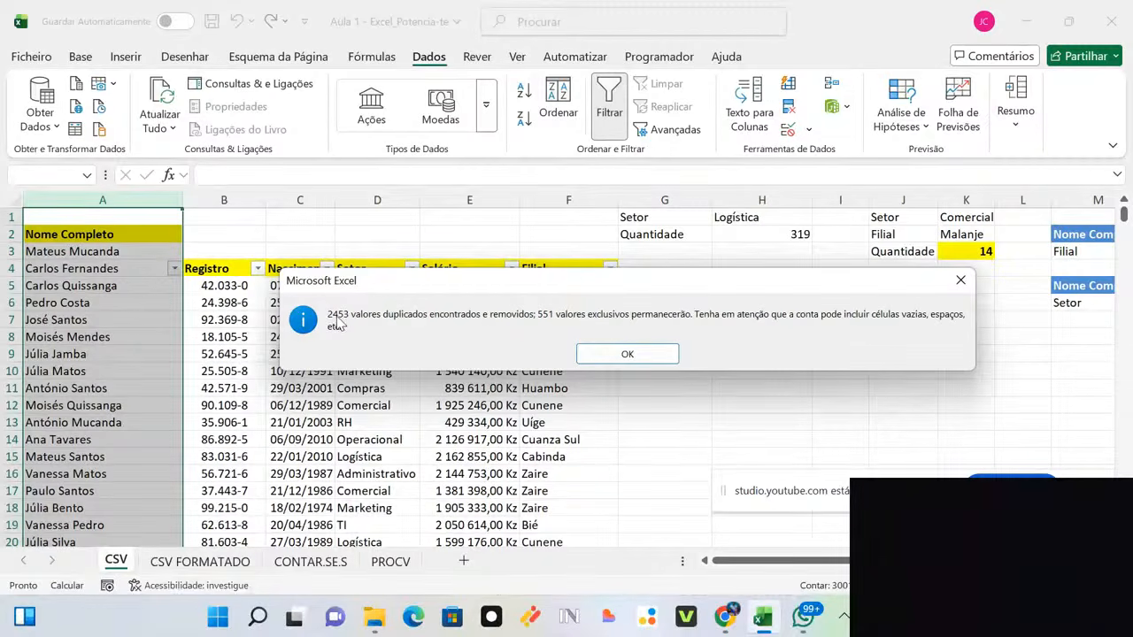
pyautogui.click(669, 355)
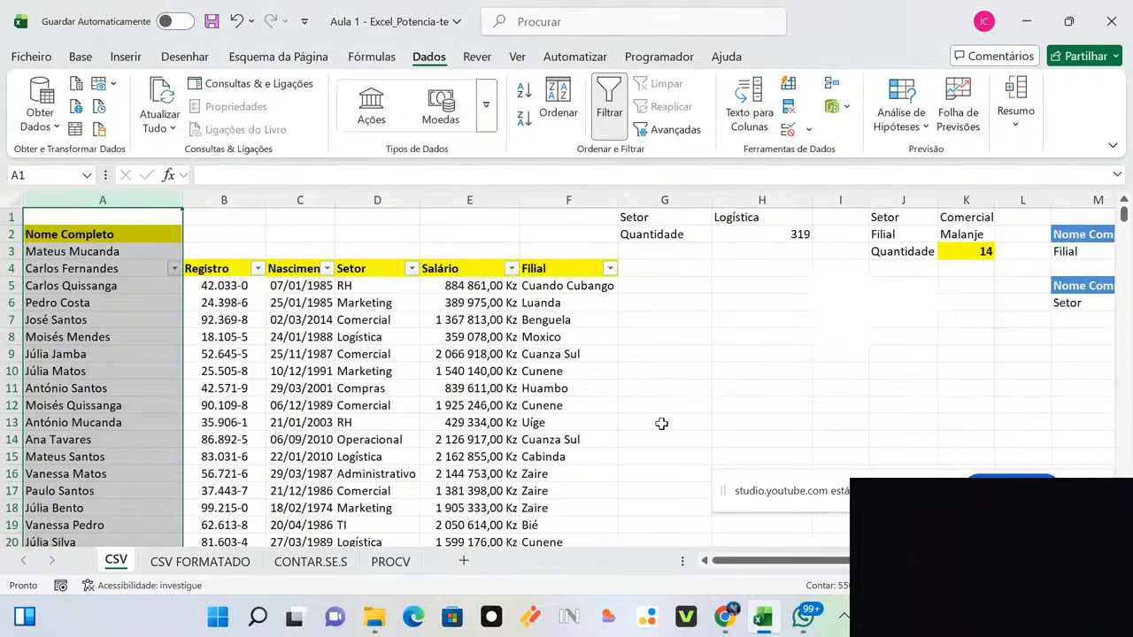
pyautogui.click(619, 406)
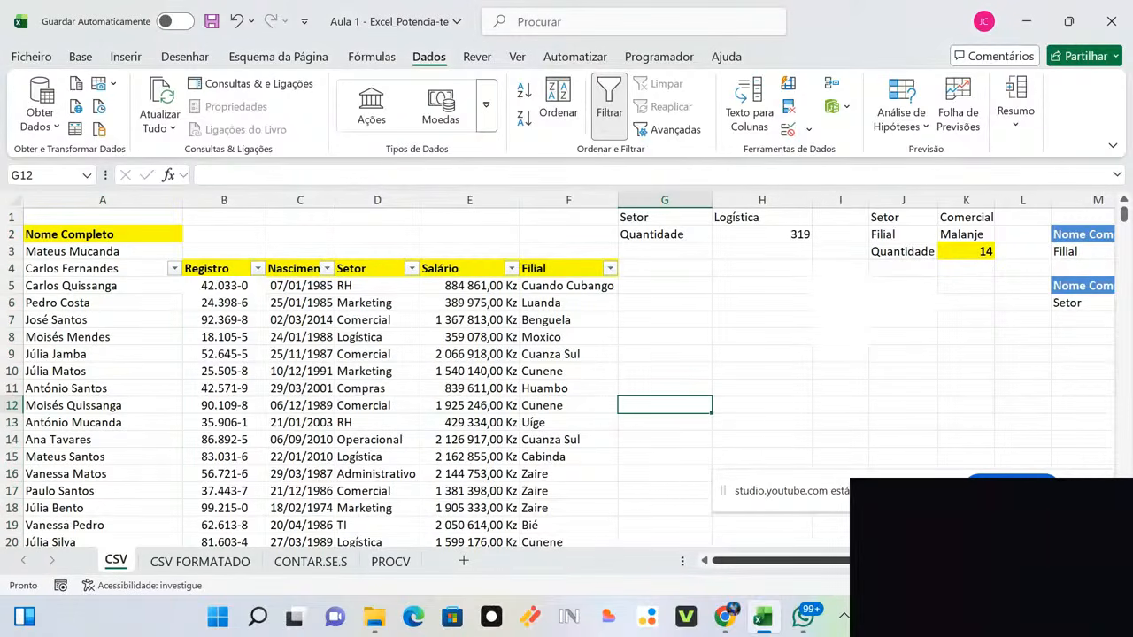
pyautogui.hscroll(3, 567, 372)
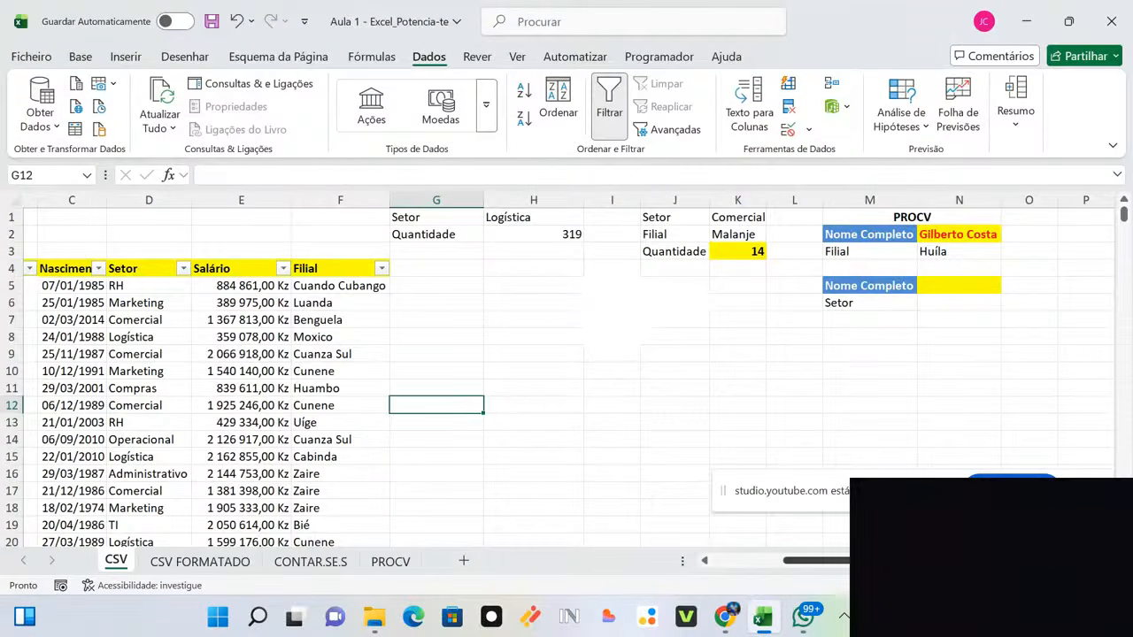
pyautogui.hscroll(-3, 814, 560)
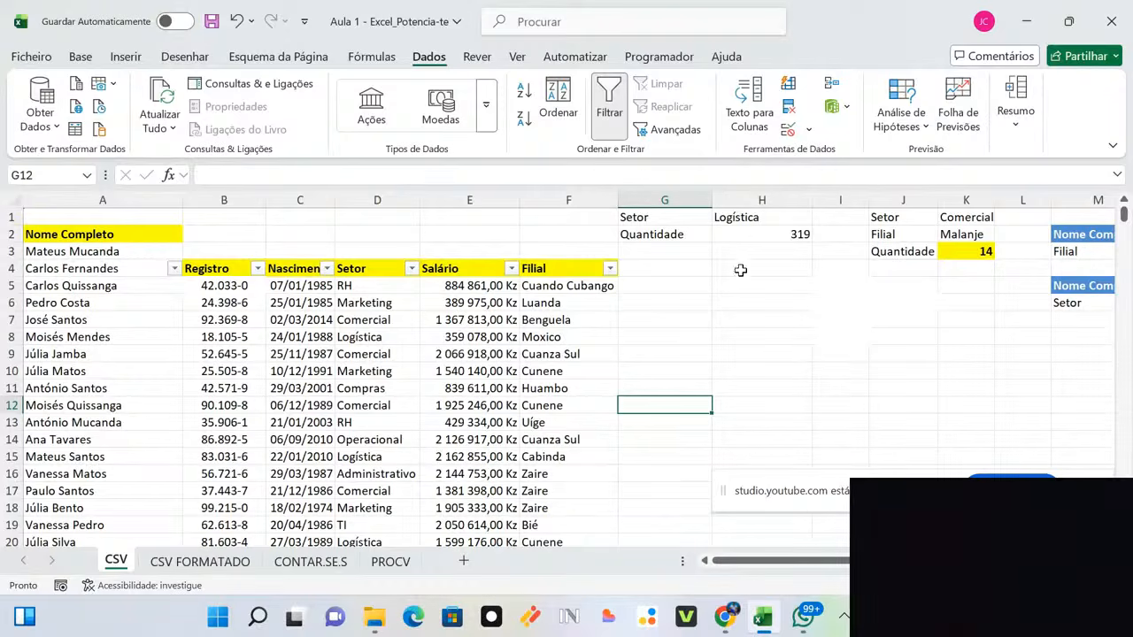
pyautogui.click(829, 302)
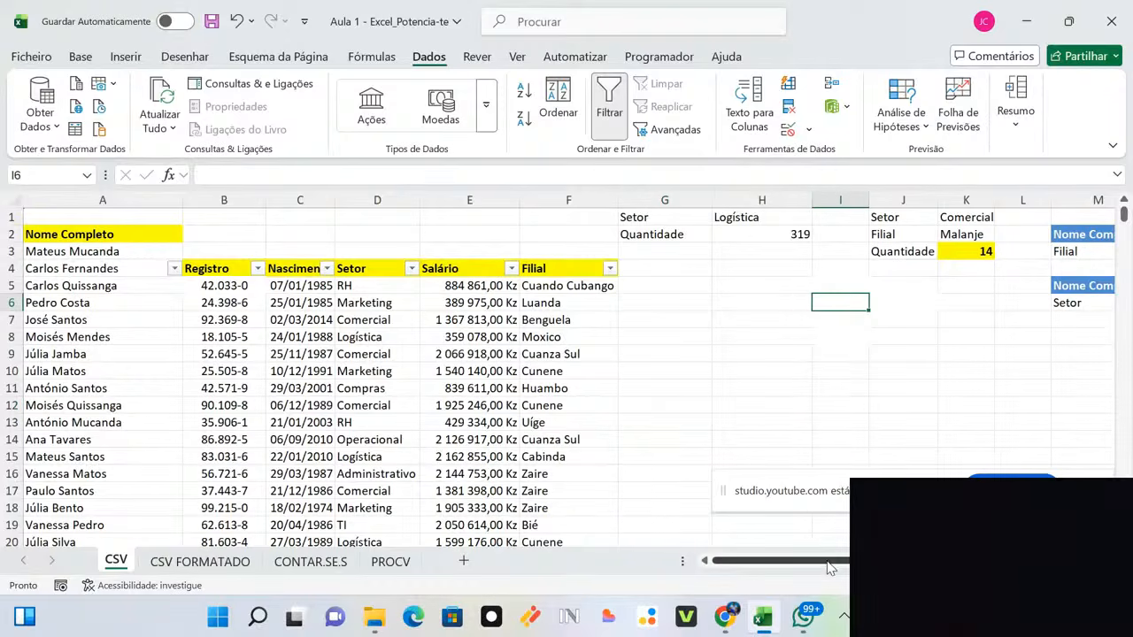
pyautogui.hscroll(2, 830, 568)
pyautogui.click(929, 235)
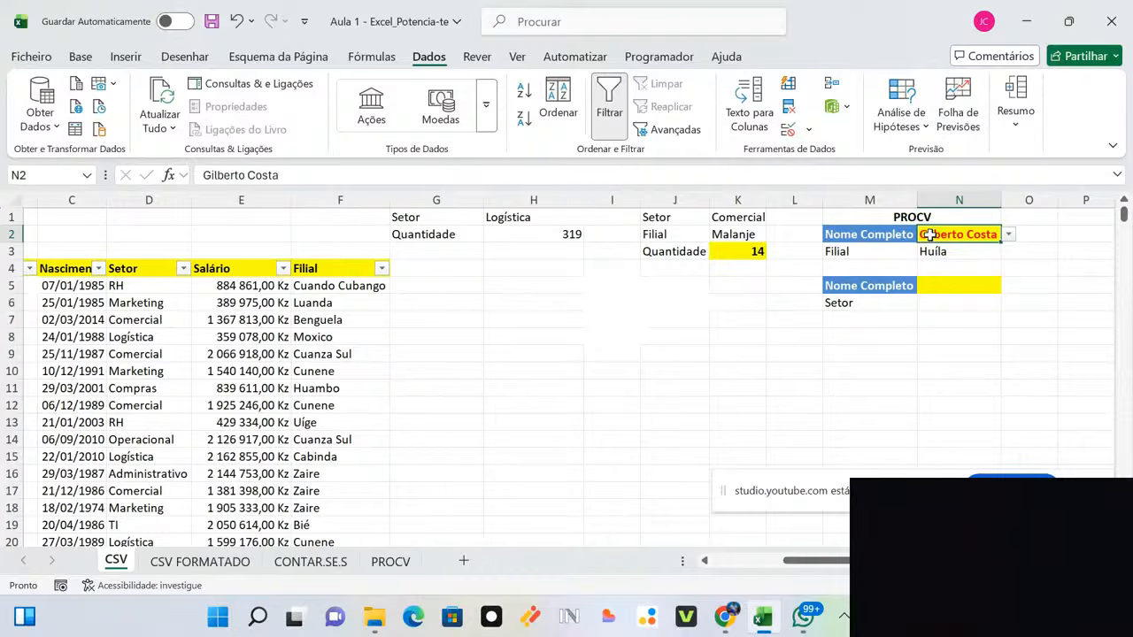
pyautogui.click(1009, 235)
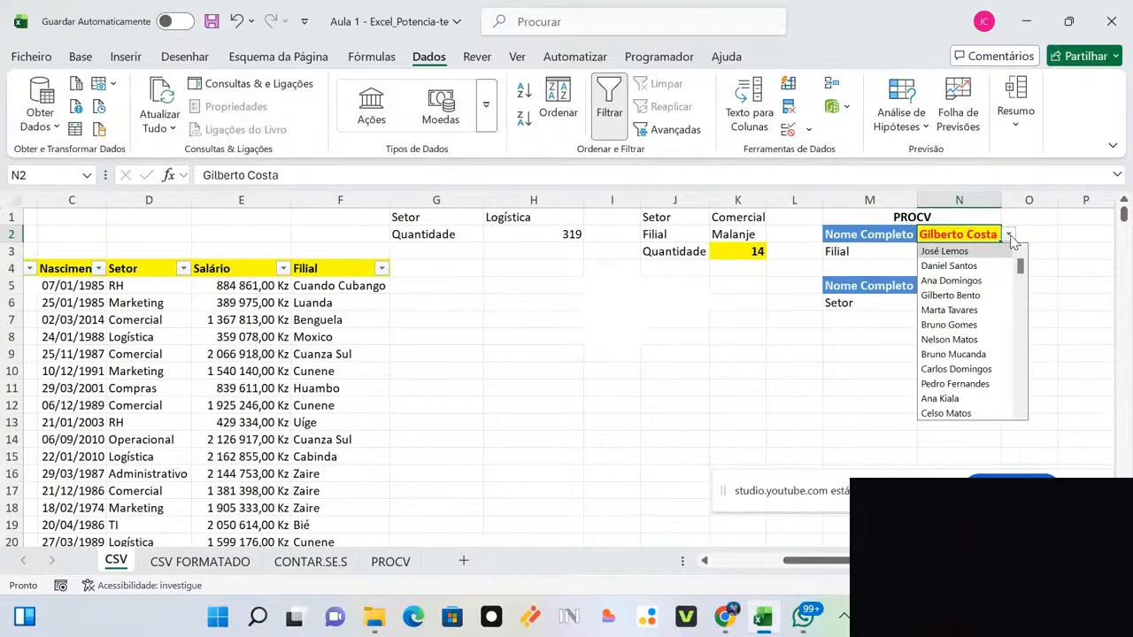
pyautogui.click(995, 281)
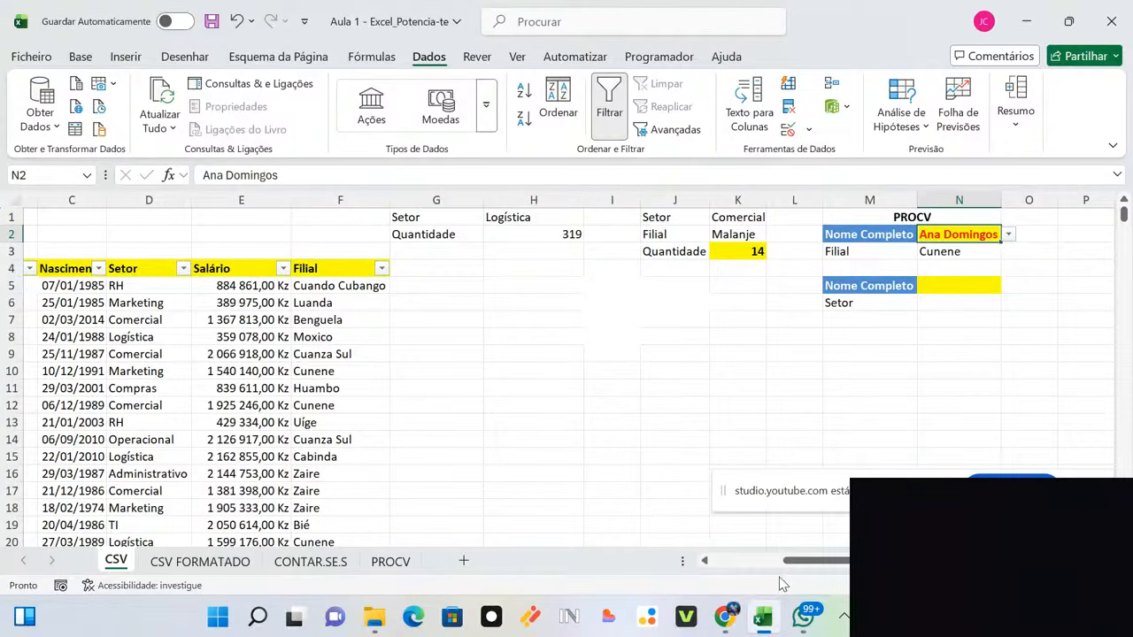
pyautogui.hscroll(-2, 786, 566)
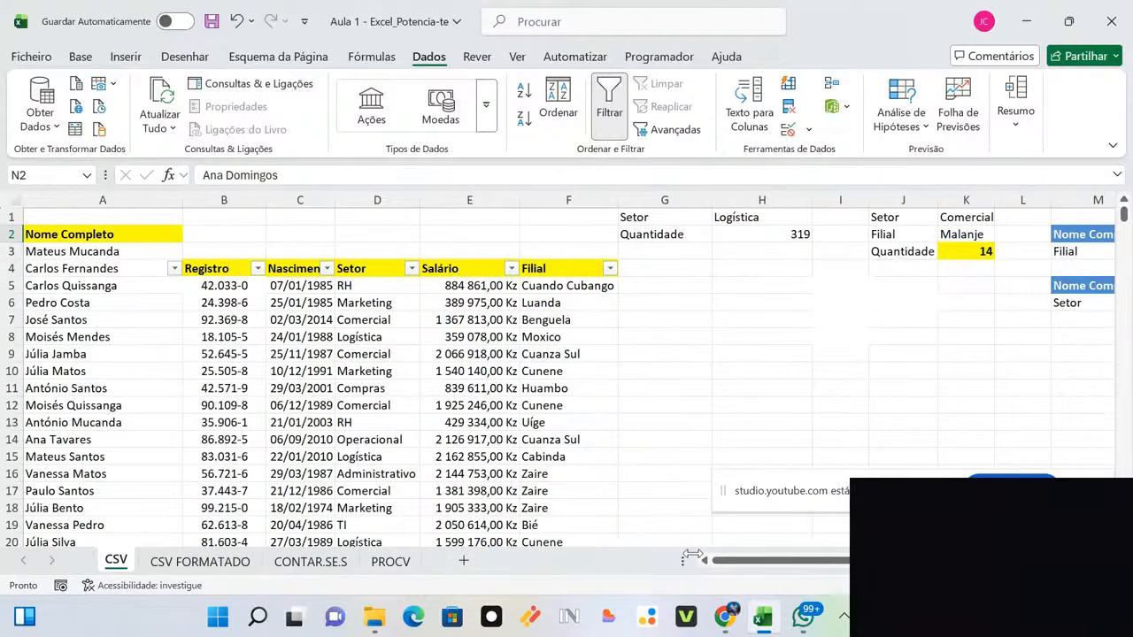
pyautogui.hotkey('ctrl', 'z')
pyautogui.hotkey('ctrl', 'z')
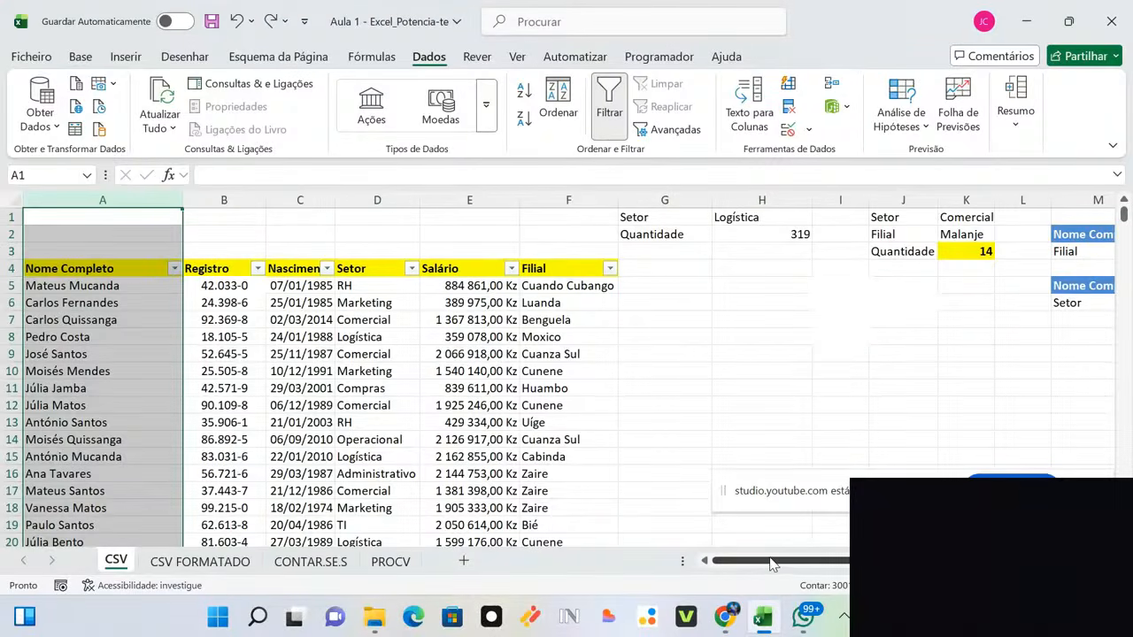
pyautogui.moveTo(770, 565); pyautogui.dragTo(841, 565)
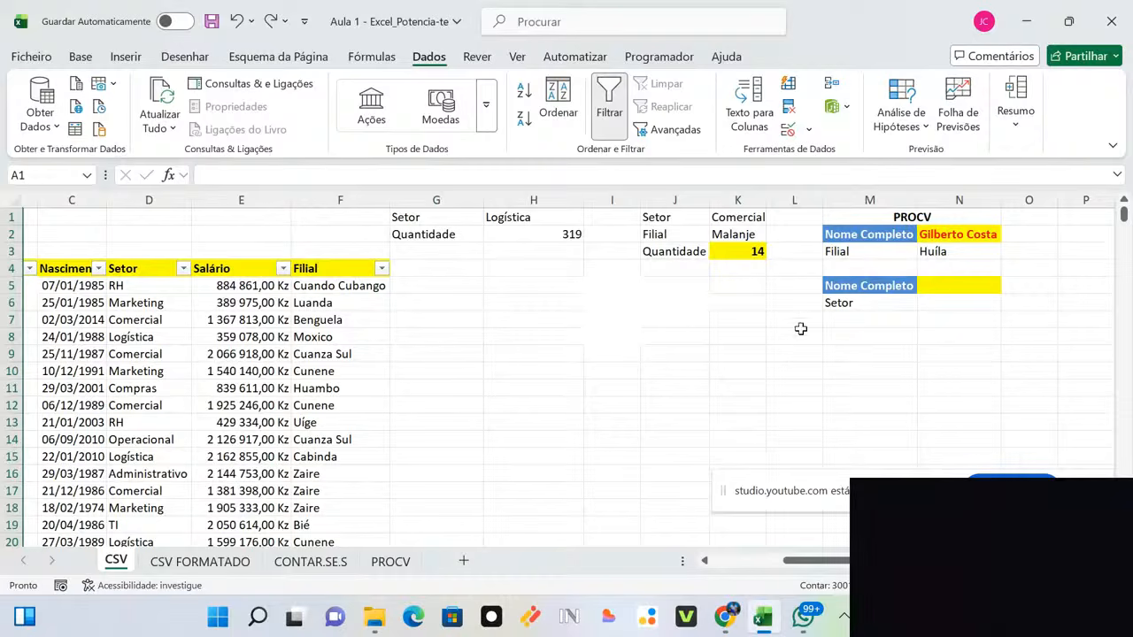
pyautogui.moveTo(831, 563); pyautogui.dragTo(592, 556)
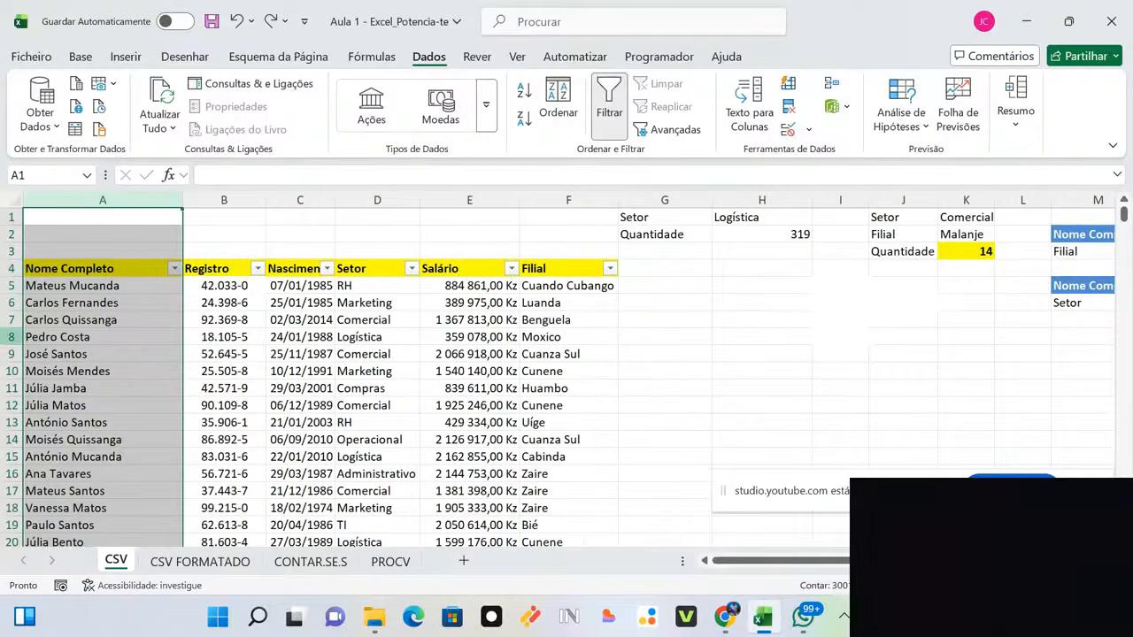
pyautogui.click(42, 337)
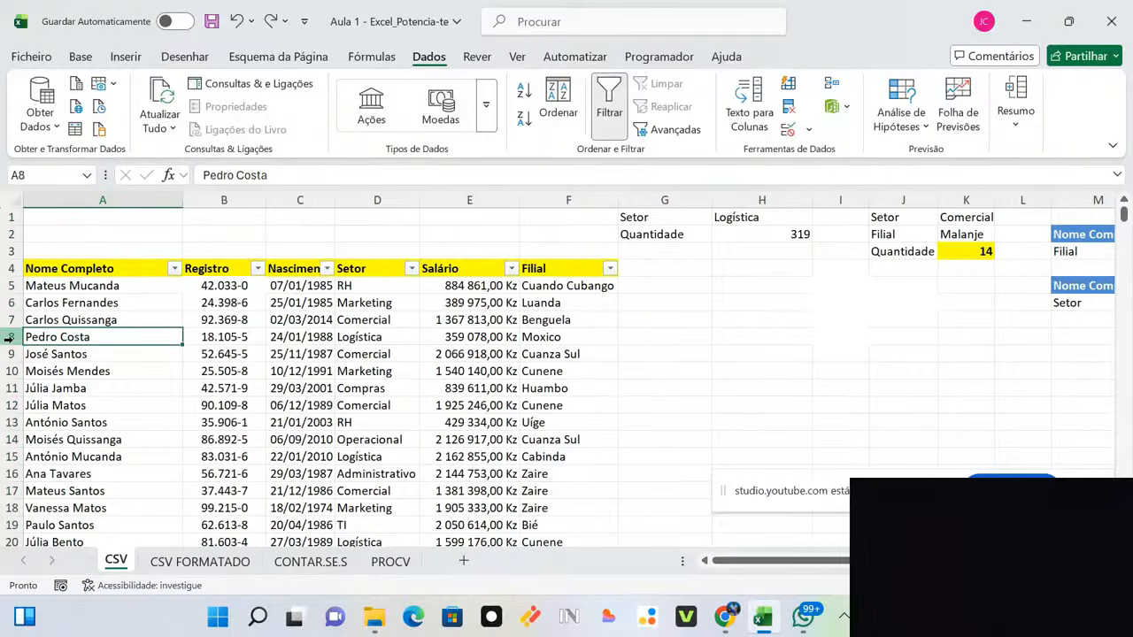
pyautogui.click(11, 337)
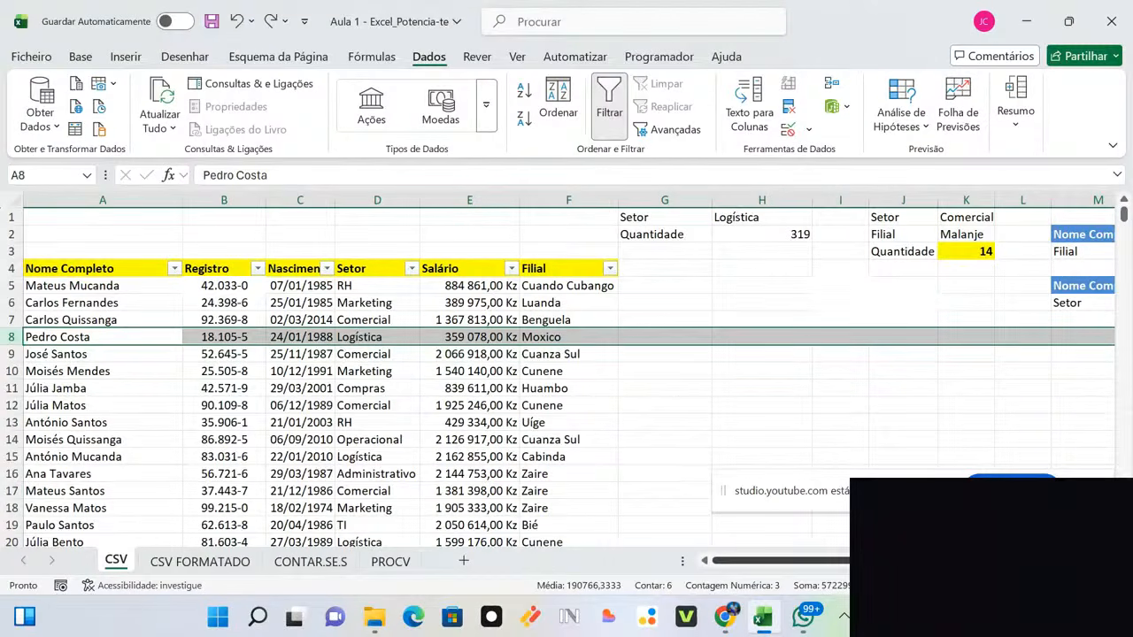
pyautogui.hscroll(2, 436, 375)
pyautogui.hscroll(-2, 436, 376)
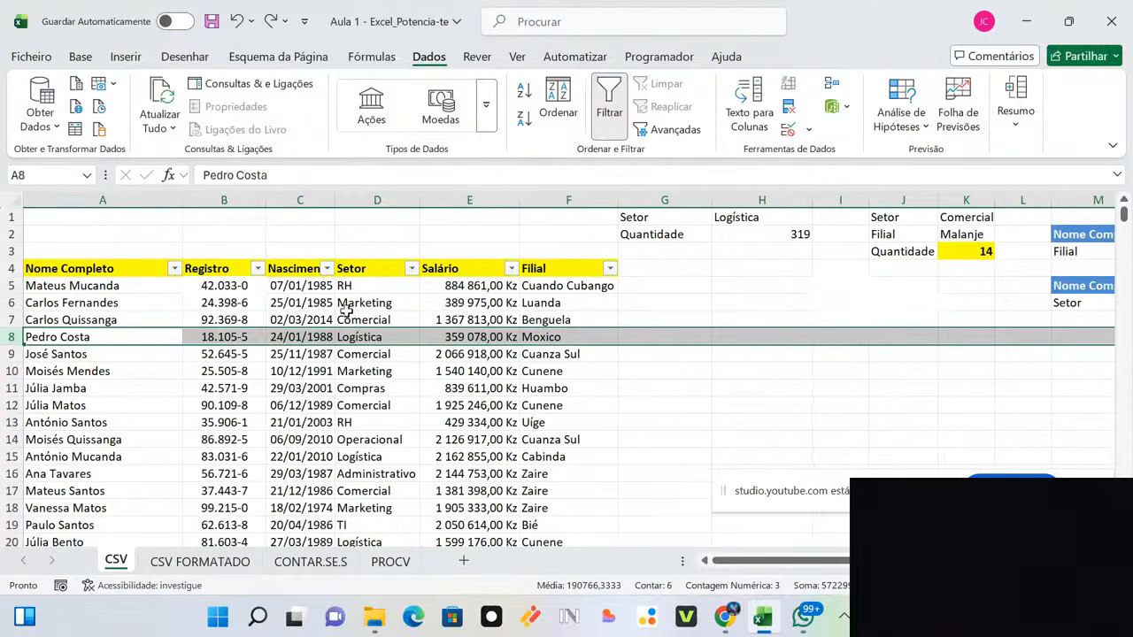
pyautogui.click(377, 321)
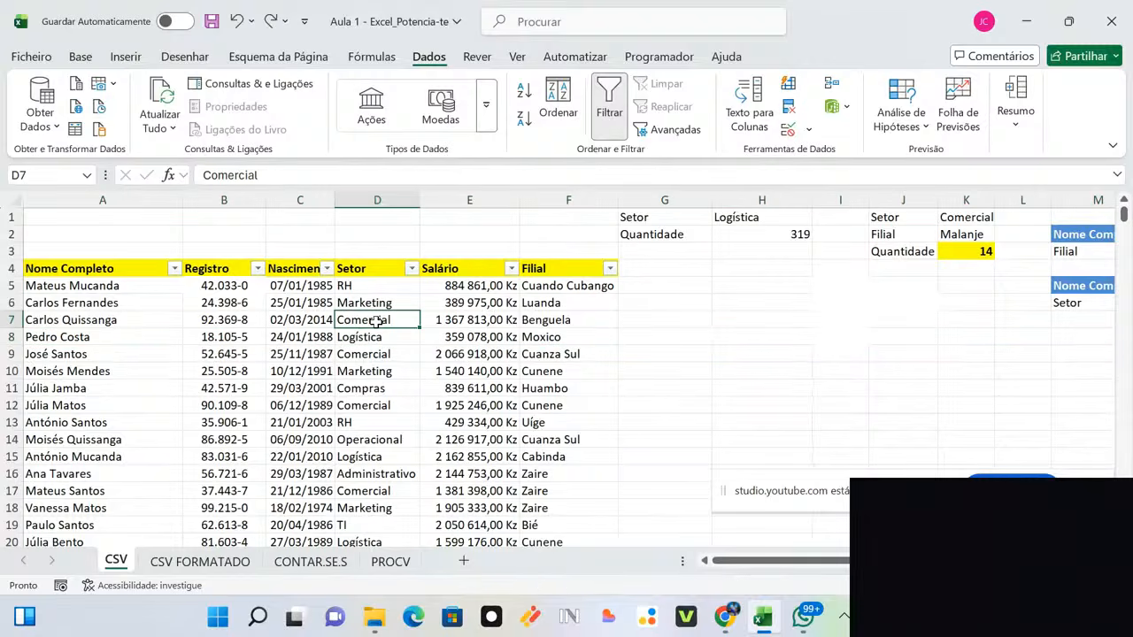
pyautogui.hotkey('ctrl', 'Down')
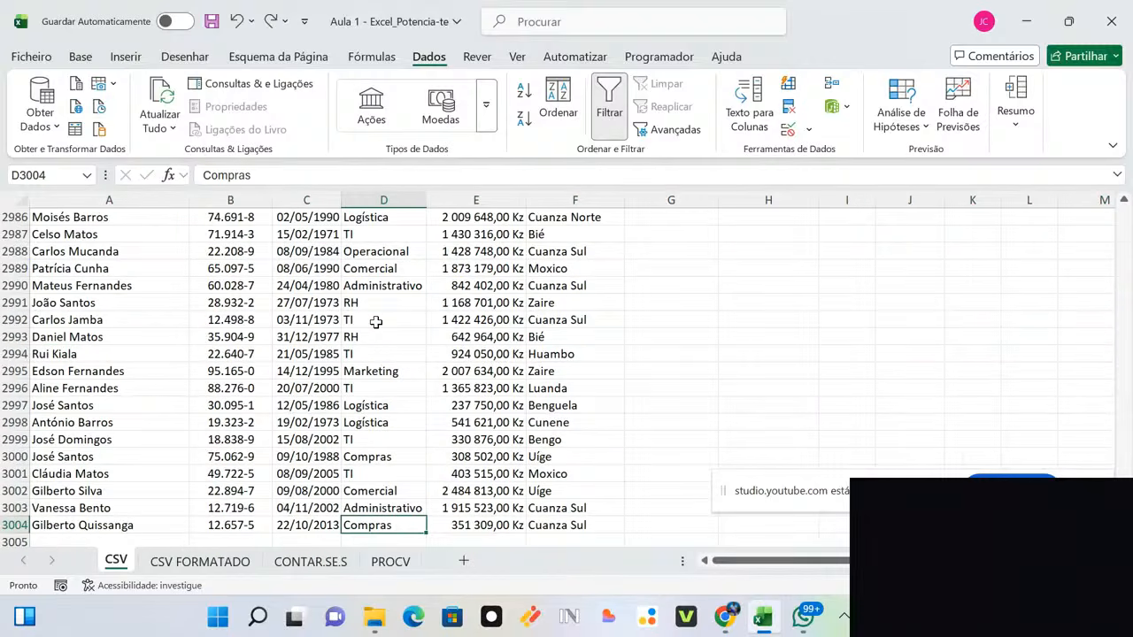
pyautogui.hotkey('ctrl', 'Up')
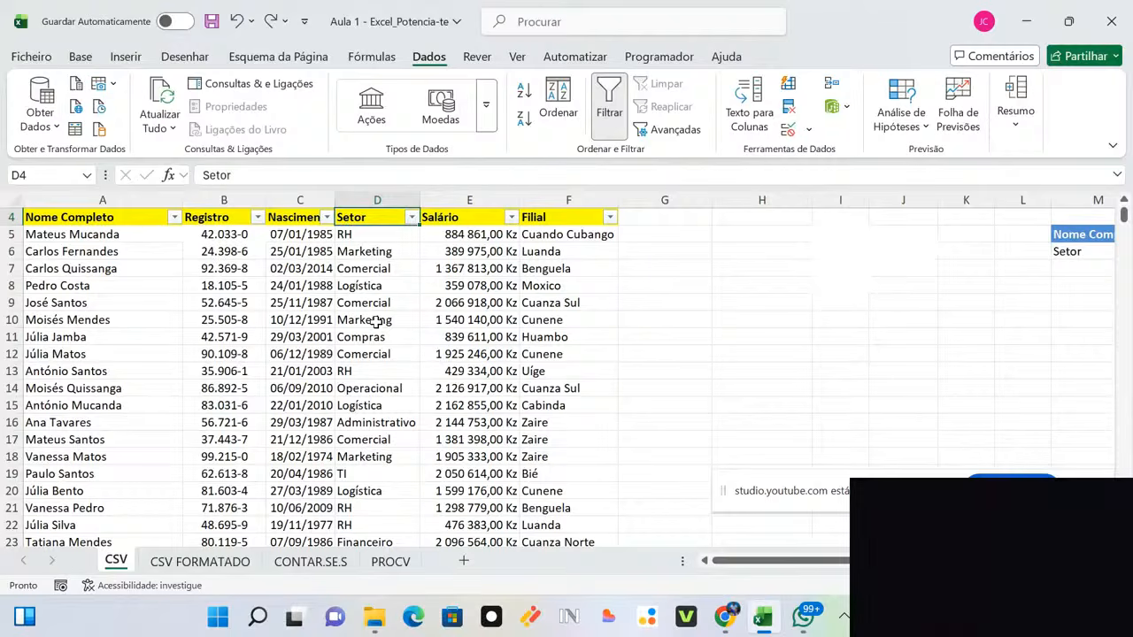
pyautogui.hotkey('ctrl', 'Right')
pyautogui.hotkey('ctrl', 'Right')
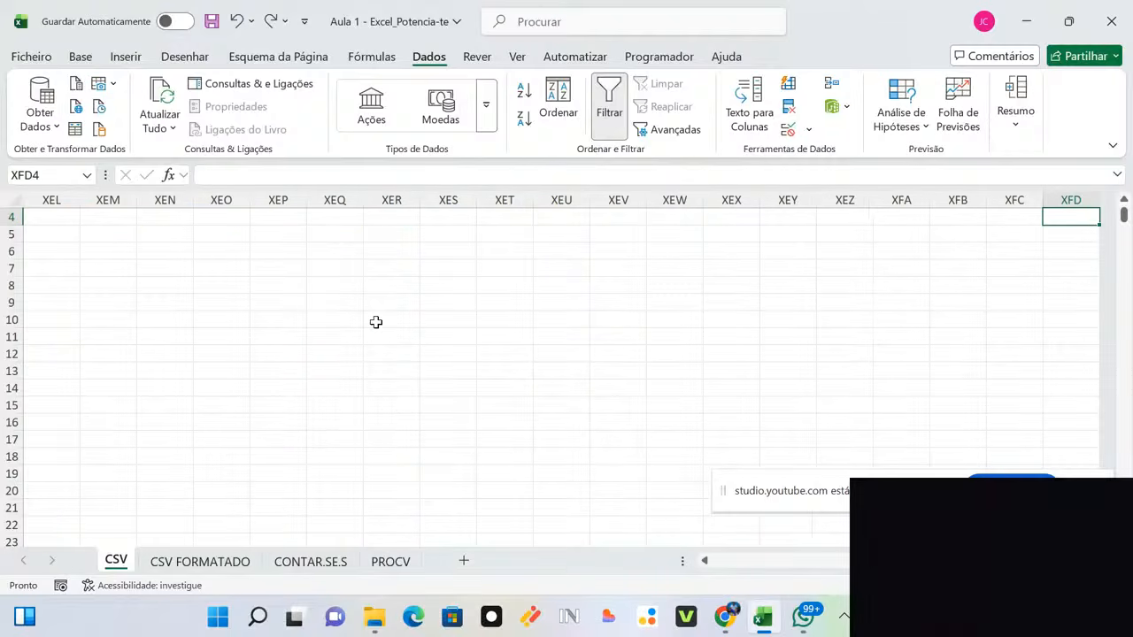
pyautogui.hotkey('ctrl', 'Left')
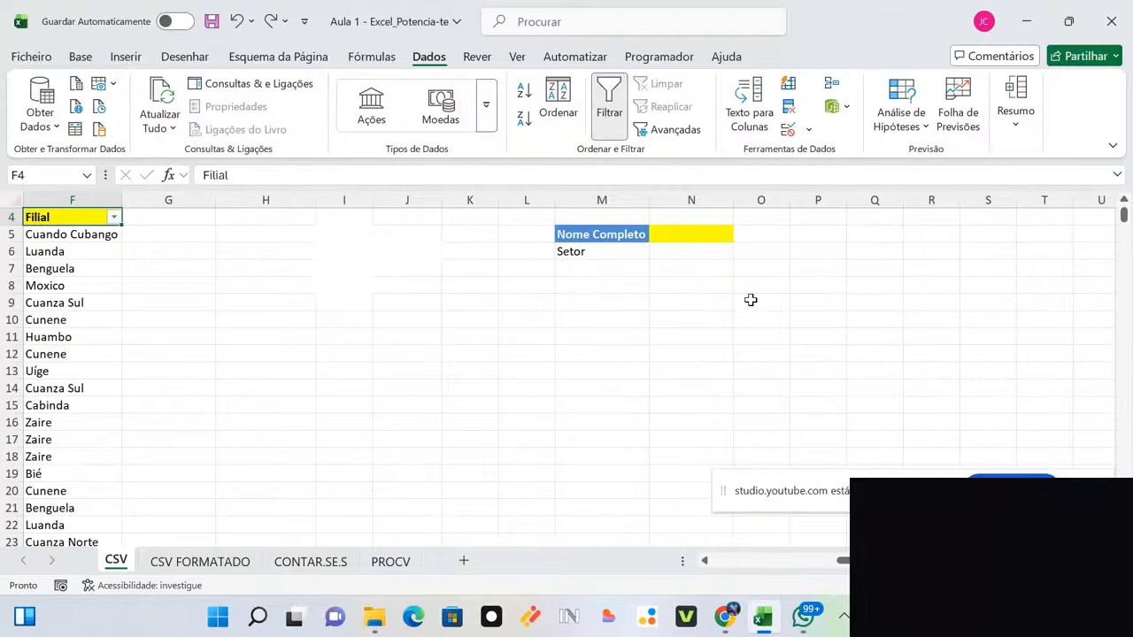
pyautogui.scroll(1, 1125, 198)
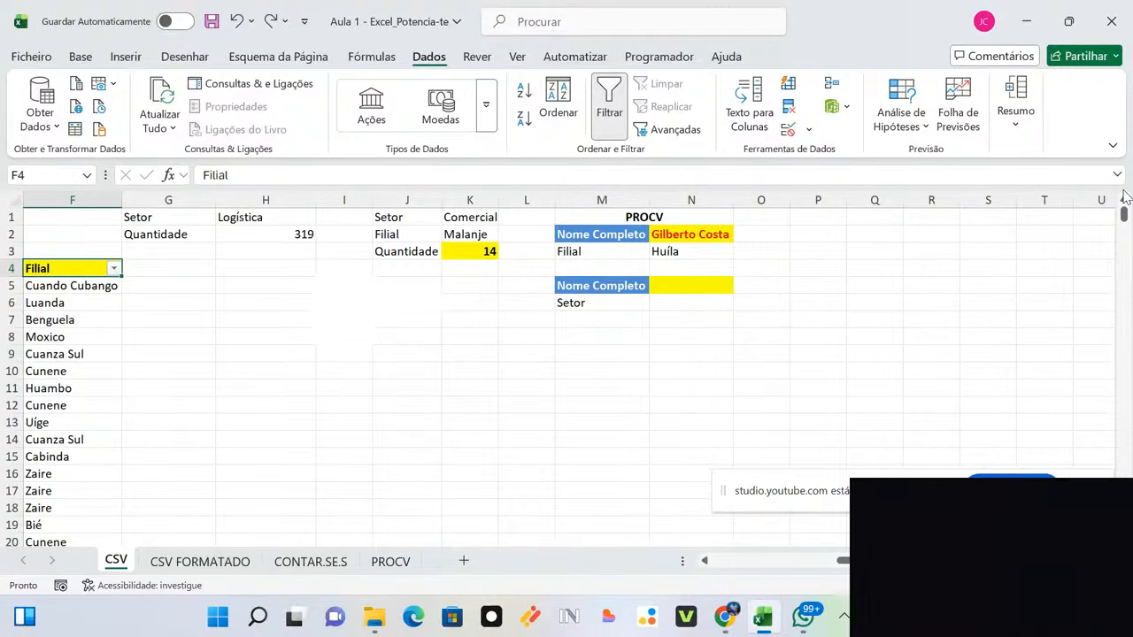
pyautogui.click(673, 284)
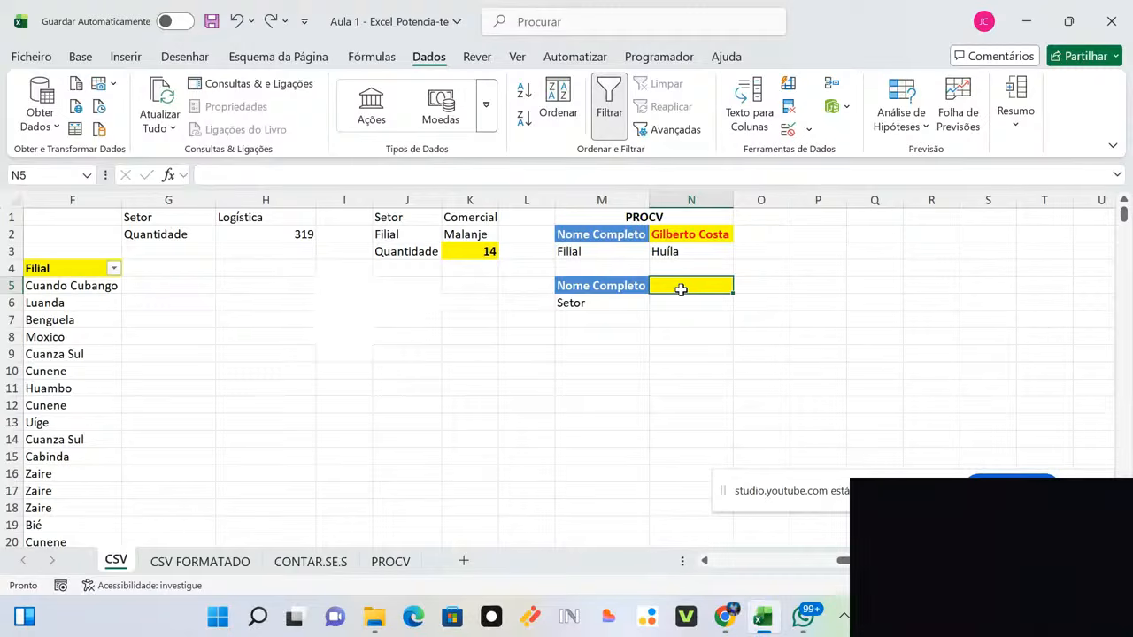
# Step: Give N5 a list validation with source =$A$5:$A$3004
pyautogui.click(809, 131)
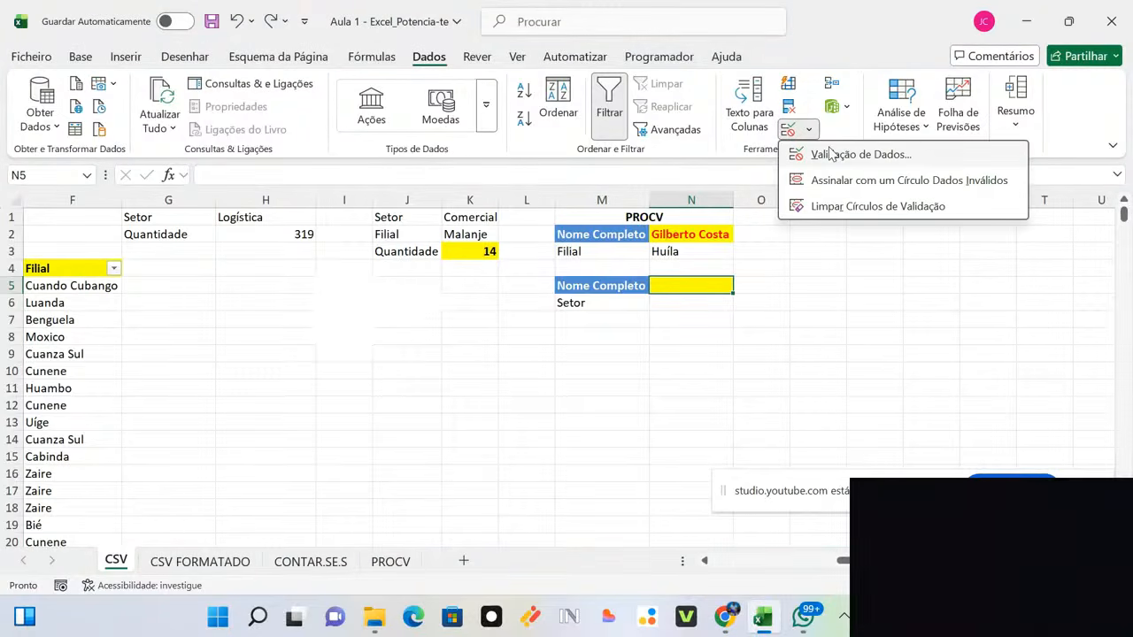
pyautogui.click(832, 154)
pyautogui.click(690, 221)
pyautogui.click(670, 267)
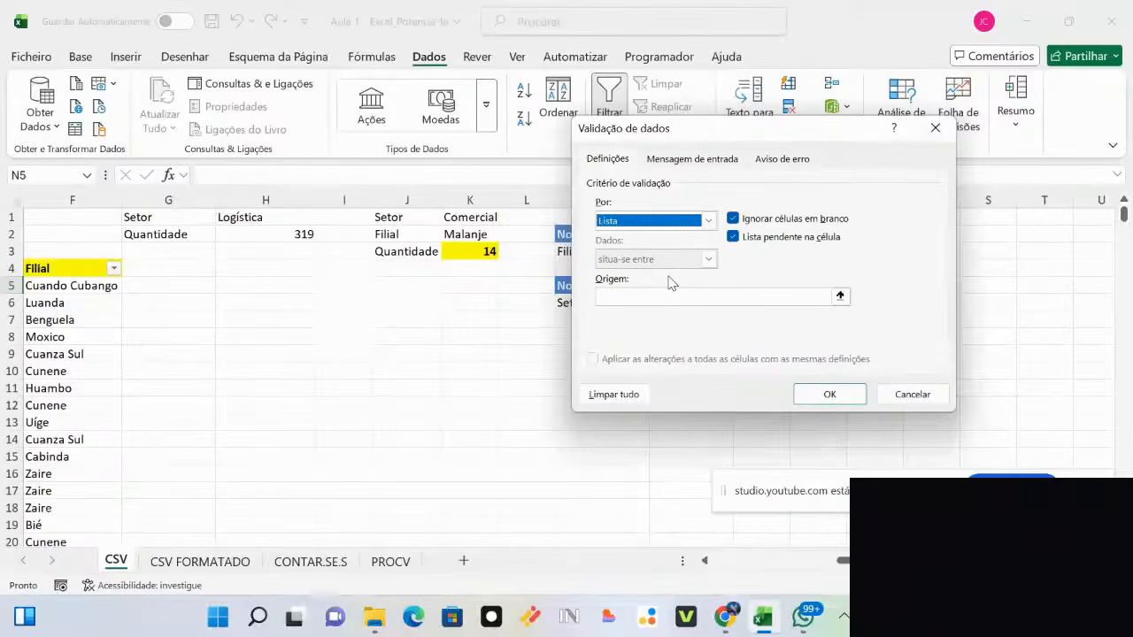
pyautogui.click(840, 296)
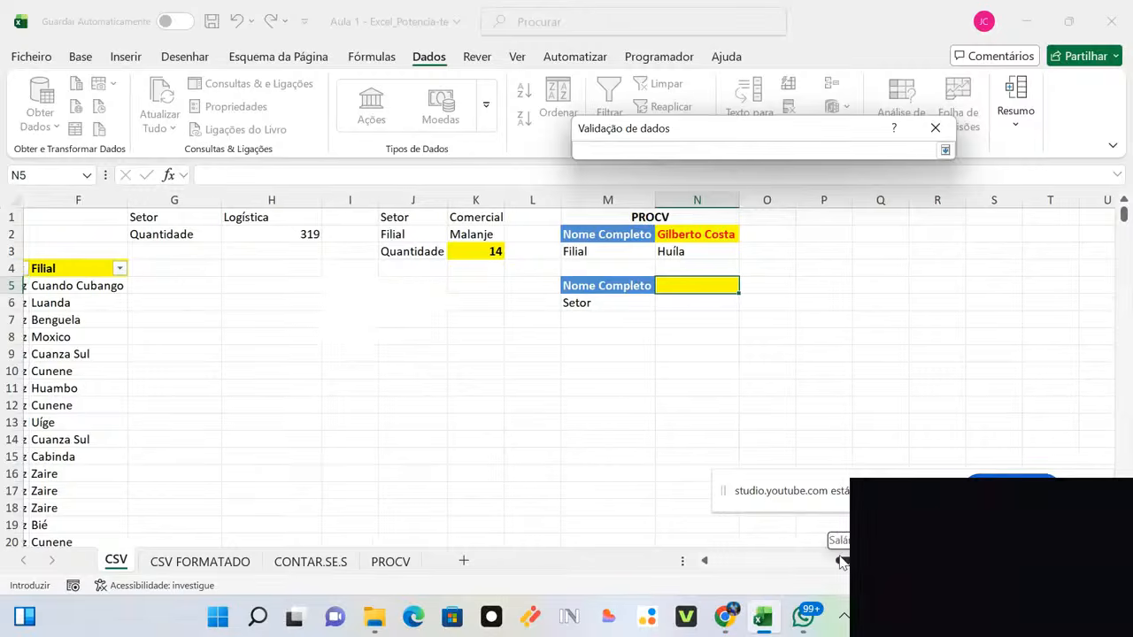
pyautogui.moveTo(840, 561); pyautogui.dragTo(623, 554)
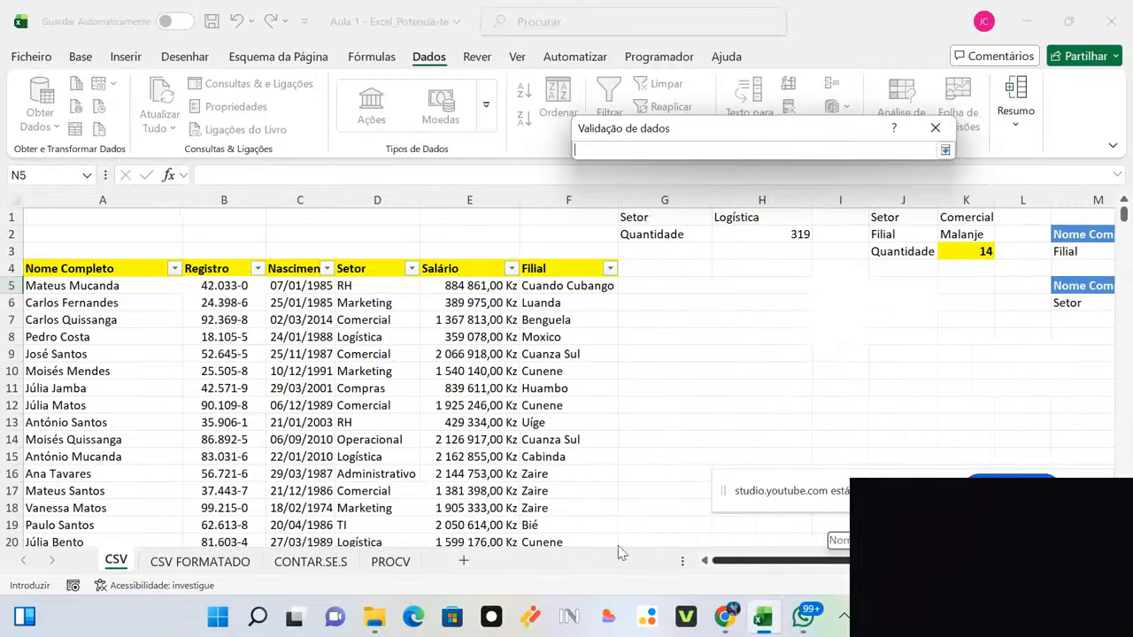
pyautogui.click(80, 286)
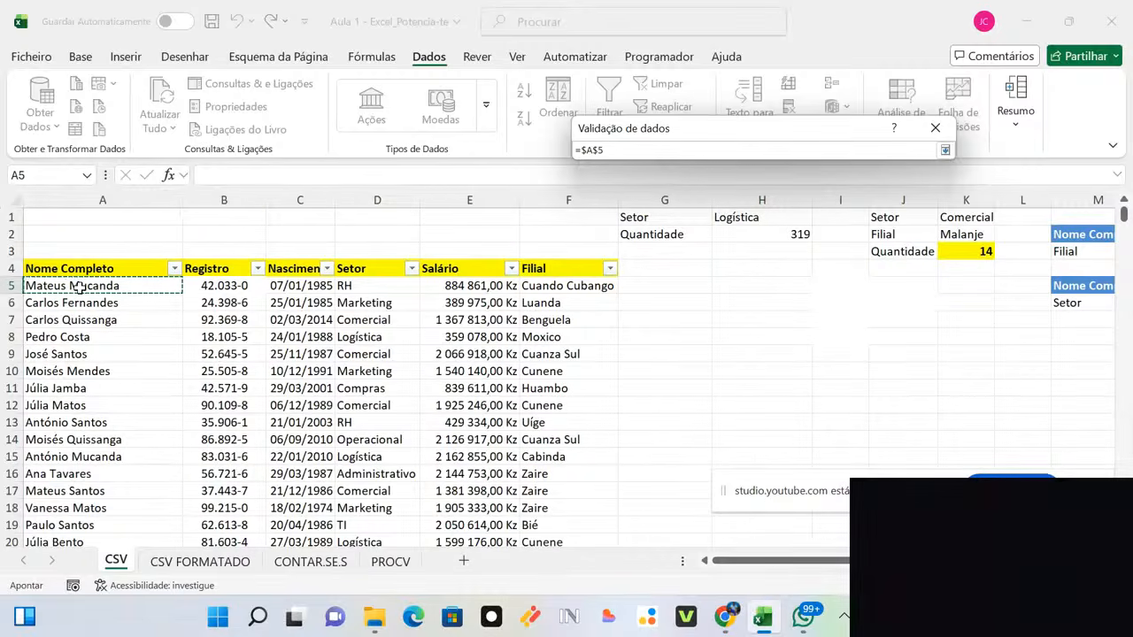
pyautogui.hotkey('ctrl', 'shift', 'Down')
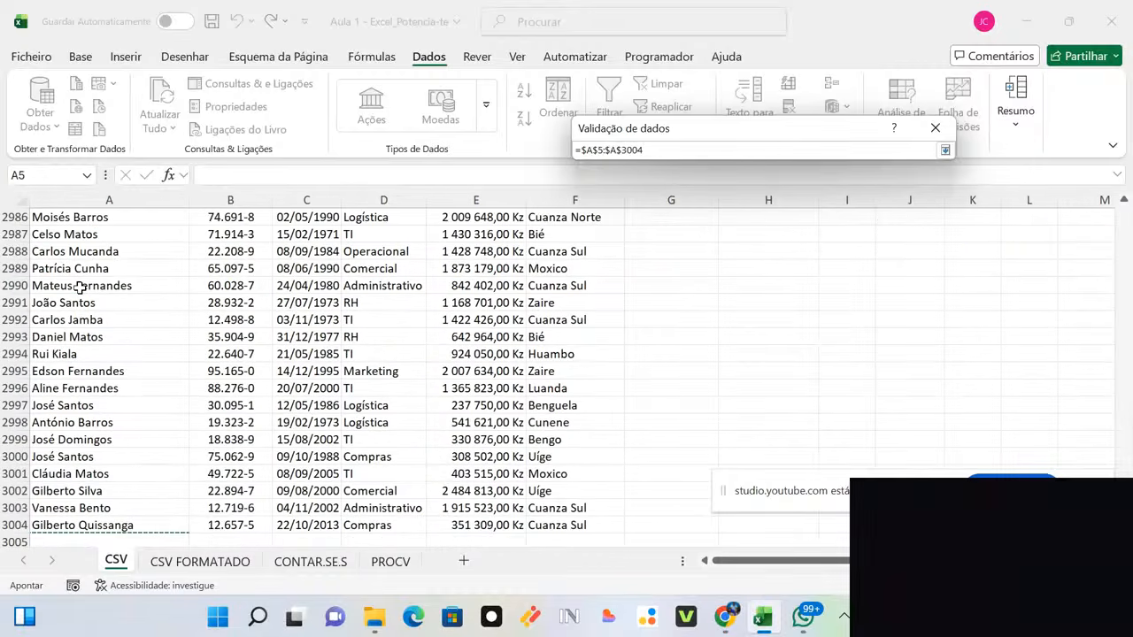
pyautogui.press('Return')
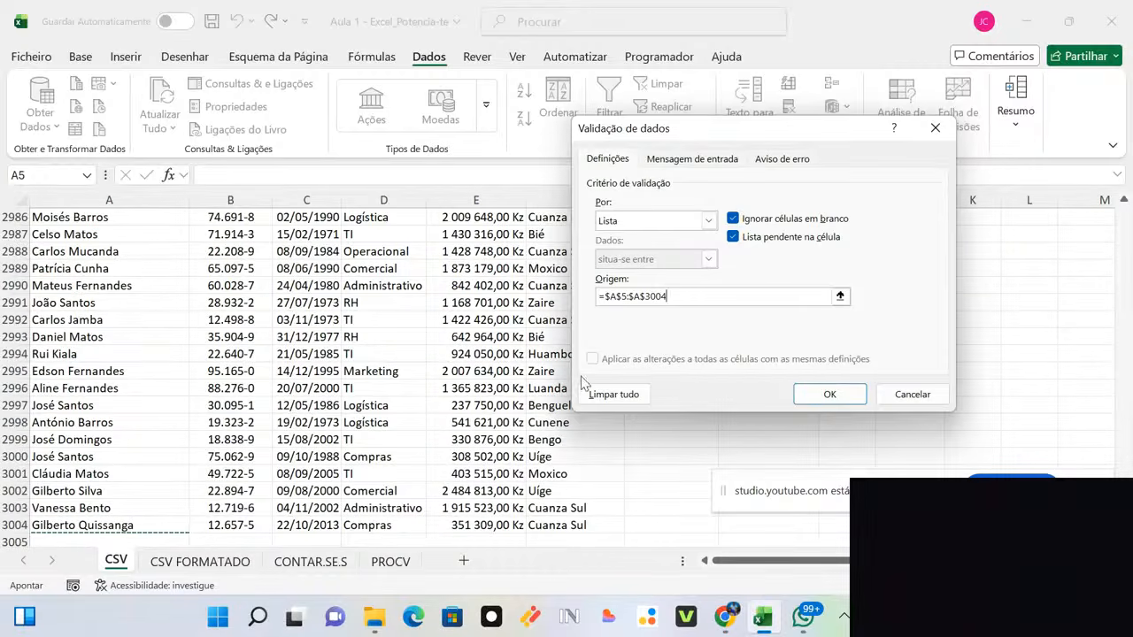
pyautogui.click(818, 396)
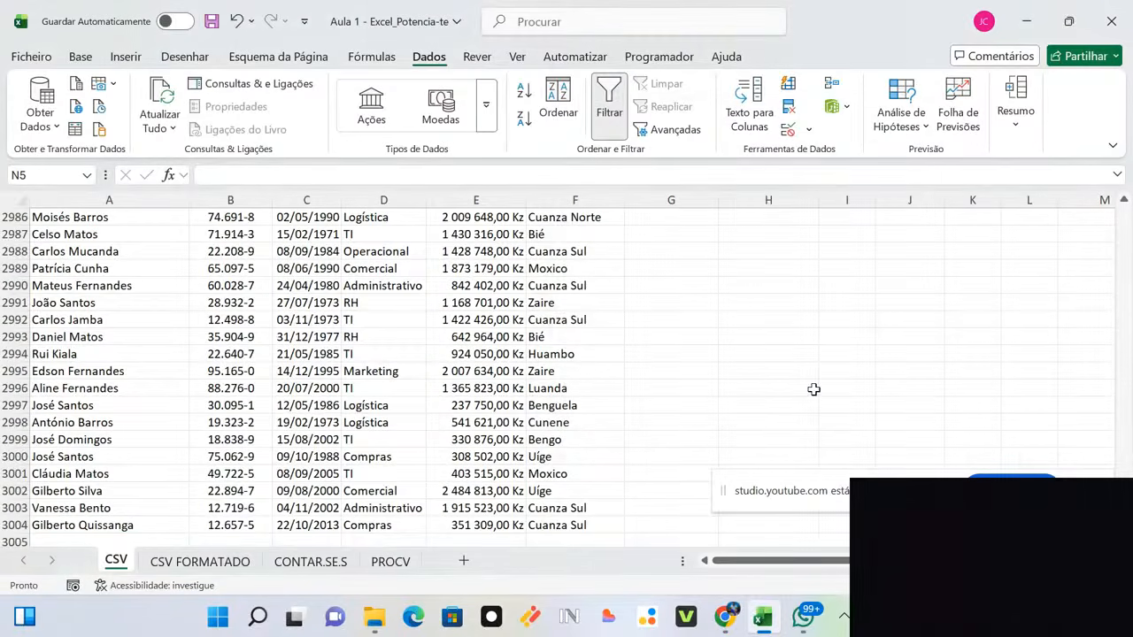
pyautogui.hscroll(3, 813, 389)
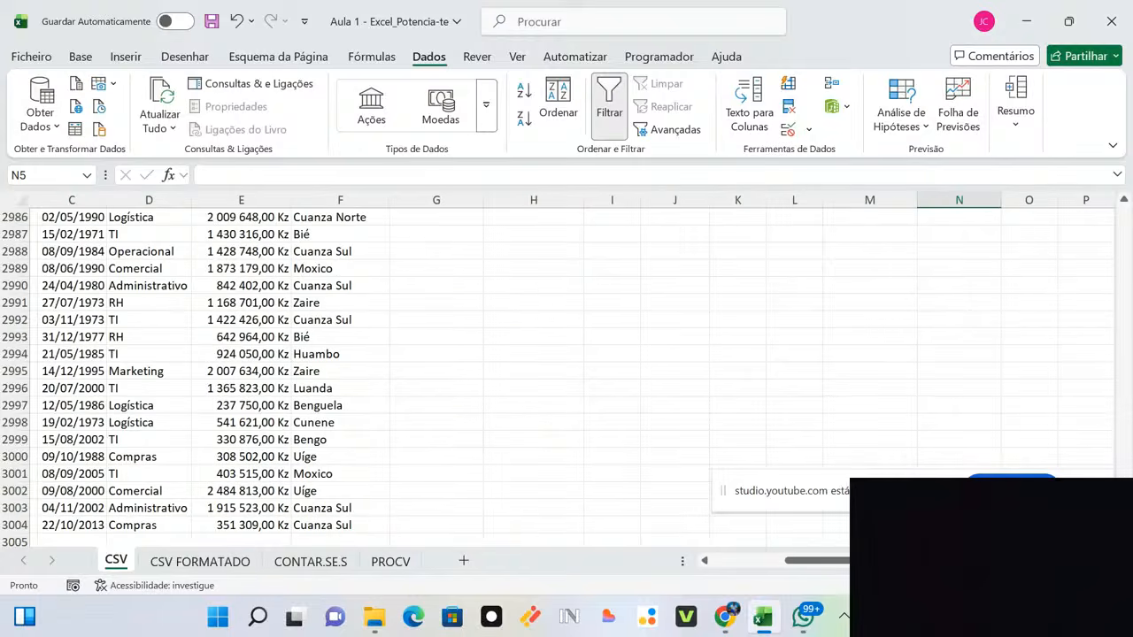
pyautogui.moveTo(1123, 525); pyautogui.dragTo(1100, 193)
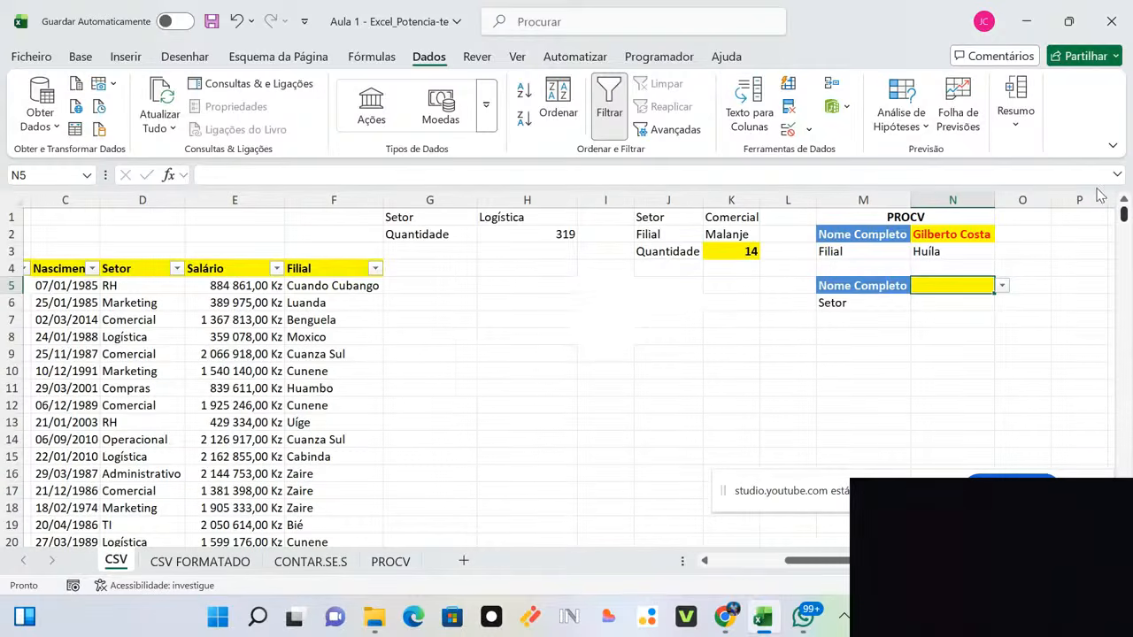
# Step: Pick an employee's full name from the N5 dropdown and autofit column N so it shows in full
pyautogui.click(1003, 286)
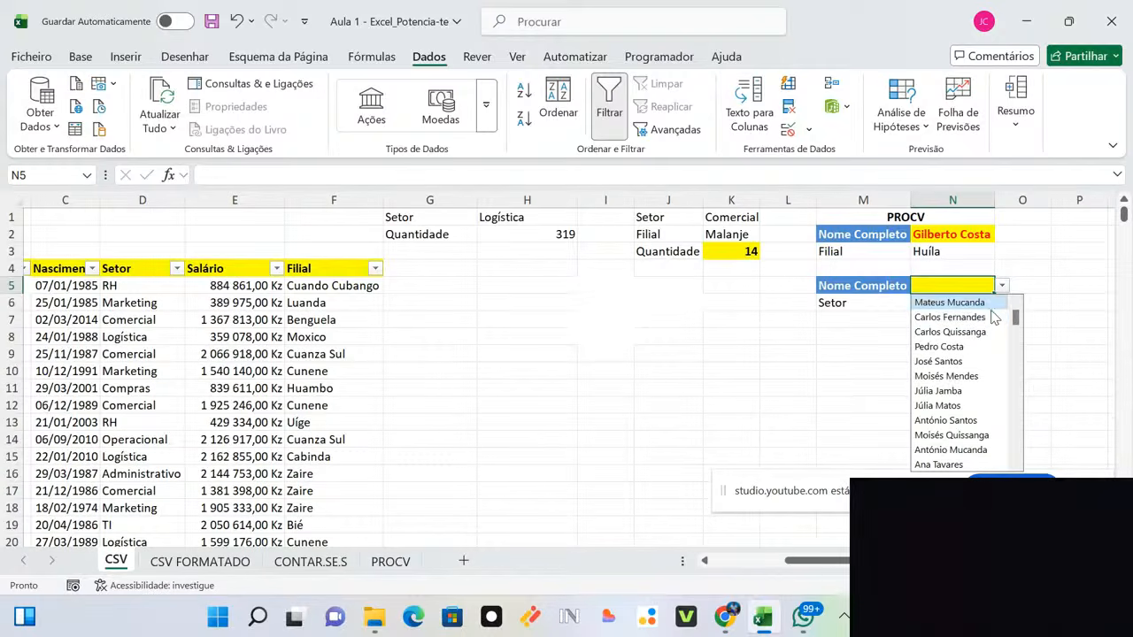
pyautogui.click(991, 318)
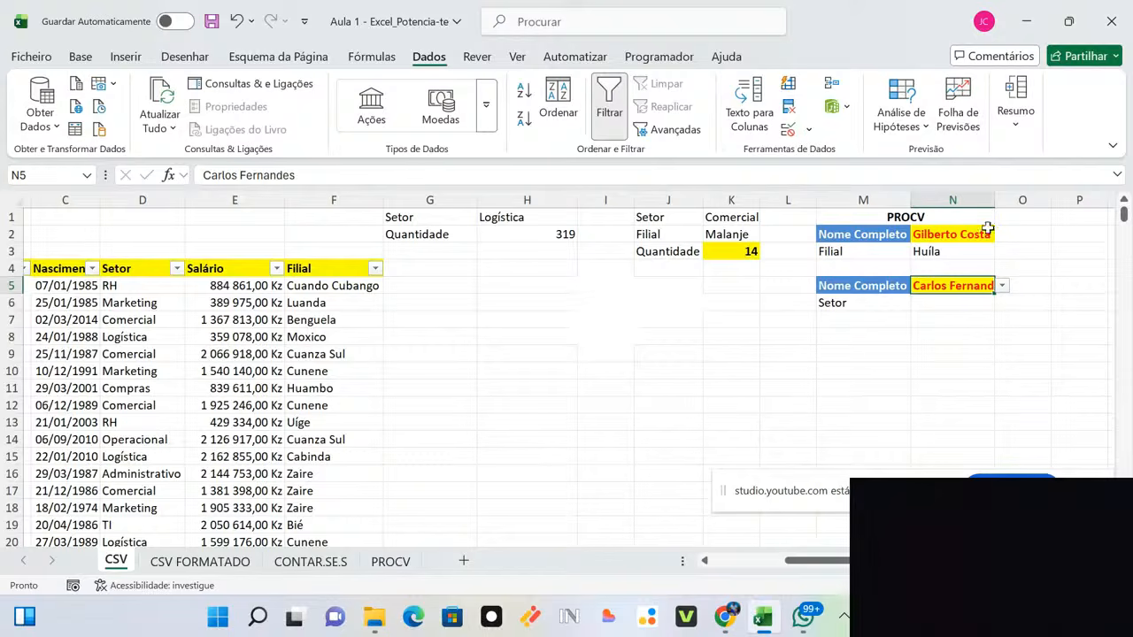
pyautogui.doubleClick(994, 199)
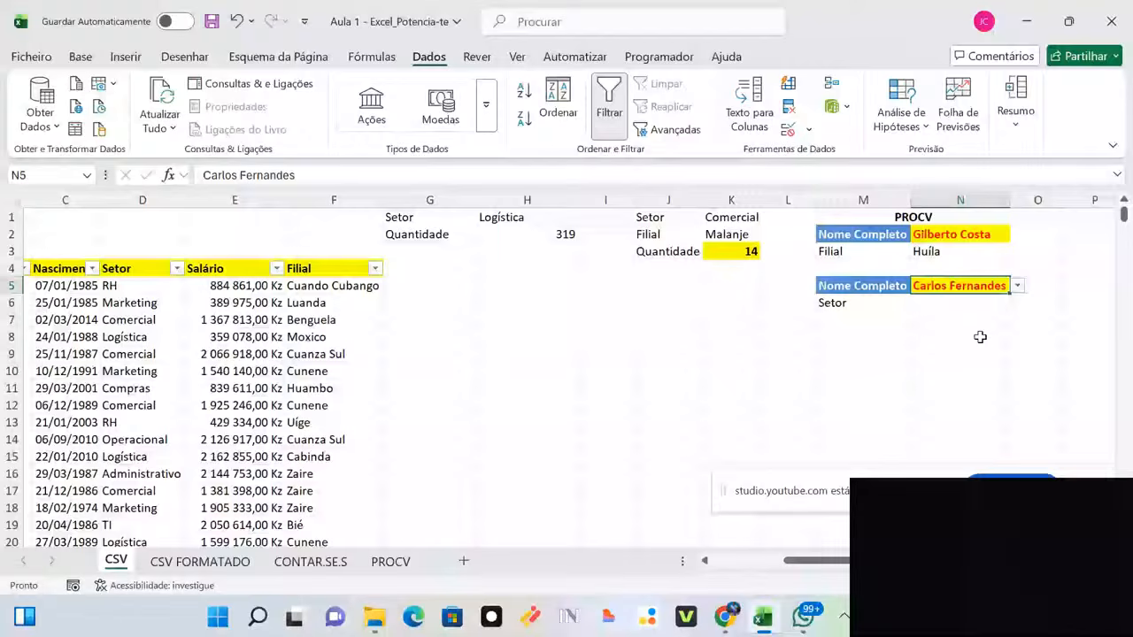
# Step: Browse the Nome Completo names, select row 20, then jump from E19 up to the Salário header
pyautogui.press('Home')
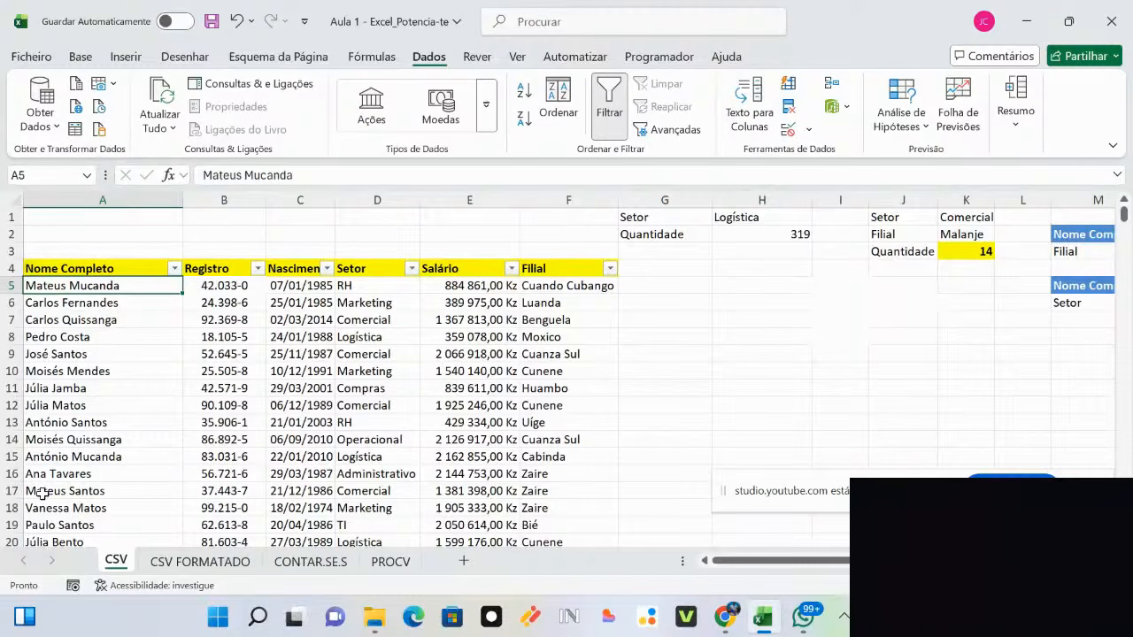
pyautogui.press('Down')
pyautogui.press('Down')
pyautogui.press('Down')
pyautogui.press('Down')
pyautogui.press('Down')
pyautogui.press('Down')
pyautogui.press('Down')
pyautogui.press('Down')
pyautogui.press('Down')
pyautogui.press('Down')
pyautogui.press('Down')
pyautogui.press('Down')
pyautogui.press('Down')
pyautogui.press('Down')
pyautogui.press('Down')
pyautogui.press('Down')
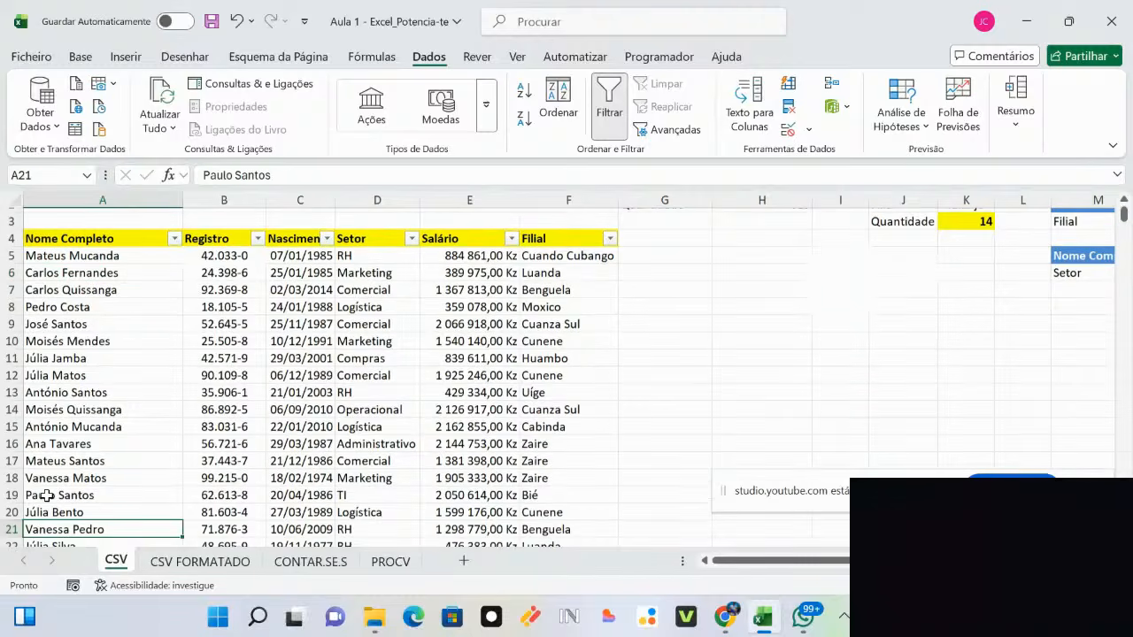
pyautogui.press('Up')
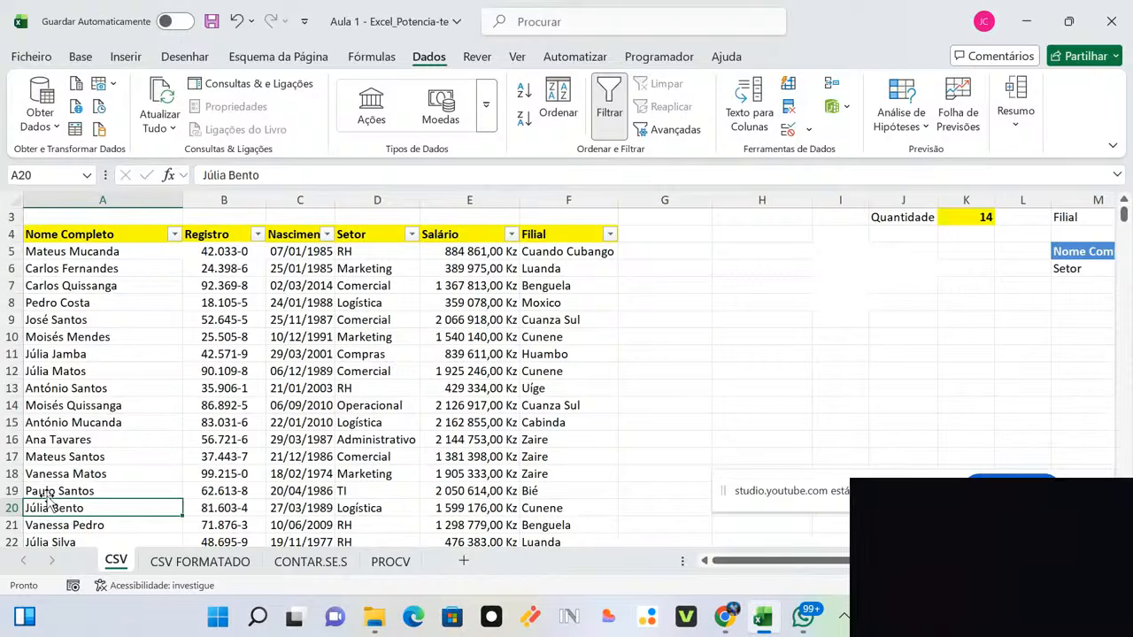
pyautogui.press('Down')
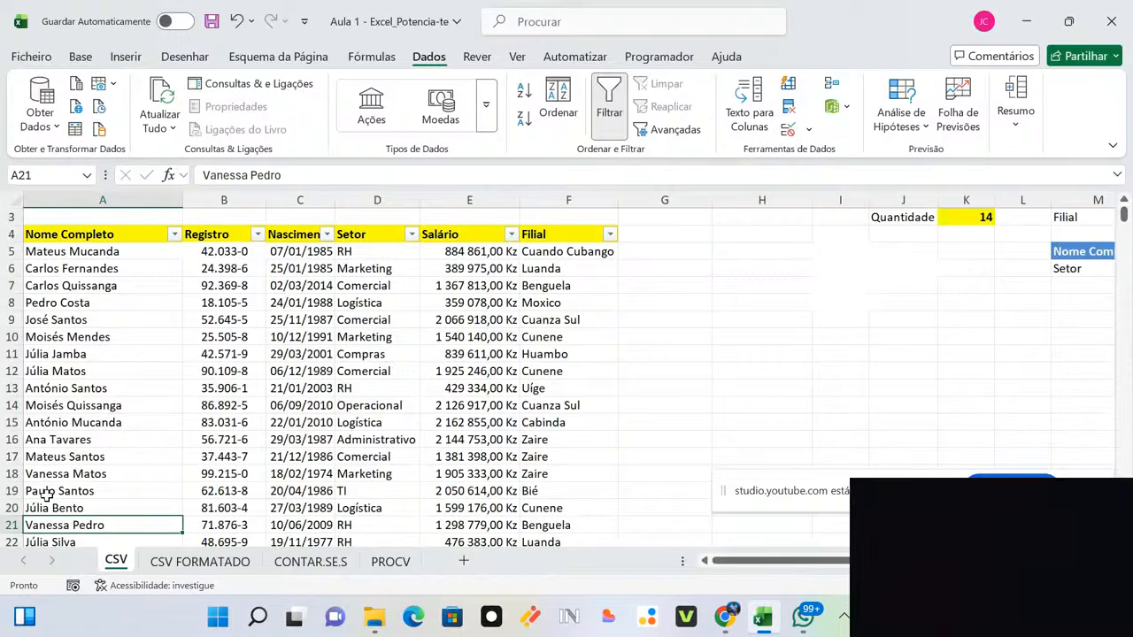
pyautogui.press('Down')
pyautogui.press('Down')
pyautogui.press('Down')
pyautogui.press('Down')
pyautogui.press('Down')
pyautogui.press('Down')
pyautogui.press('Up')
pyautogui.press('Up')
pyautogui.press('Up')
pyautogui.press('Up')
pyautogui.press('Up')
pyautogui.press('Up')
pyautogui.press('Up')
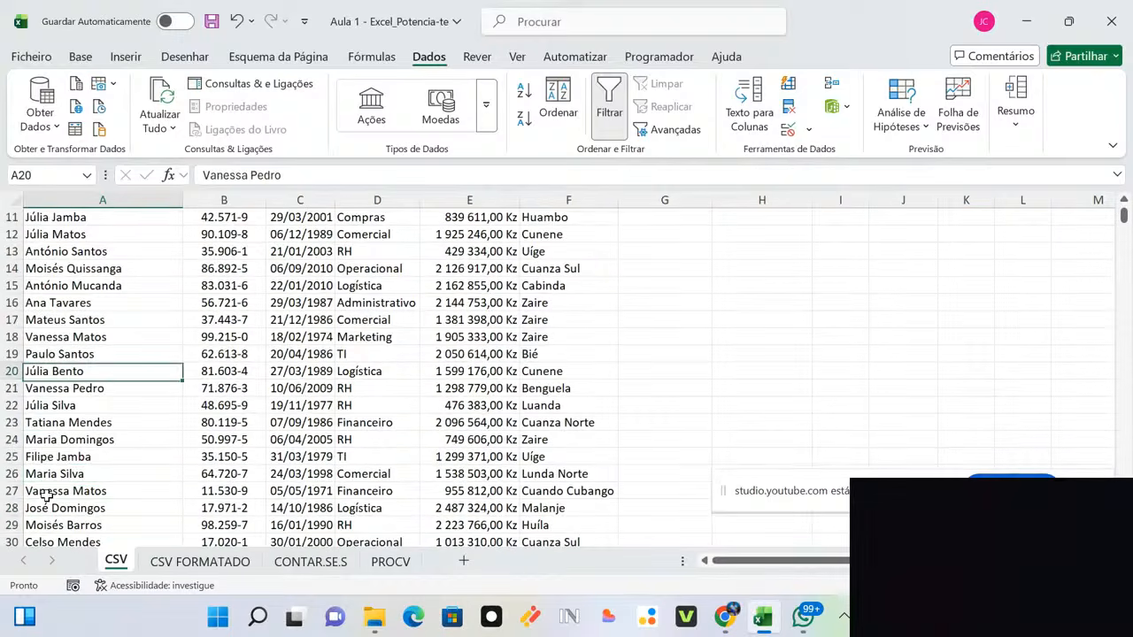
pyautogui.press('Up')
pyautogui.press('Up')
pyautogui.press('Down')
pyautogui.press('Down')
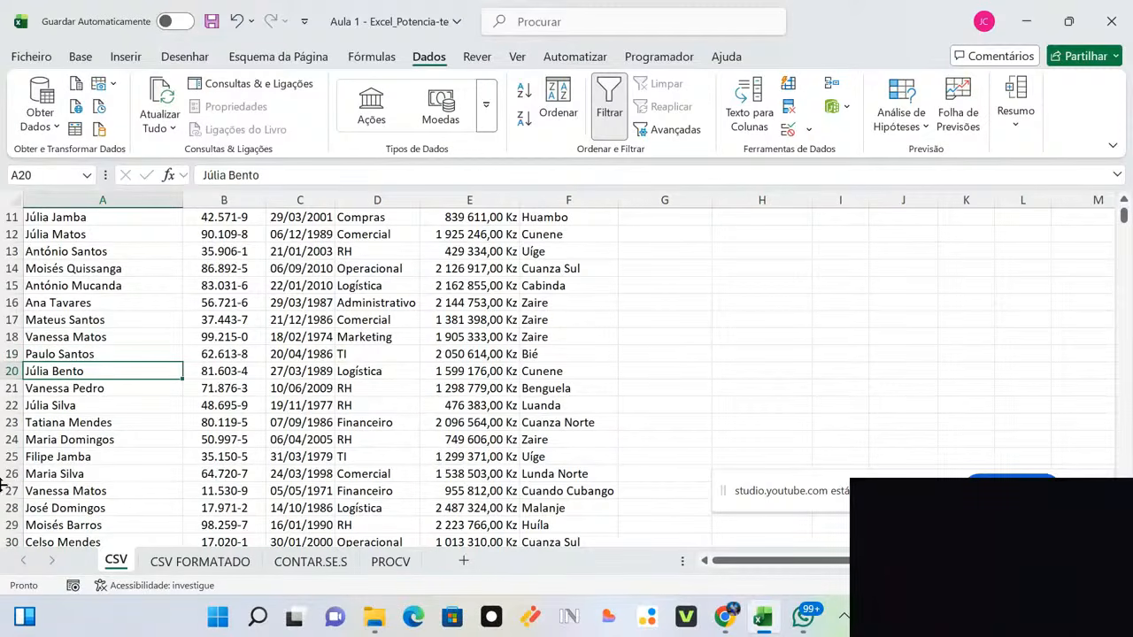
pyautogui.hotkey('shift', 'space')
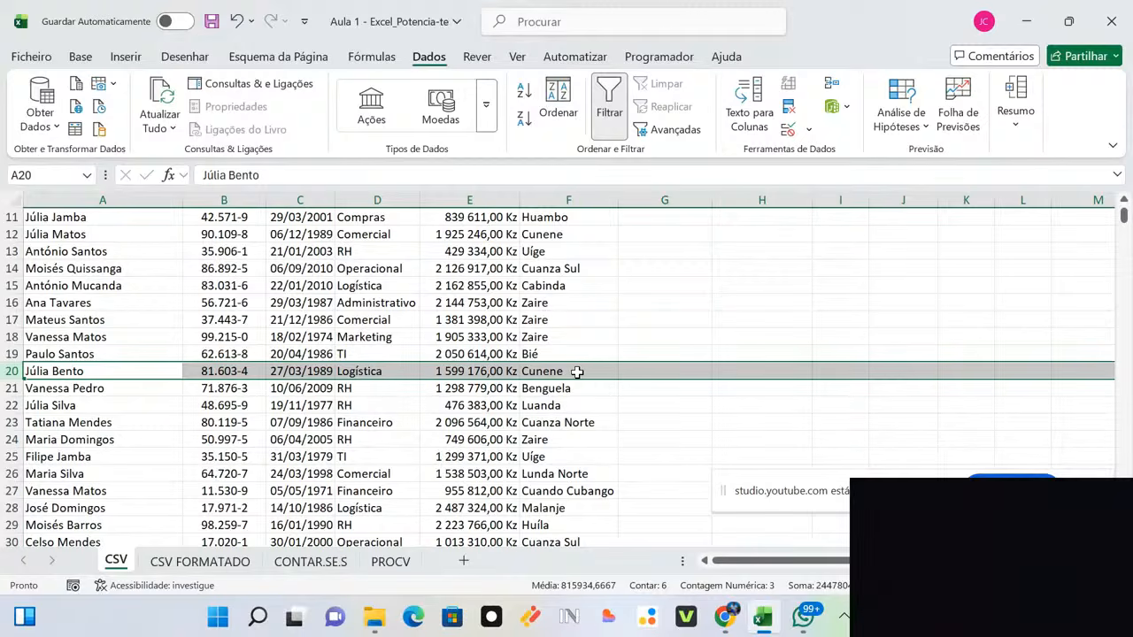
pyautogui.click(510, 353)
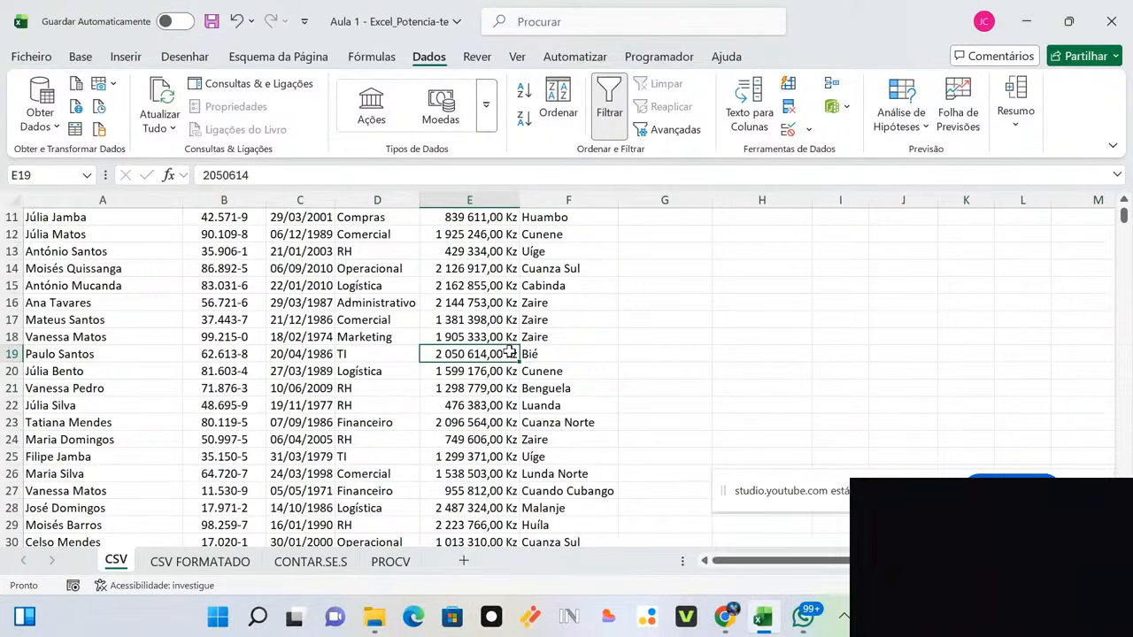
pyautogui.hotkey('ctrl', 'Up')
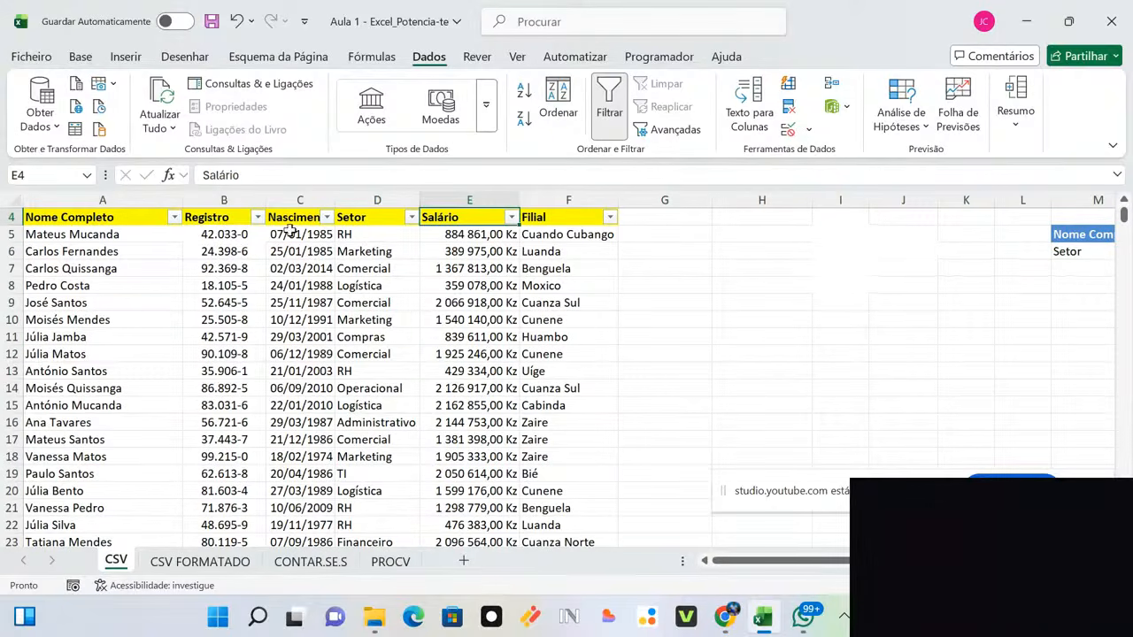
# Step: Use the Nome Completo filter search to keep one employee's name, leaving 9 of 3000 records
pyautogui.click(174, 217)
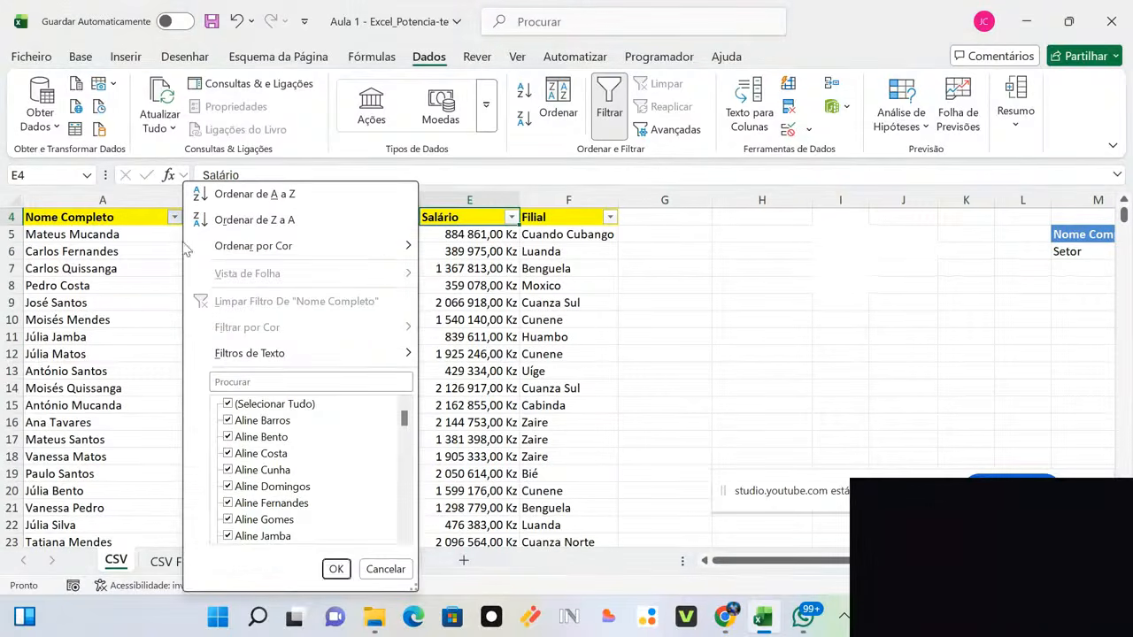
pyautogui.click(297, 382)
pyautogui.write('ju')
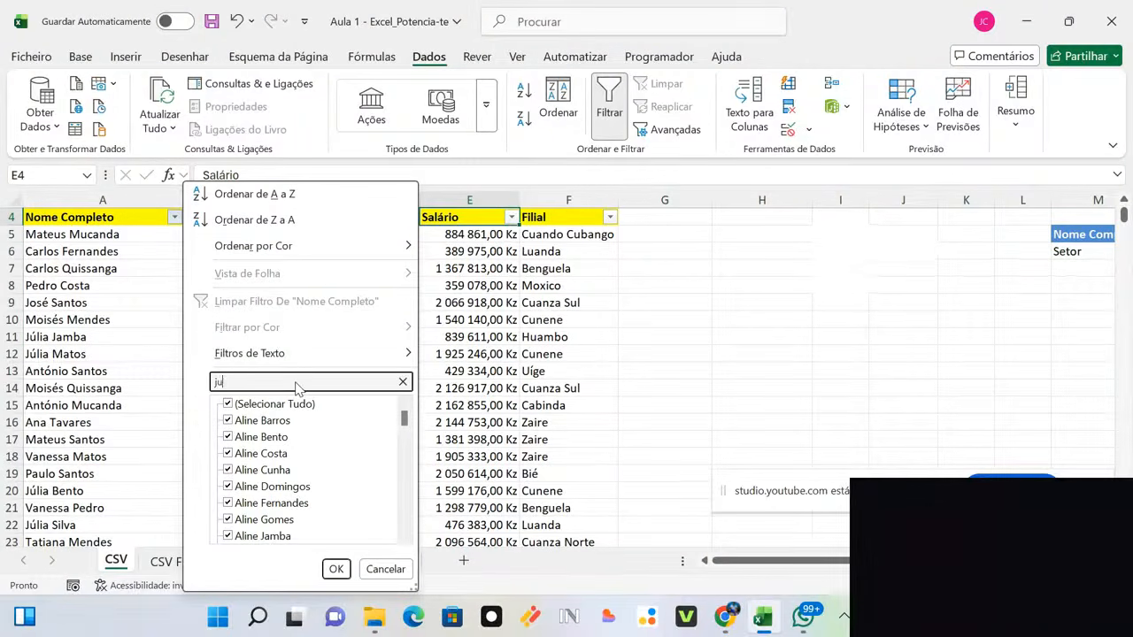
pyautogui.write('lia')
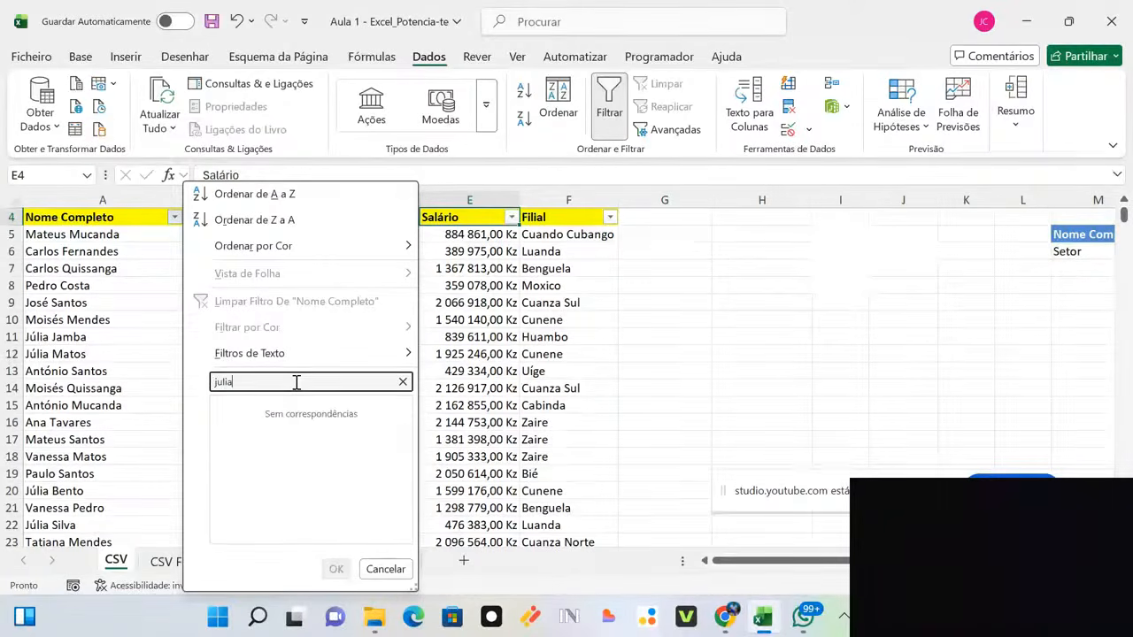
pyautogui.press('BackSpace')
pyautogui.press('BackSpace')
pyautogui.press('BackSpace')
pyautogui.press('BackSpace')
pyautogui.write('ú')
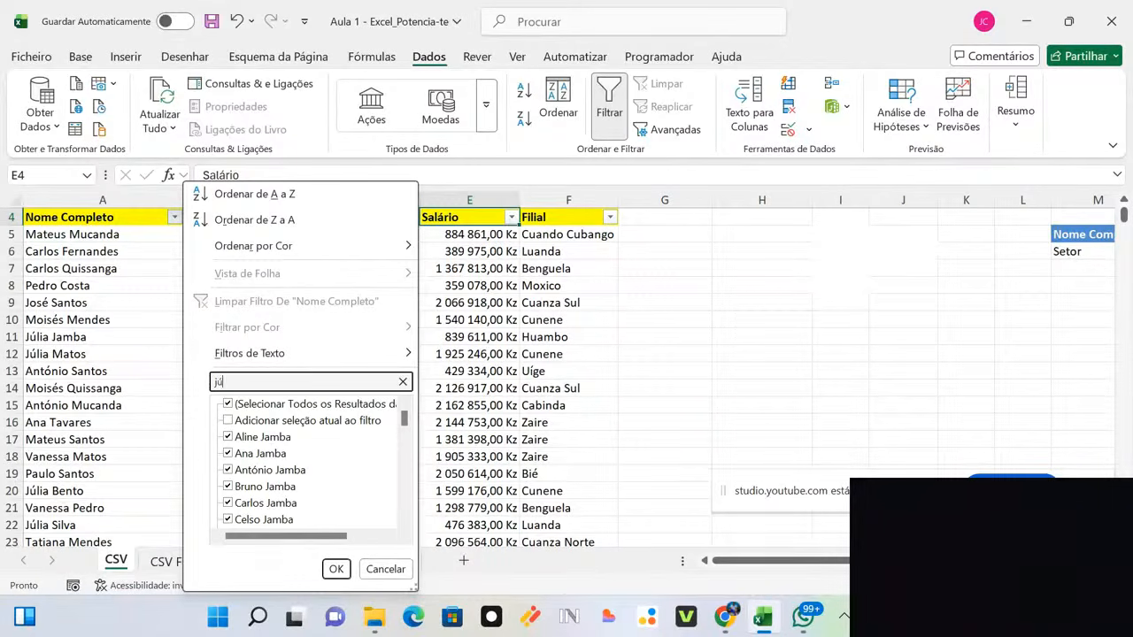
pyautogui.write('lia')
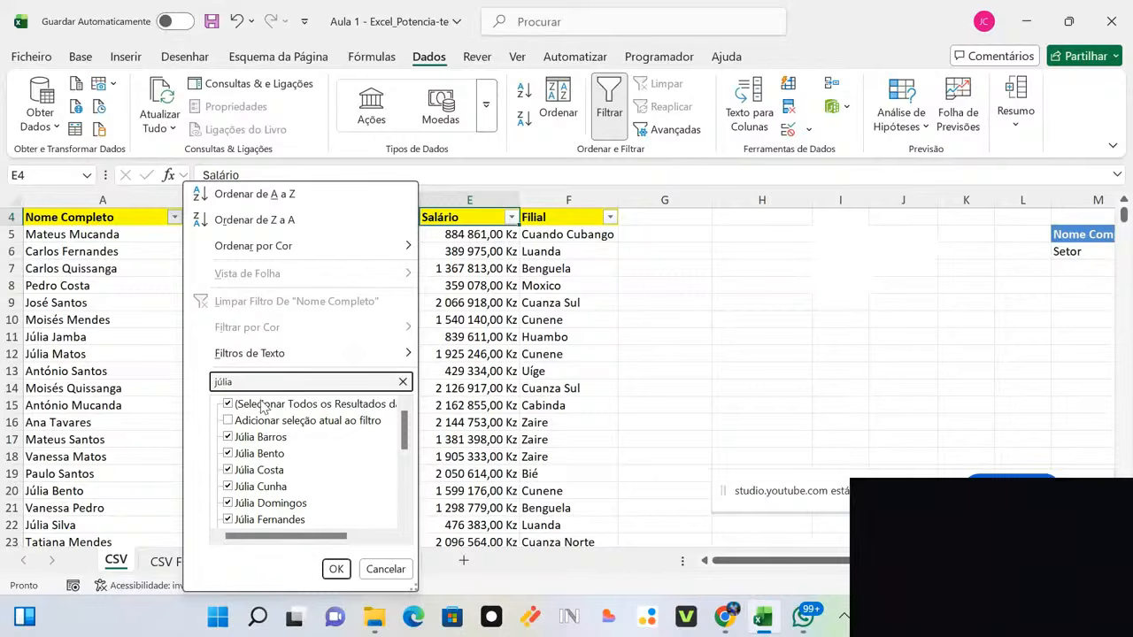
pyautogui.click(262, 407)
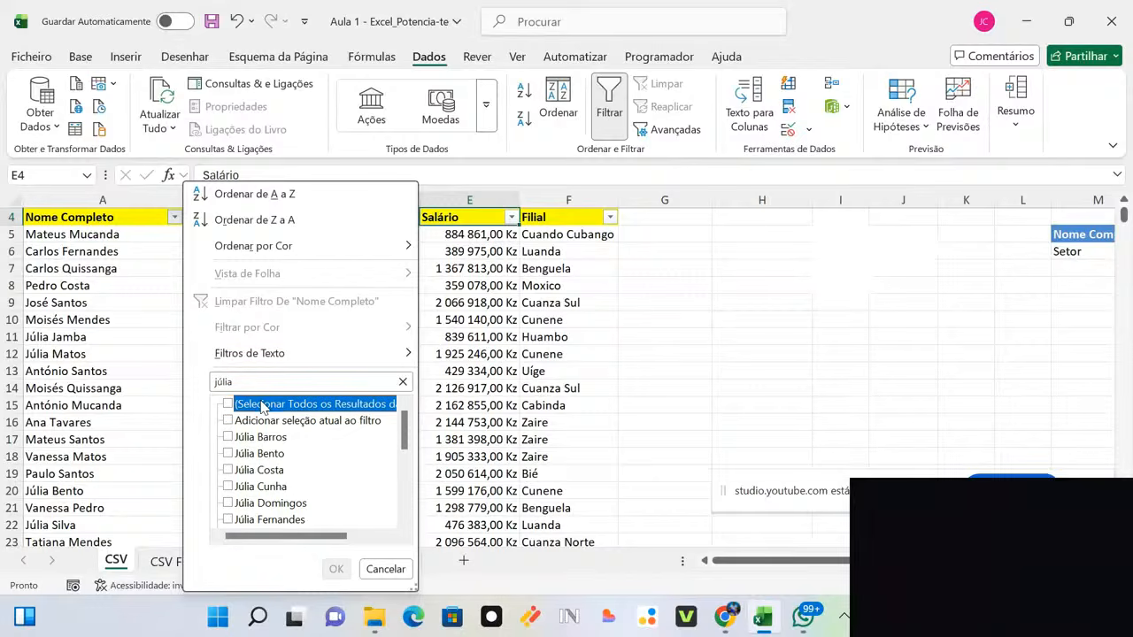
pyautogui.click(228, 454)
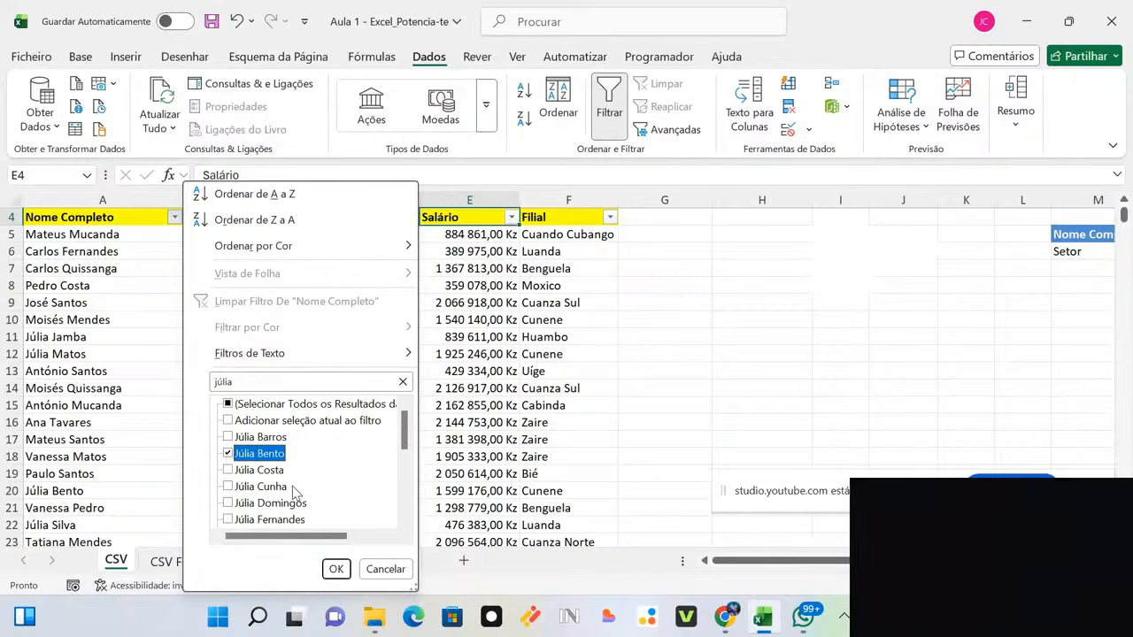
pyautogui.click(337, 570)
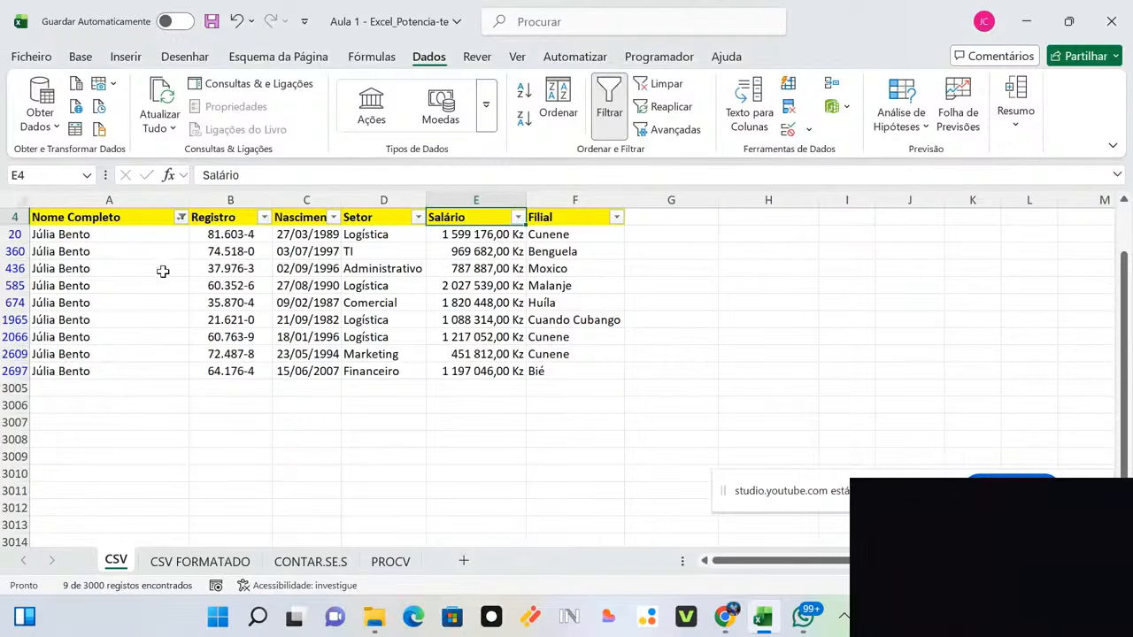
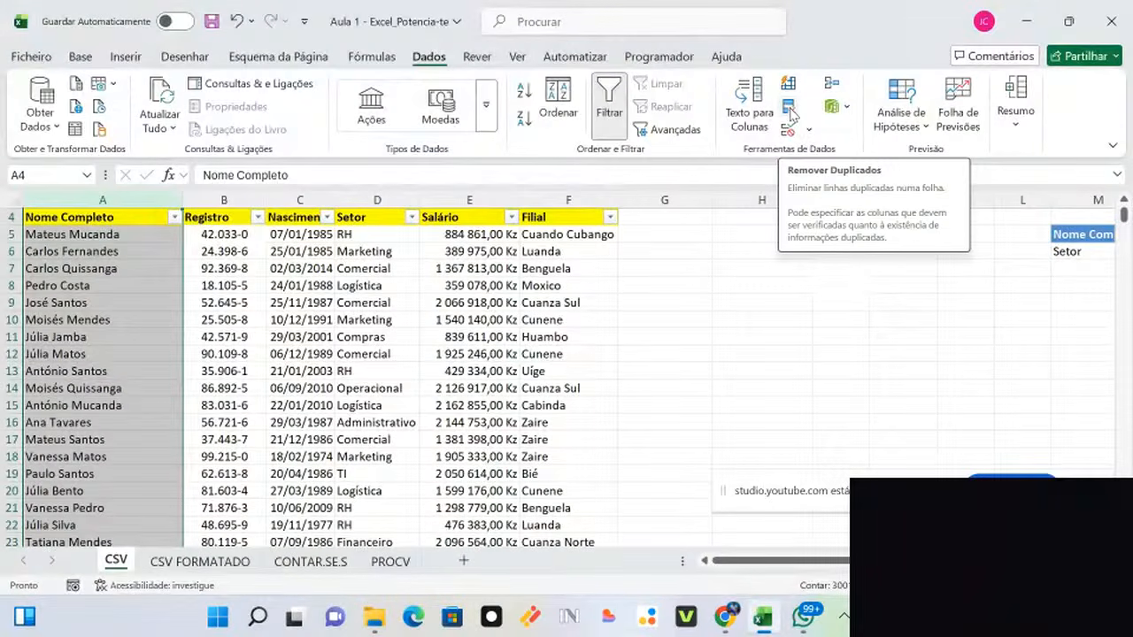
# Step: Run Remove Duplicates on the name column, which reports no duplicates found
pyautogui.click(790, 113)
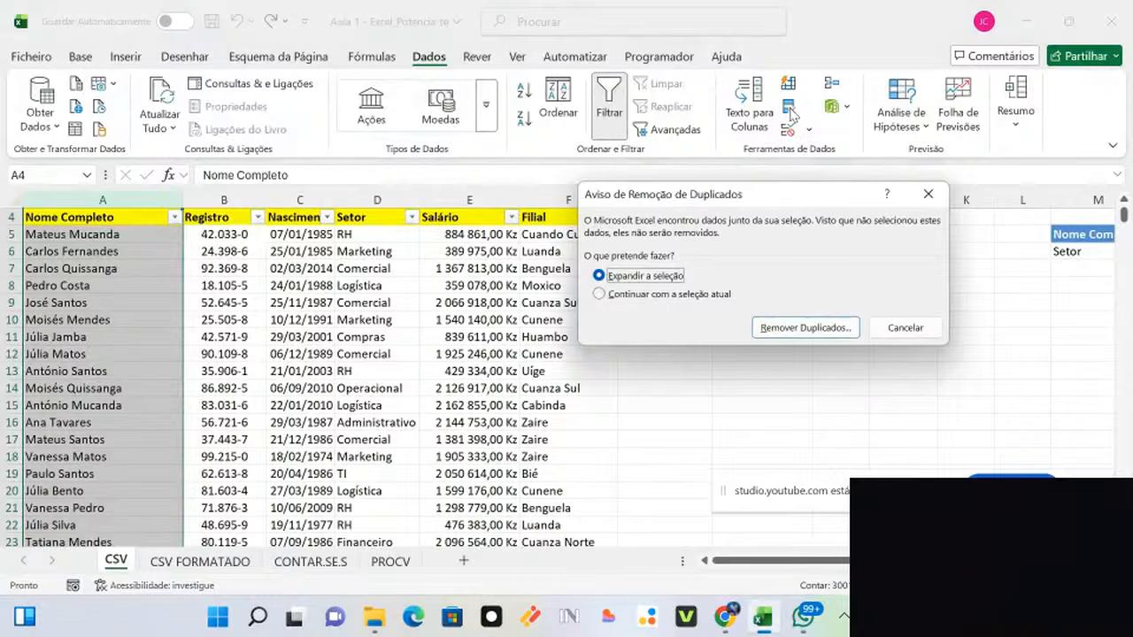
pyautogui.click(775, 329)
pyautogui.click(865, 383)
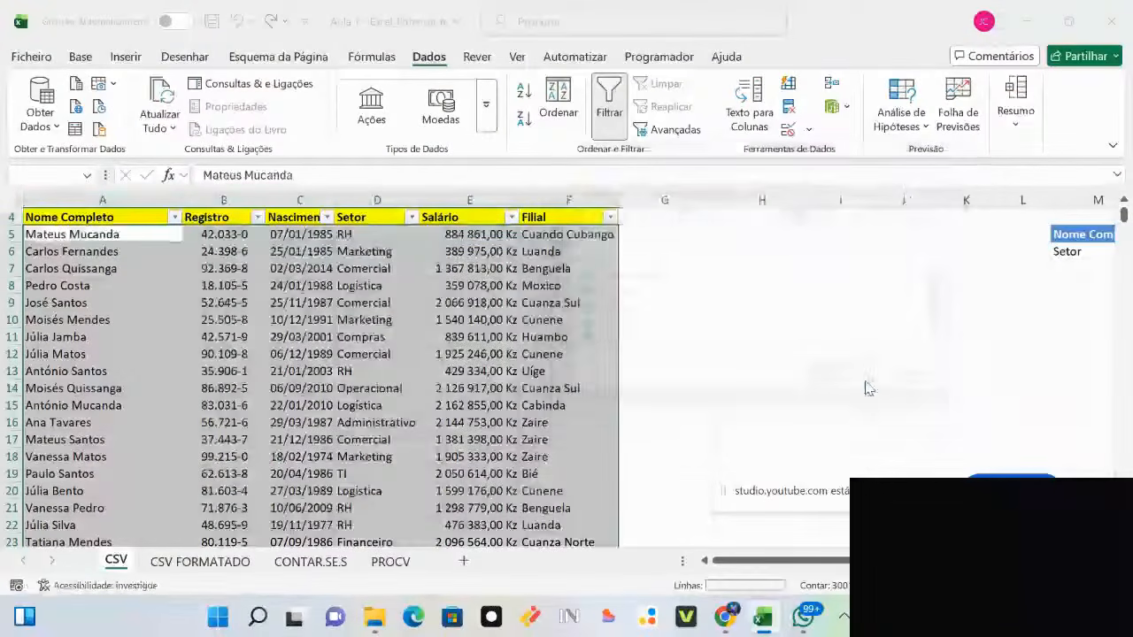
pyautogui.click(574, 354)
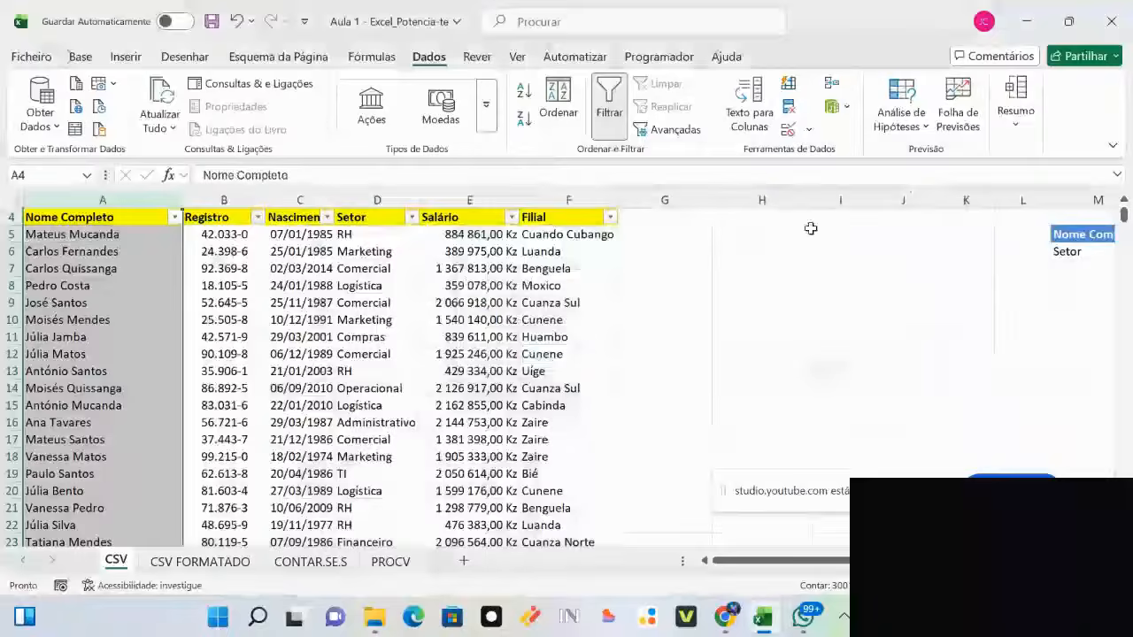
pyautogui.click(792, 233)
# Step: Filter Nome Completo to names matching 'be', showing the 160 Bento records
pyautogui.click(174, 217)
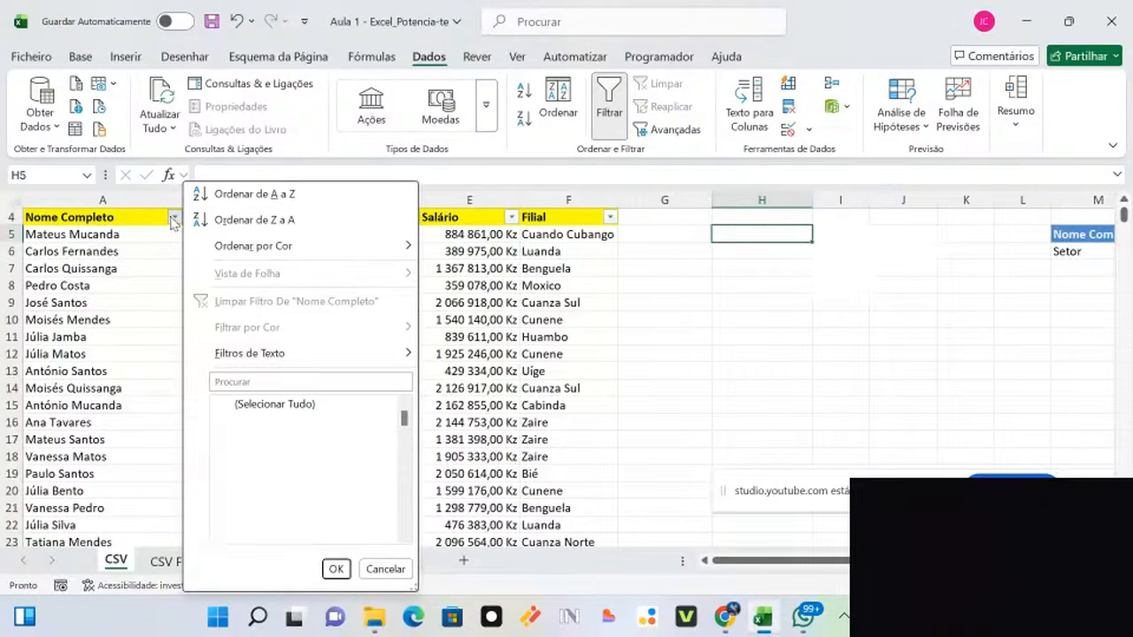
pyautogui.click(262, 404)
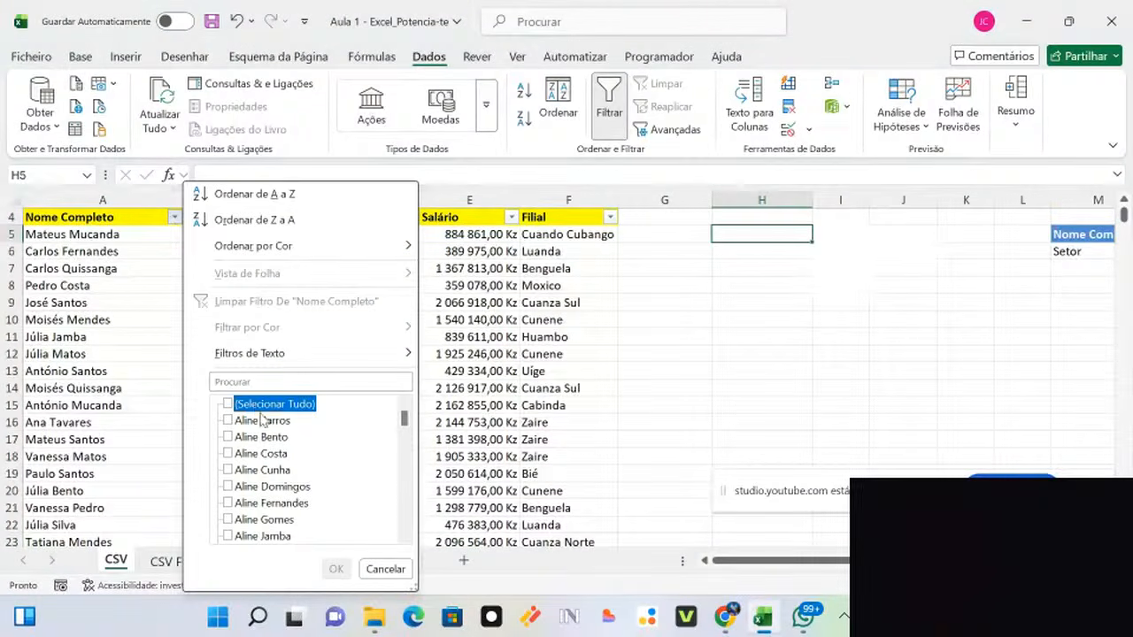
pyautogui.click(253, 379)
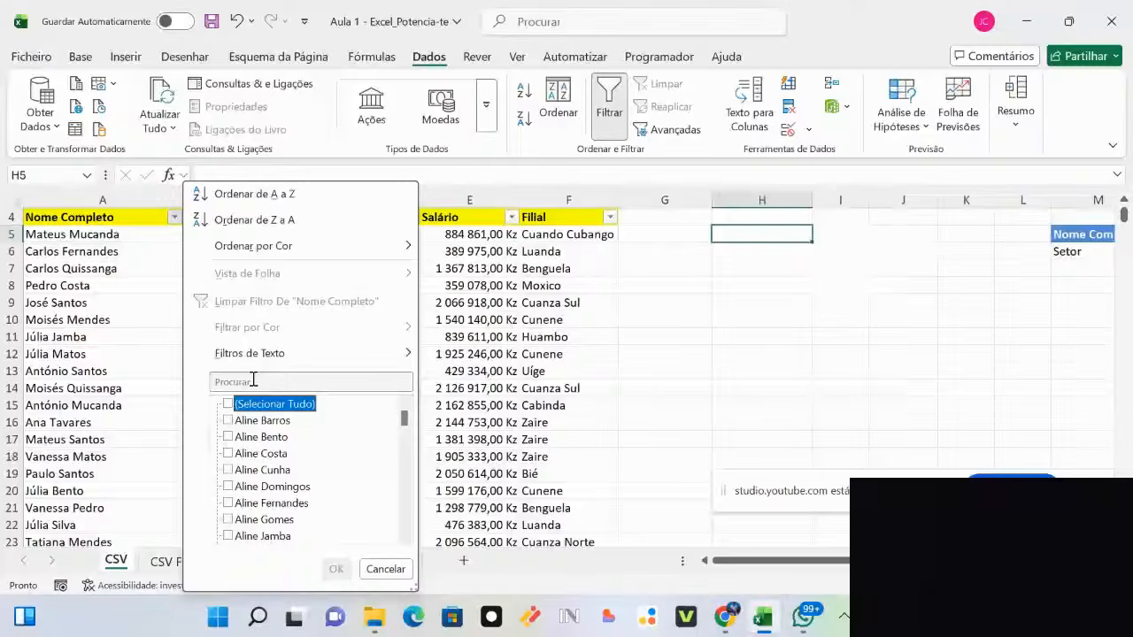
pyautogui.write('bent')
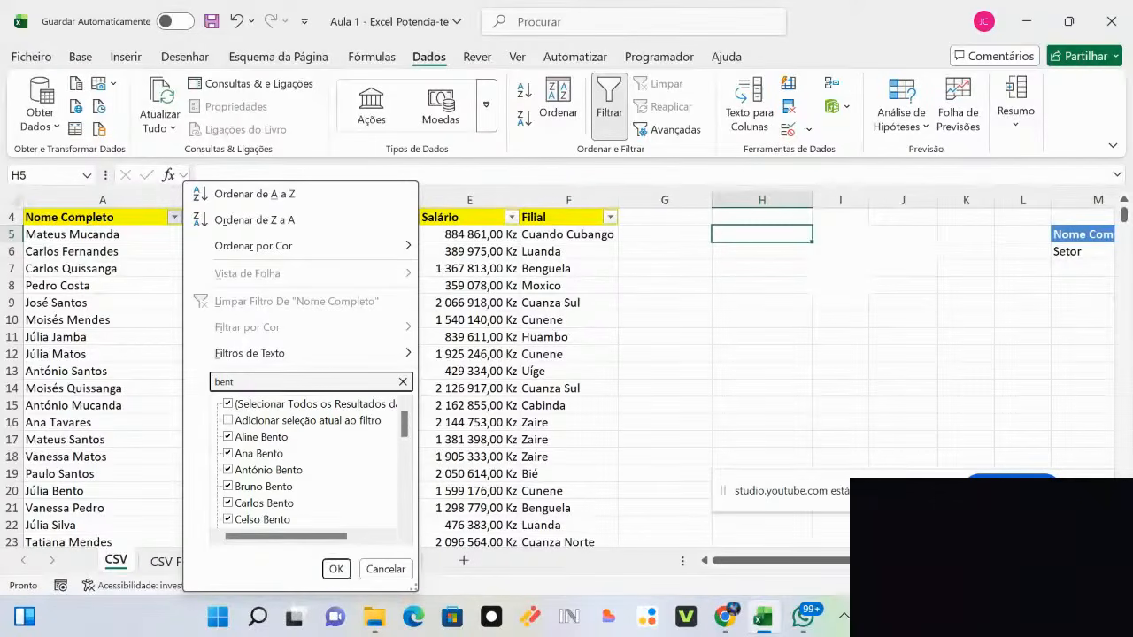
pyautogui.press('Return')
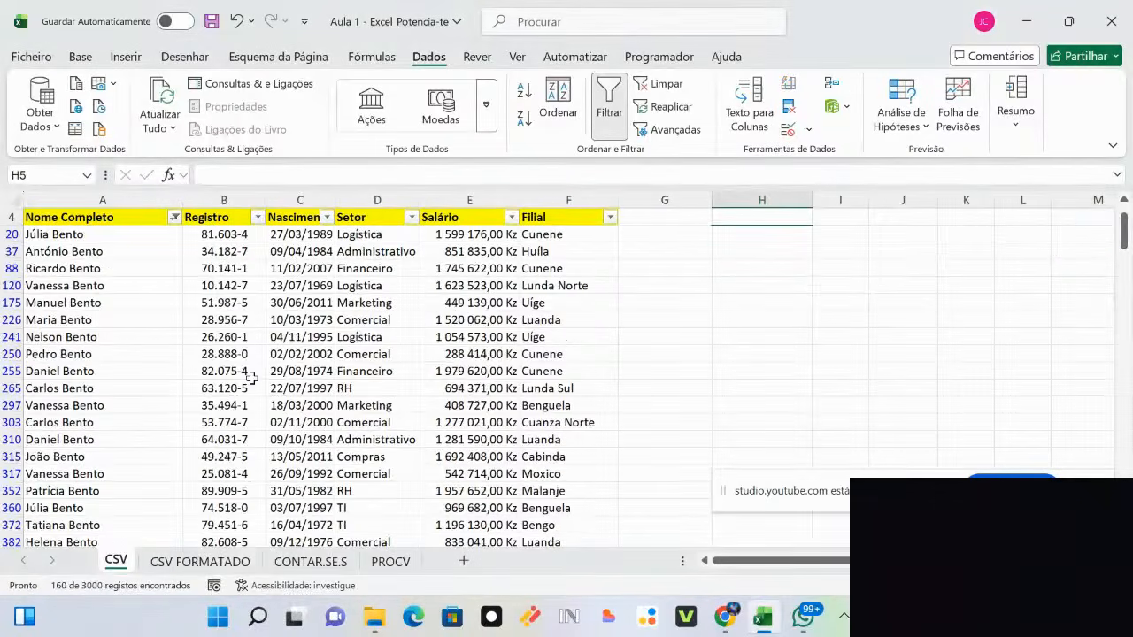
# Step: Select the two repeated entries of one Bento employee in rows 20 and 360
pyautogui.click(82, 234)
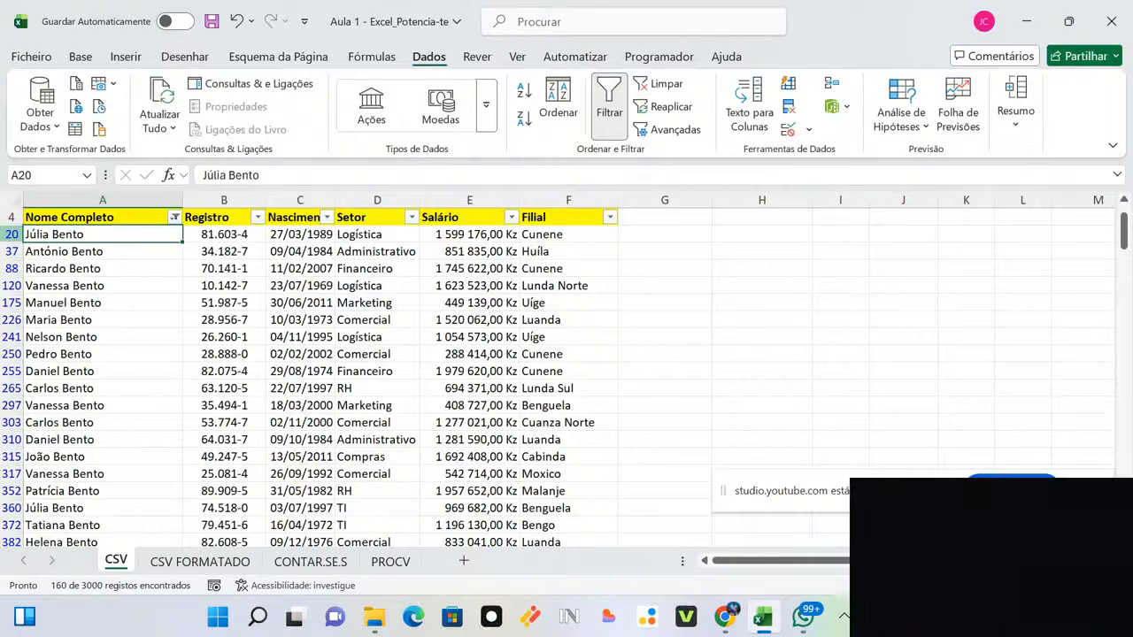
pyautogui.hotkey('shift', 'space')
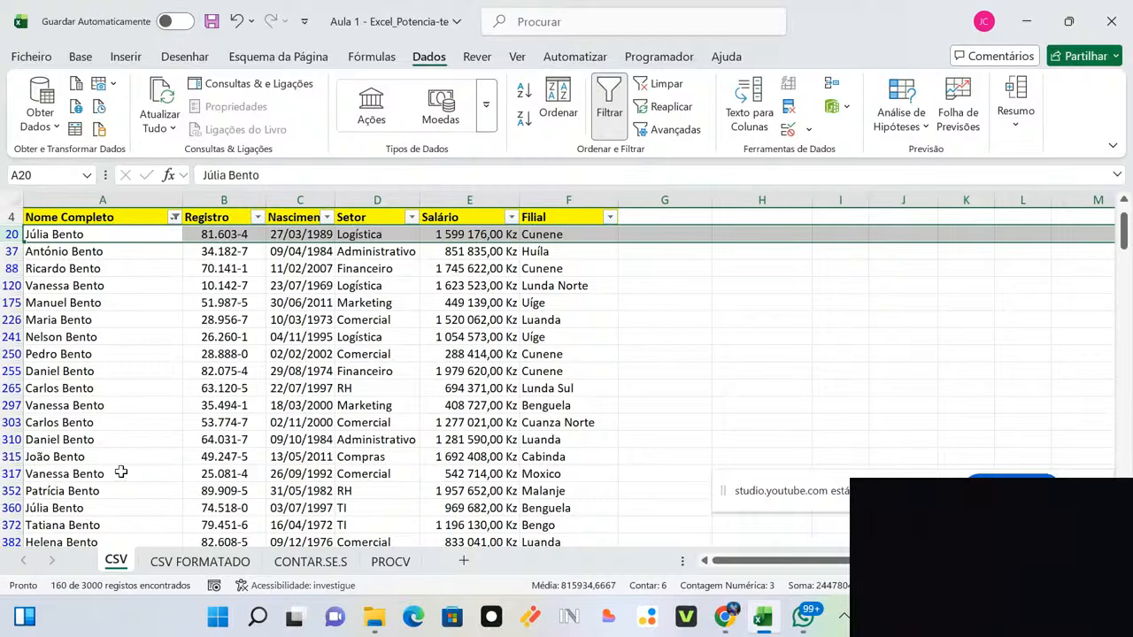
pyautogui.click(55, 508)
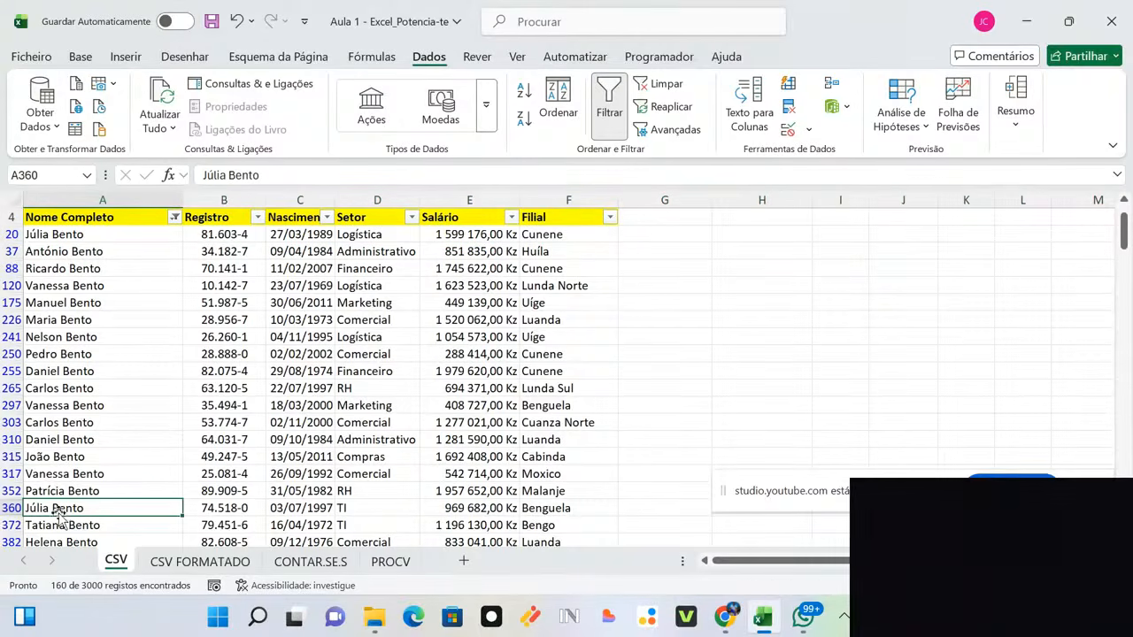
# Step: Select the Nome Completo column and cancel the Remove Duplicates warning
pyautogui.click(101, 199)
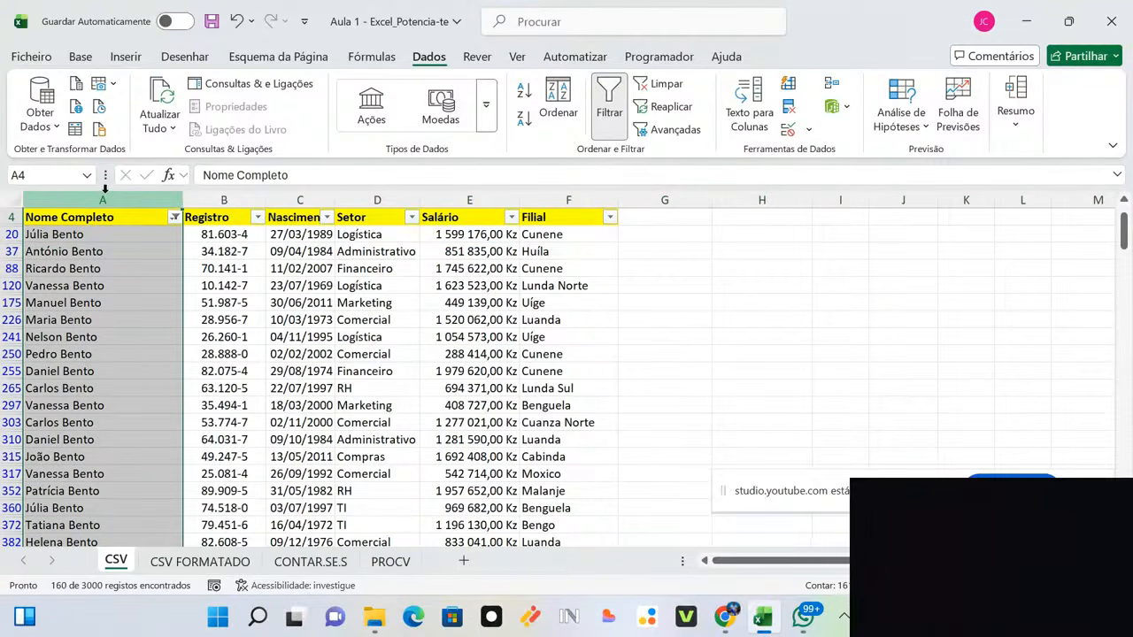
pyautogui.click(790, 108)
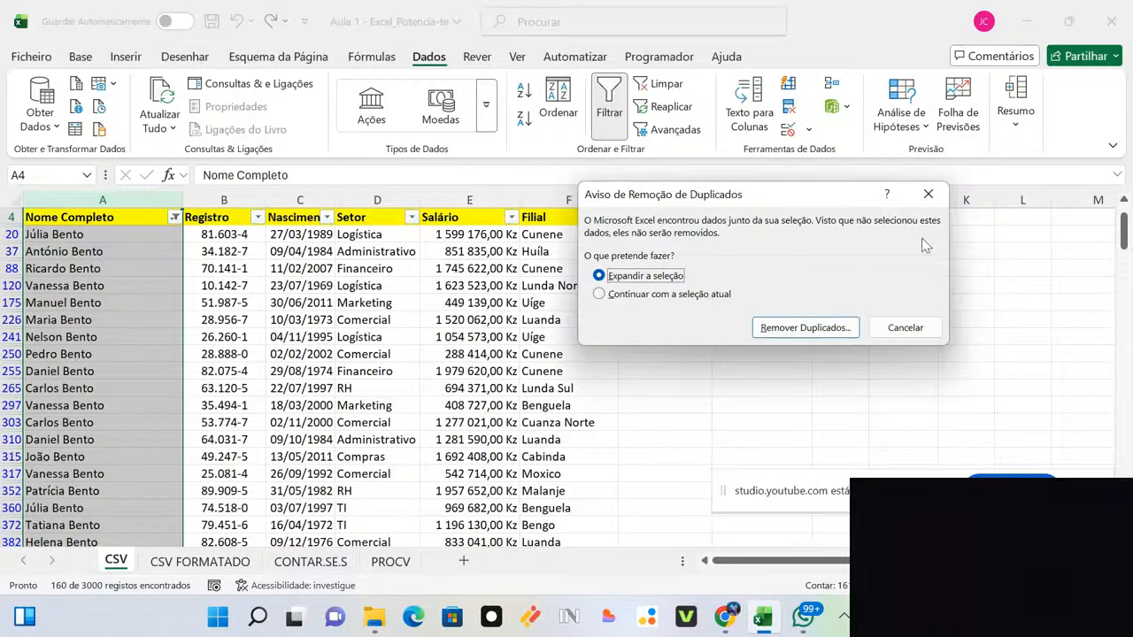
pyautogui.click(928, 194)
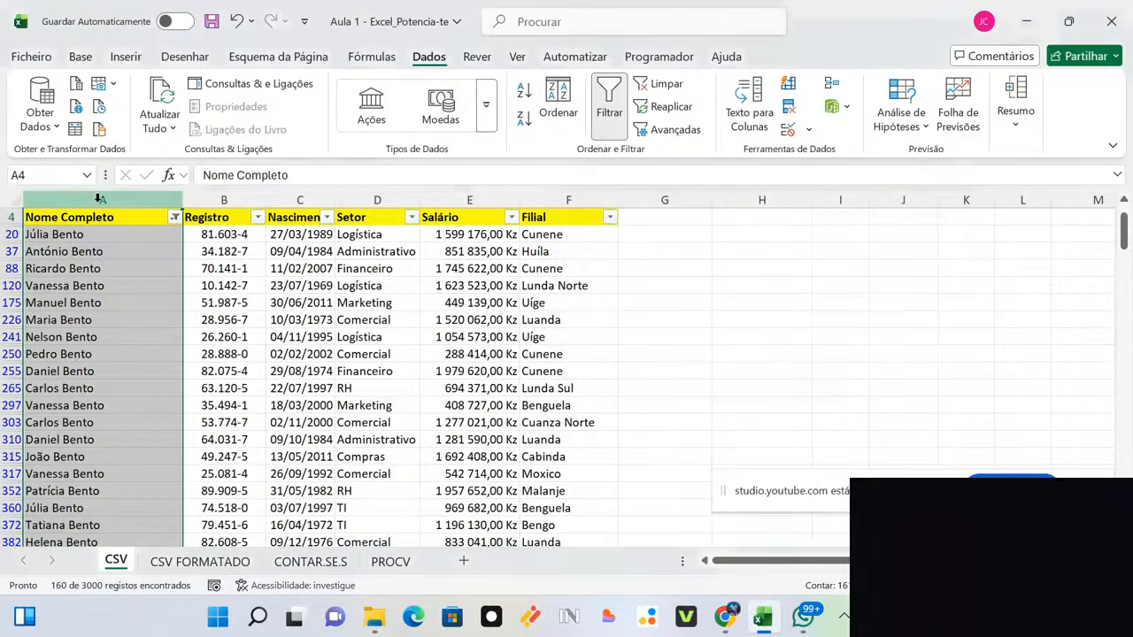
# Step: Clear the Bento filter on Nome Completo so all rows show again
pyautogui.click(172, 217)
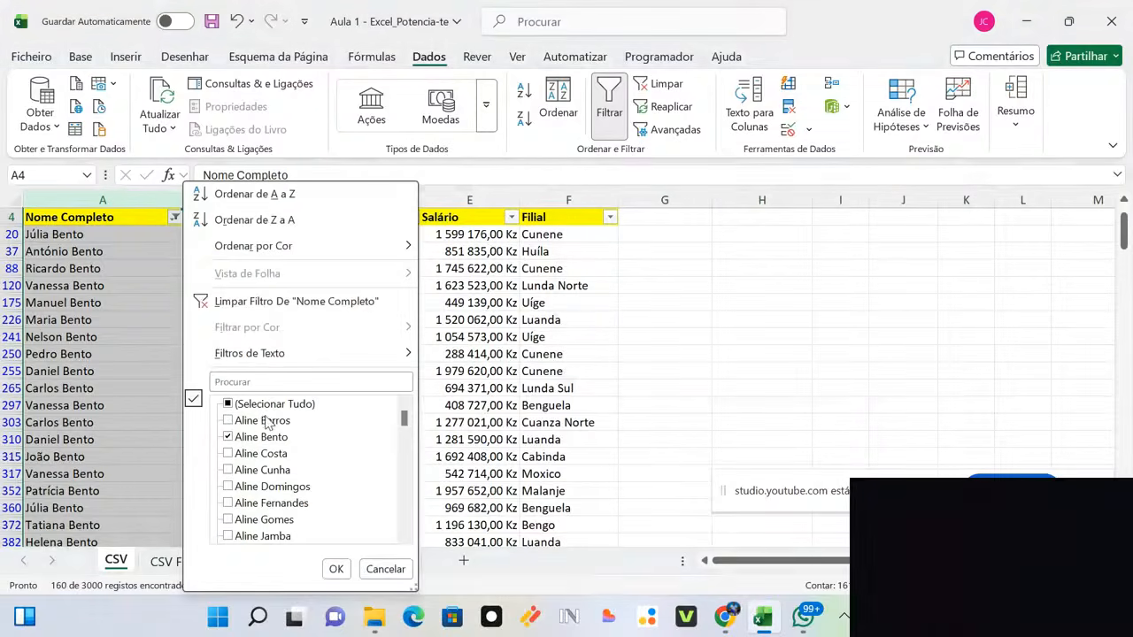
pyautogui.click(265, 404)
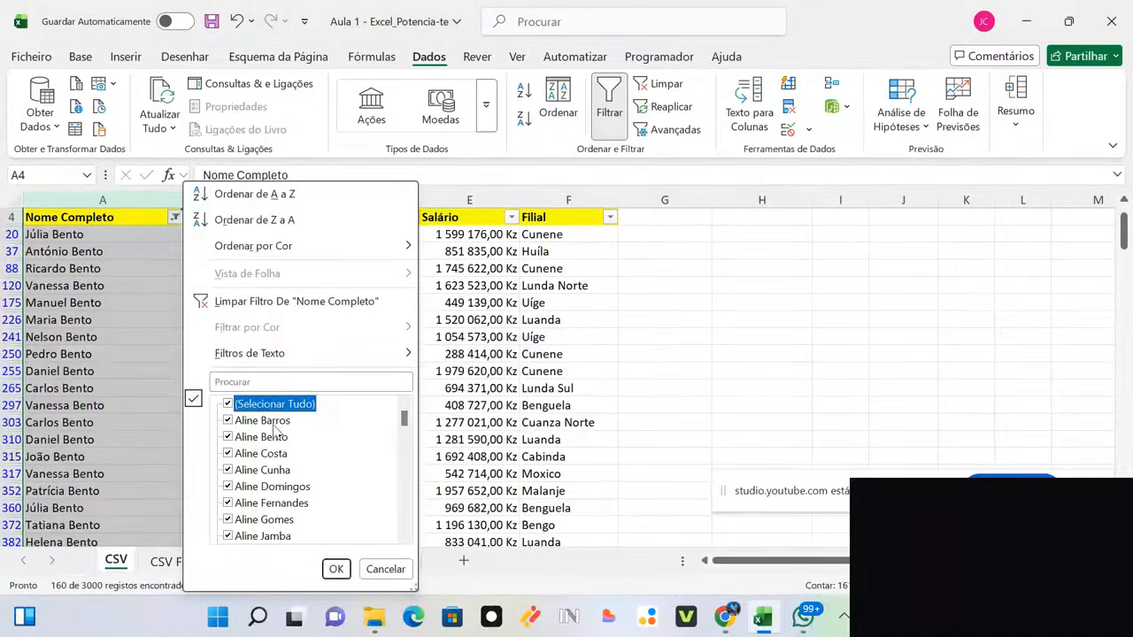
pyautogui.click(338, 569)
# Step: Remove duplicates across columns A–F, deleting 2 and keeping 3002 unique values
pyautogui.moveTo(94, 200); pyautogui.dragTo(566, 200)
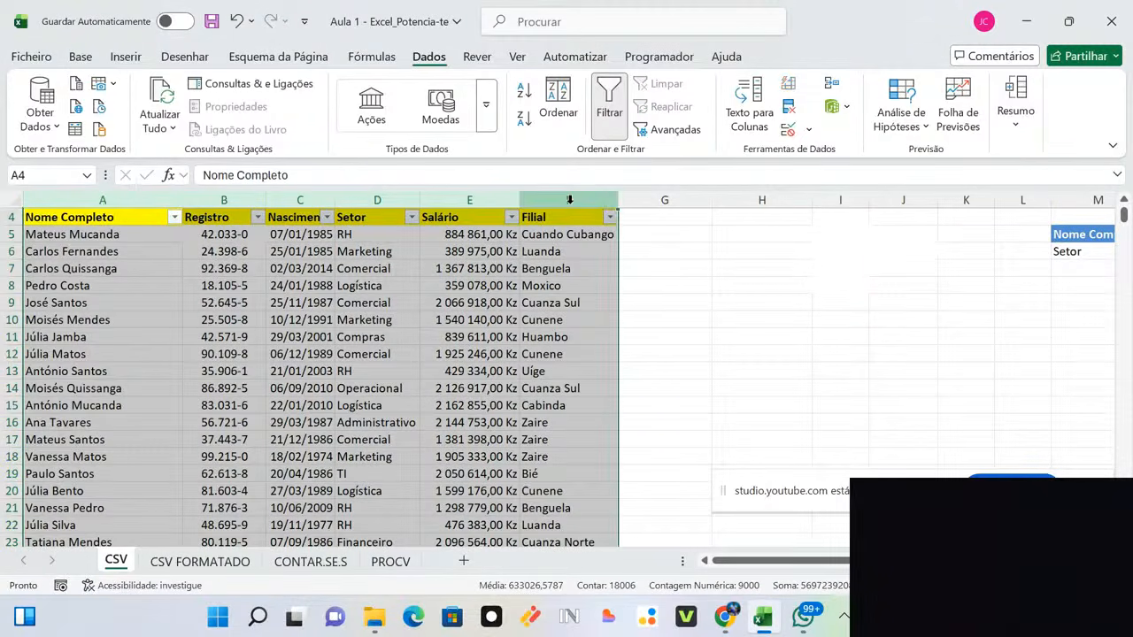
pyautogui.click(789, 105)
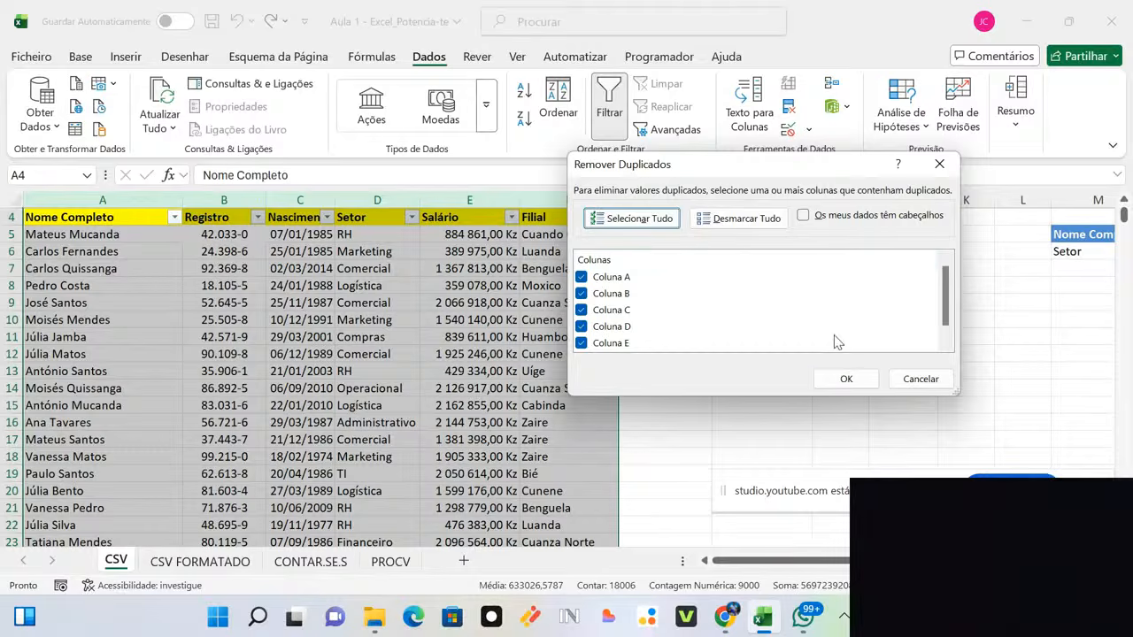
pyautogui.click(853, 379)
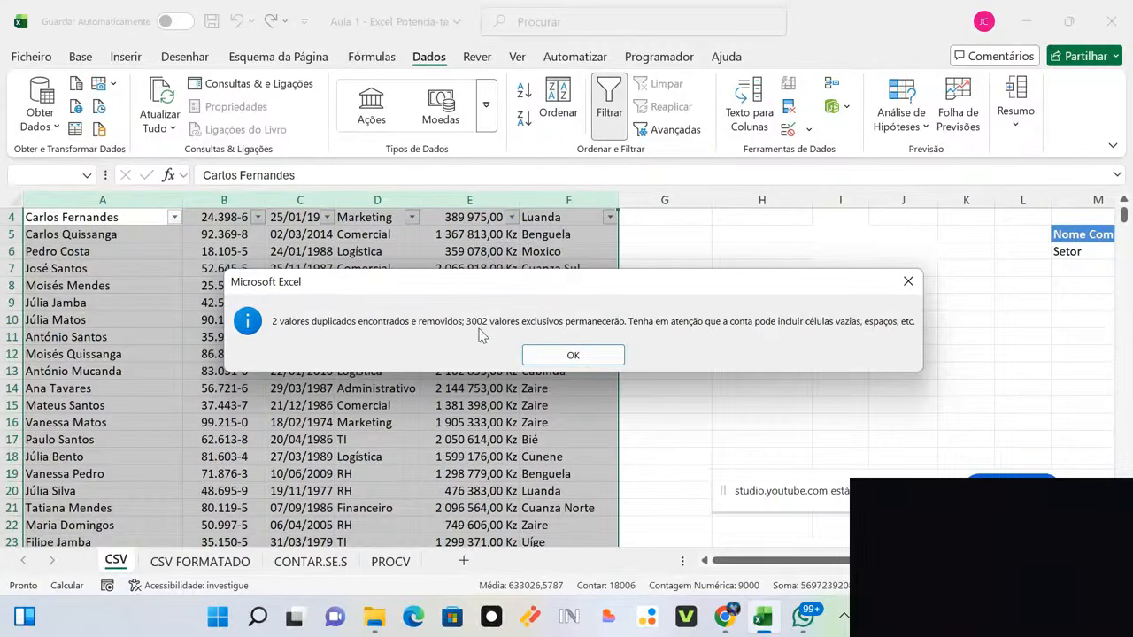
pyautogui.click(555, 351)
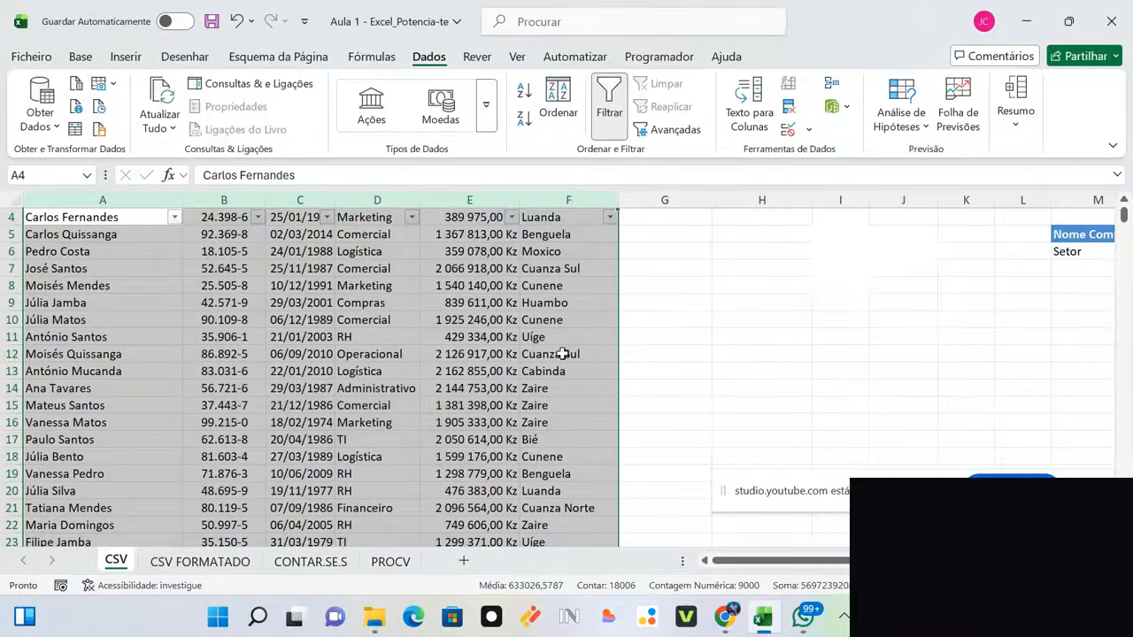
pyautogui.click(552, 358)
# Step: Undo the duplicate removal from the top of the table with Ctrl+Z
pyautogui.hotkey('ctrl', 'Up')
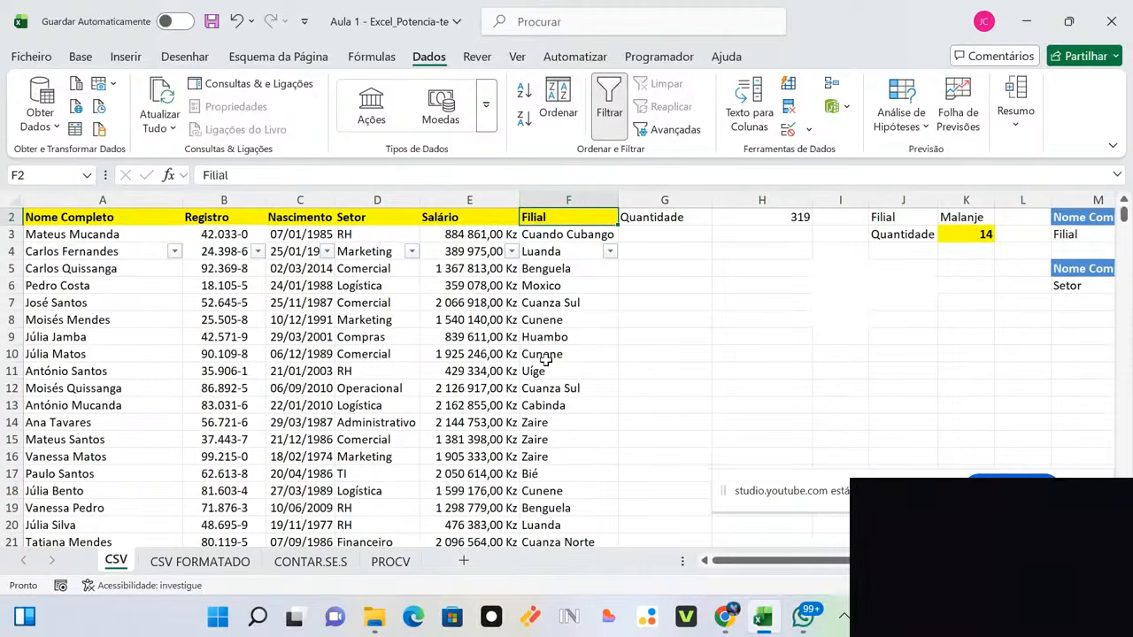
pyautogui.click(172, 219)
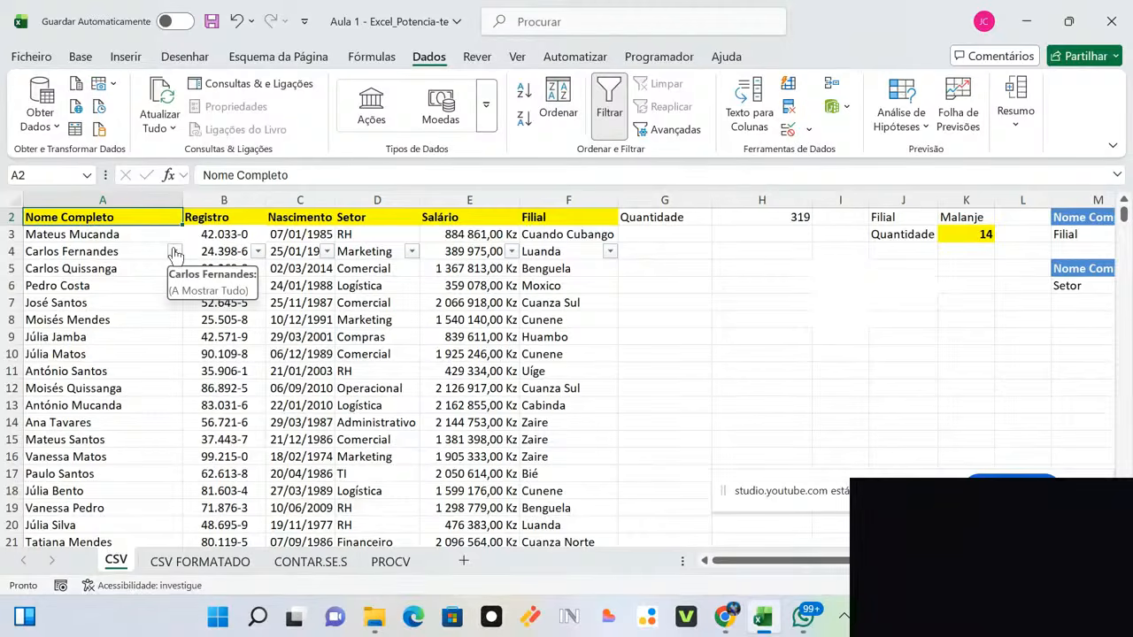
pyautogui.hotkey('ctrl', 'z')
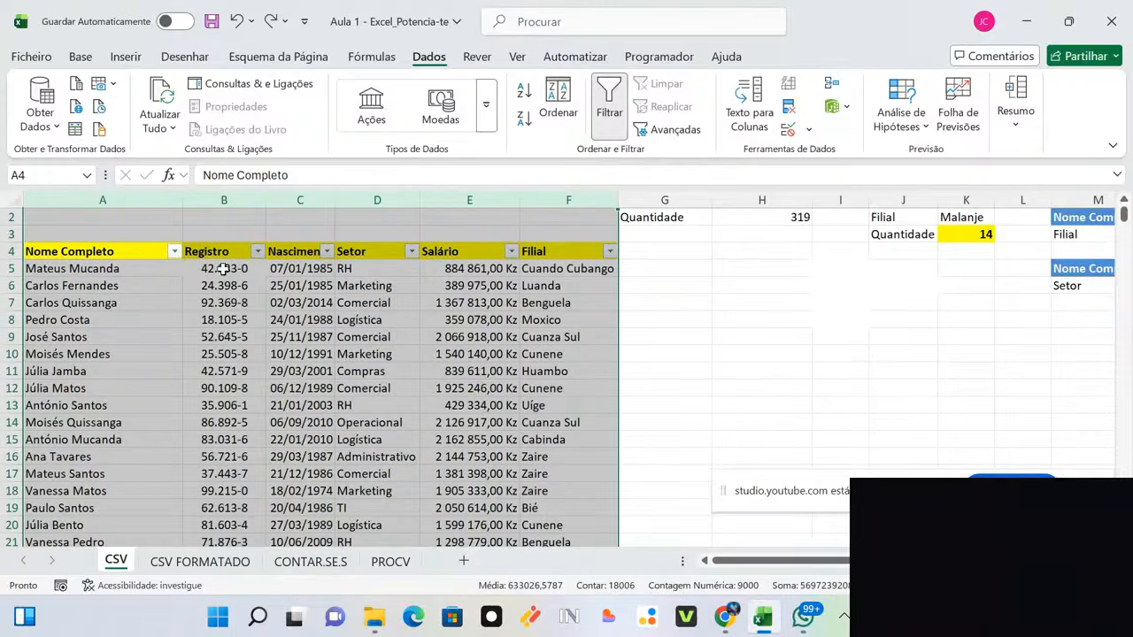
pyautogui.click(434, 354)
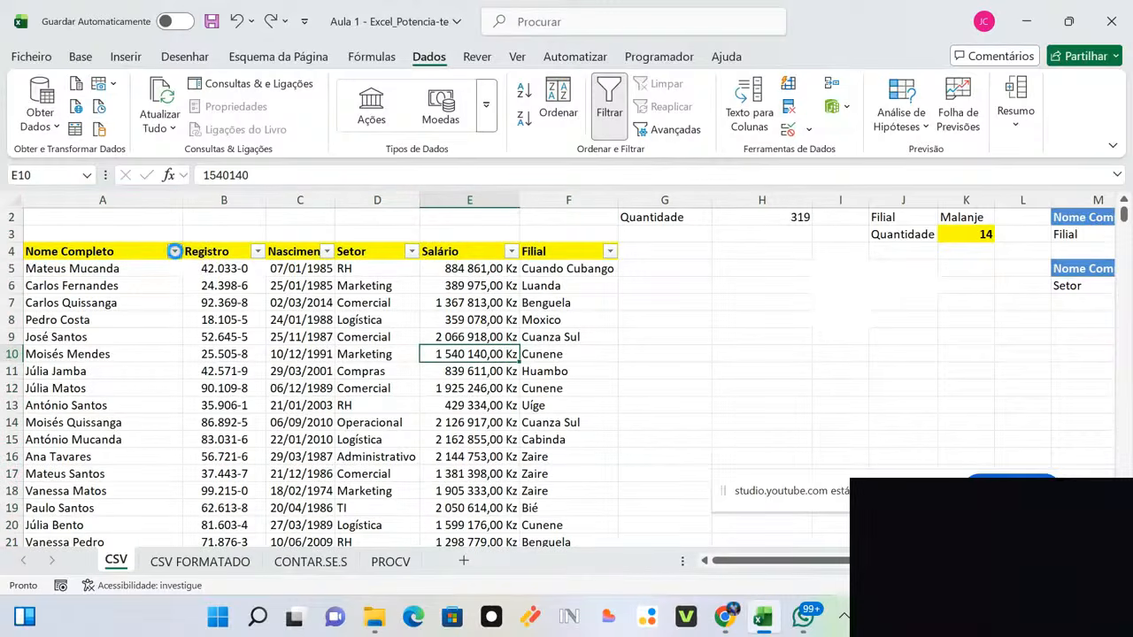
# Step: Untick all names in the Nome Completo filter and close it without applying
pyautogui.click(175, 251)
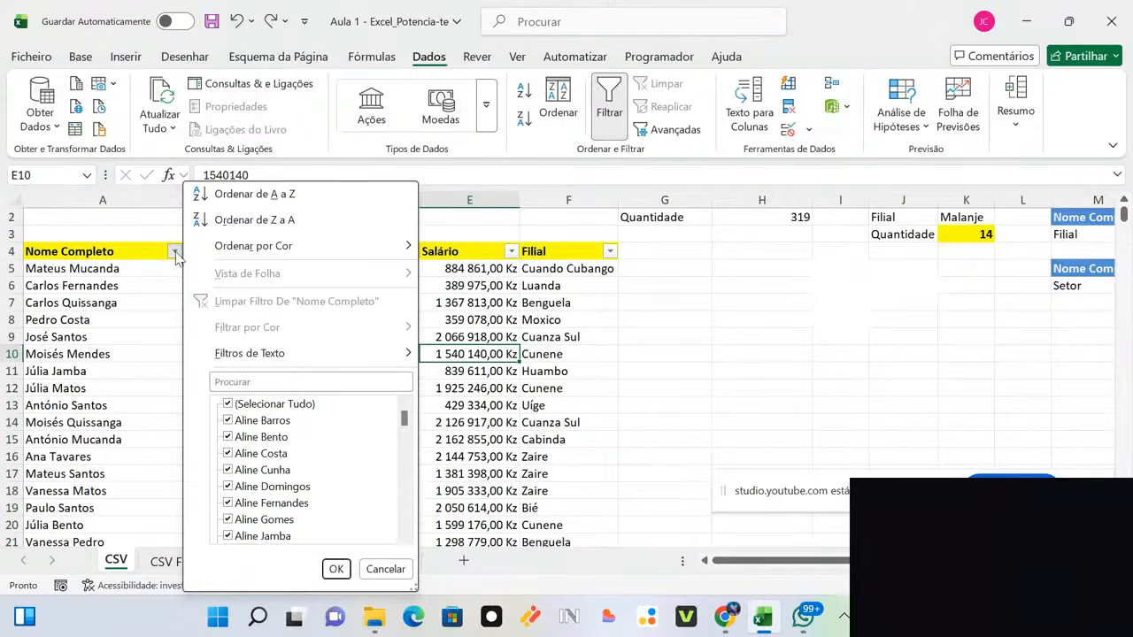
pyautogui.click(251, 406)
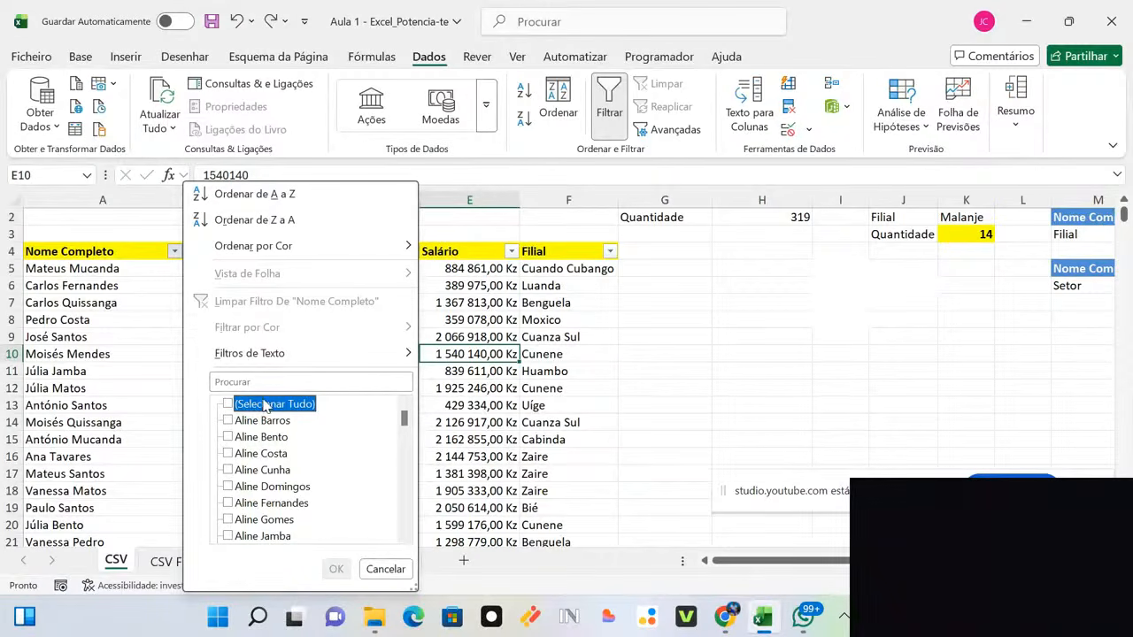
pyautogui.click(769, 420)
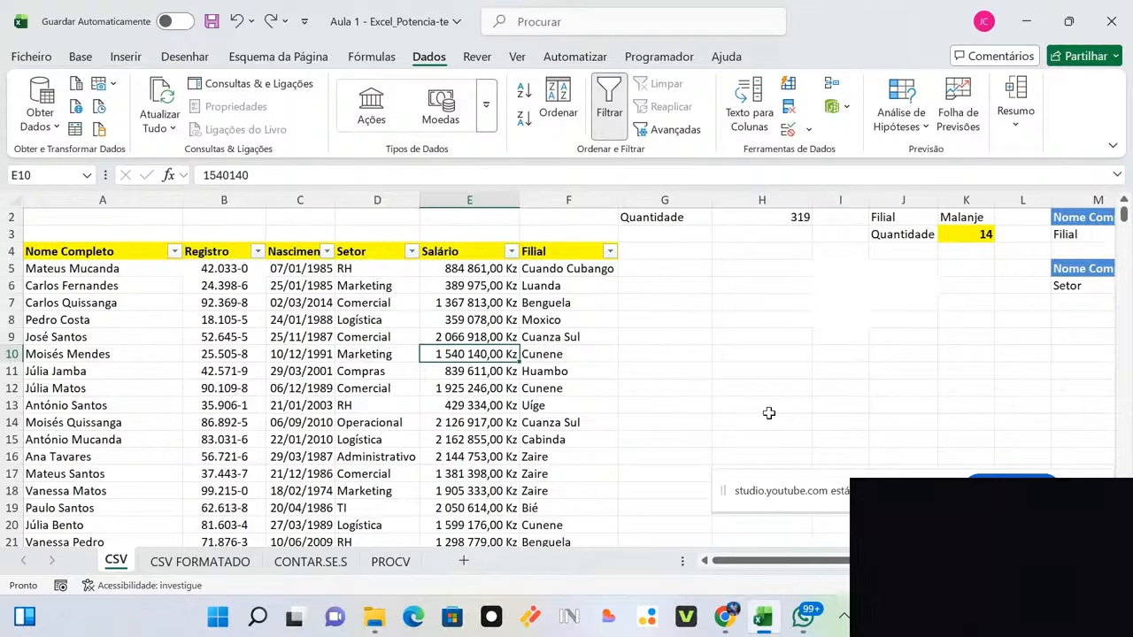
pyautogui.click(756, 390)
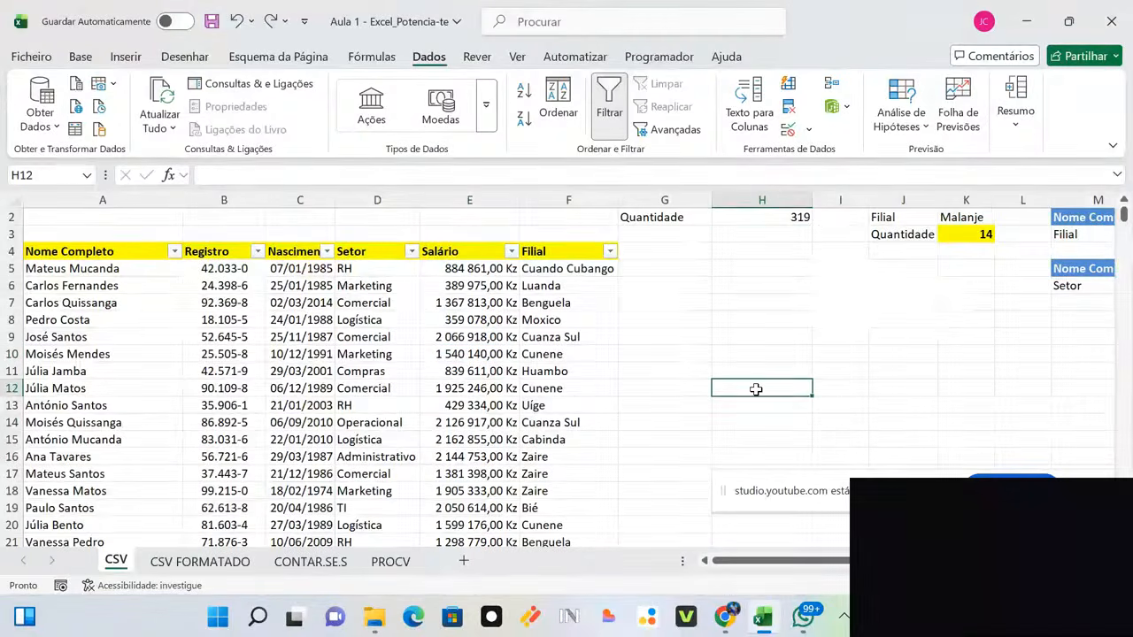
pyautogui.hotkey('ctrl', 'Up')
pyautogui.press('Up')
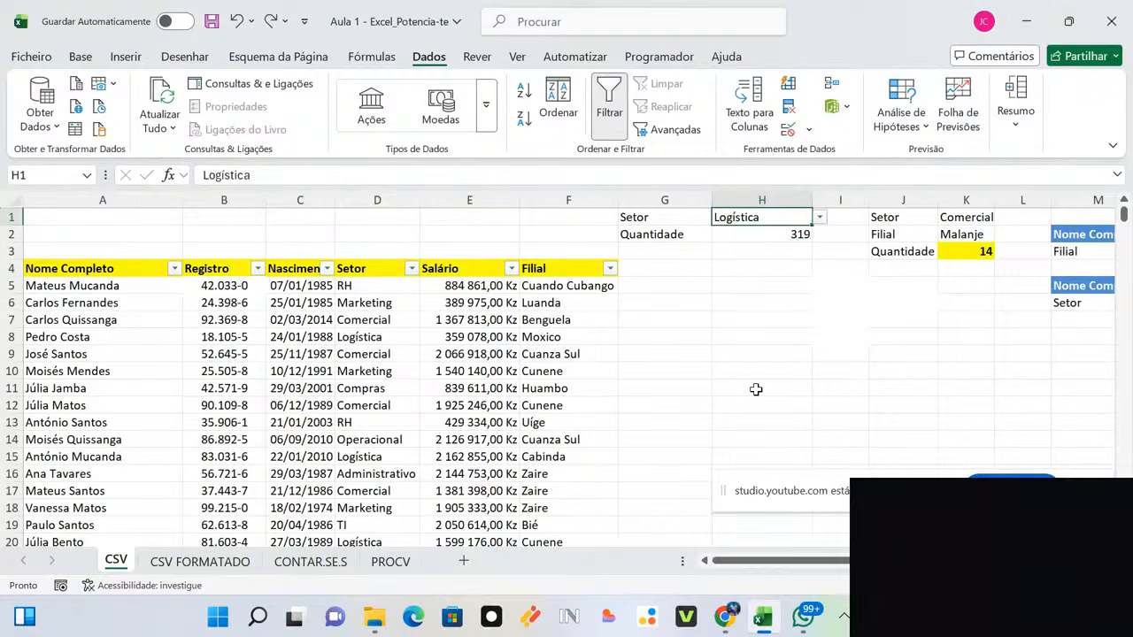
pyautogui.press('Down')
pyautogui.press('Right')
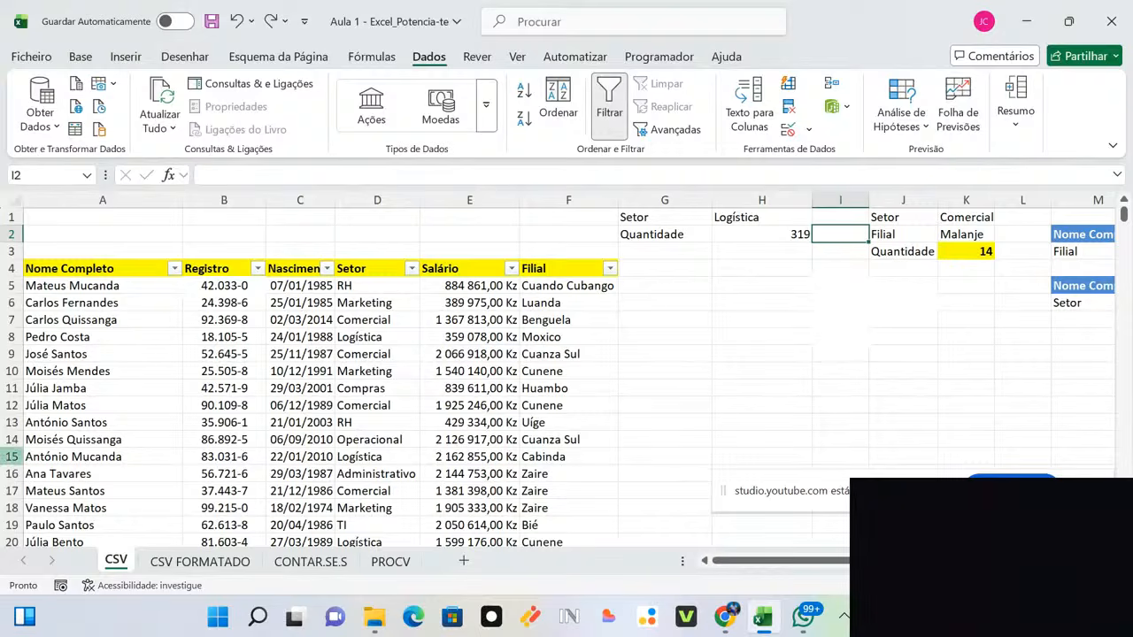
pyautogui.click(69, 495)
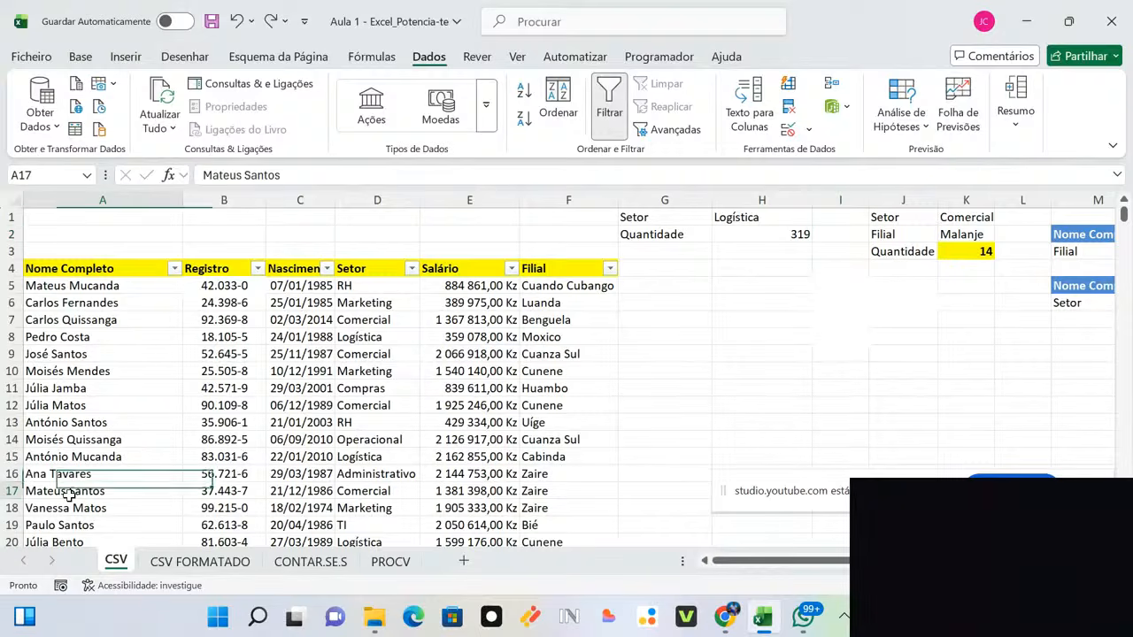
pyautogui.click(394, 493)
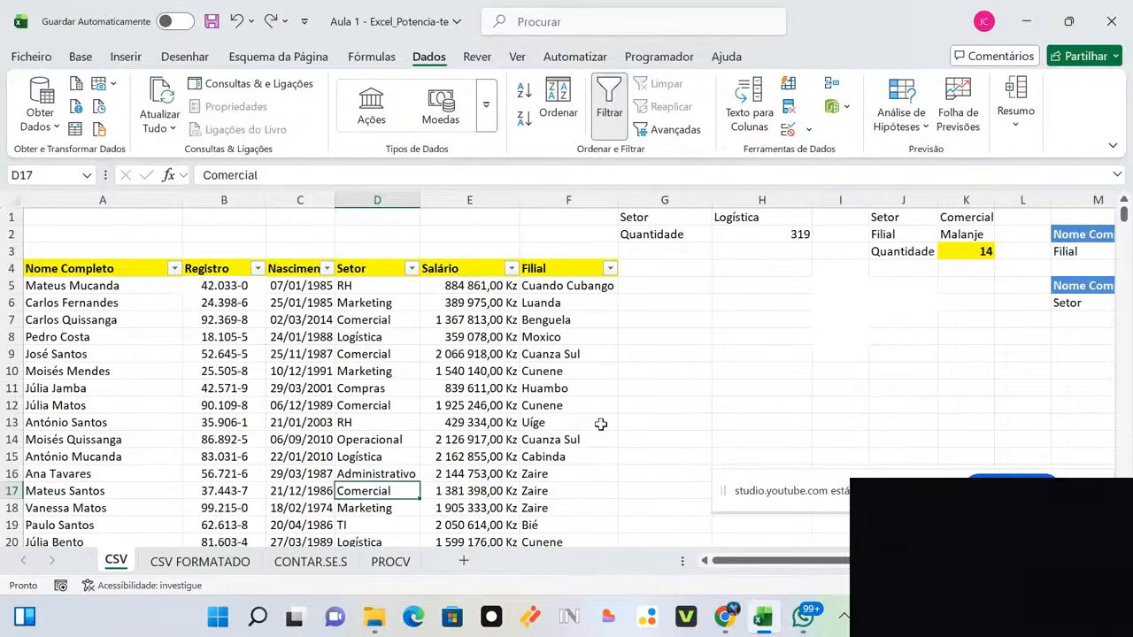
pyautogui.click(882, 333)
pyautogui.press('Right')
pyautogui.press('Right')
pyautogui.press('Right')
pyautogui.press('Right')
pyautogui.press('Right')
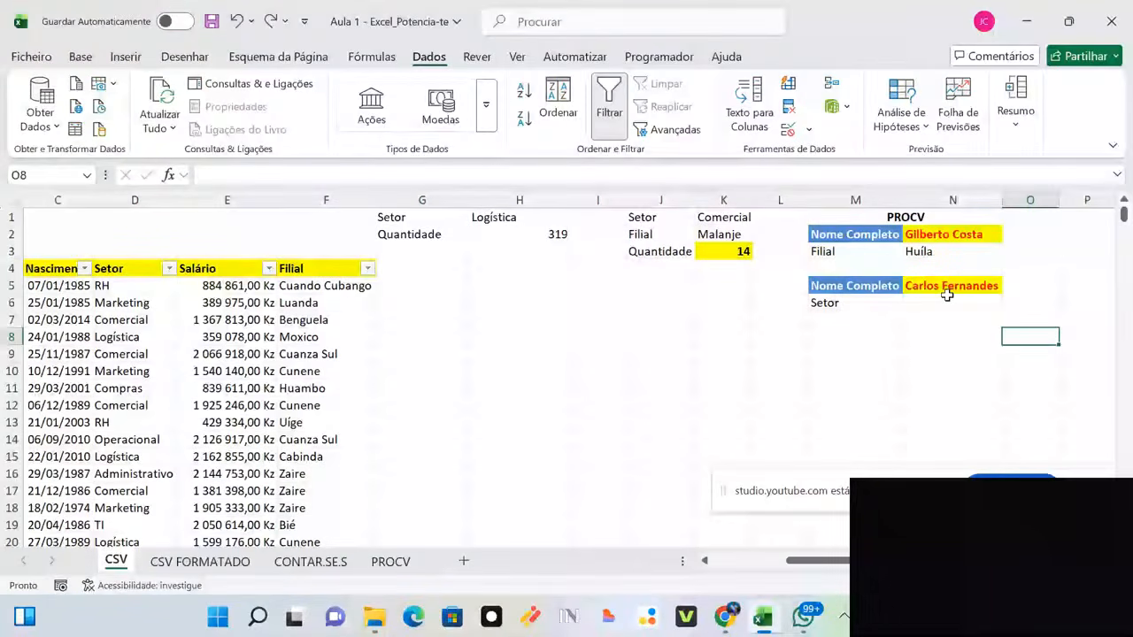
pyautogui.click(946, 295)
pyautogui.click(1009, 286)
pyautogui.scroll(-10, 974, 389)
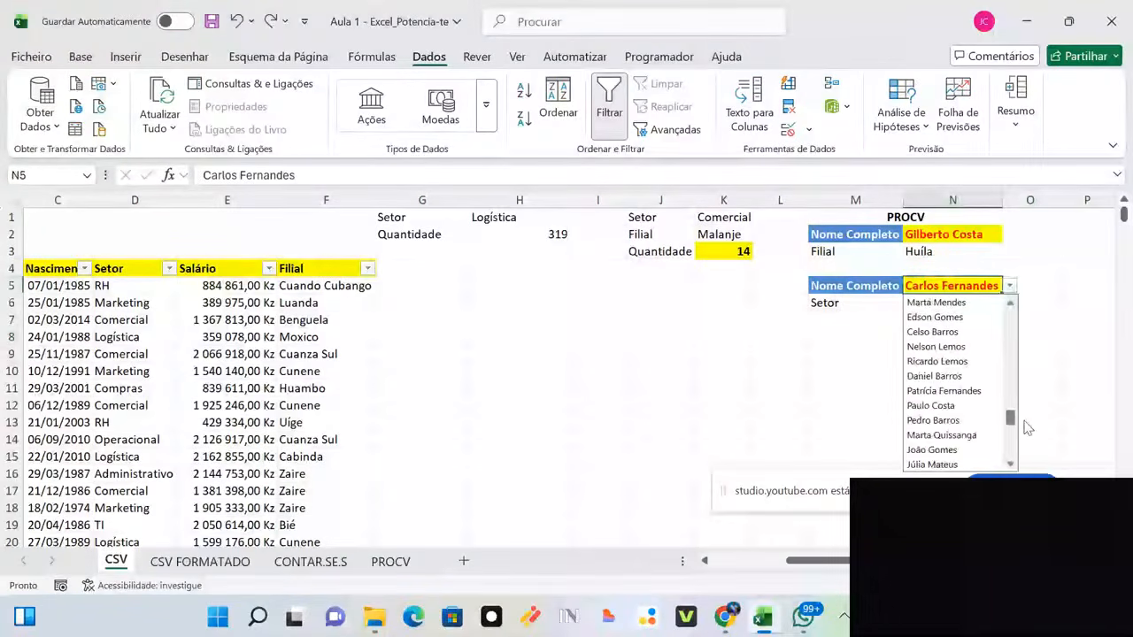
pyautogui.moveTo(1010, 418); pyautogui.dragTo(1010, 312)
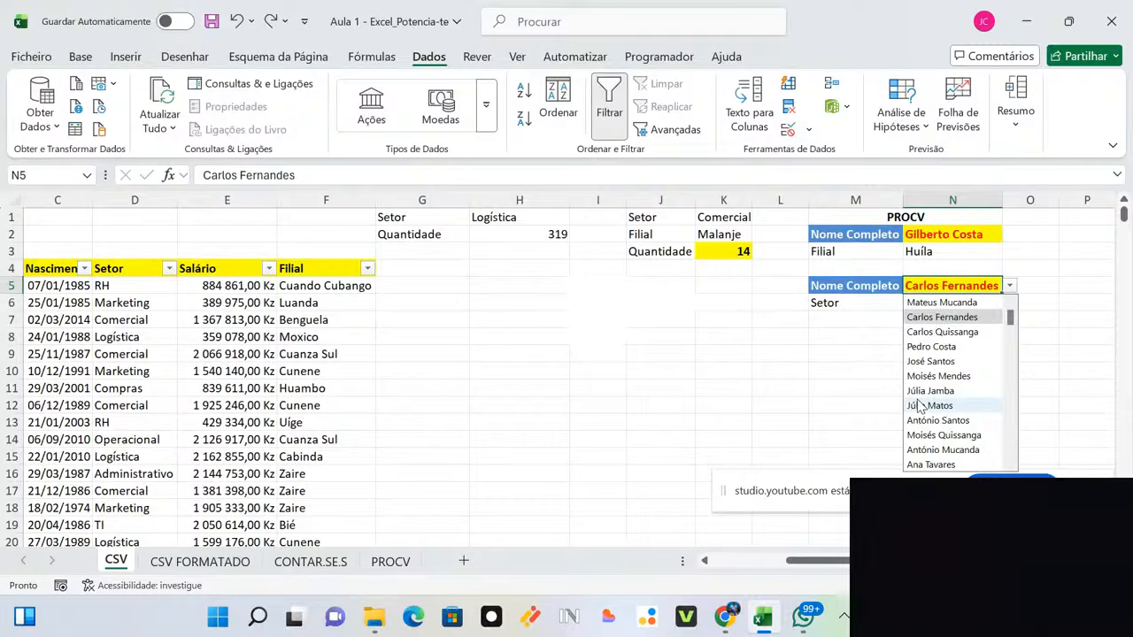
pyautogui.click(1037, 385)
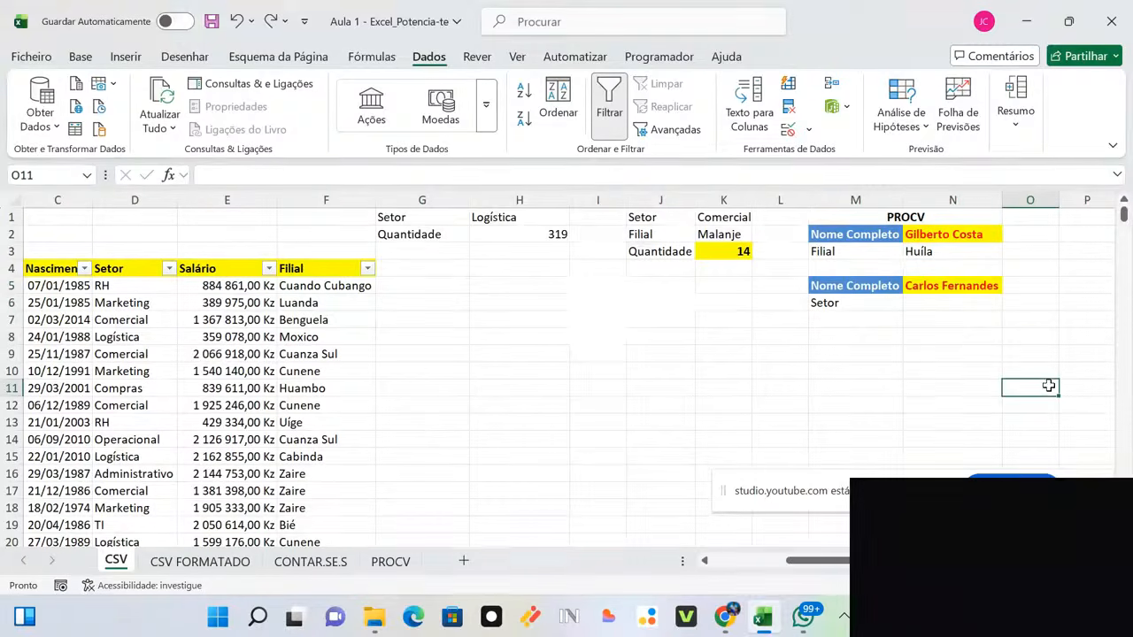
# Step: Start a PROCV formula in cell N6
pyautogui.click(936, 303)
pyautogui.write('=')
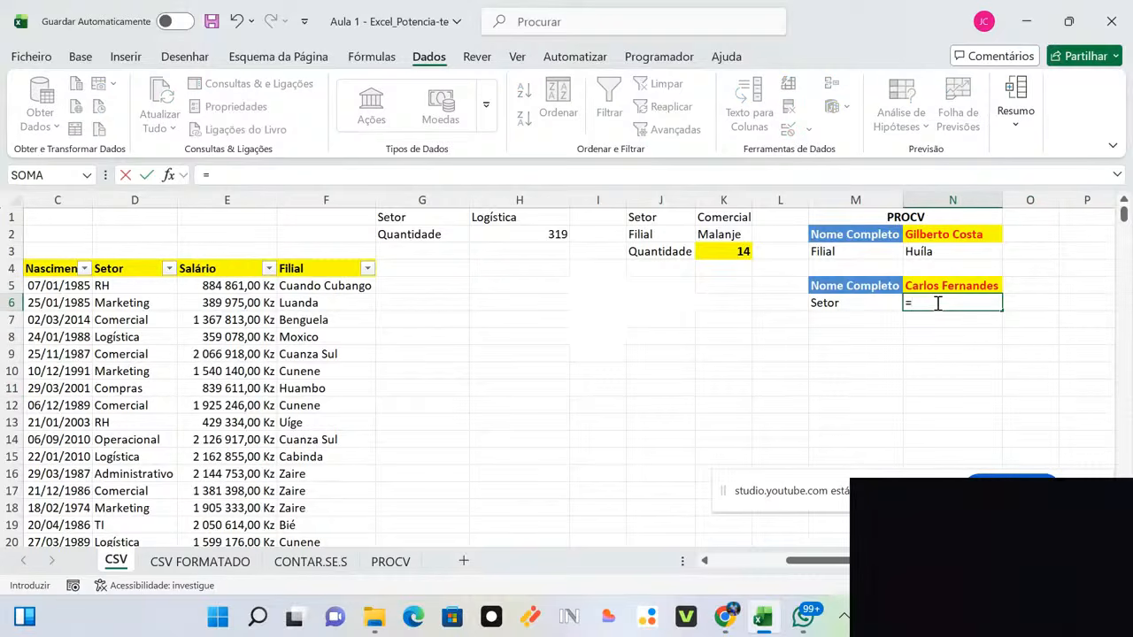
pyautogui.write('procv')
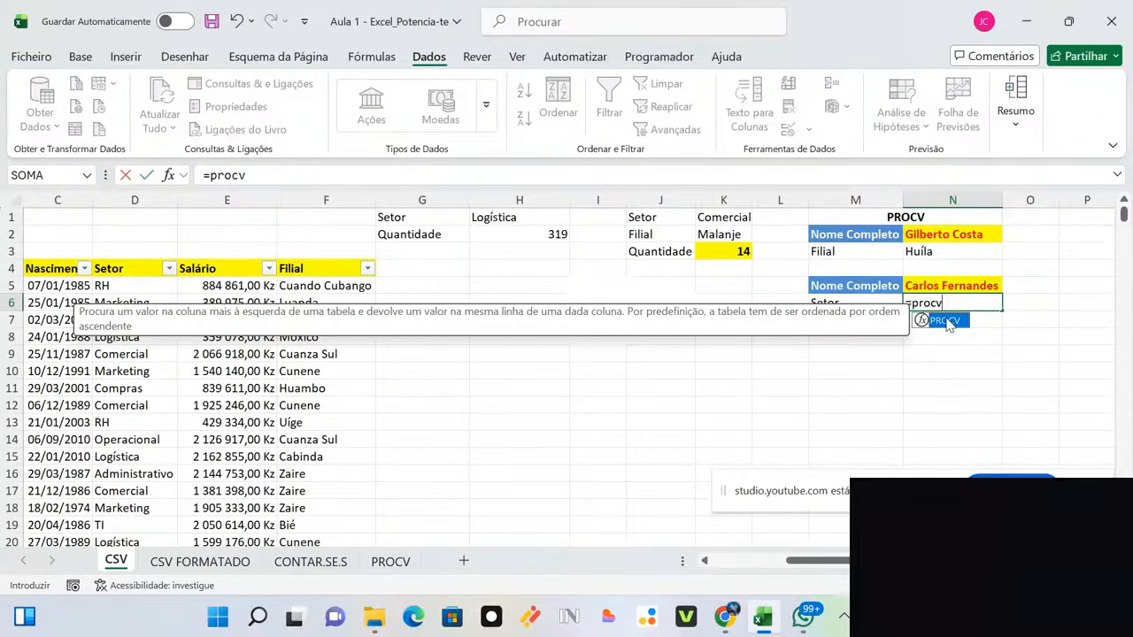
pyautogui.doubleClick(946, 321)
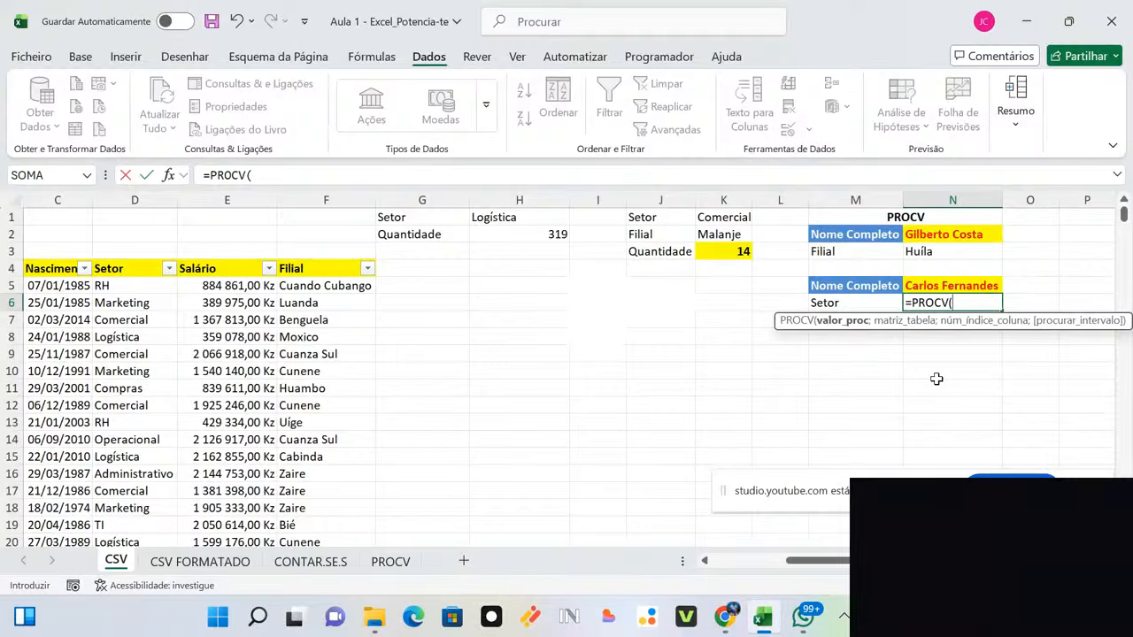
# Step: Use N5 as the lookup value and columns A:D as the lookup table
pyautogui.click(950, 285)
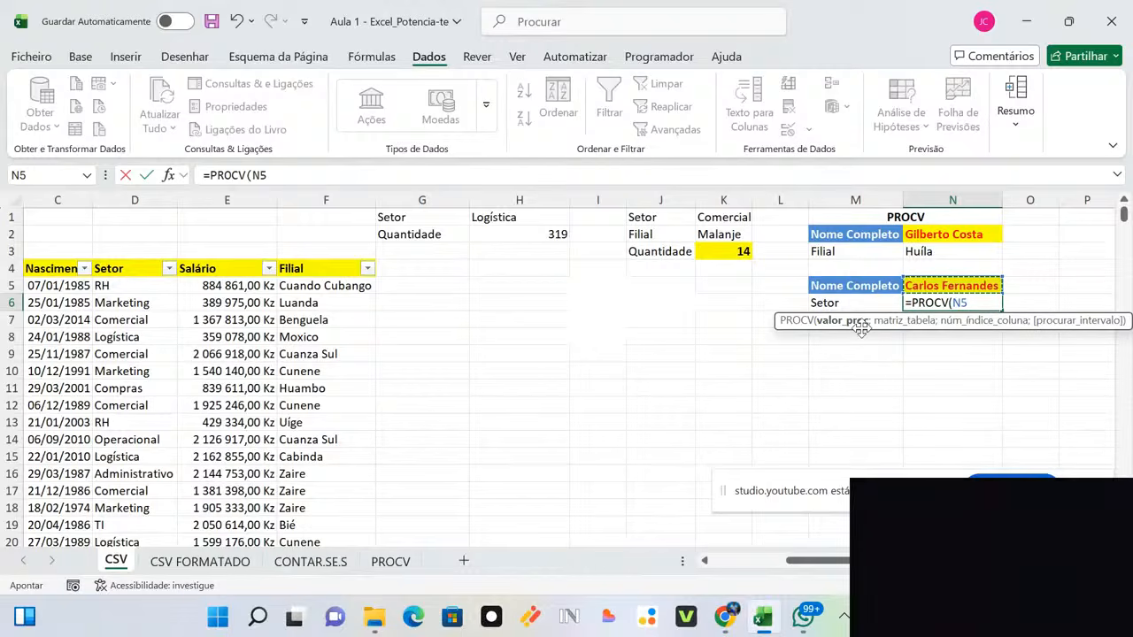
pyautogui.write(';')
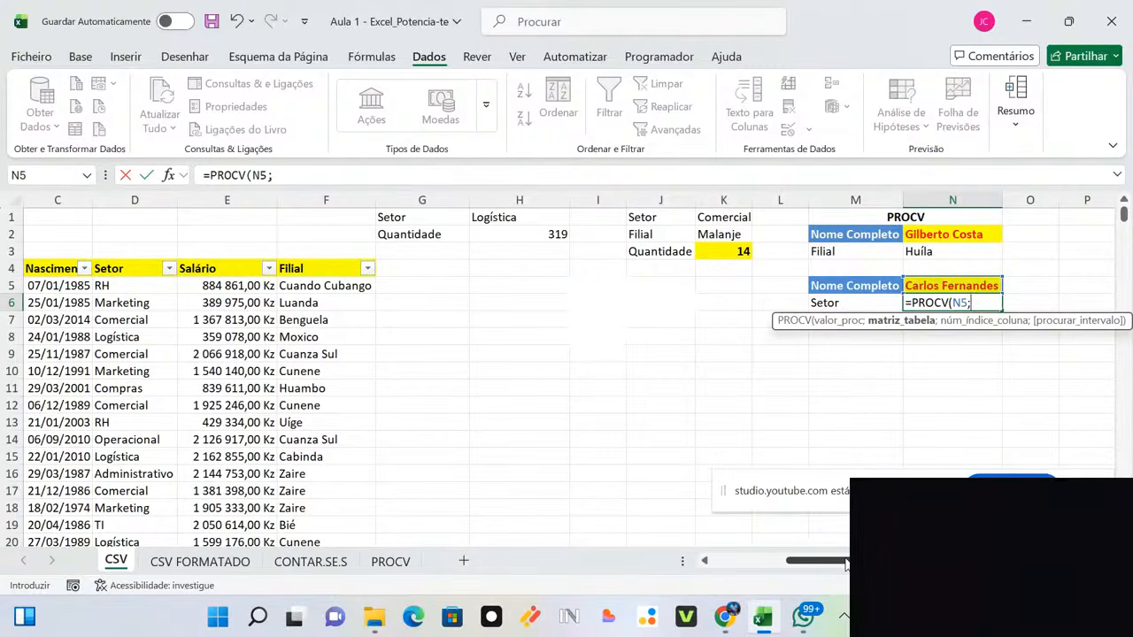
pyautogui.moveTo(845, 565); pyautogui.dragTo(820, 561)
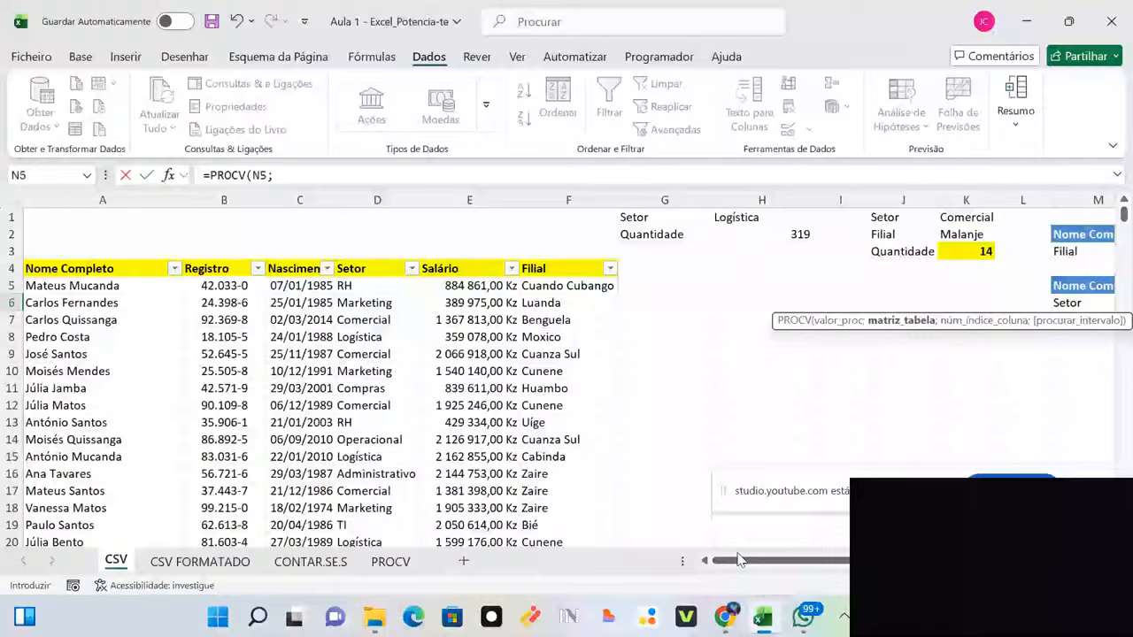
pyautogui.moveTo(739, 559); pyautogui.dragTo(796, 567)
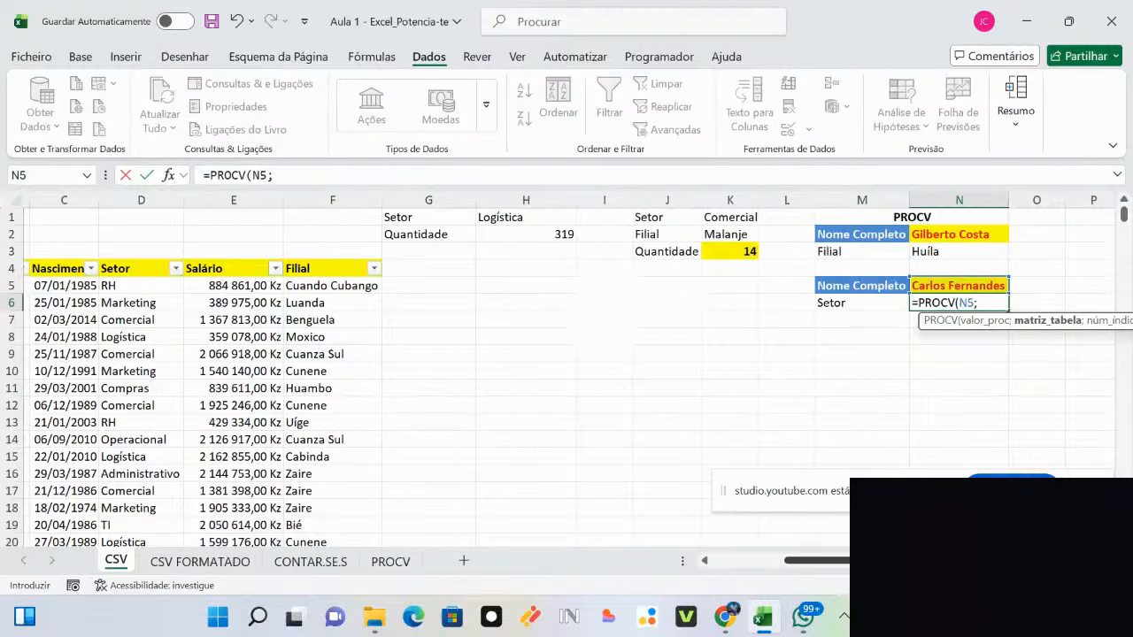
pyautogui.hscroll(-3, 566, 371)
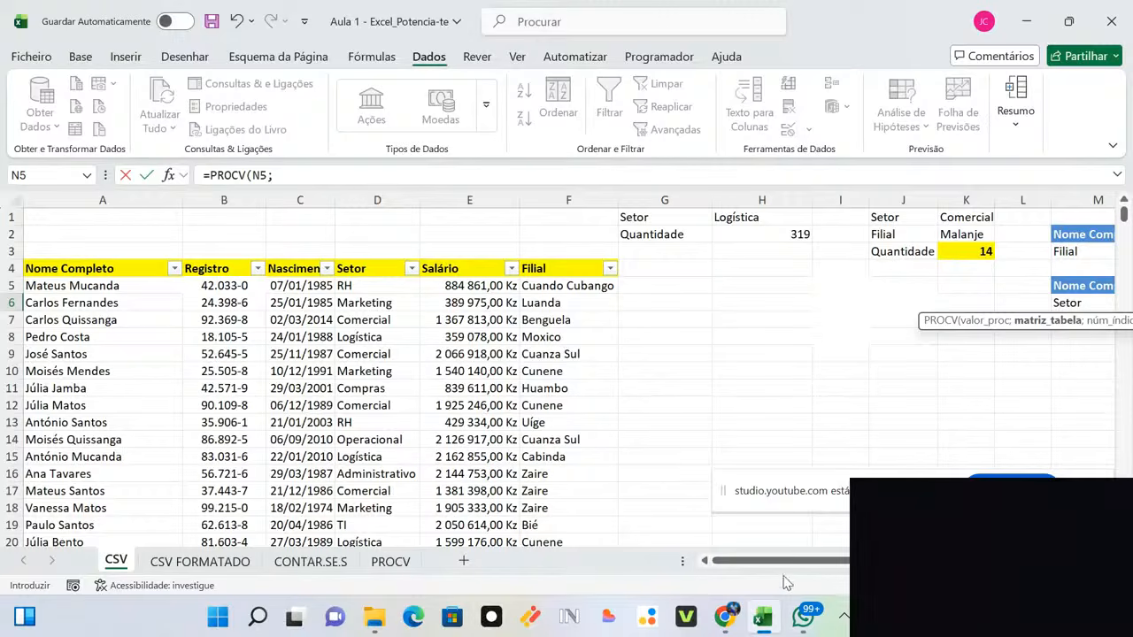
pyautogui.moveTo(776, 564); pyautogui.dragTo(850, 567)
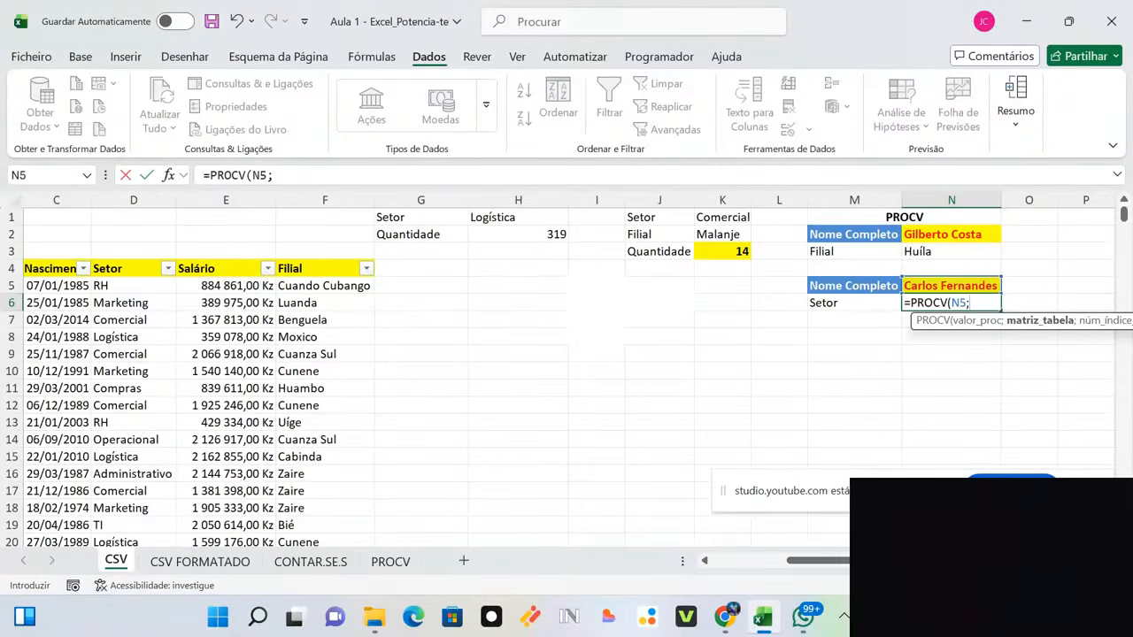
pyautogui.moveTo(854, 561); pyautogui.dragTo(761, 564)
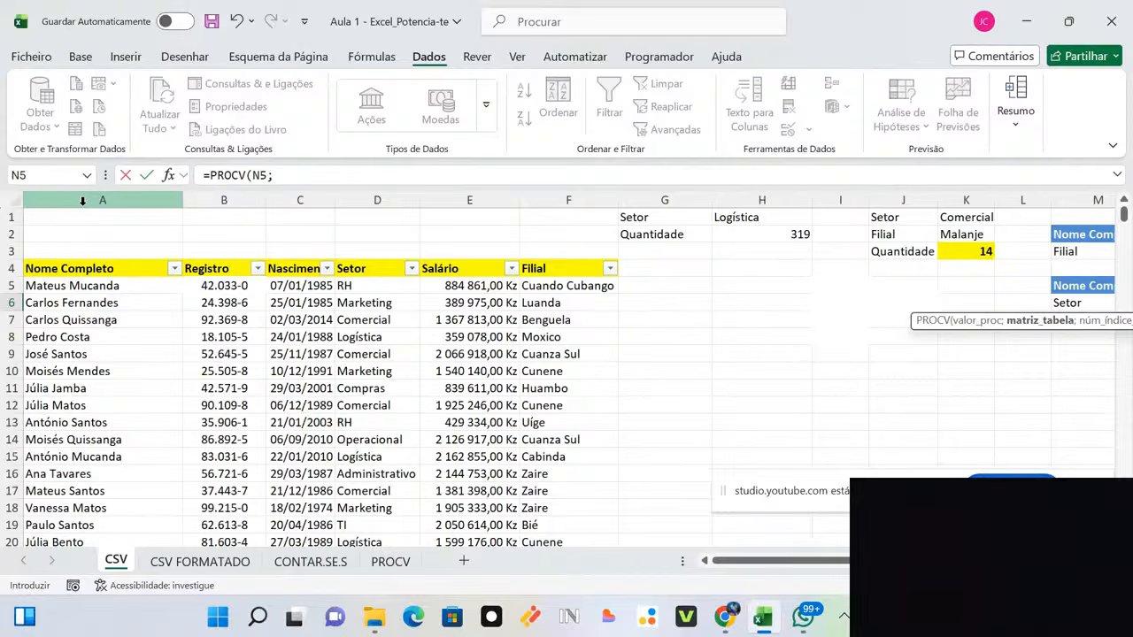
pyautogui.moveTo(82, 202); pyautogui.dragTo(365, 217)
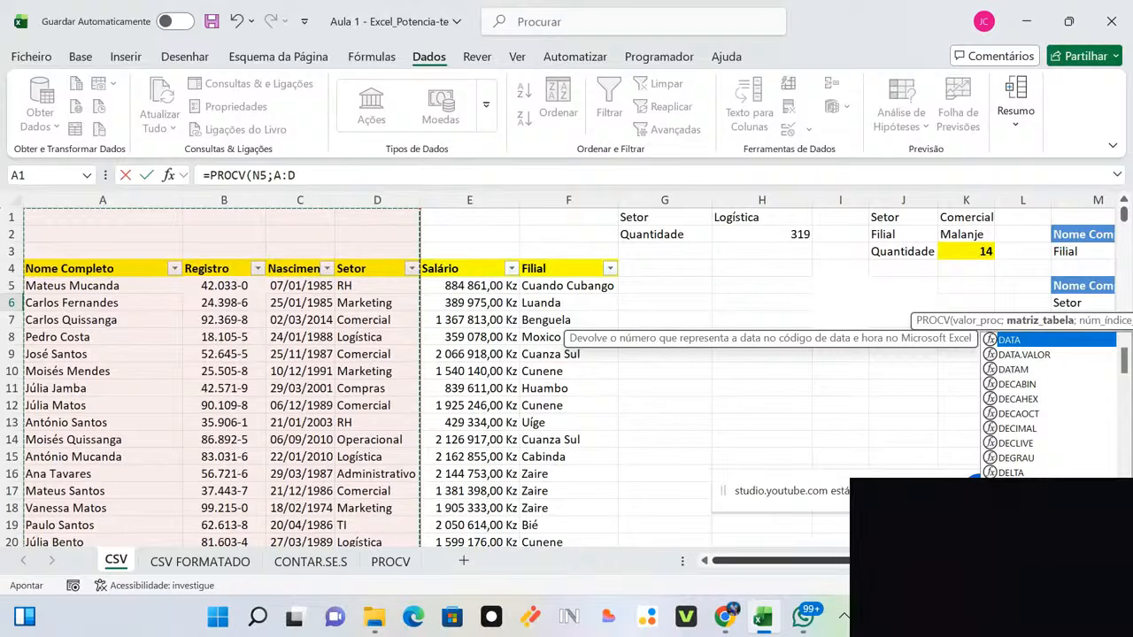
# Step: Add a separator after A:D so the formula reads =PROCV(N5;A:D;
pyautogui.hscroll(3, 567, 372)
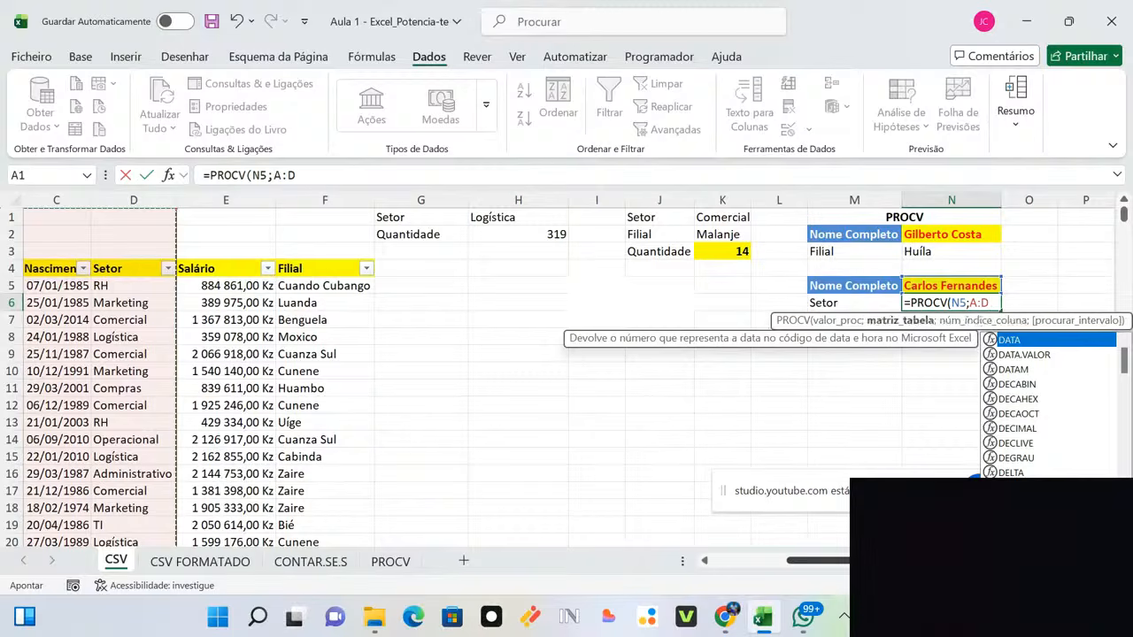
pyautogui.write(';')
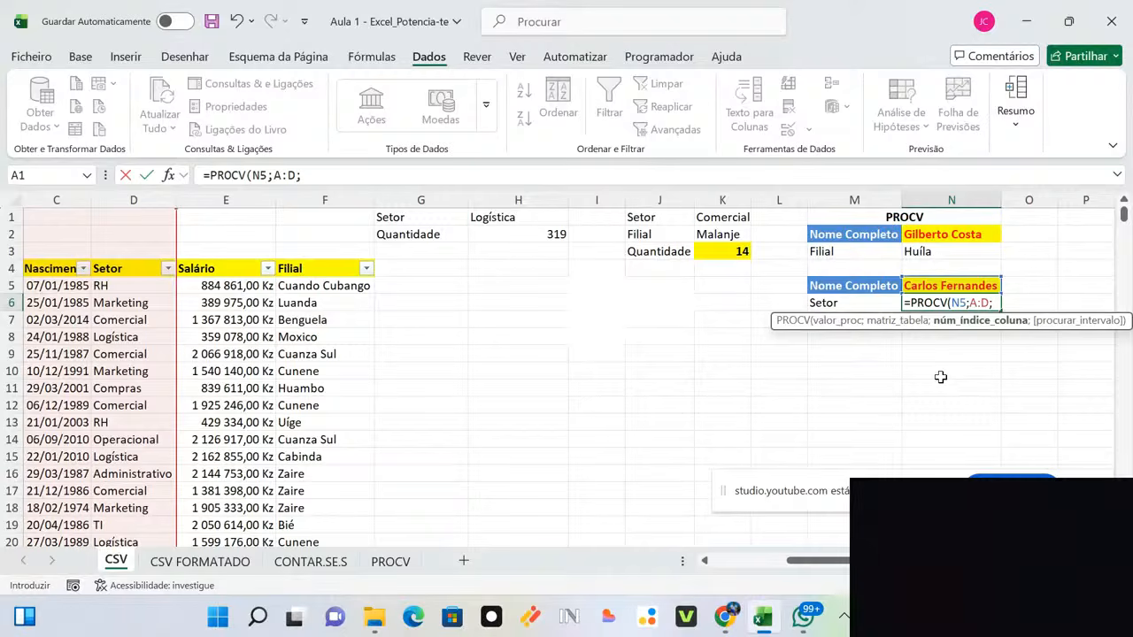
pyautogui.moveTo(825, 561); pyautogui.dragTo(743, 563)
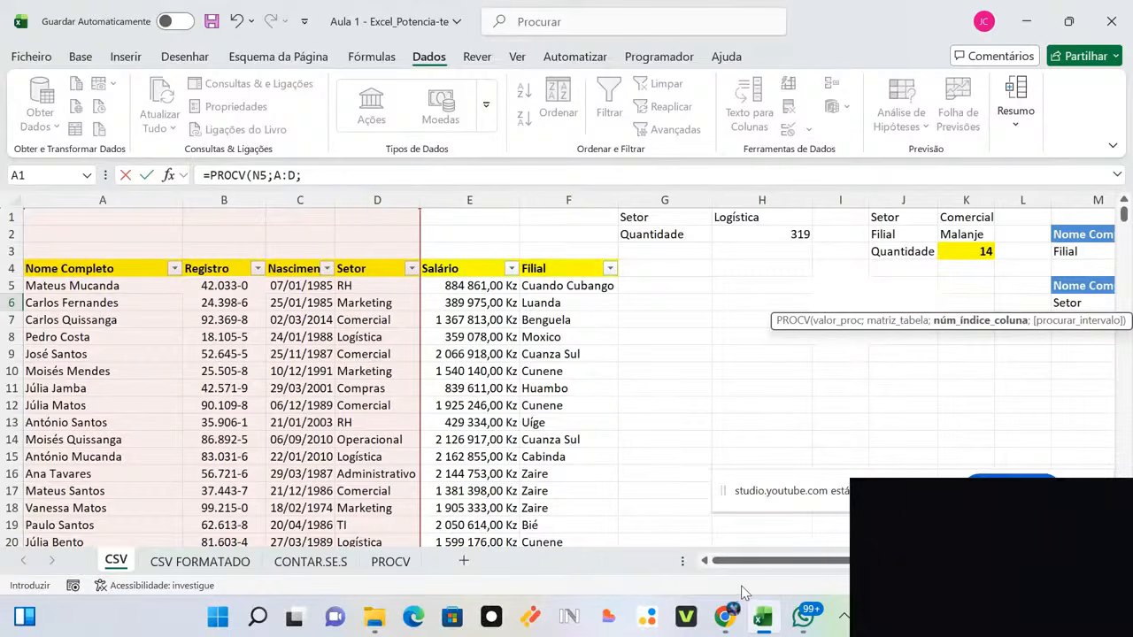
pyautogui.moveTo(743, 561); pyautogui.dragTo(753, 561)
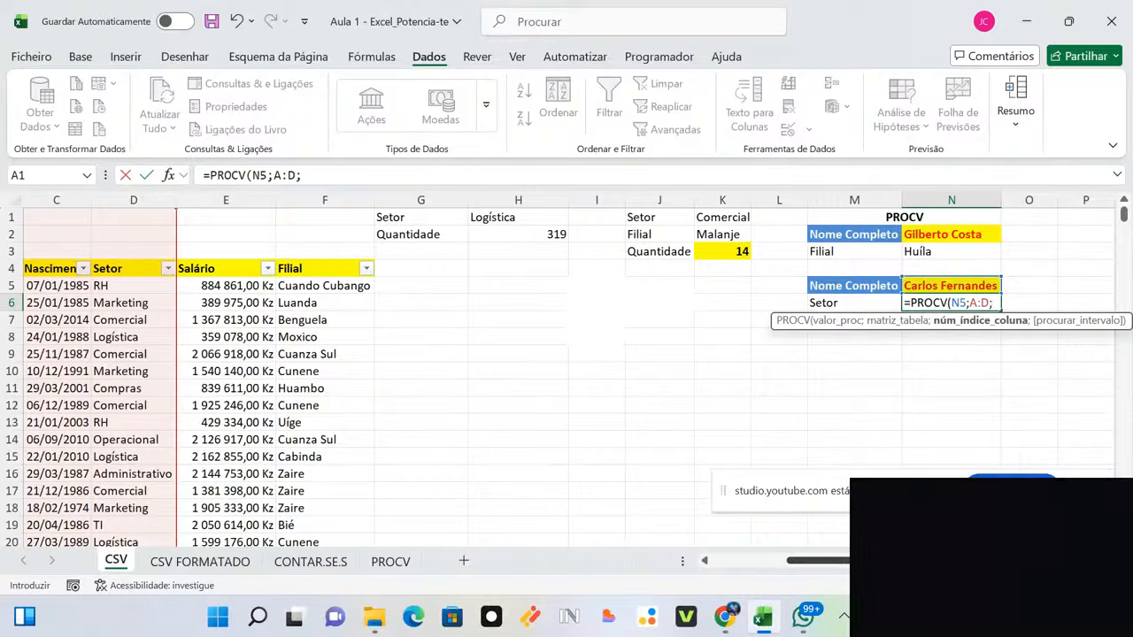
# Step: Complete N6 as =PROCV(N5;A:D;4;0), returning Marketing
pyautogui.write('4;')
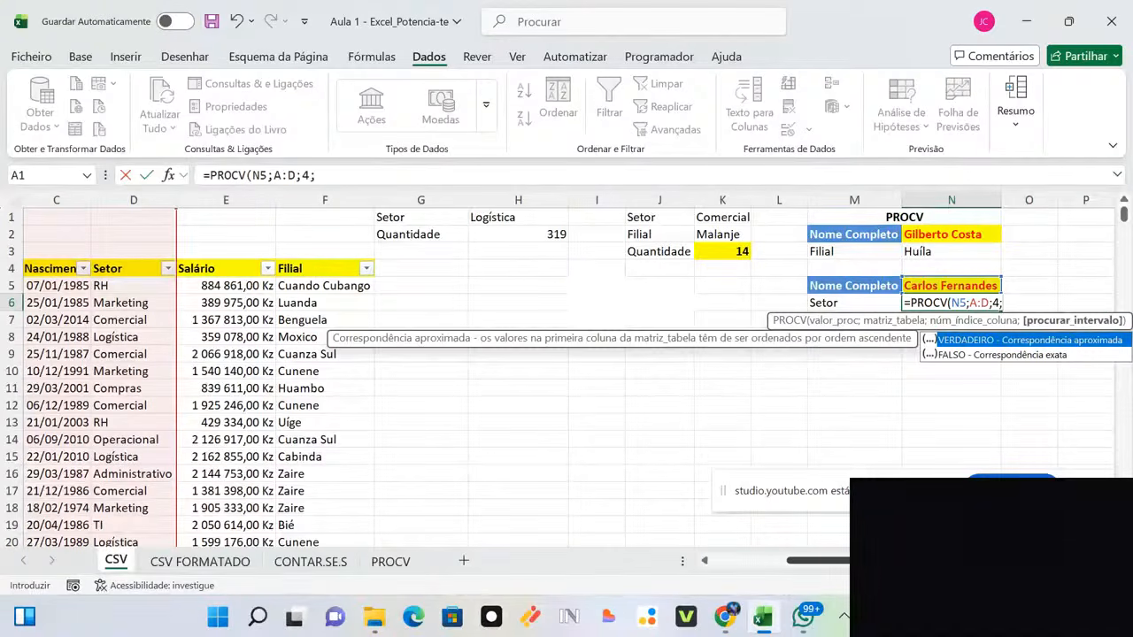
pyautogui.write('0')
pyautogui.press('Return')
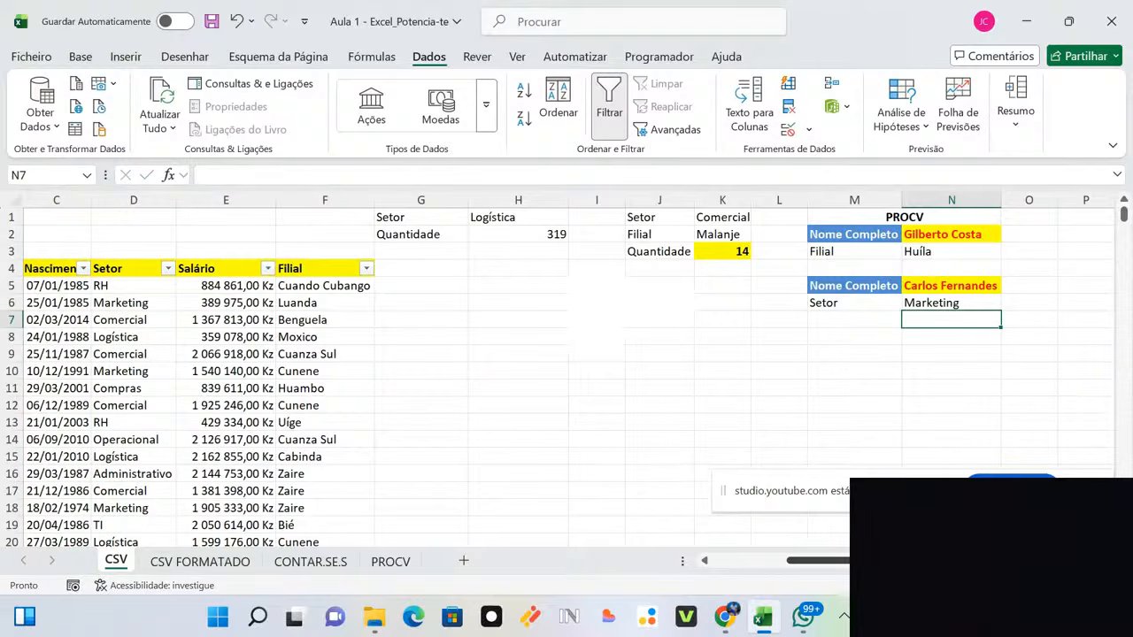